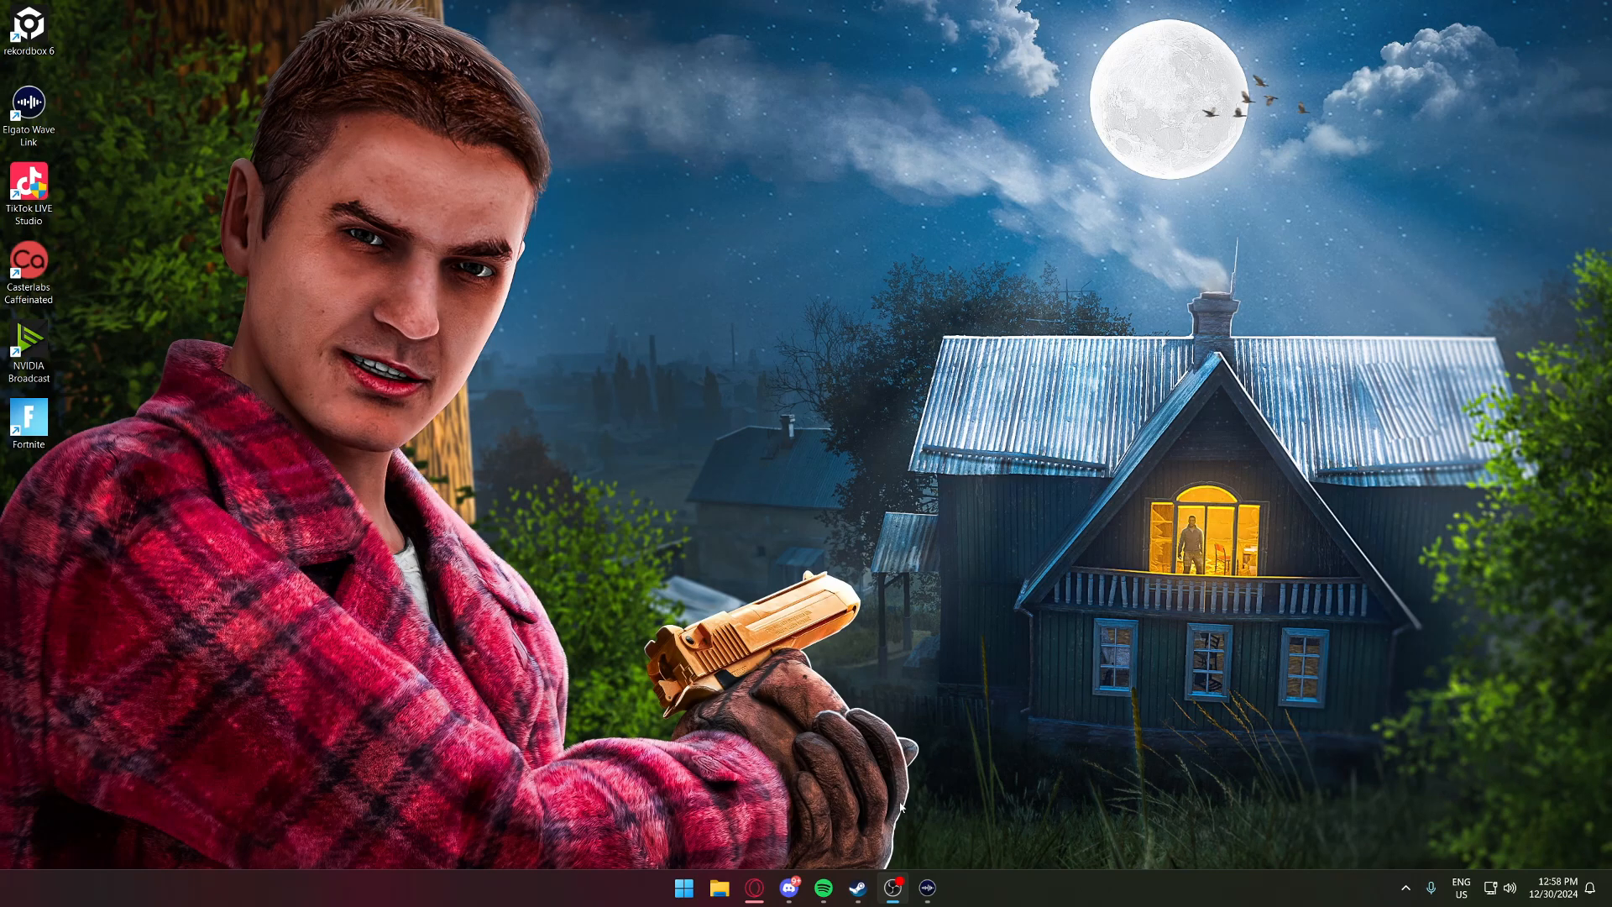
- Switch to Steam, open the DayZ Workshop and search it for "dayz editor"
{"action": "left_click", "coordinate": [870, 894]}
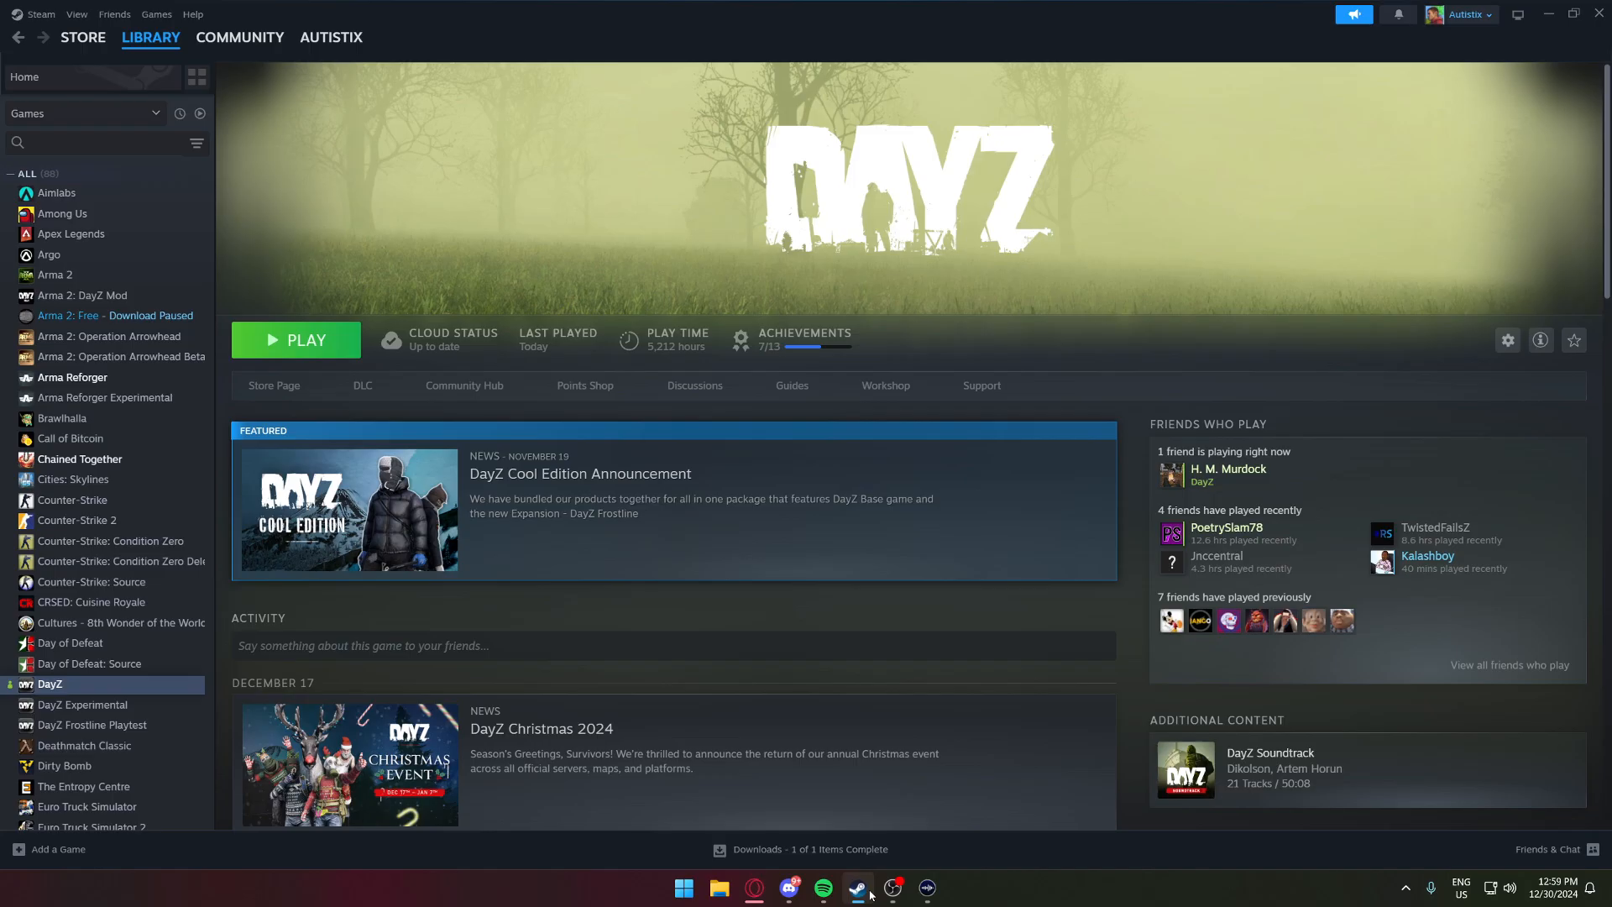
{"action": "left_click", "coordinate": [888, 395]}
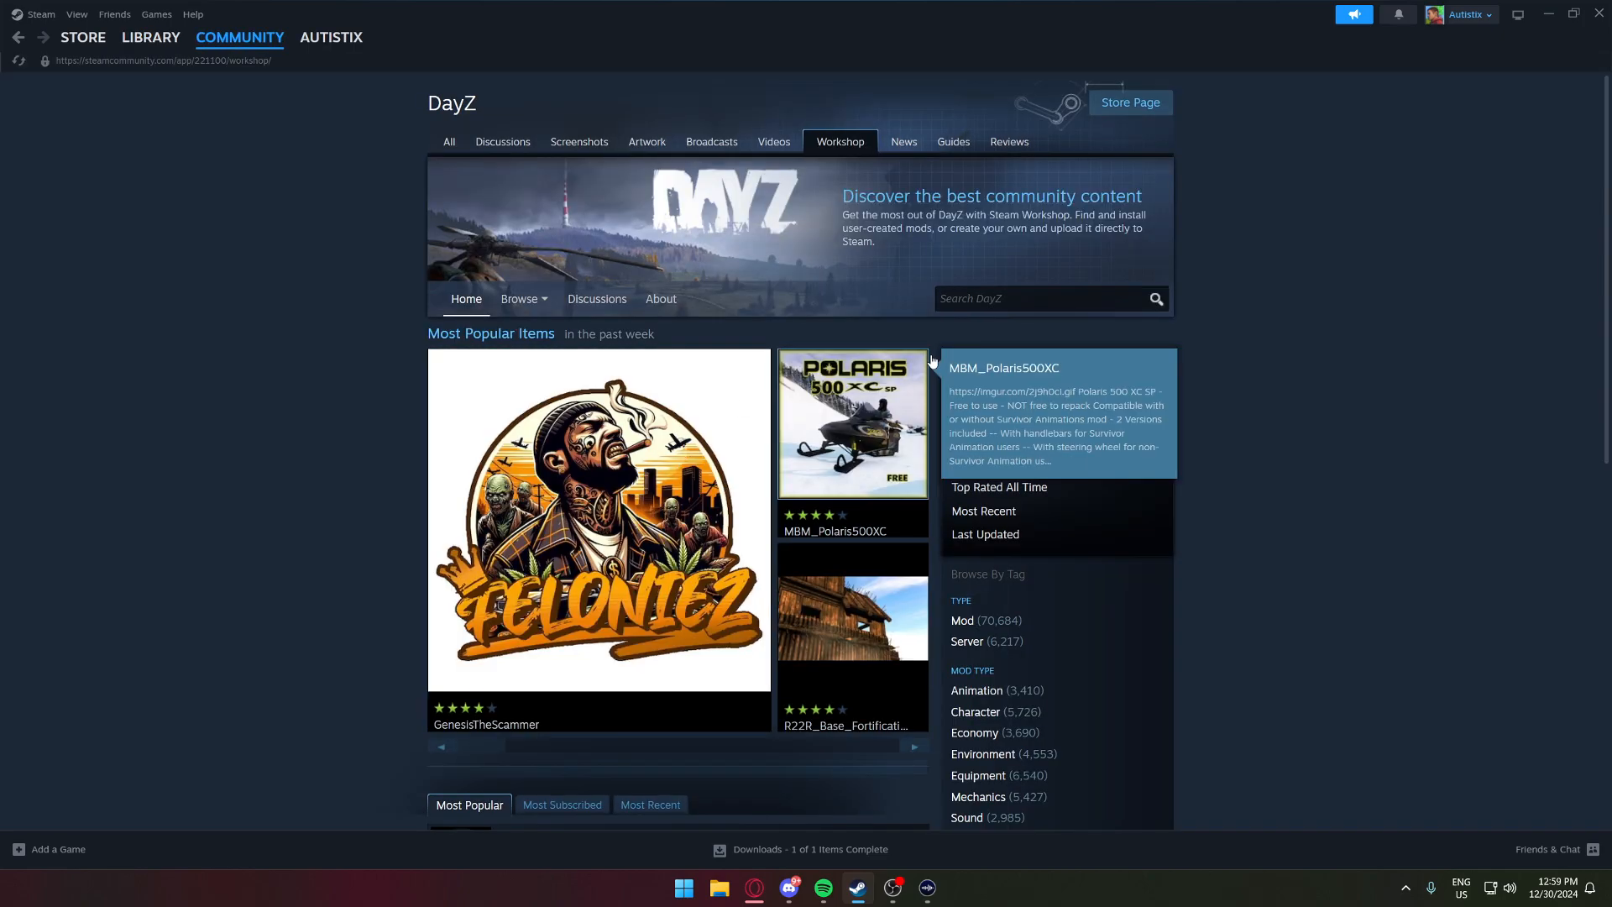
{"action": "left_click", "coordinate": [998, 305]}
{"action": "type", "text": "dayz e"}
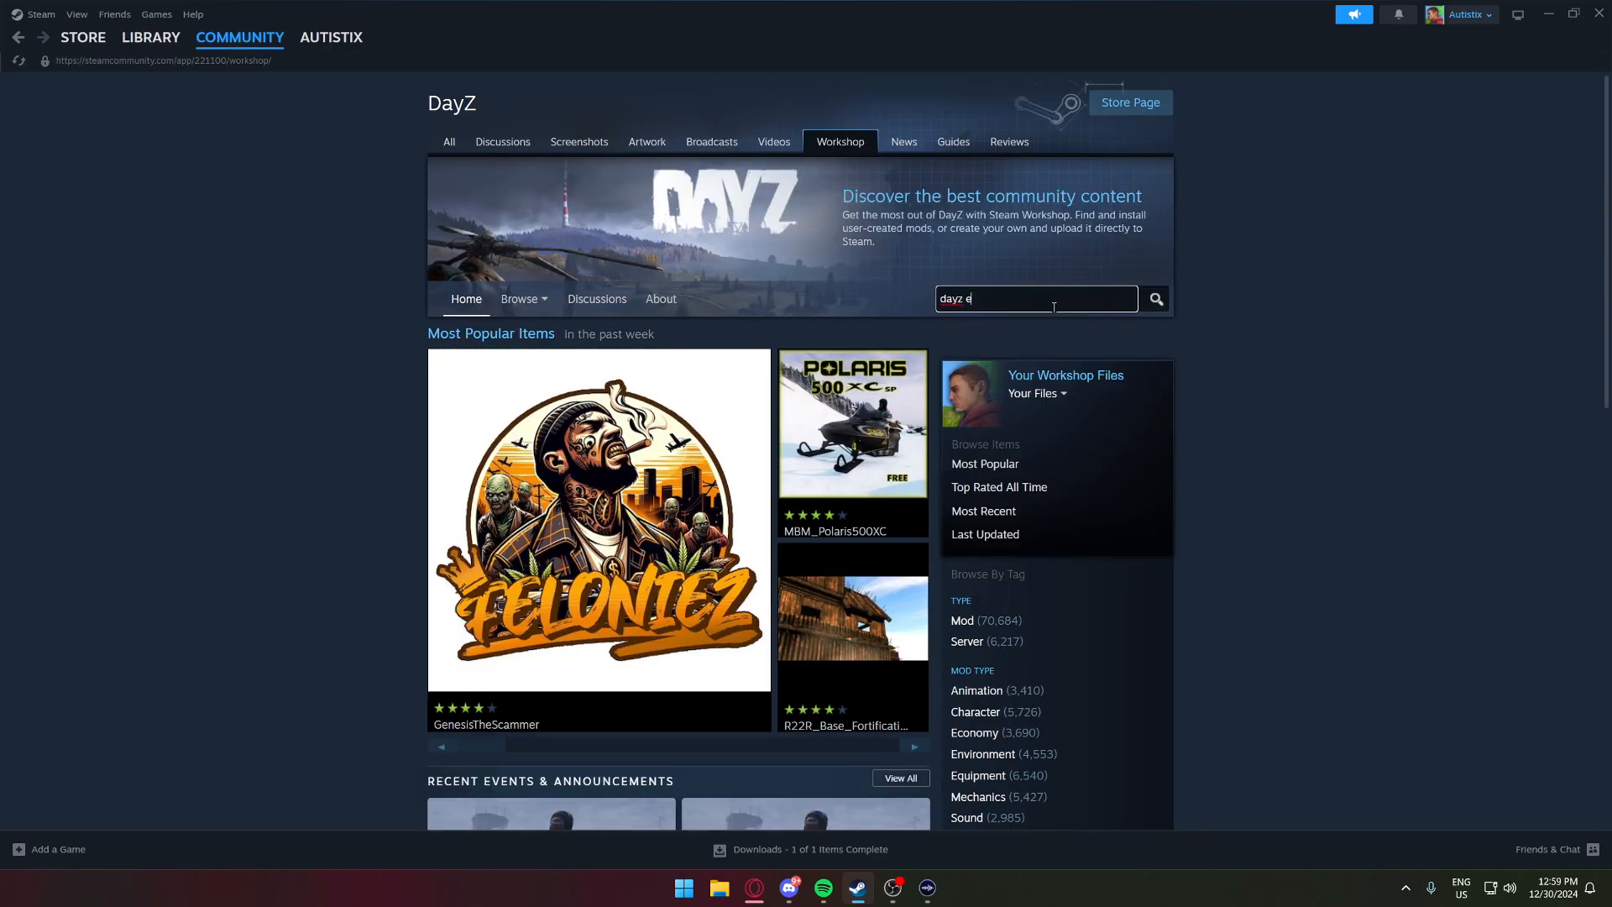
{"action": "type", "text": "sd"}
{"action": "key", "text": "BackSpace"}
{"action": "key", "text": "BackSpace"}
{"action": "type", "text": "ditor"}
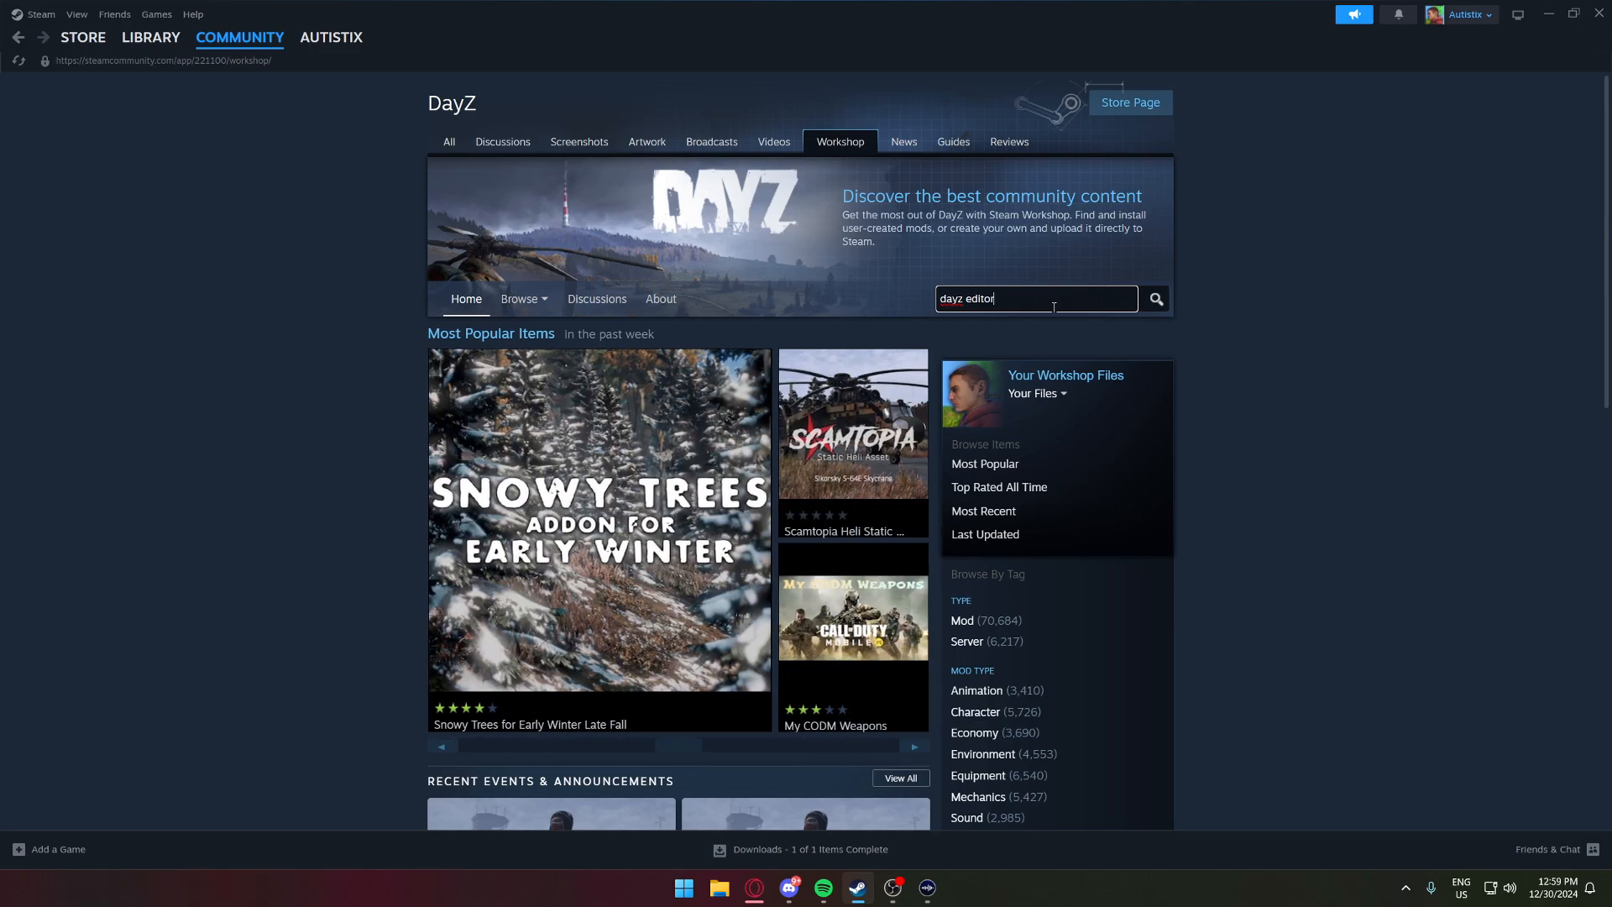
{"action": "key", "text": "Return"}
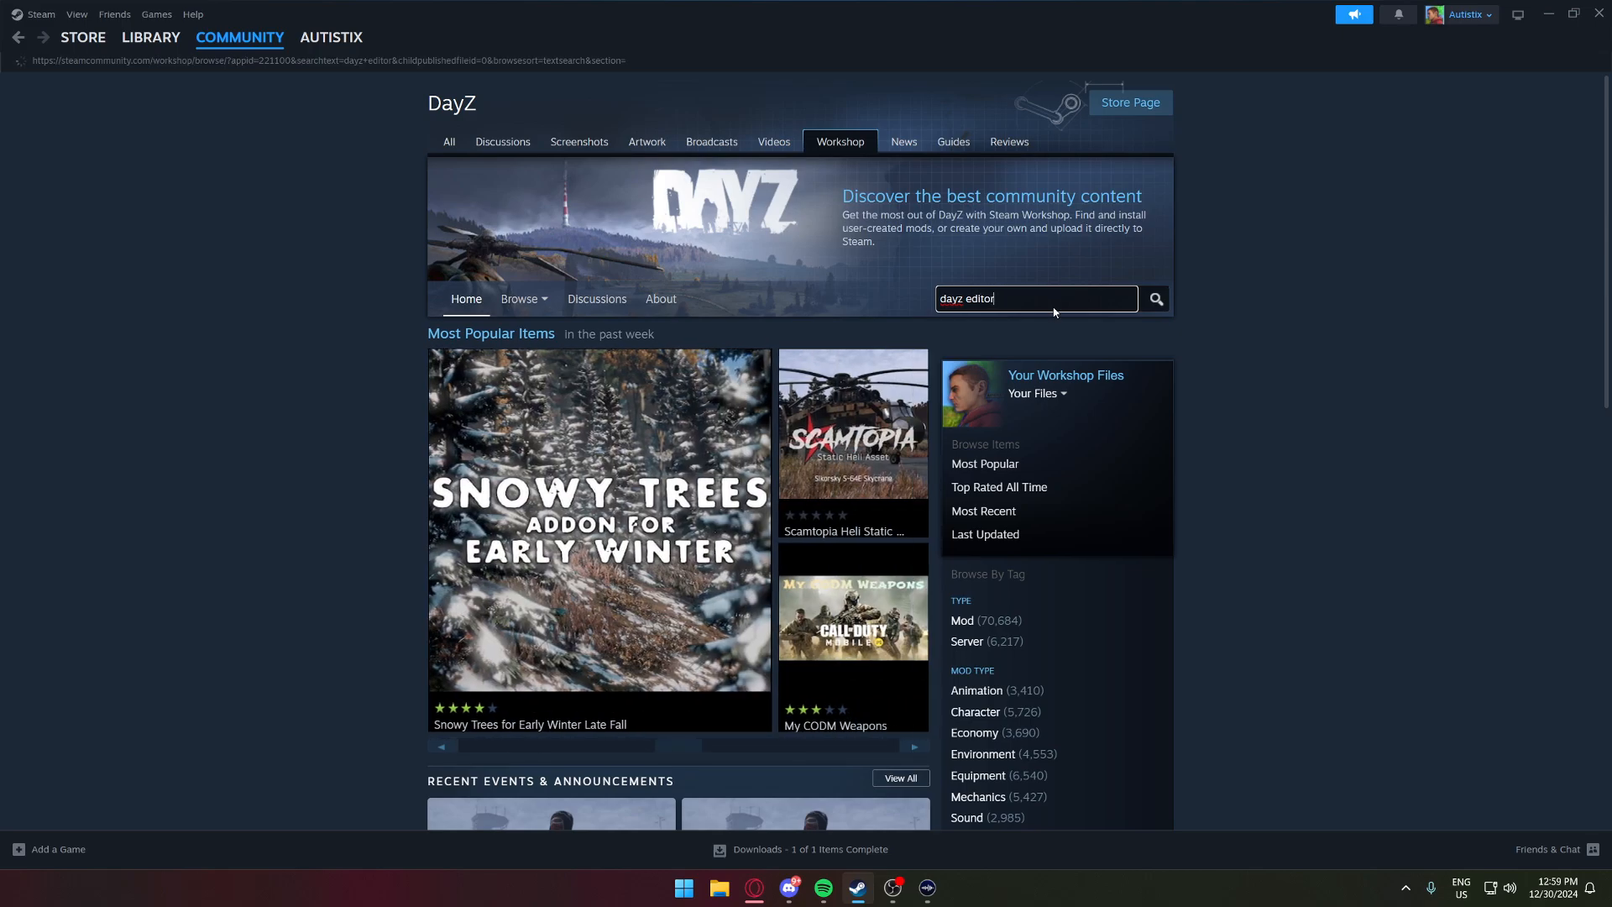
- Review the Workshop pages of the DayZ Editor Loader and DayZ-Editor mods, including subscription status and required items
{"action": "left_click", "coordinate": [500, 509]}
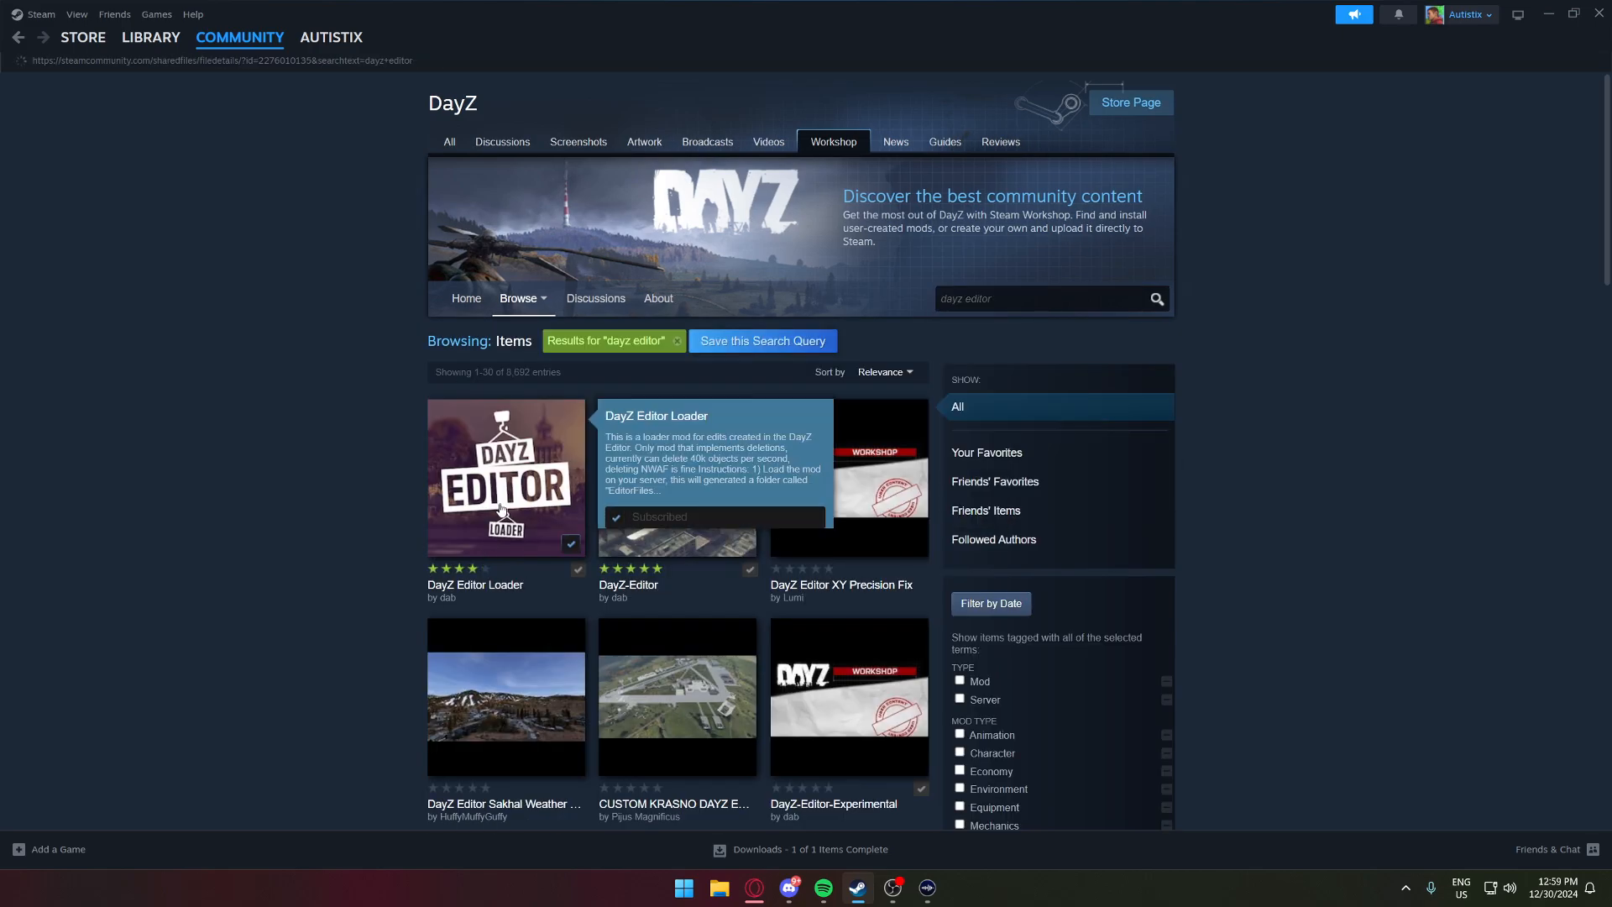
{"action": "left_click", "coordinate": [19, 38]}
{"action": "left_click", "coordinate": [651, 489]}
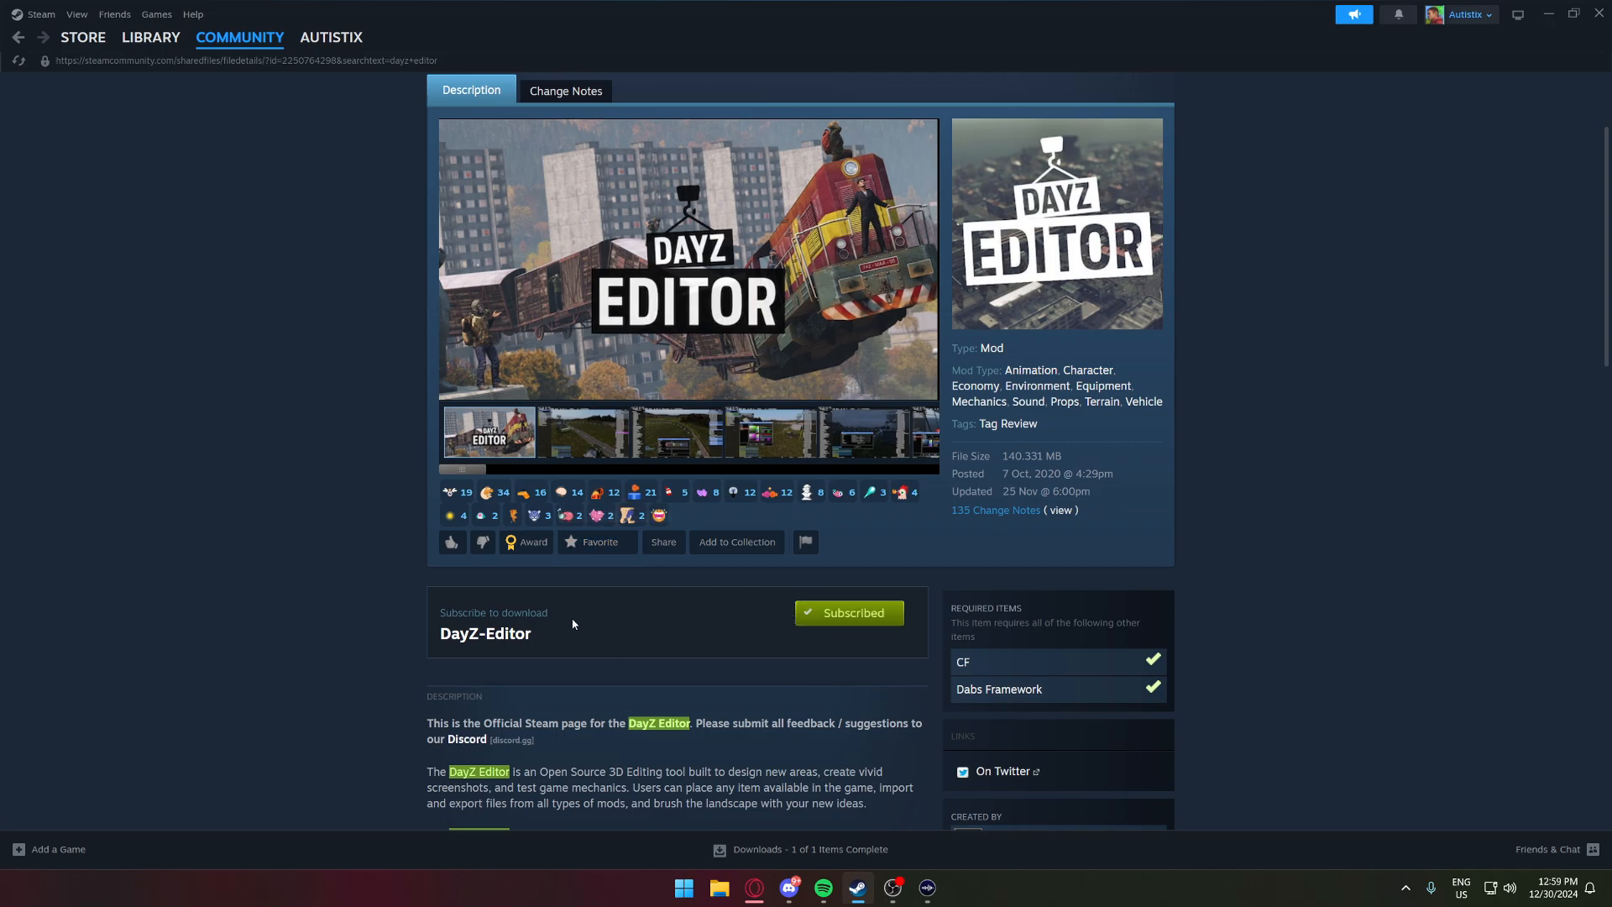
{"action": "scroll", "coordinate": [360, 533], "scroll_direction": "up", "scroll_amount": 2}
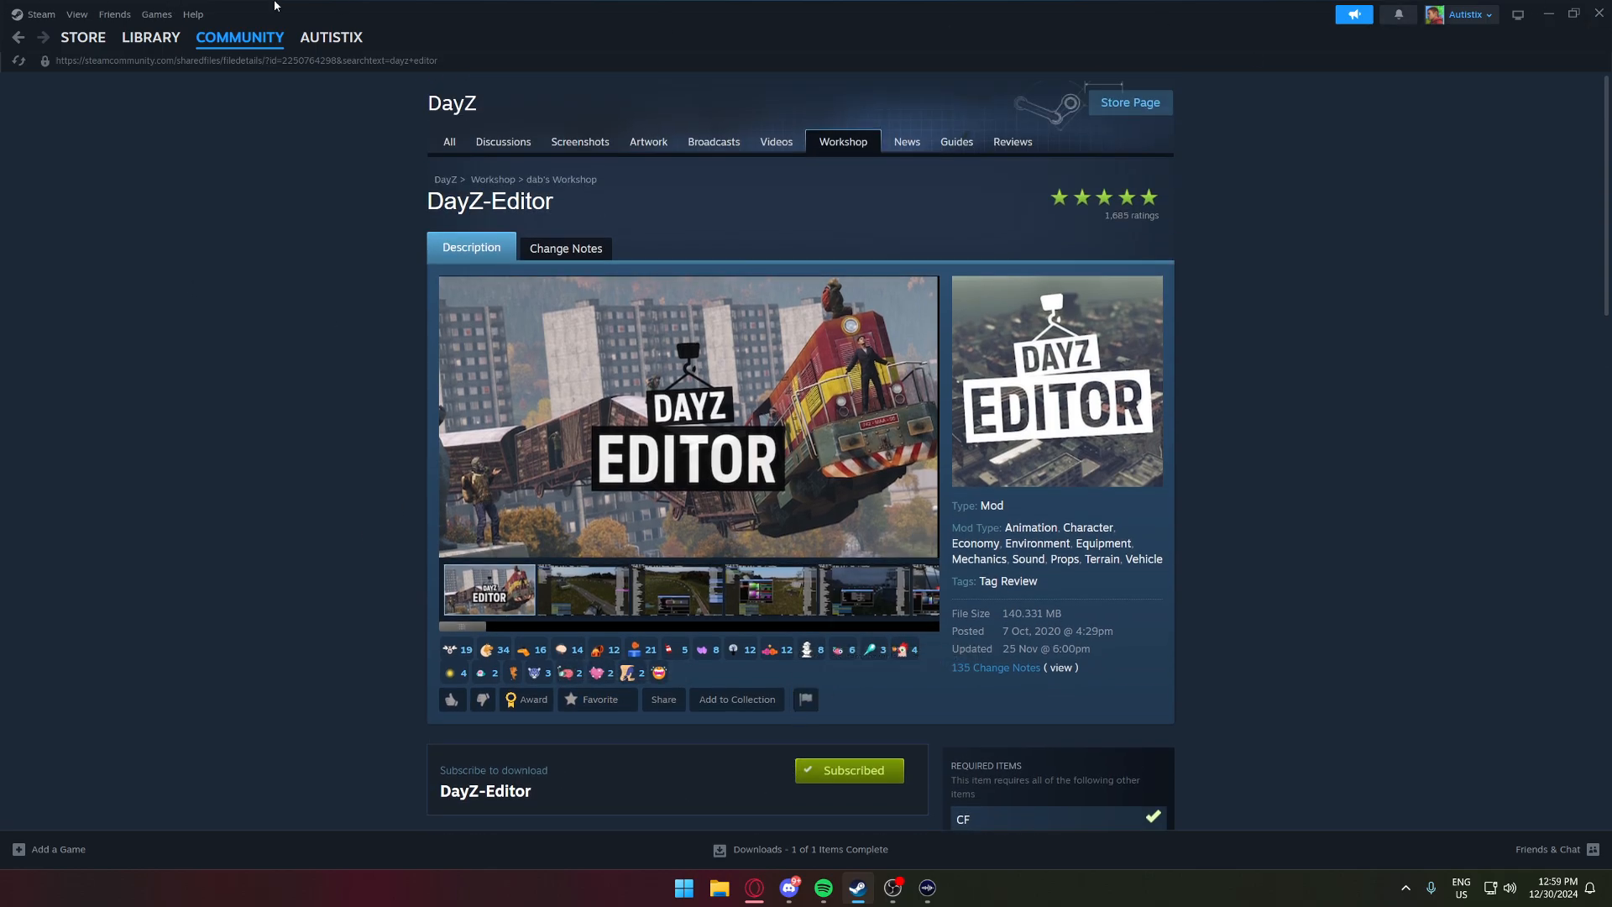
- Launch DayZ from the Steam library with the Play DayZ launch option
{"action": "left_click", "coordinate": [177, 40]}
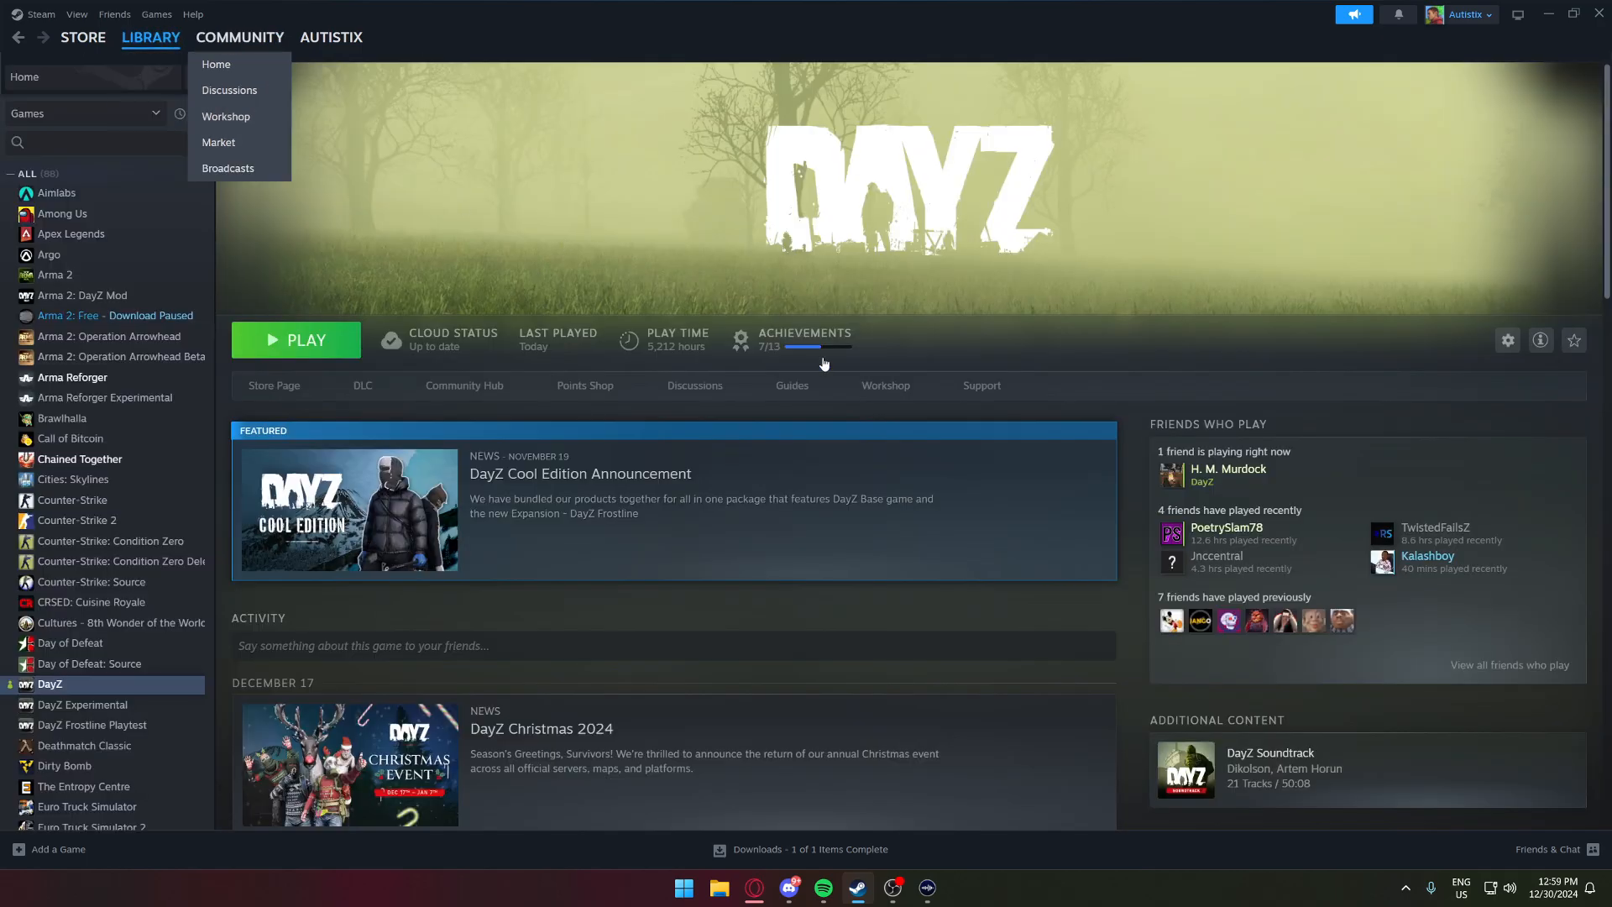
{"action": "left_click", "coordinate": [294, 340]}
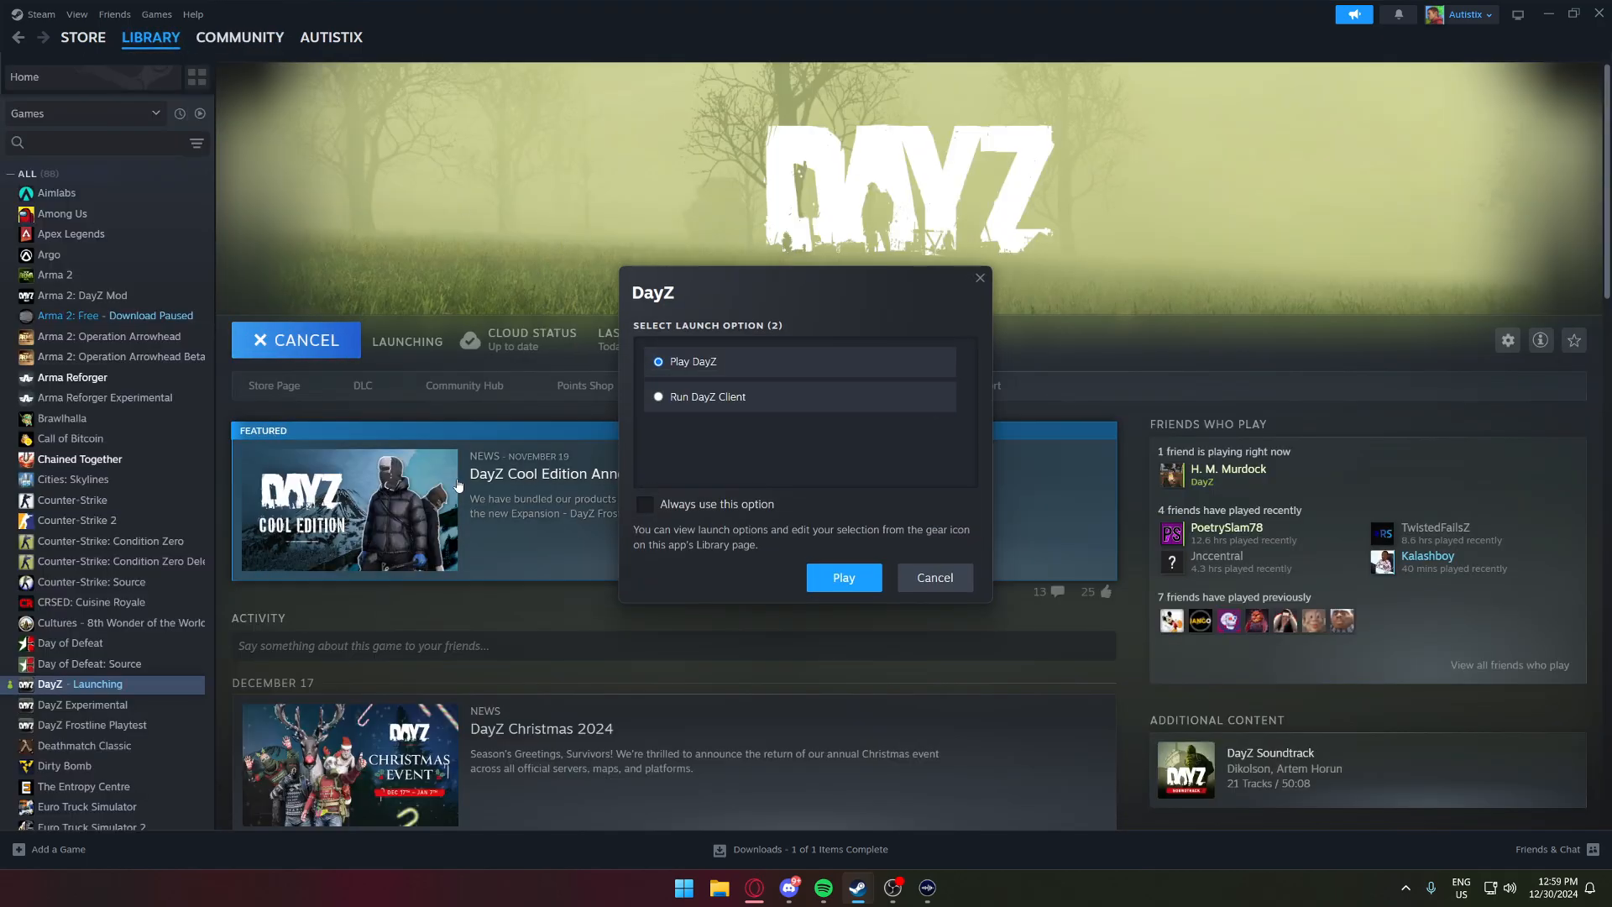
{"action": "left_click", "coordinate": [844, 577]}
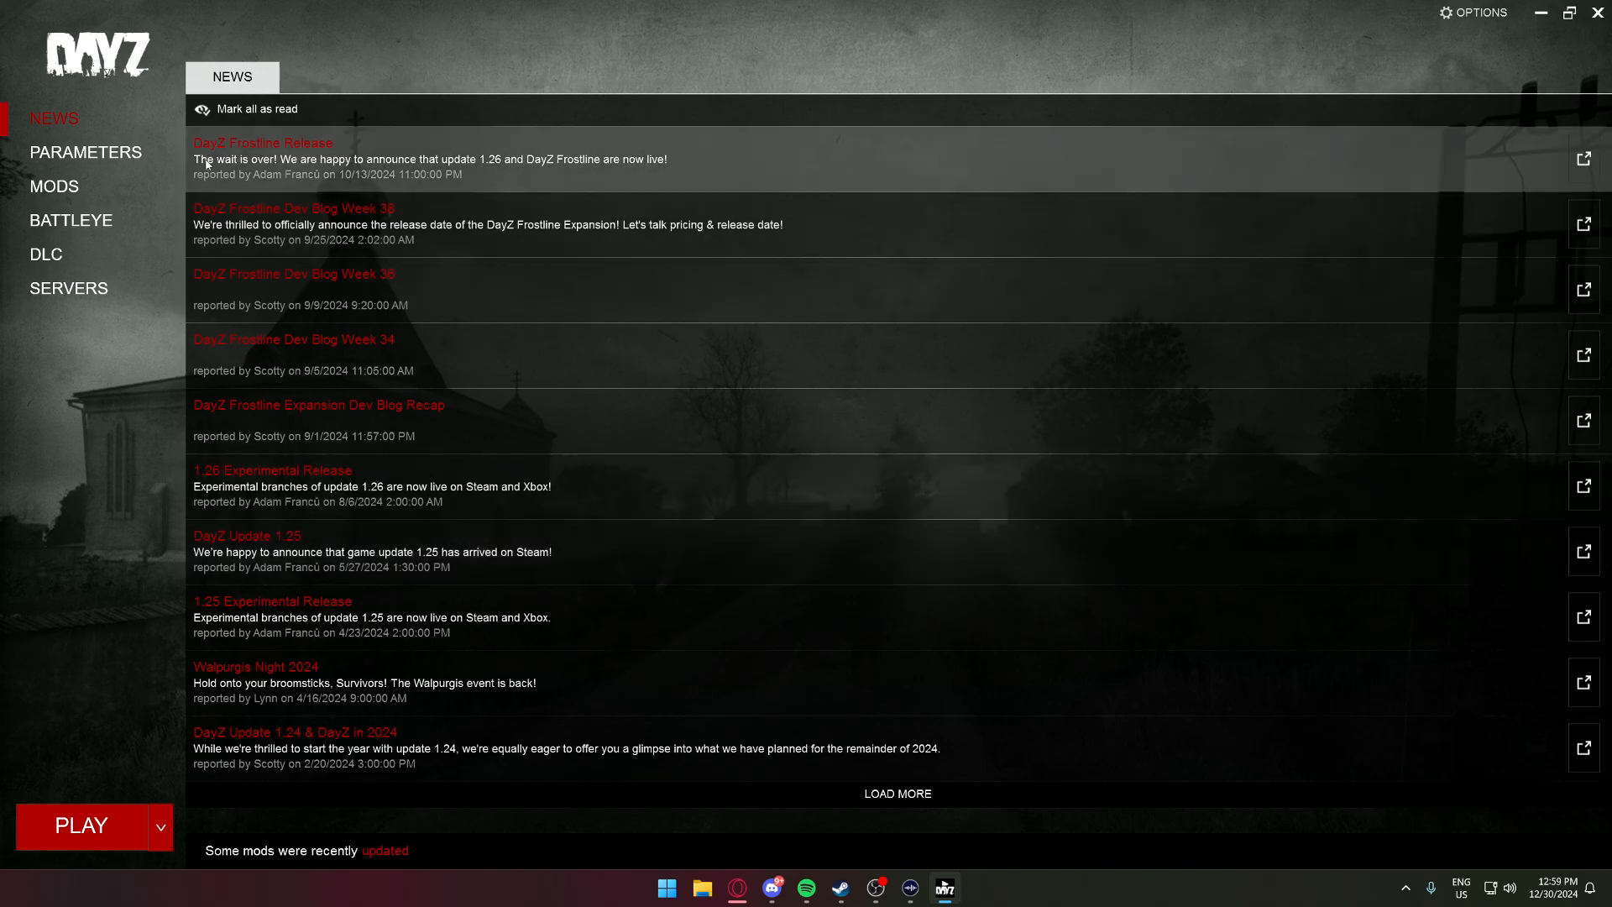
- Disable the Command line option among all launch parameters in the DayZ Launcher
{"action": "left_click", "coordinate": [84, 152]}
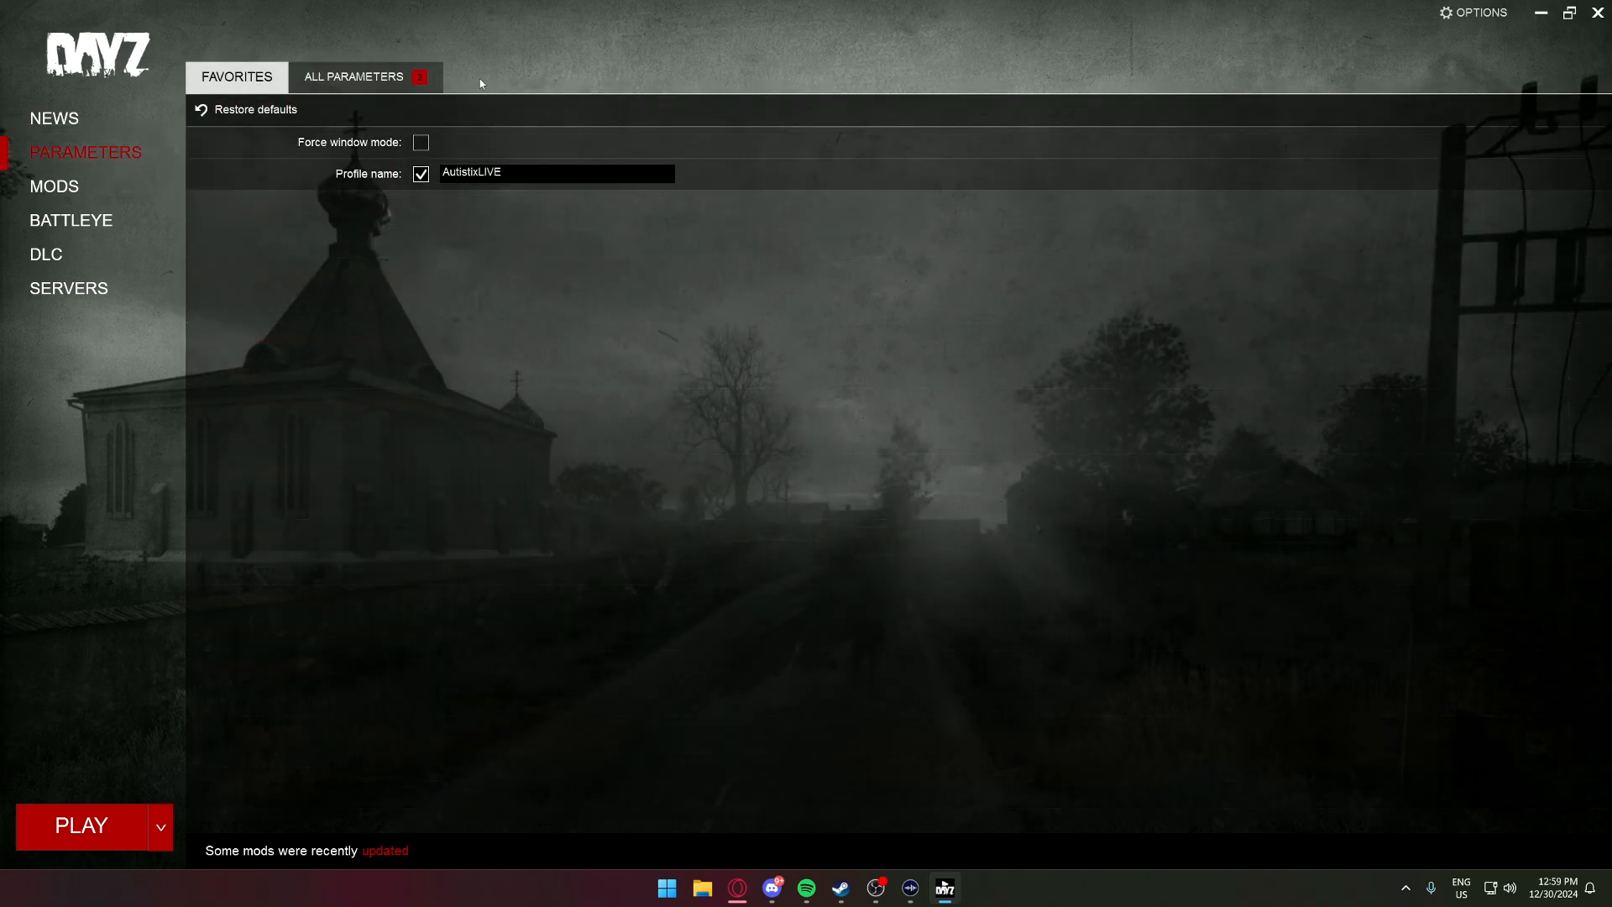
{"action": "left_click", "coordinate": [370, 77]}
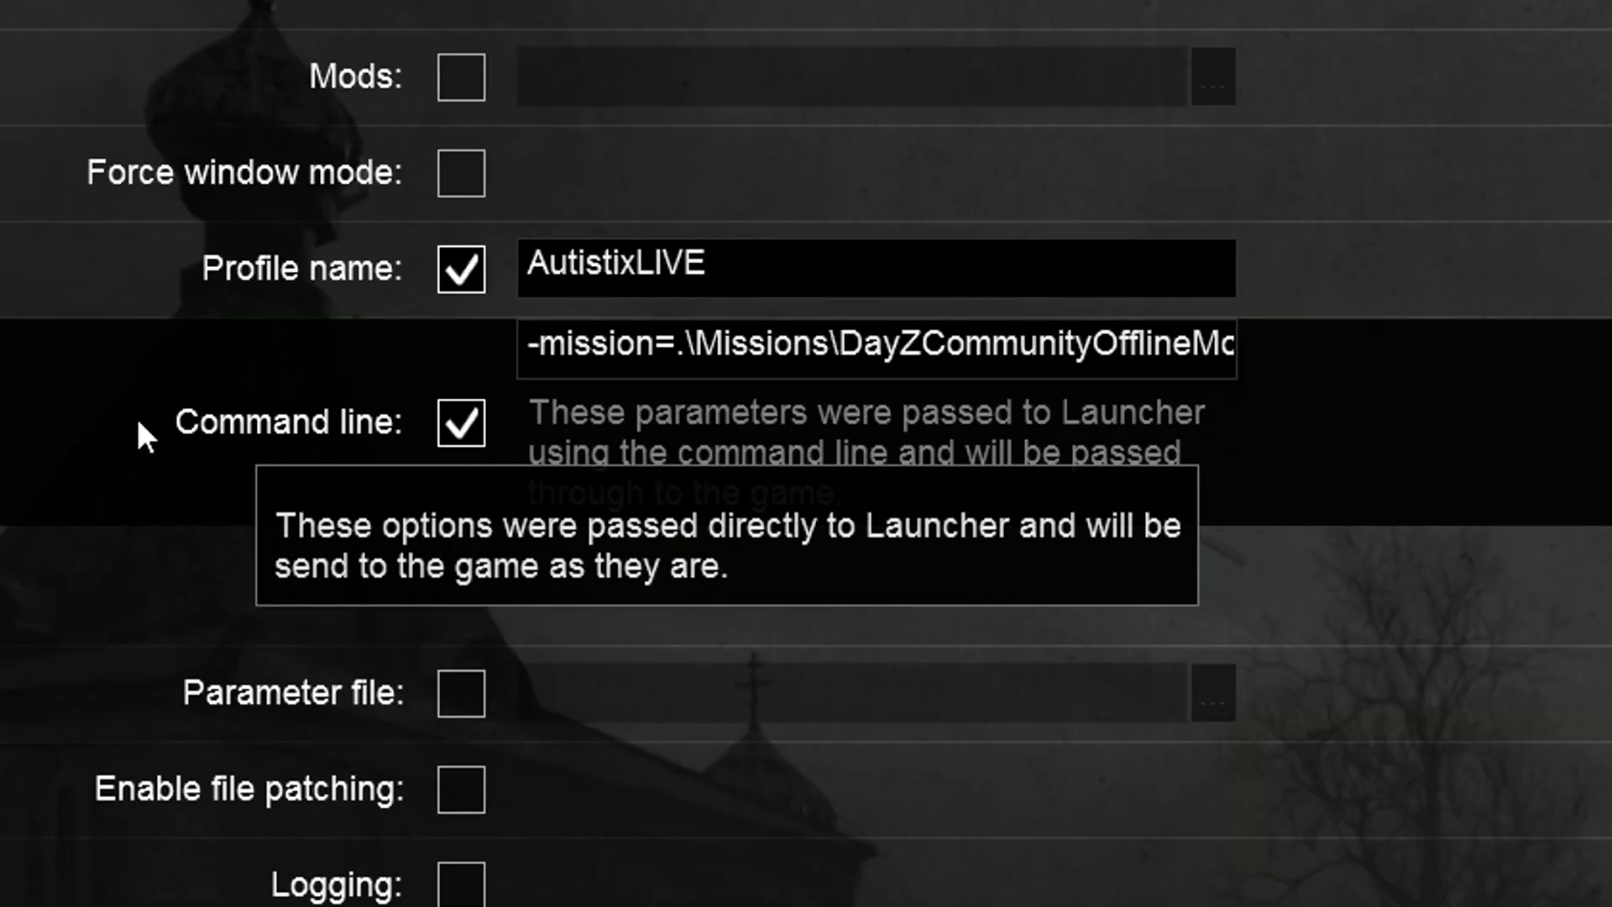
{"action": "left_click", "coordinate": [470, 424]}
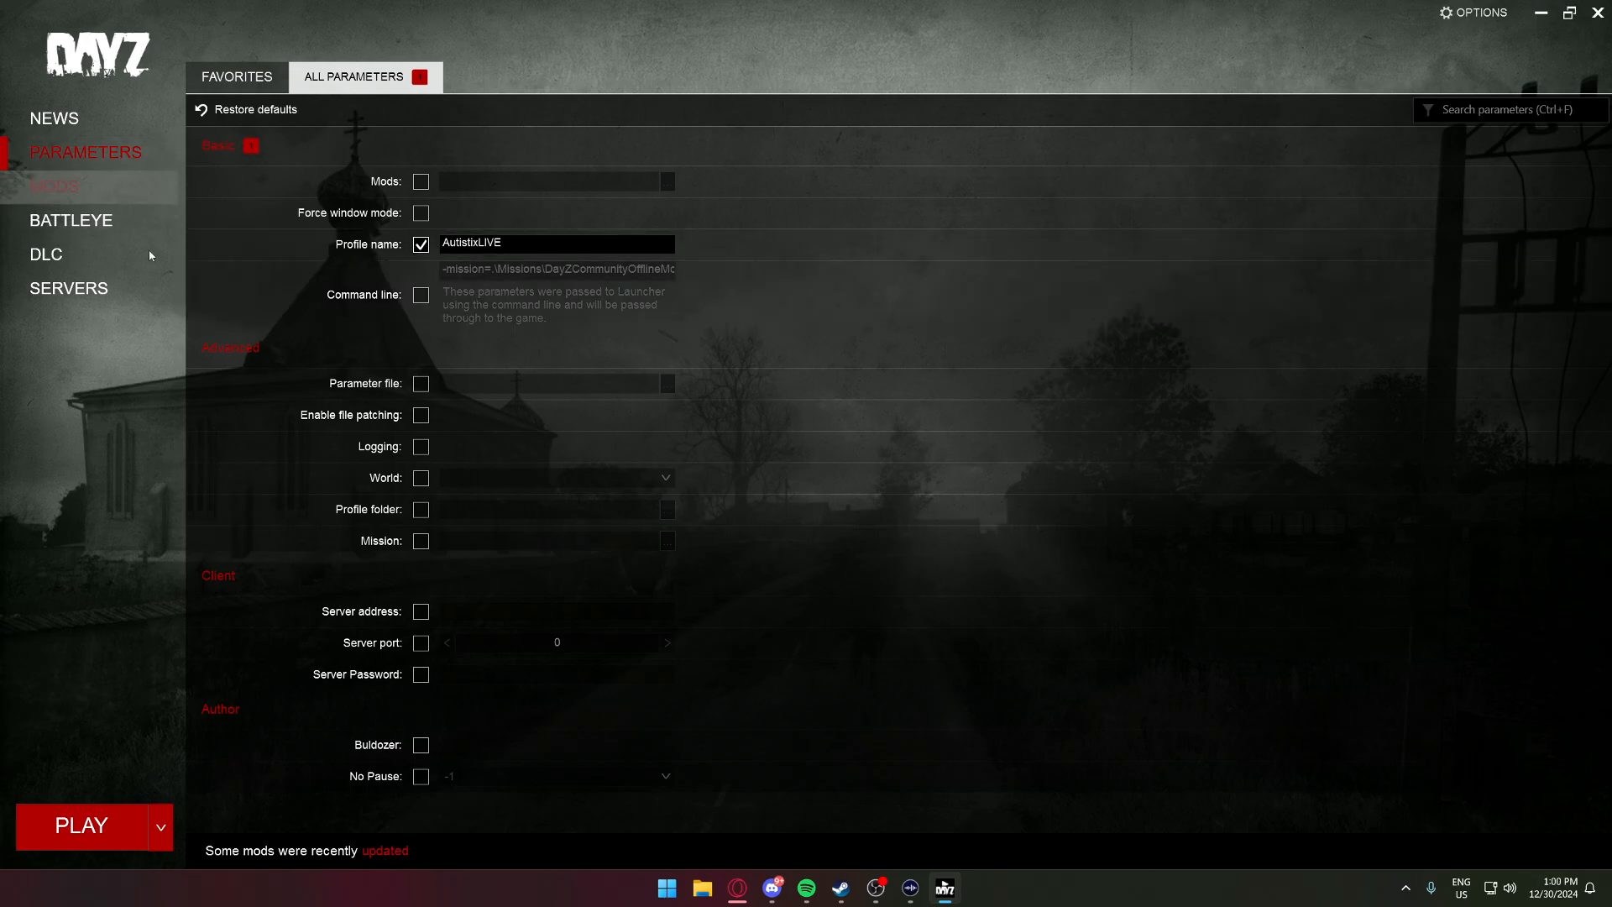
- Filter the mods by "dayz" and load DayZ Editor Loader and DayZ-Editor together with the Dabs Framework dependency
{"action": "type", "text": "dayz"}
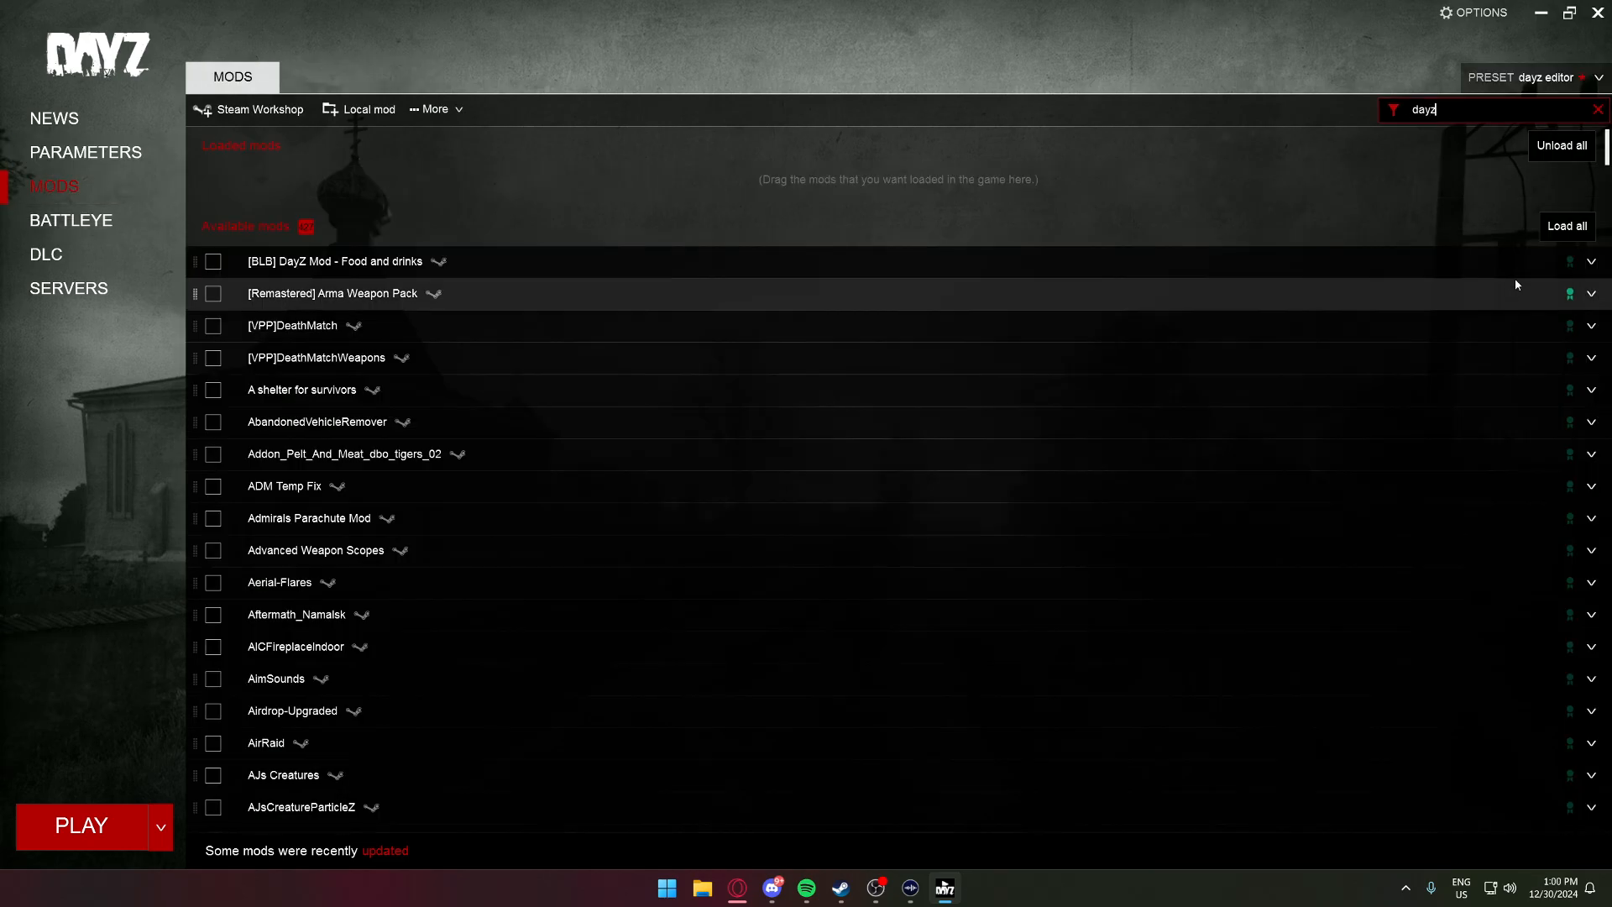
{"action": "left_click", "coordinate": [214, 326]}
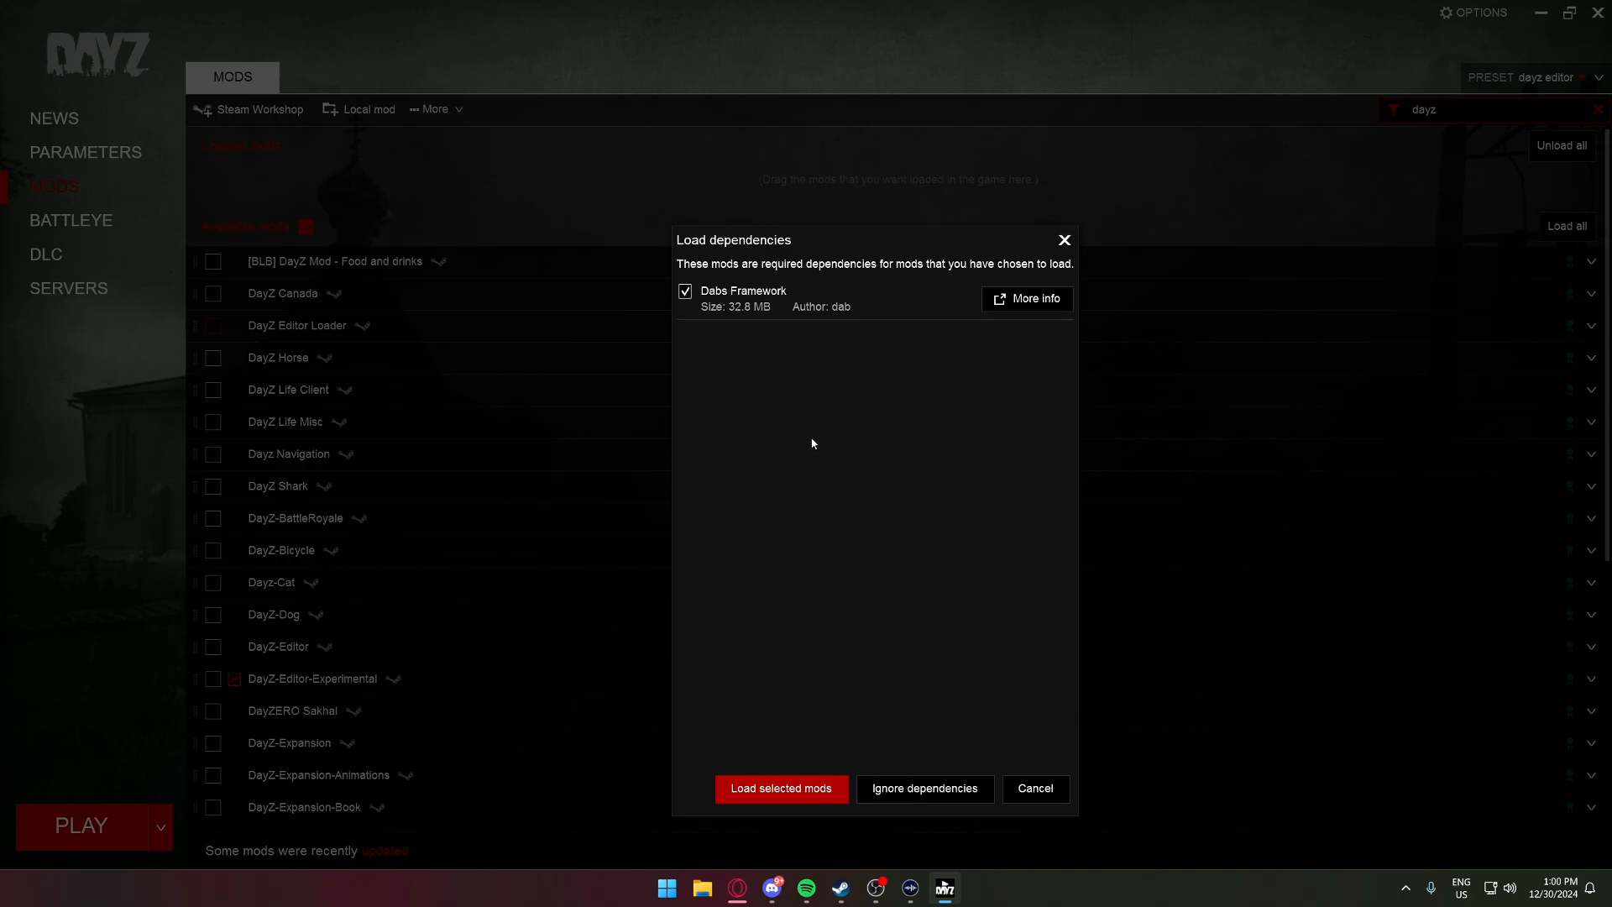
{"action": "left_click", "coordinate": [789, 794]}
- Replace the mod filter with "surv" and load the Survivor Animations mod
{"action": "double_click", "coordinate": [1554, 116]}
{"action": "key", "text": "BackSpace"}
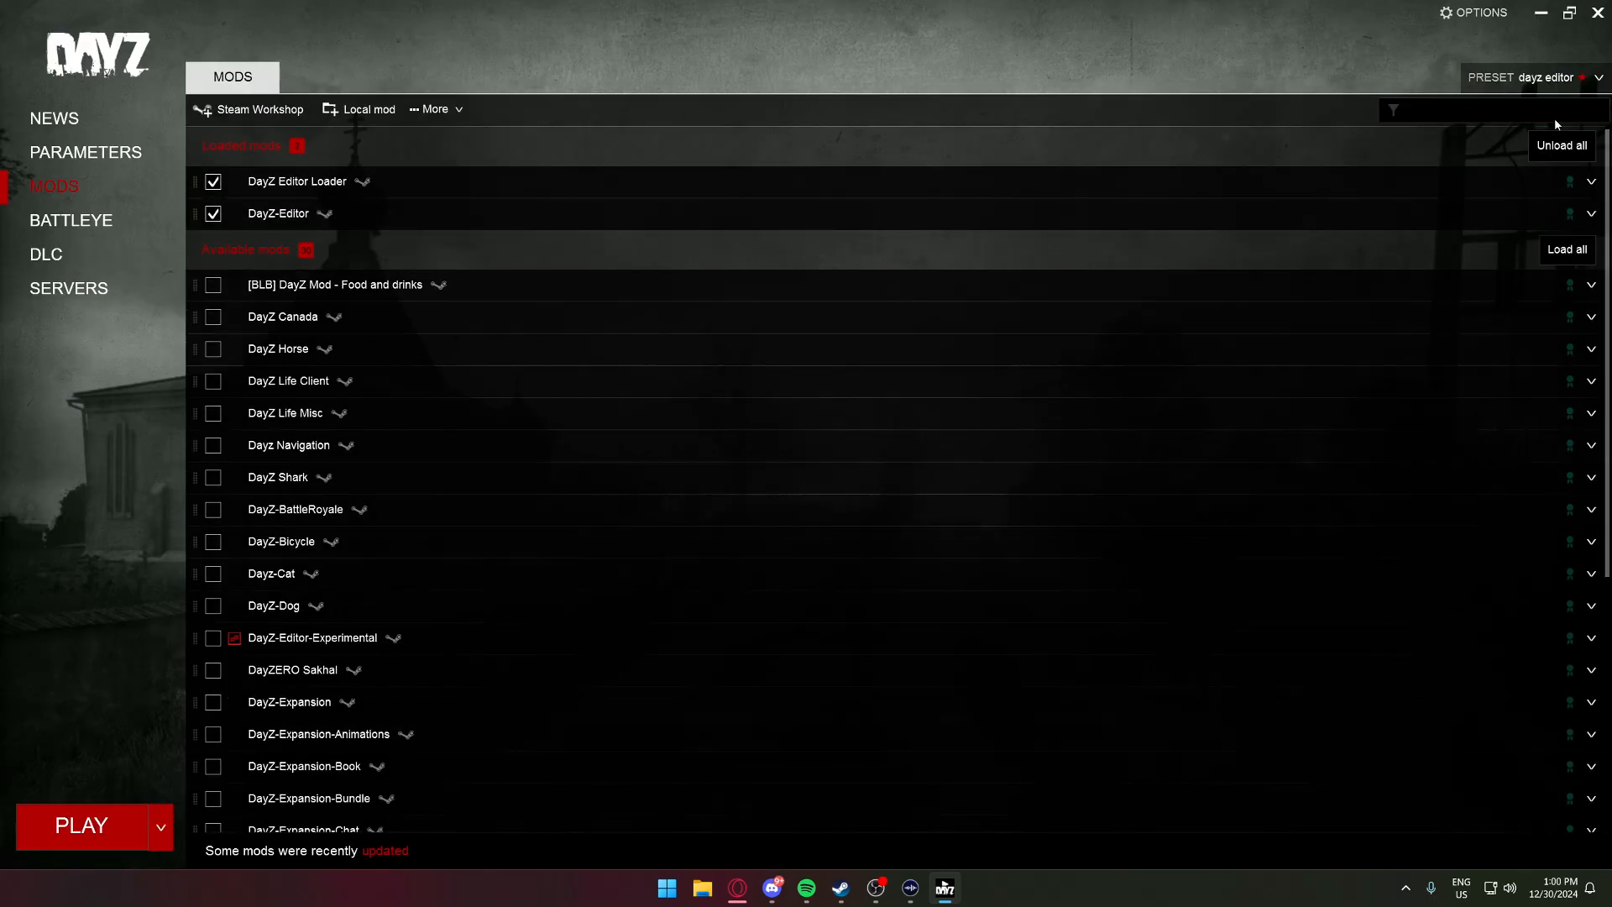
{"action": "type", "text": "surv"}
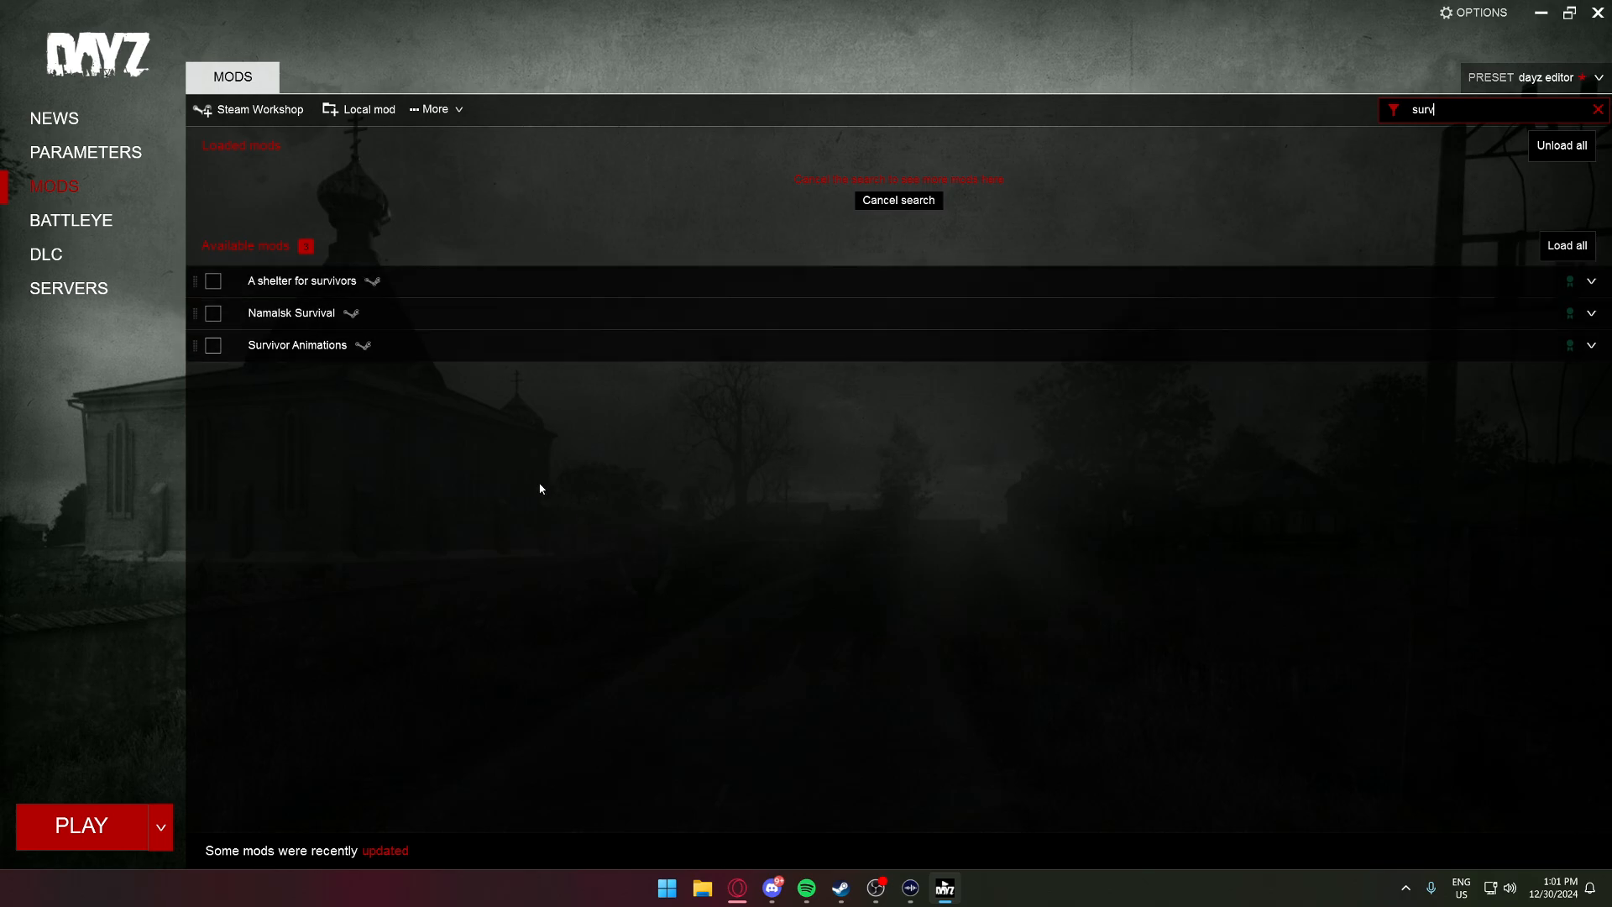
{"action": "left_click", "coordinate": [214, 346]}
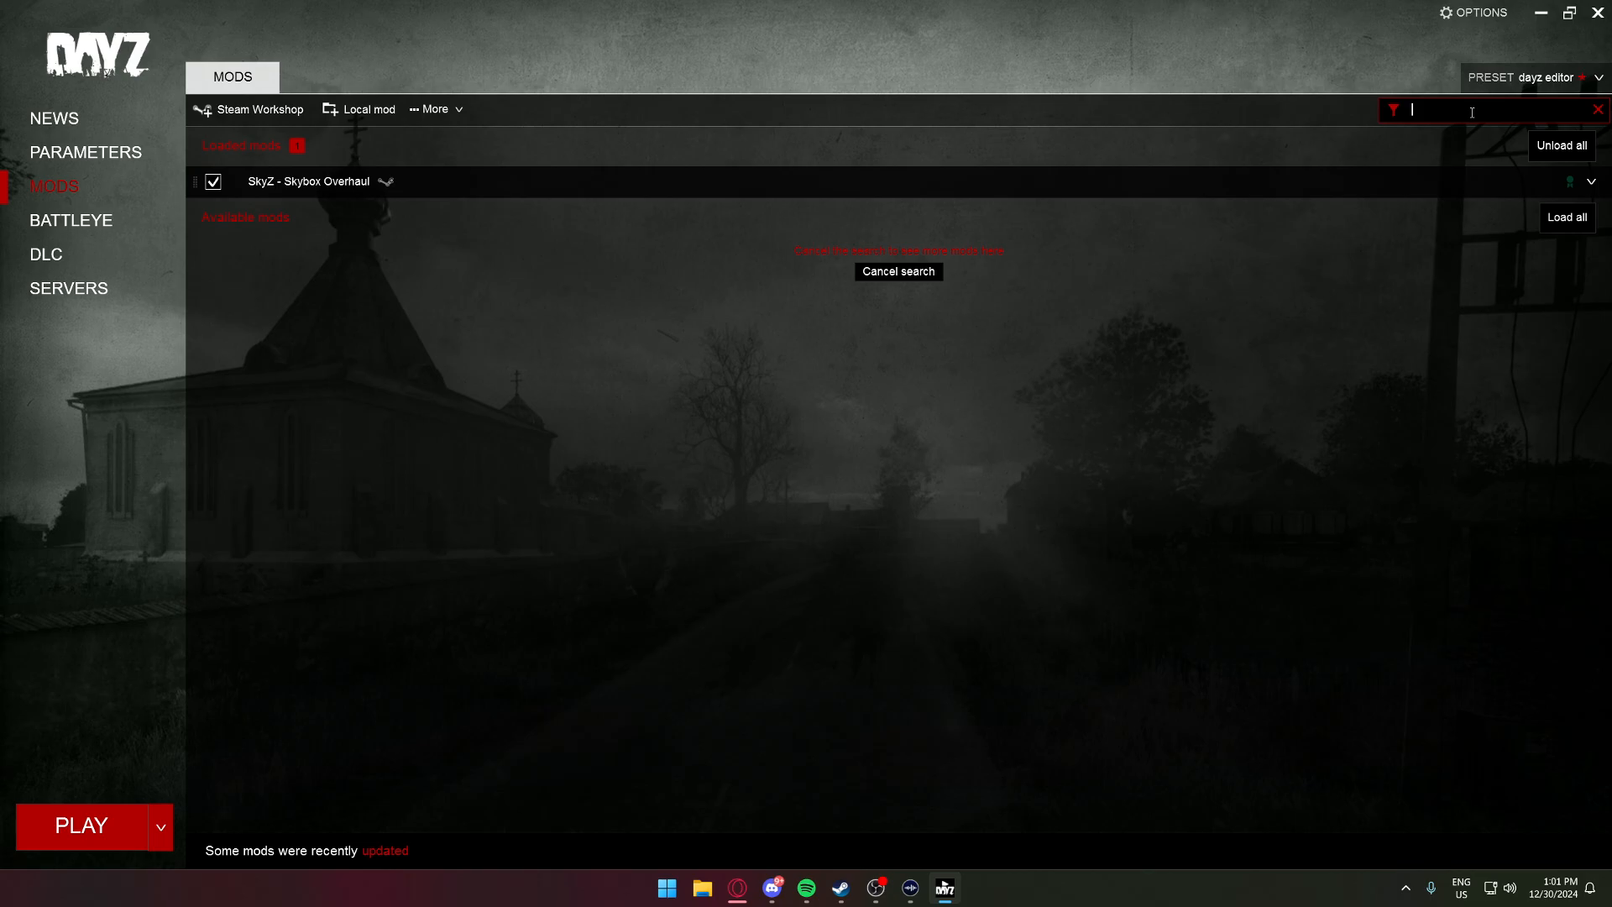
- Filter the mods by "esseker", load the Esseker map mod and clear the filter
{"action": "type", "text": "e"}
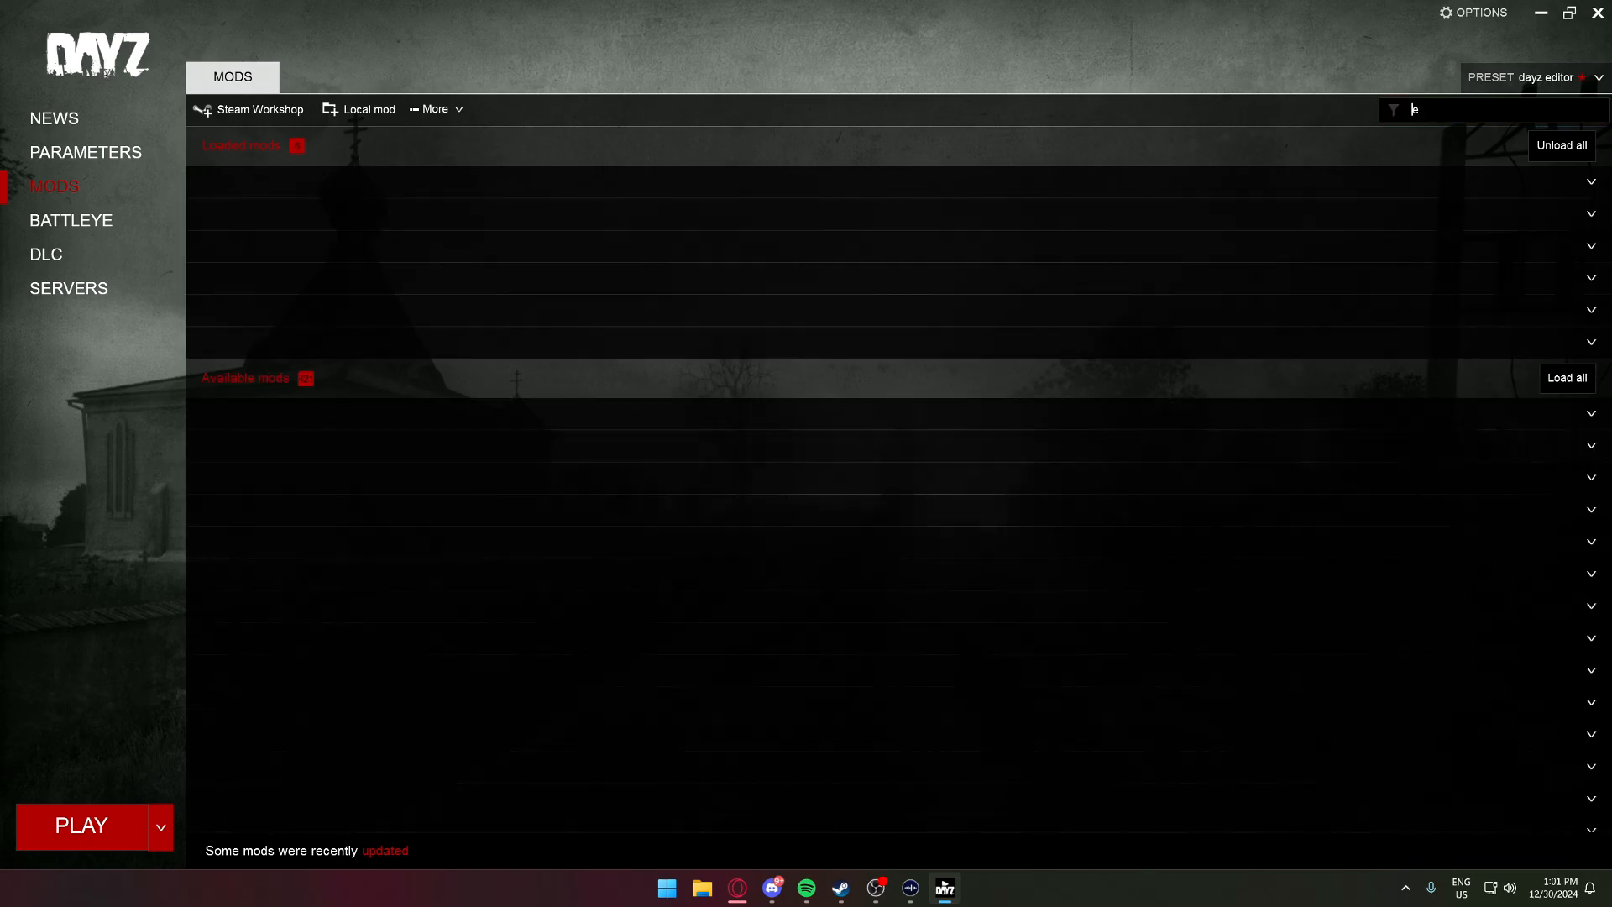
{"action": "type", "text": "sseker"}
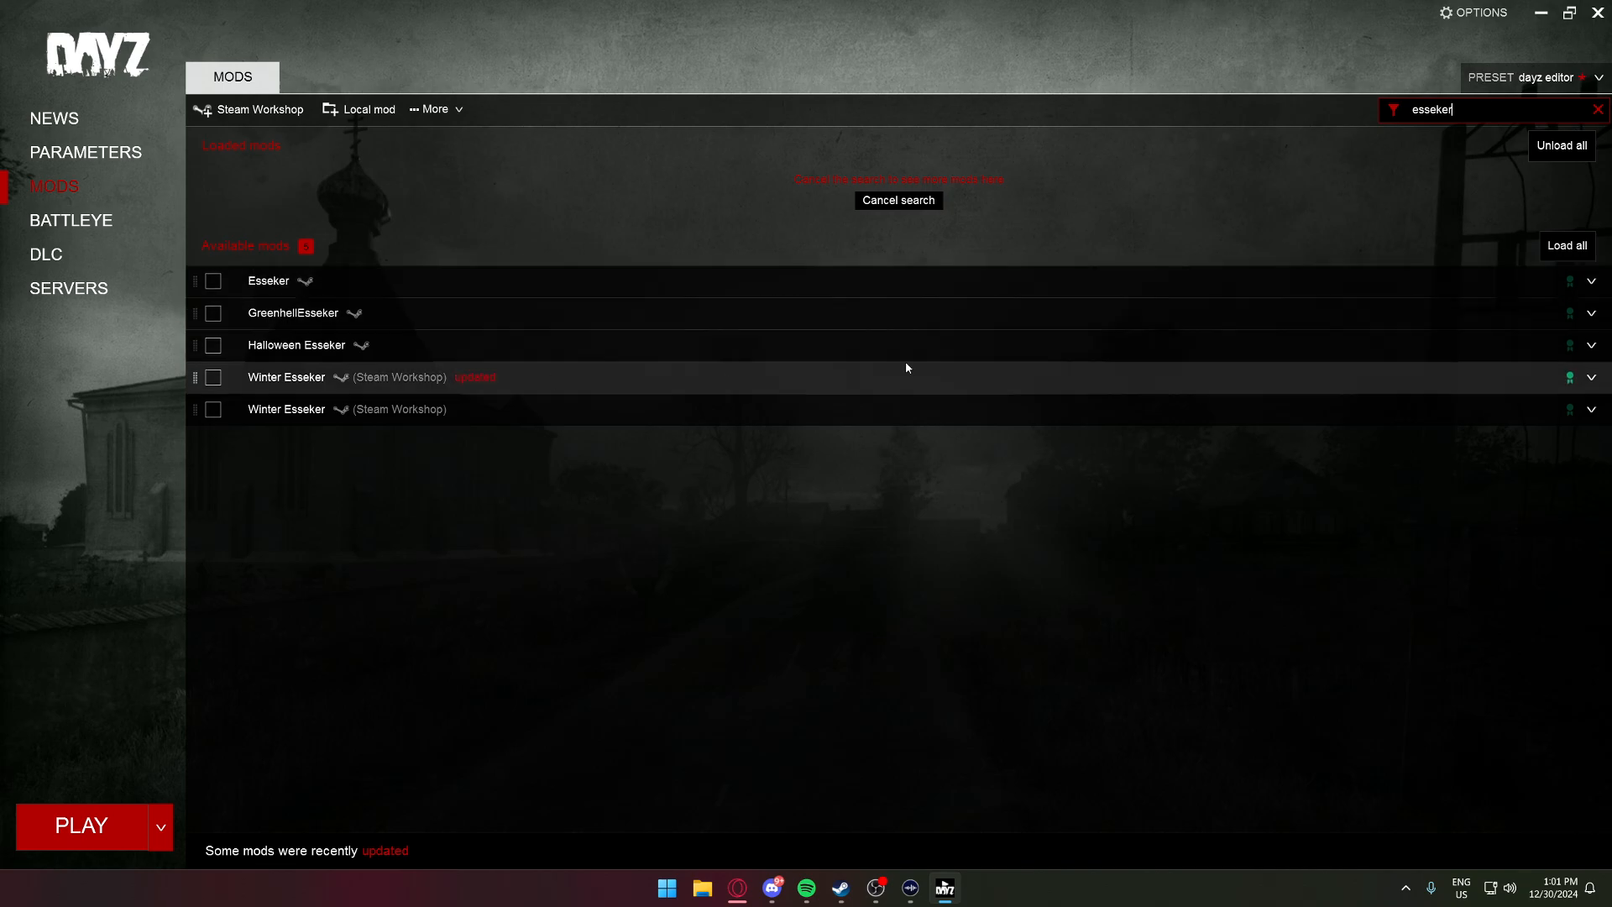
{"action": "left_click", "coordinate": [213, 282]}
{"action": "key", "text": "ctrl+a"}
{"action": "key", "text": "BackSpace"}
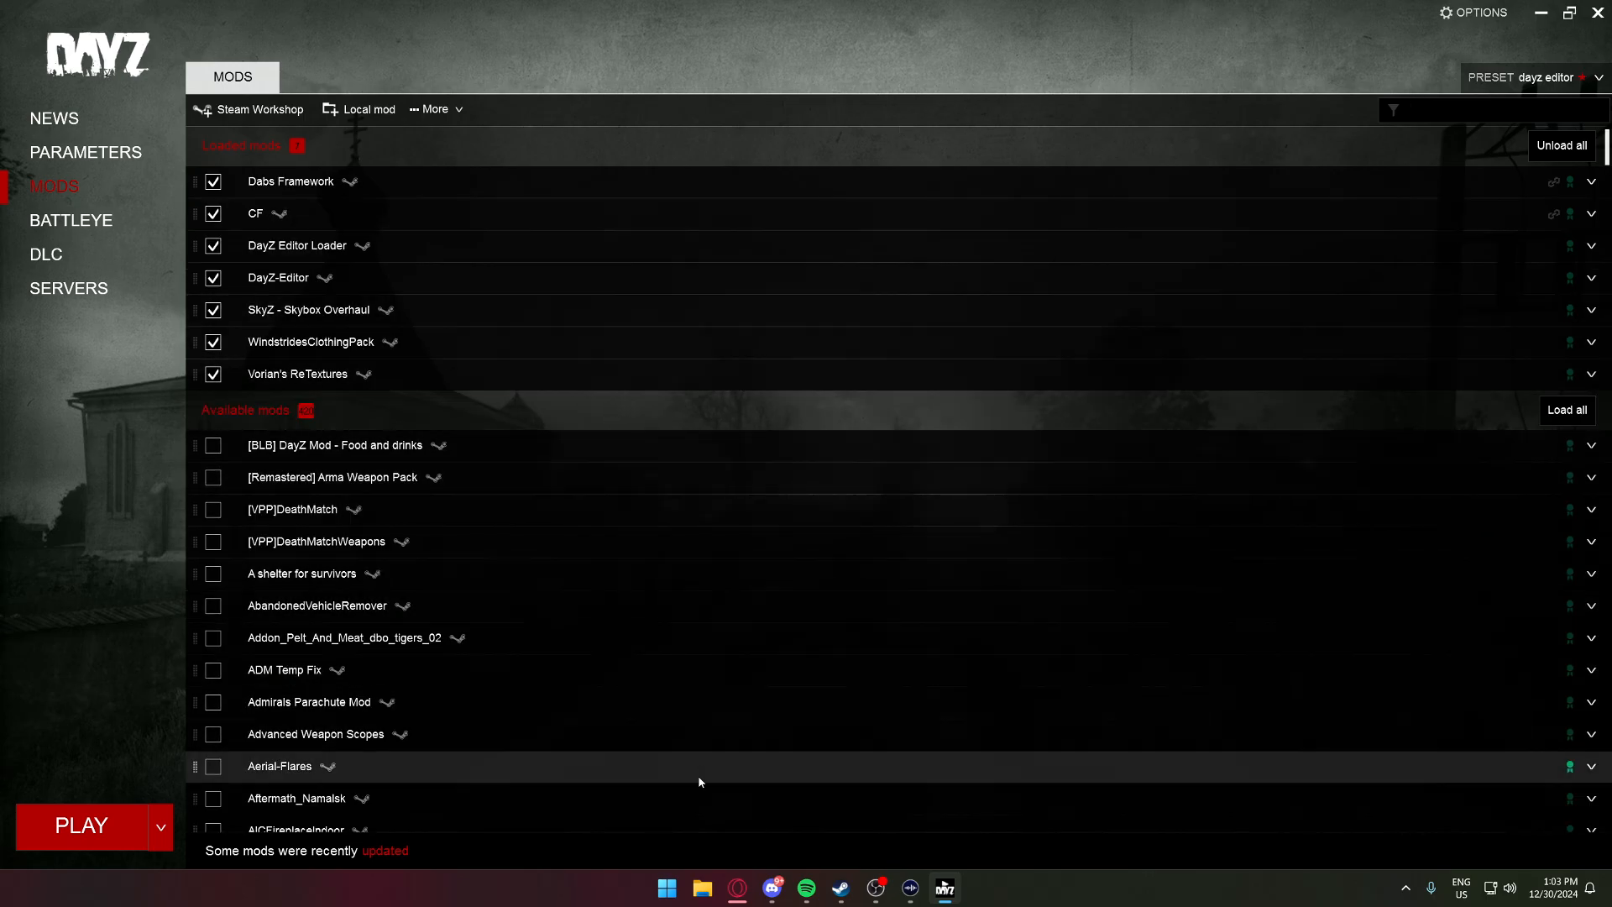
- Open DZSALauncher maximized, refresh the ZERO CHERNARUS | Winter server entry and show its server info
{"action": "left_click", "coordinate": [668, 888]}
{"action": "left_click", "coordinate": [655, 330]}
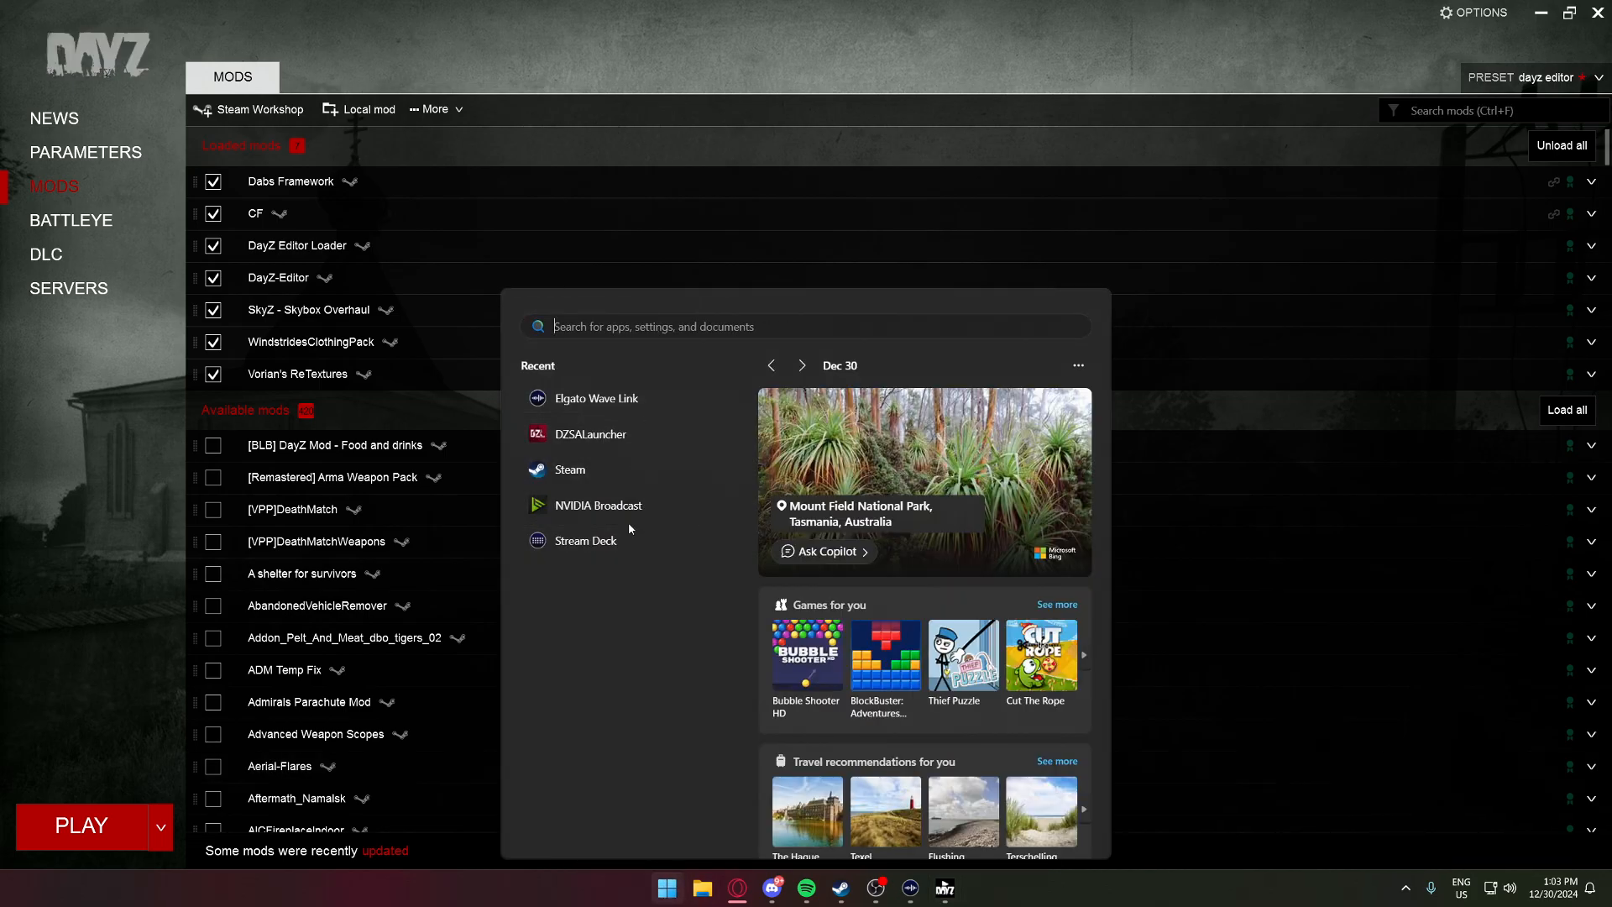
{"action": "left_click", "coordinate": [617, 430]}
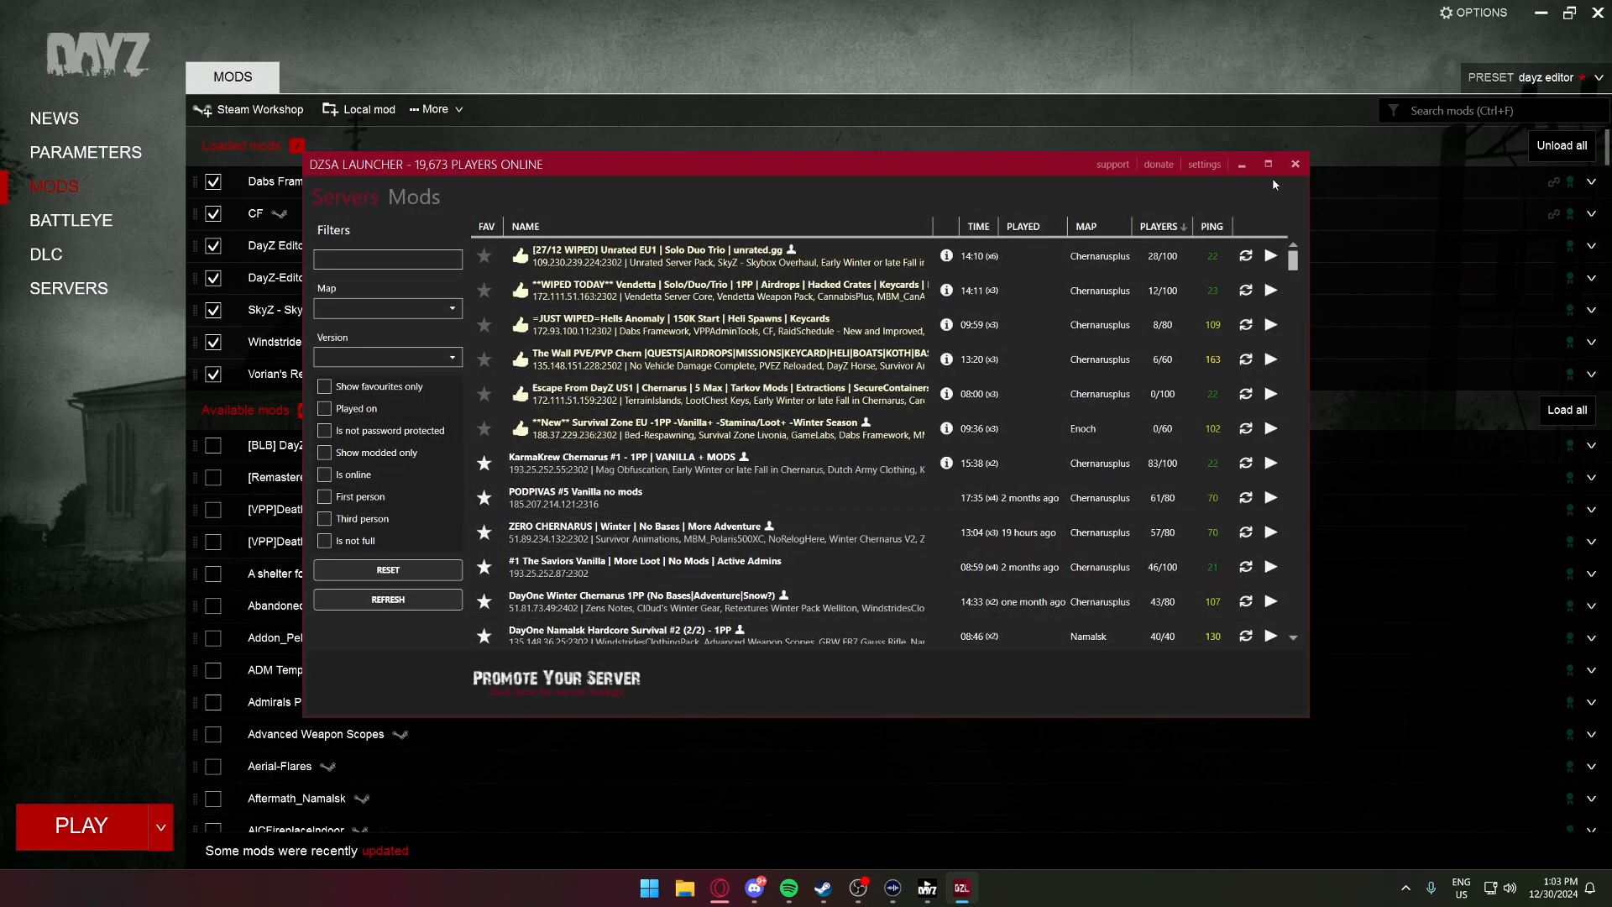
{"action": "left_click", "coordinate": [1268, 164]}
{"action": "left_click", "coordinate": [1549, 381]}
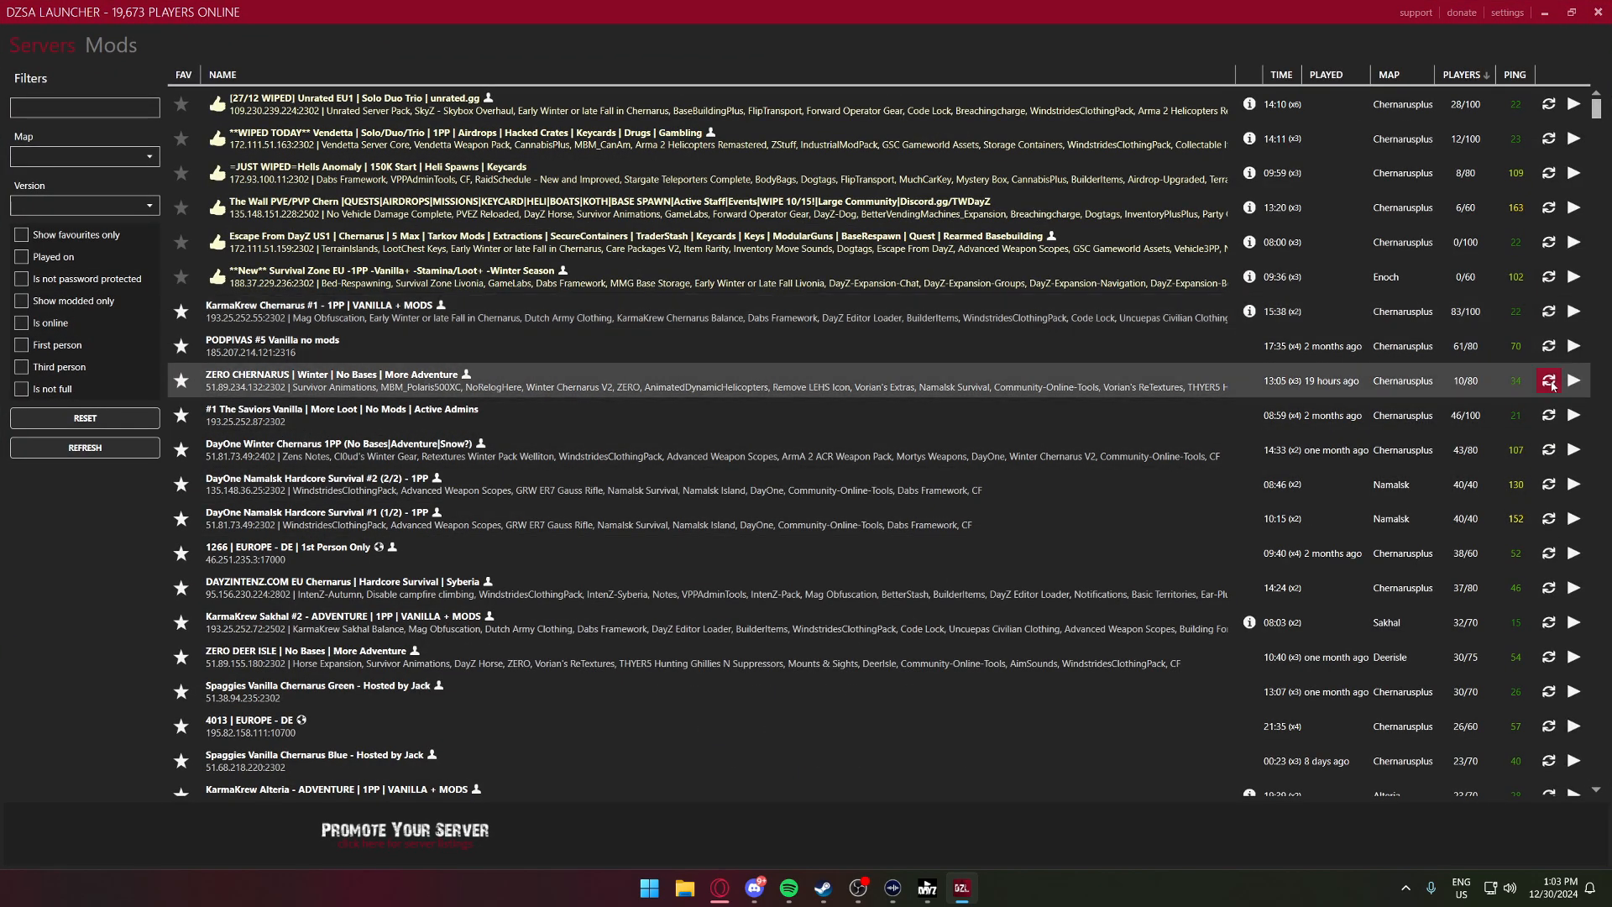
{"action": "left_click", "coordinate": [1574, 382]}
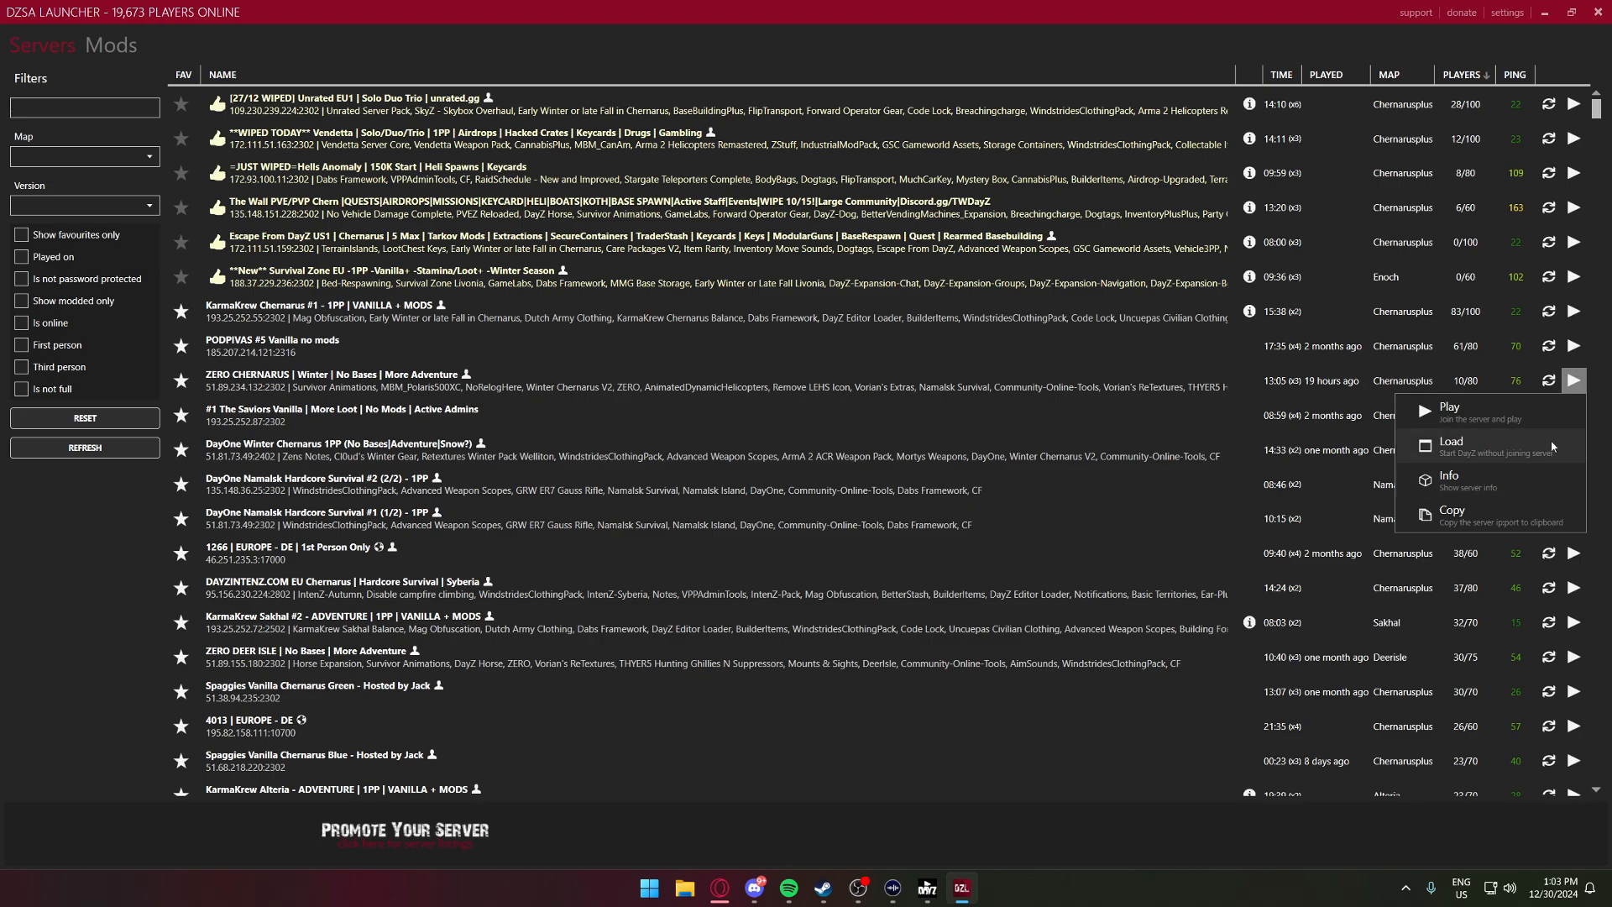
{"action": "left_click", "coordinate": [1506, 484]}
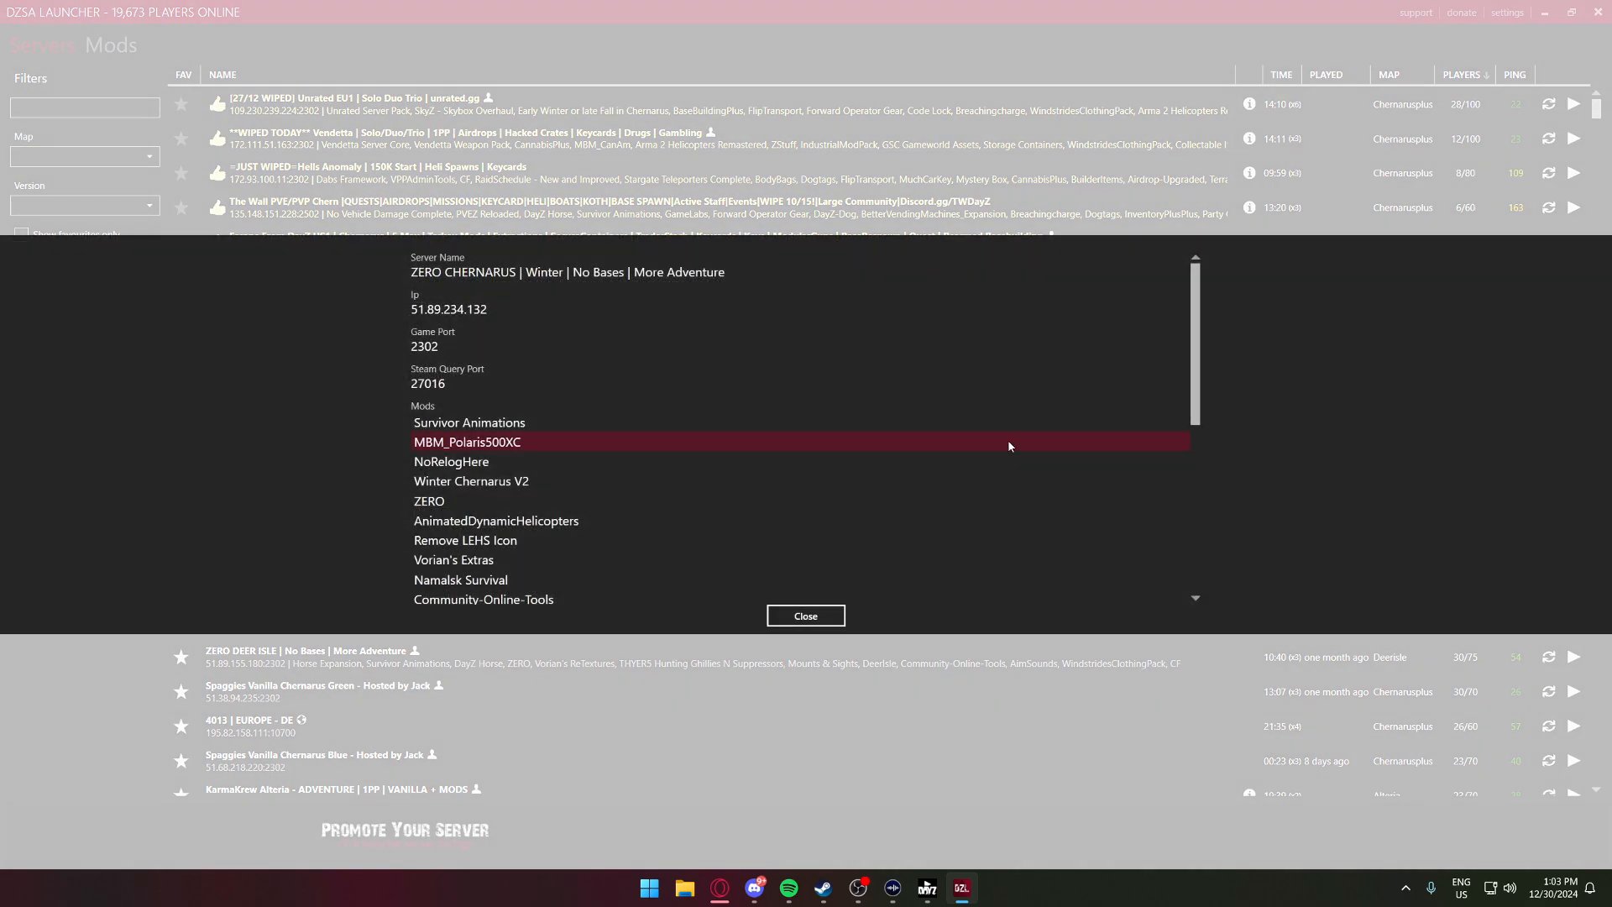
- Examine the server's mod list against the mods loaded in the DayZ Launcher, close the server info and minimize DZSALauncher
{"action": "scroll", "coordinate": [436, 392], "scroll_direction": "down", "scroll_amount": 1}
{"action": "scroll", "coordinate": [418, 388], "scroll_direction": "down", "scroll_amount": 8}
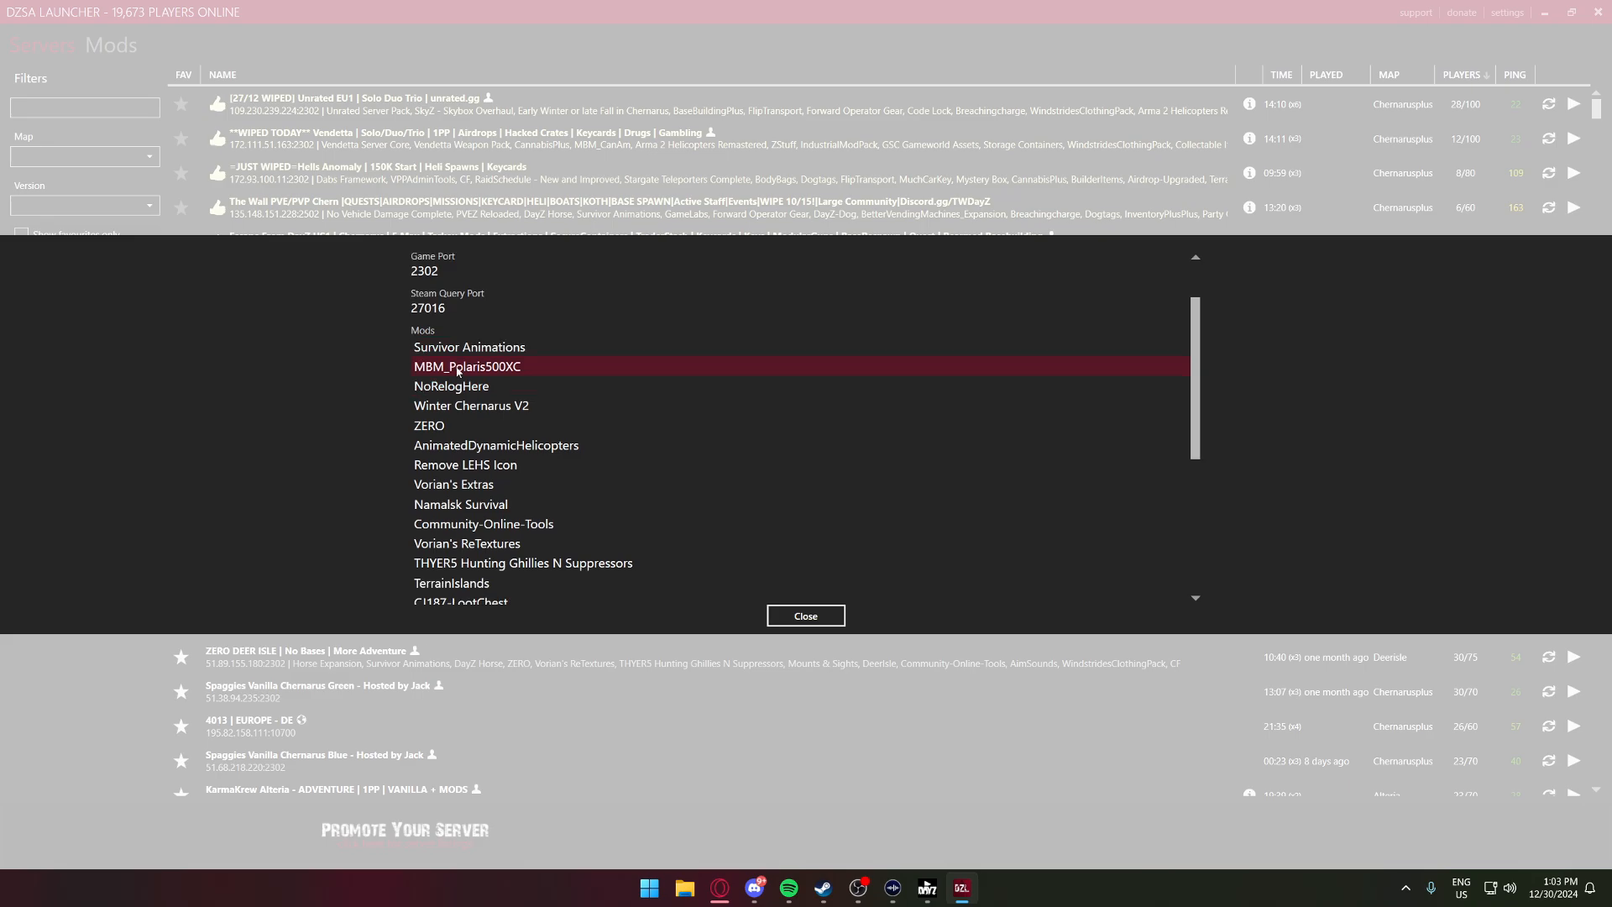
{"action": "scroll", "coordinate": [489, 507], "scroll_direction": "up", "scroll_amount": 9}
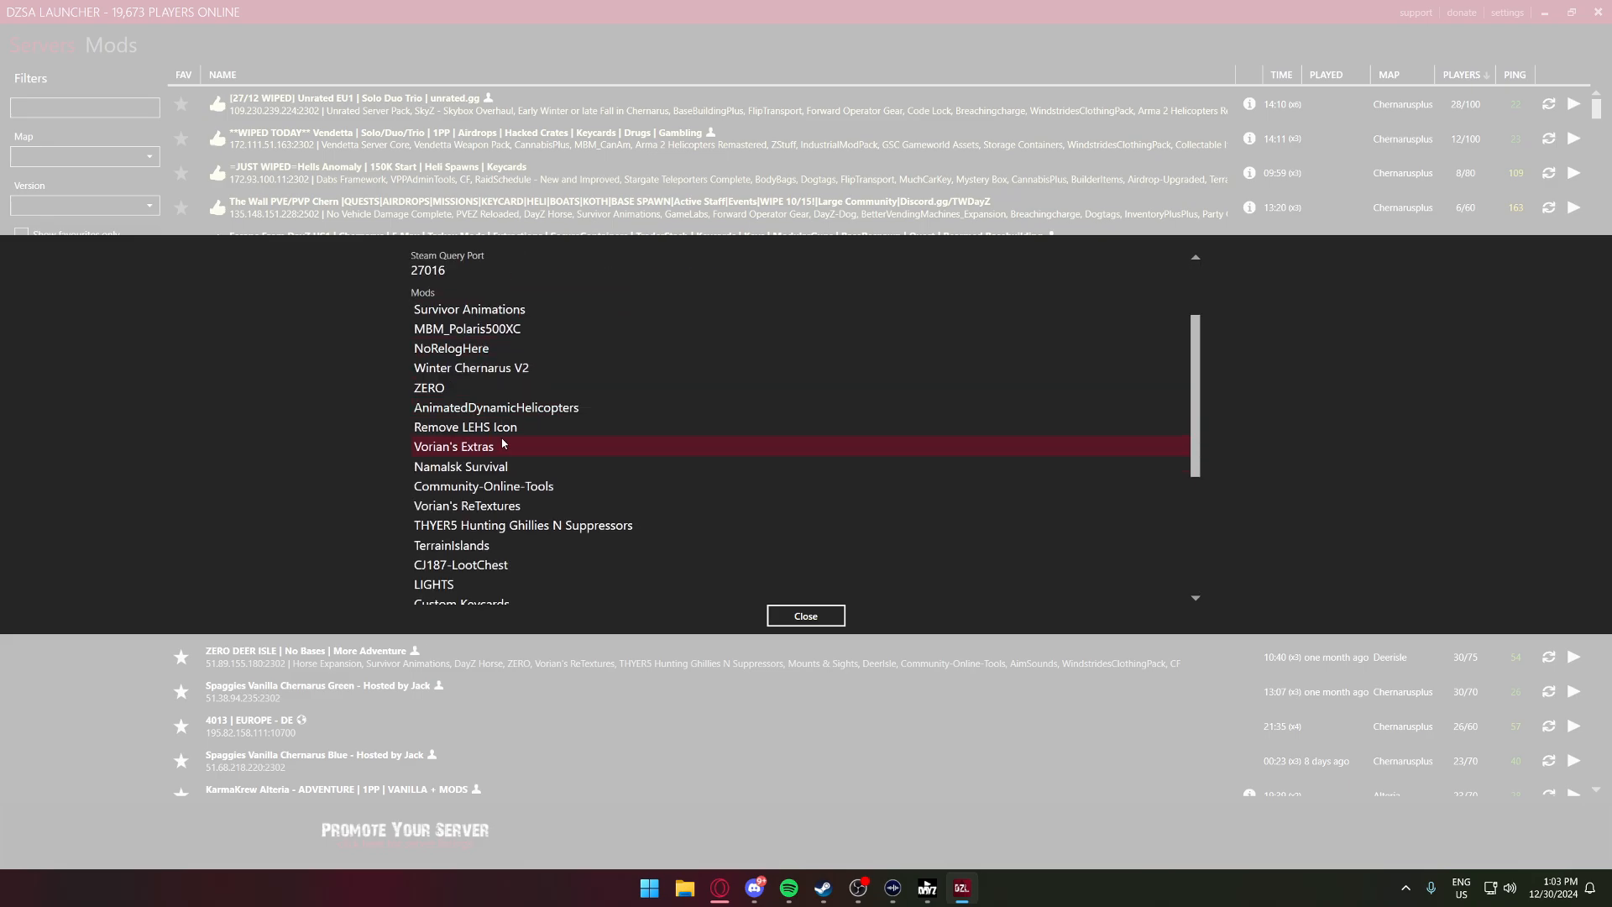
{"action": "scroll", "coordinate": [536, 514], "scroll_direction": "down", "scroll_amount": 2}
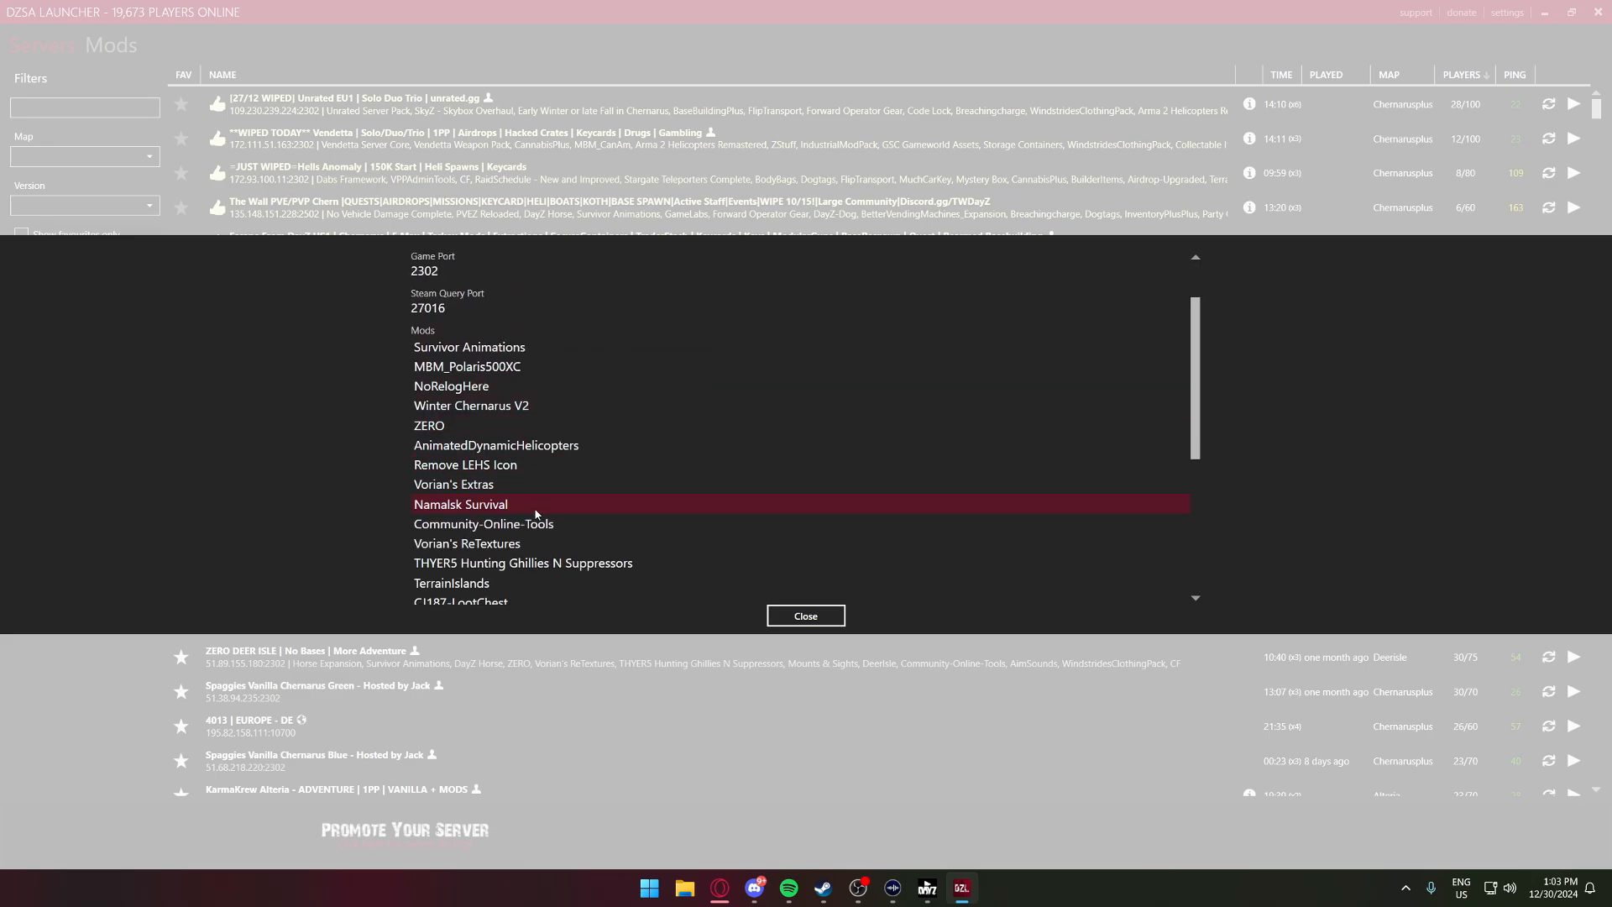
{"action": "left_click", "coordinate": [927, 887]}
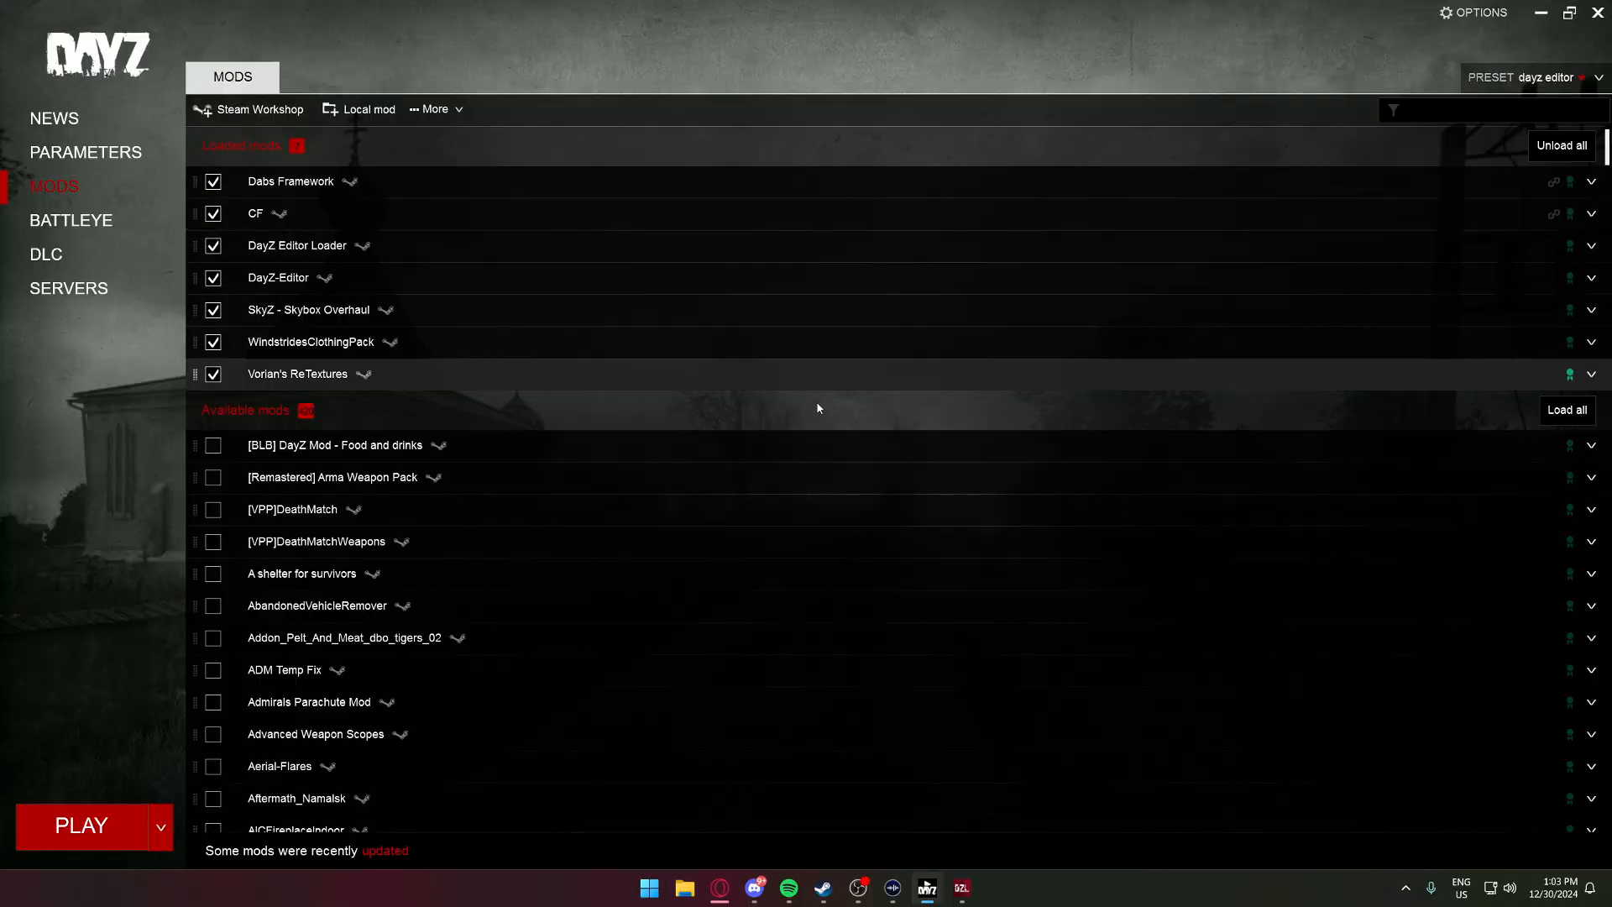
{"action": "left_click", "coordinate": [962, 890]}
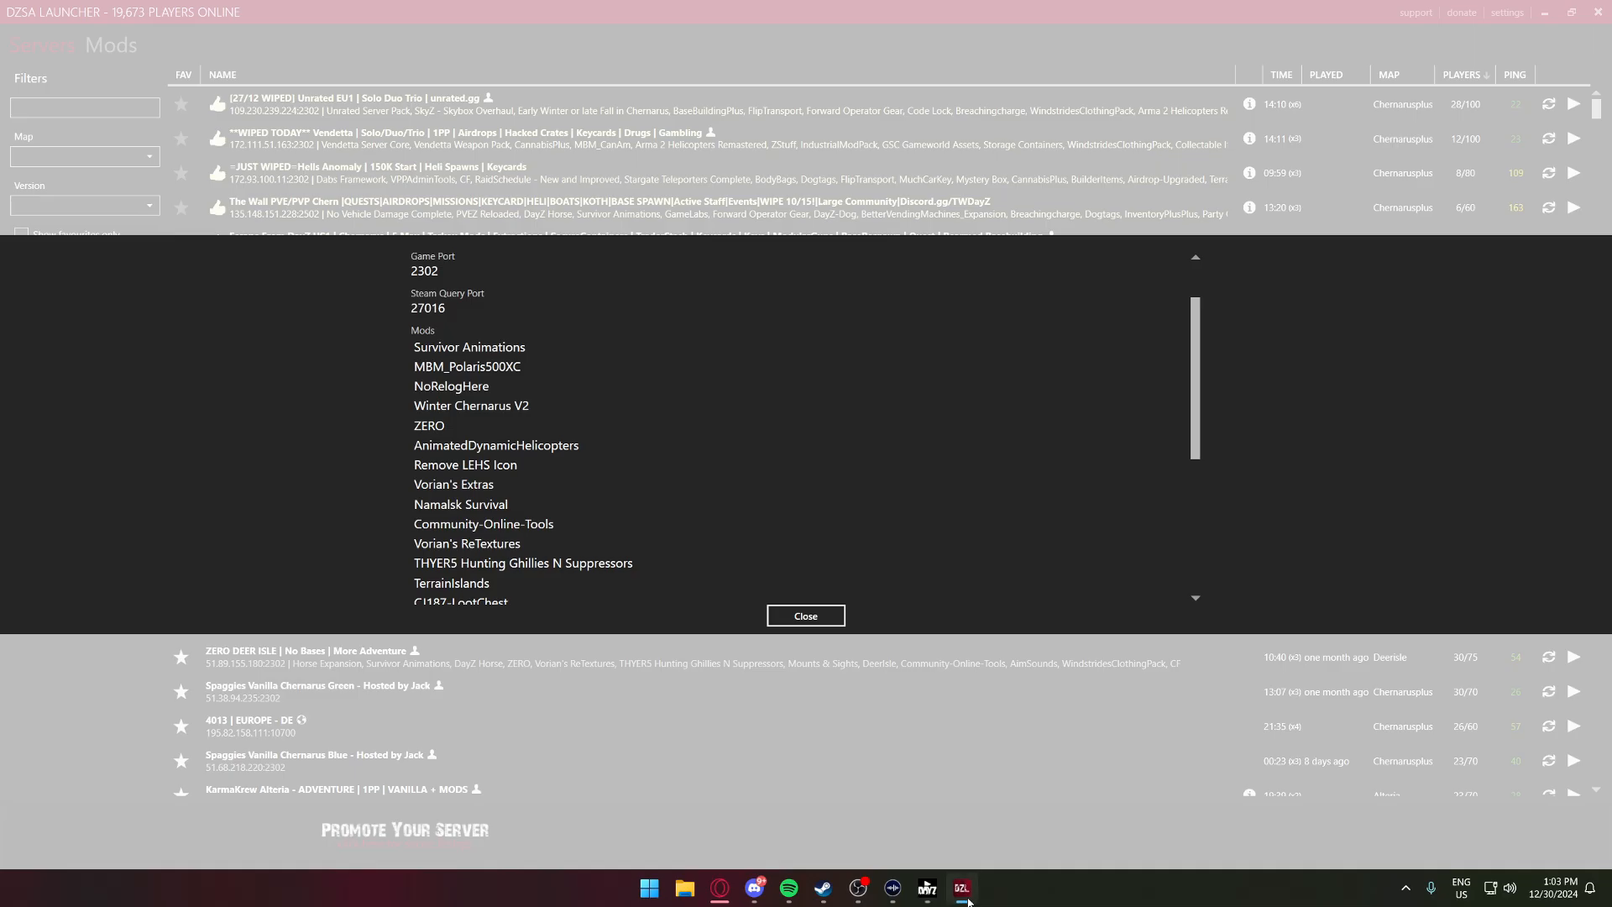
{"action": "scroll", "coordinate": [623, 435], "scroll_direction": "down", "scroll_amount": 3}
{"action": "scroll", "coordinate": [529, 468], "scroll_direction": "up", "scroll_amount": 6}
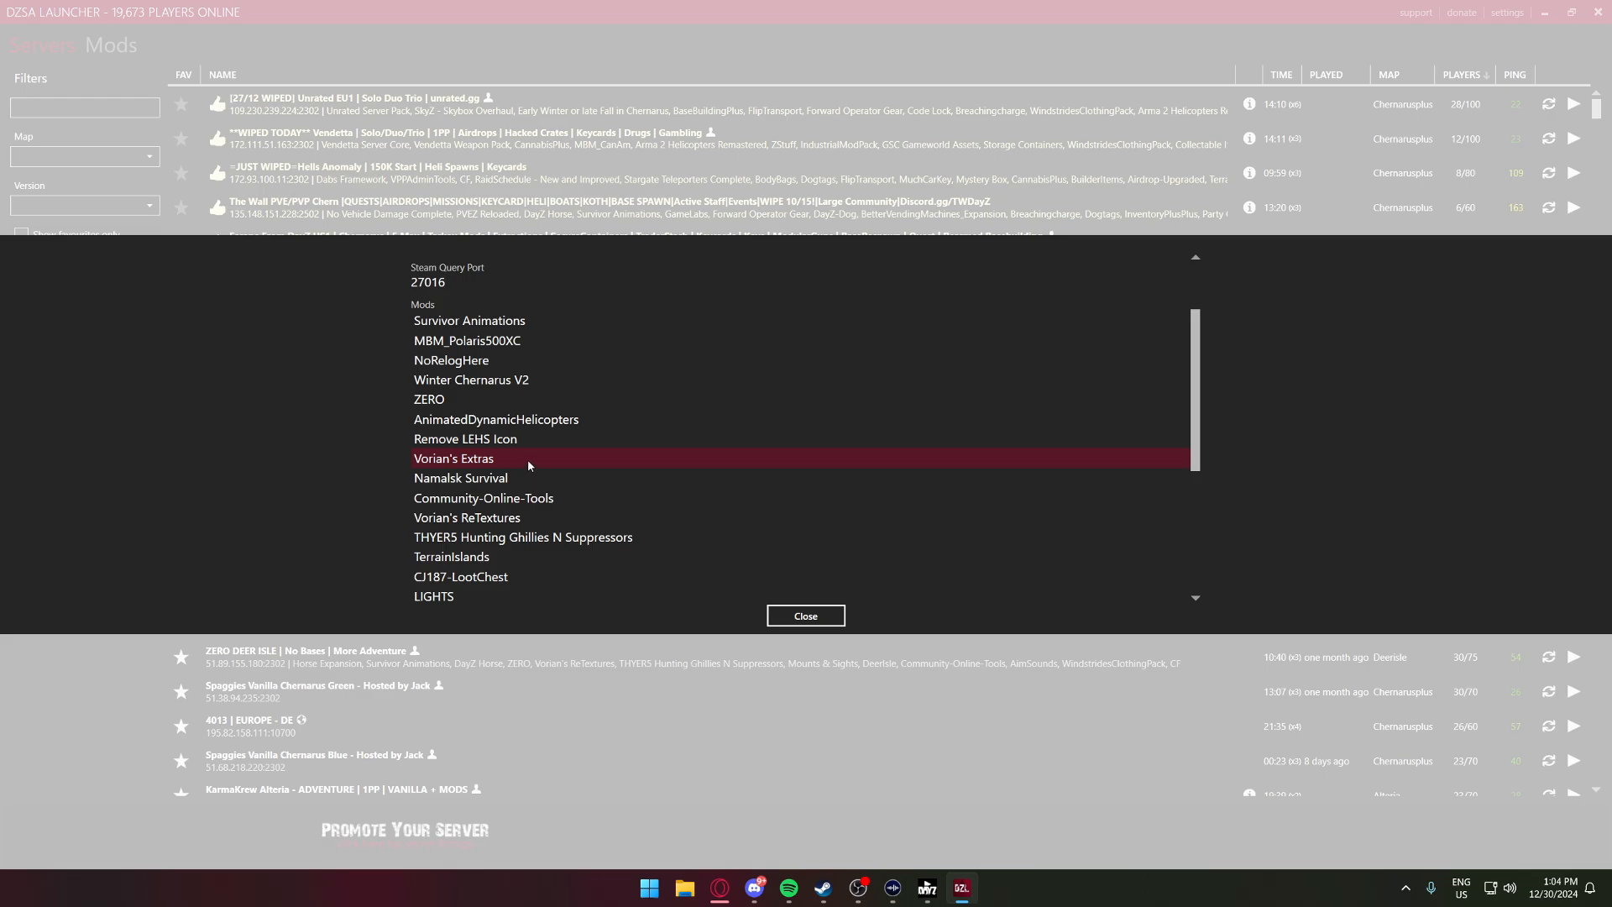
{"action": "left_click", "coordinate": [805, 615]}
{"action": "left_click", "coordinate": [1545, 12]}
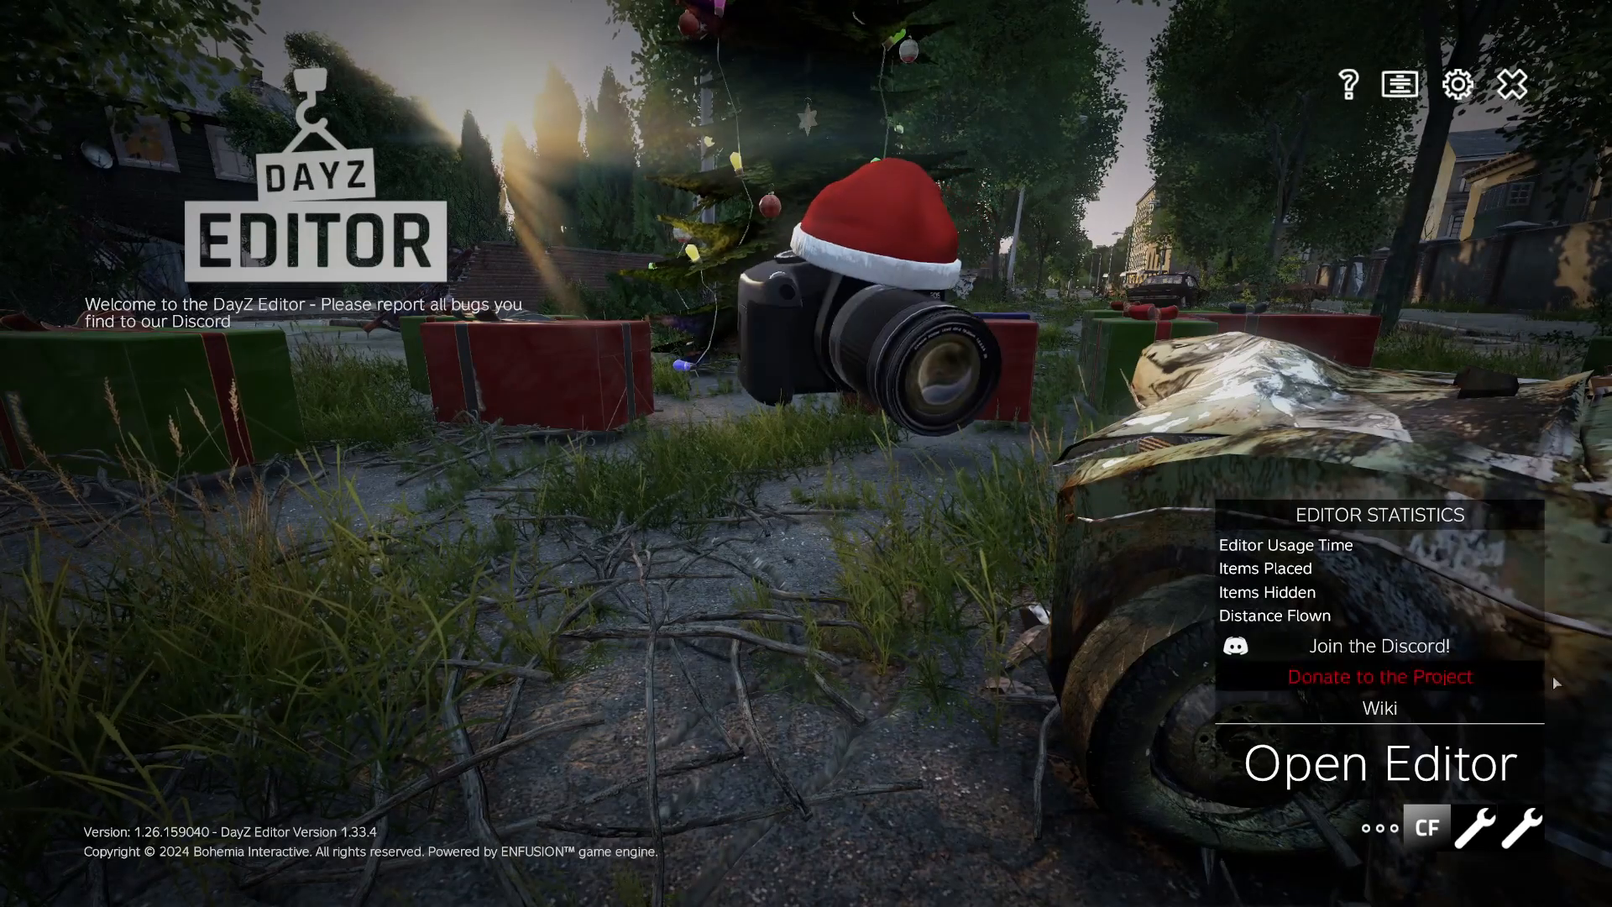
- Open the editor on the Esseker map and dismiss the changelog
{"action": "left_click", "coordinate": [1501, 778]}
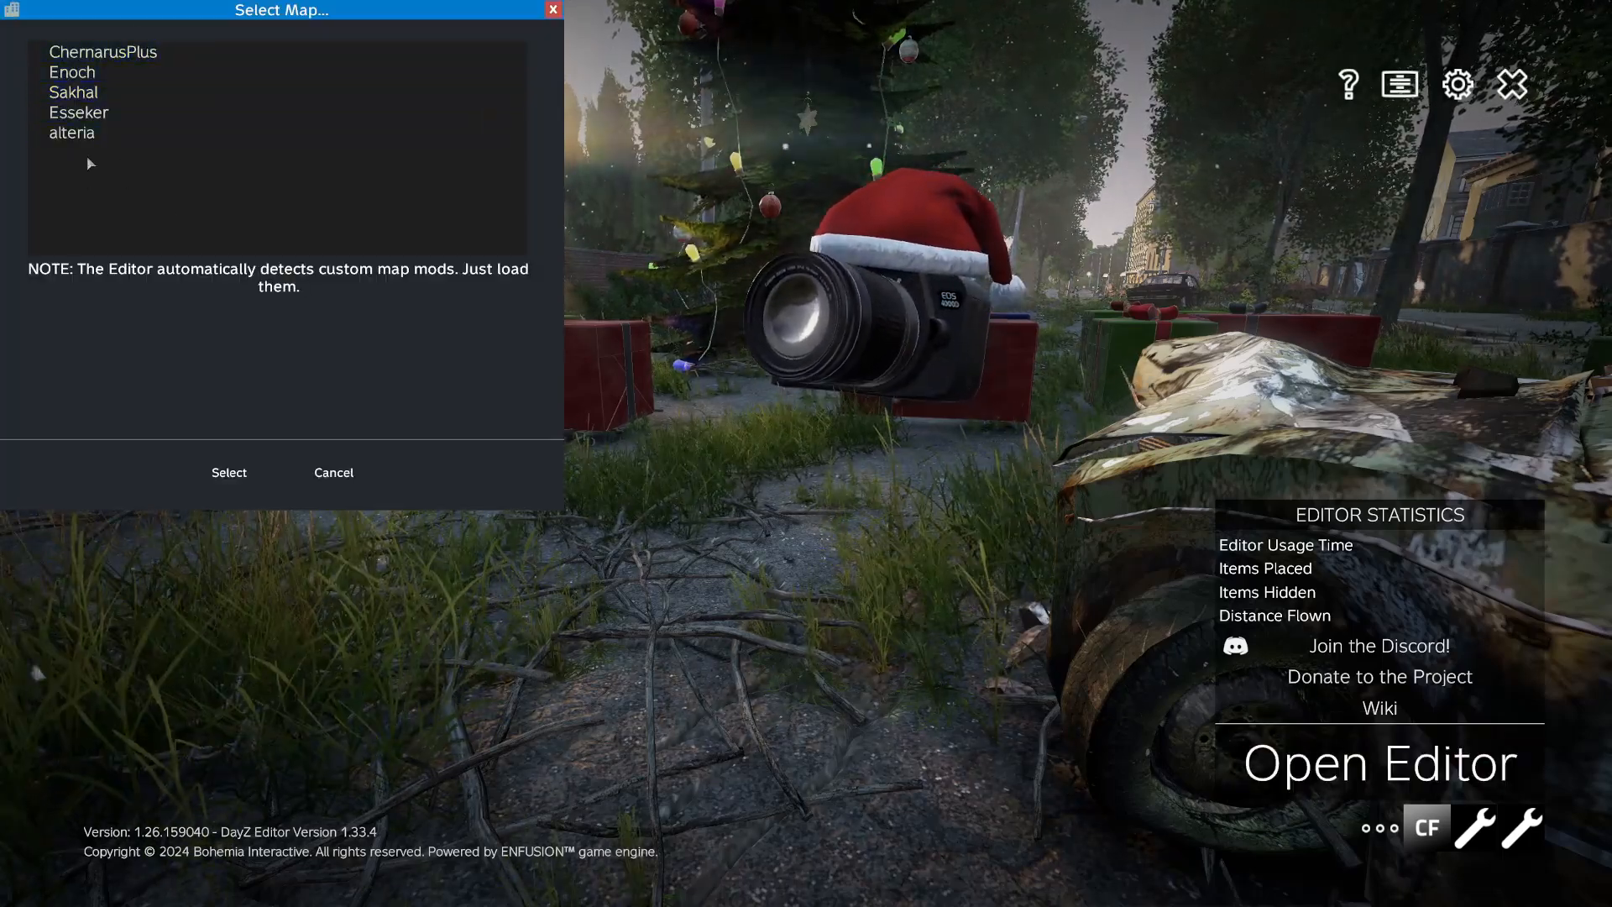
{"action": "left_click", "coordinate": [230, 472]}
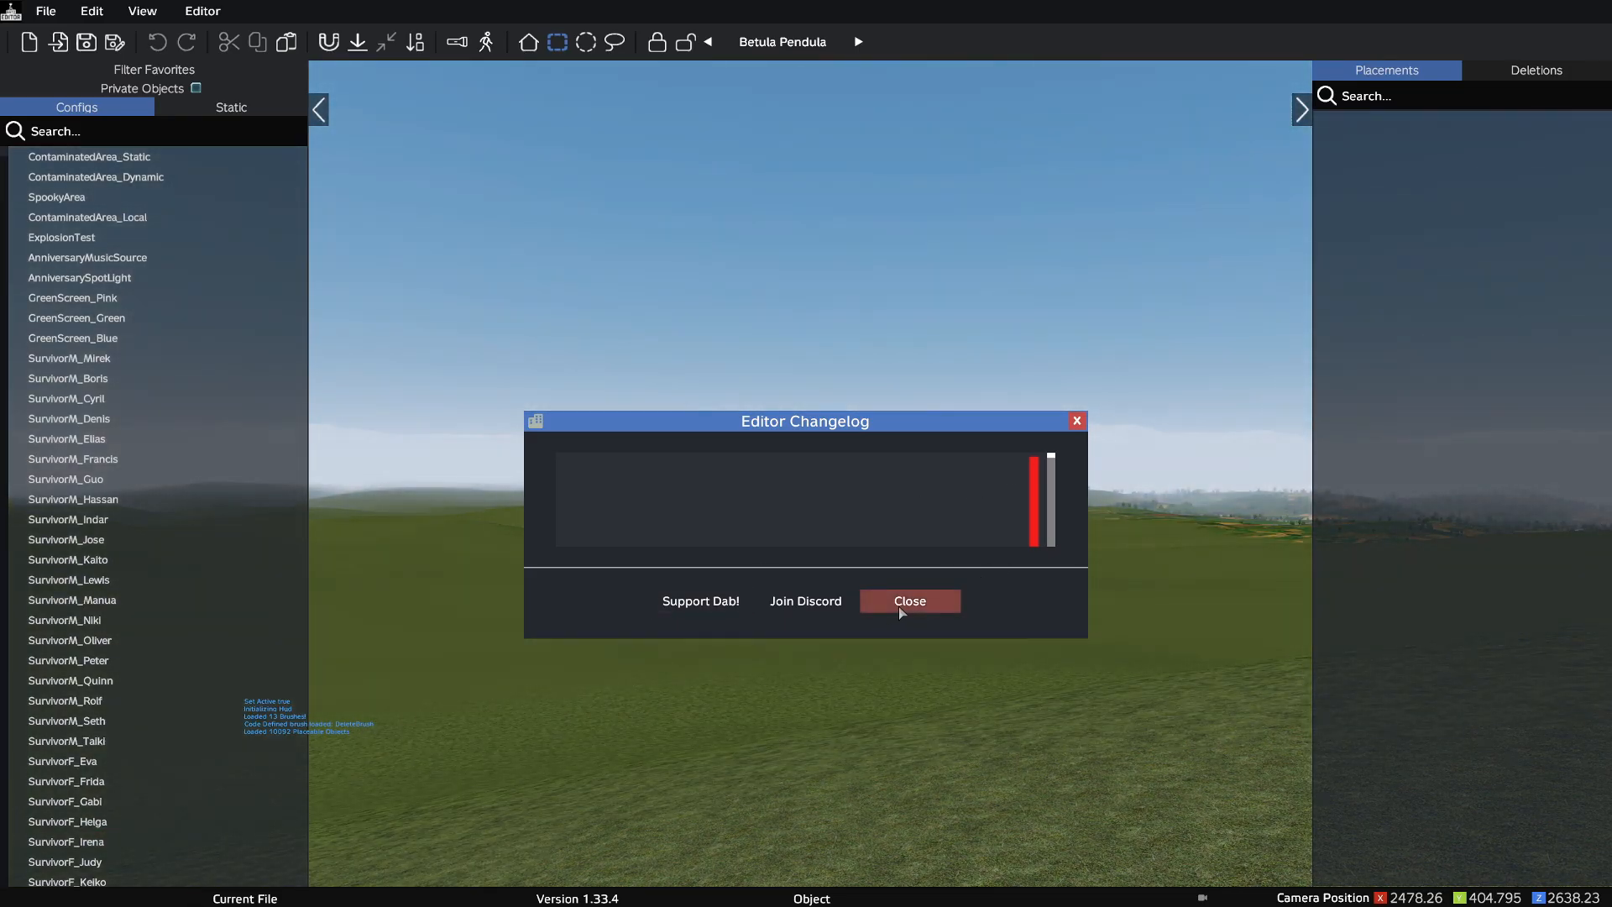
{"action": "left_click", "coordinate": [900, 610]}
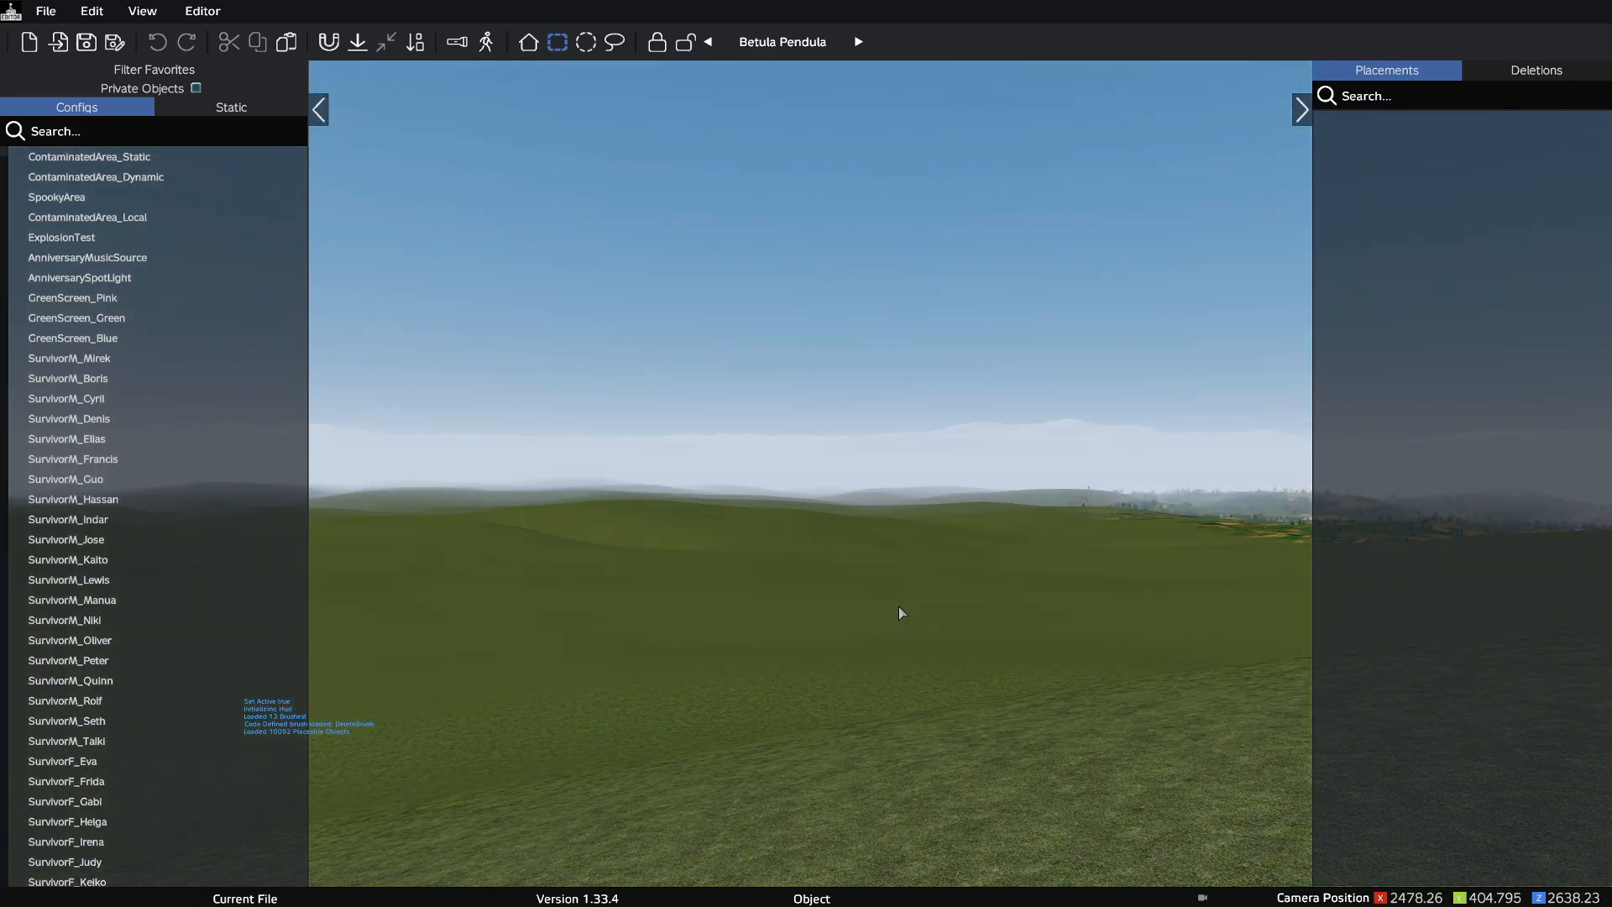
- Fly the camera across the surrounding hills and back to the character standing at the starting point
{"action": "key", "text": "space"}
{"action": "key", "text": "space"}
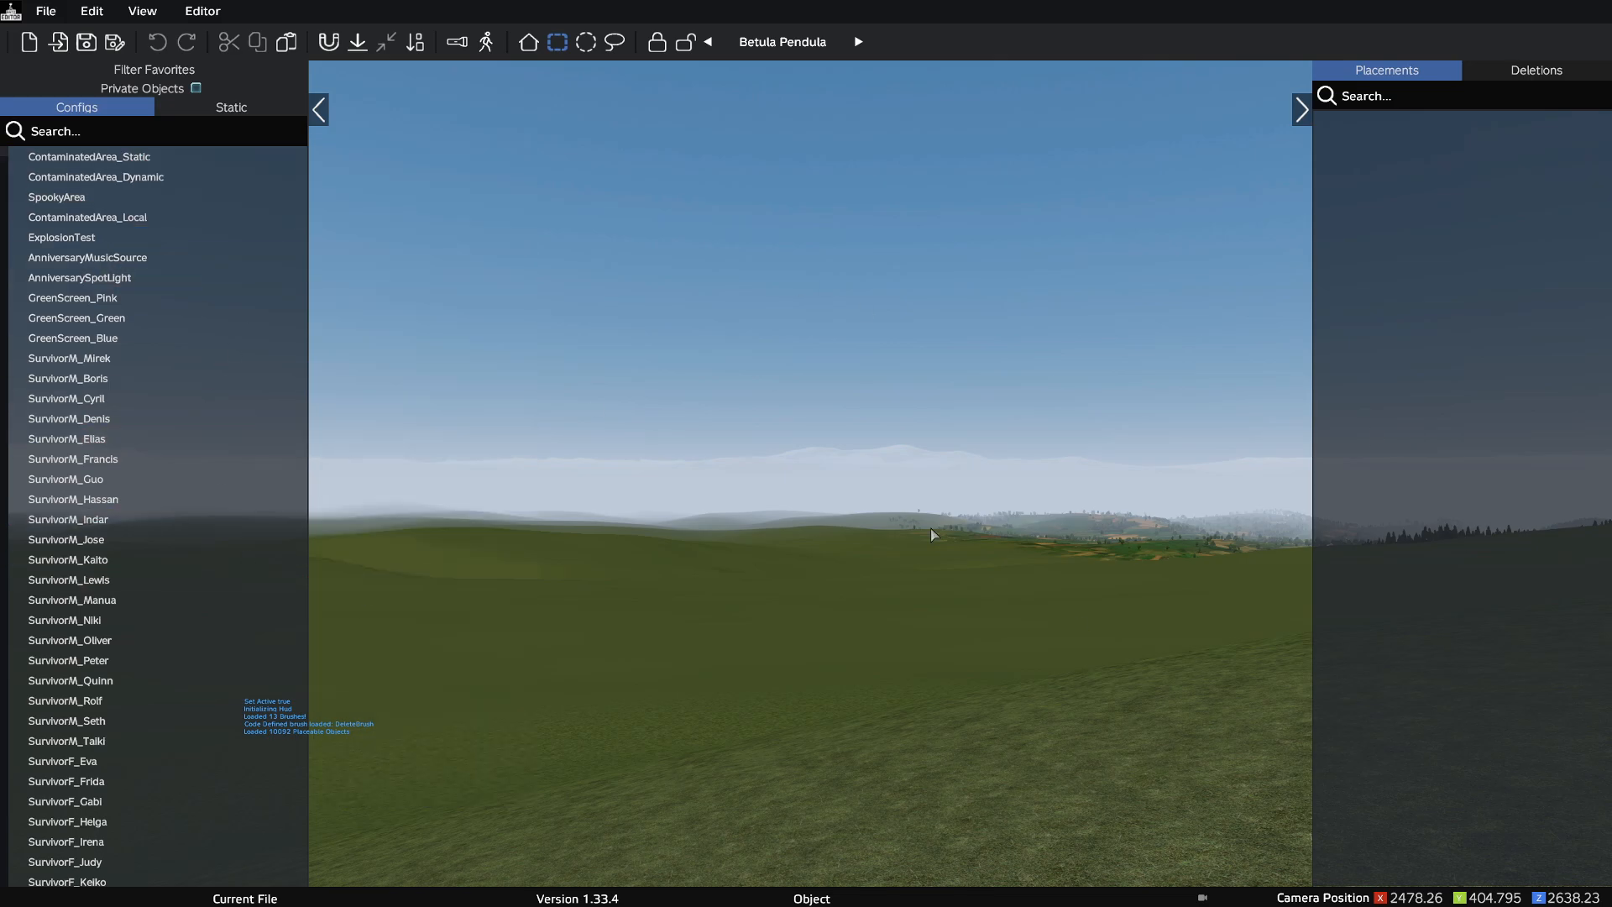
{"action": "key", "text": "space"}
{"action": "key", "text": "y"}
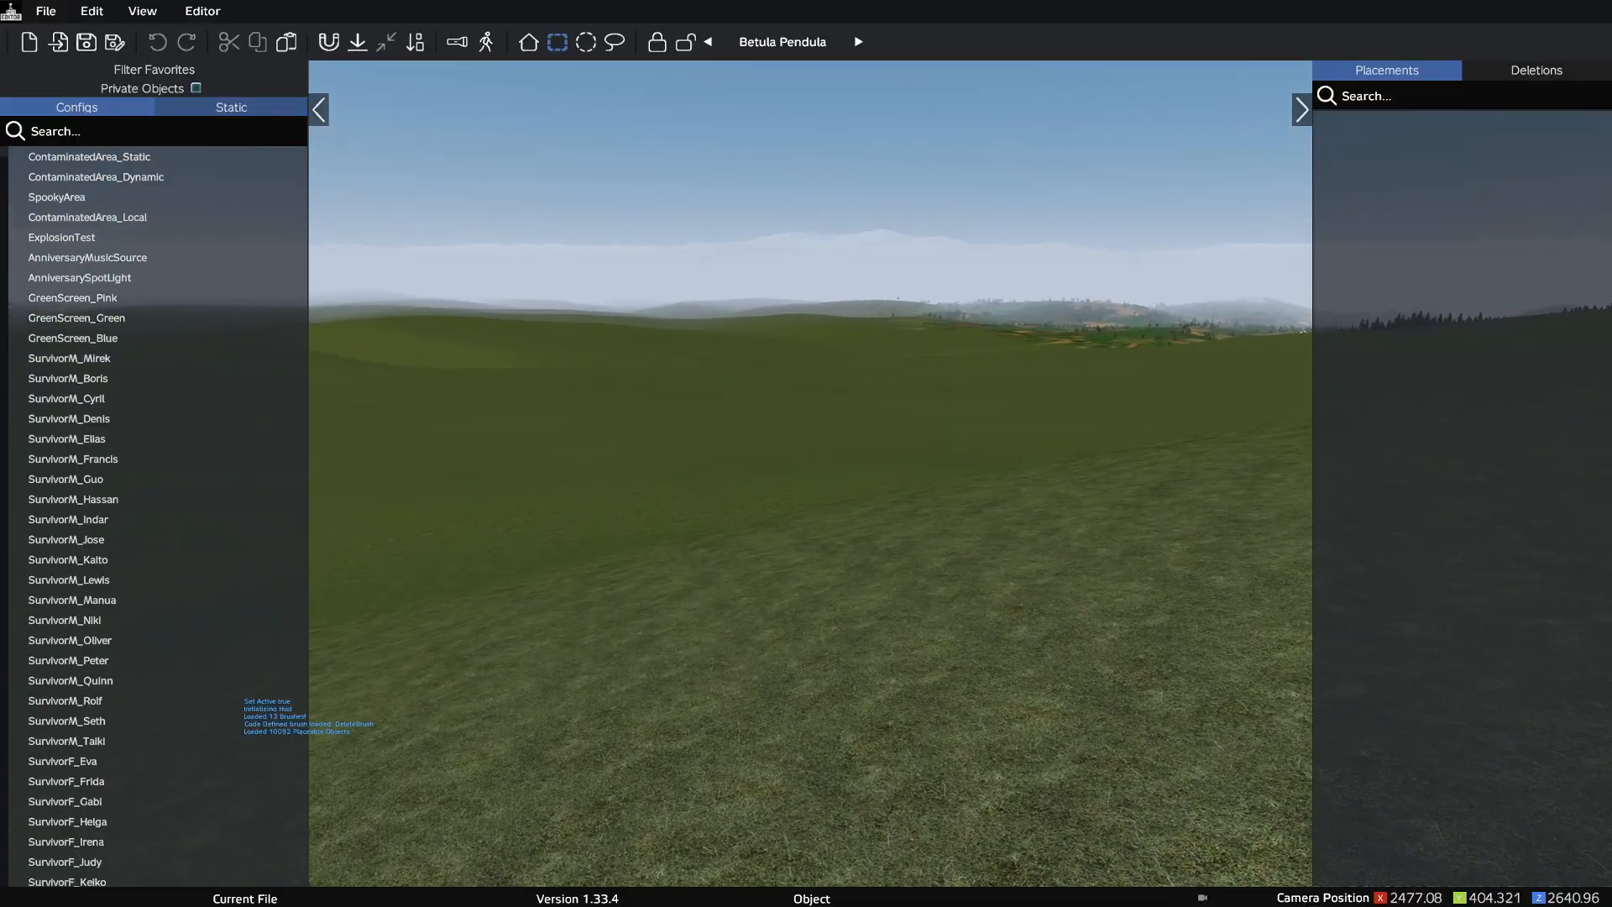
{"action": "key", "text": "w"}
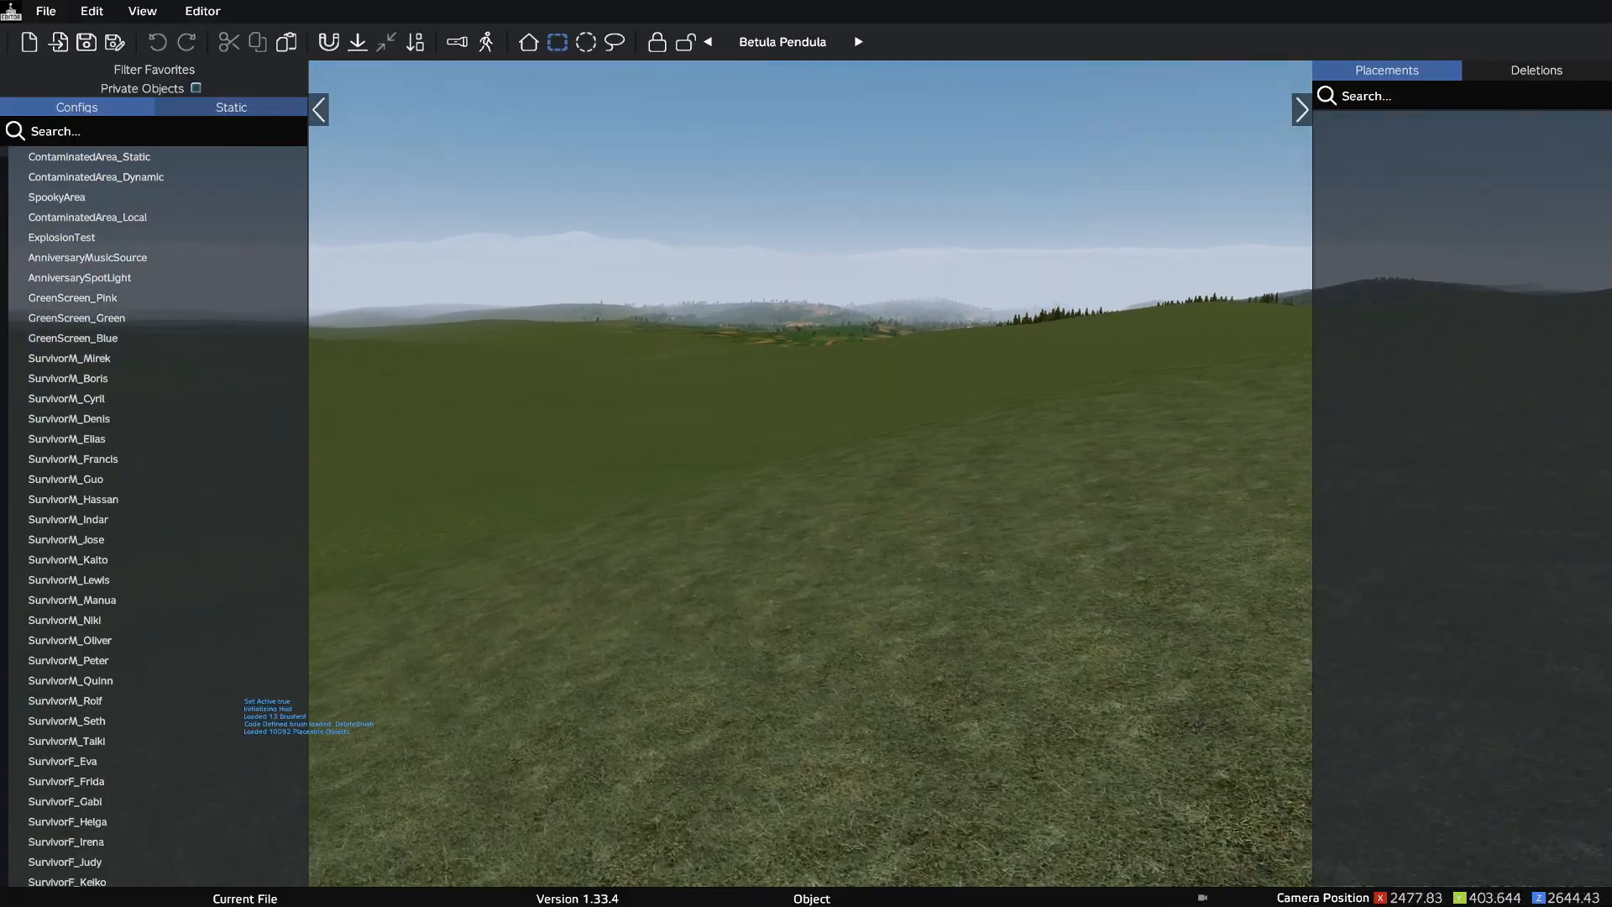
{"action": "key", "text": "w"}
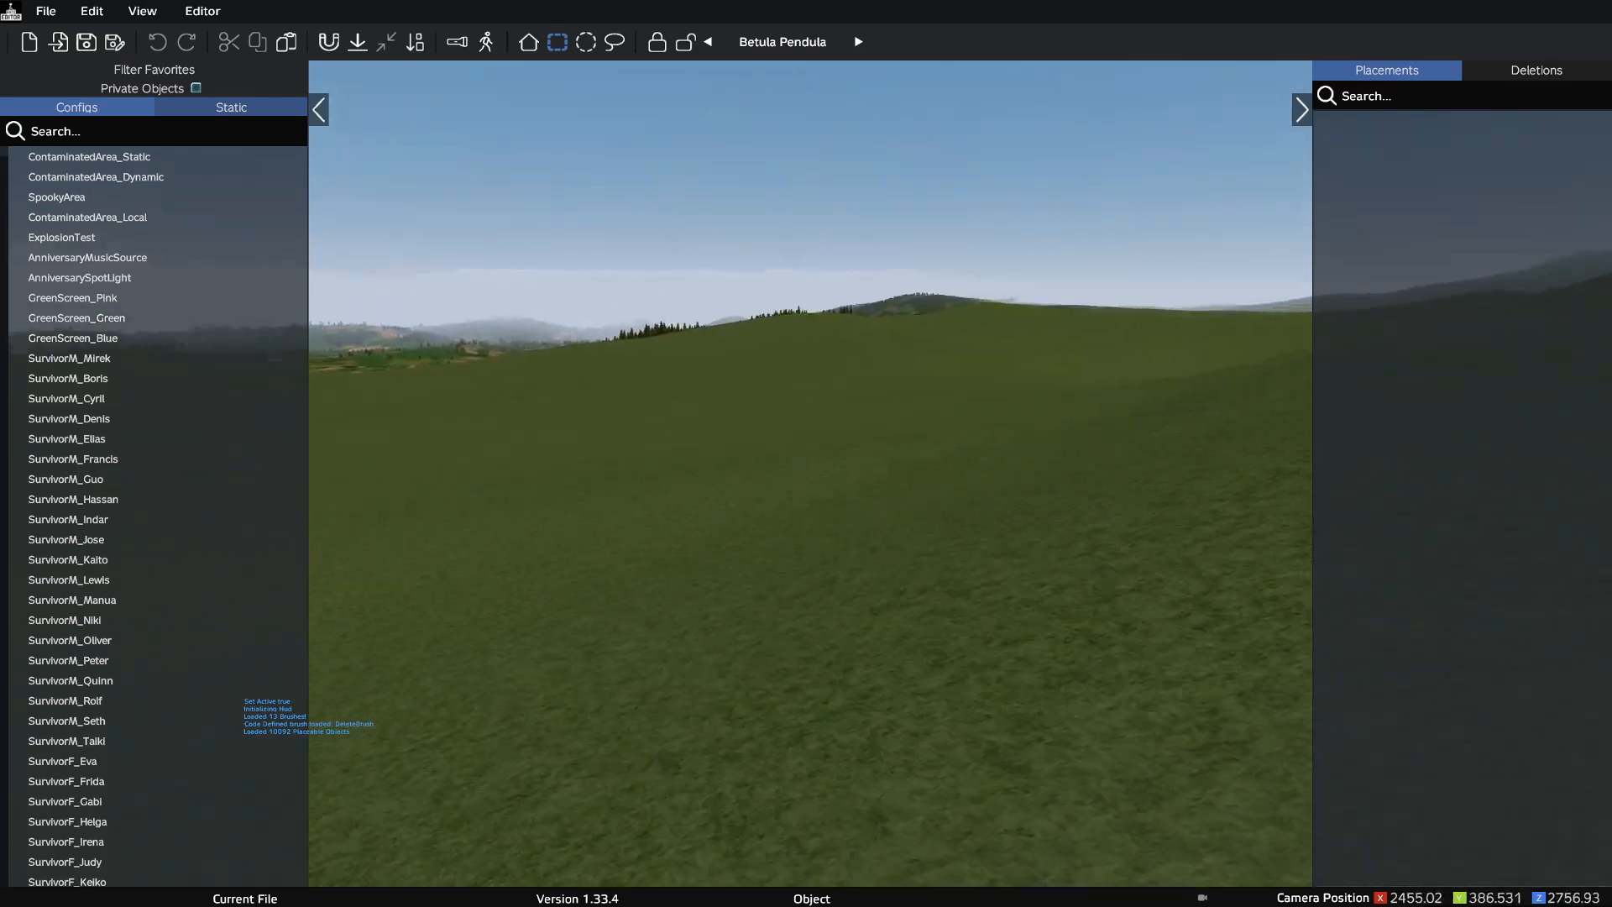
{"action": "key", "text": "s"}
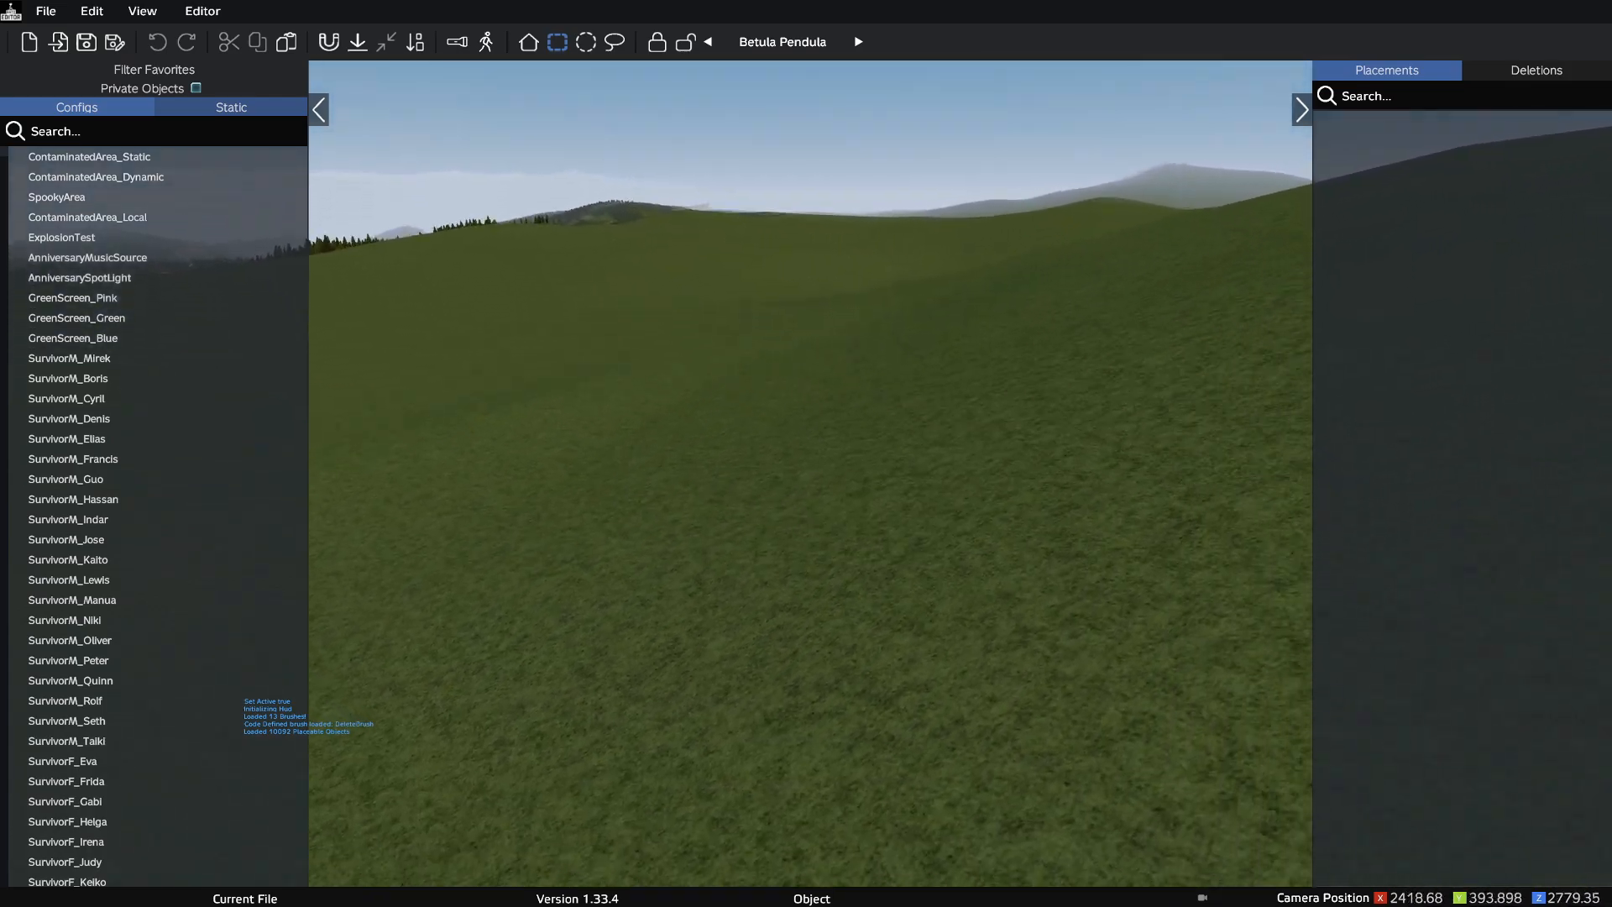
{"action": "key", "text": "w"}
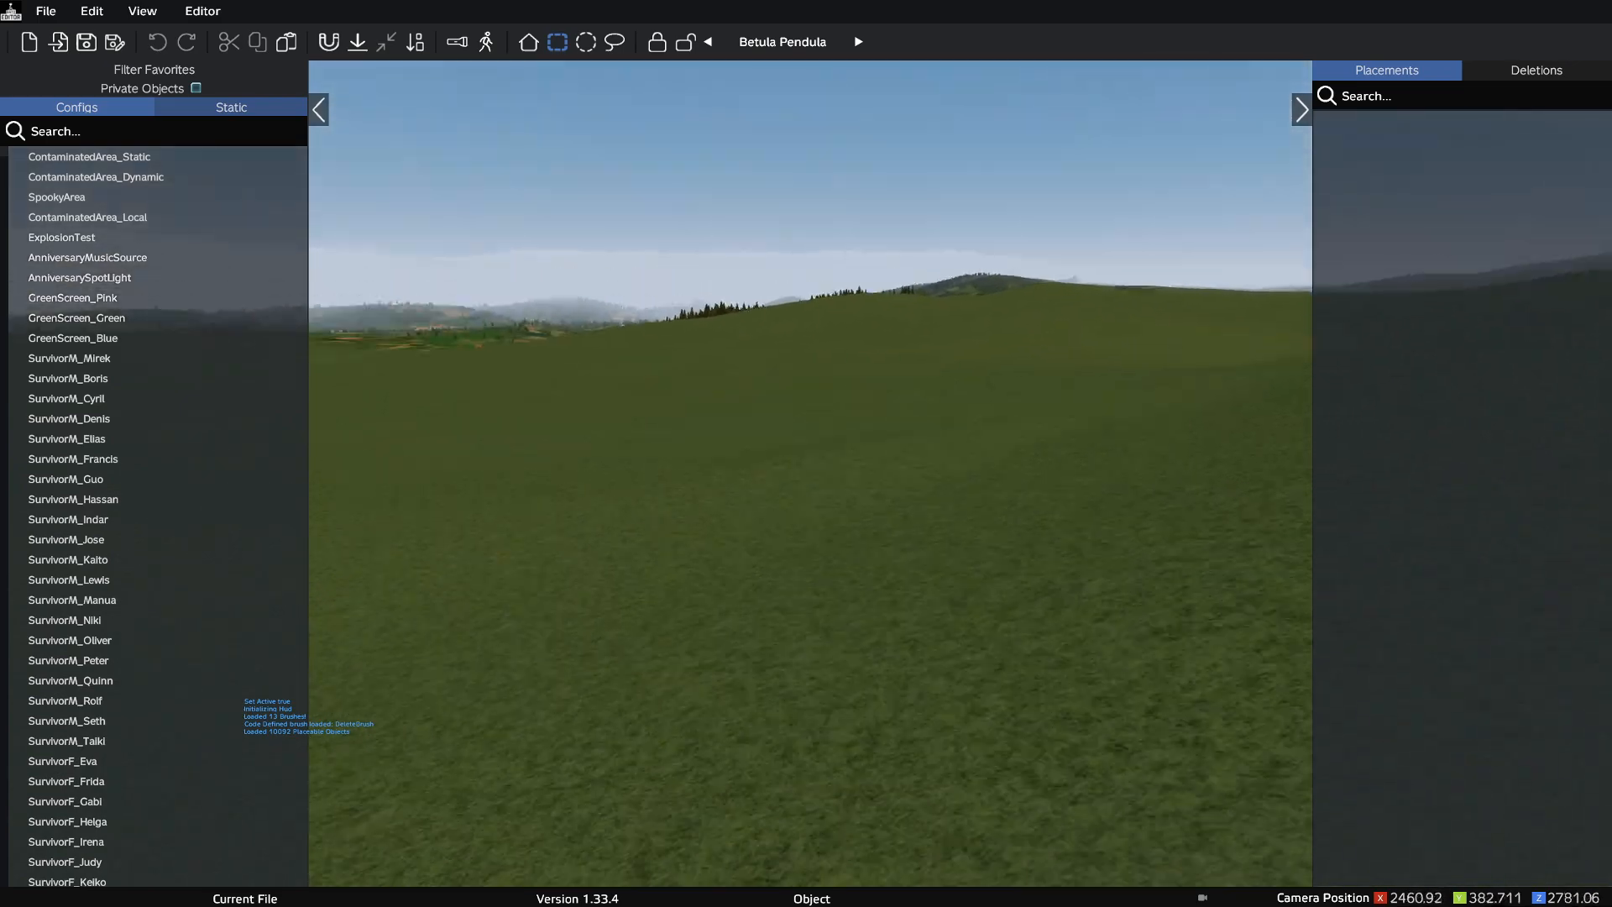
{"action": "key", "text": "w"}
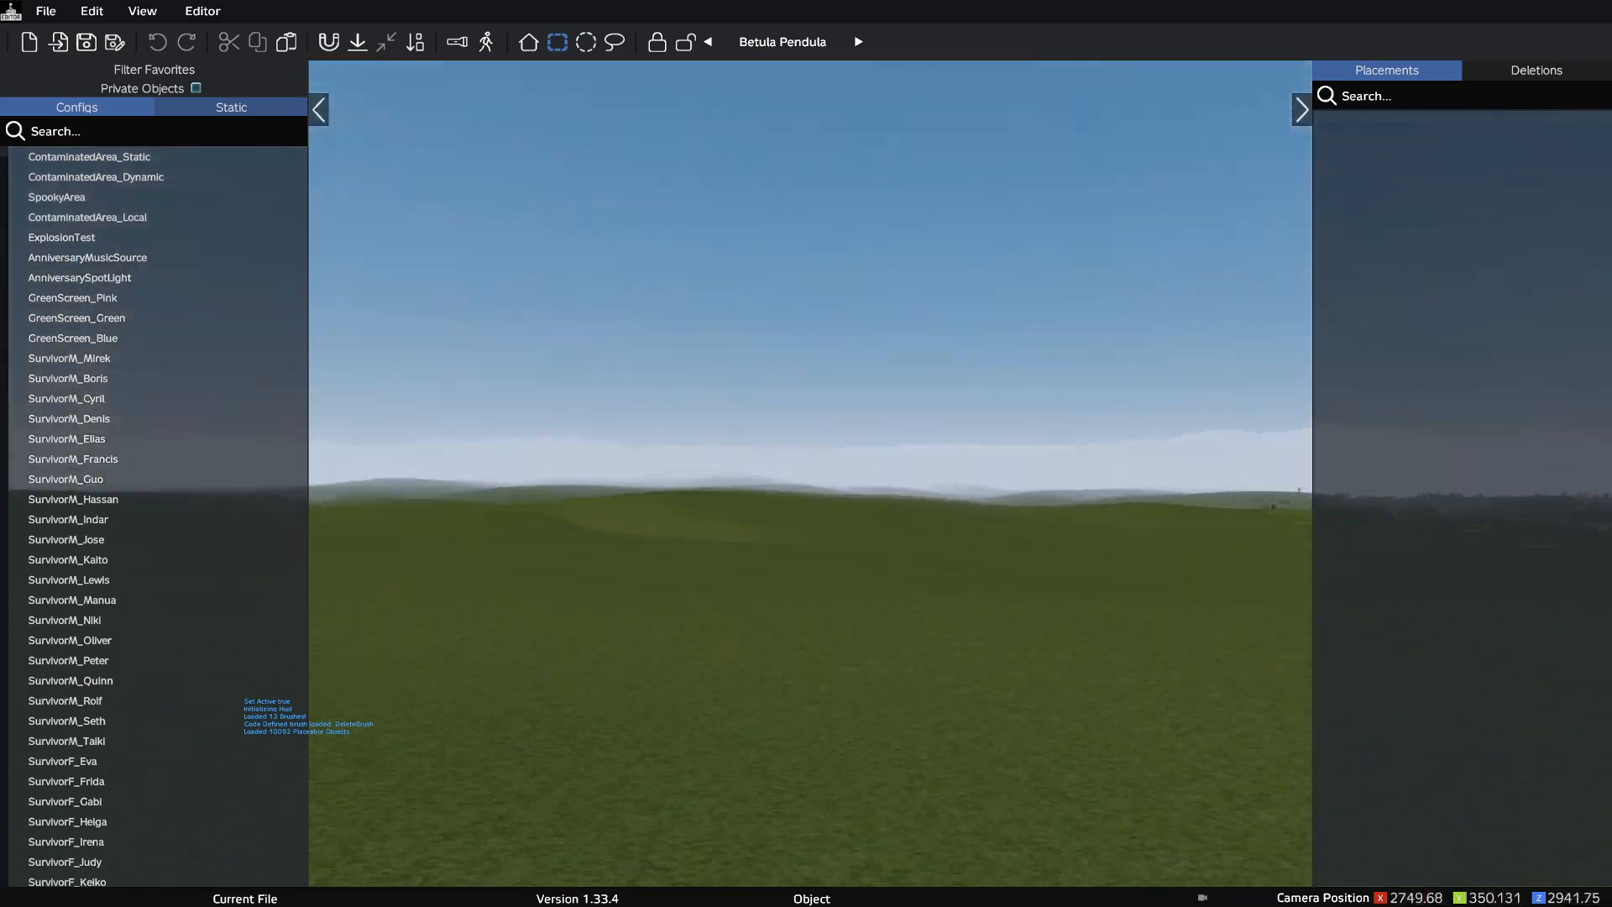
{"action": "key", "text": "w"}
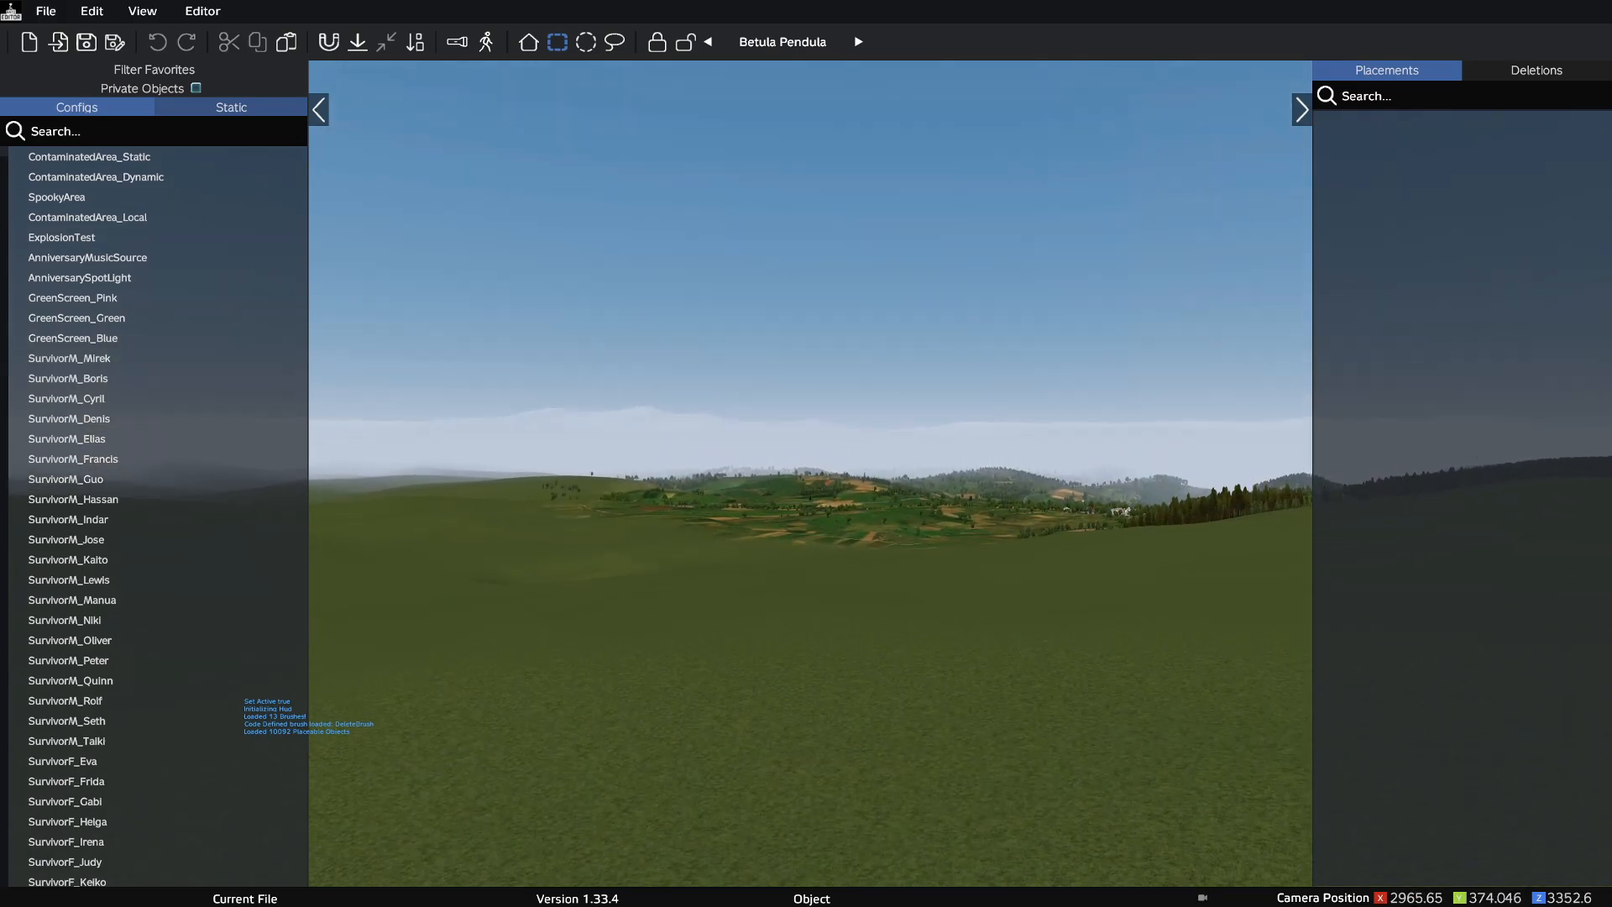
{"action": "key", "text": "q"}
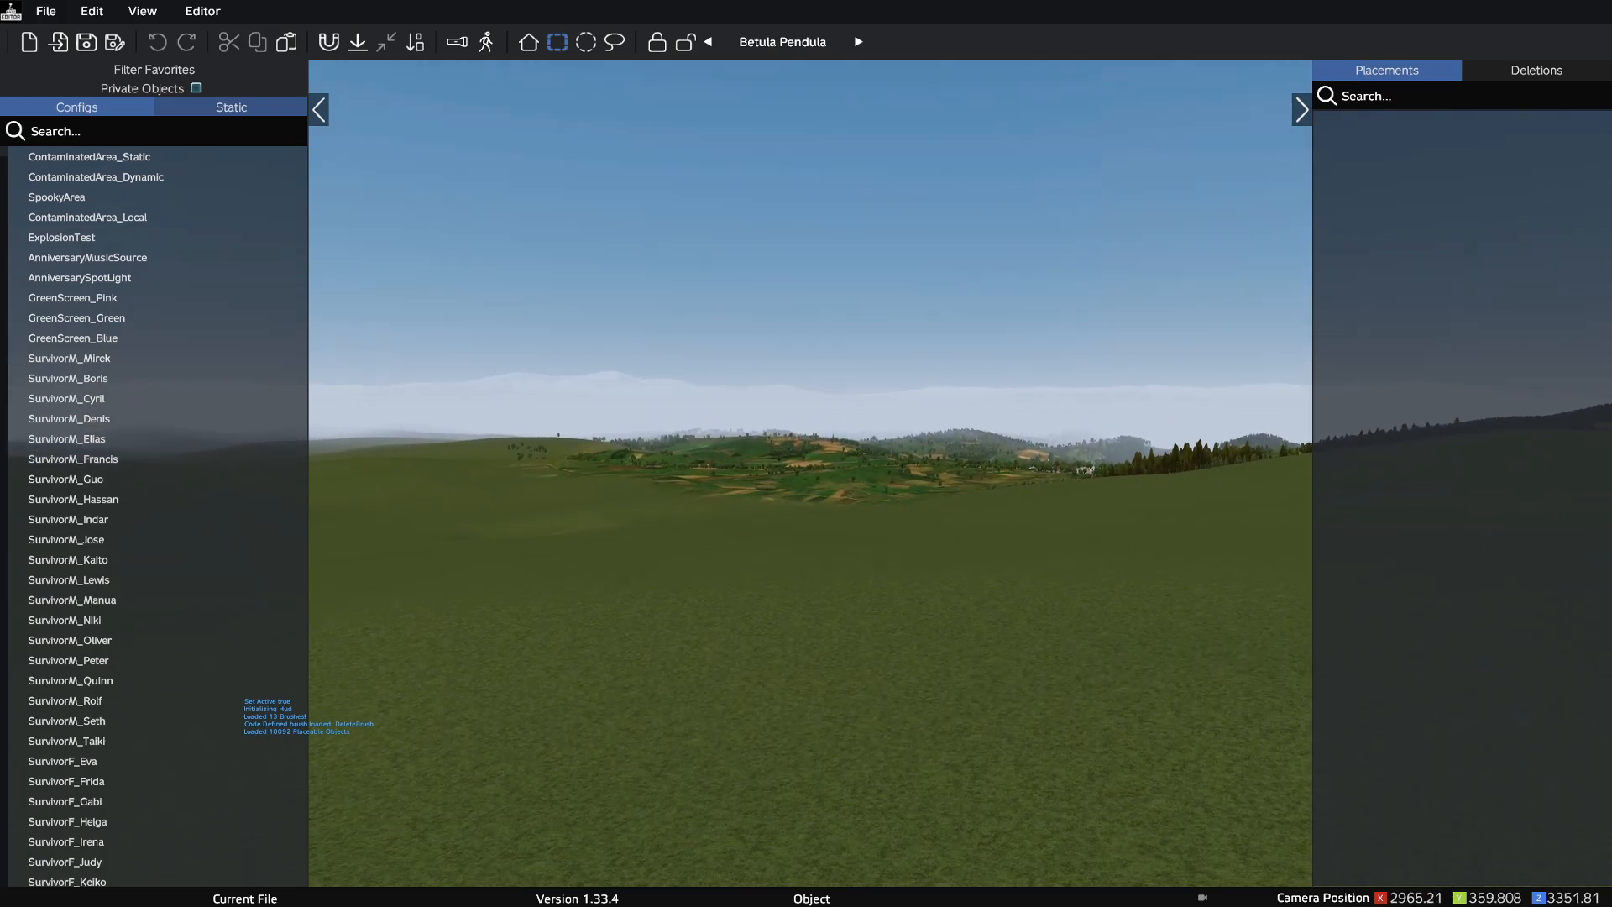
{"action": "key", "text": "q"}
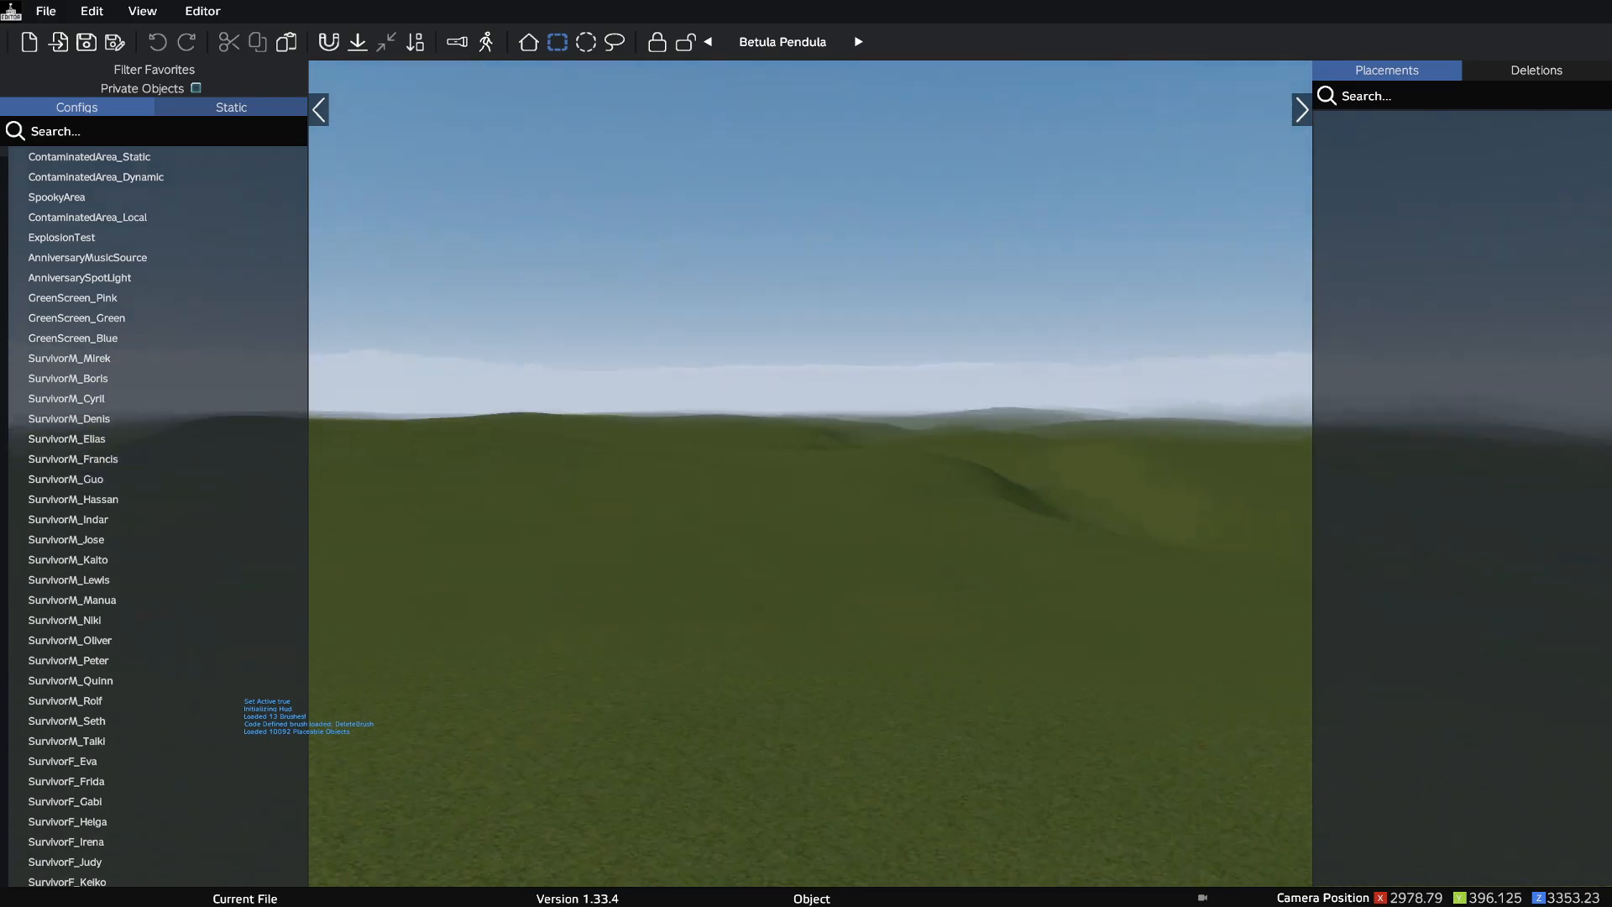
{"action": "key", "text": "w"}
{"action": "key", "text": "q"}
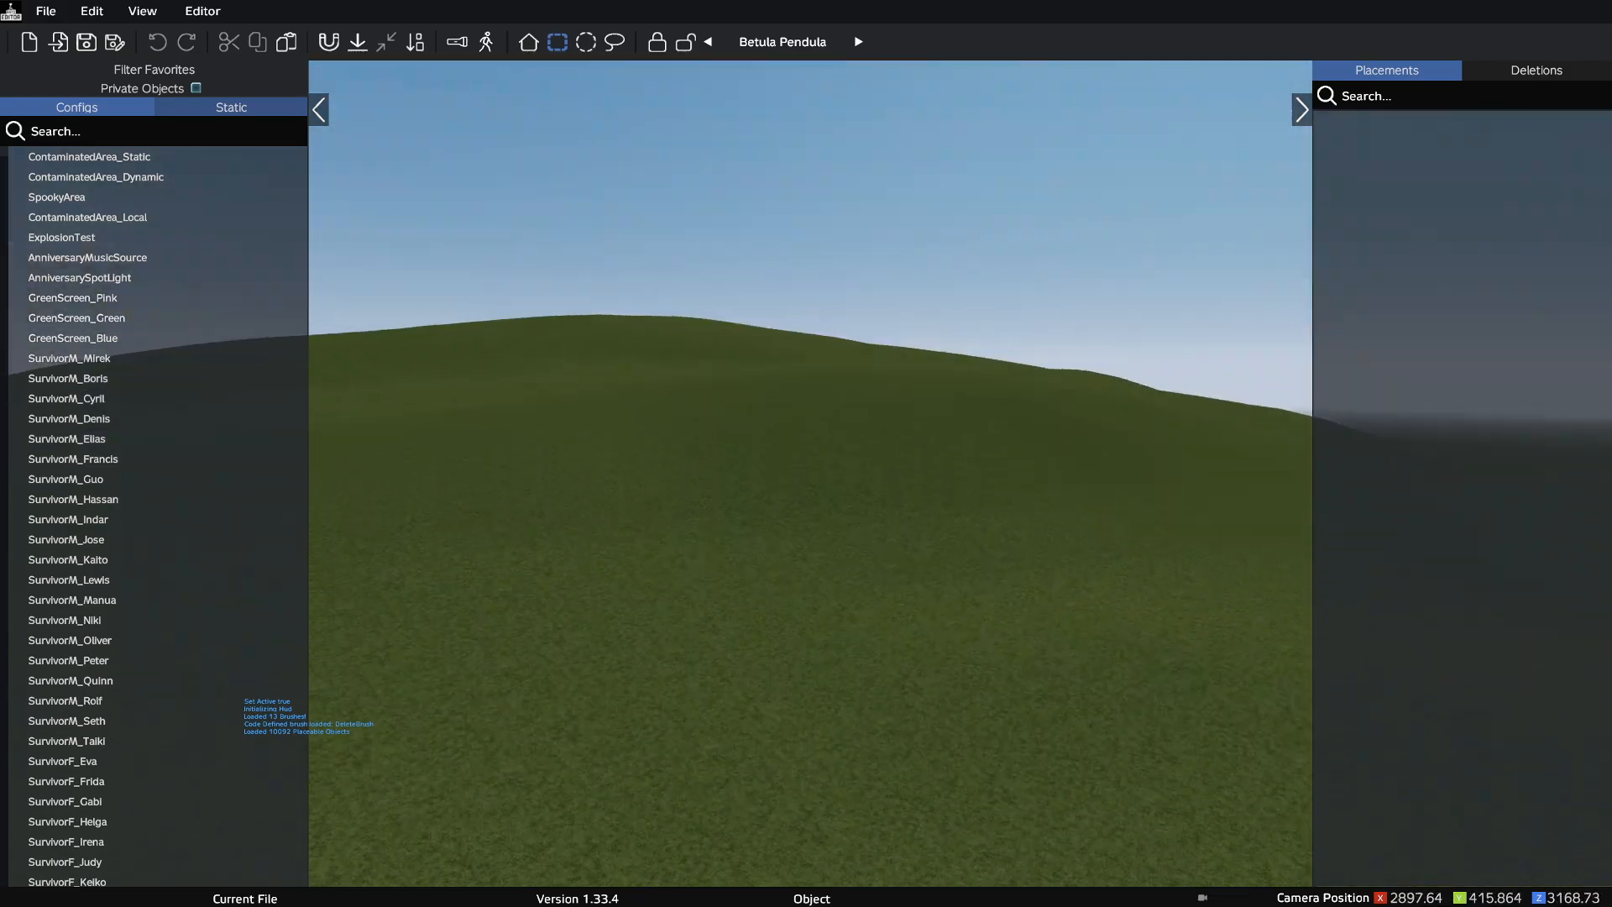
{"action": "key", "text": "w"}
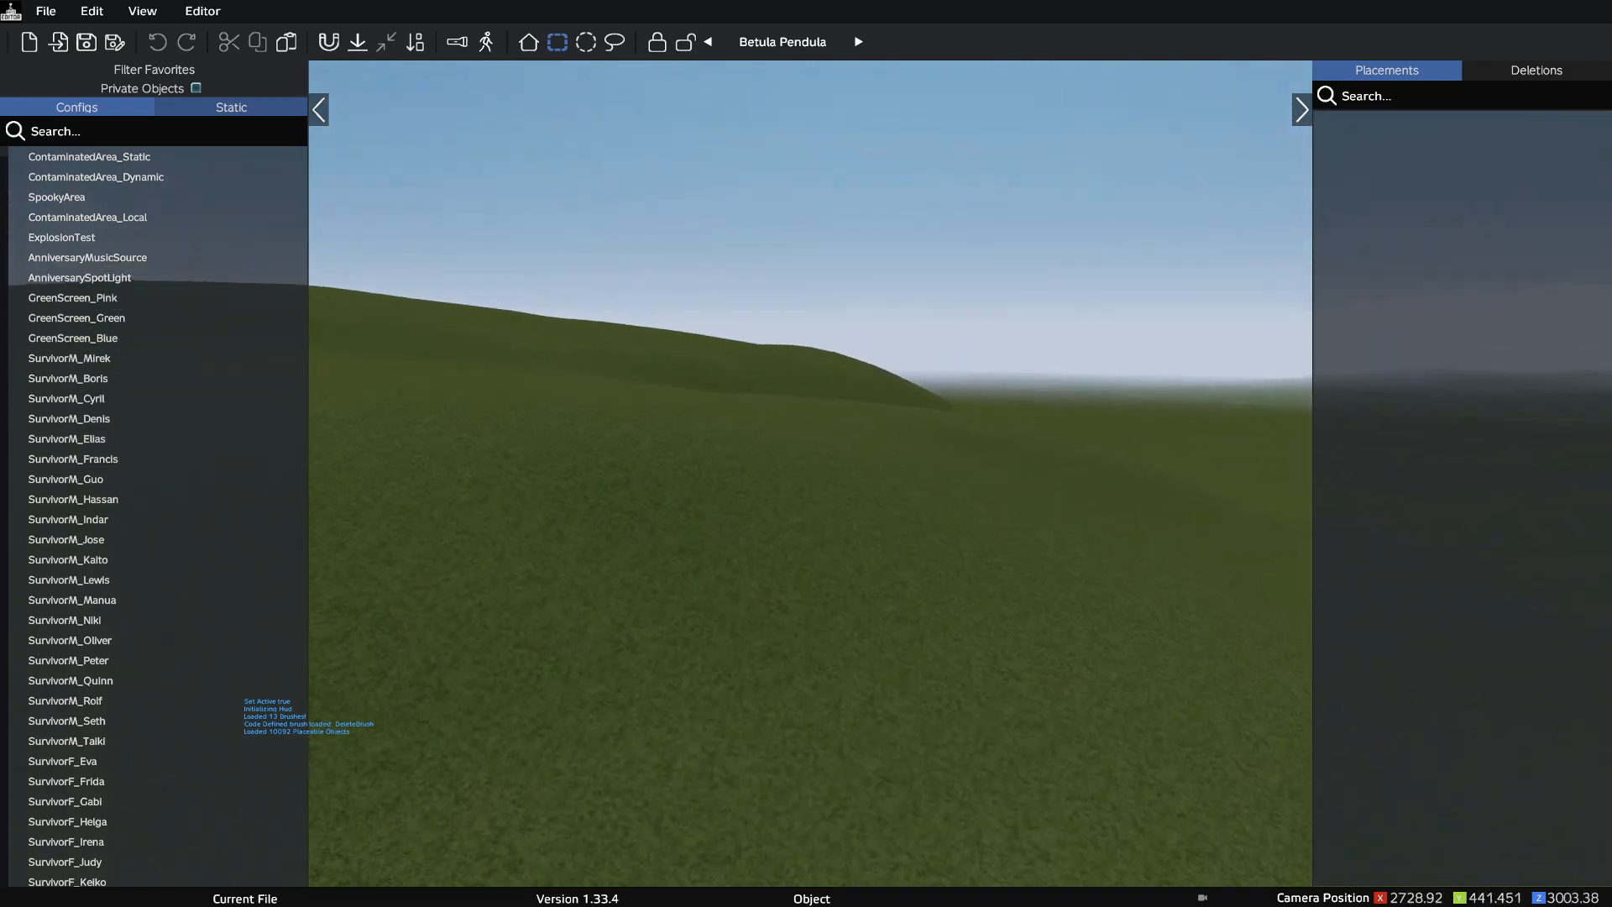
{"action": "key", "text": "w"}
{"action": "key", "text": "w"}
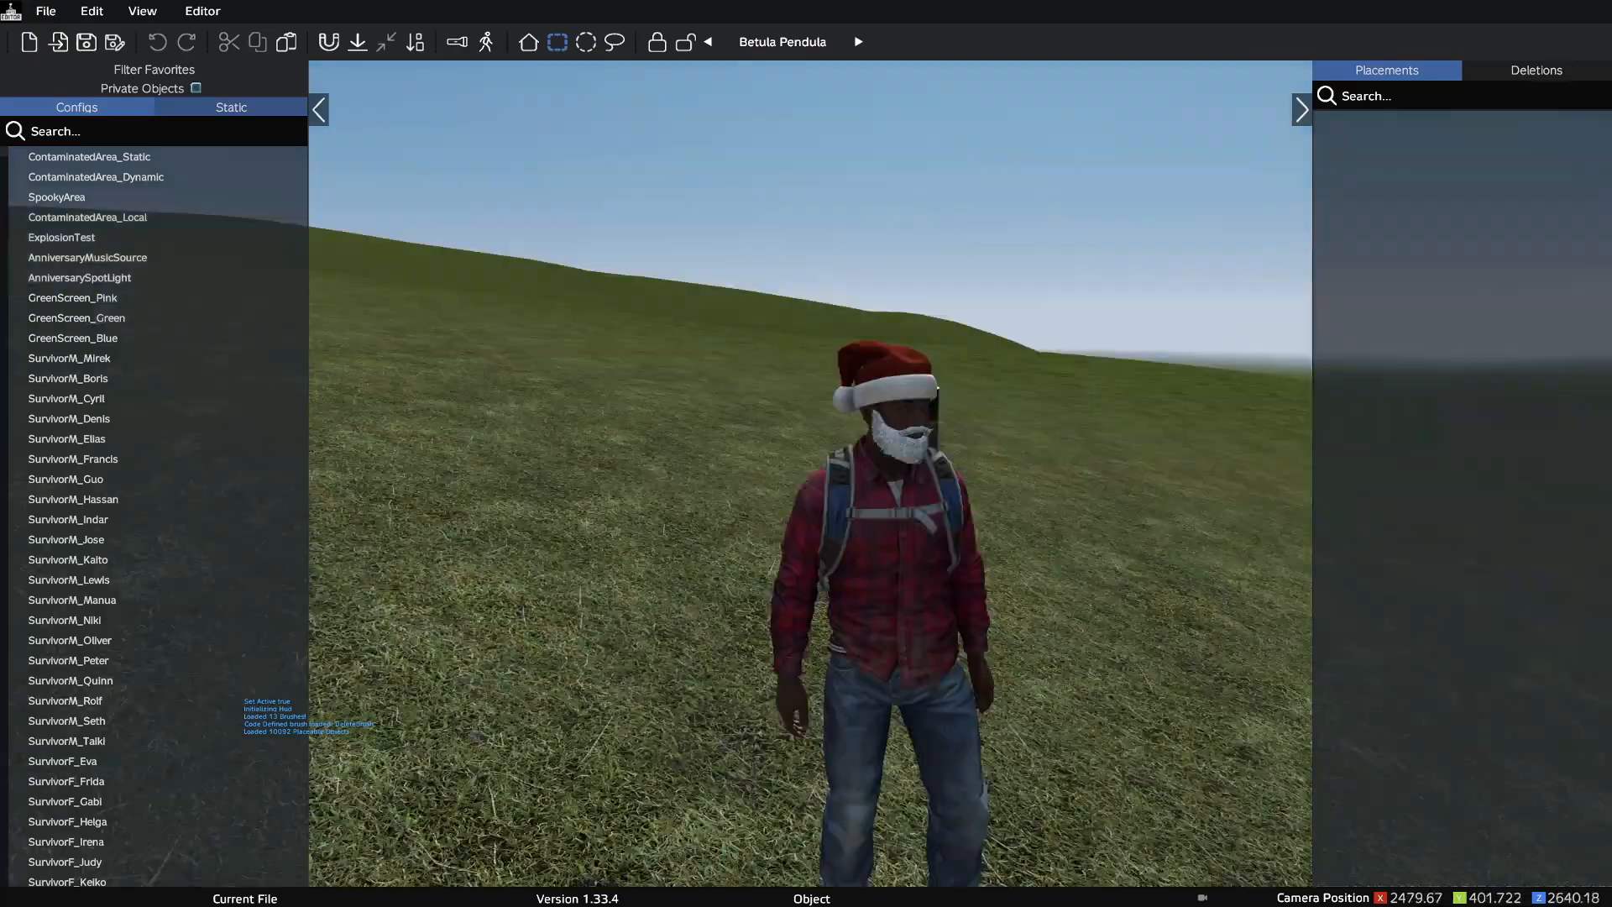
- Fly the camera away from the character, over the grassy hills to the farm fields in the valley
{"action": "key", "text": "s"}
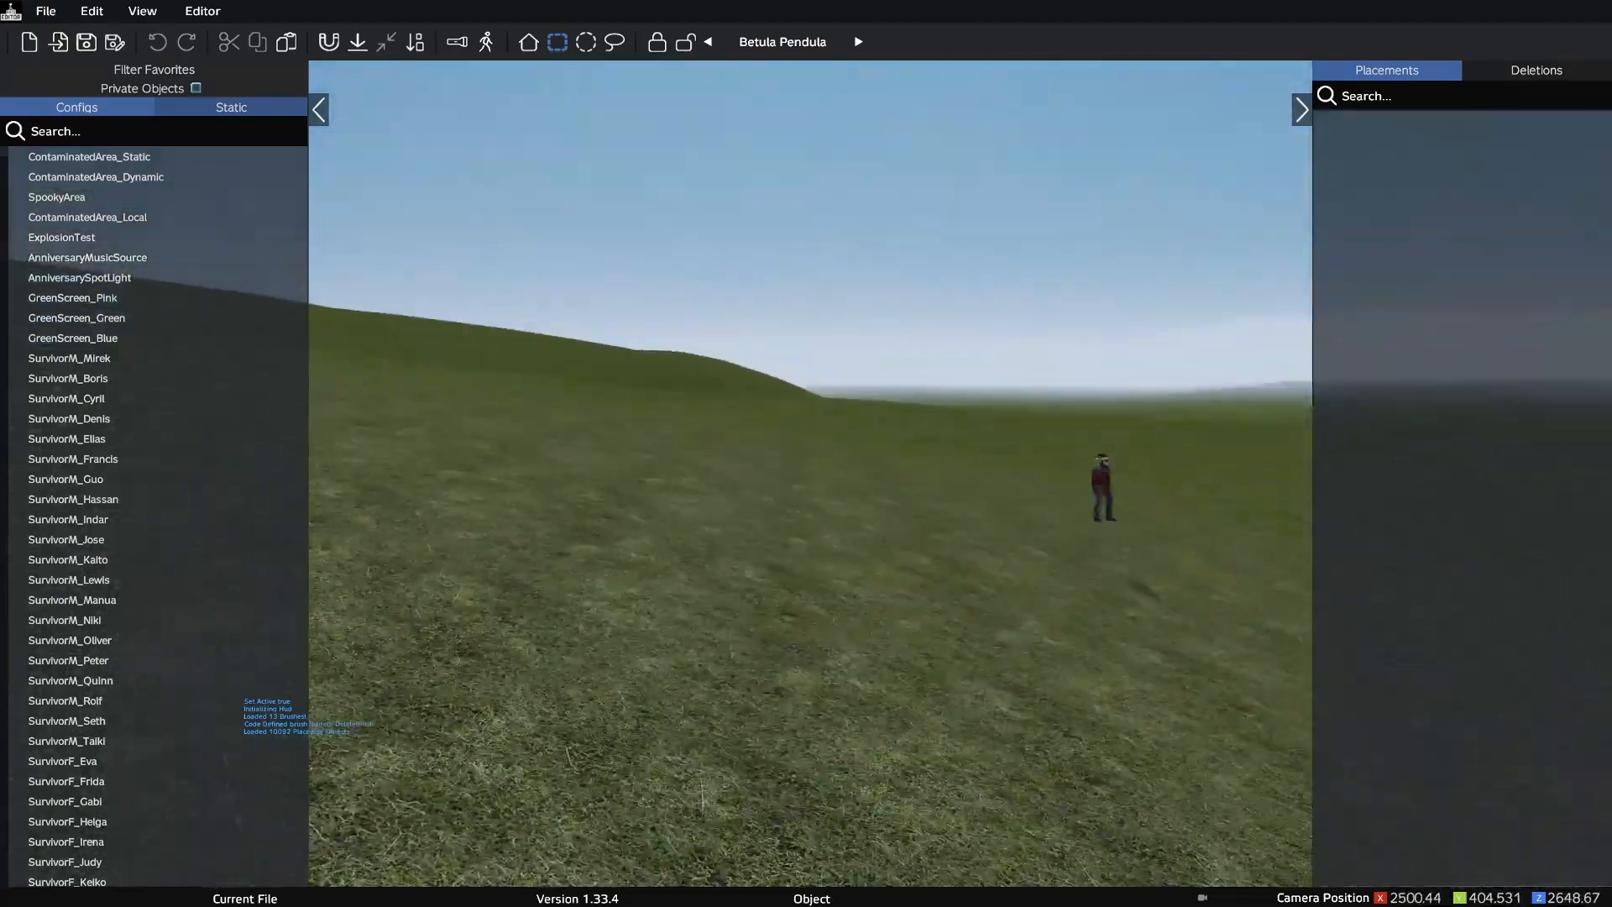
{"action": "key", "text": "w"}
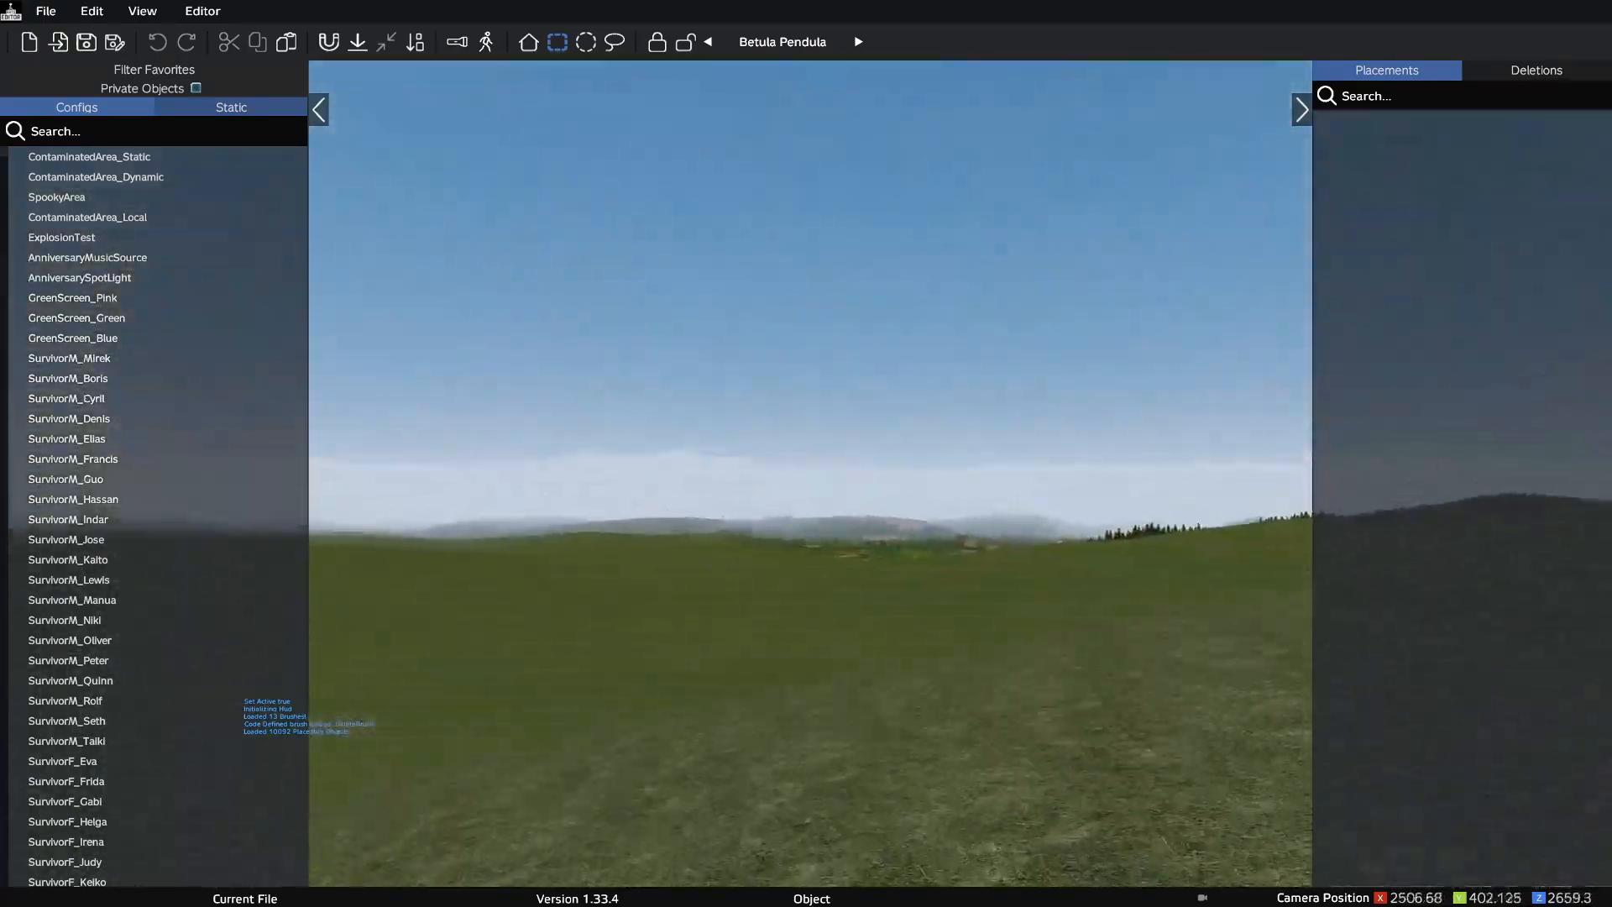
{"action": "key", "text": "w"}
{"action": "key", "text": "w"}
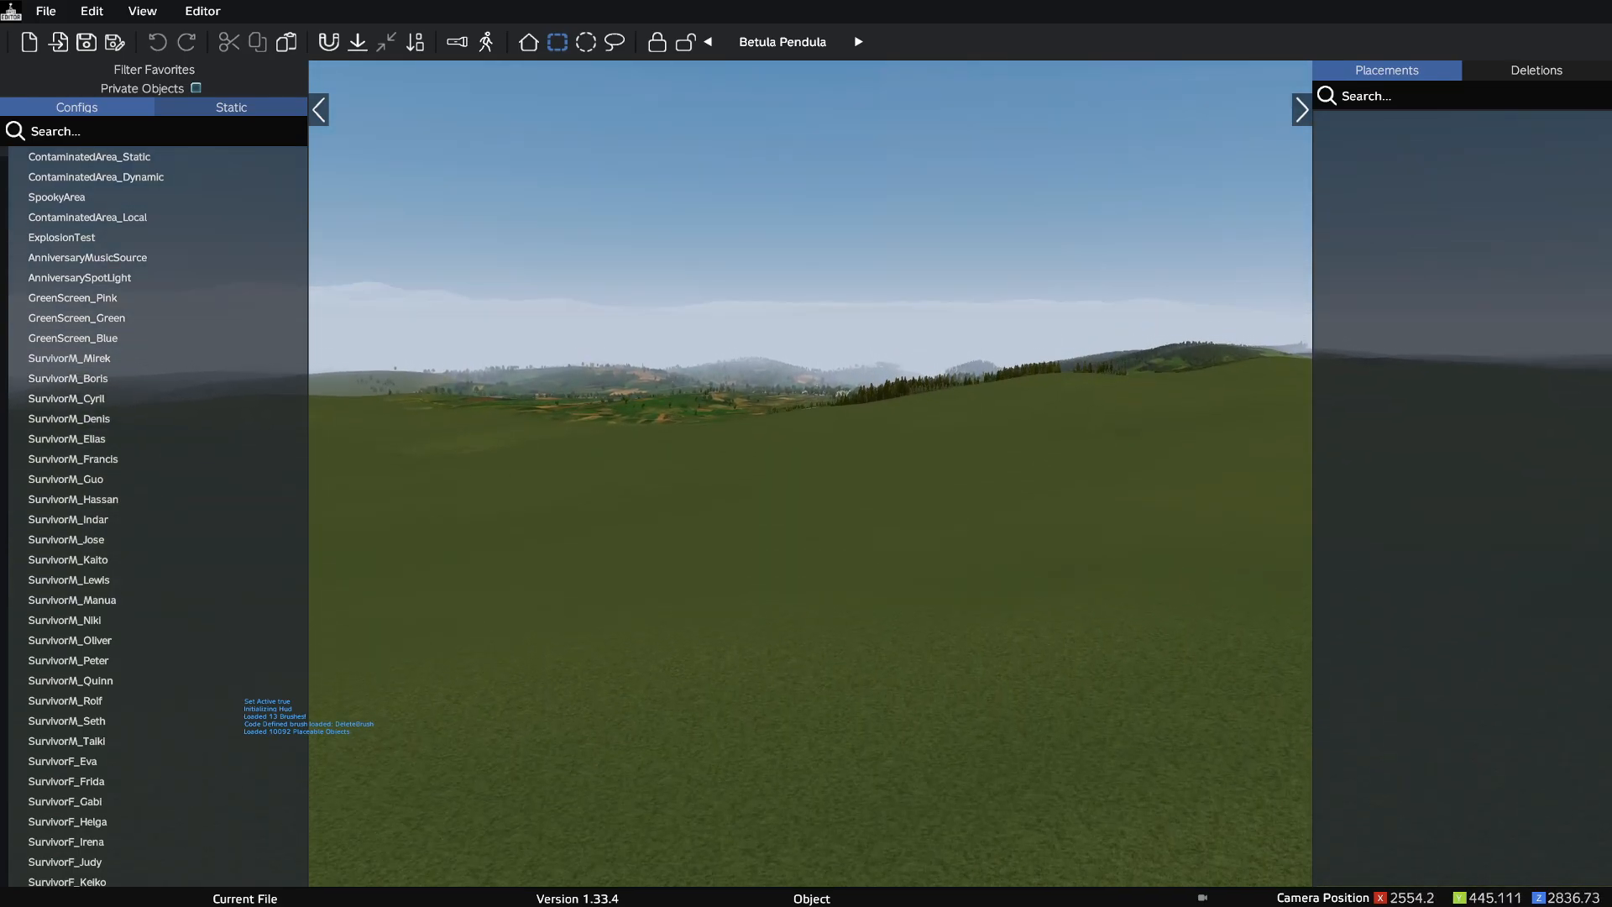
{"action": "key", "text": "w"}
{"action": "key", "text": "w"}
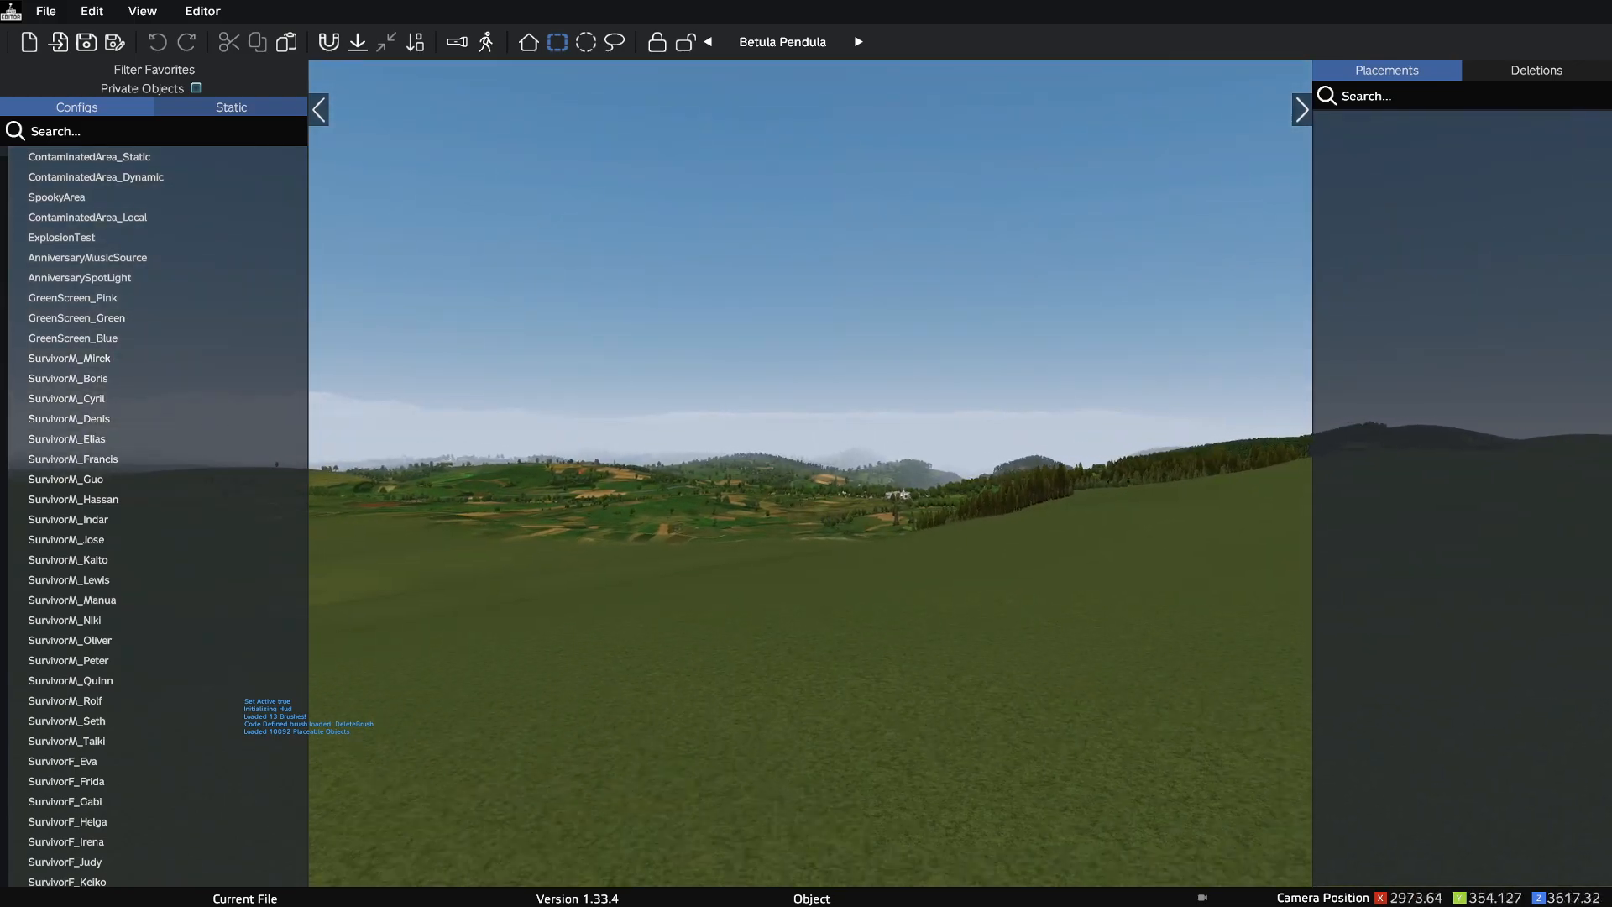
{"action": "key", "text": "w"}
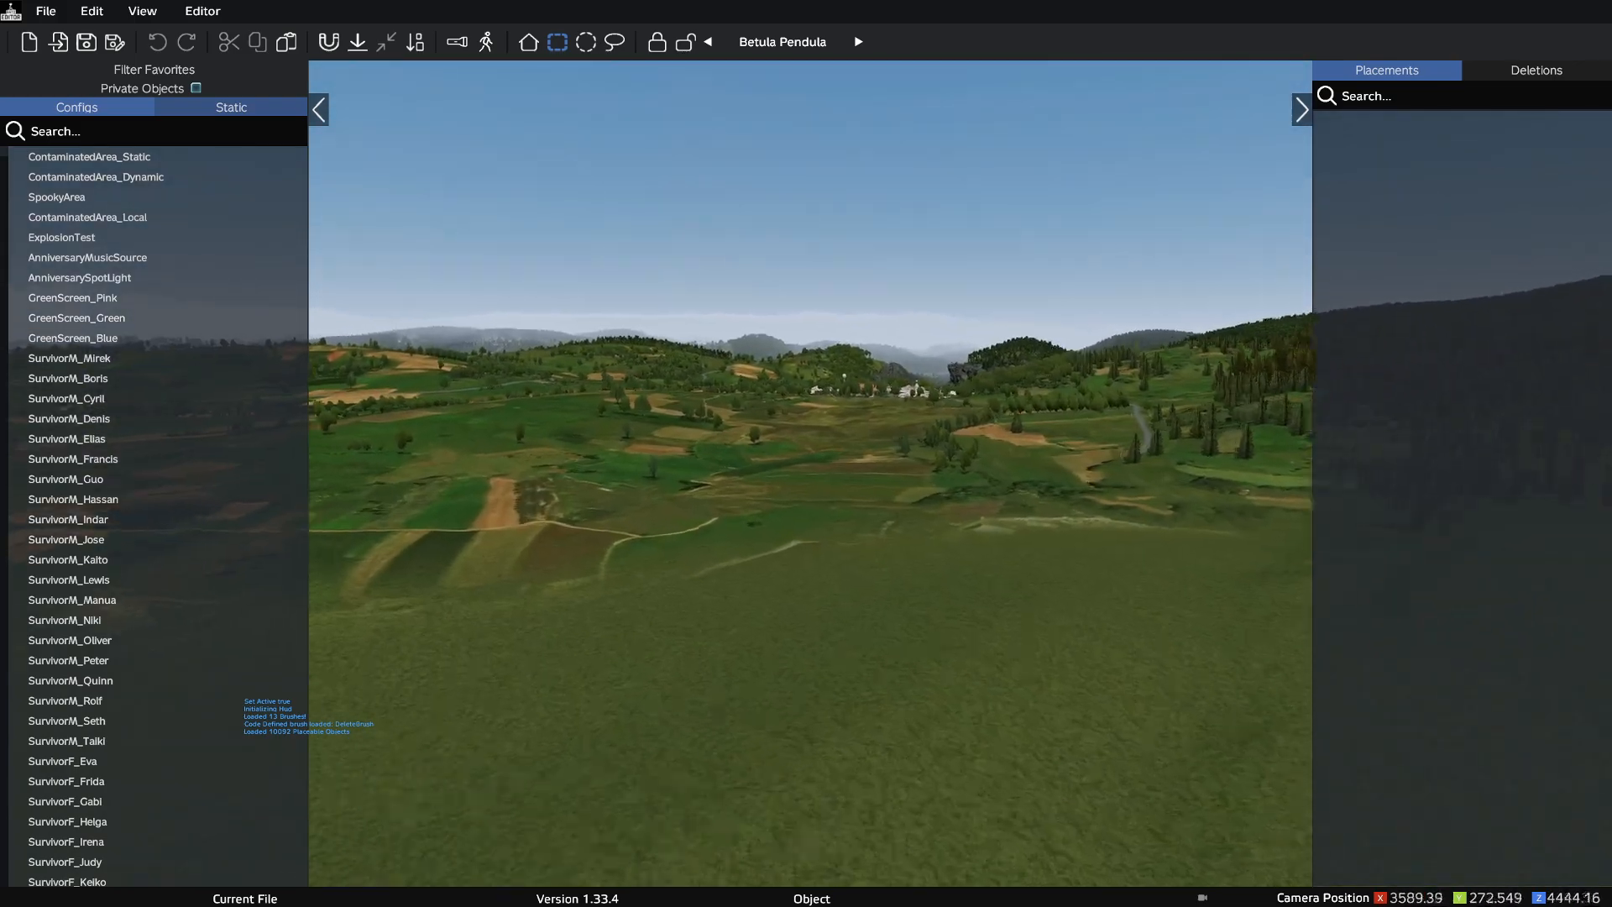
{"action": "key", "text": "w"}
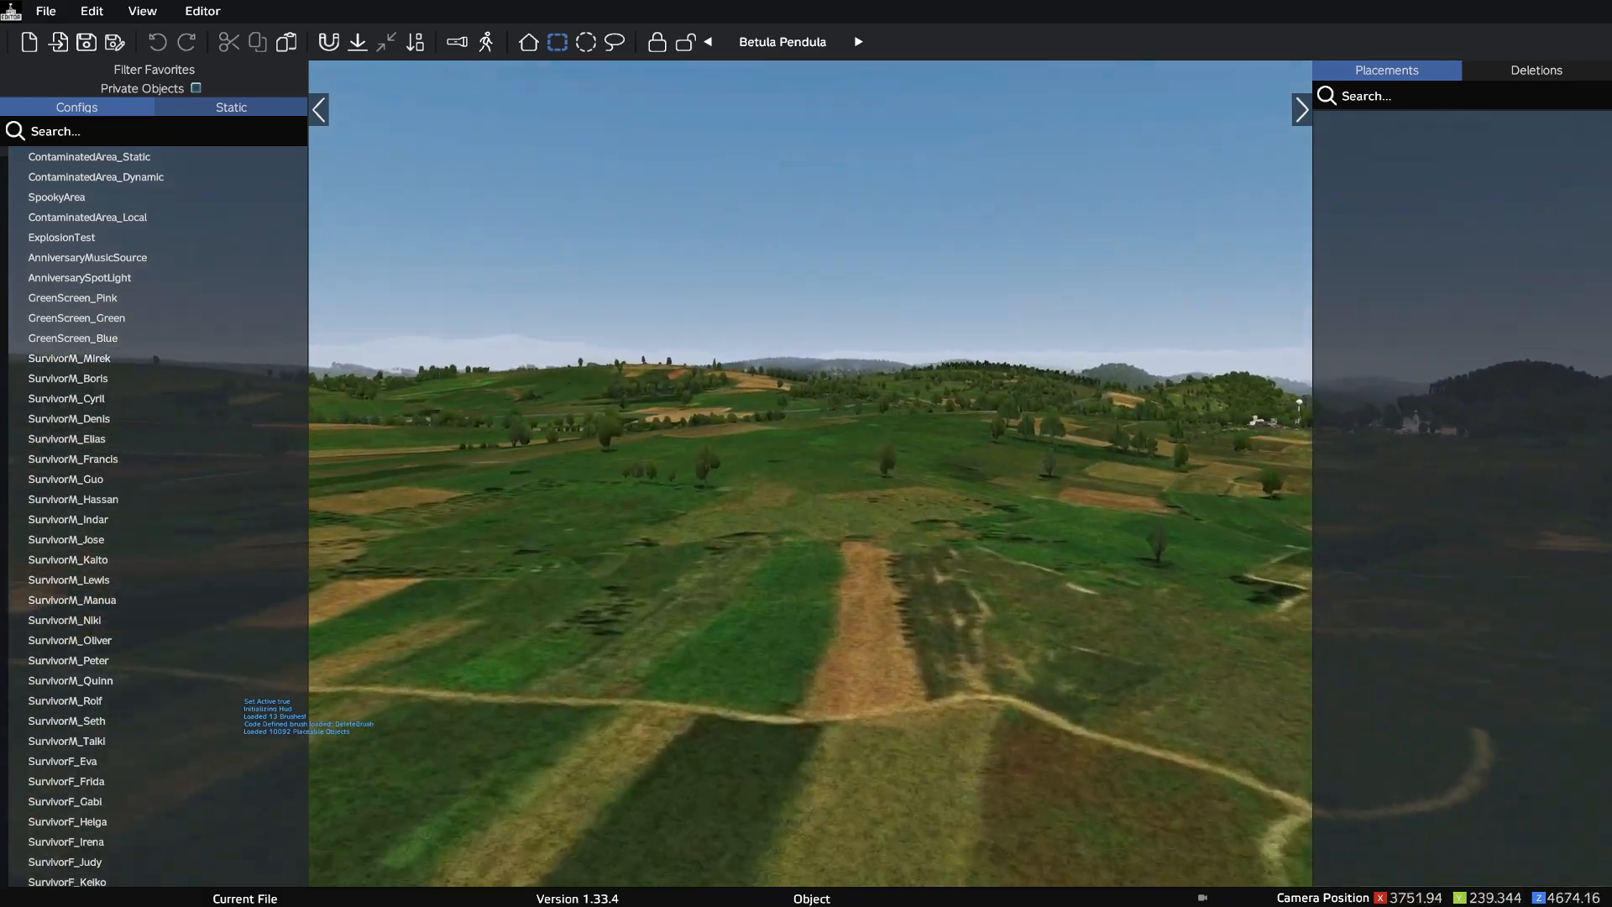
{"action": "key", "text": "w"}
- Look over the Esseker overview map, relocate the camera to the village of Borosh and return to the 3D view
{"action": "key", "text": "m"}
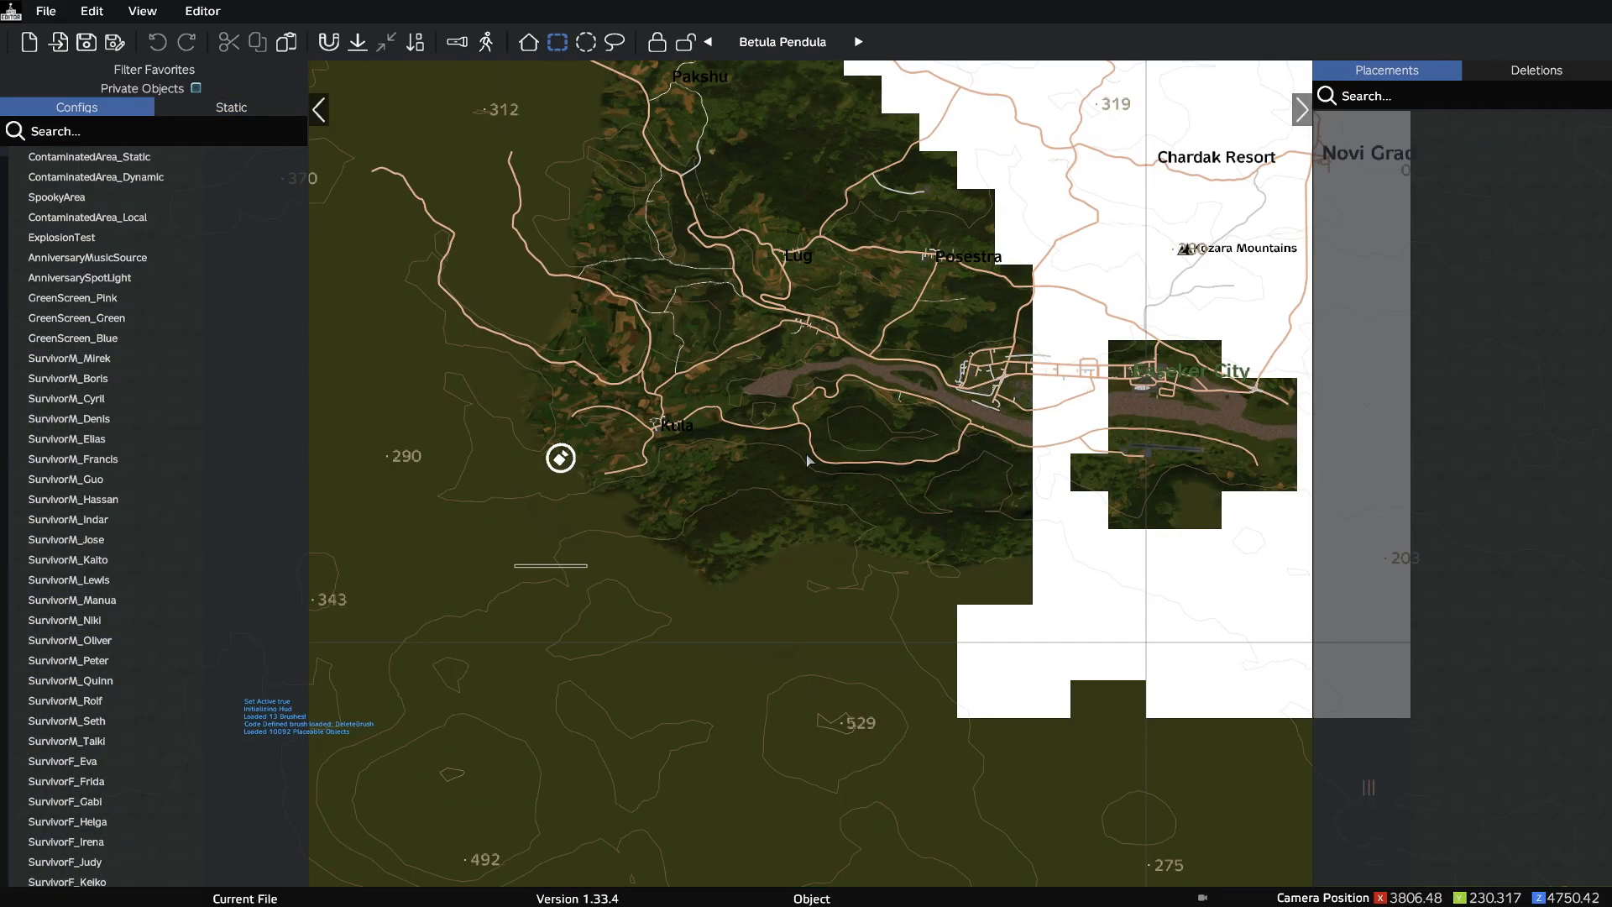
{"action": "left_click_drag", "start_coordinate": [924, 225], "coordinate": [776, 425]}
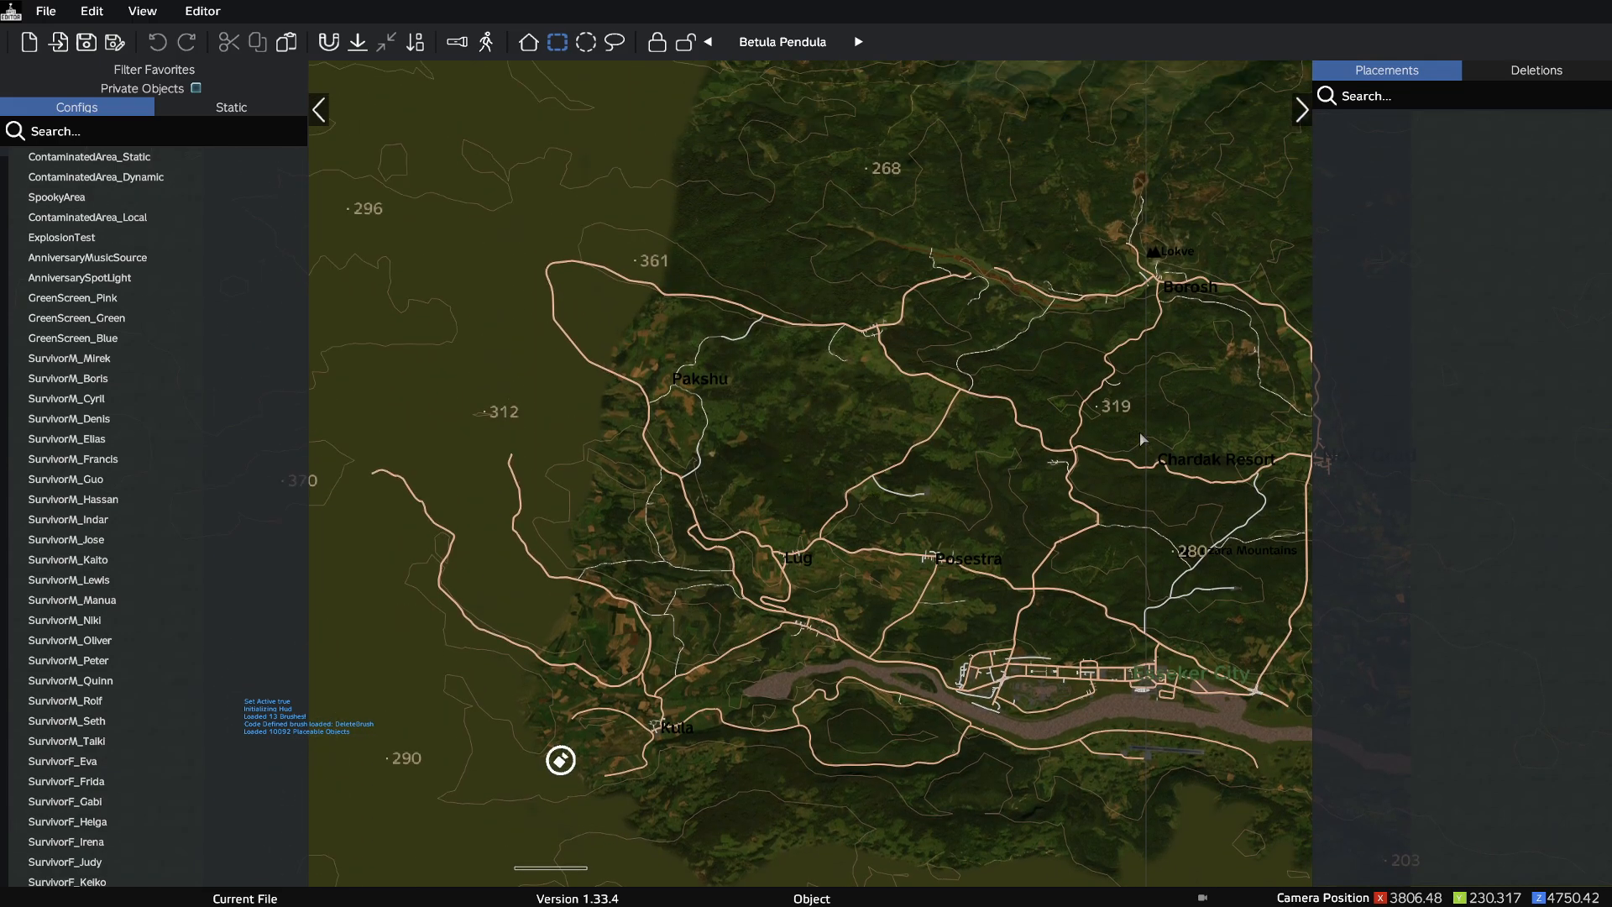
{"action": "left_click_drag", "start_coordinate": [1140, 458], "coordinate": [1068, 299]}
{"action": "left_click_drag", "start_coordinate": [1121, 646], "coordinate": [1083, 362]}
{"action": "left_click_drag", "start_coordinate": [891, 347], "coordinate": [737, 564]}
{"action": "left_click_drag", "start_coordinate": [809, 187], "coordinate": [756, 277]}
{"action": "left_click_drag", "start_coordinate": [1041, 545], "coordinate": [966, 288]}
{"action": "scroll", "coordinate": [1126, 432], "scroll_direction": "up", "scroll_amount": 1}
{"action": "left_click_drag", "start_coordinate": [1218, 218], "coordinate": [1113, 459]}
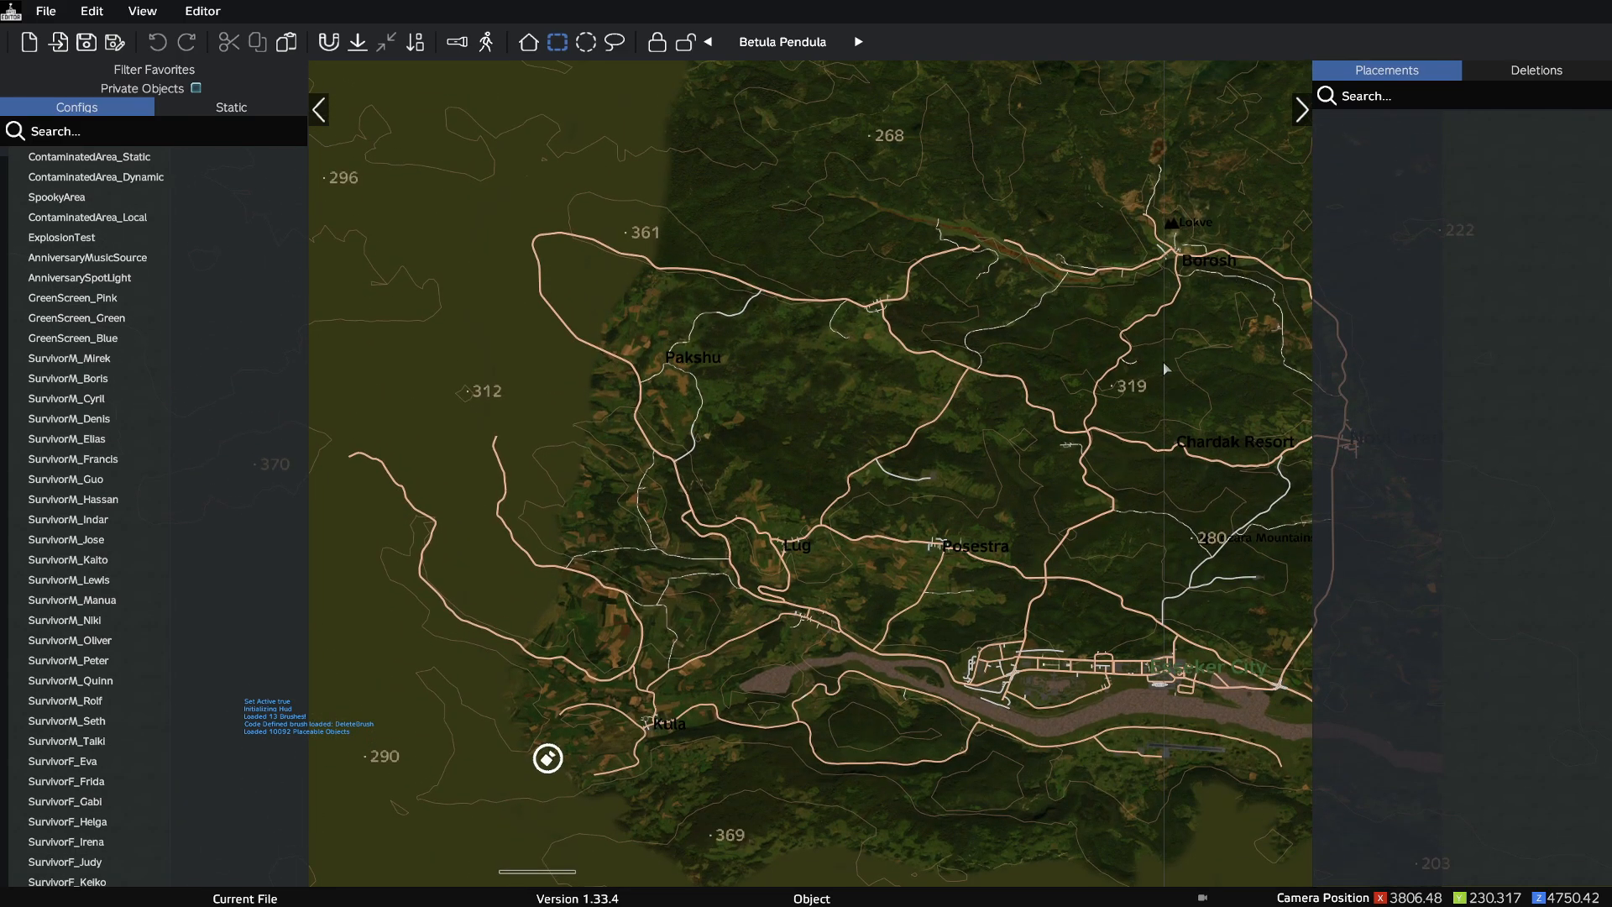
{"action": "scroll", "coordinate": [1171, 362], "scroll_direction": "up", "scroll_amount": 5}
{"action": "left_click_drag", "start_coordinate": [1045, 321], "coordinate": [1025, 495]}
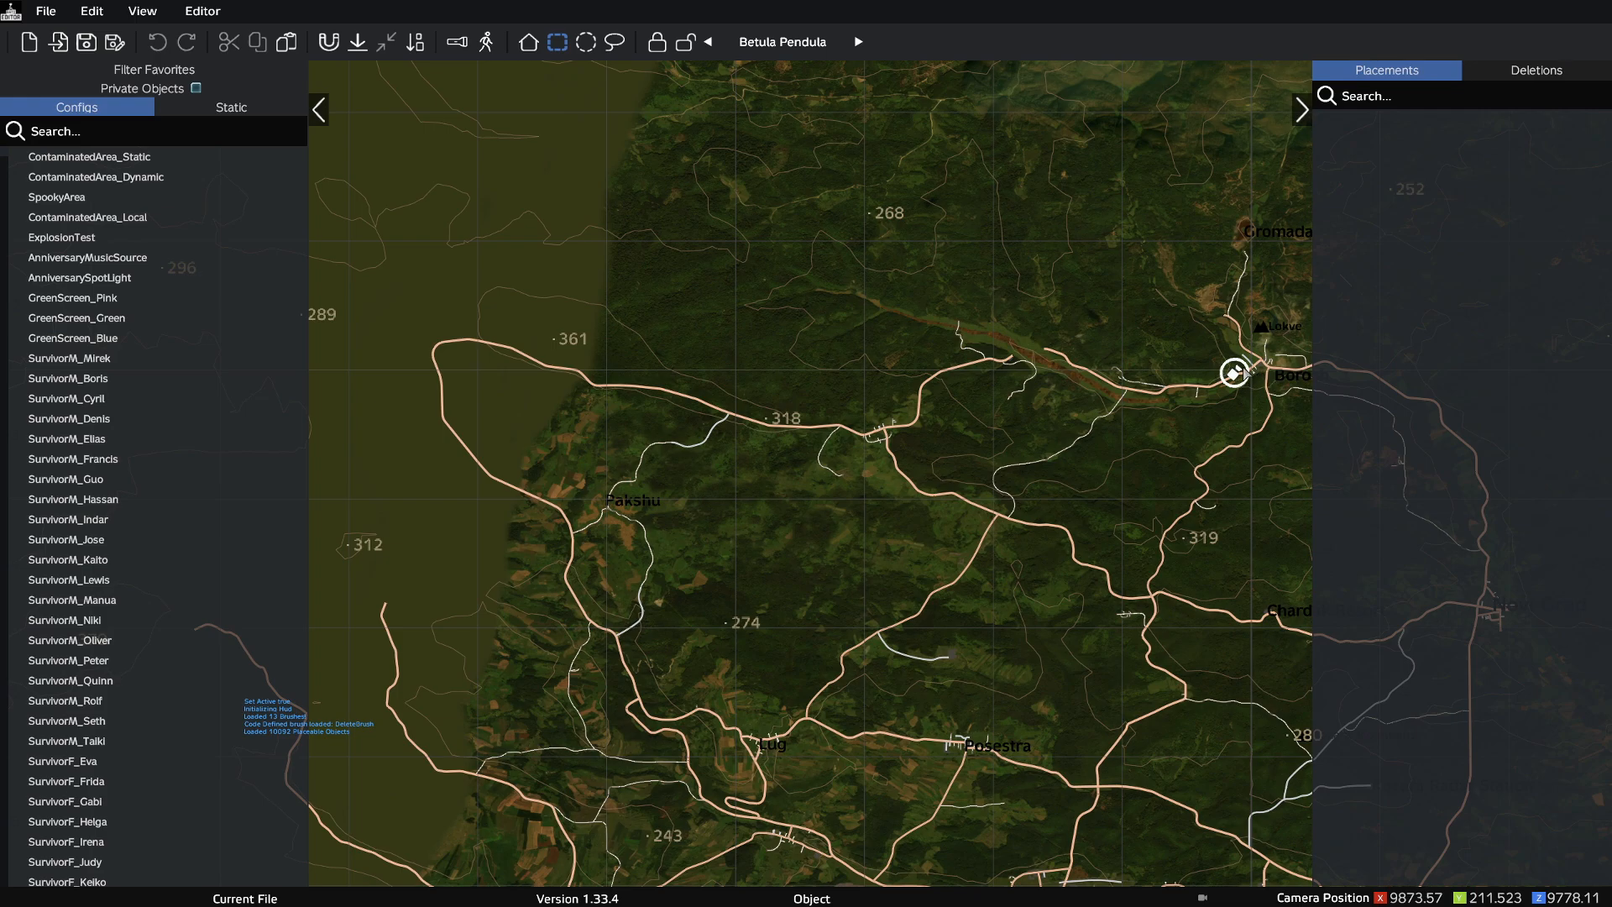
{"action": "key", "text": "m"}
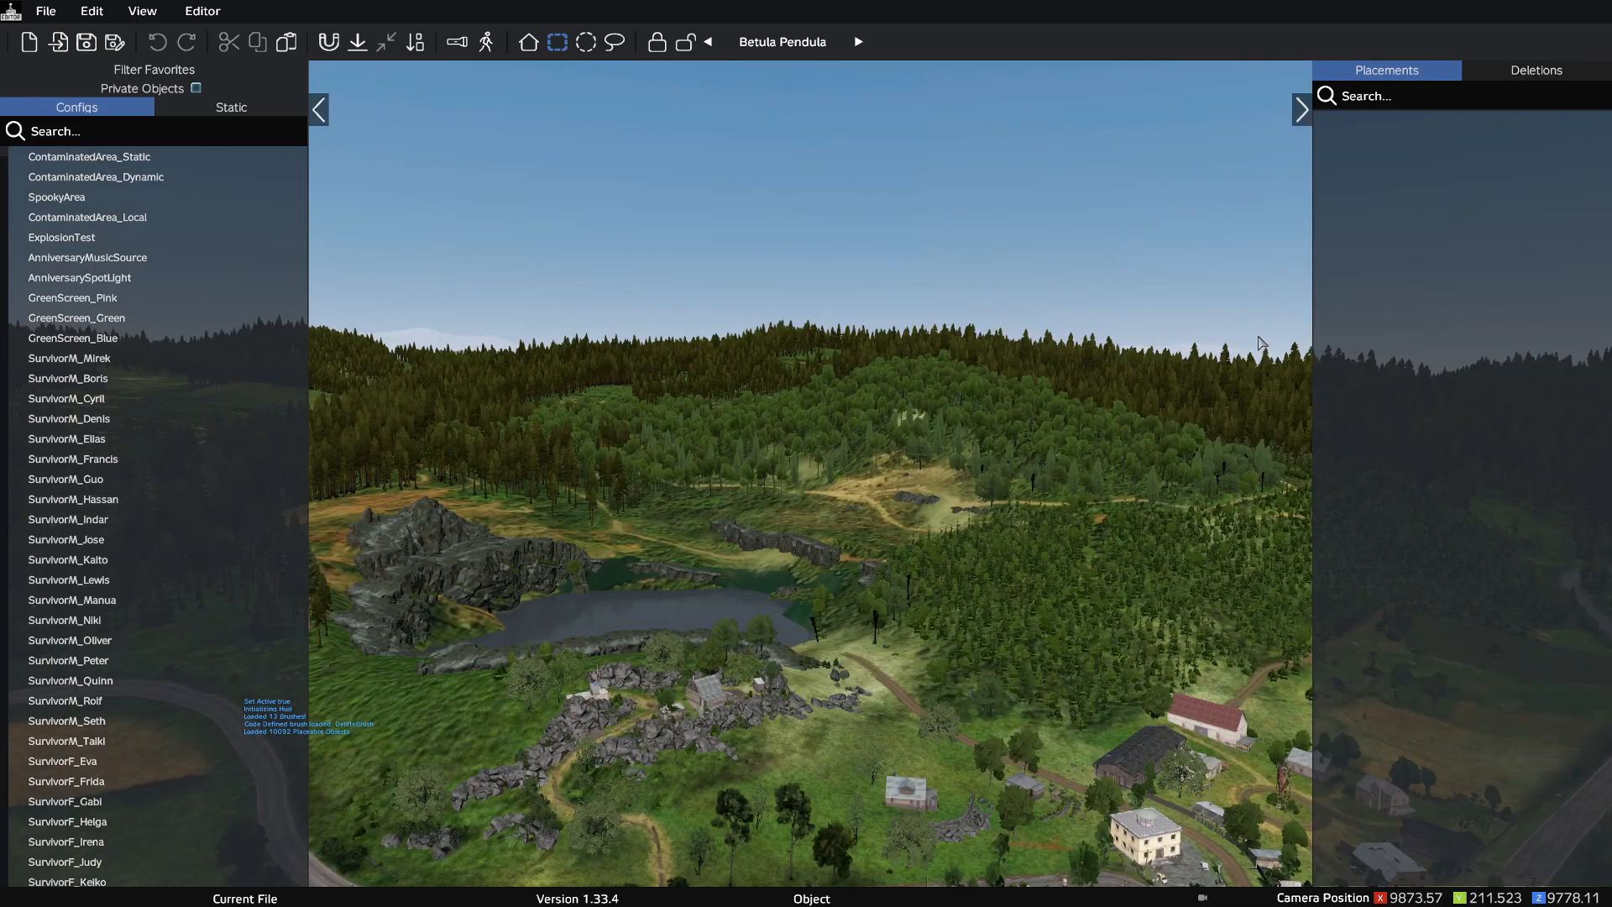
- Fly the camera around Borosh to view the village, its roads and the surrounding forest
{"action": "key", "text": "space"}
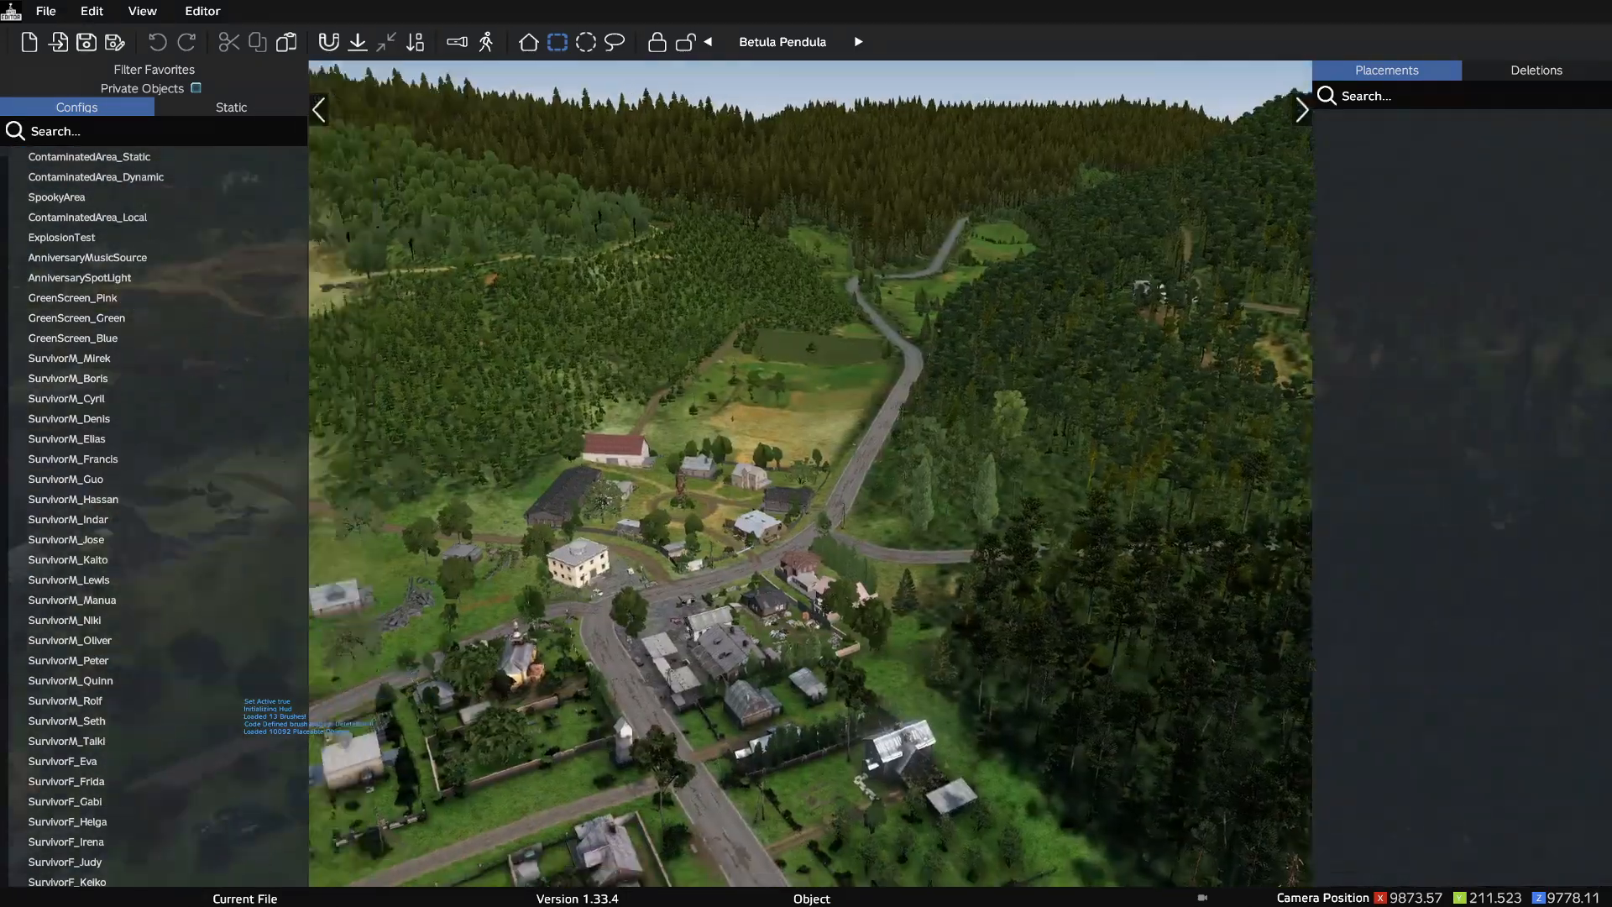
{"action": "key", "text": "a"}
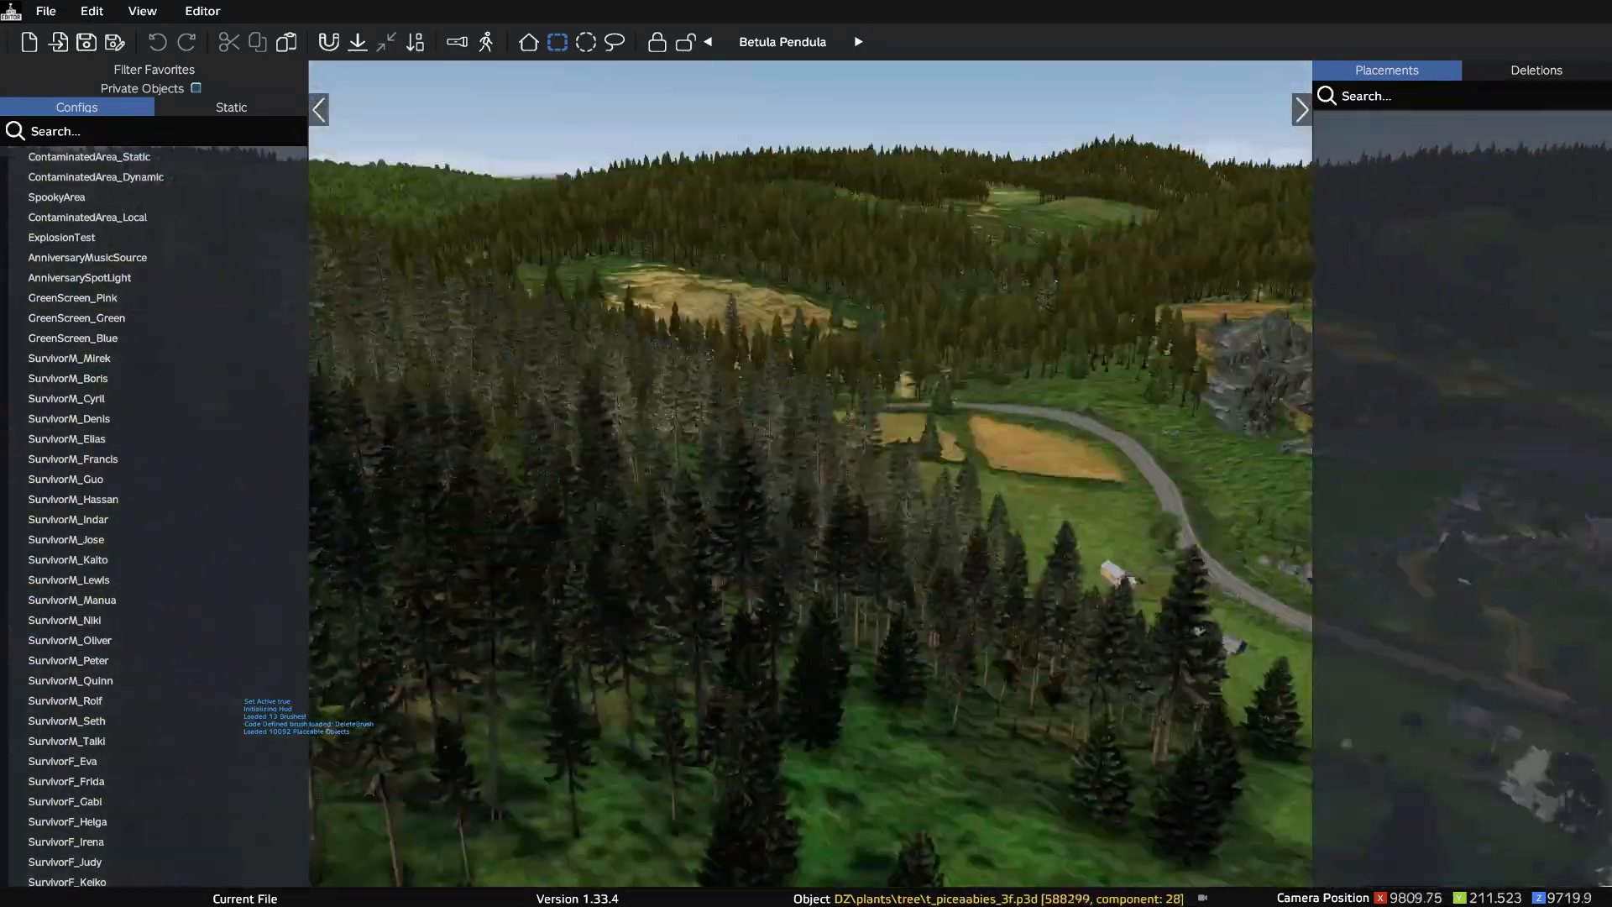
{"action": "key", "text": "w"}
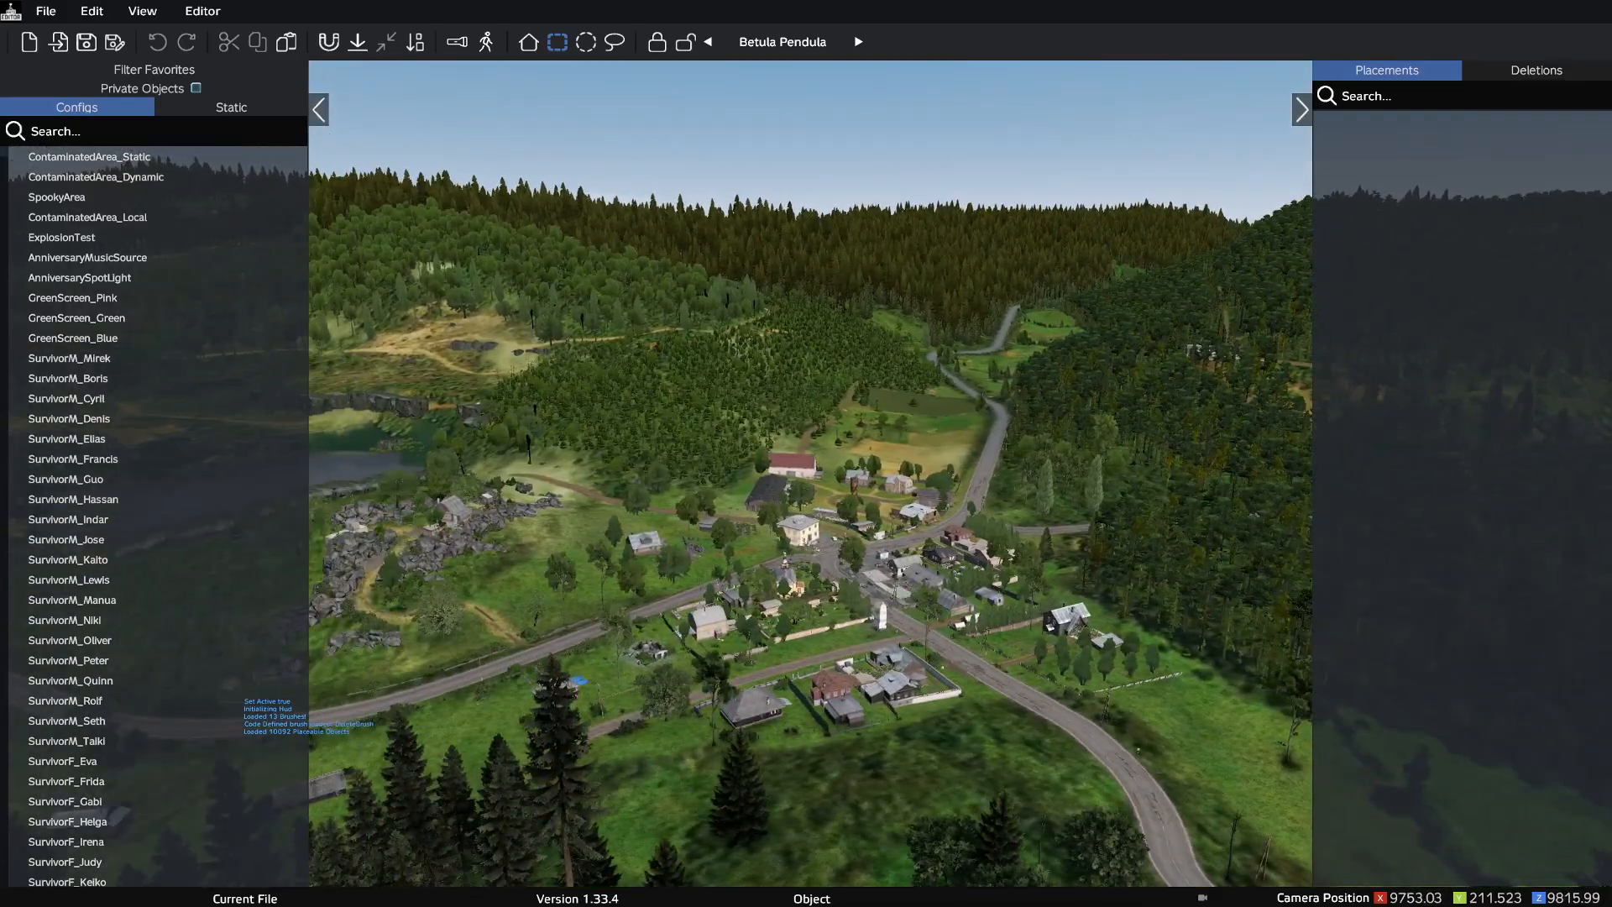
{"action": "key", "text": "s"}
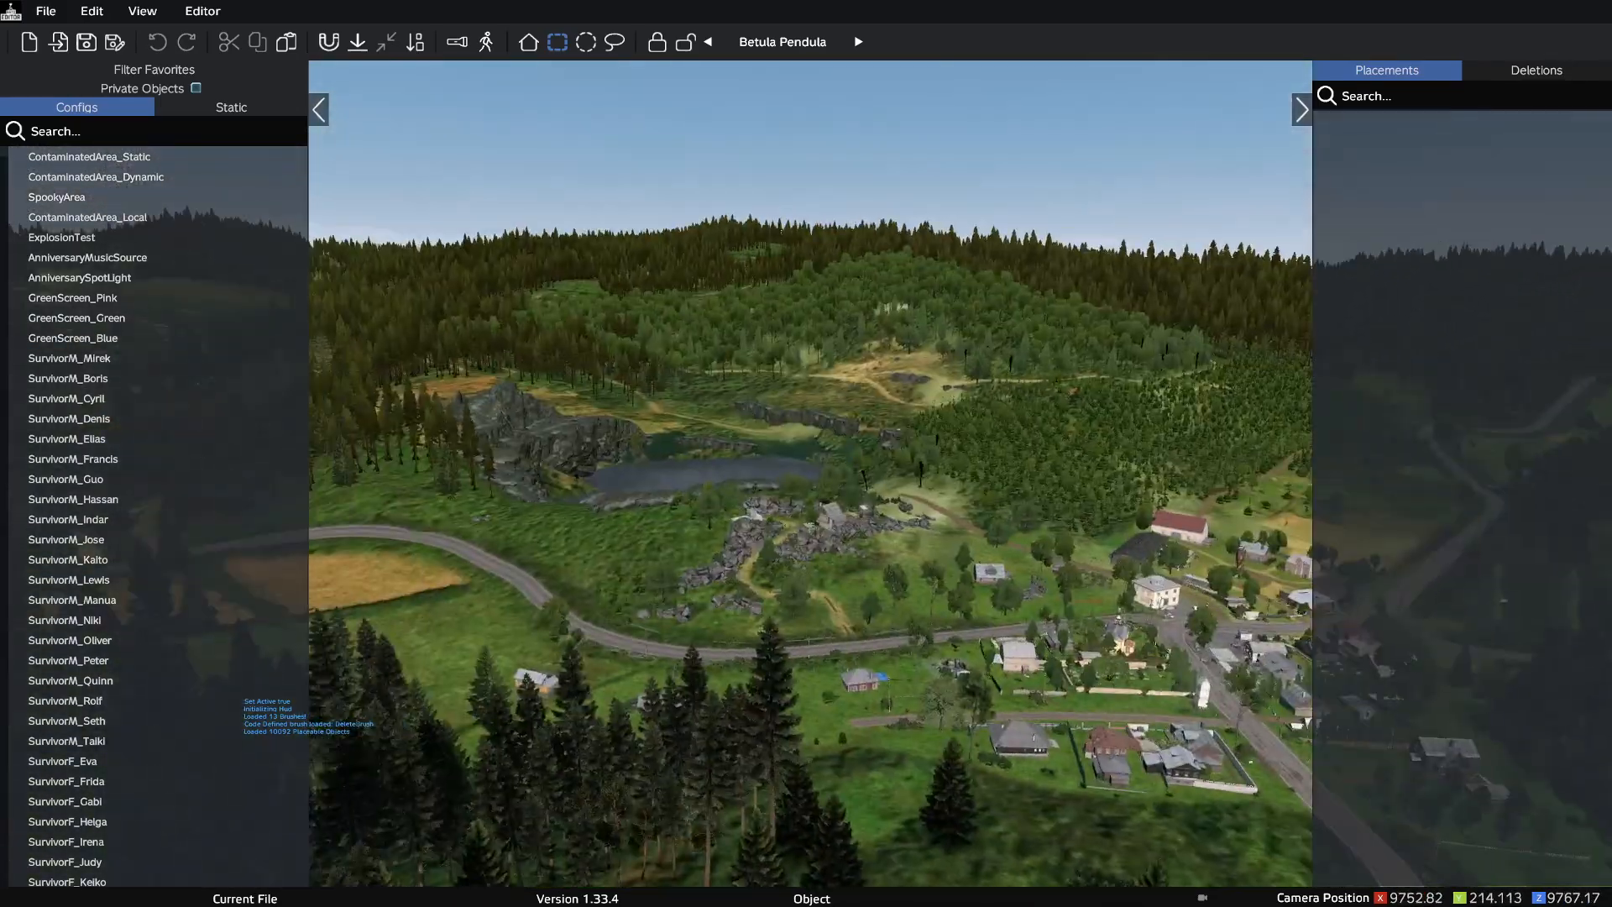
{"action": "key", "text": "w"}
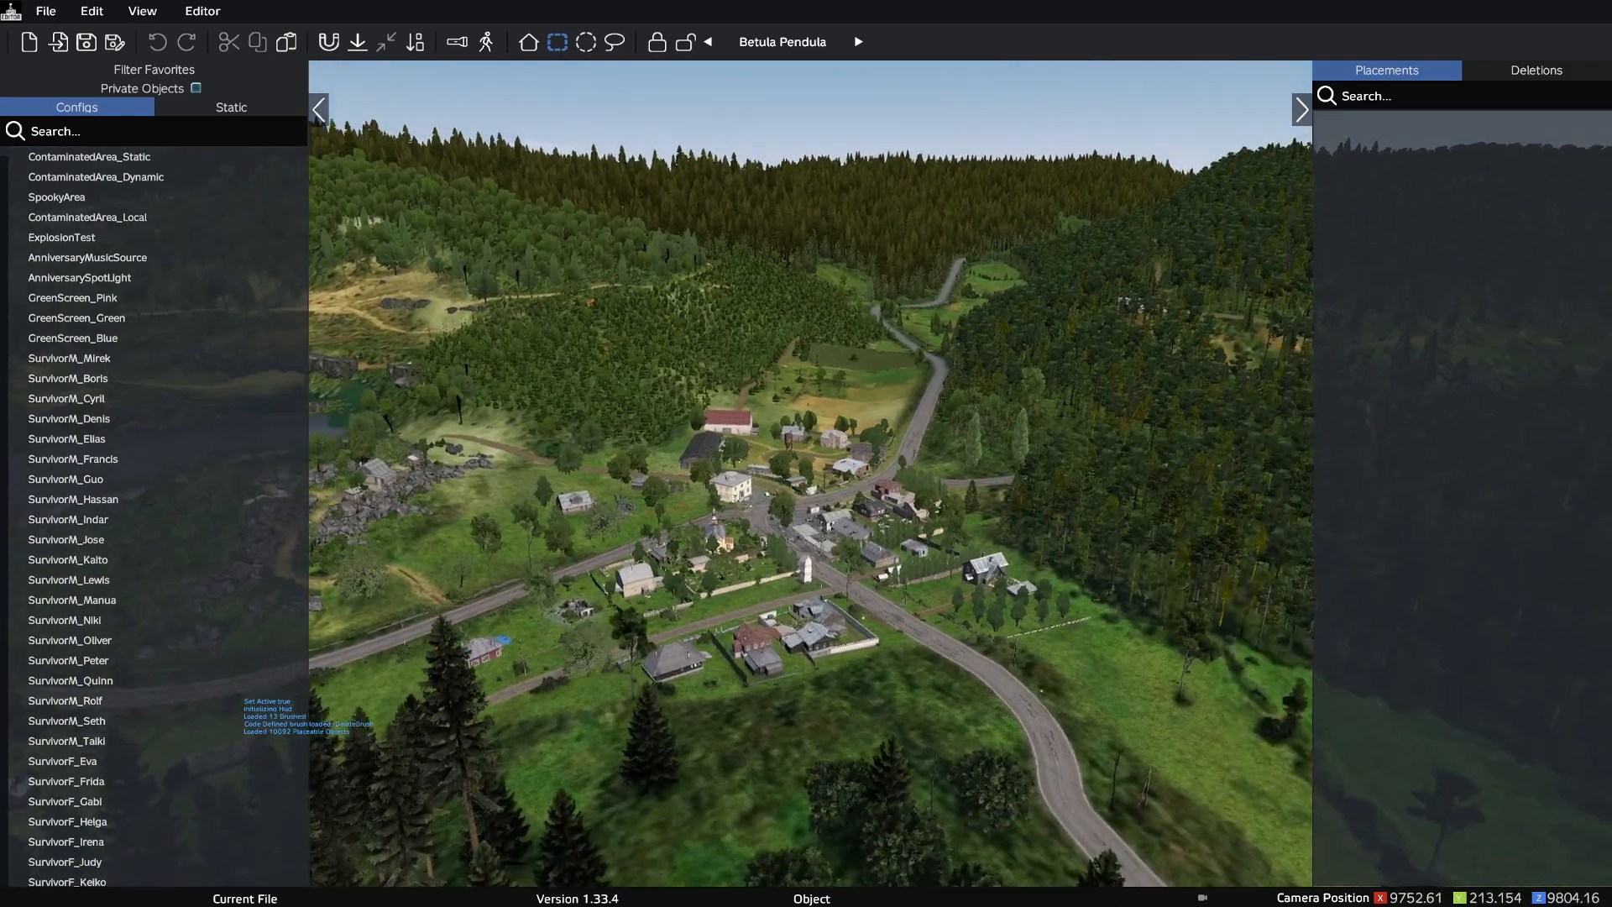
- In the editor's camera options, apply a View Distance of 1961.4, and raise it to 3957.24 and apply it again
{"action": "left_click", "coordinate": [201, 13]}
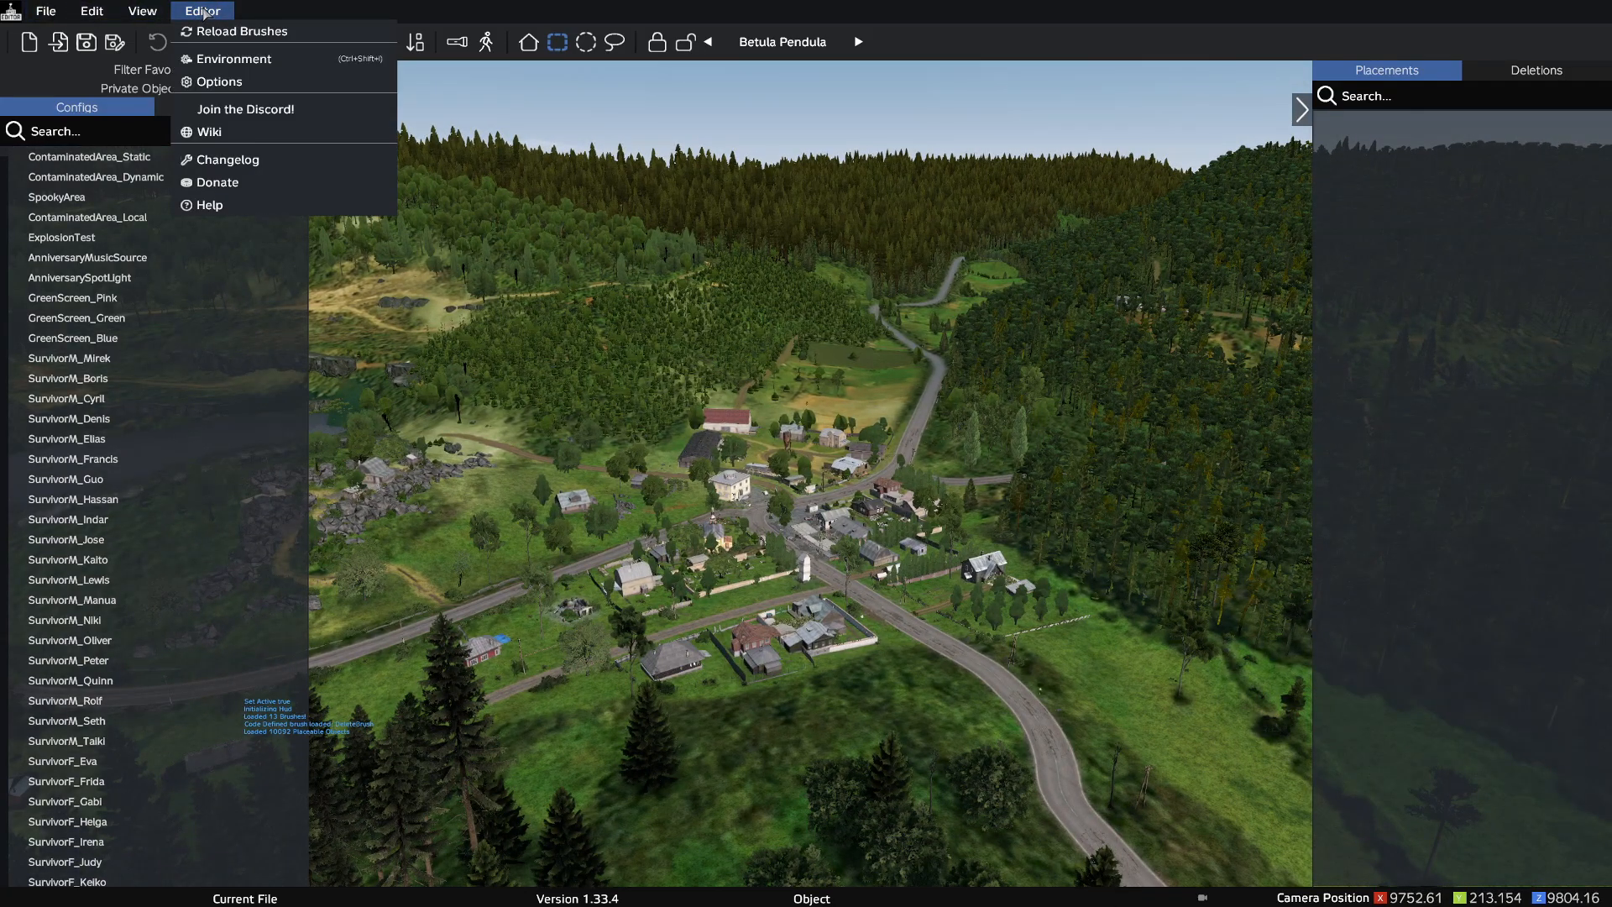
{"action": "left_click", "coordinate": [268, 81]}
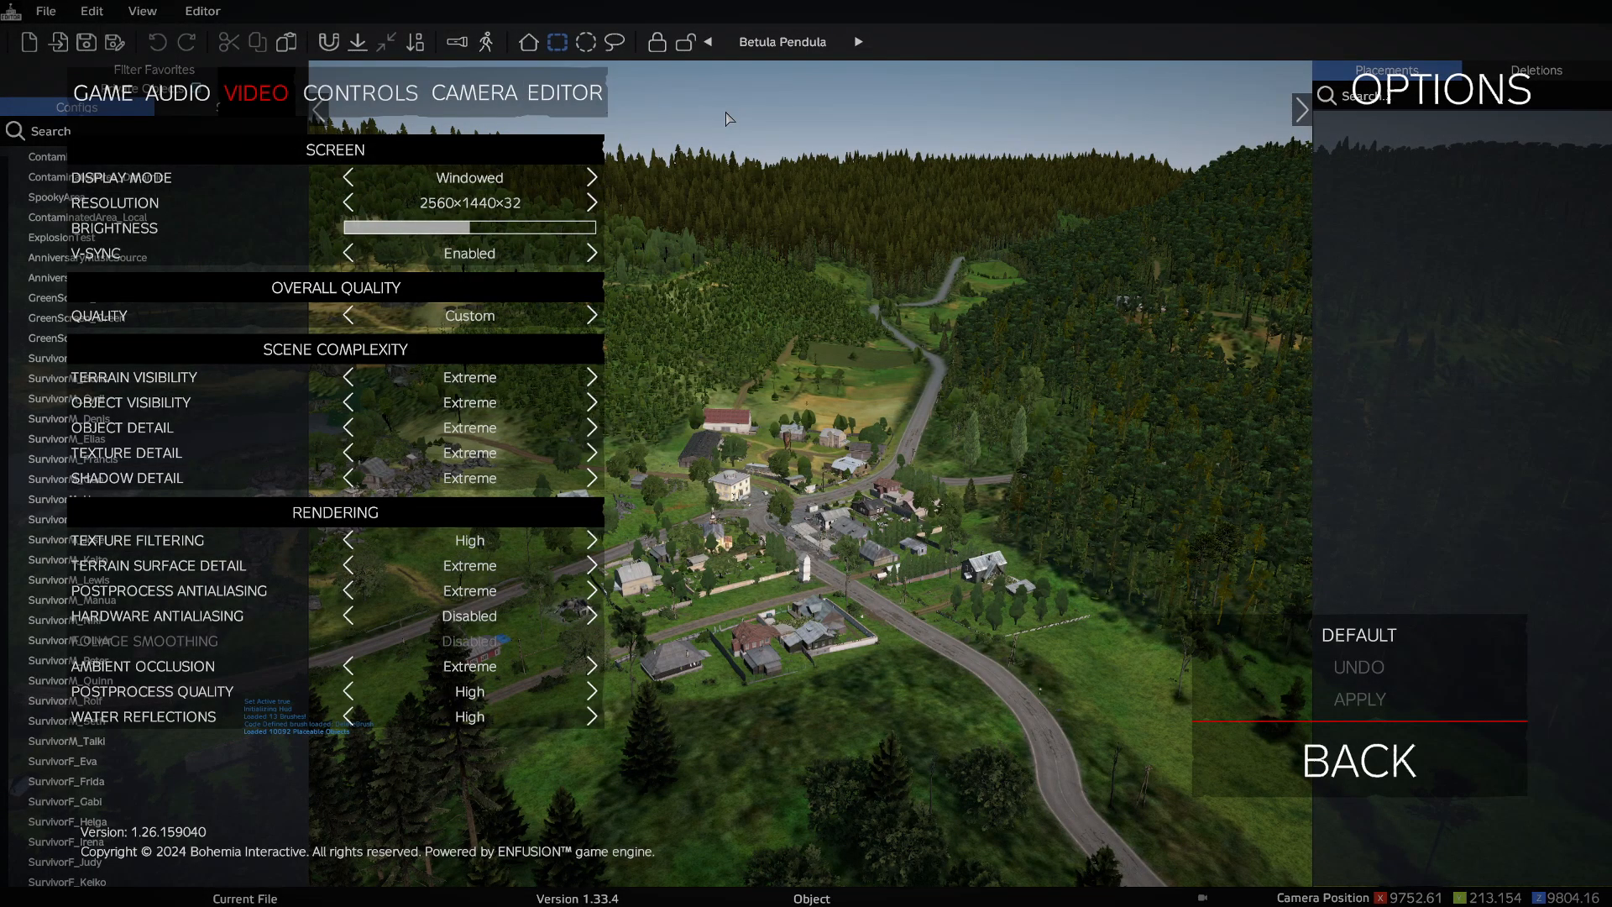
{"action": "left_click", "coordinate": [473, 82]}
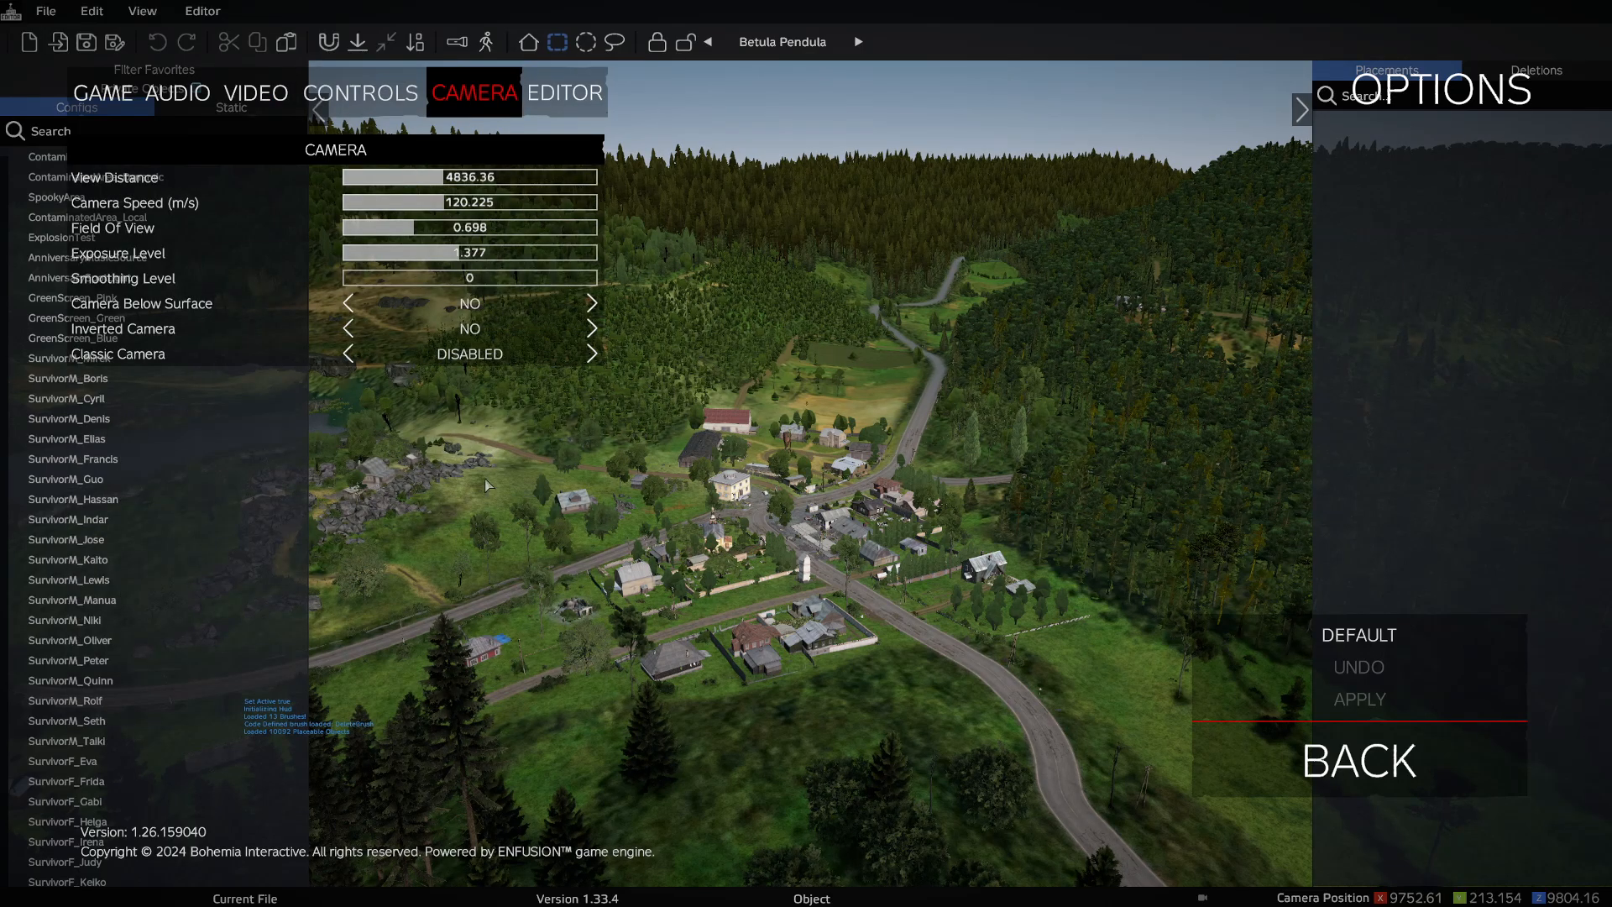
{"action": "left_click", "coordinate": [435, 179]}
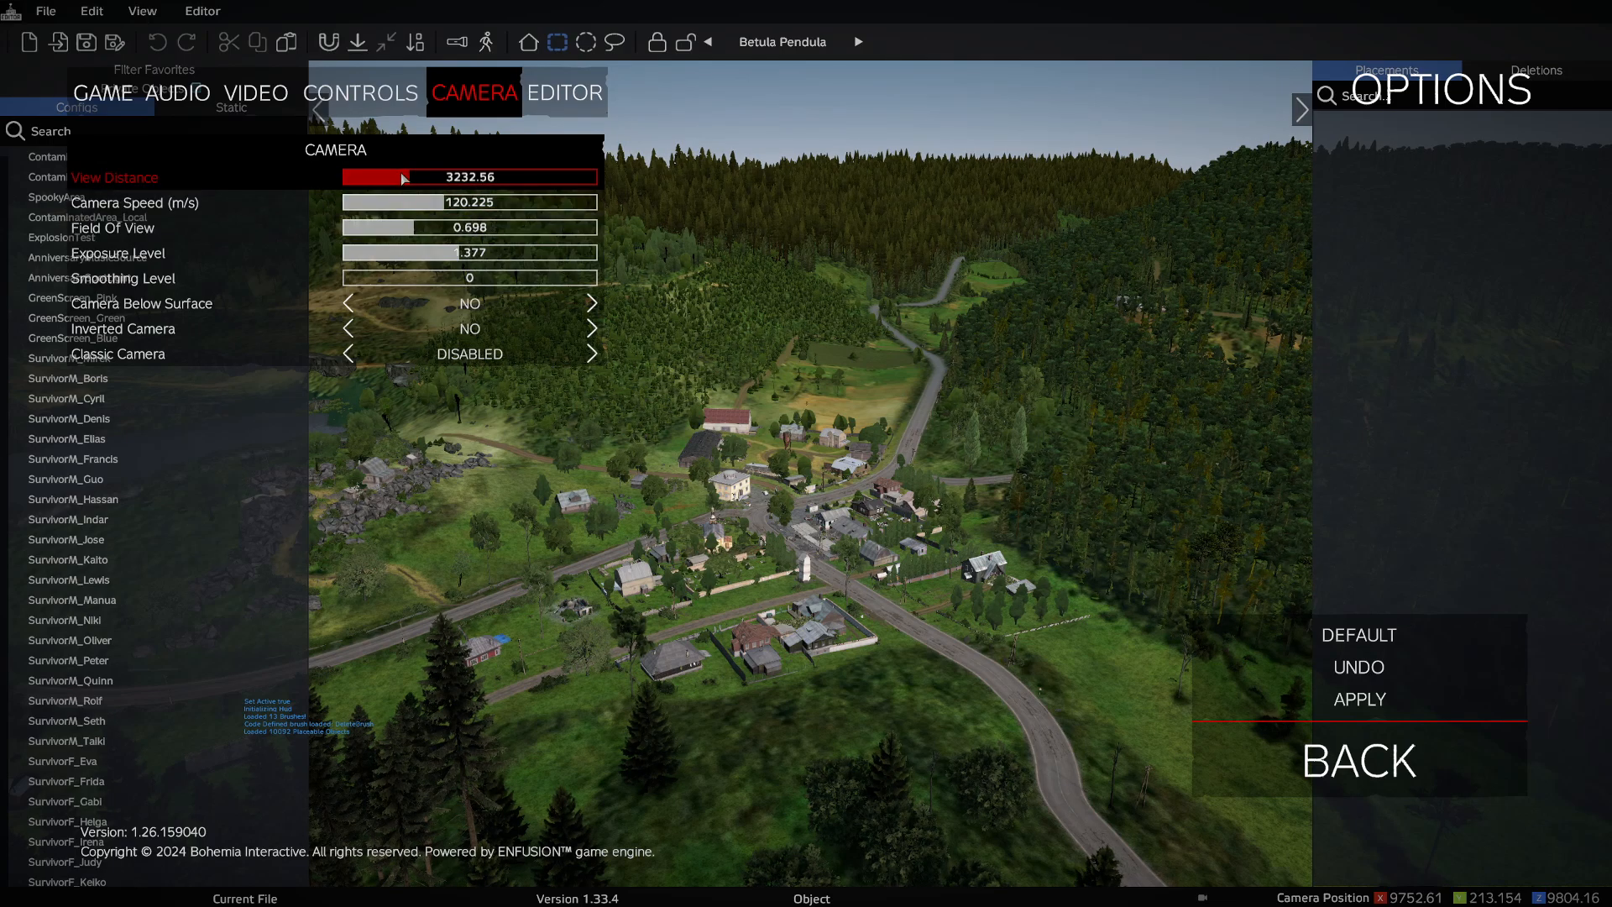
{"action": "left_click", "coordinate": [1407, 708]}
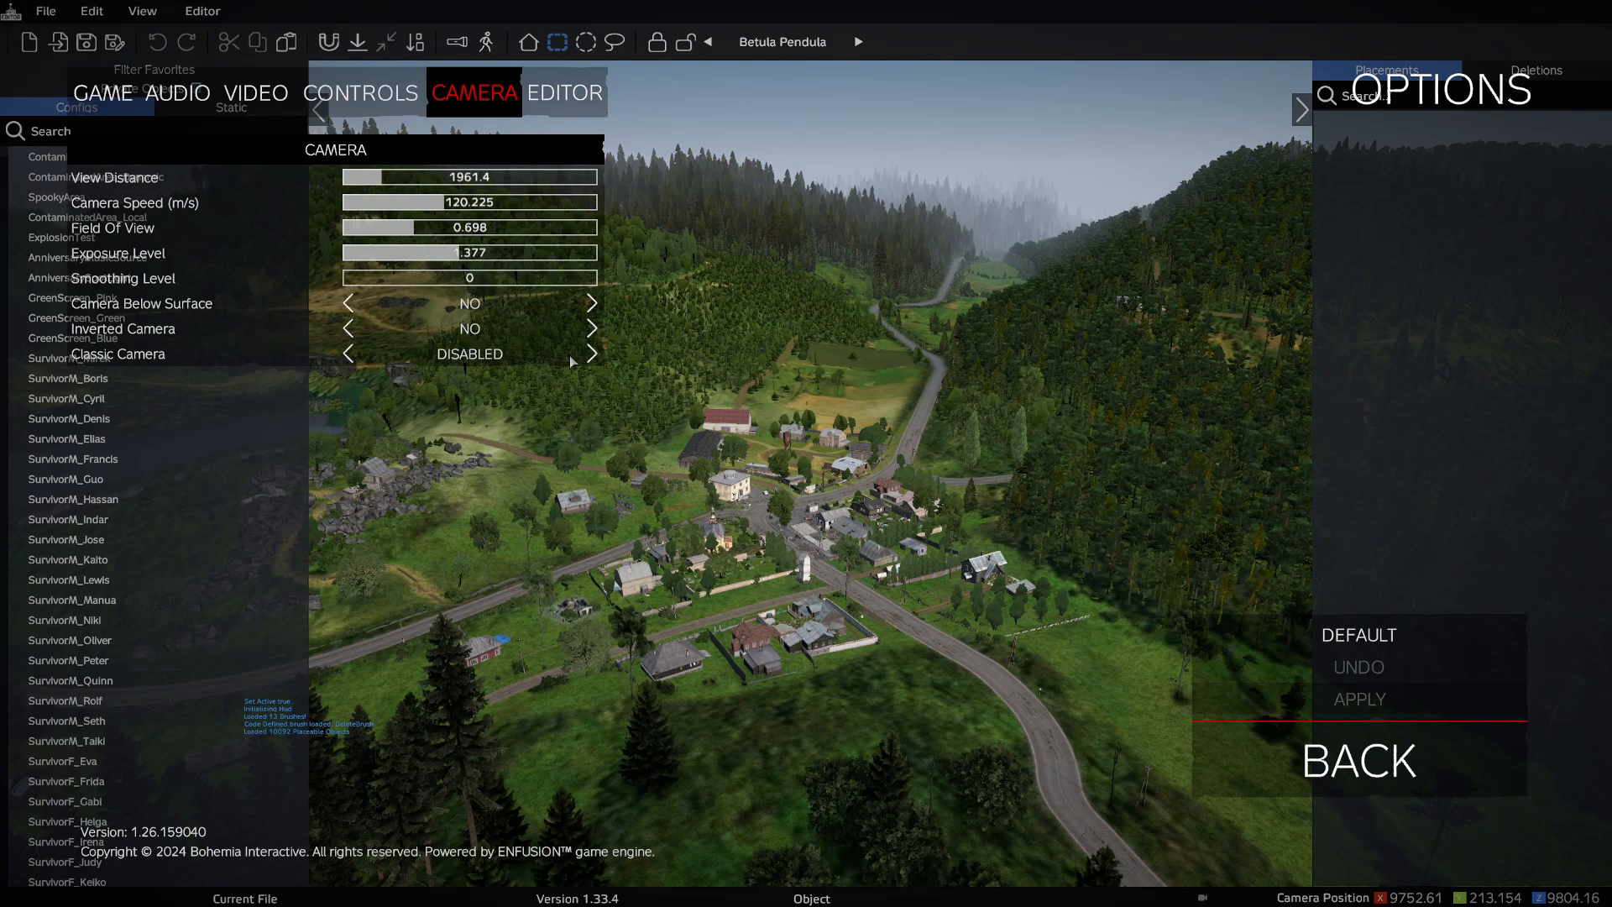
{"action": "left_click", "coordinate": [368, 177]}
{"action": "left_click", "coordinate": [1360, 699]}
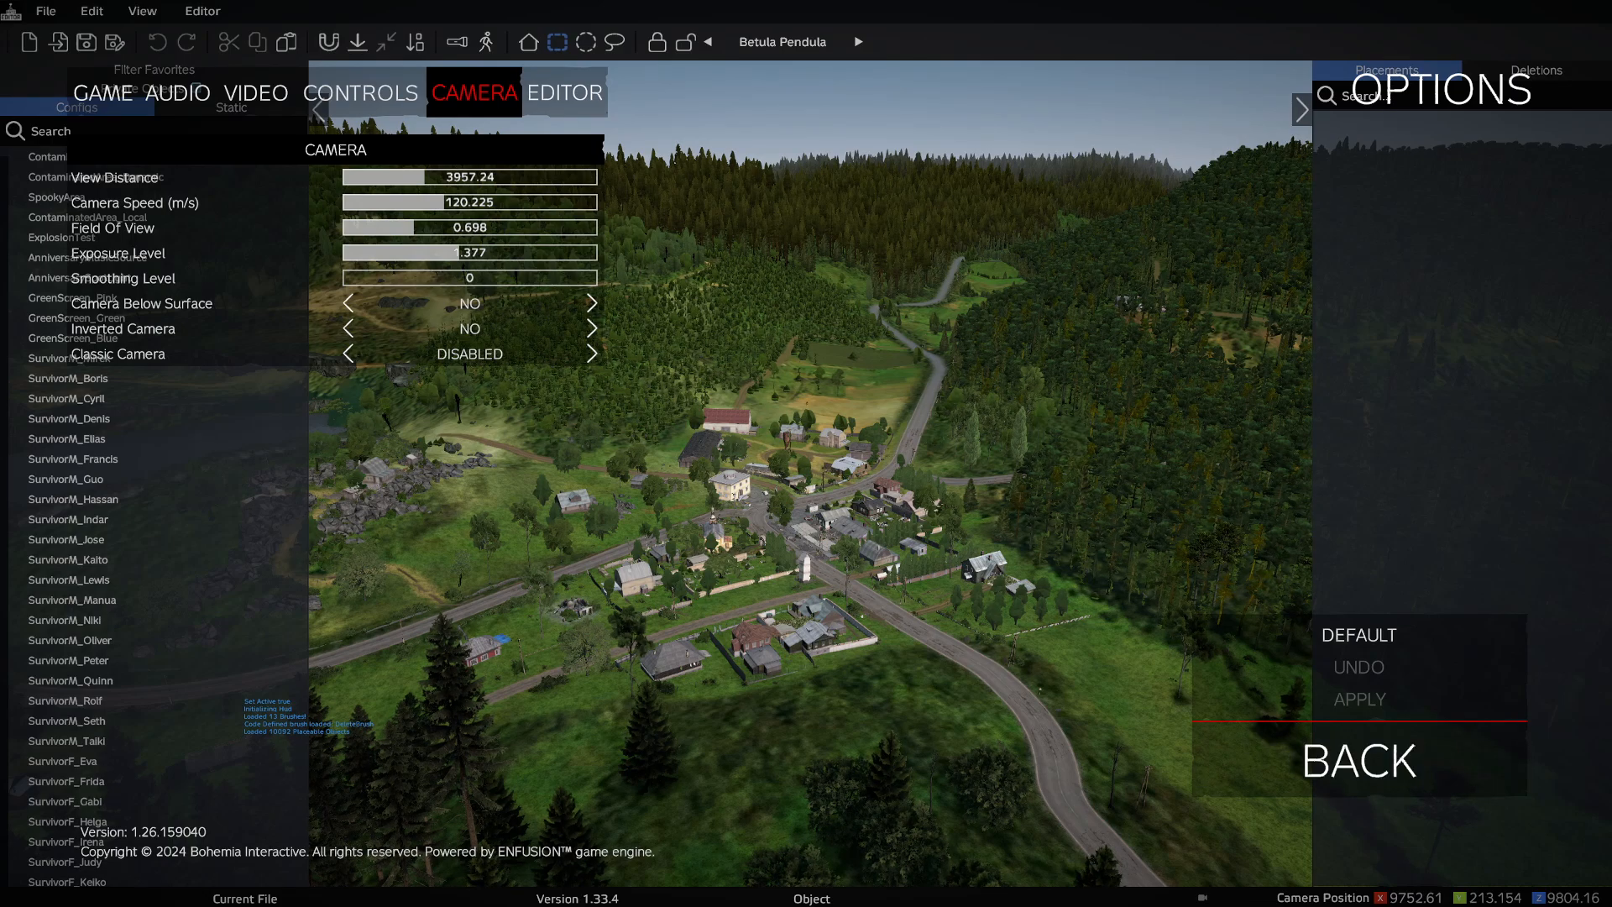
- Open Task Manager, filter the process details by "dayz", change the priority of DayZ_x64.exe and close Task Manager
{"action": "key", "text": "super"}
{"action": "key", "text": "super"}
{"action": "key", "text": "ctrl+shift+Escape"}
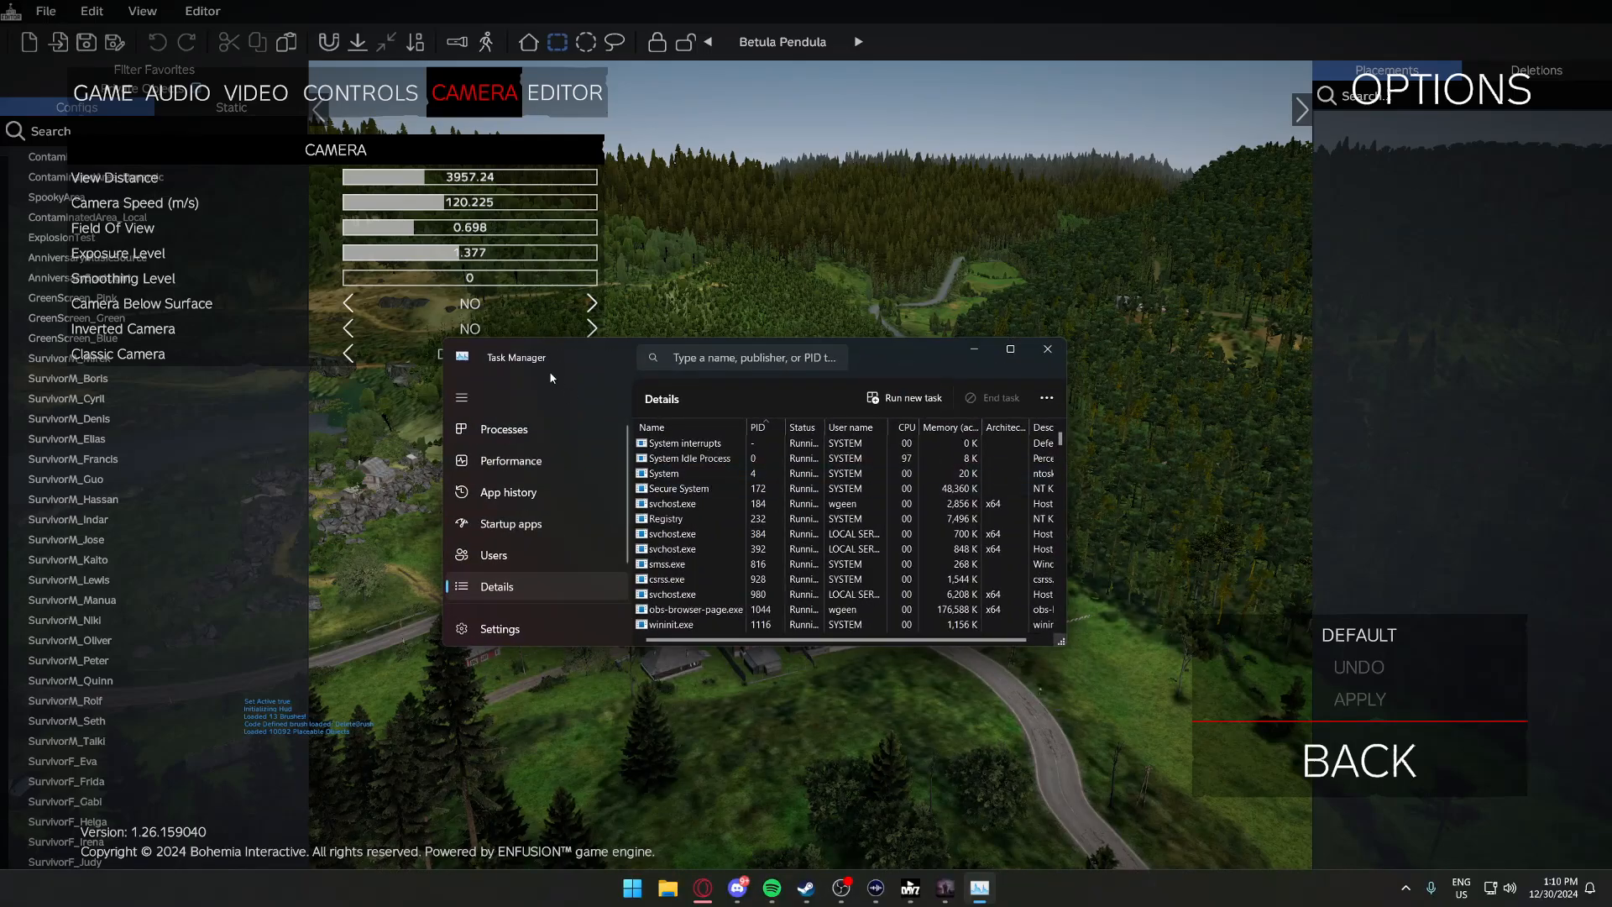
{"action": "type", "text": "dayz"}
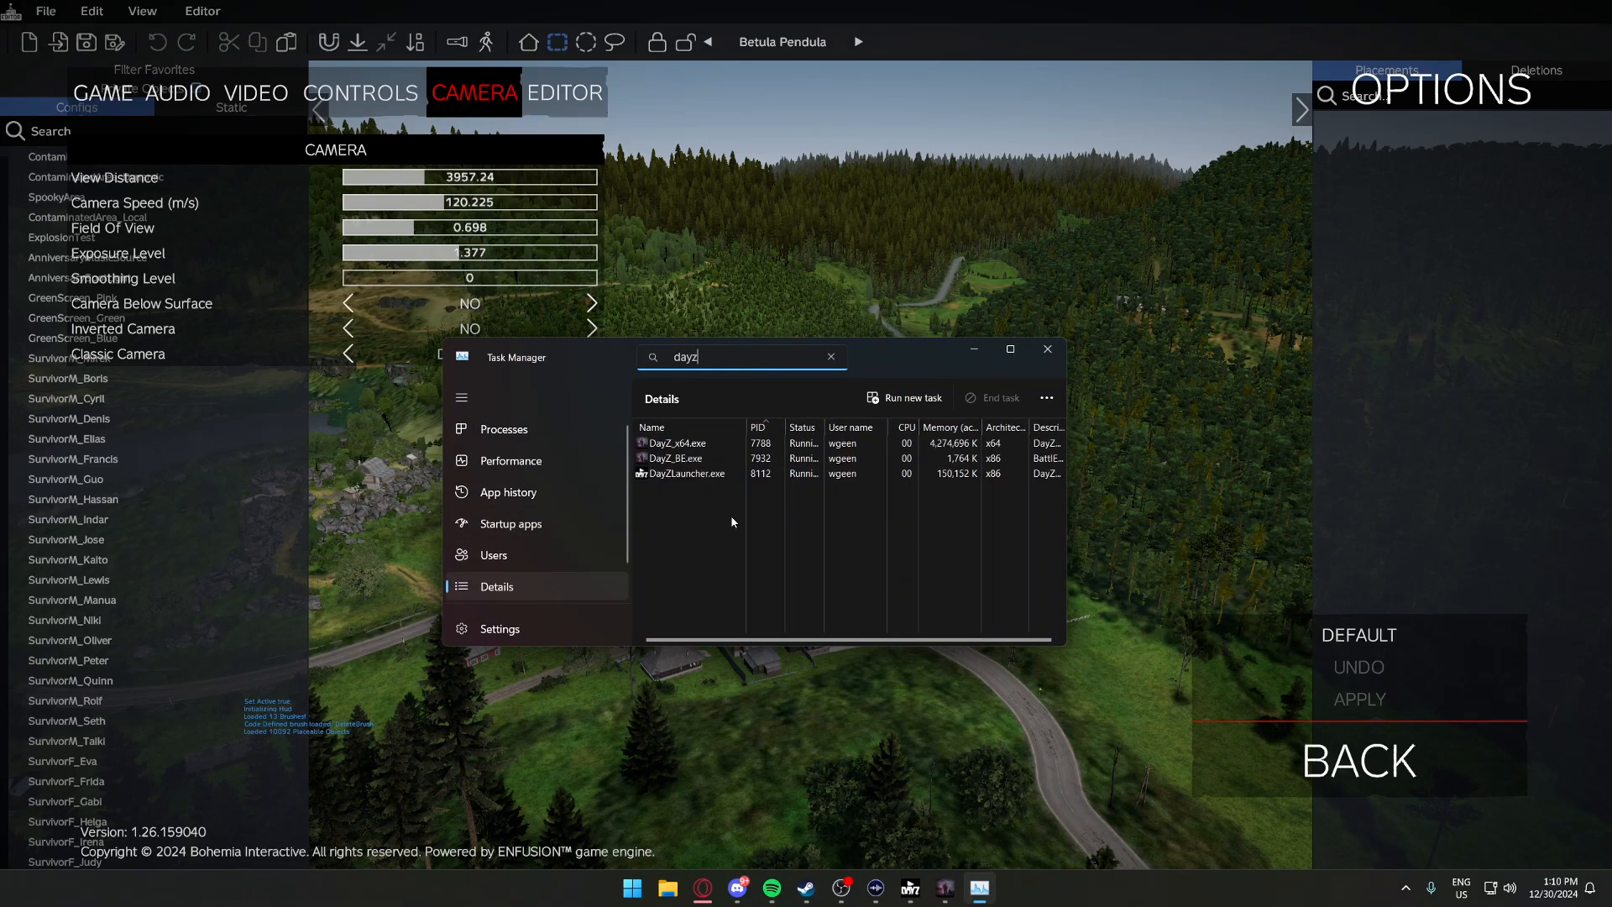
{"action": "right_click", "coordinate": [705, 450]}
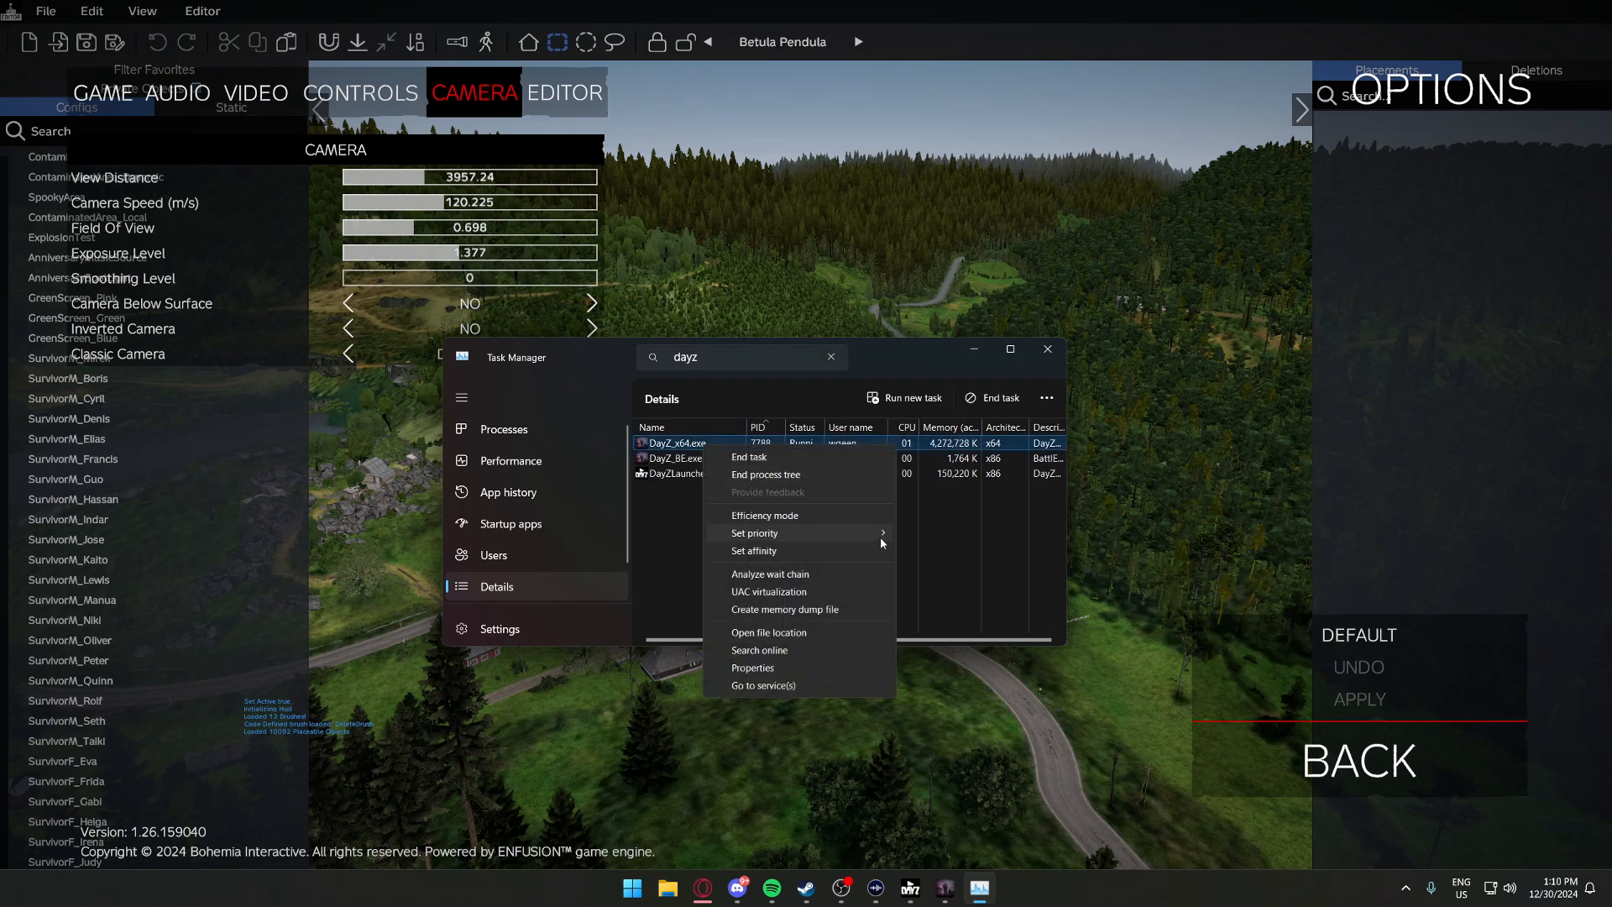
{"action": "mouse_move", "coordinate": [880, 537]}
{"action": "left_click", "coordinate": [965, 552]}
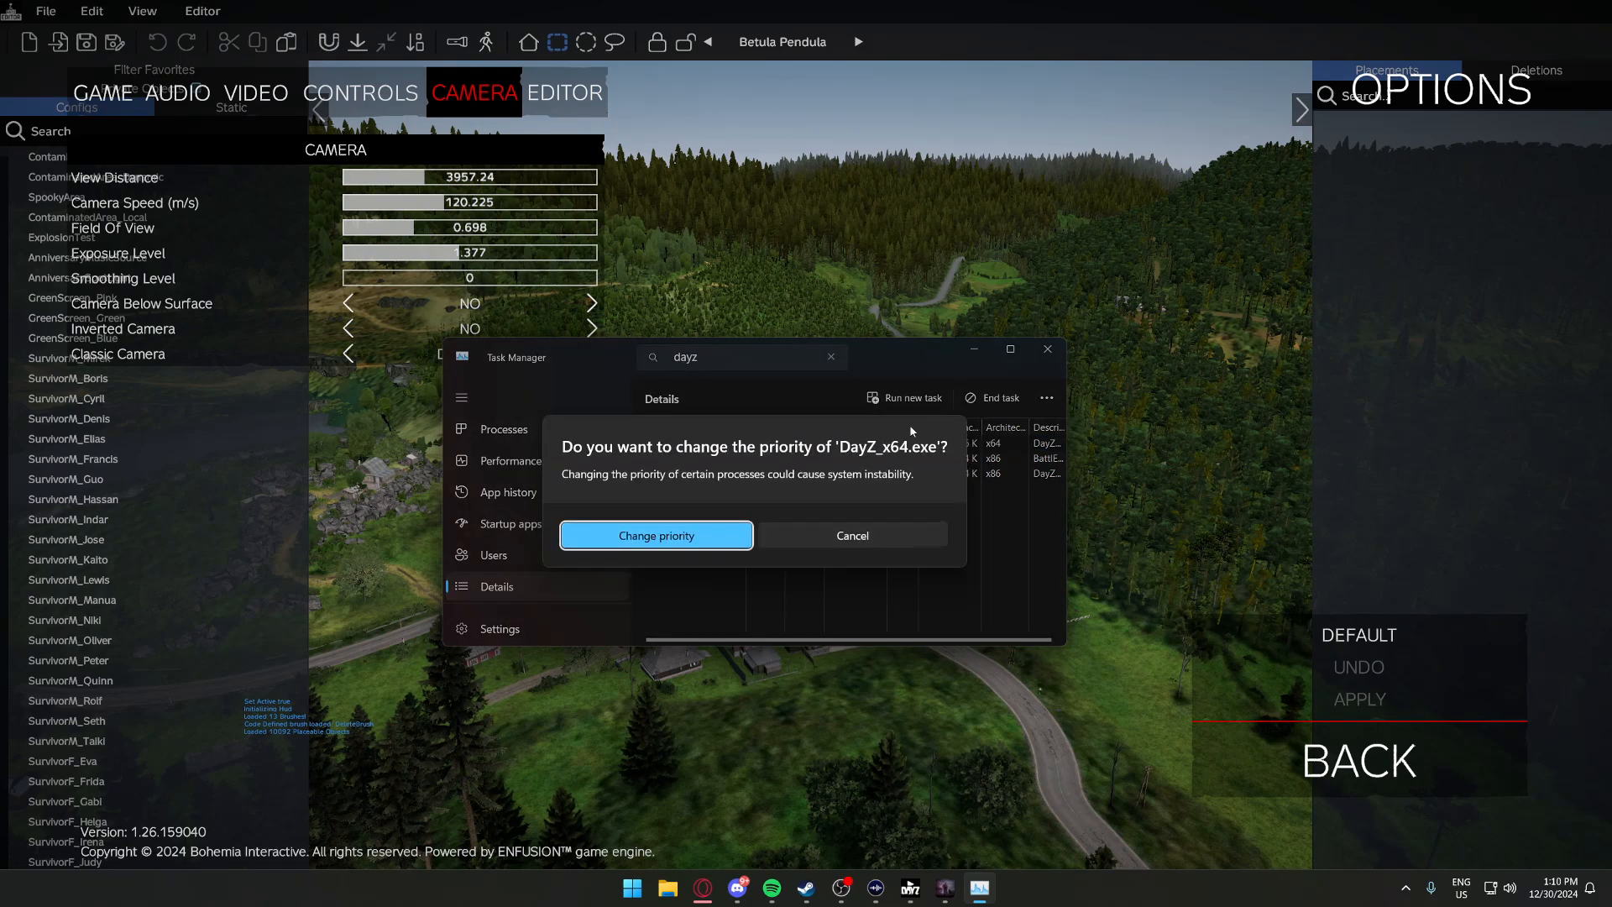
{"action": "left_click", "coordinate": [688, 531]}
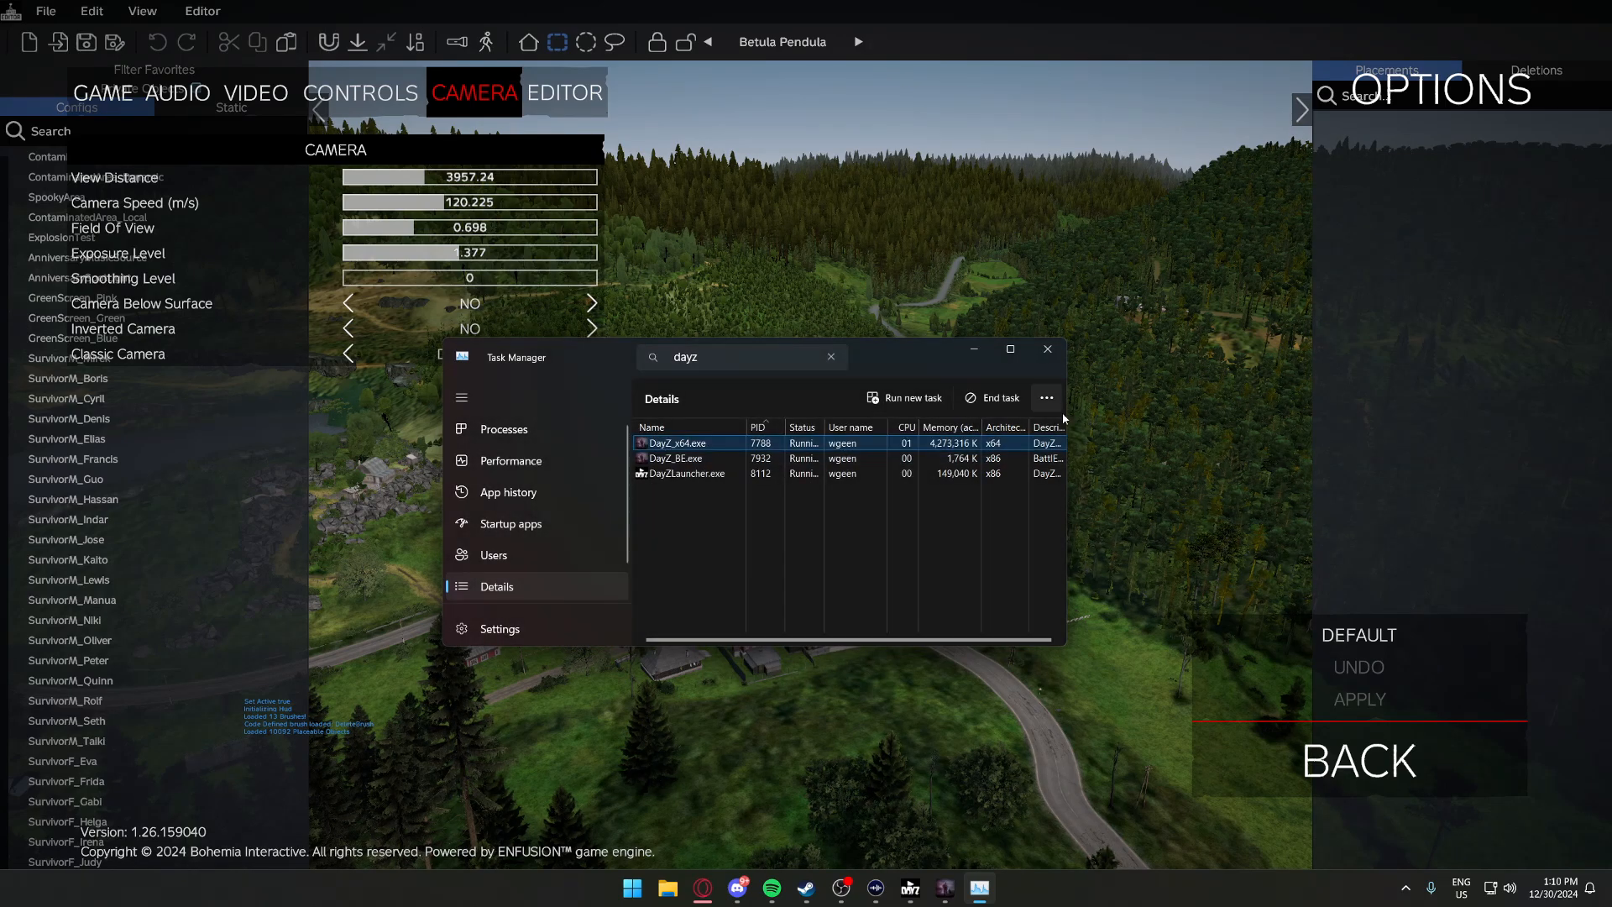
{"action": "left_click", "coordinate": [1054, 359]}
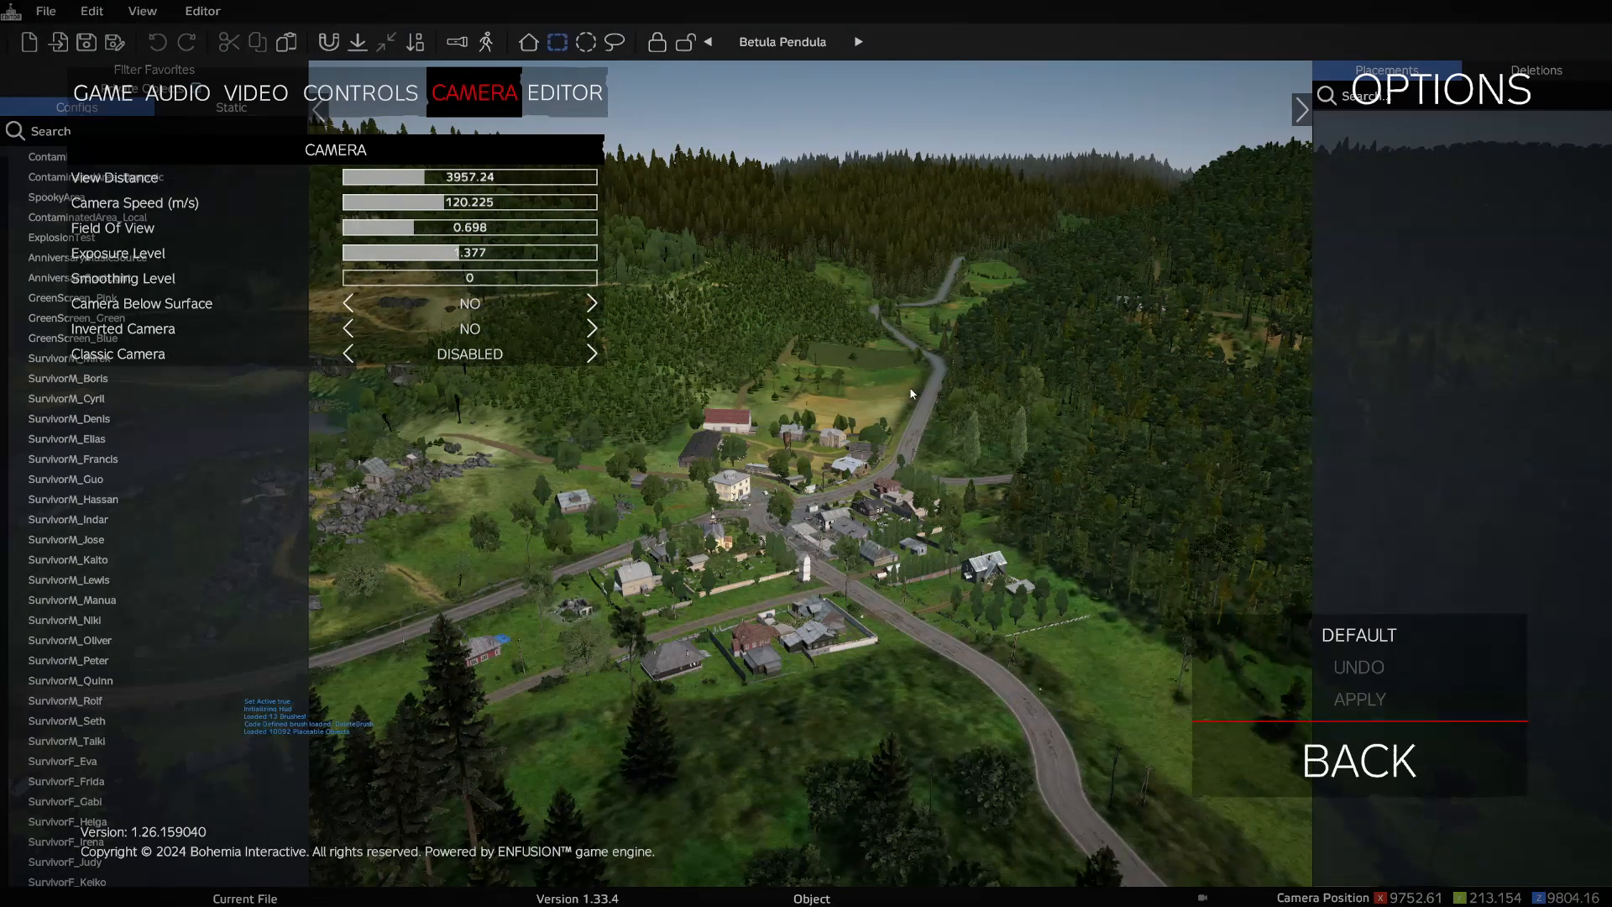
- Leave the options and fly the camera from above Borosh past the lake down to the road outside the village
{"action": "left_click", "coordinate": [1338, 730]}
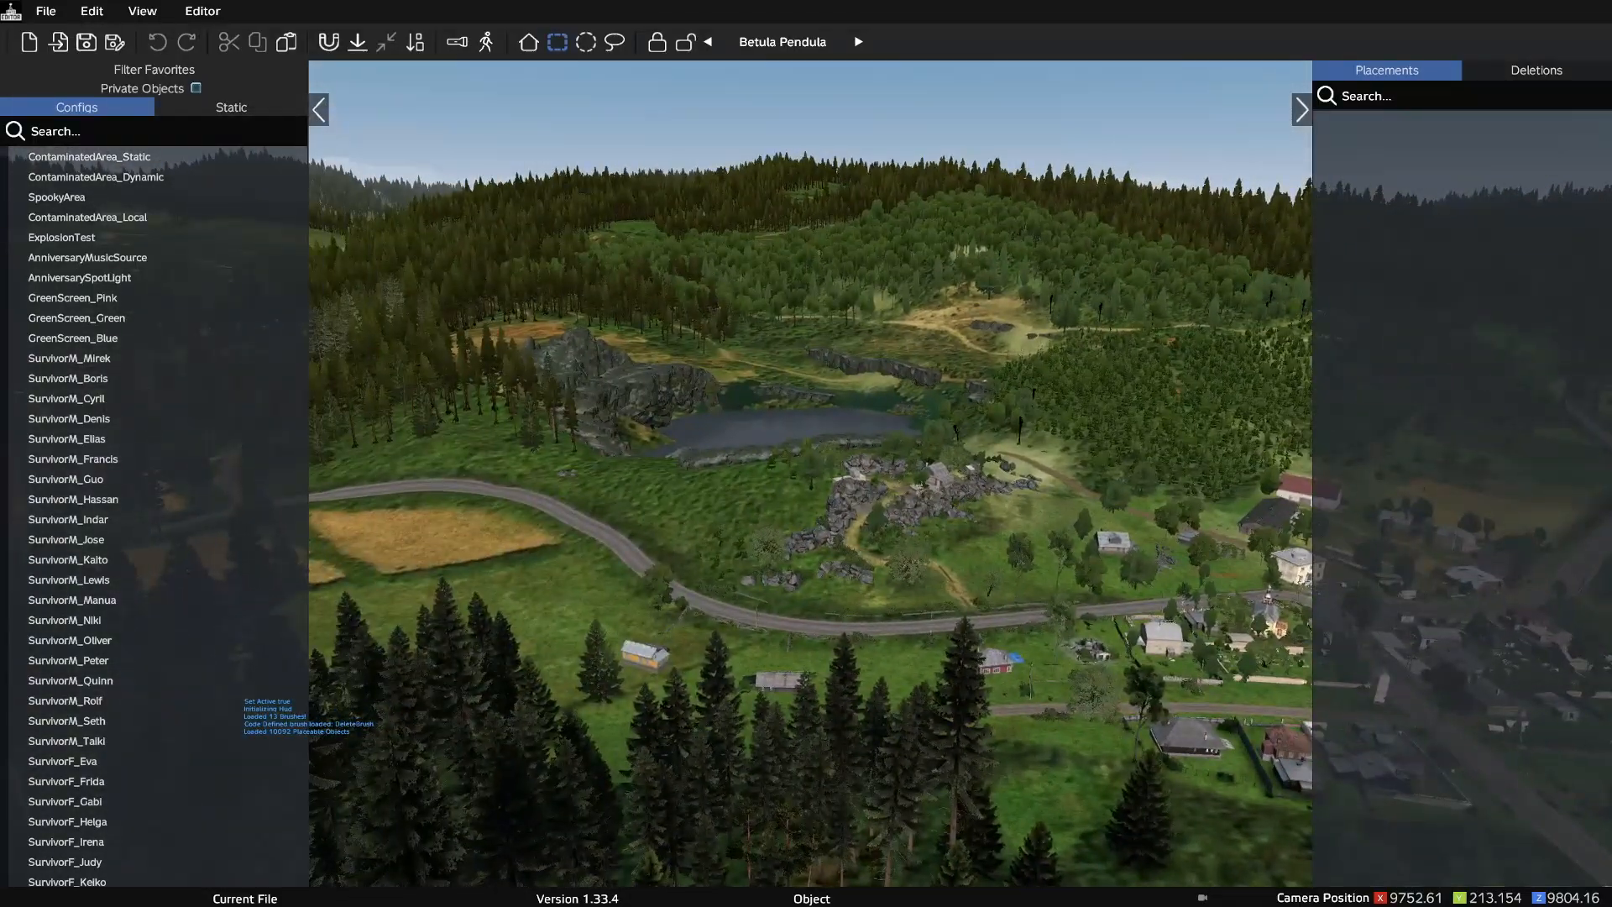
{"action": "left_click_drag", "start_coordinate": [839, 386], "coordinate": [25, 420]}
{"action": "key", "text": "s"}
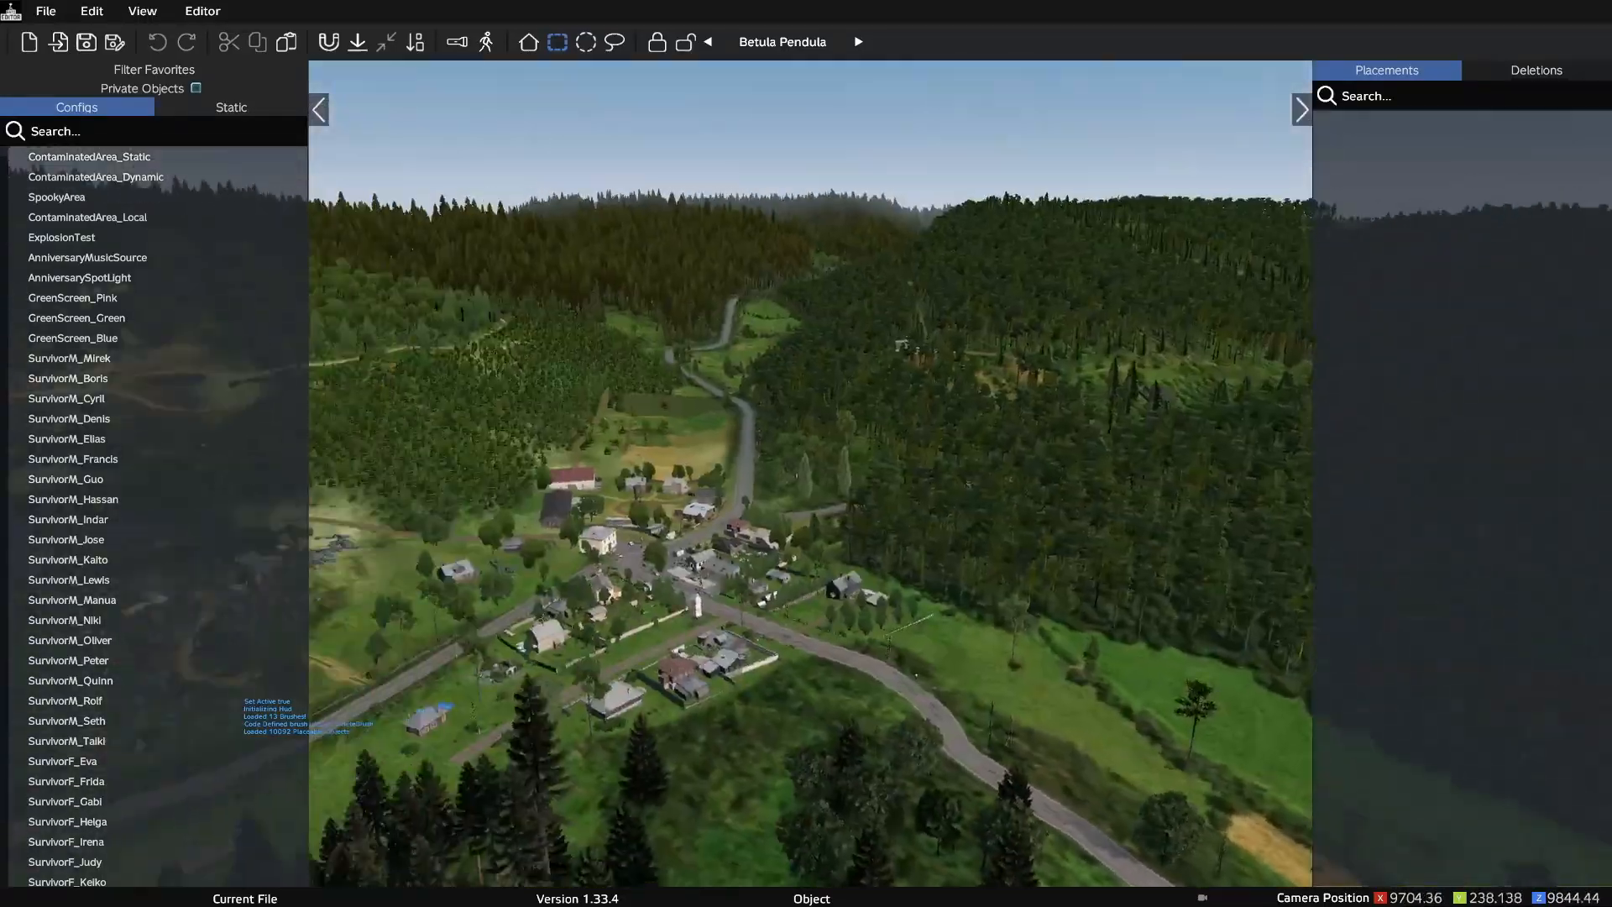
{"action": "key", "text": "a"}
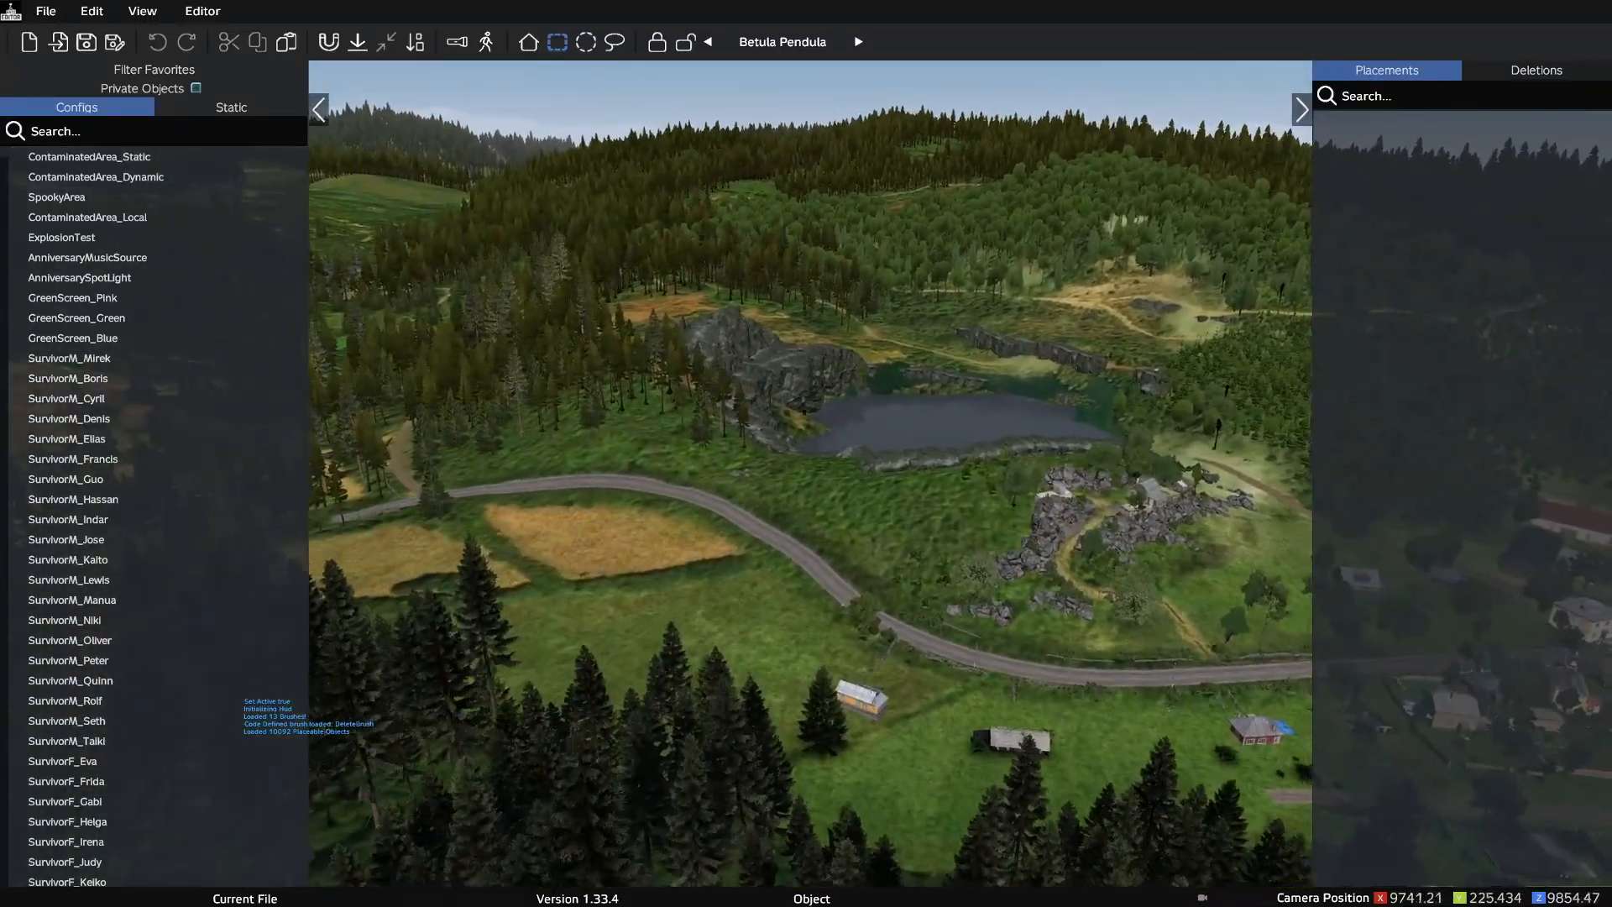
{"action": "key", "text": "w"}
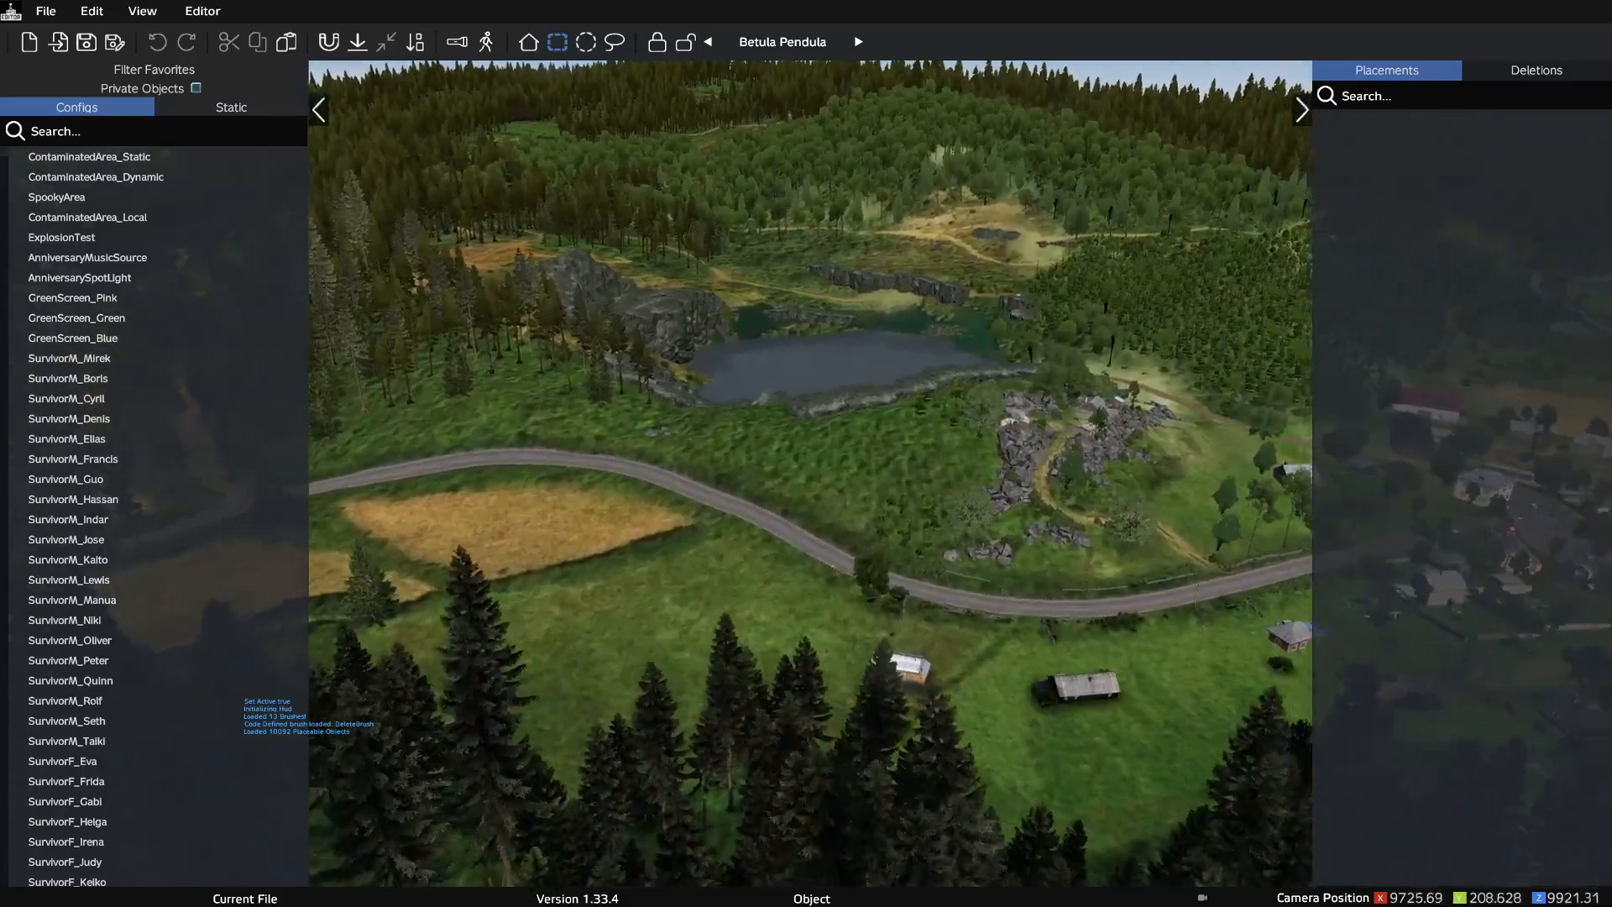
{"action": "key", "text": "w"}
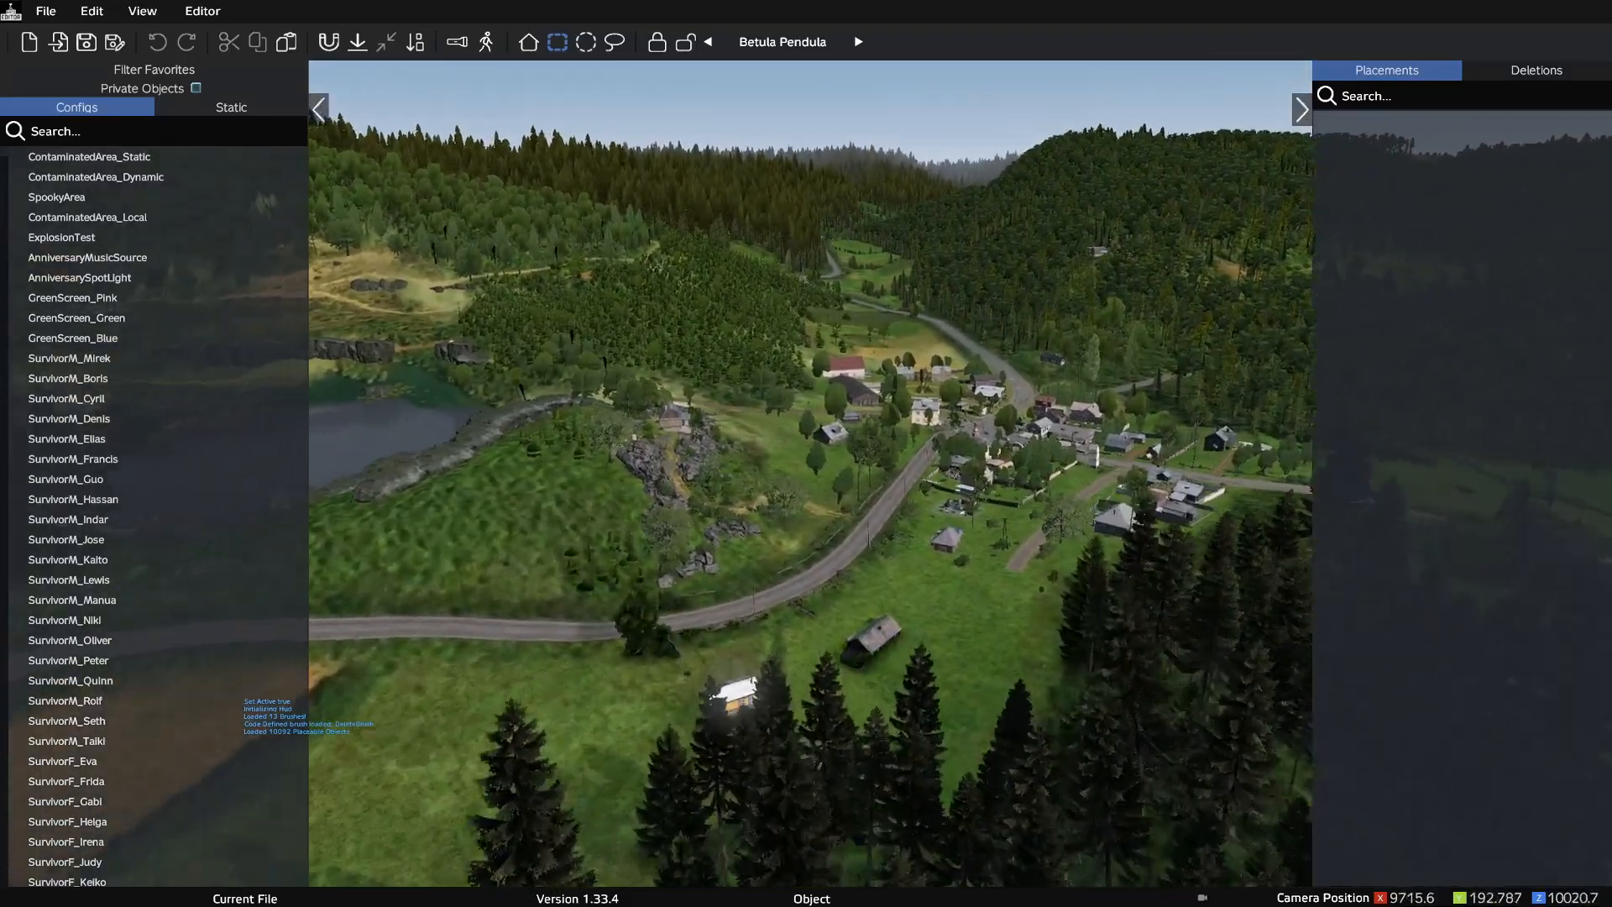
{"action": "key", "text": "w"}
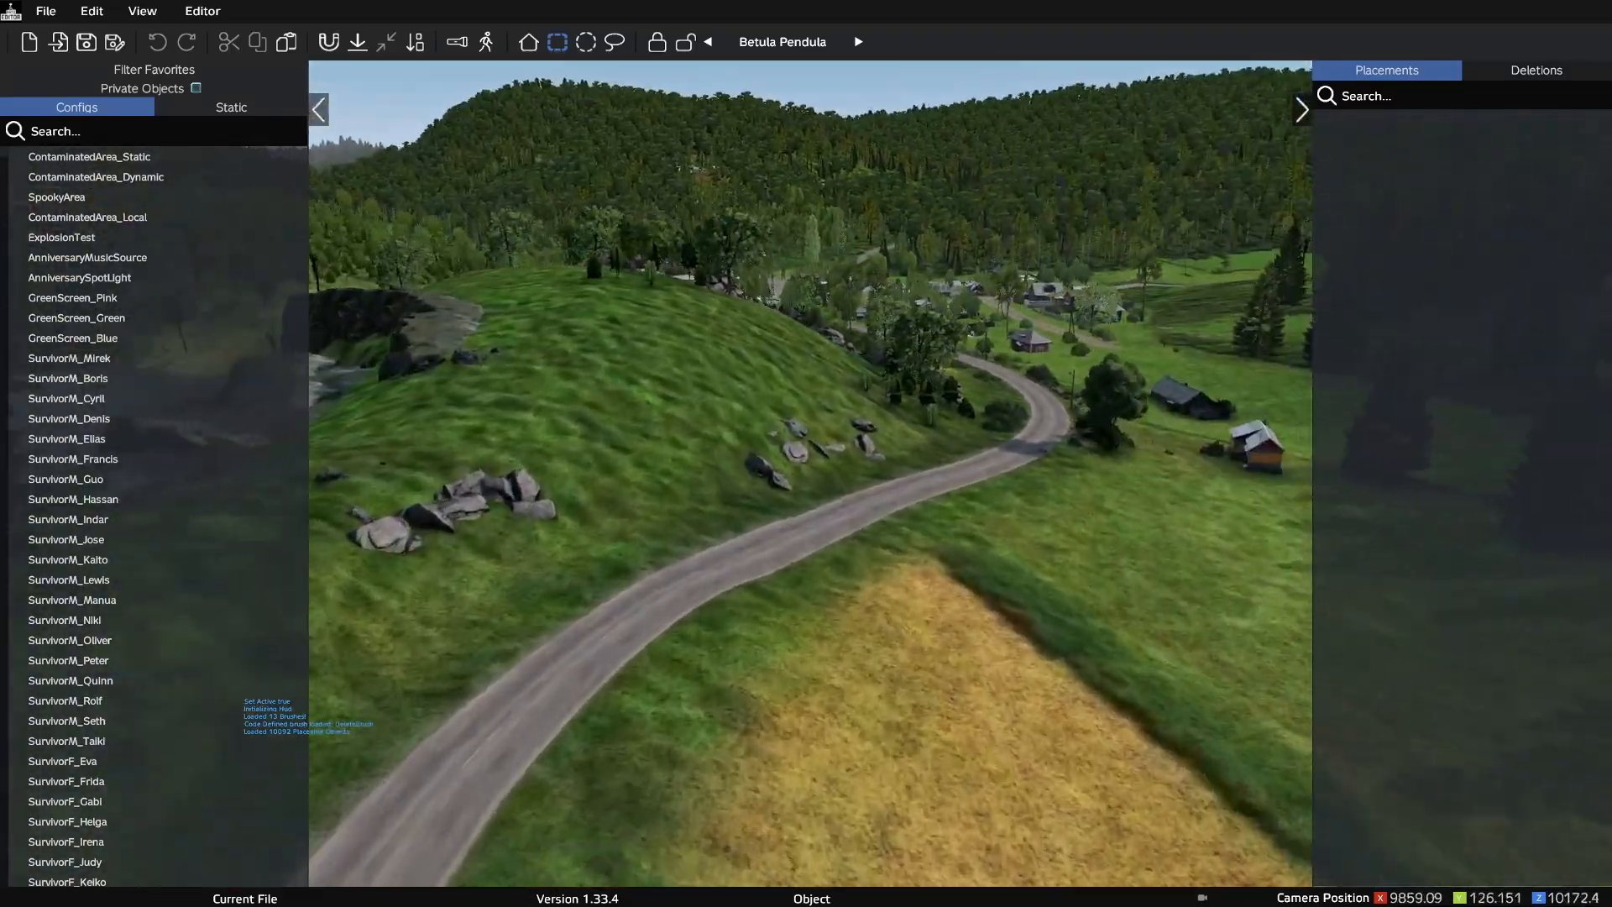
{"action": "key", "text": "d"}
{"action": "key", "text": "w"}
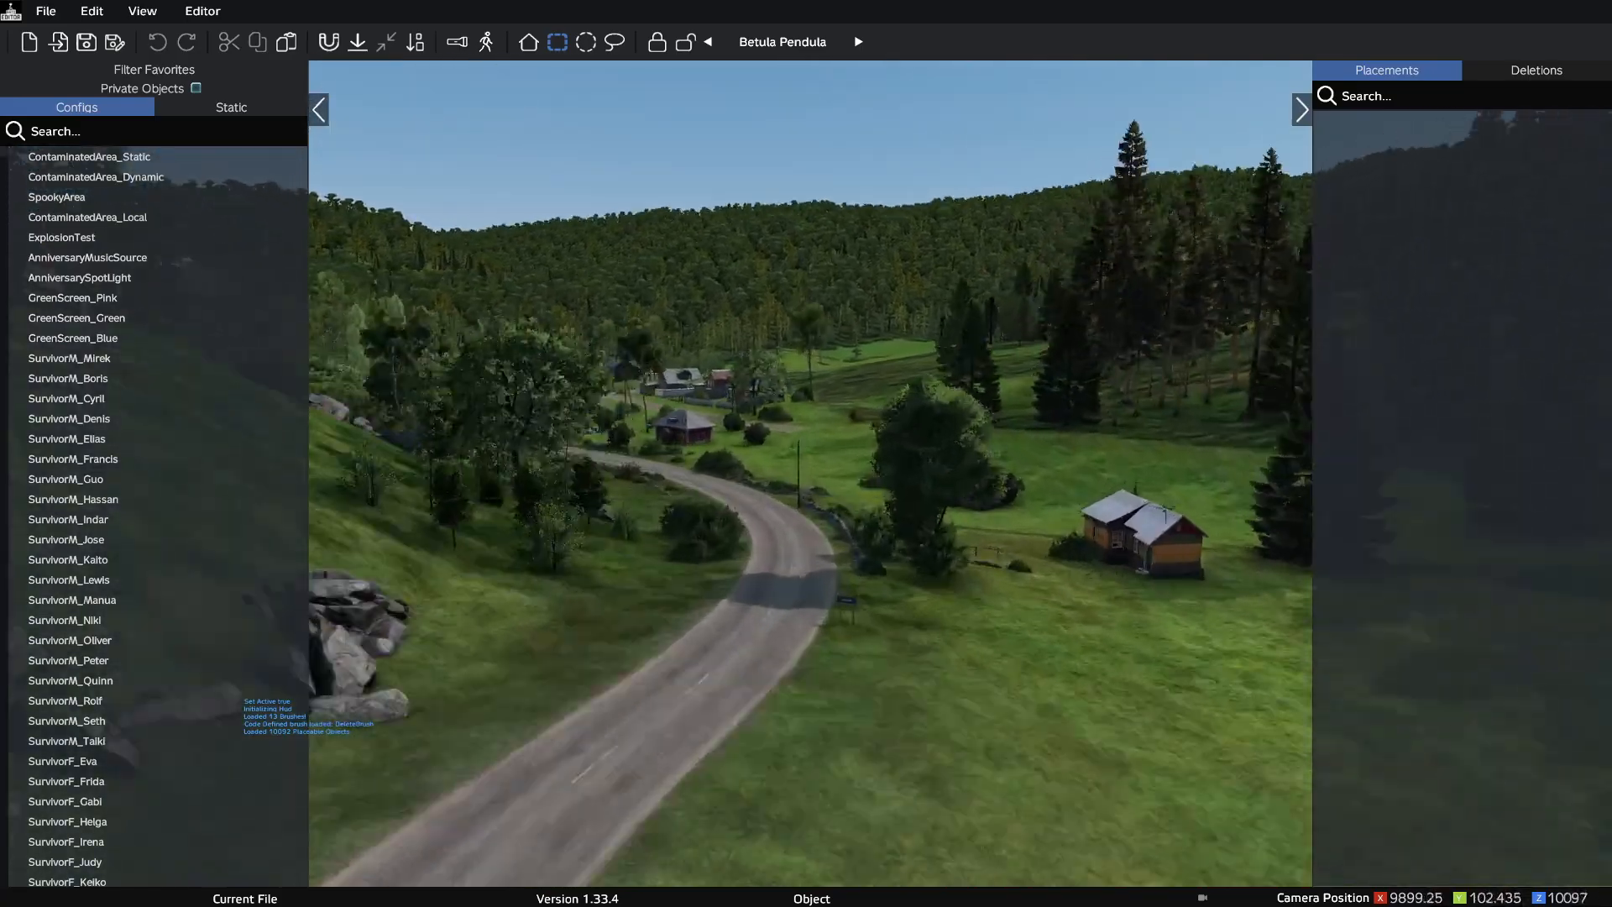
- Move the camera repeatedly backward and forward above the road beside the yellow field to judge its speed
{"action": "key", "text": "s"}
{"action": "key", "text": "s"}
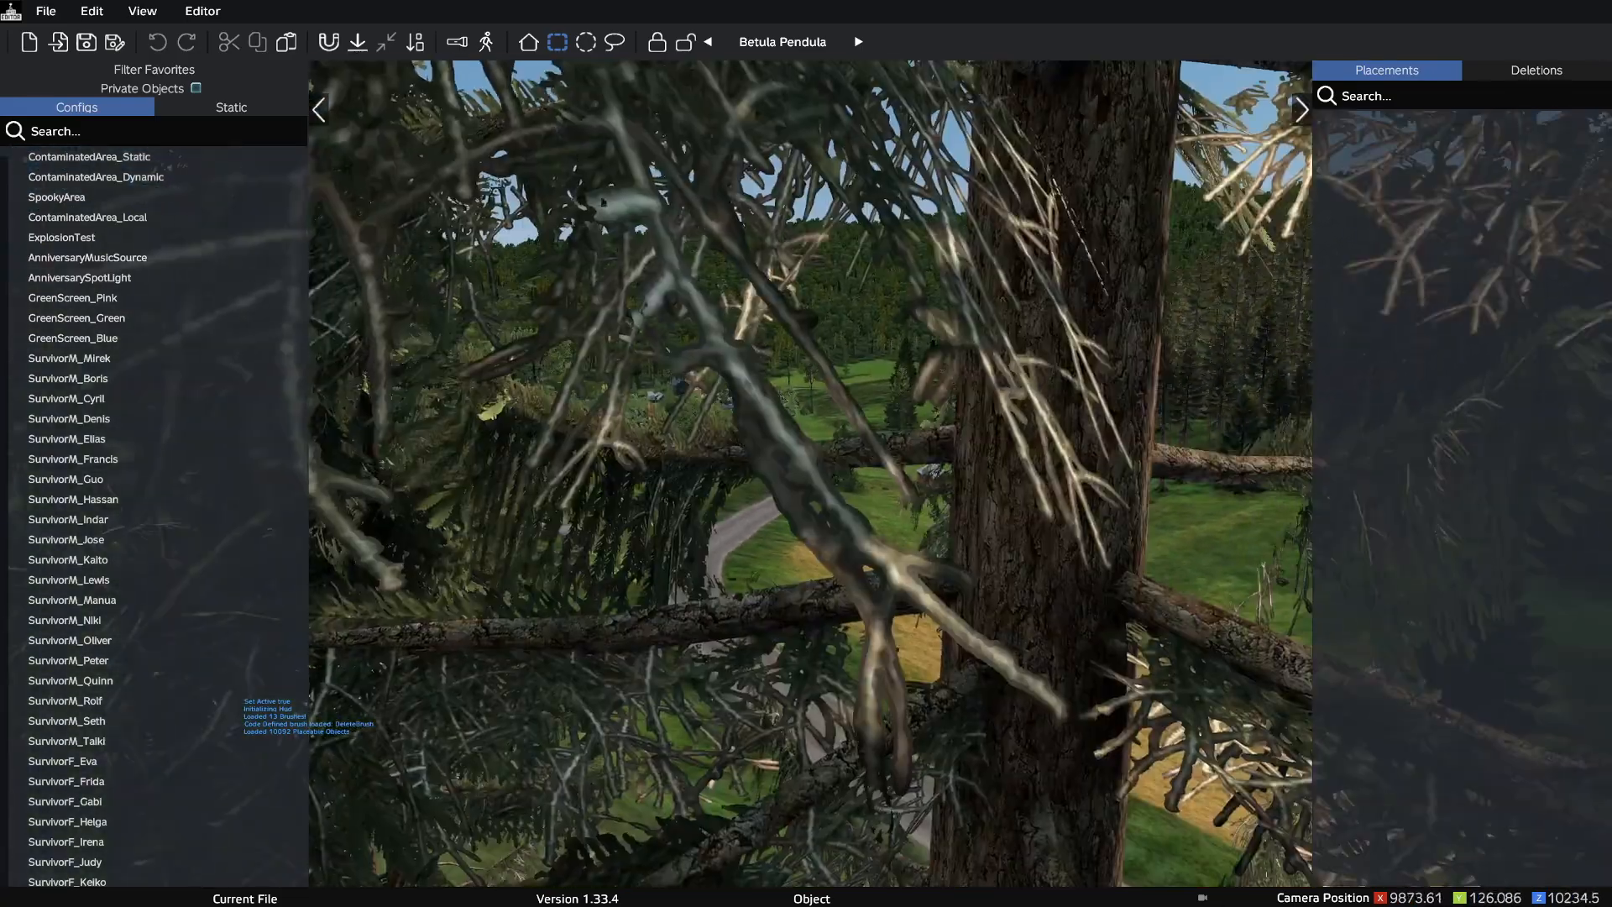
{"action": "key", "text": "w"}
{"action": "key", "text": "s"}
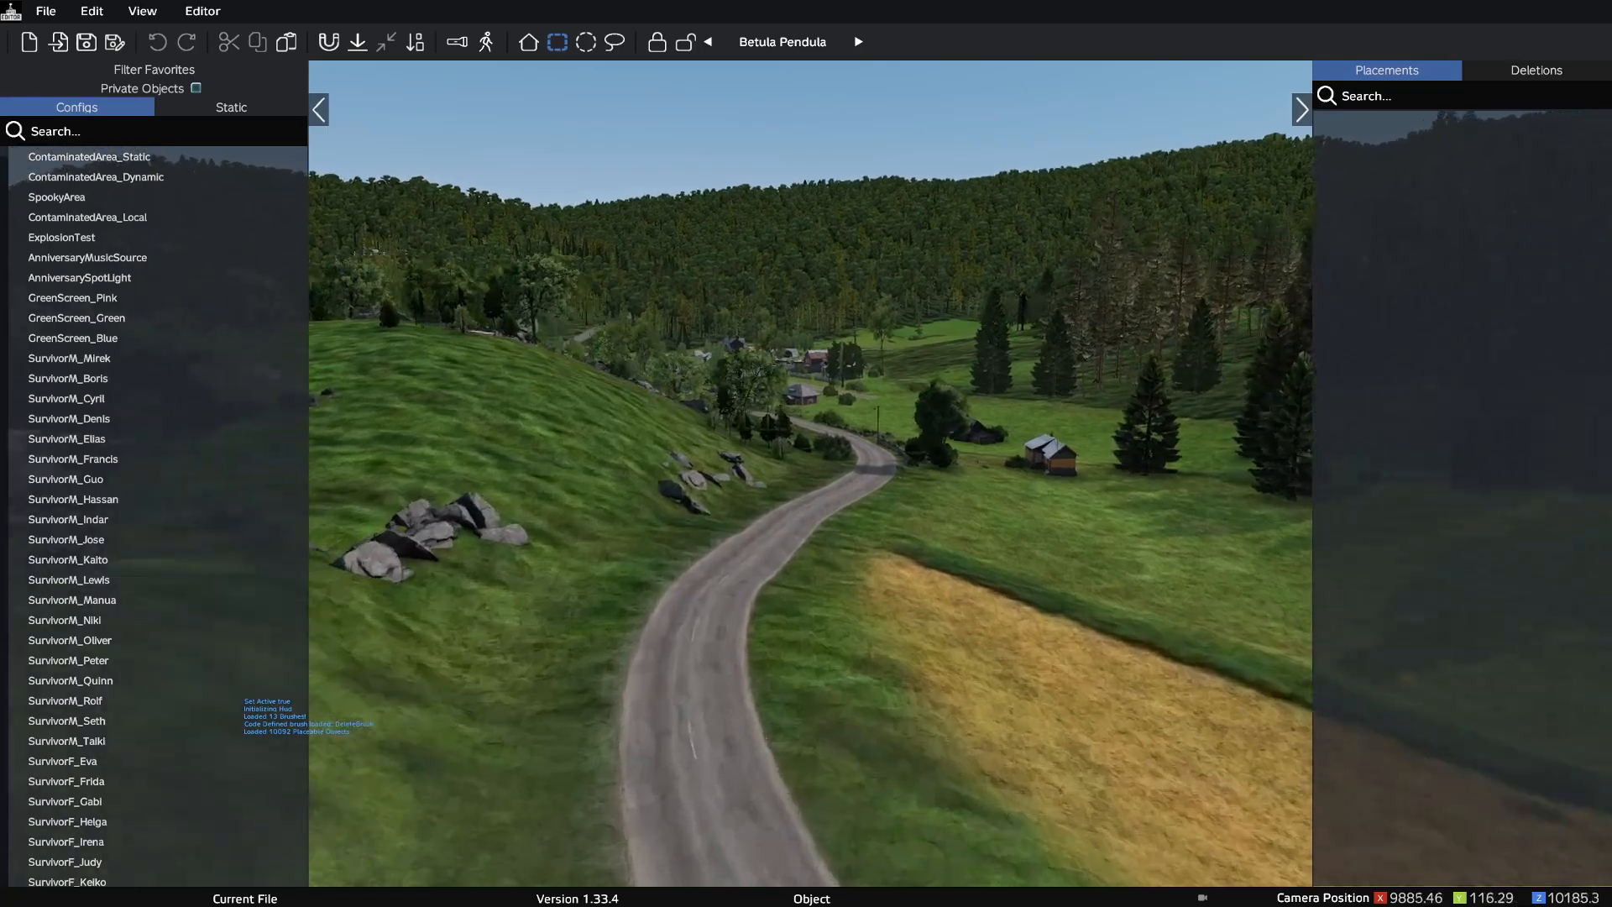
{"action": "key", "text": "w"}
{"action": "key", "text": "s"}
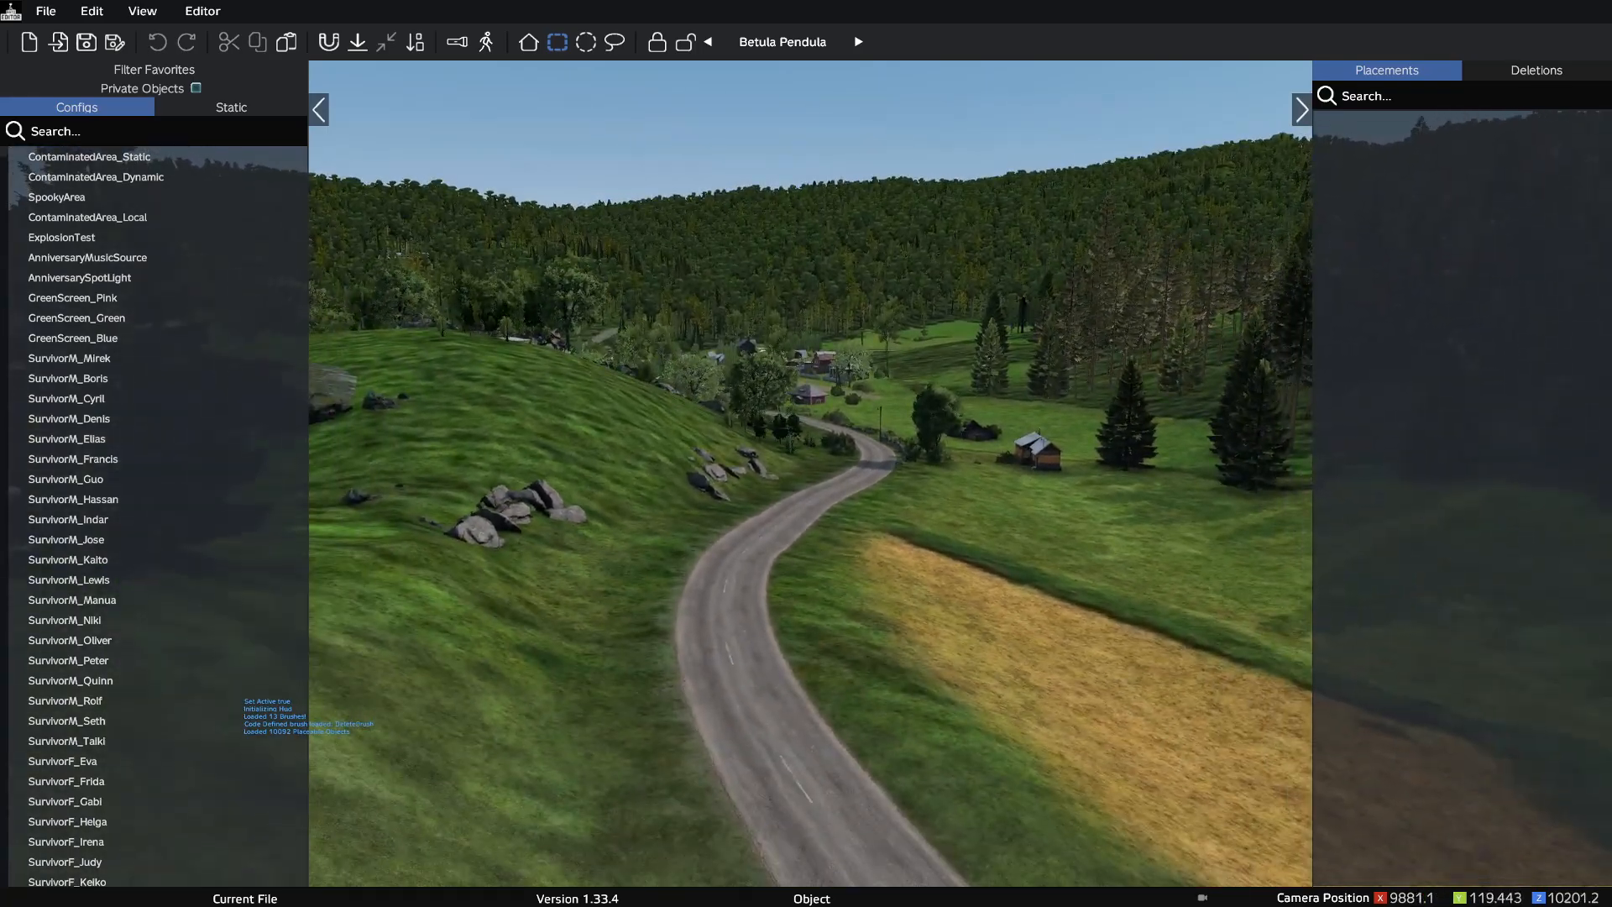
{"action": "key", "text": "w"}
{"action": "key", "text": "s"}
{"action": "key", "text": "w"}
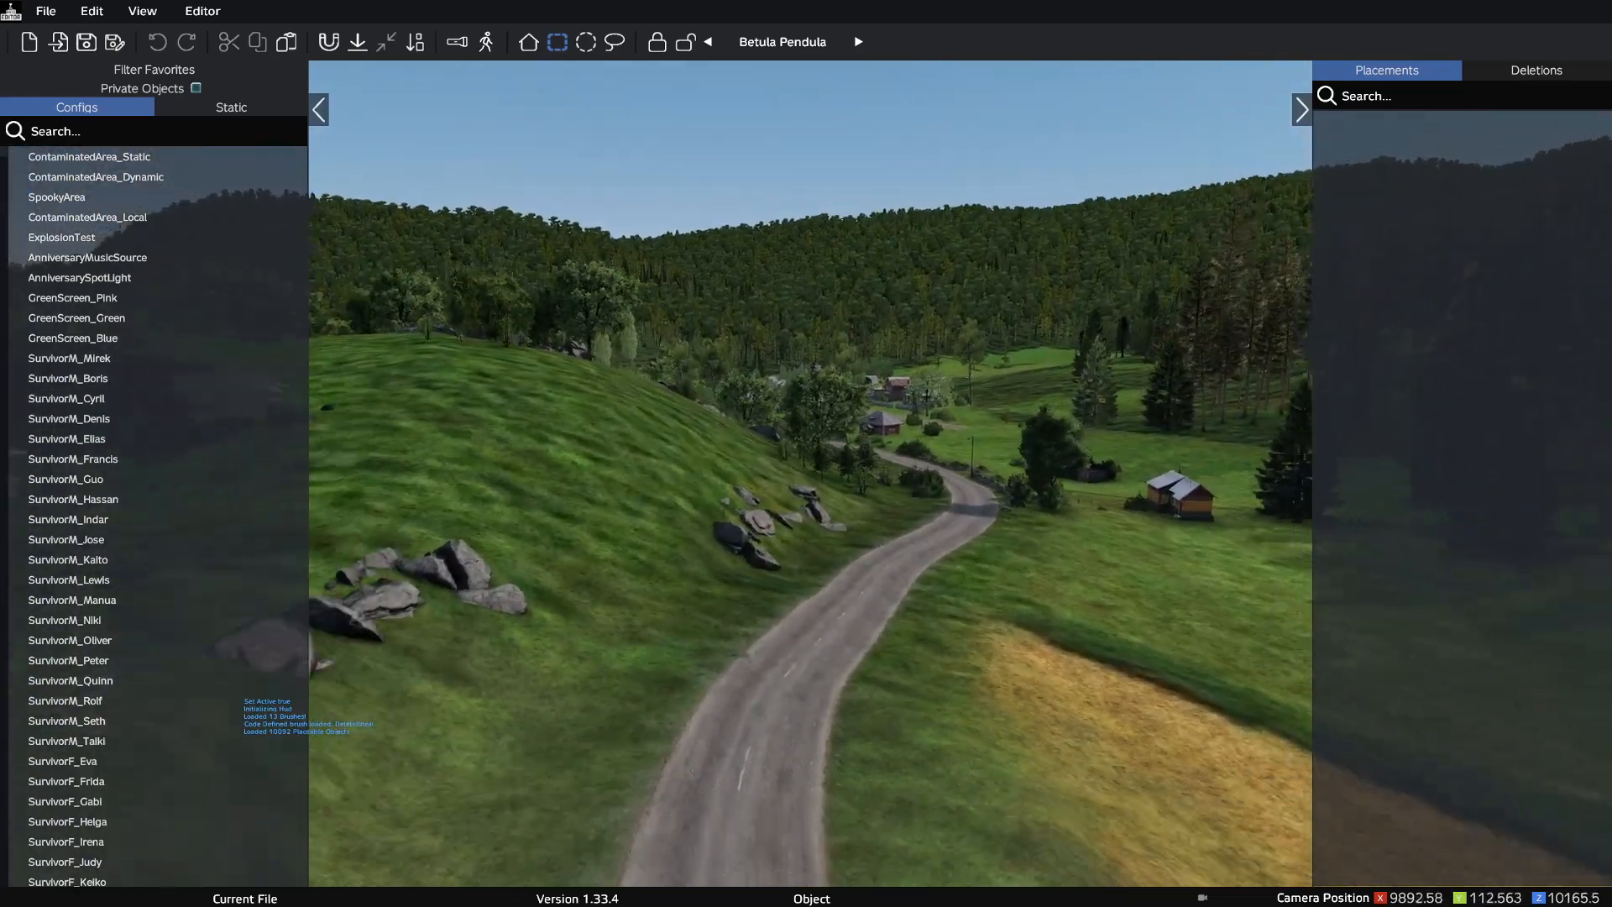
{"action": "key", "text": "s"}
- Set the Camera Speed to 9.97 m/s in the camera options and fly to the grassy slope beside the lake
{"action": "left_click", "coordinate": [179, 12]}
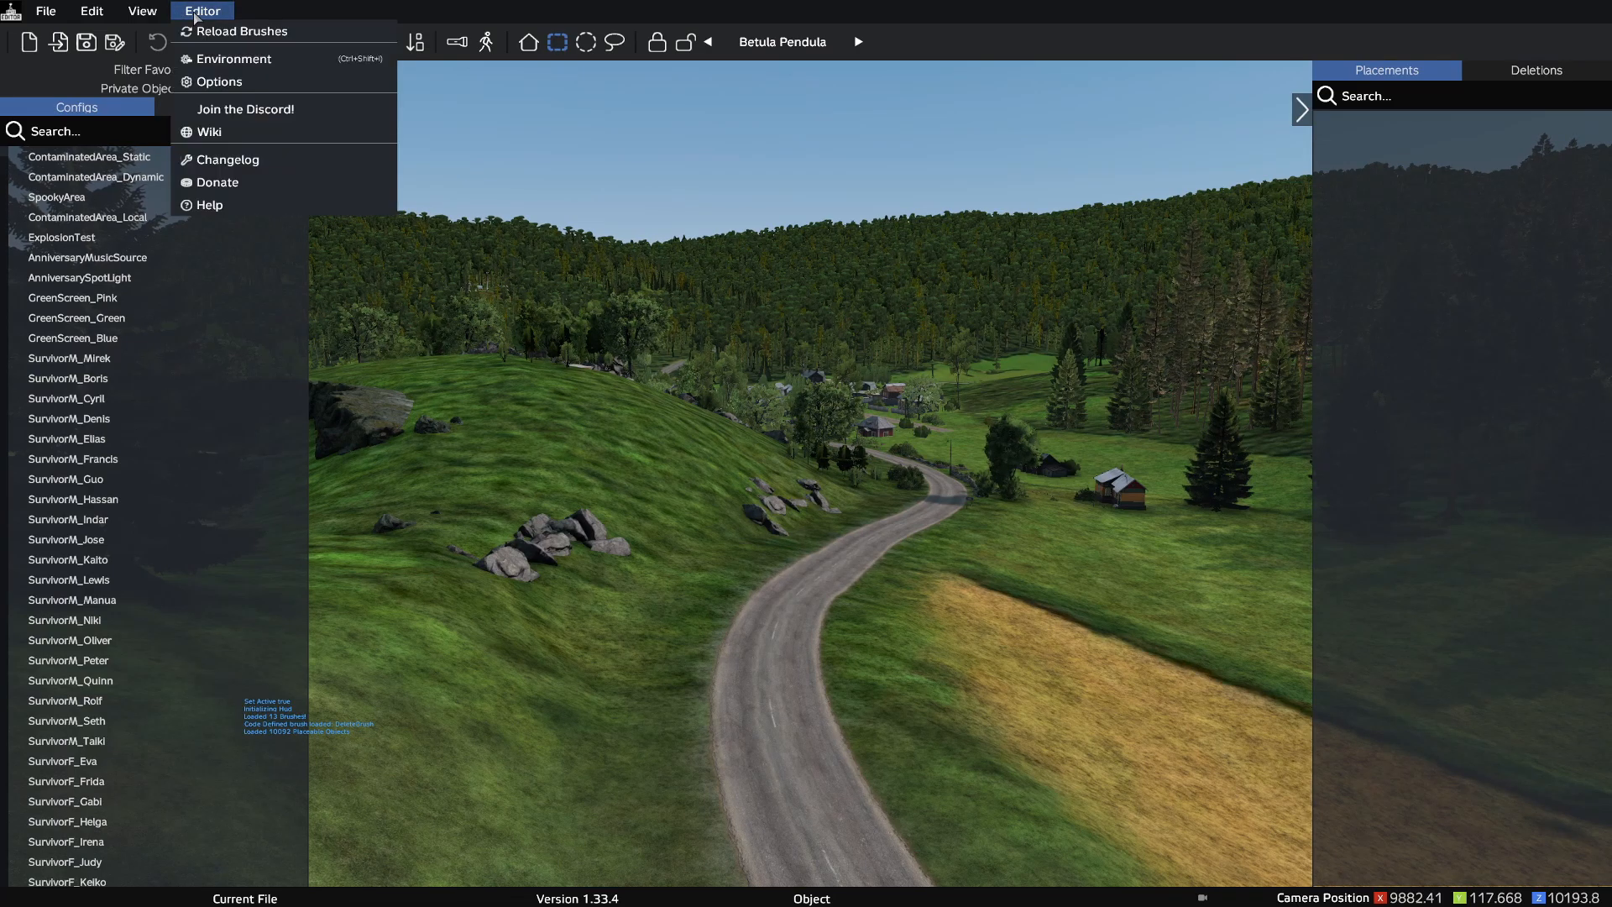
{"action": "left_click", "coordinate": [296, 82]}
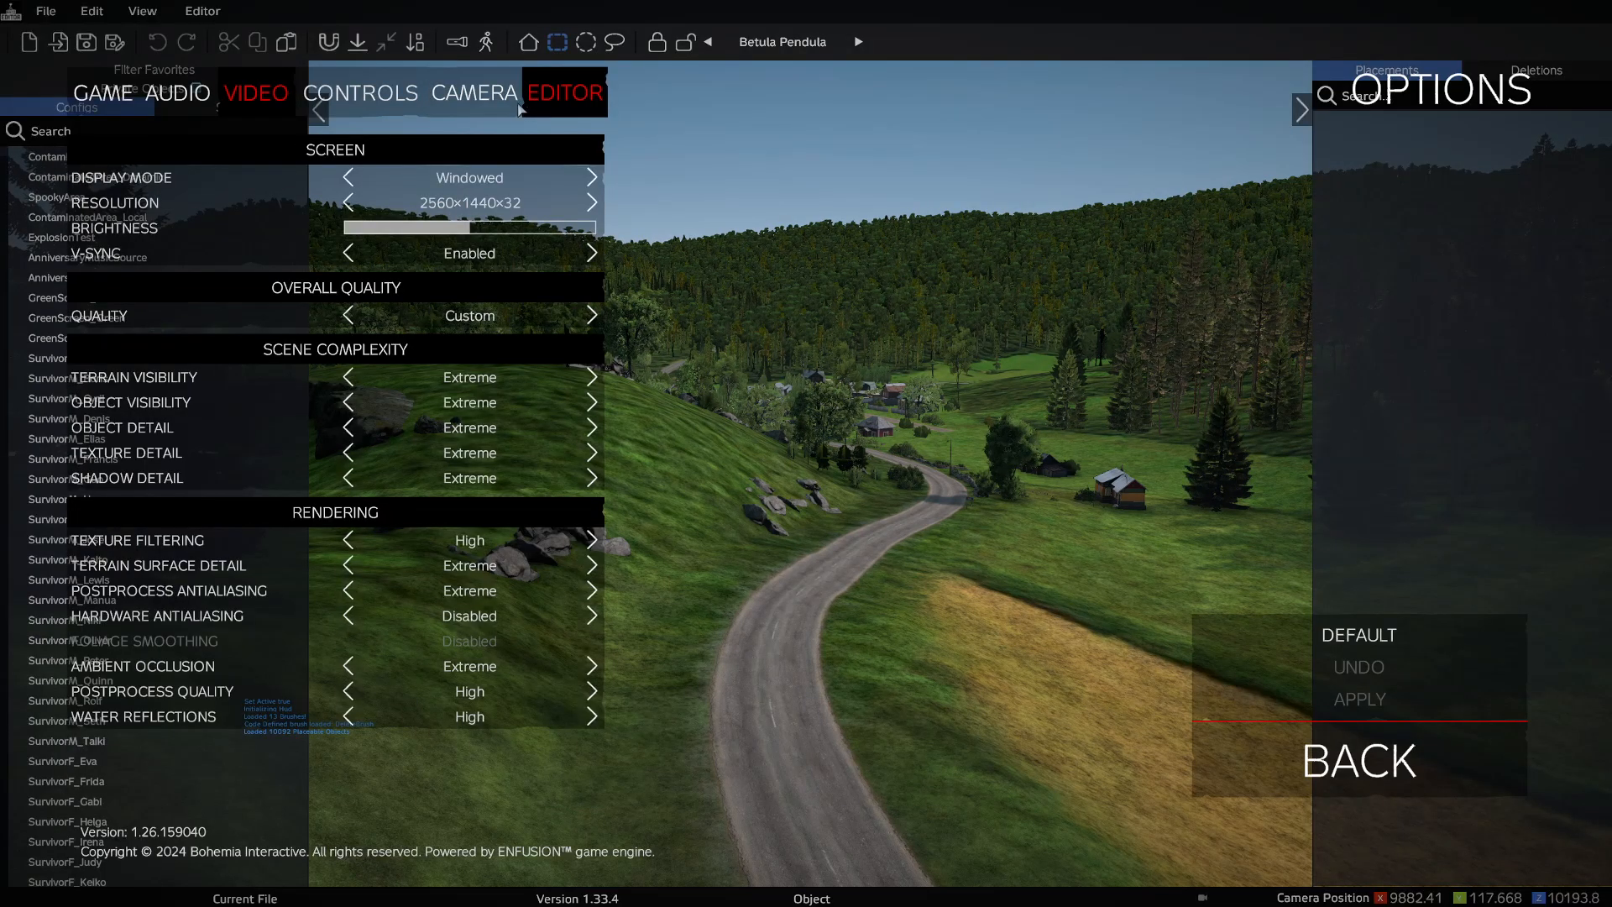
{"action": "left_click", "coordinate": [487, 96]}
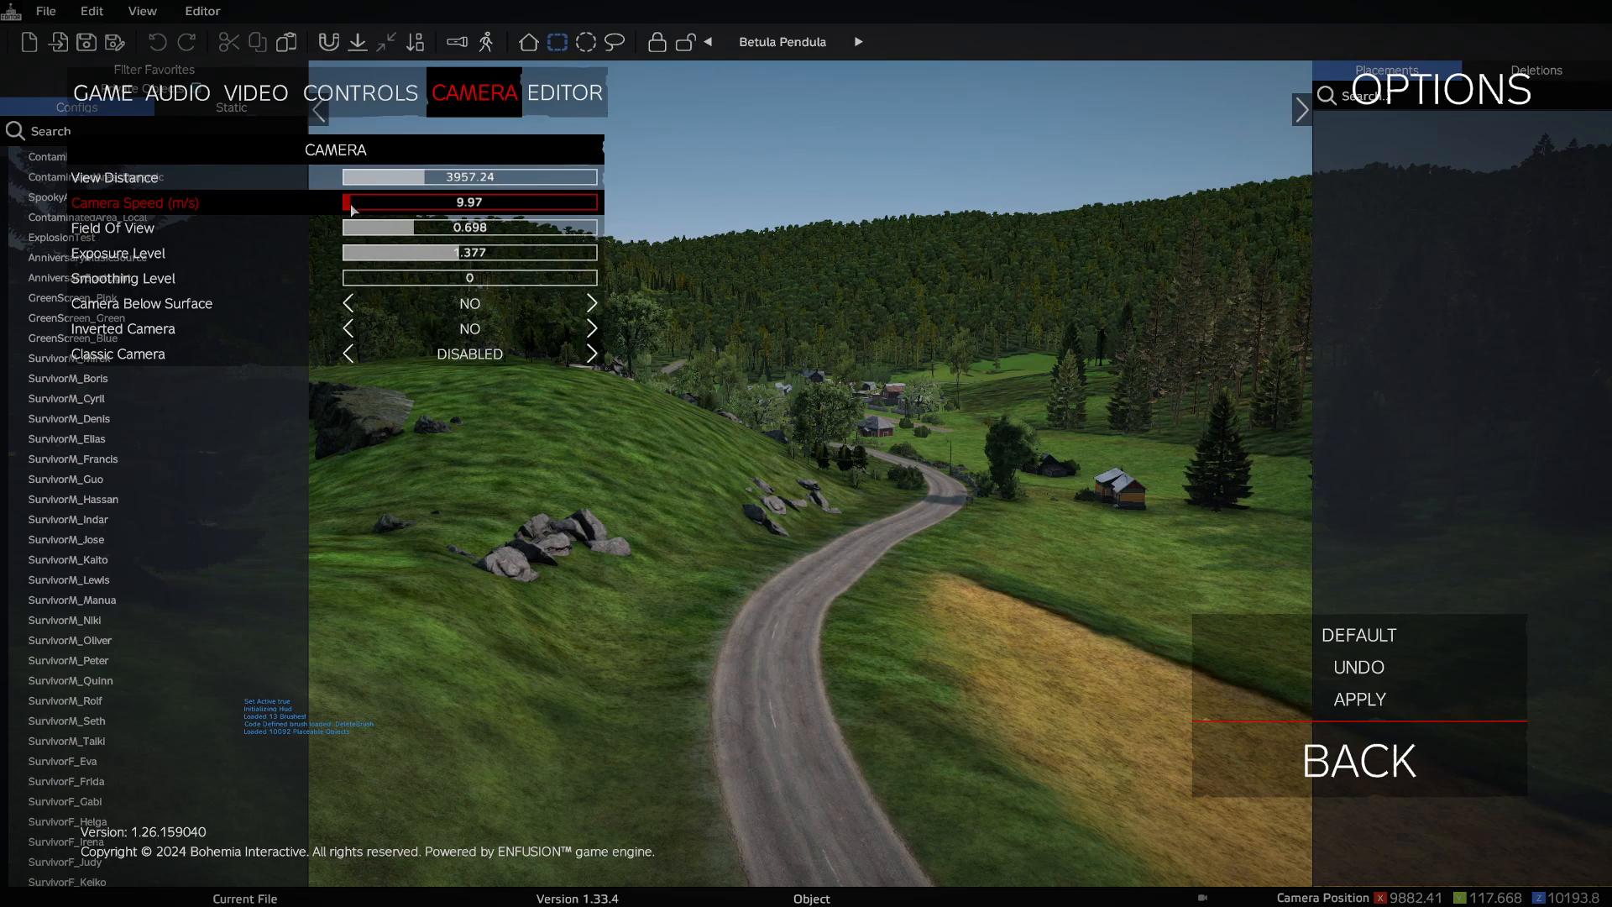
{"action": "left_click", "coordinate": [1407, 761]}
{"action": "key", "text": "w"}
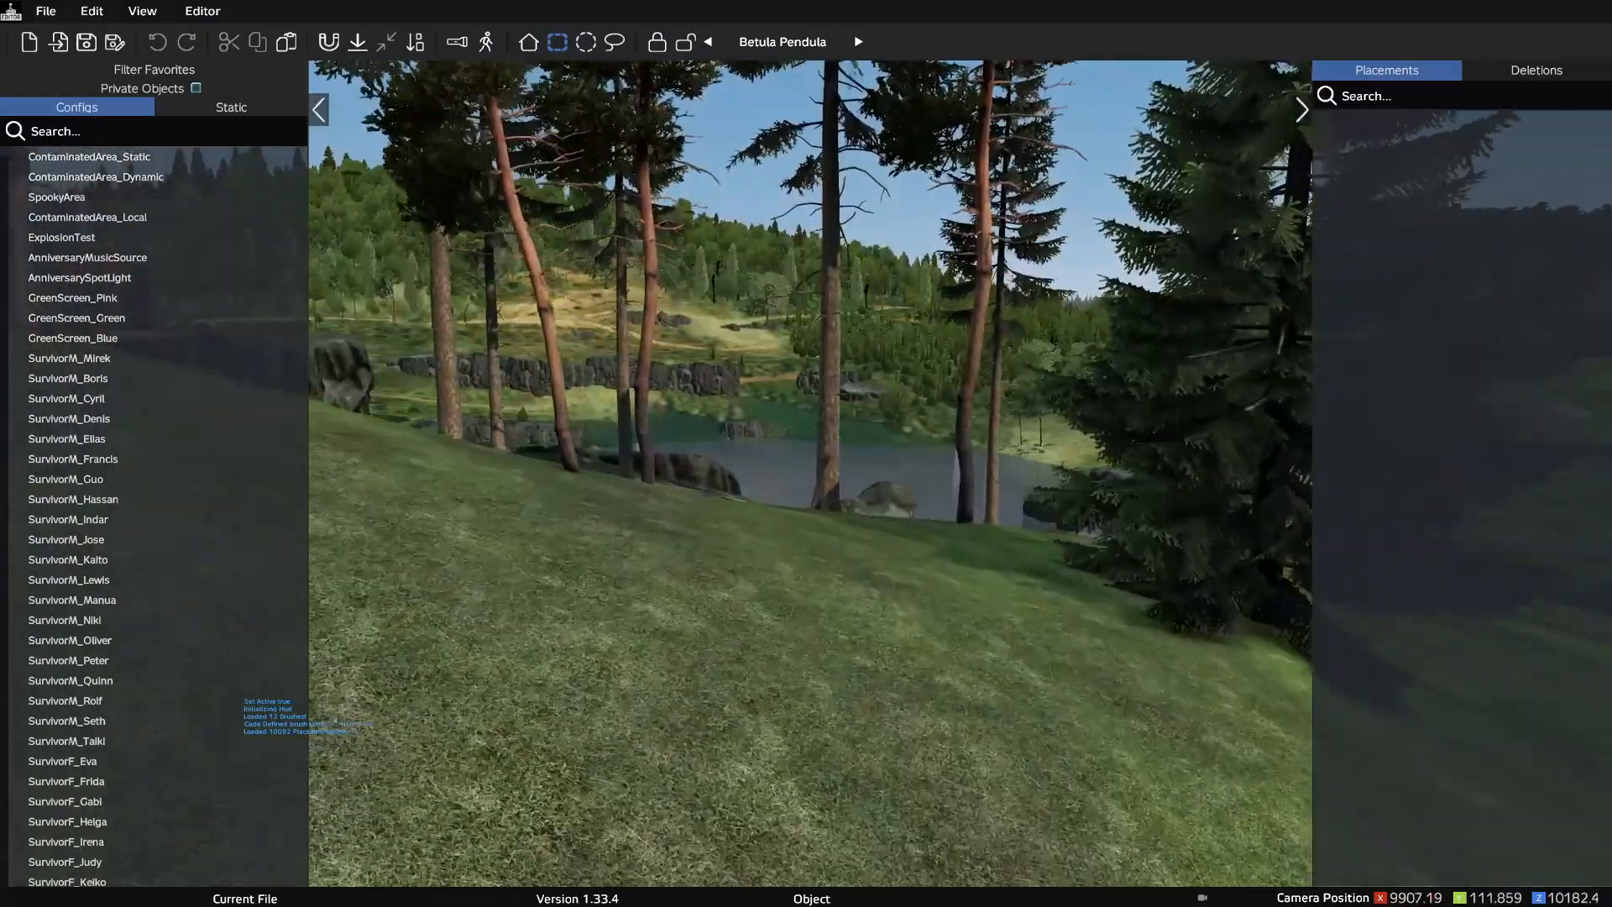
{"action": "key", "text": "a"}
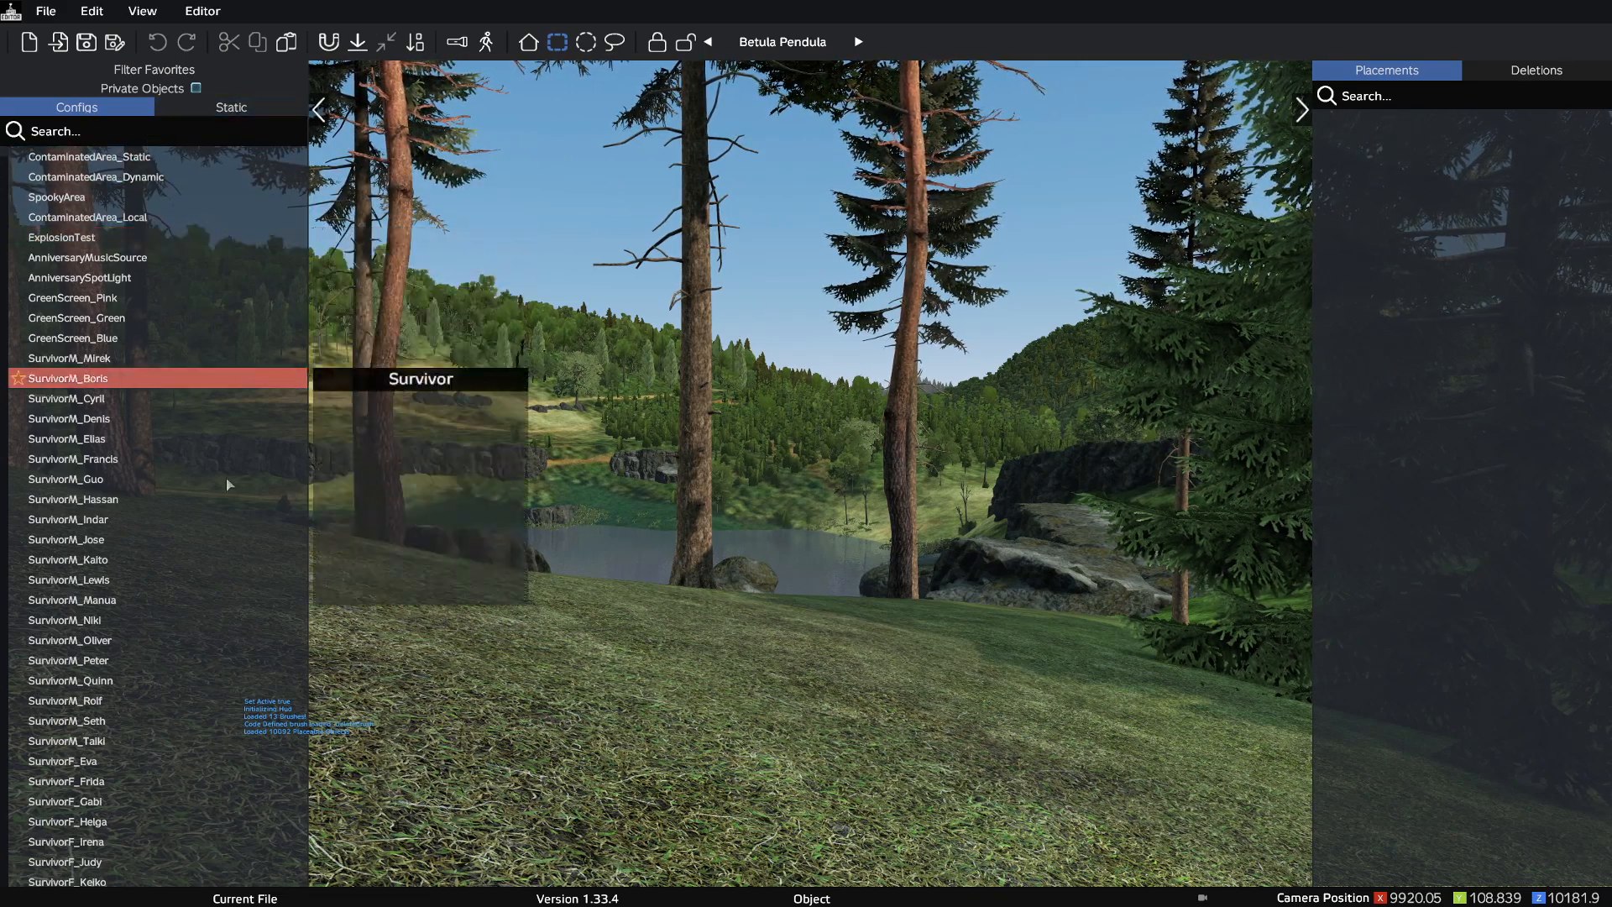
- Search the object configs for "sur" and place SurvivorM_Mirek on the grassy slope in front of the large spruce
{"action": "left_click", "coordinate": [210, 132]}
{"action": "type", "text": "s"}
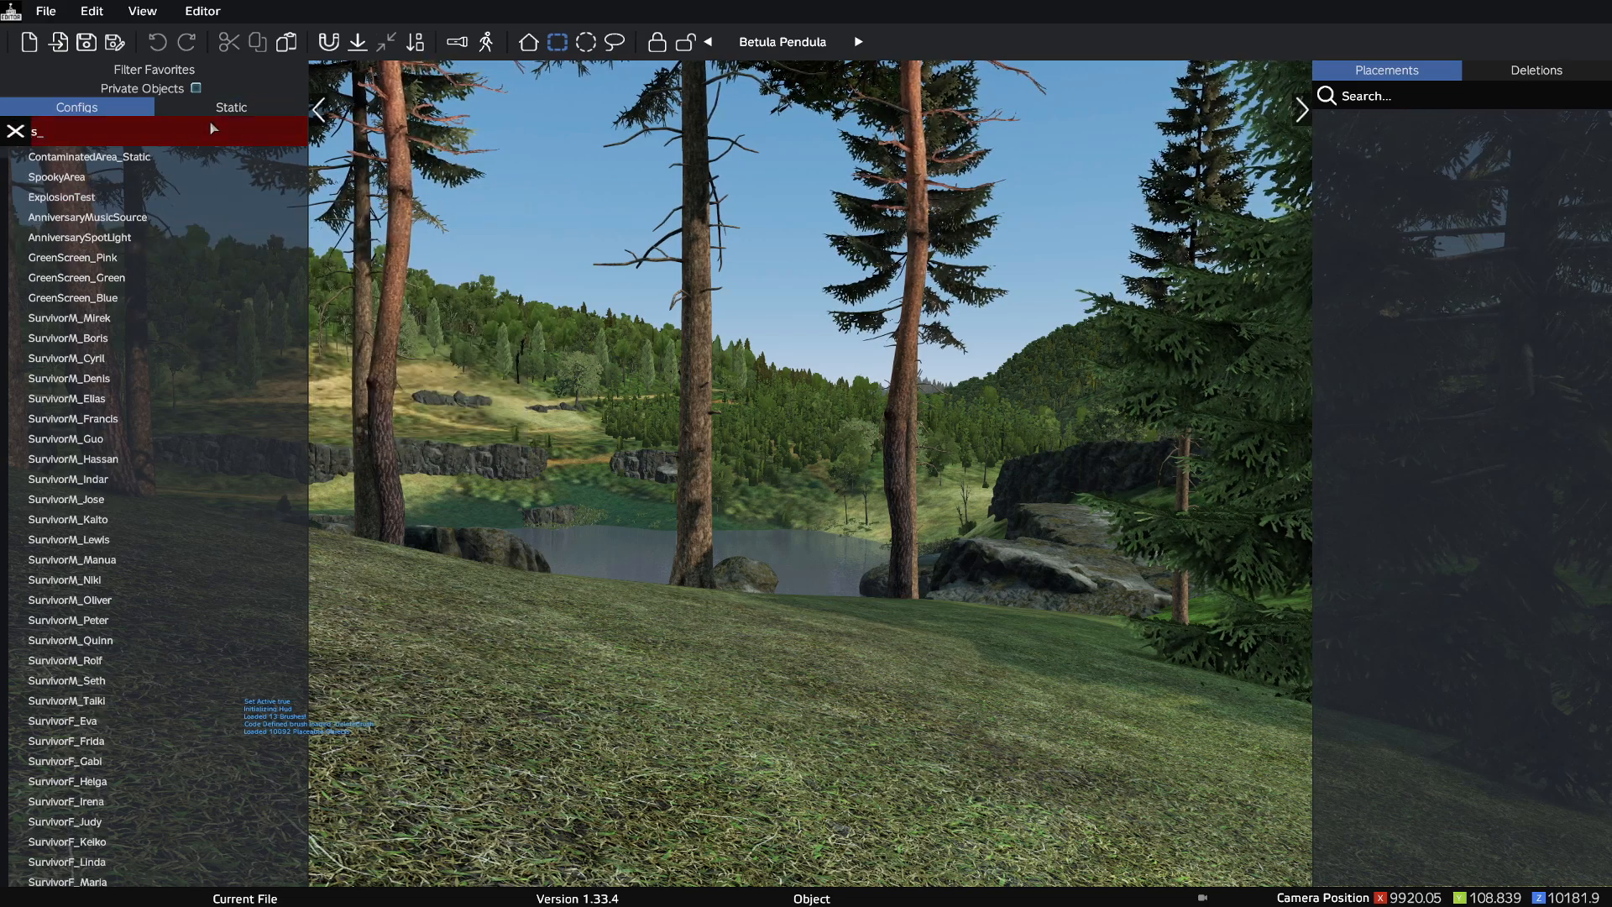
{"action": "type", "text": "ur"}
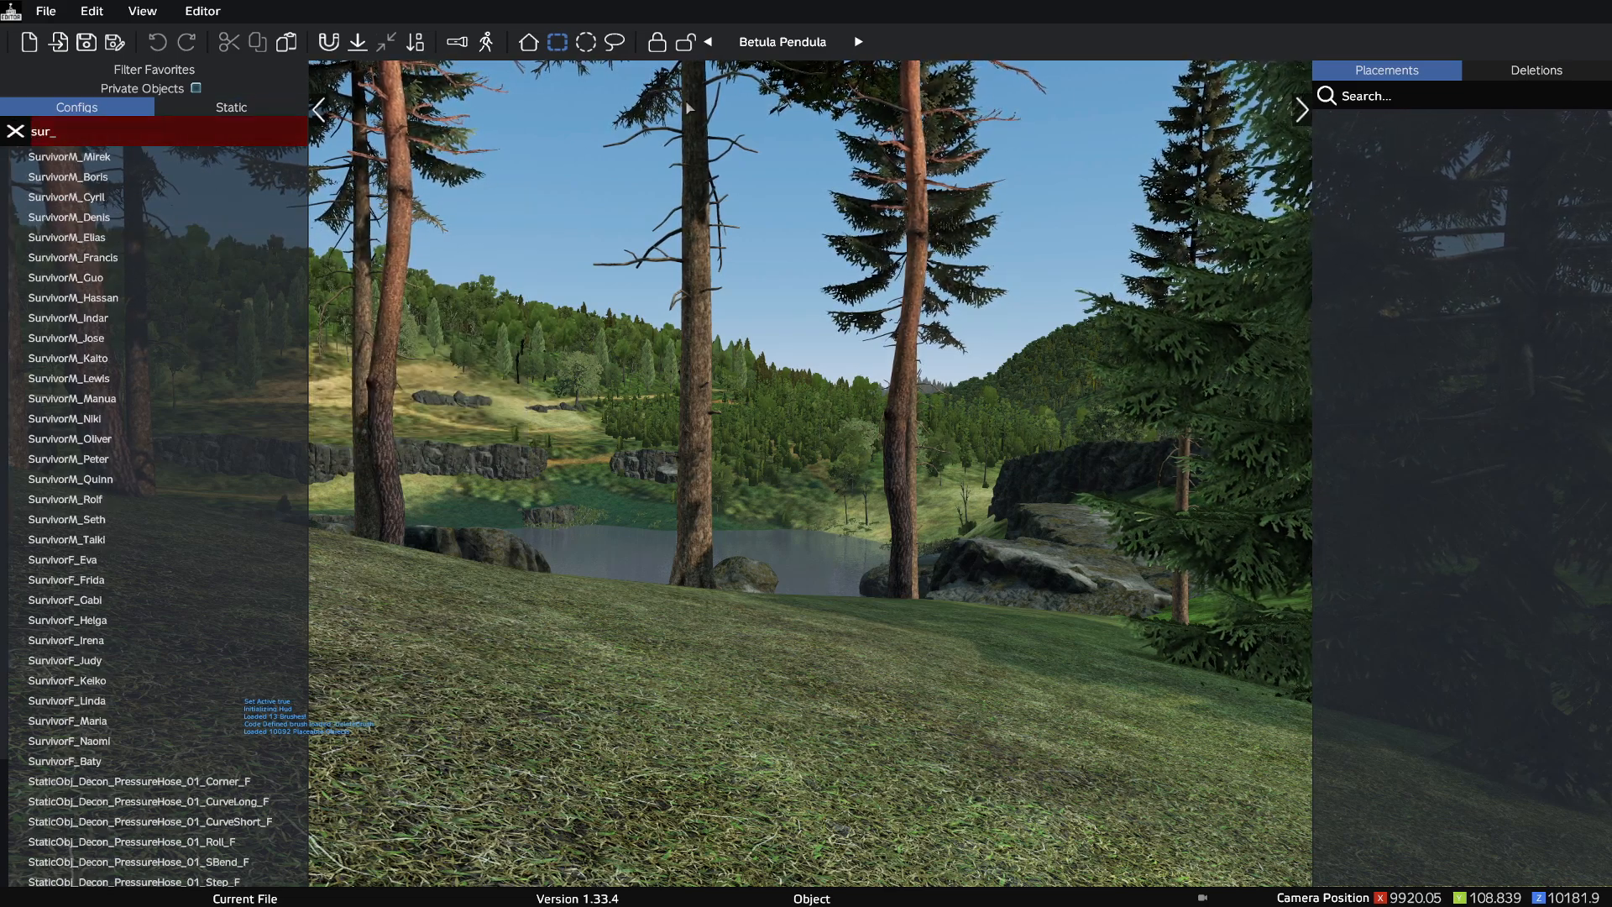
{"action": "left_click", "coordinate": [119, 156]}
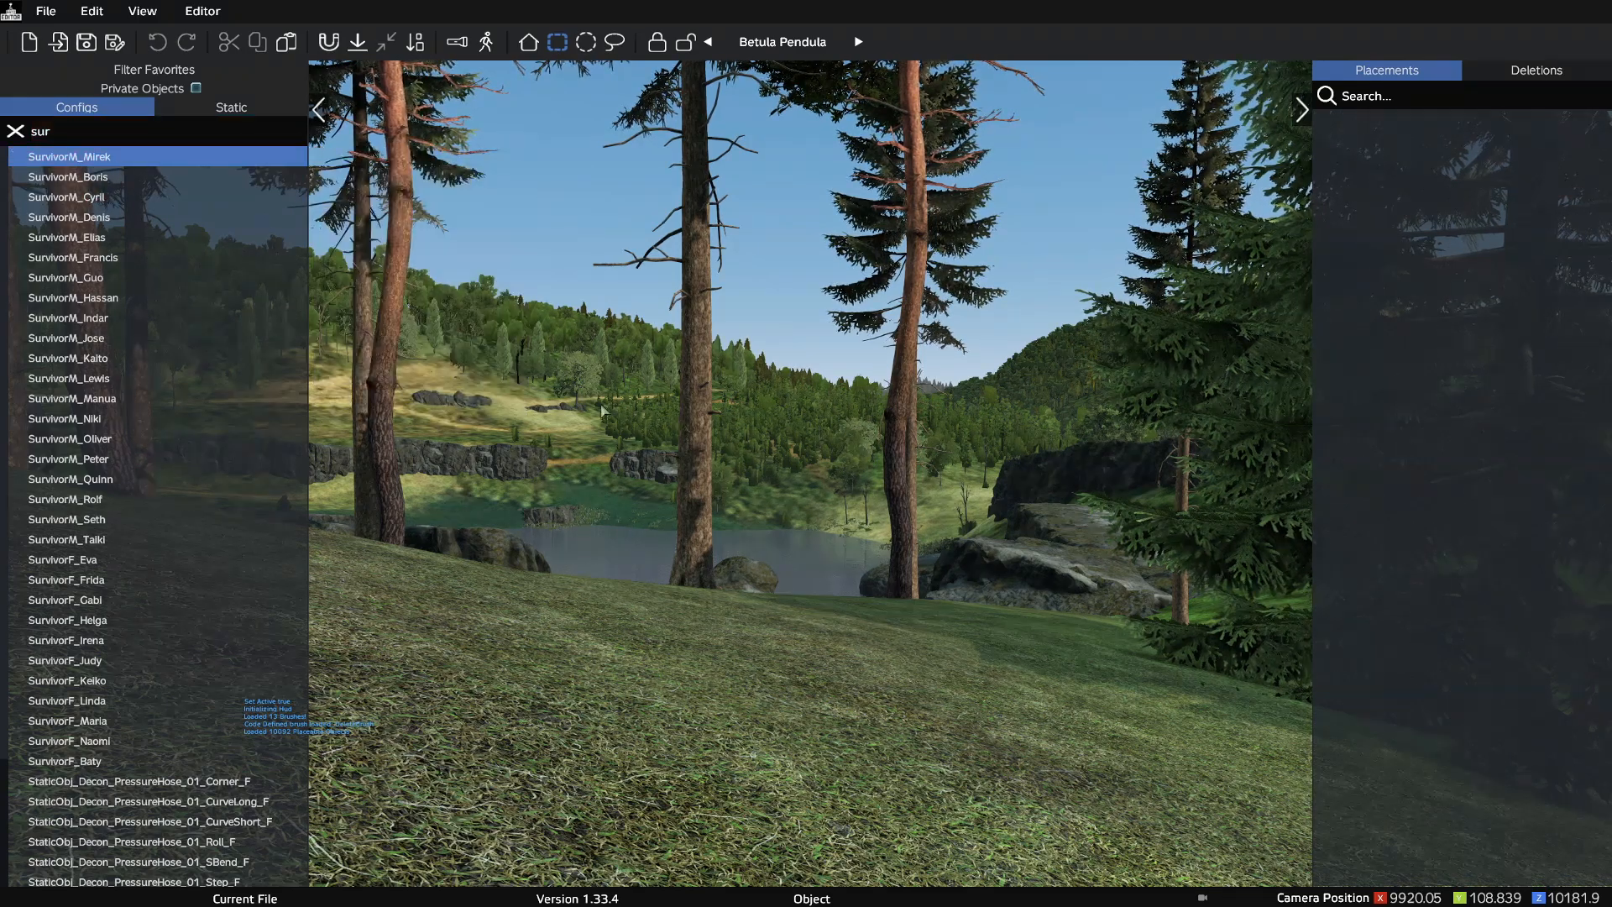
{"action": "key", "text": "s"}
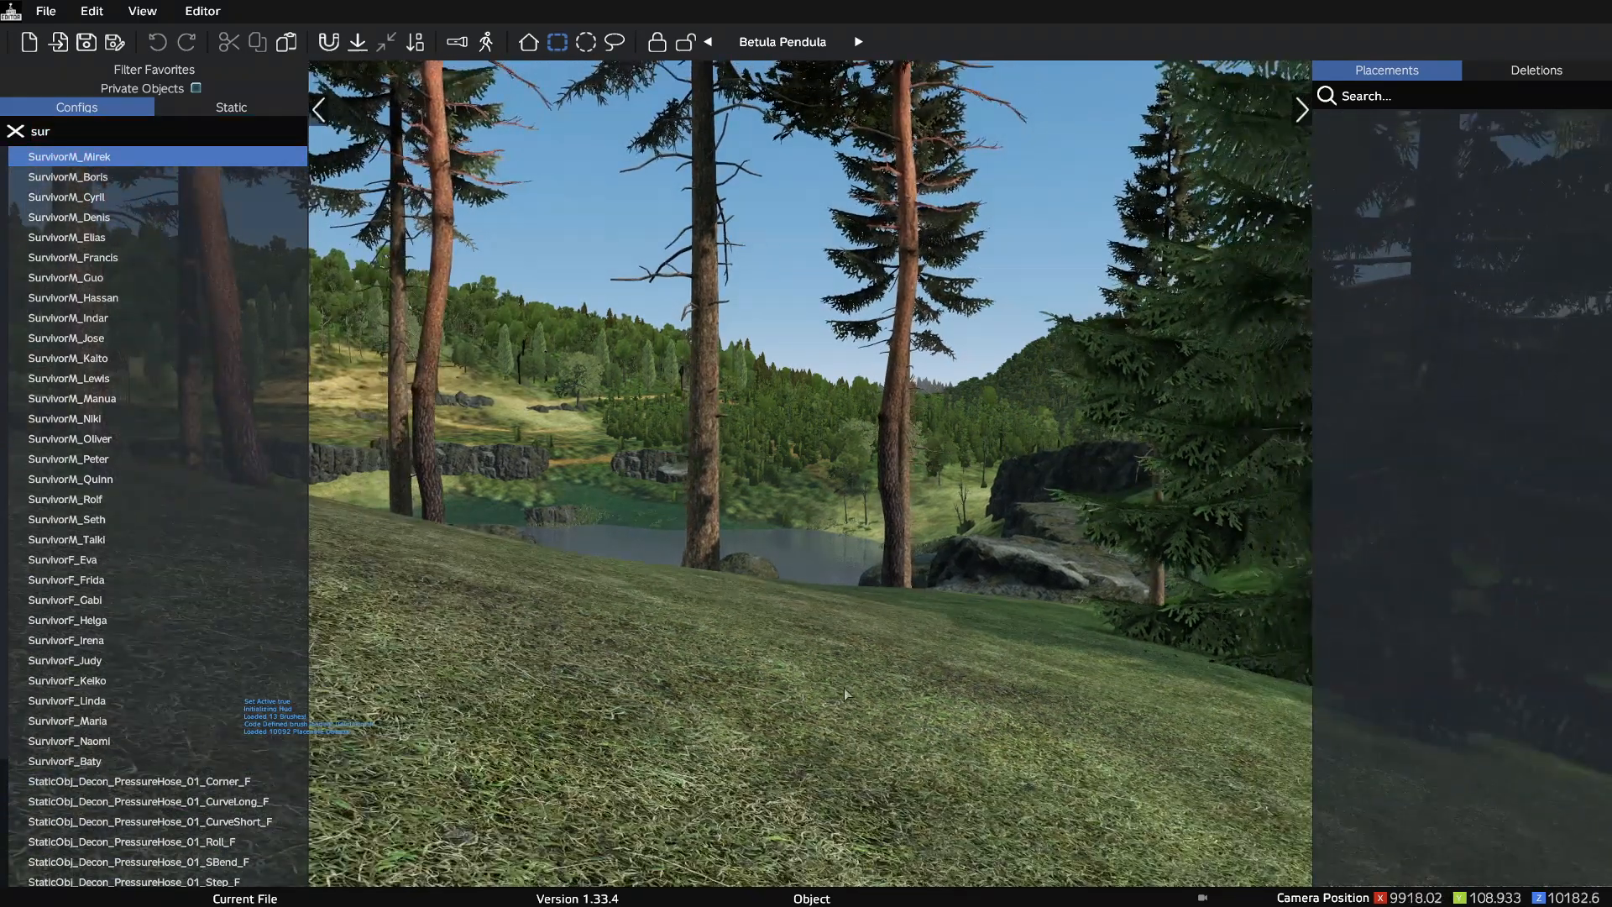
{"action": "key", "text": "q"}
{"action": "key", "text": "s"}
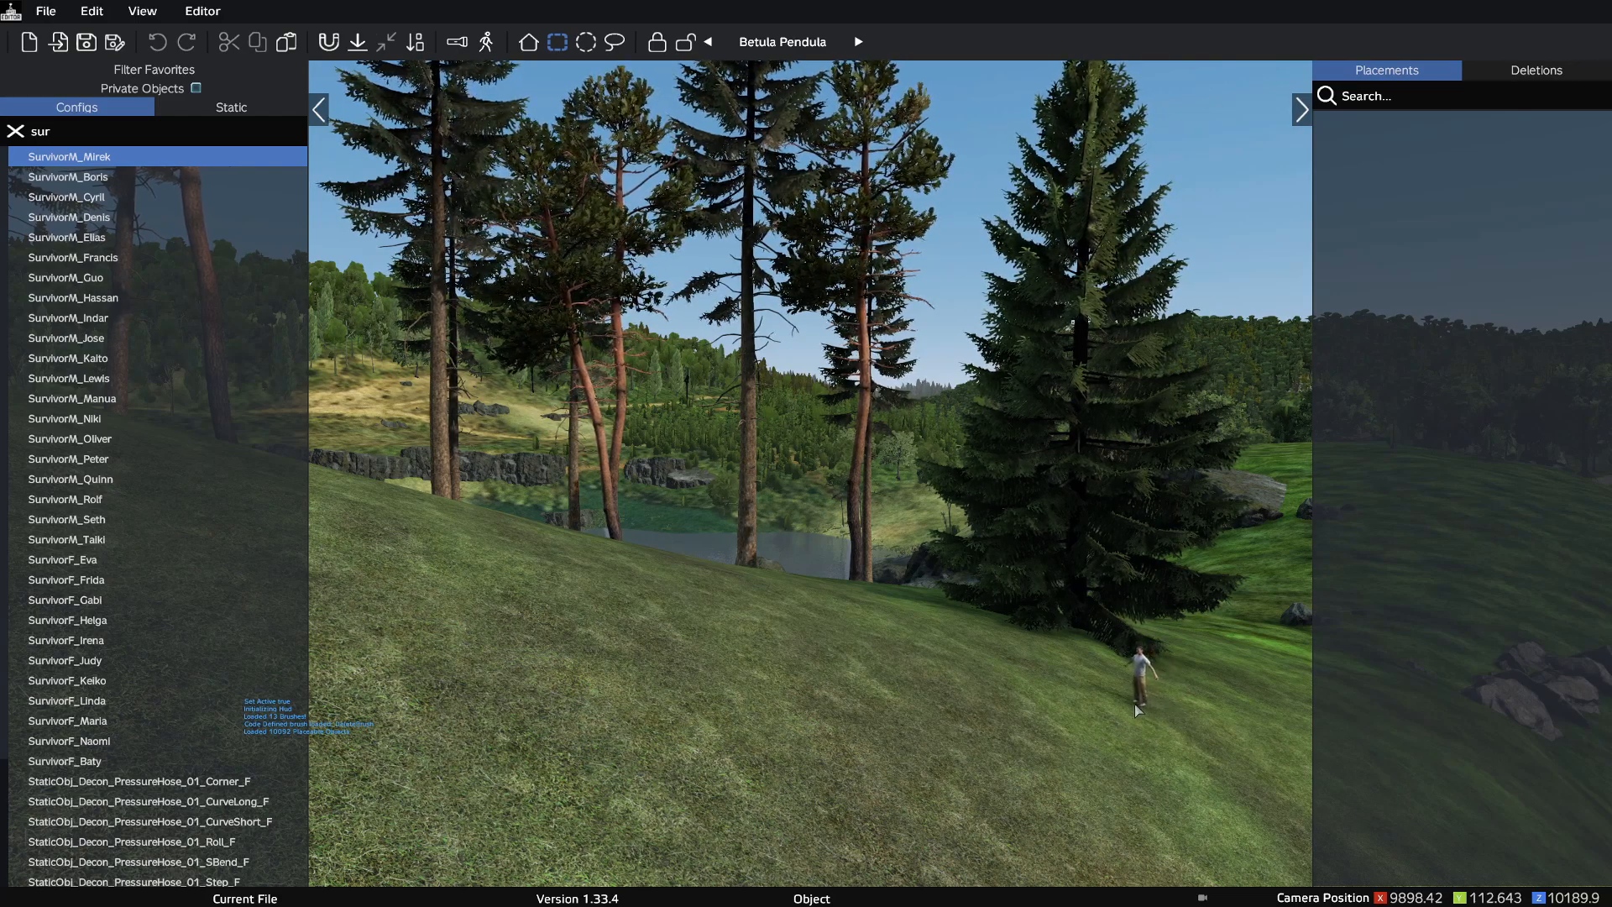
{"action": "left_click", "coordinate": [1136, 702]}
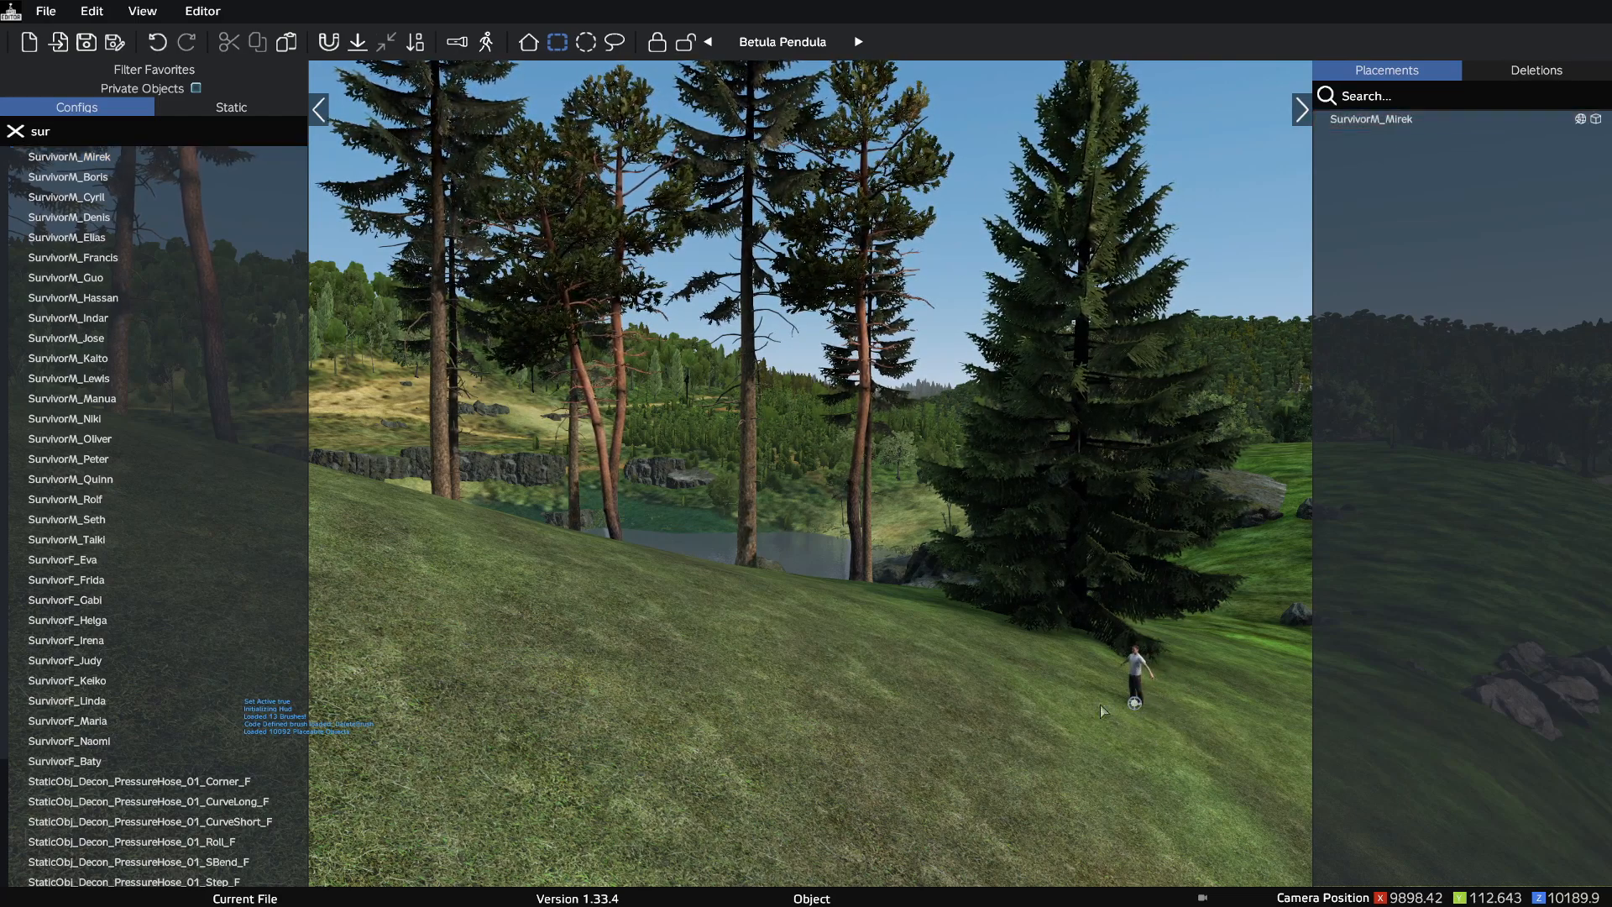
- Review the context commands for the placed SurvivorM_Mirek and take control of it with Control Player
{"action": "right_click", "coordinate": [1090, 698]}
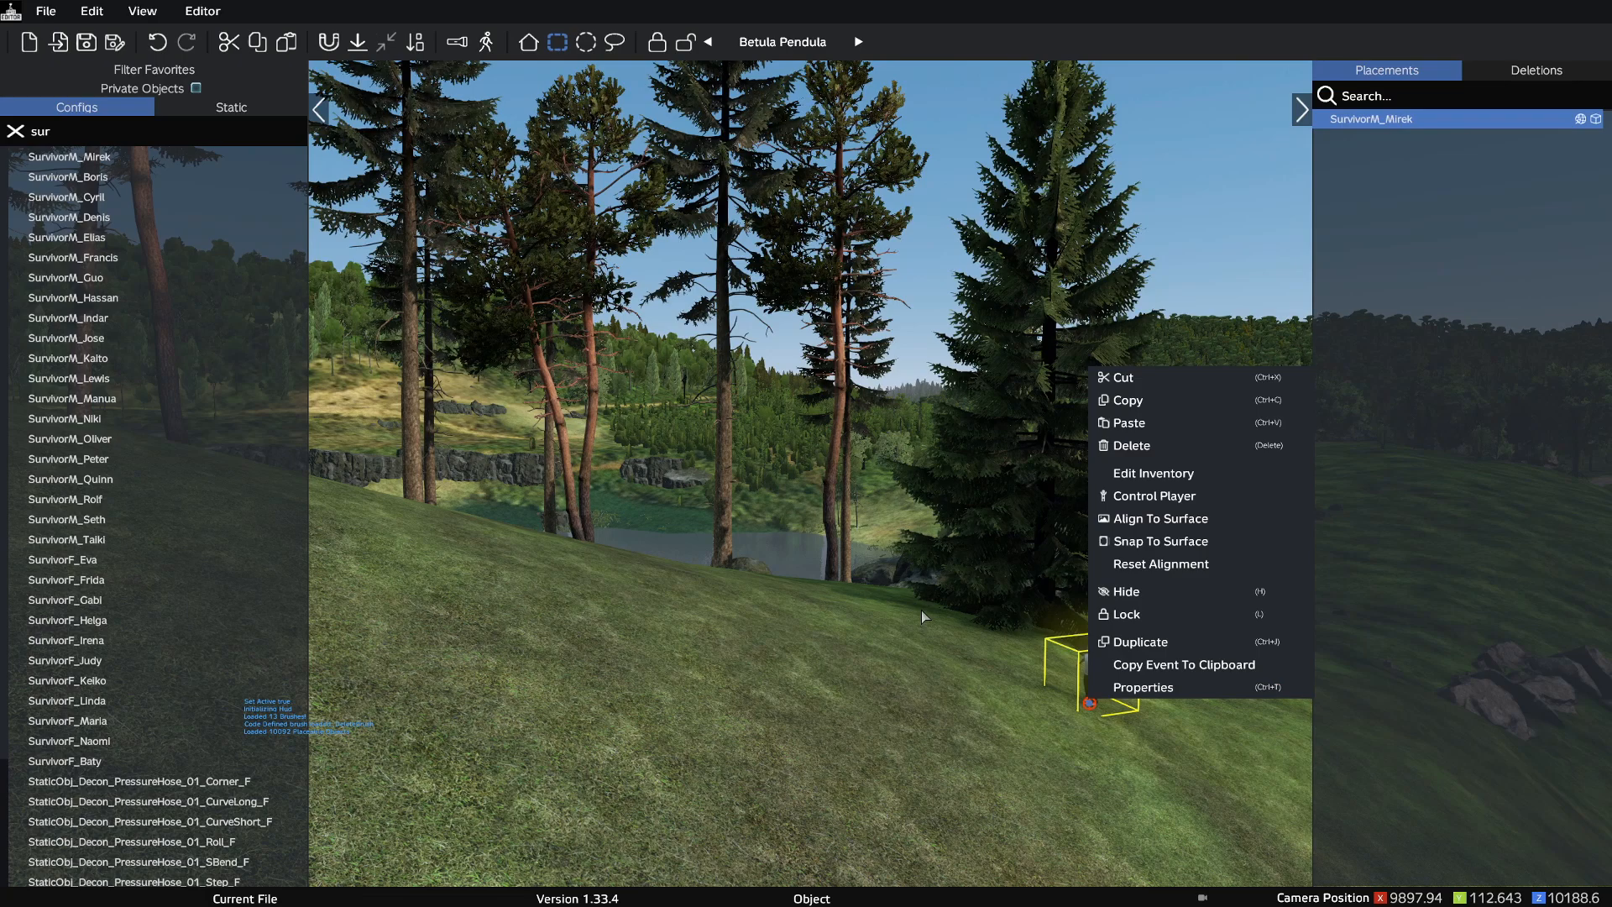
{"action": "left_click", "coordinate": [1110, 712]}
{"action": "right_click", "coordinate": [1090, 703]}
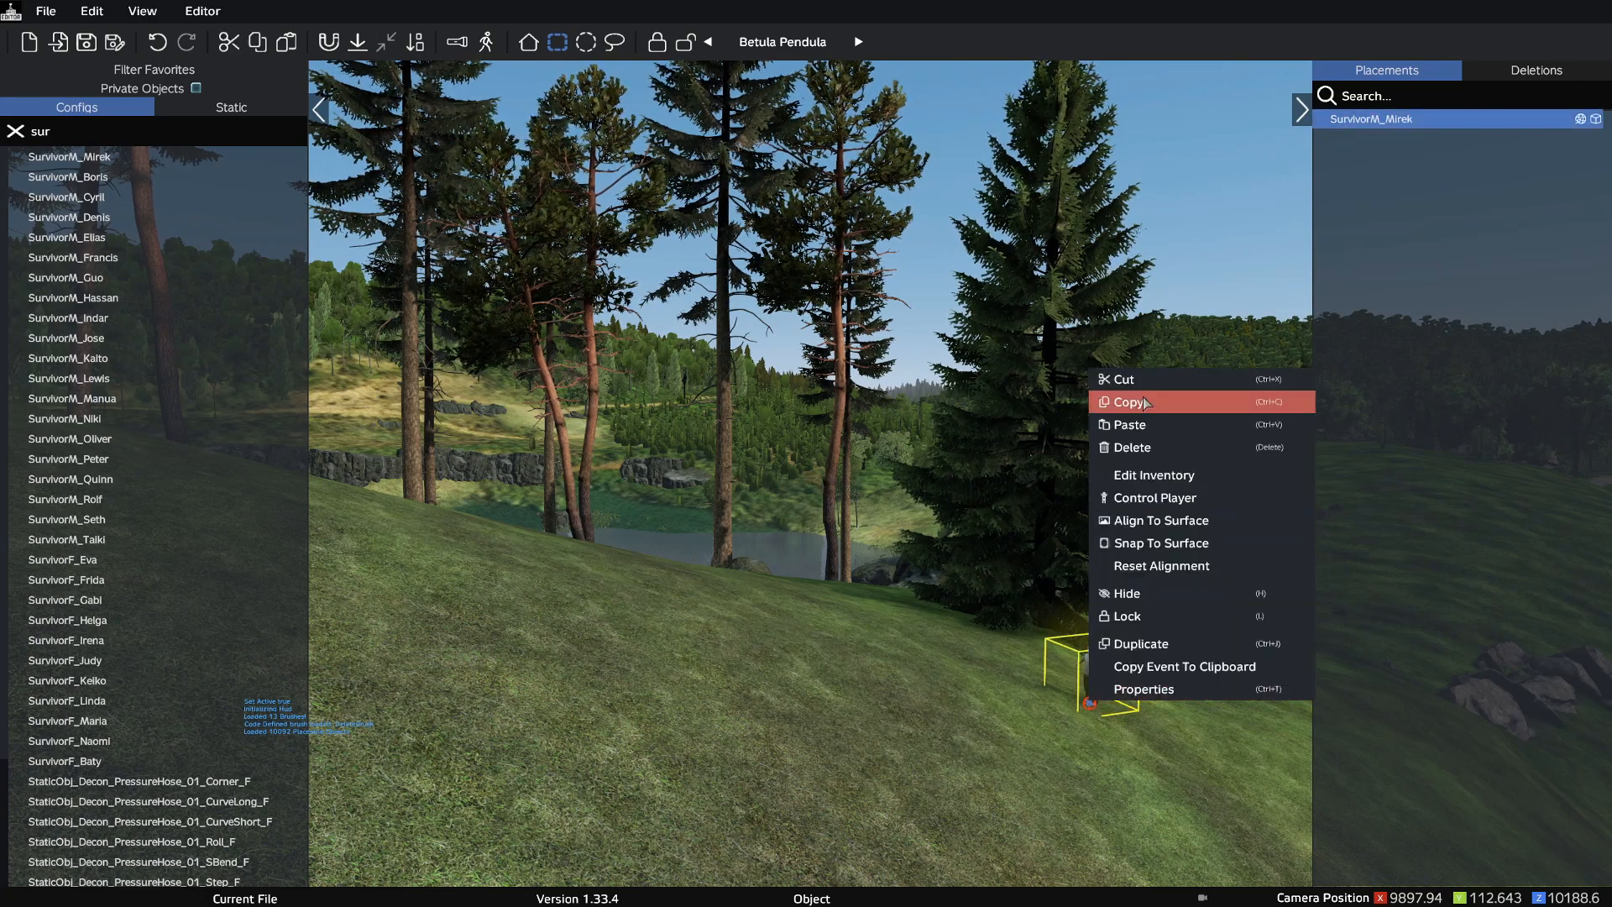
{"action": "left_click", "coordinate": [1082, 720]}
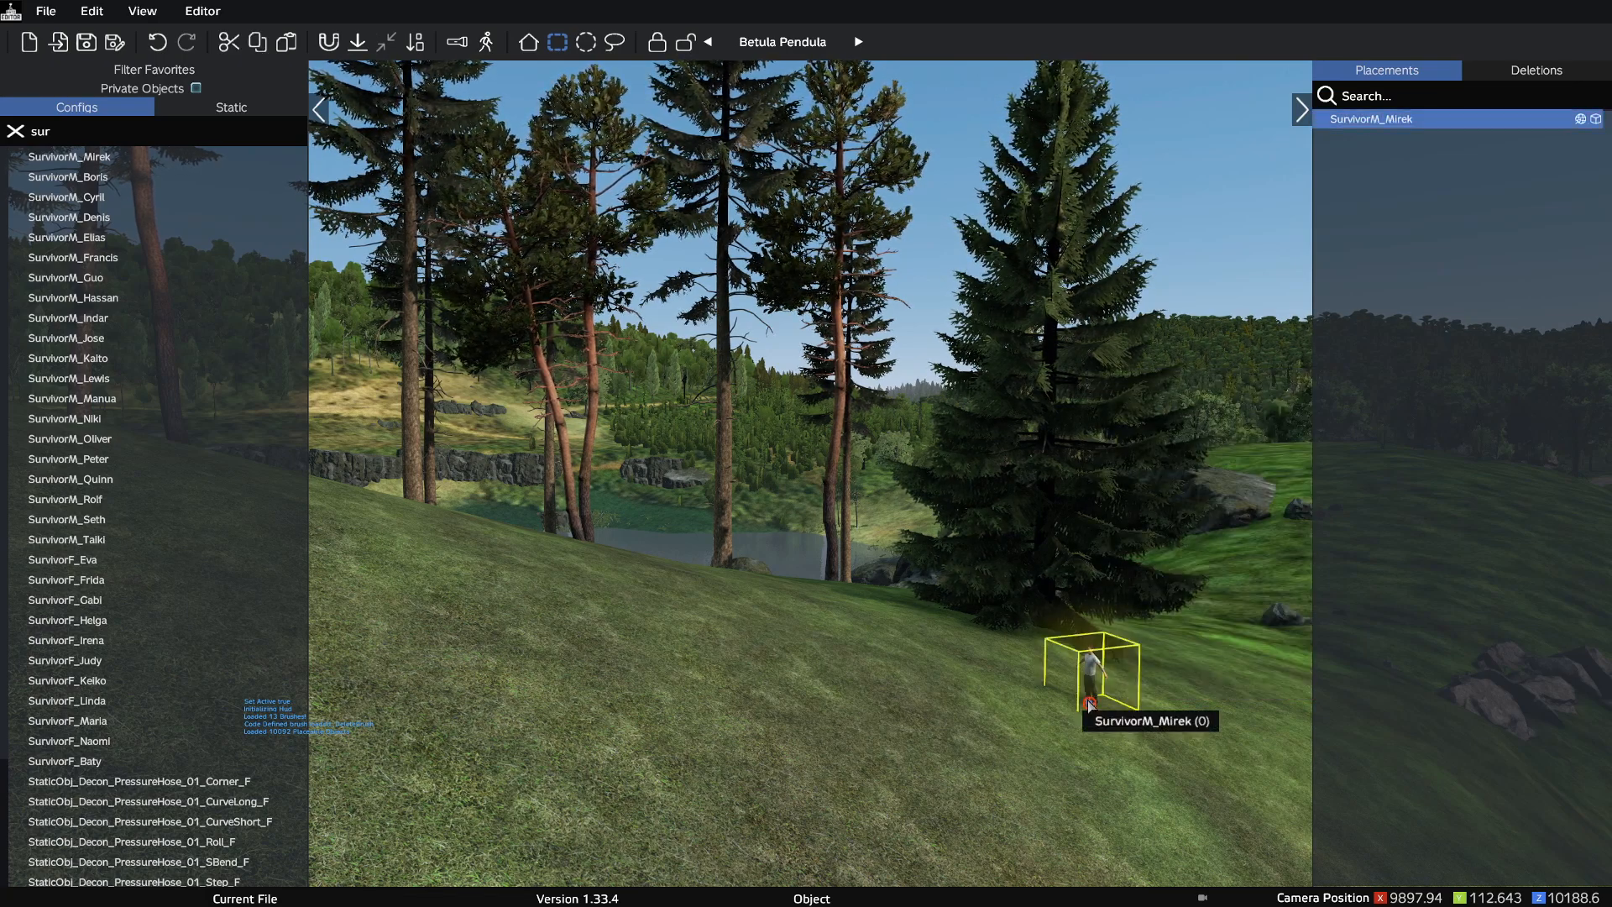
{"action": "right_click", "coordinate": [1090, 704]}
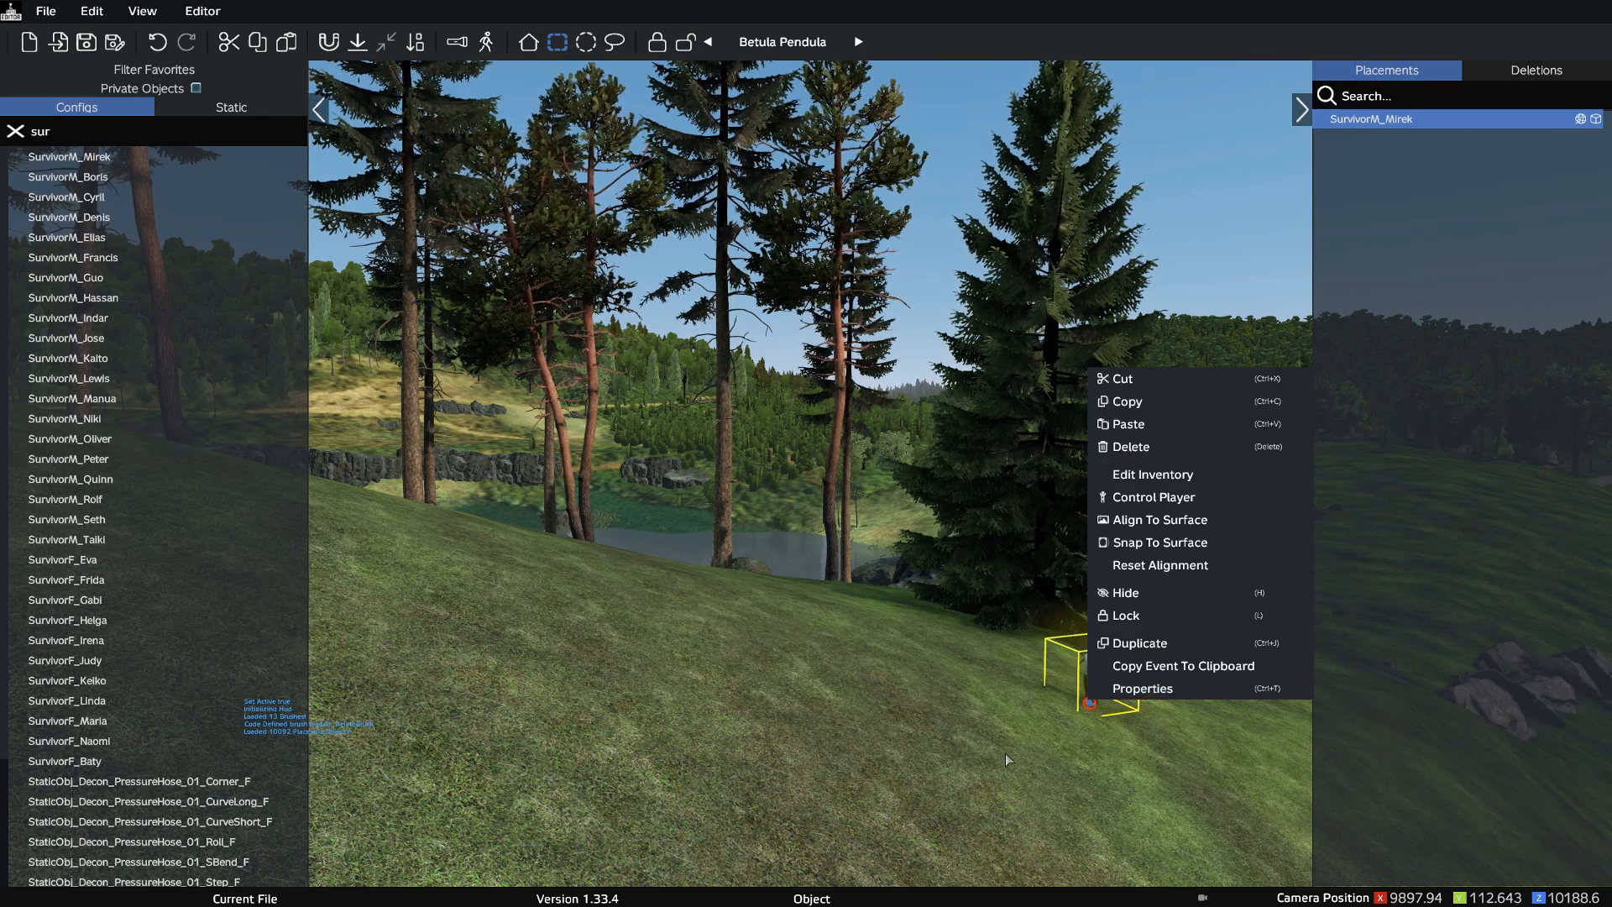
{"action": "left_click", "coordinate": [1090, 705]}
{"action": "right_click", "coordinate": [1090, 704]}
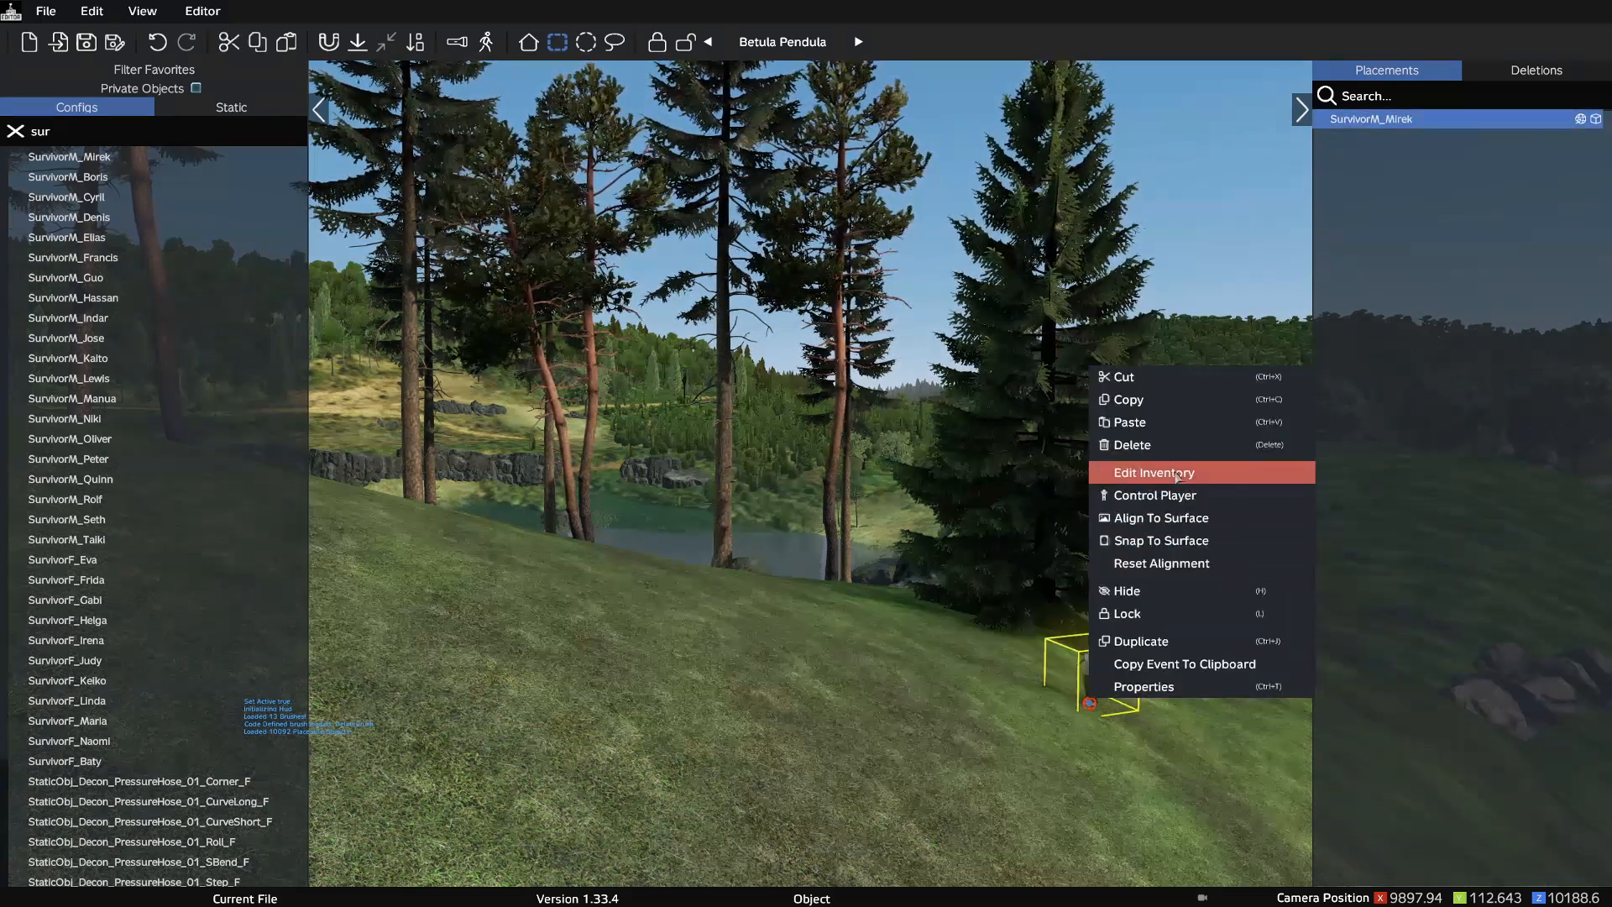
{"action": "left_click", "coordinate": [1199, 495]}
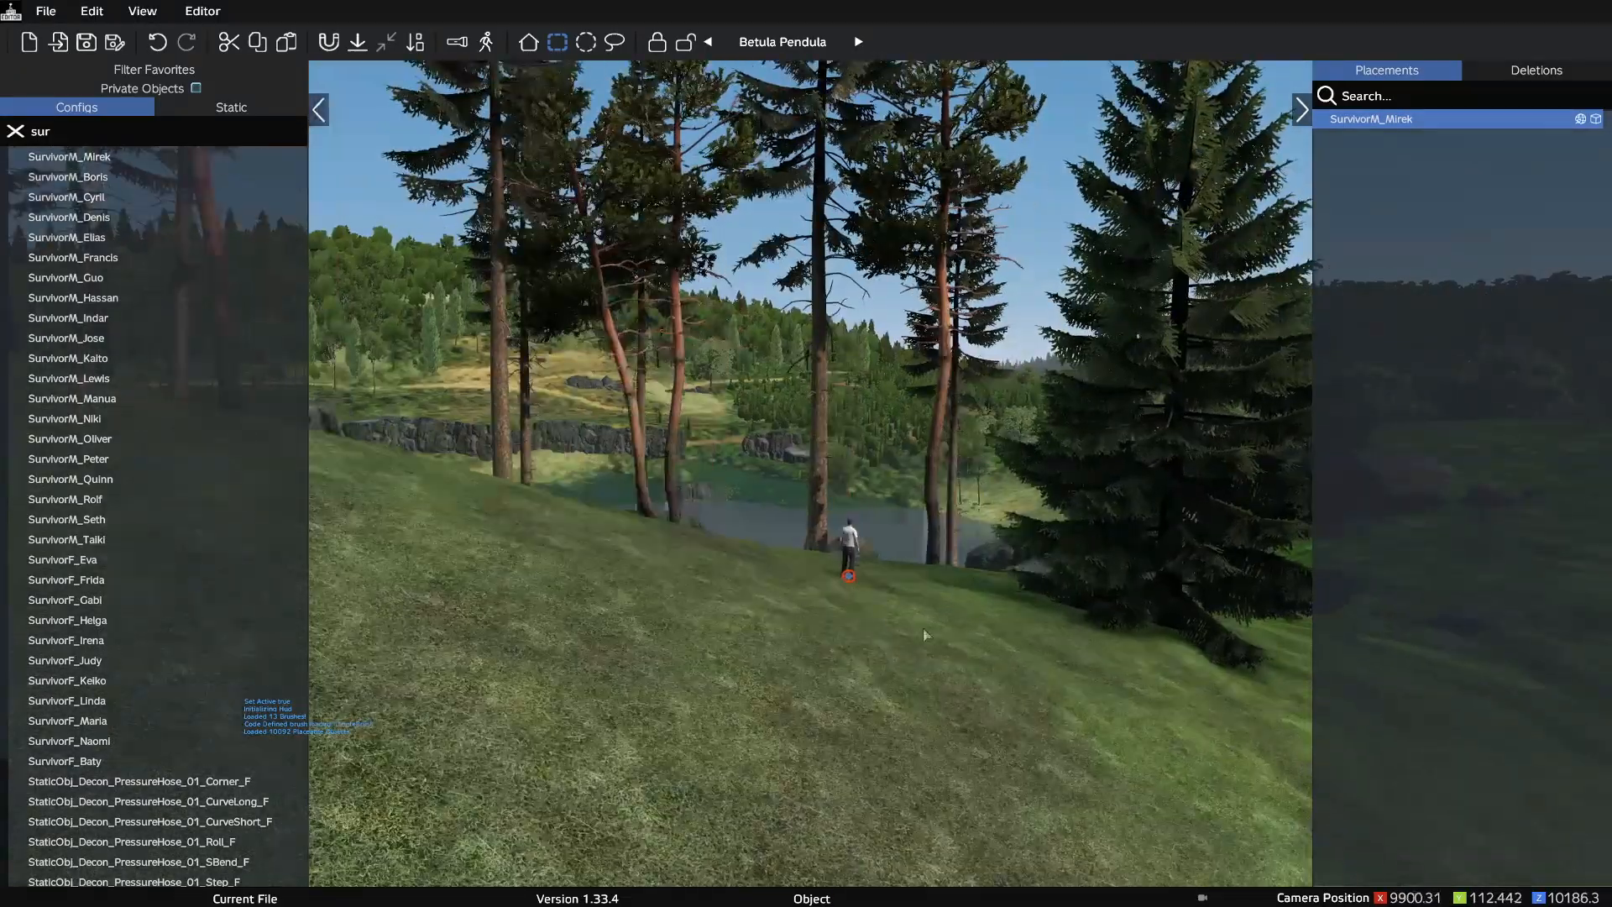
- Open the inventory of SurvivorM_Mirek for editing on the grassy slope
{"action": "right_click", "coordinate": [857, 603]}
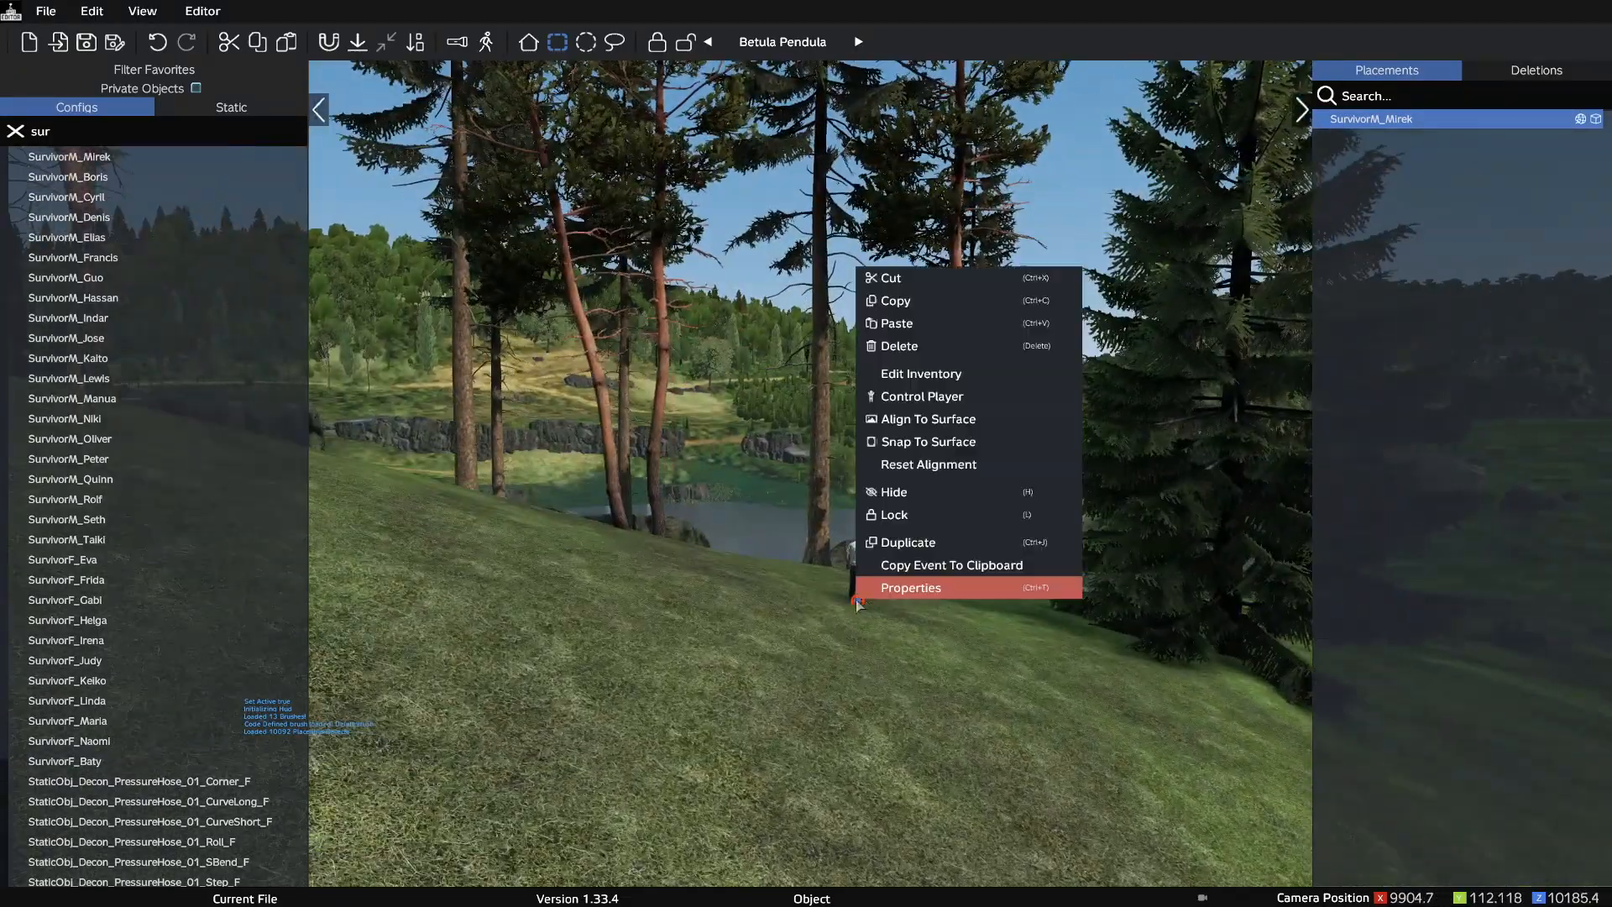
{"action": "left_click", "coordinate": [994, 373]}
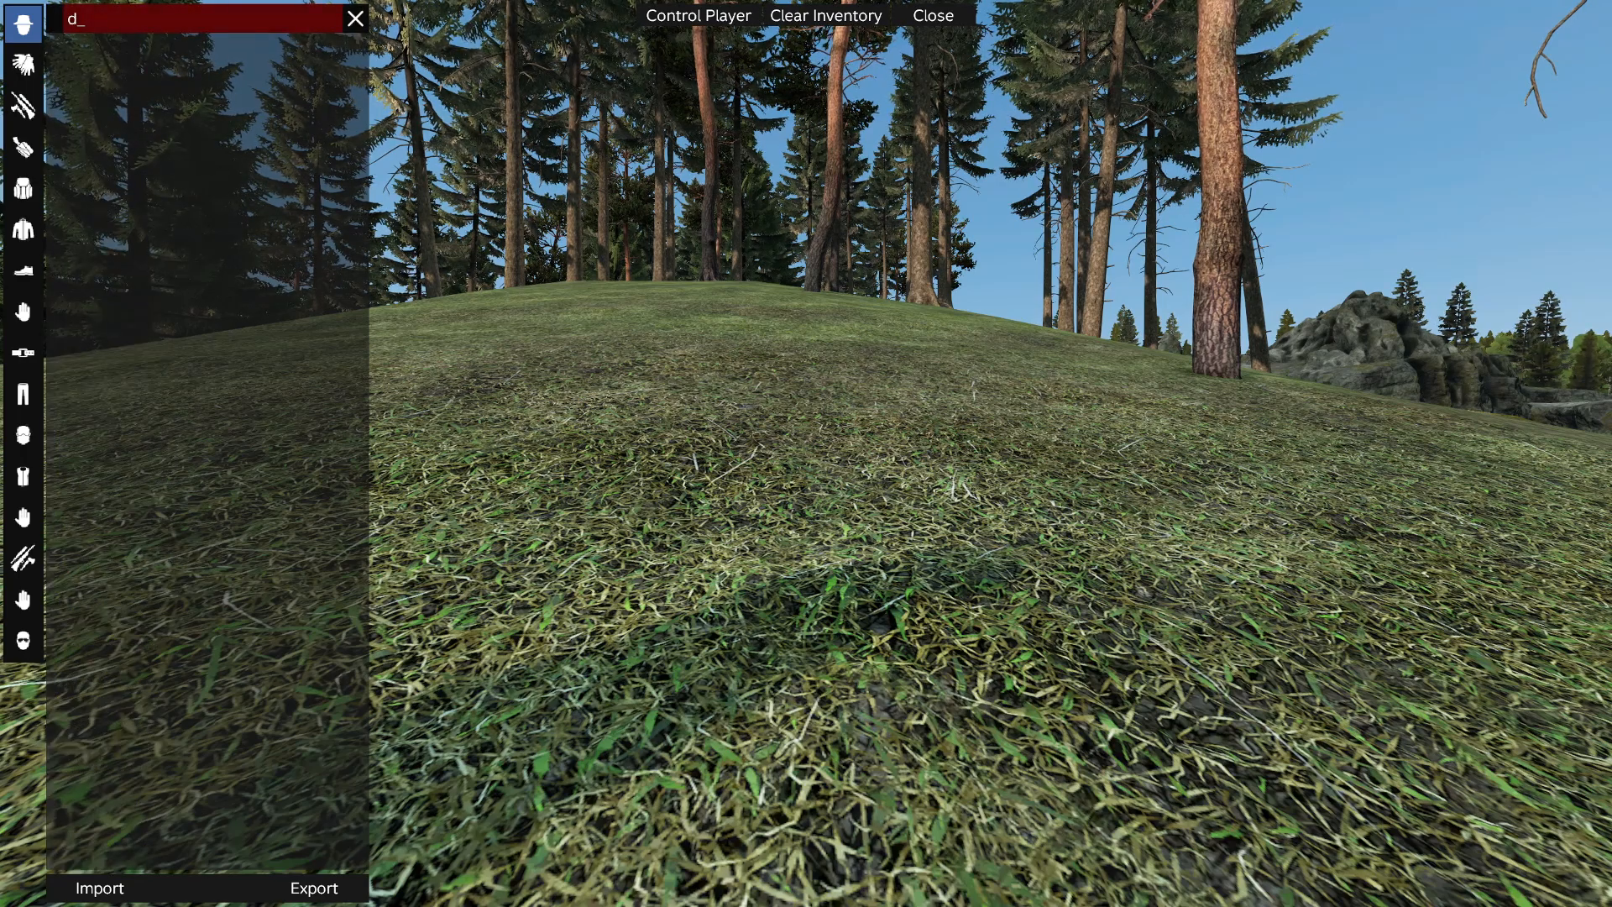
{"action": "left_click", "coordinate": [955, 22]}
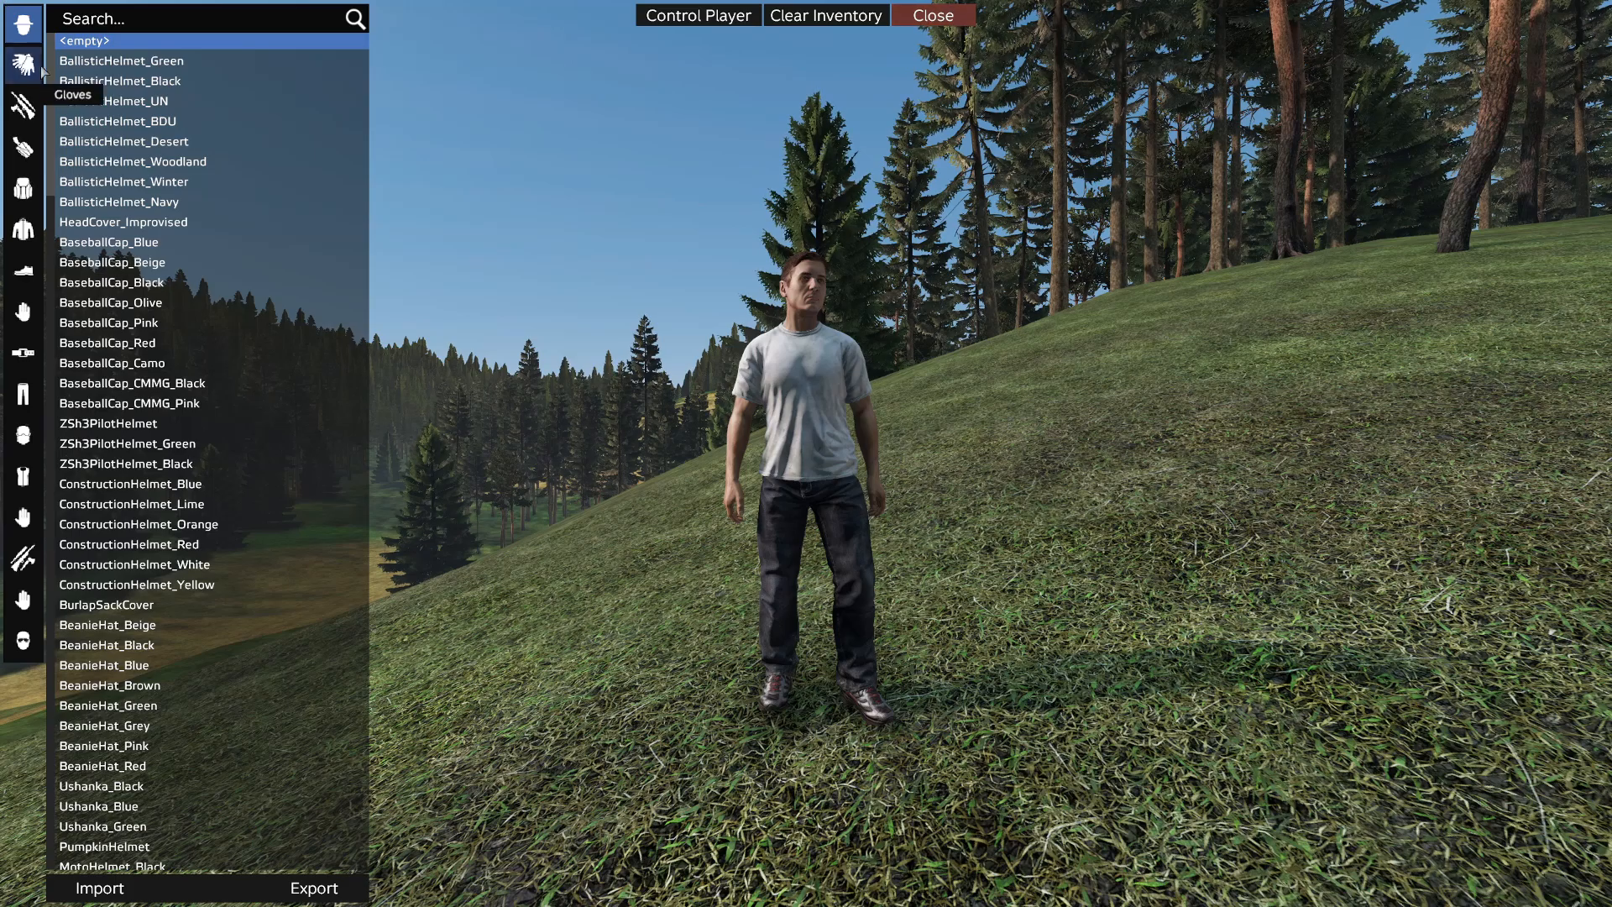
{"action": "left_click", "coordinate": [173, 20]}
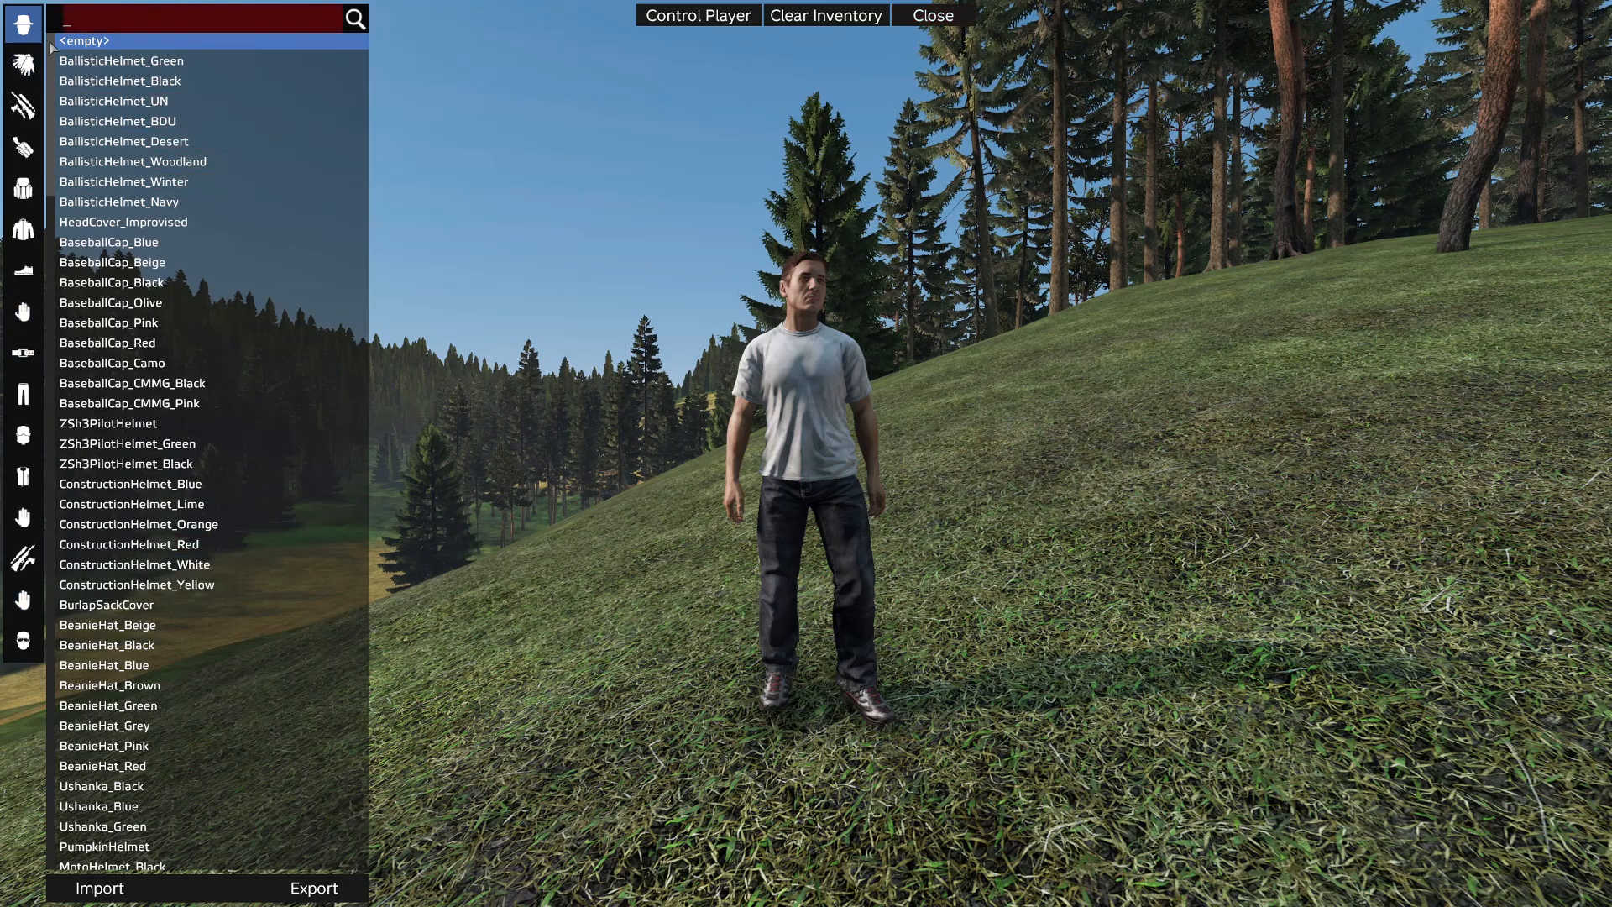
- Browse the items available for the survivor's gloves, shoulder, armband, back, top and feet slots
{"action": "left_click", "coordinate": [36, 82]}
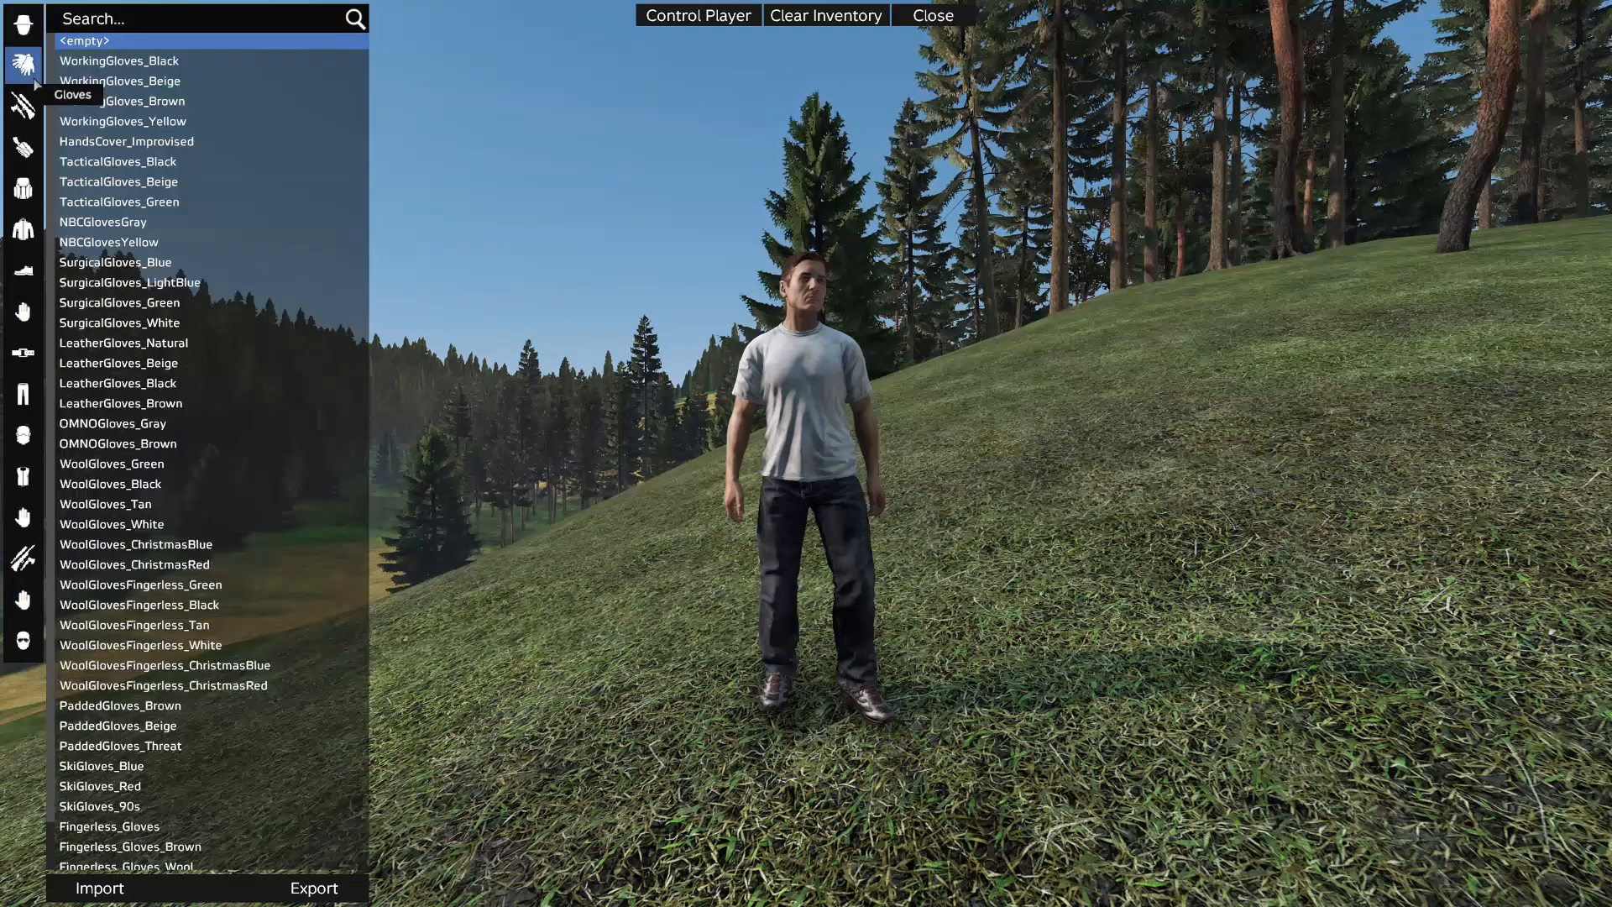
{"action": "left_click", "coordinate": [24, 116]}
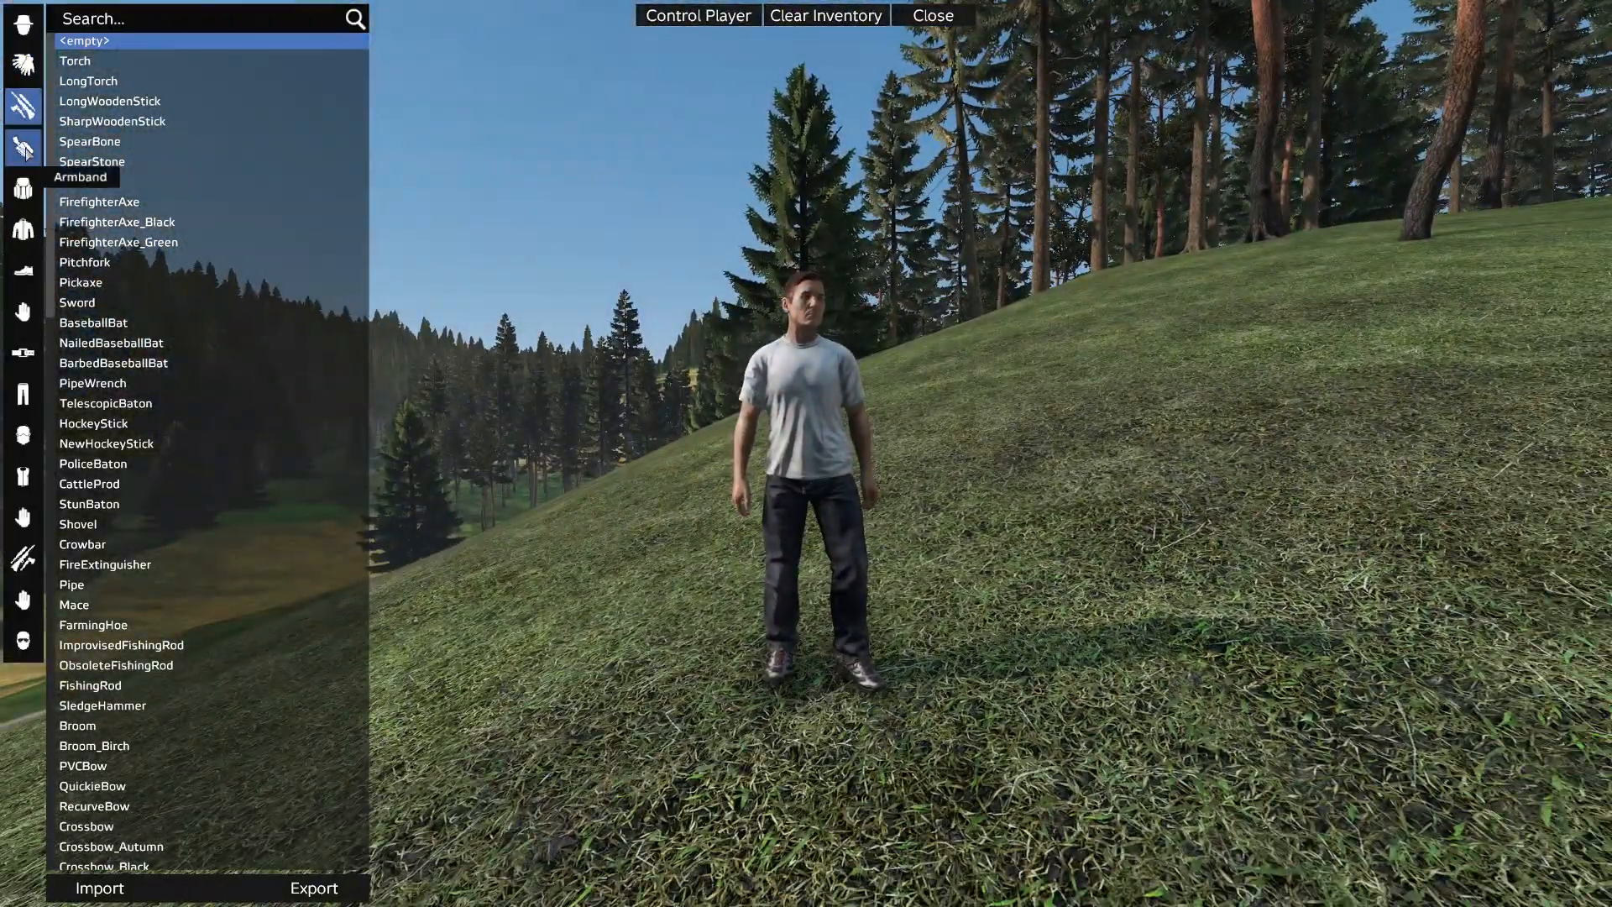
{"action": "left_click", "coordinate": [23, 148]}
{"action": "left_click", "coordinate": [28, 198]}
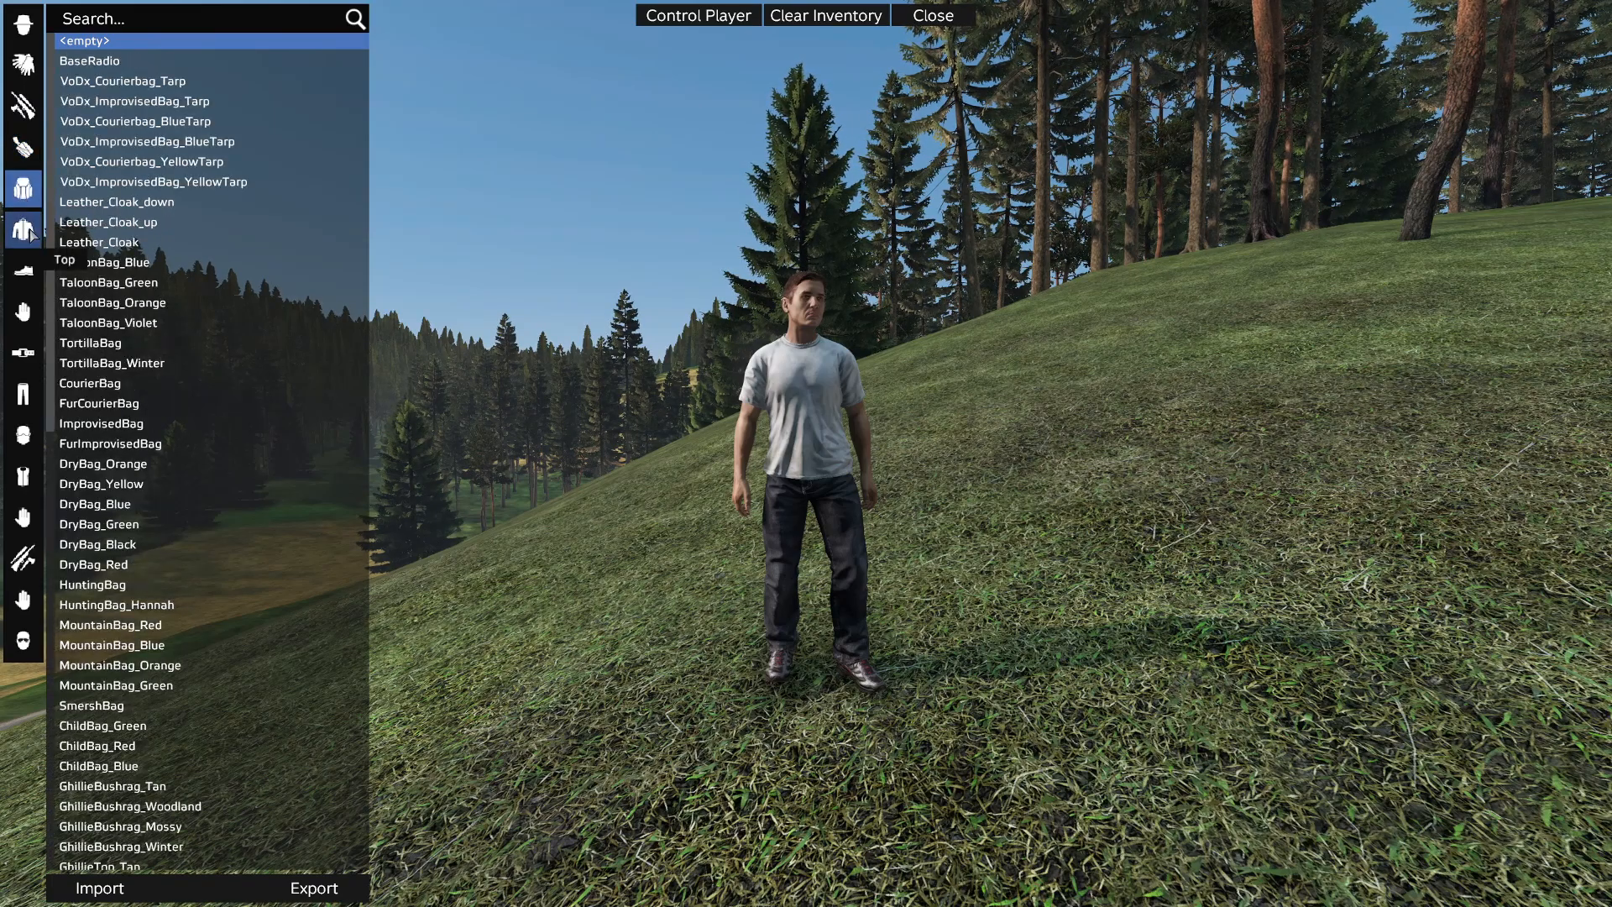
{"action": "left_click", "coordinate": [29, 233]}
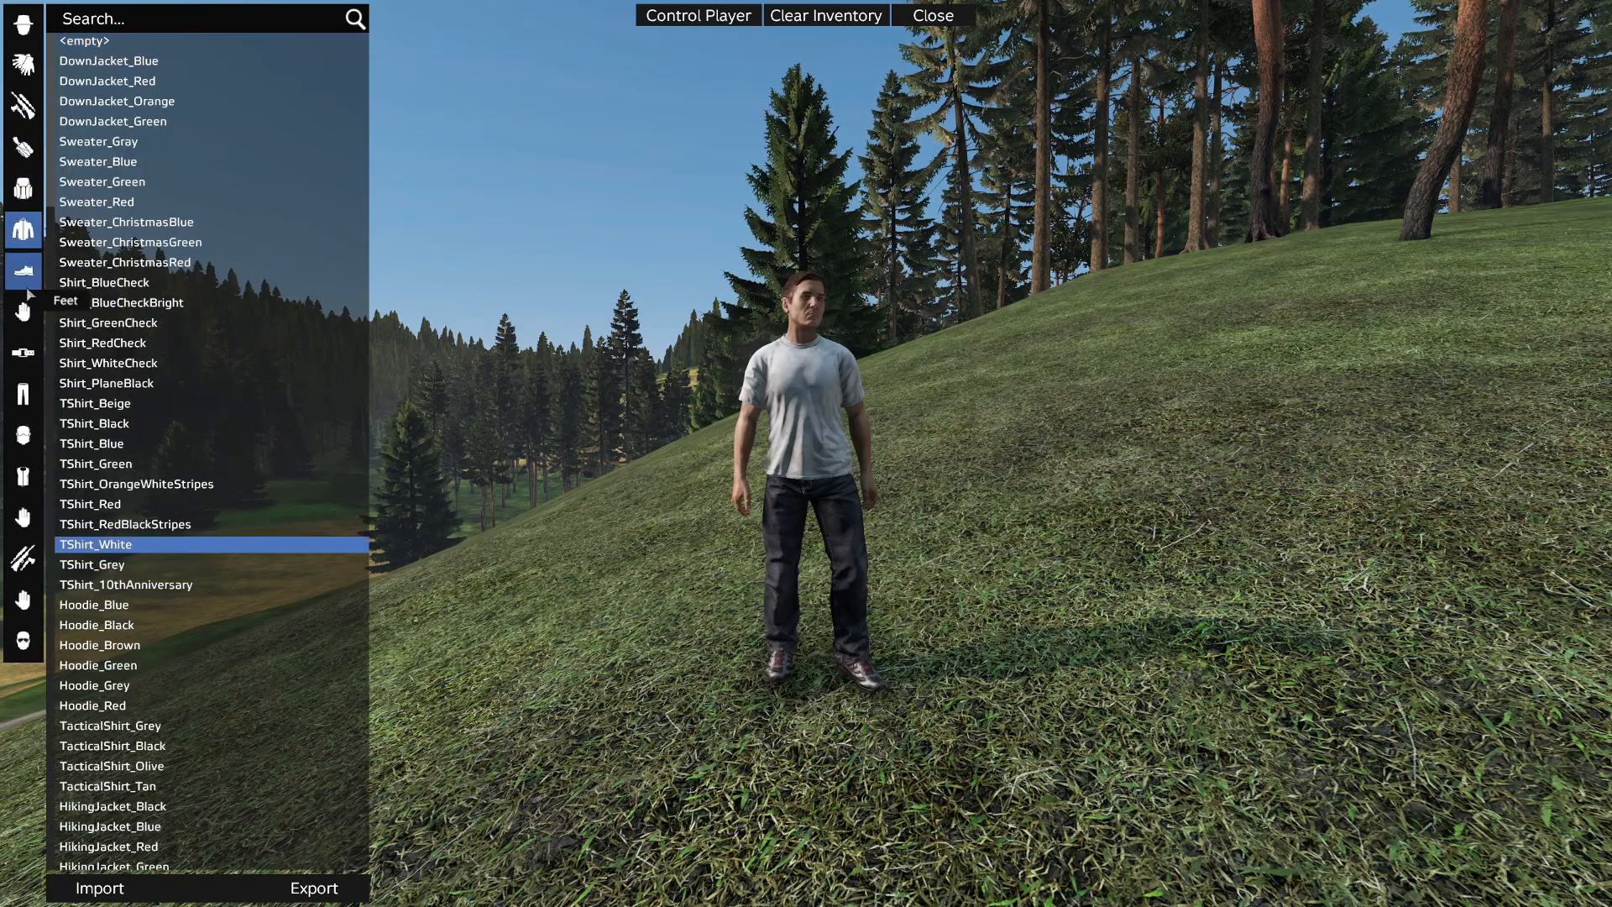
{"action": "left_click", "coordinate": [28, 284]}
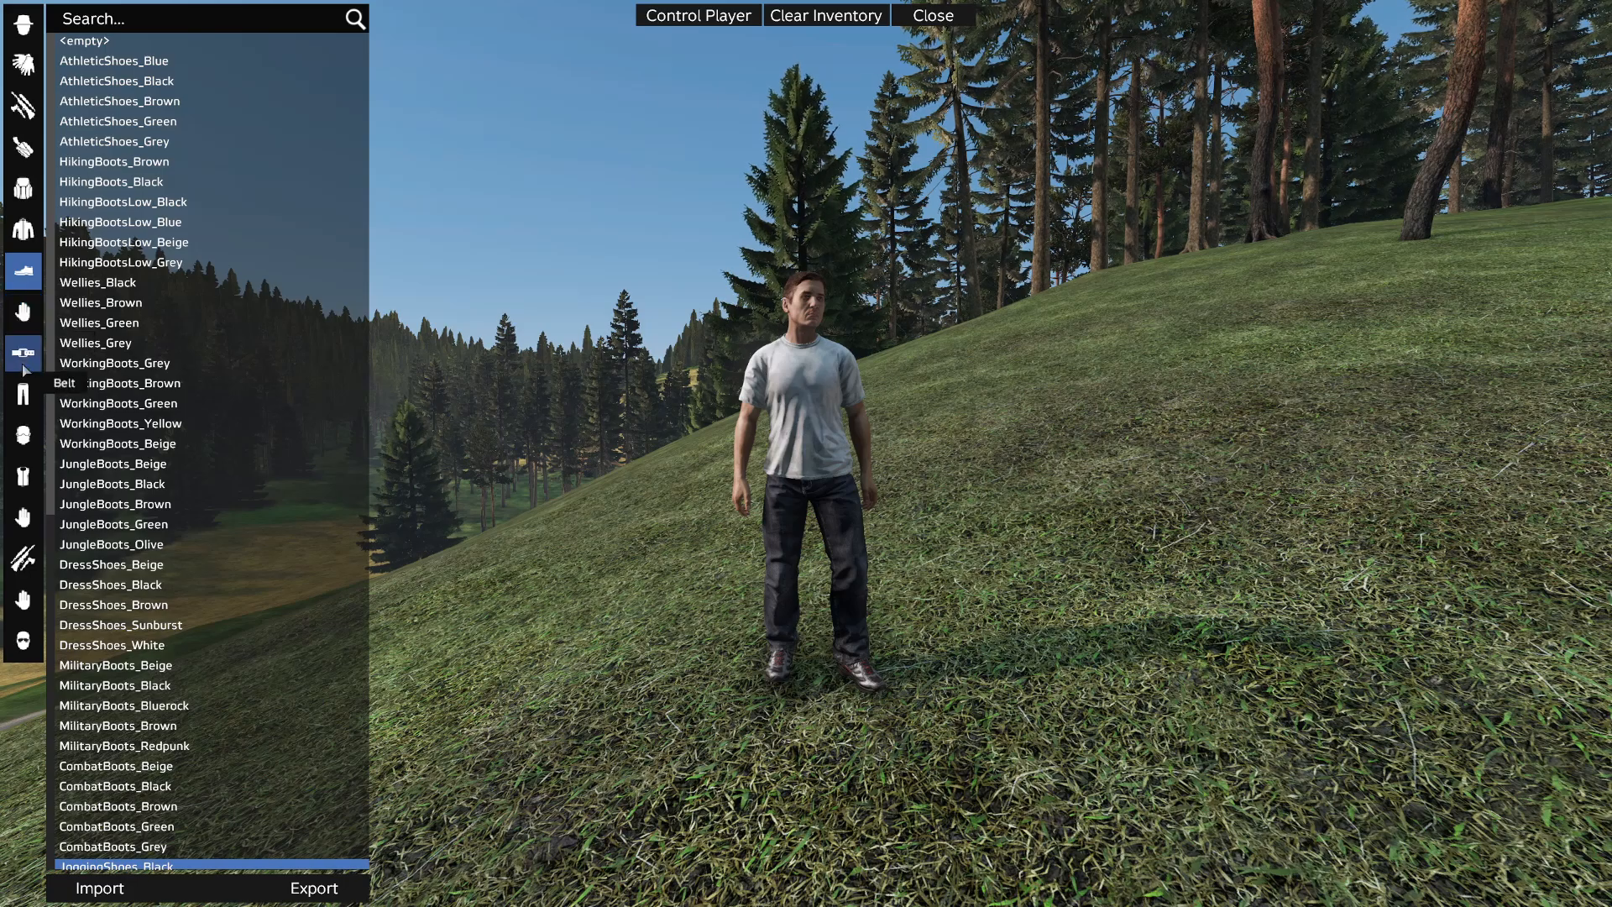
- Try alternative heads on the survivor, including MaleKaitoHead
{"action": "left_click", "coordinate": [23, 313]}
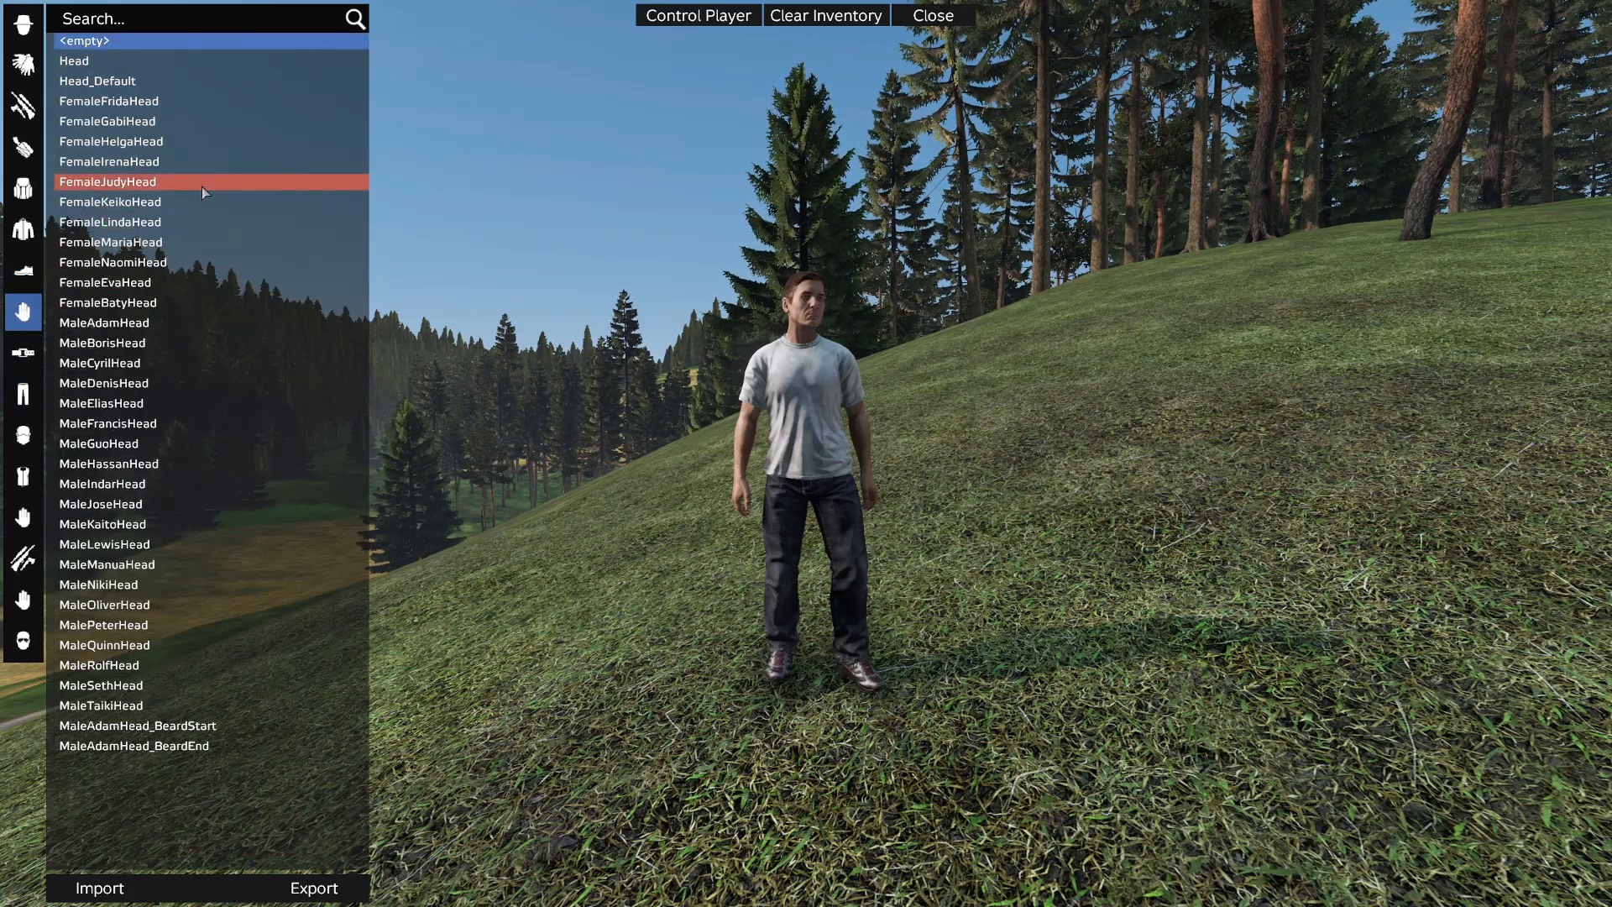
{"action": "left_click", "coordinate": [190, 121]}
{"action": "left_click", "coordinate": [143, 443]}
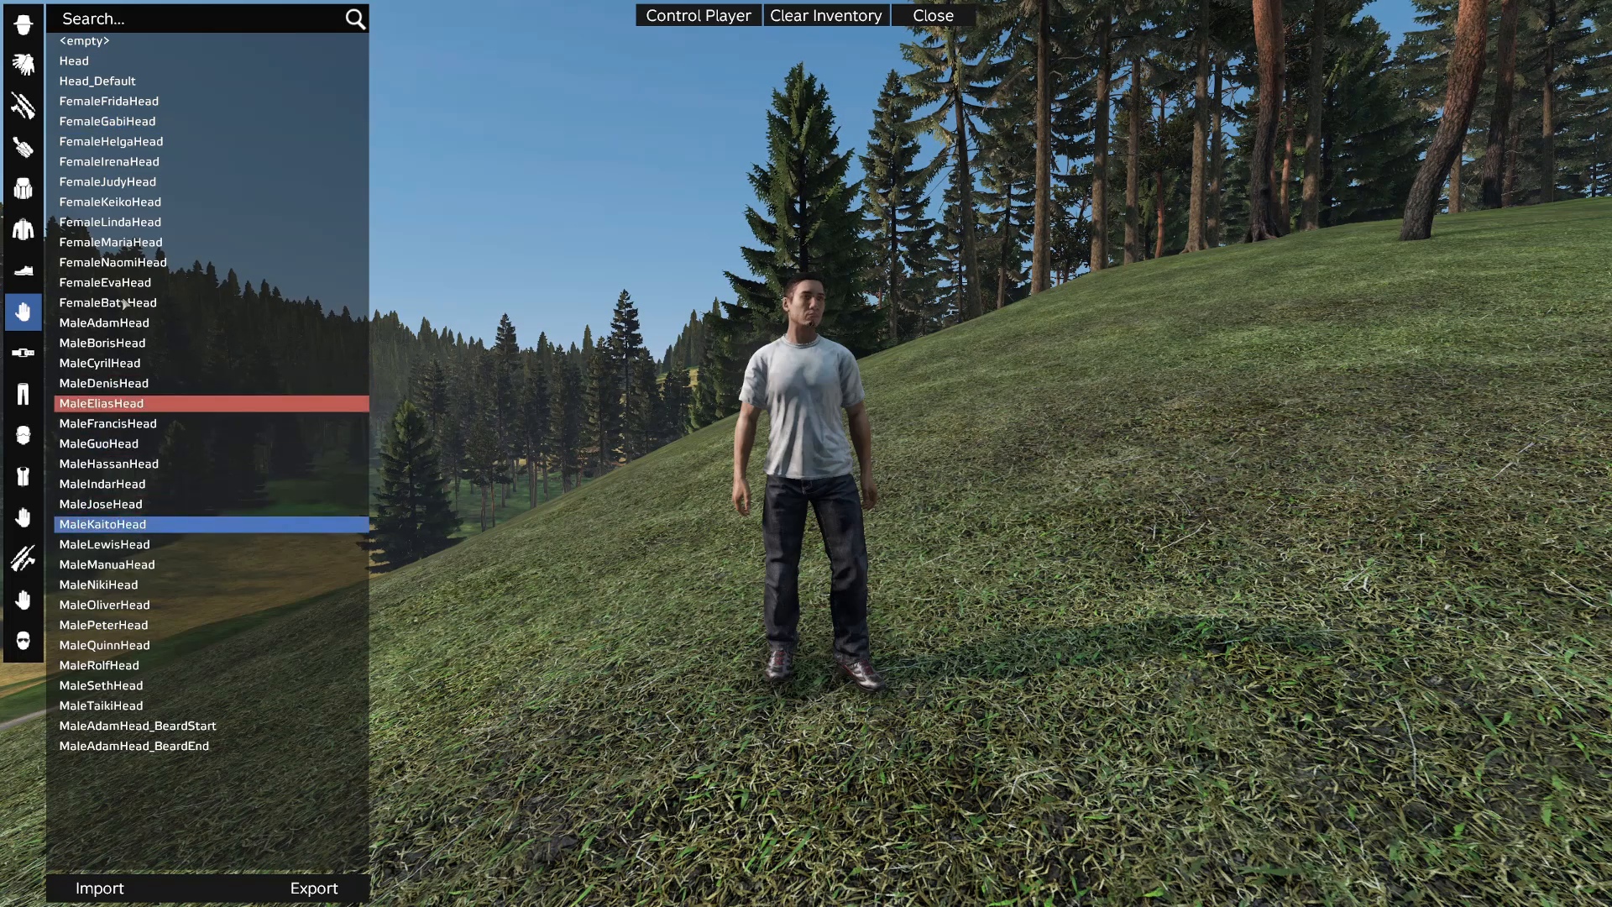
- Browse the items available for the survivor's belt and legs slots
{"action": "left_click", "coordinate": [26, 366]}
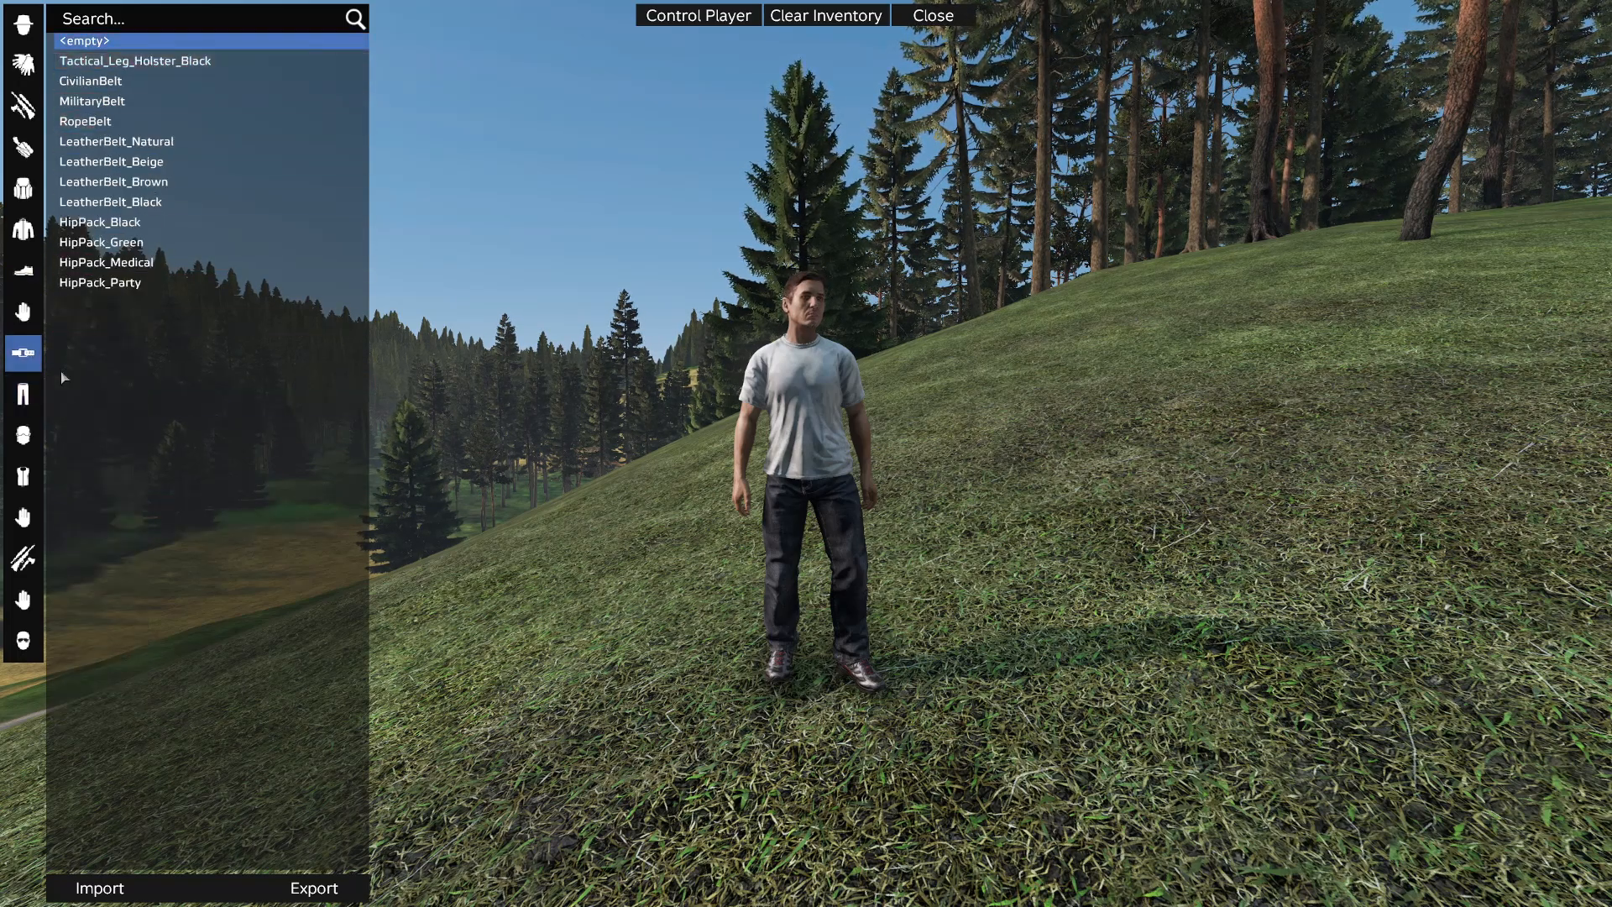
{"action": "left_click", "coordinate": [32, 394]}
{"action": "scroll", "coordinate": [241, 587], "scroll_direction": "down", "scroll_amount": 3}
{"action": "scroll", "coordinate": [311, 385], "scroll_direction": "up", "scroll_amount": 3}
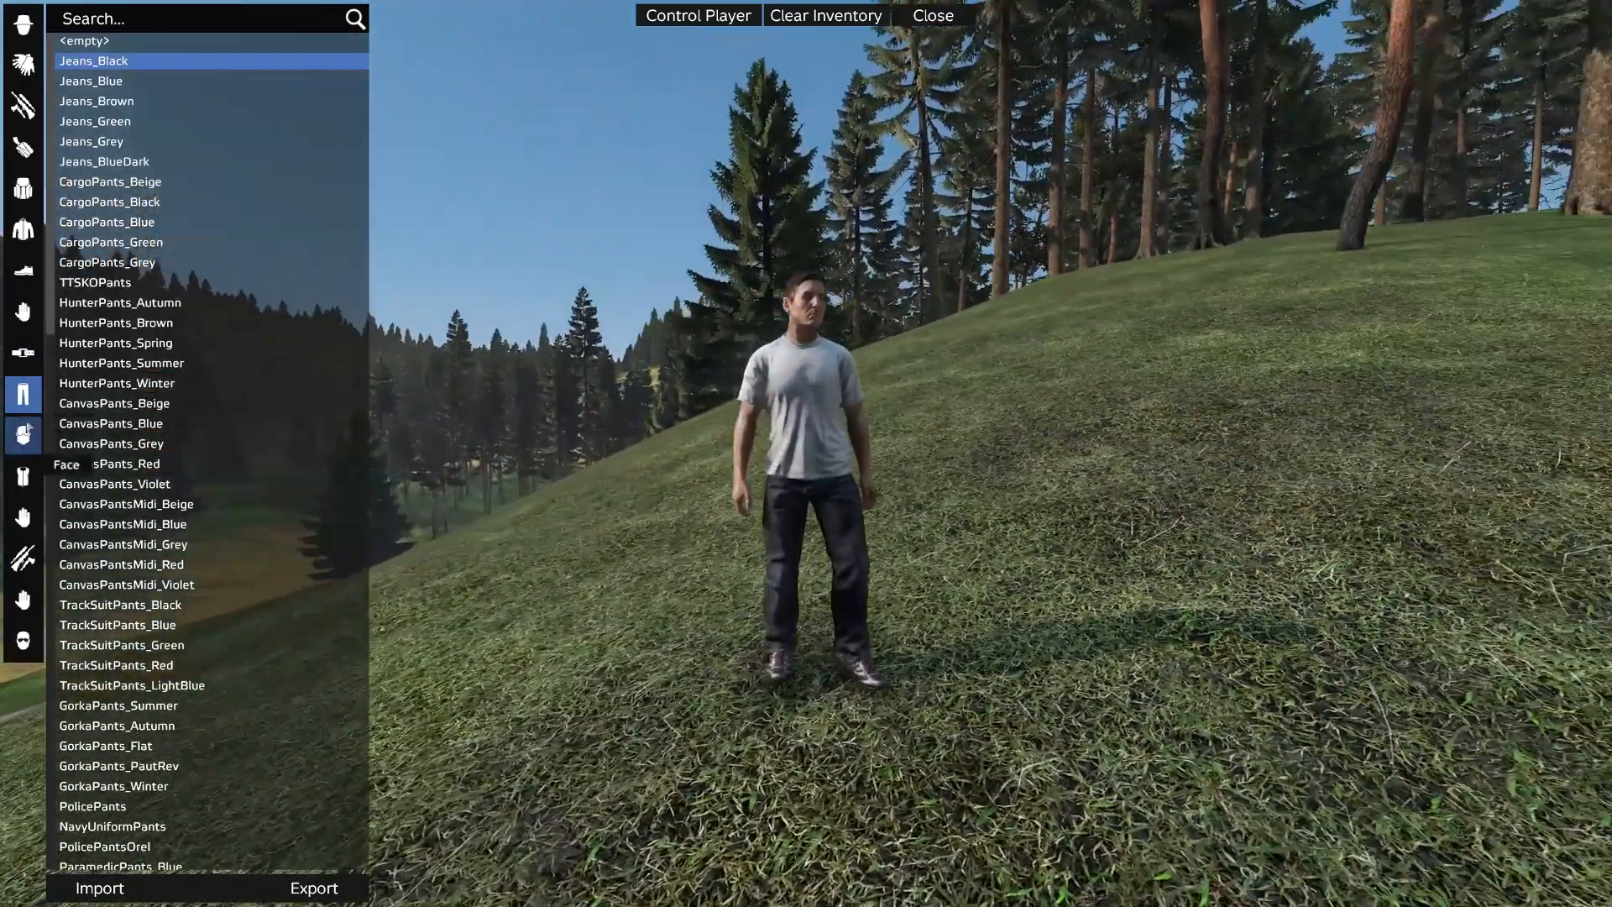
- Try face coverings such as Bandana_PolkaPattern and Bandana_Greenpattern on the survivor and reset the face slot to empty
{"action": "left_click", "coordinate": [31, 445]}
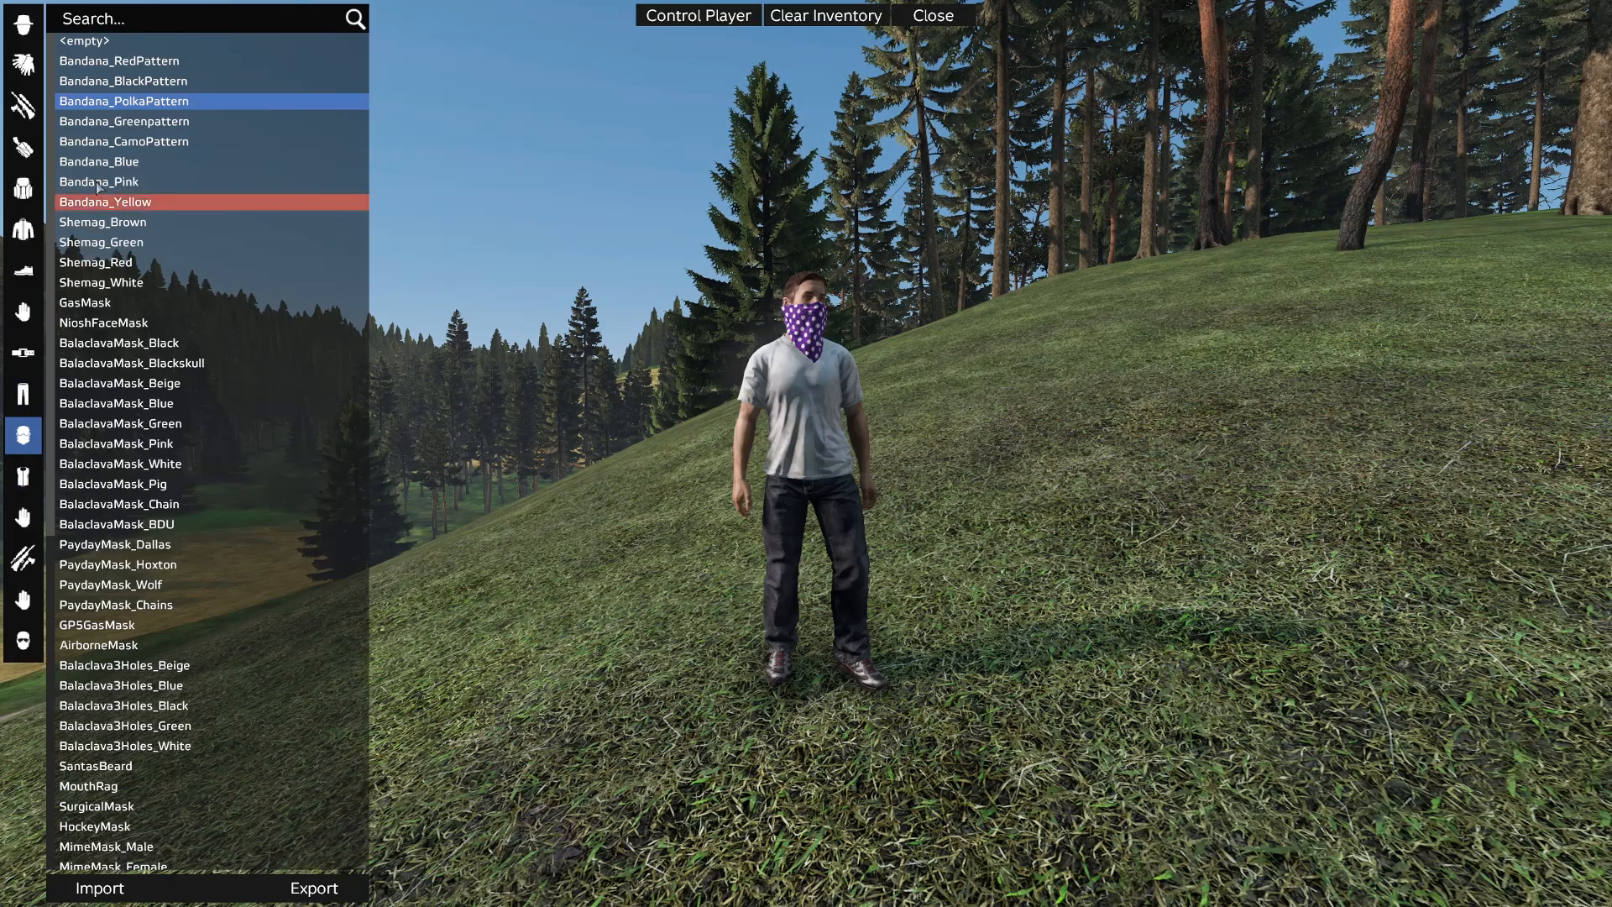
{"action": "left_click", "coordinate": [108, 84]}
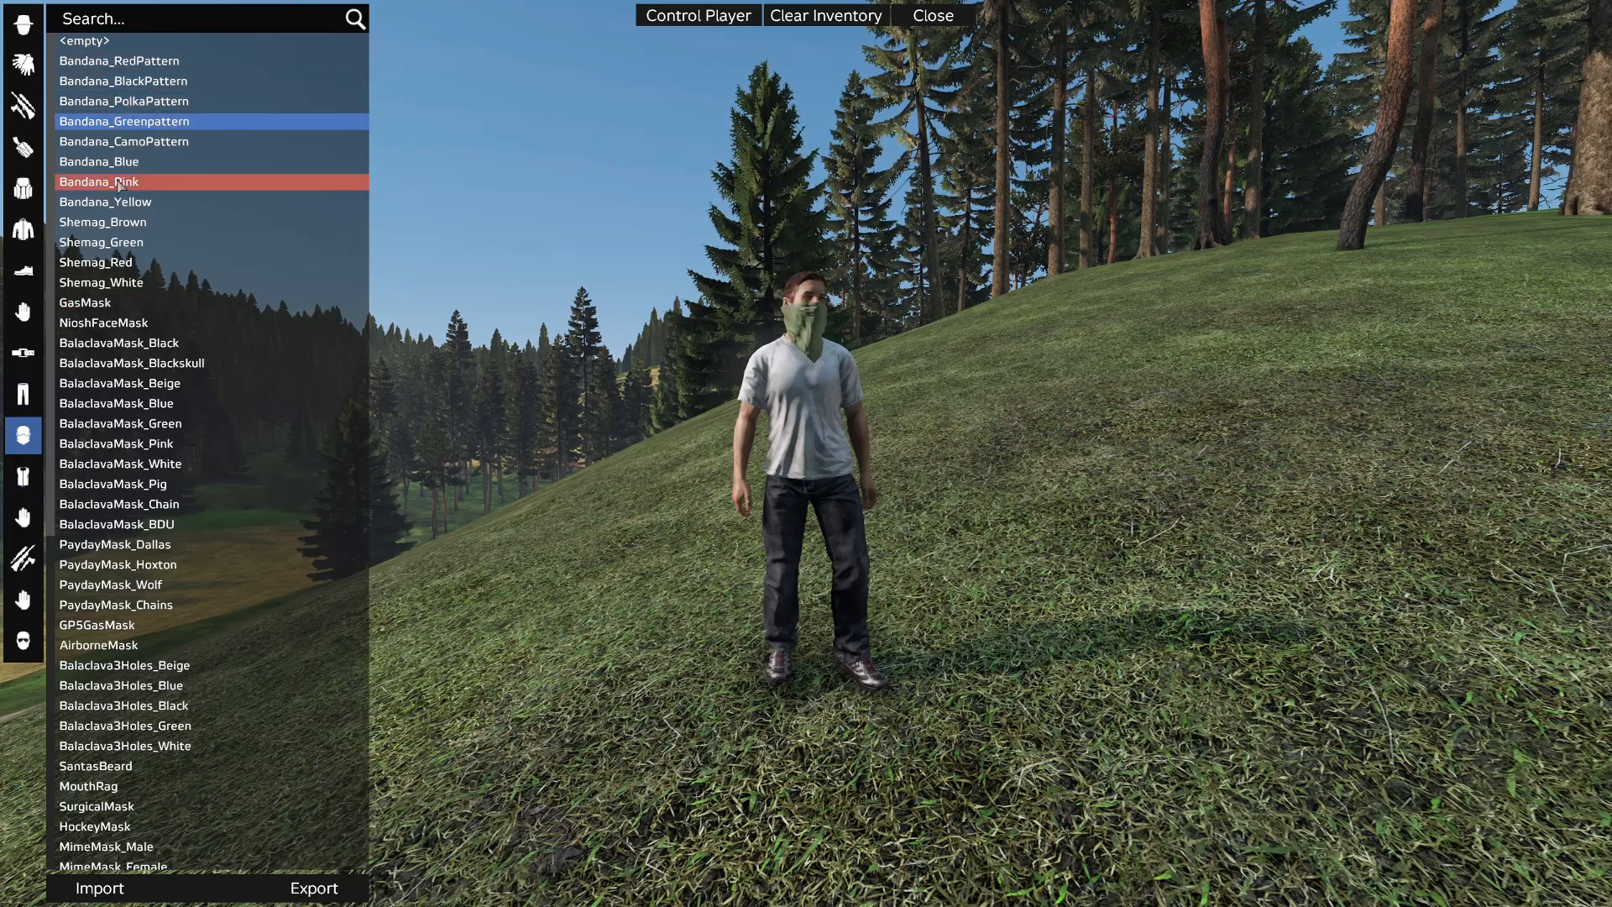
{"action": "left_click", "coordinate": [128, 324]}
{"action": "left_click", "coordinate": [168, 121]}
{"action": "left_click", "coordinate": [176, 322]}
{"action": "left_click", "coordinate": [167, 464]}
{"action": "left_click", "coordinate": [84, 40]}
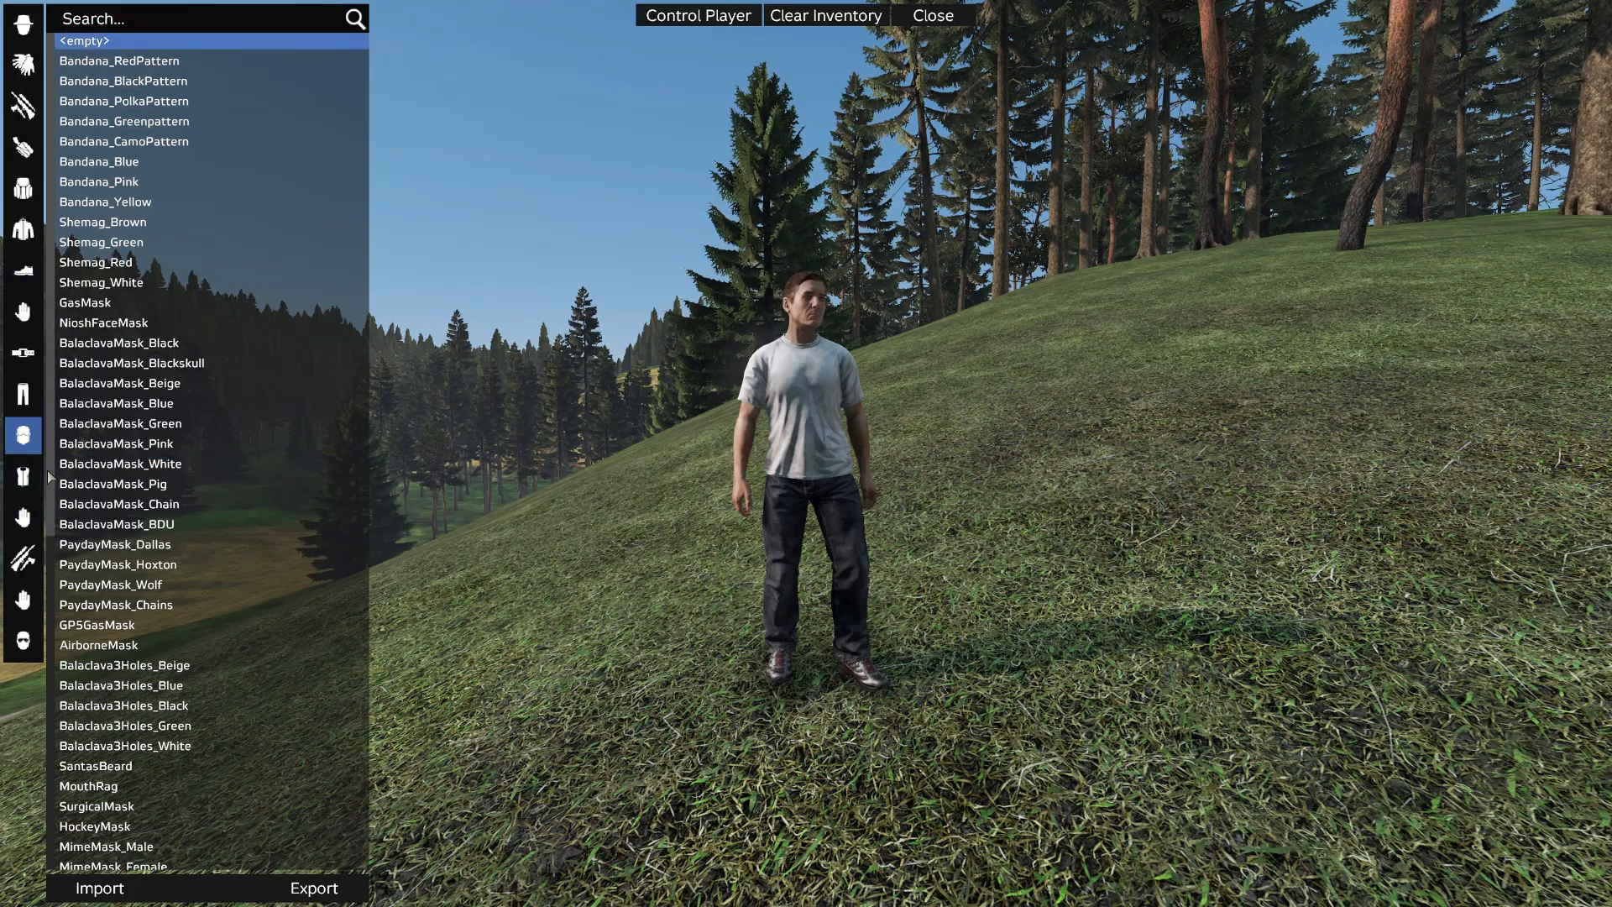
- Try several vests on the survivor and equip LeatherStorageVest_Black
{"action": "left_click", "coordinate": [22, 476]}
{"action": "left_click", "coordinate": [117, 101]}
{"action": "left_click", "coordinate": [105, 181]}
{"action": "left_click", "coordinate": [92, 463]}
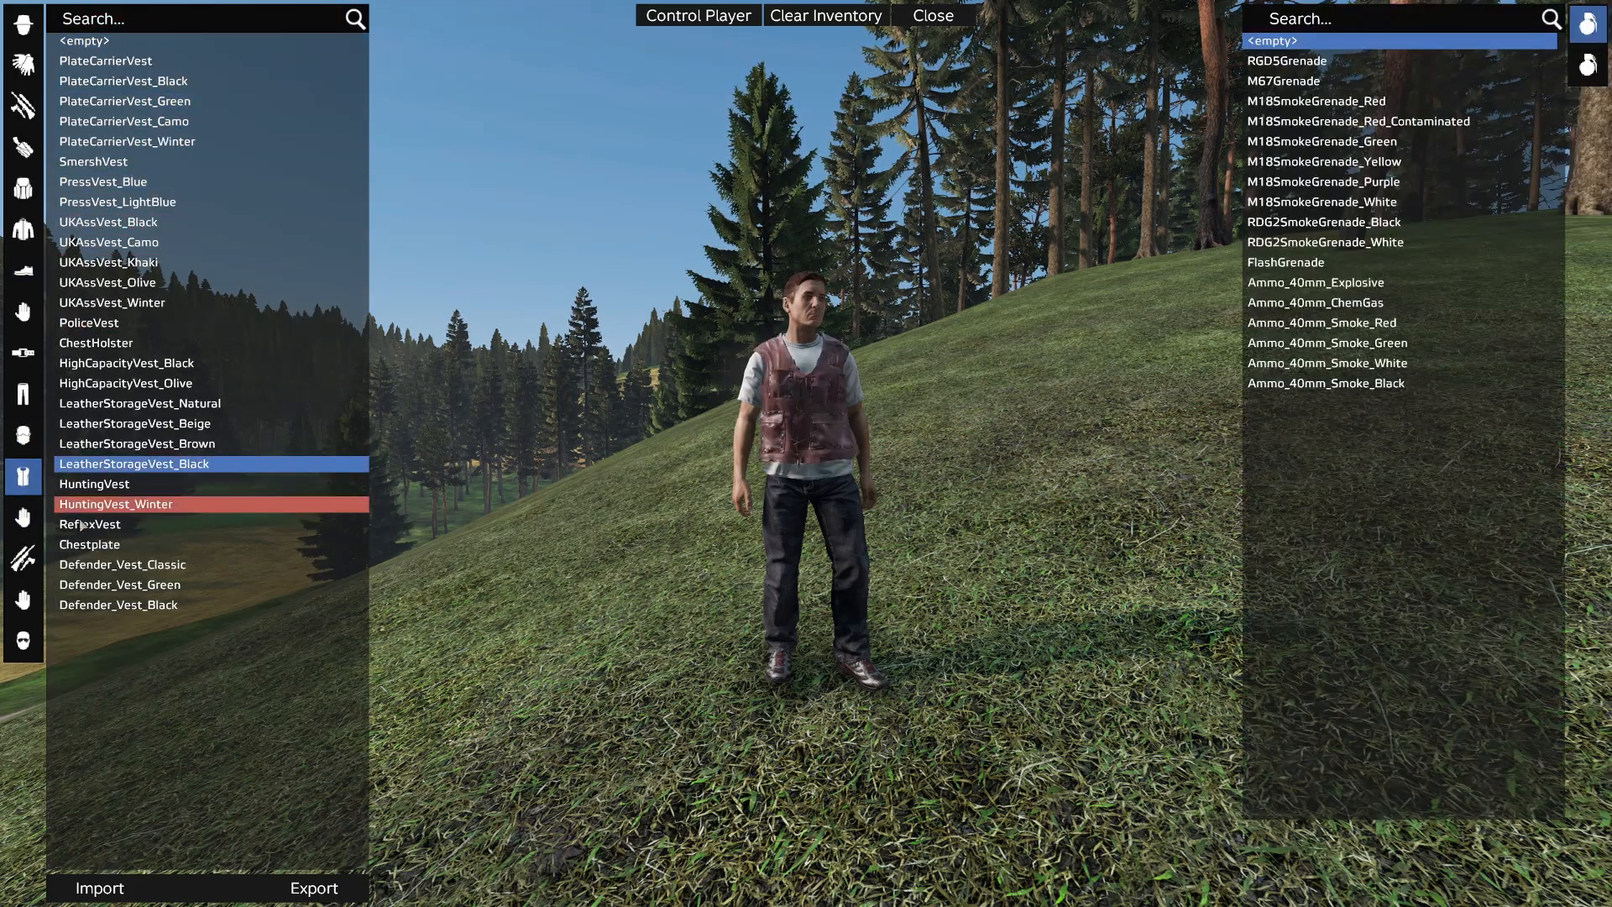
- Look through the hands items, try weapons such as FirefighterAxe and FirefighterAxe_Black, and reset the weapon slot to empty
{"action": "left_click", "coordinate": [23, 517]}
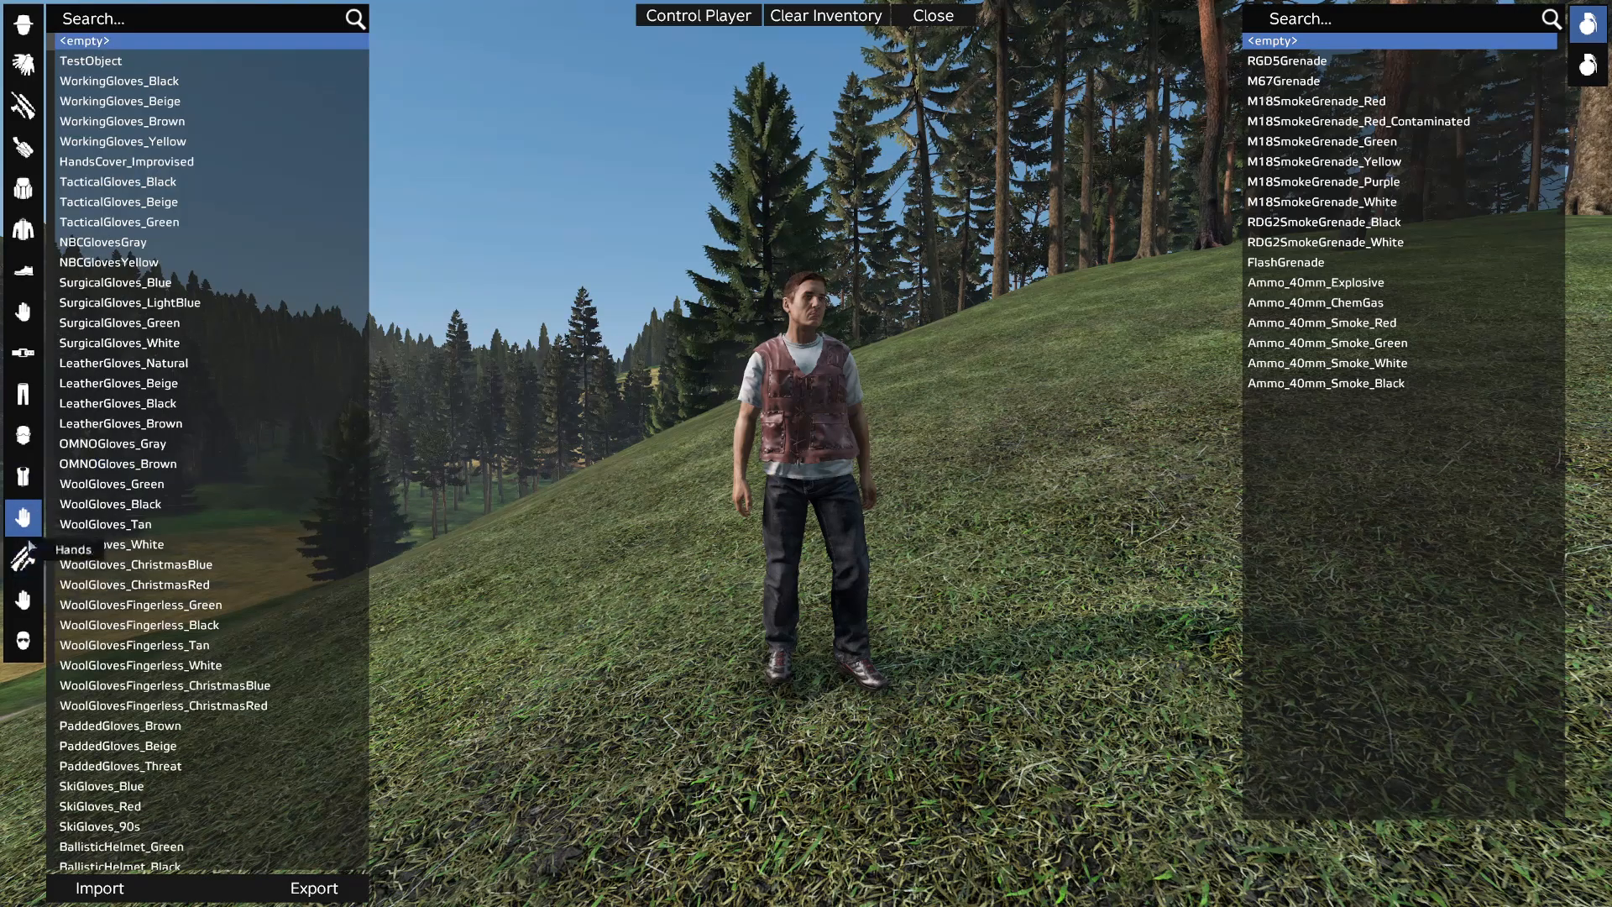
{"action": "left_click", "coordinate": [23, 557]}
{"action": "left_click", "coordinate": [92, 162]}
{"action": "left_click", "coordinate": [99, 202]}
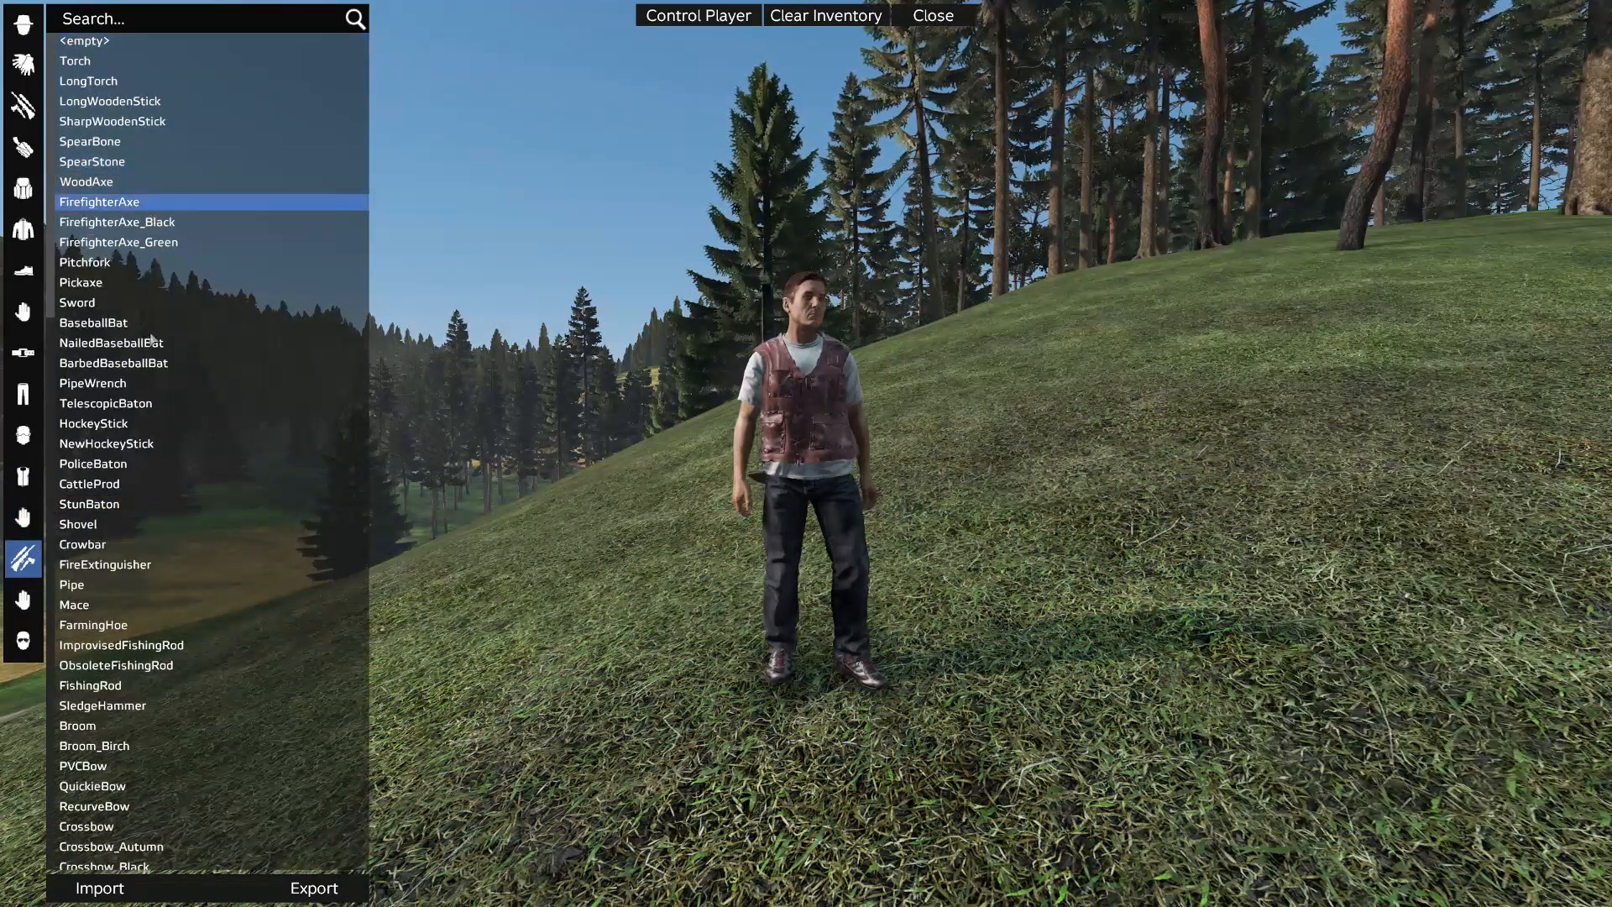
{"action": "left_click", "coordinate": [99, 443]}
{"action": "left_click", "coordinate": [126, 564]}
{"action": "left_click", "coordinate": [126, 686]}
{"action": "left_click", "coordinate": [168, 544]}
{"action": "left_click", "coordinate": [227, 383]}
{"action": "left_click", "coordinate": [230, 323]}
{"action": "left_click", "coordinate": [201, 221]}
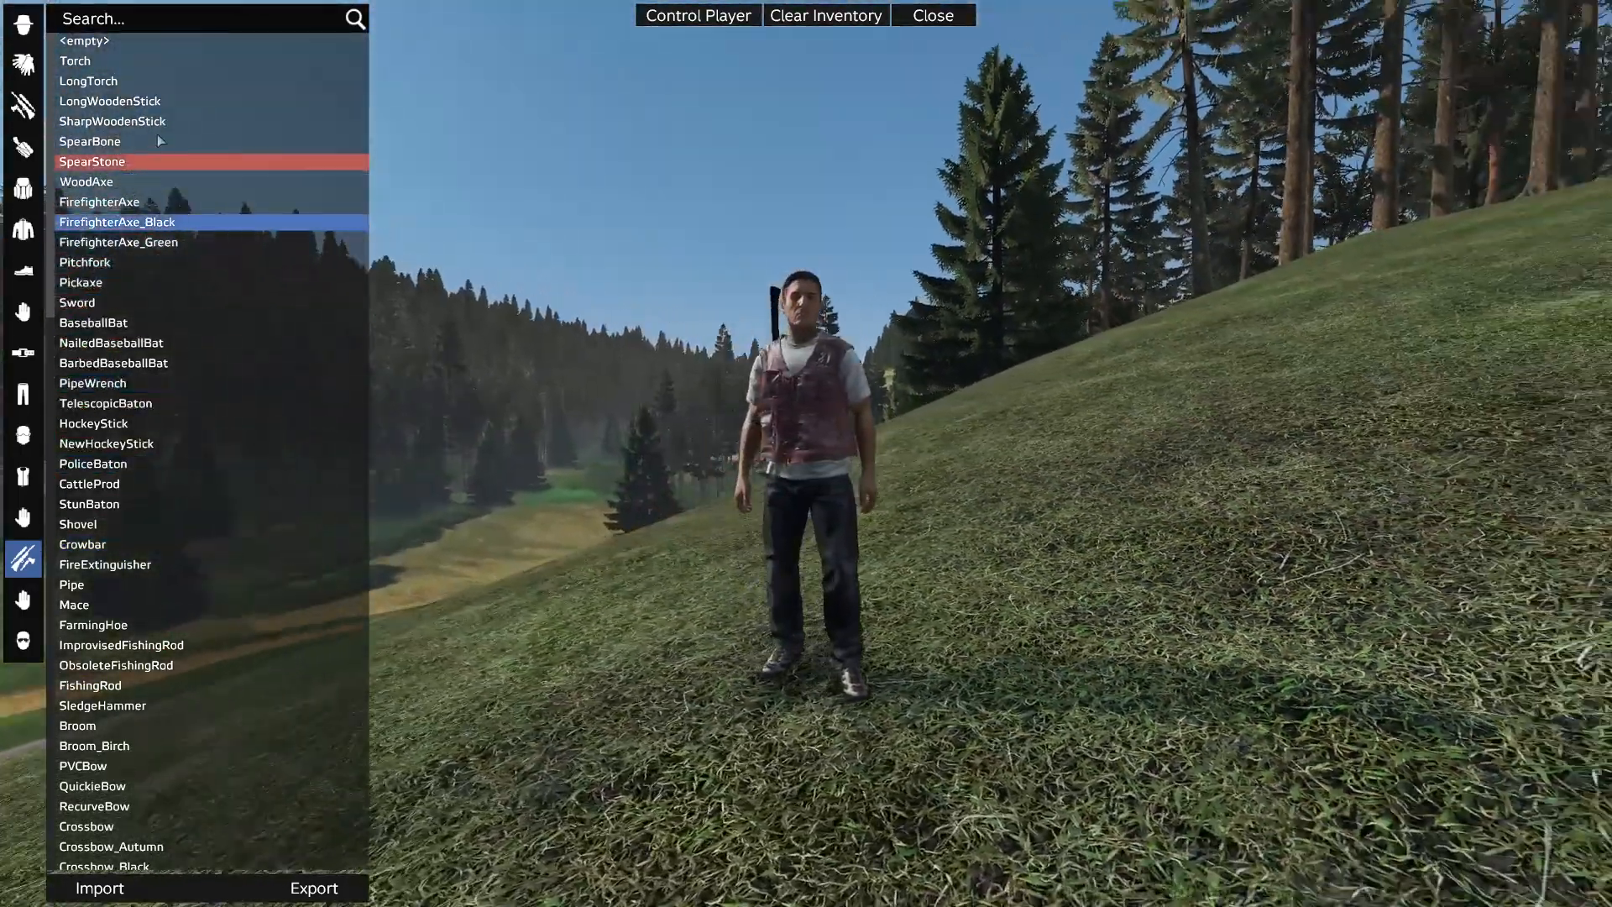
{"action": "left_click", "coordinate": [163, 42]}
- Try eyewear such as SportGlasses_Orange and Gekoseasteregg on the survivor and reset the eyes slot to empty
{"action": "left_click", "coordinate": [23, 640]}
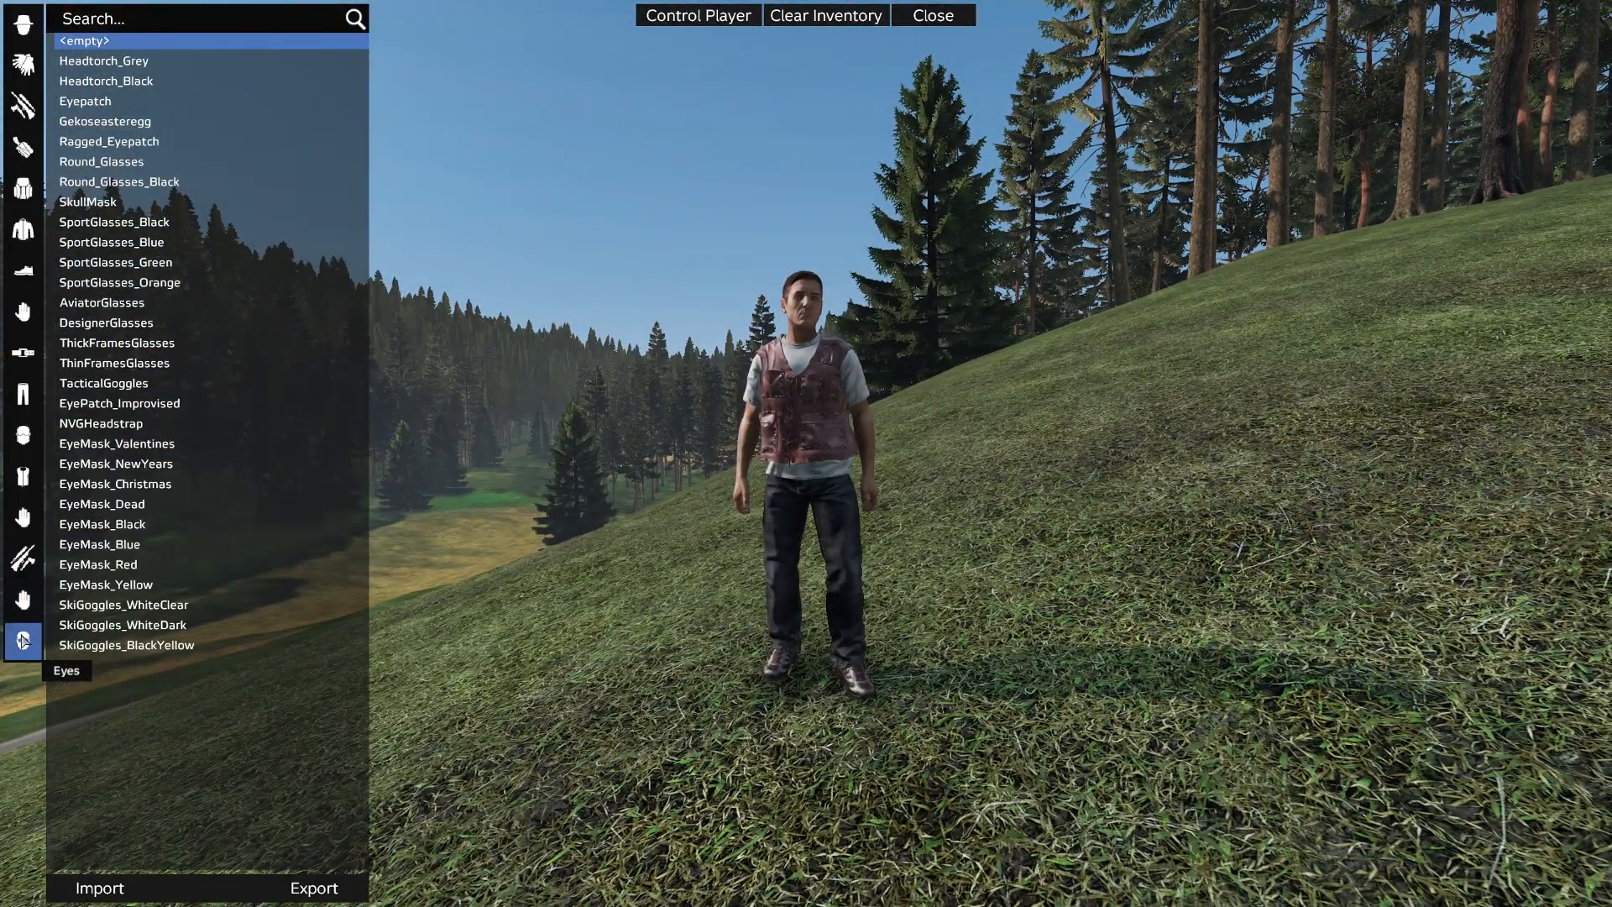
{"action": "left_click", "coordinate": [155, 81]}
{"action": "left_click", "coordinate": [126, 161]}
{"action": "left_click", "coordinate": [136, 282]}
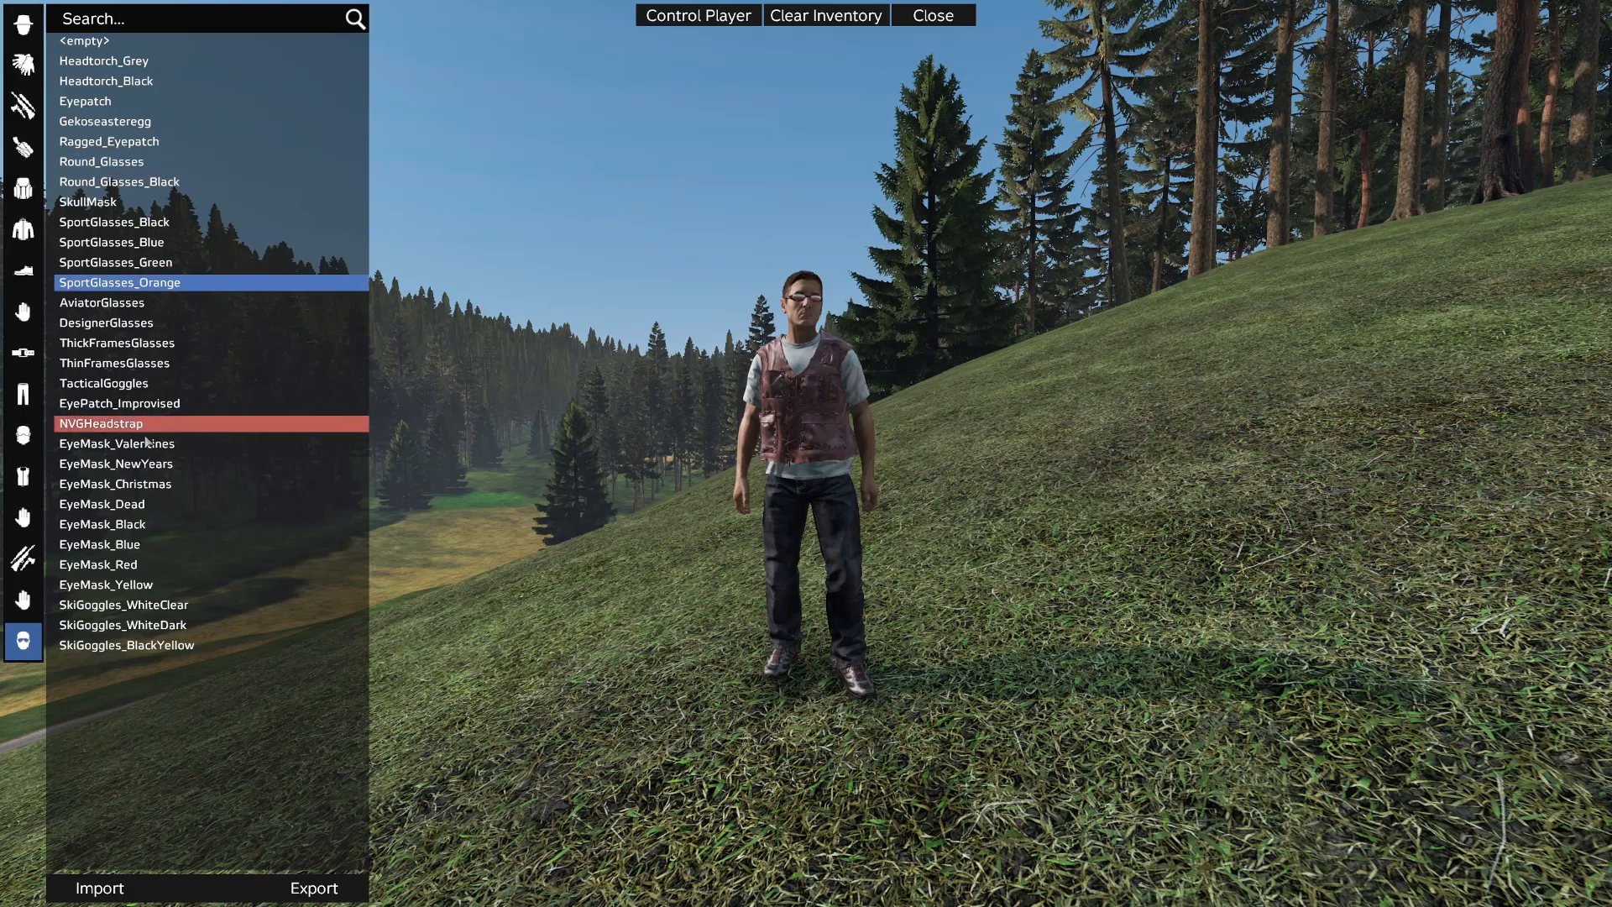
{"action": "left_click", "coordinate": [148, 490]}
{"action": "left_click", "coordinate": [133, 264]}
{"action": "left_click", "coordinate": [138, 122]}
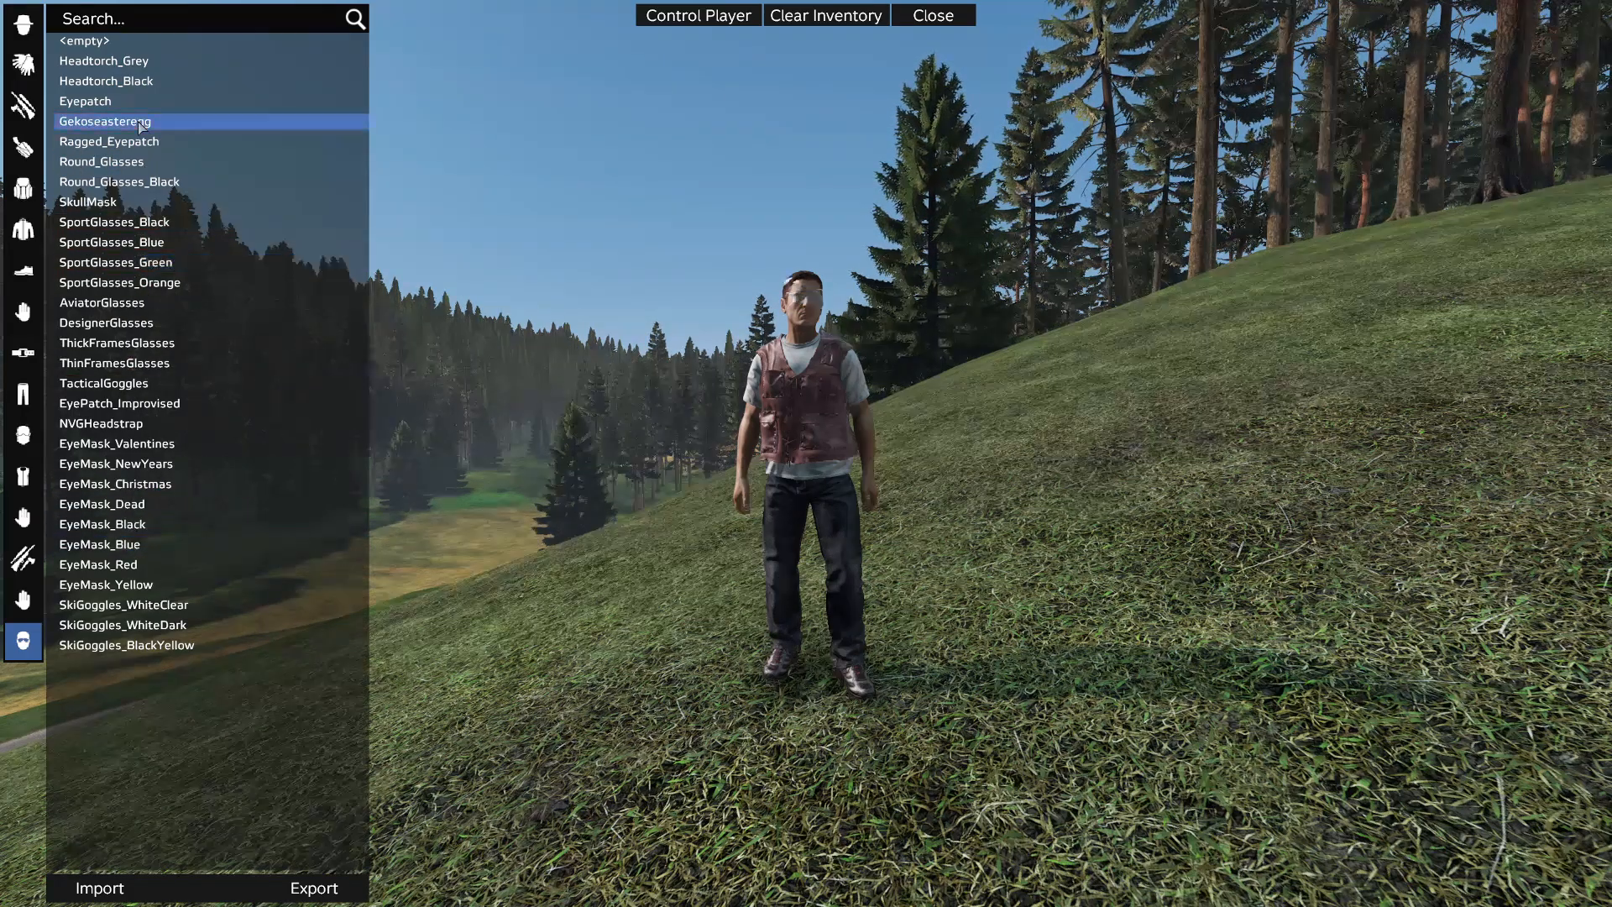
{"action": "left_click", "coordinate": [163, 43]}
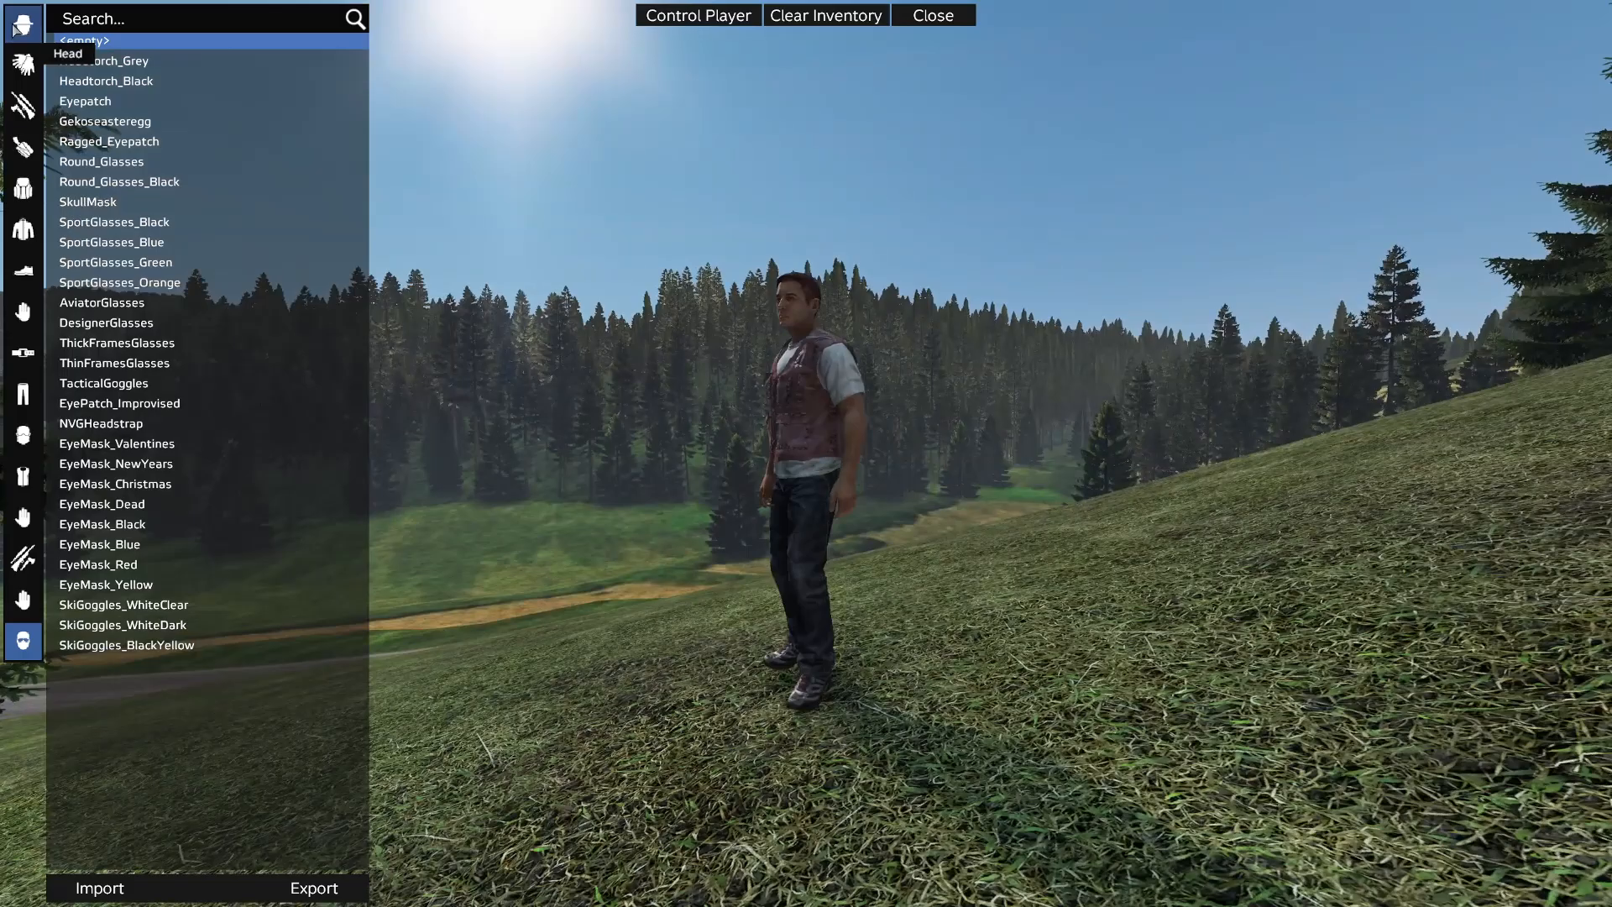
- Dress the survivor in a dark blue cap, red top, cloth backpack, slung long gun, blue jeans and WorkingBoots_Yellow
{"action": "left_click", "coordinate": [23, 24]}
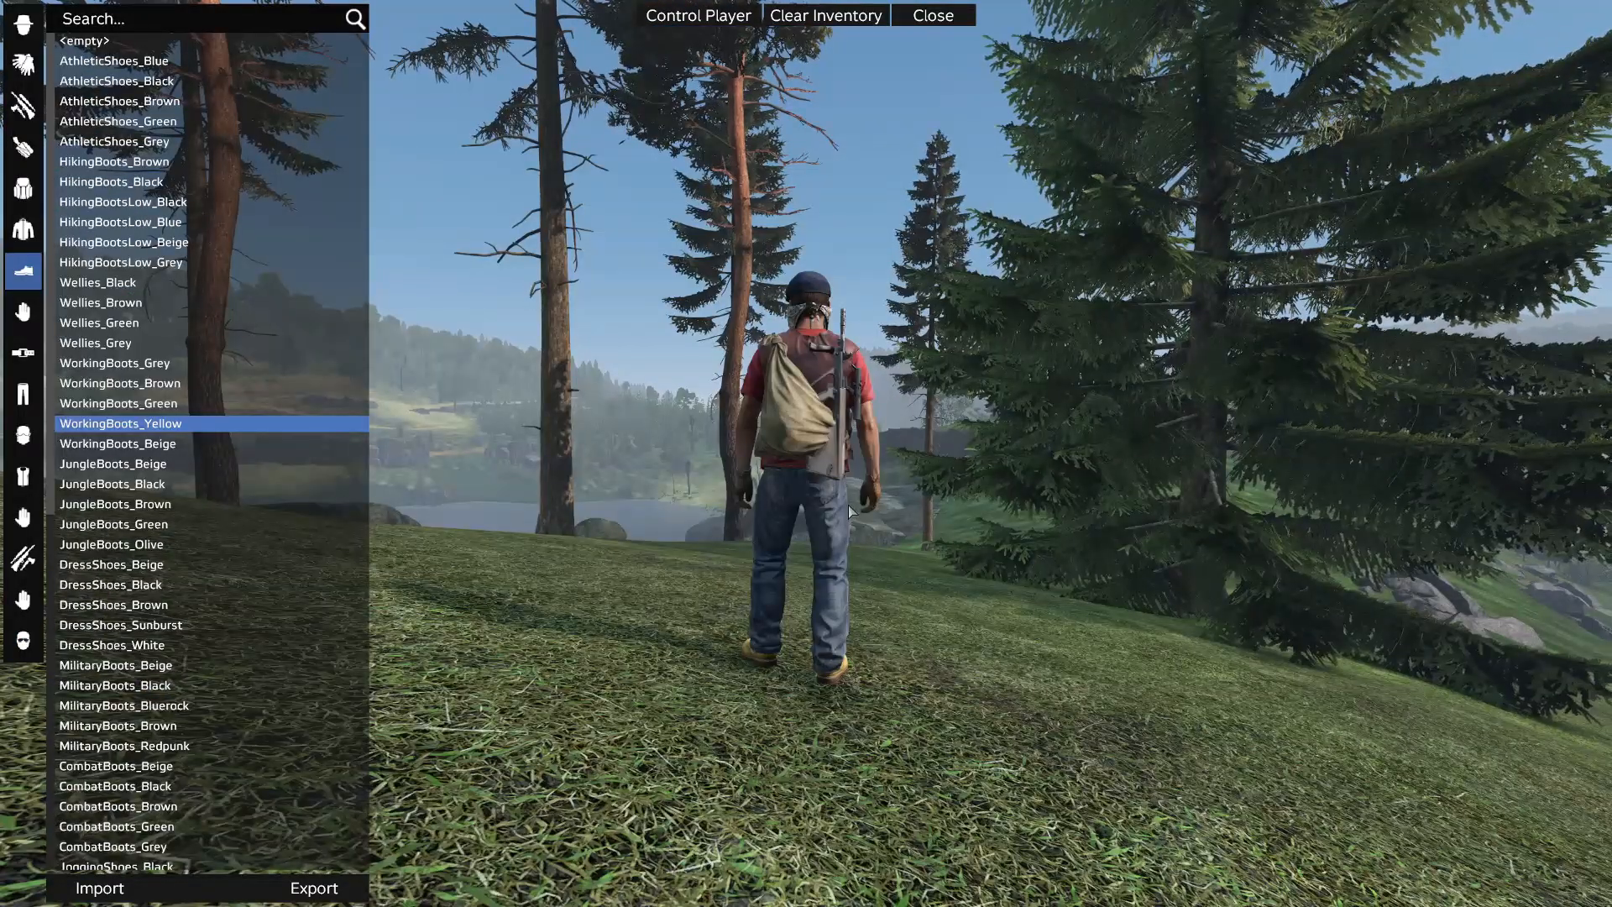
{"action": "left_click_drag", "start_coordinate": [849, 506], "coordinate": [855, 483]}
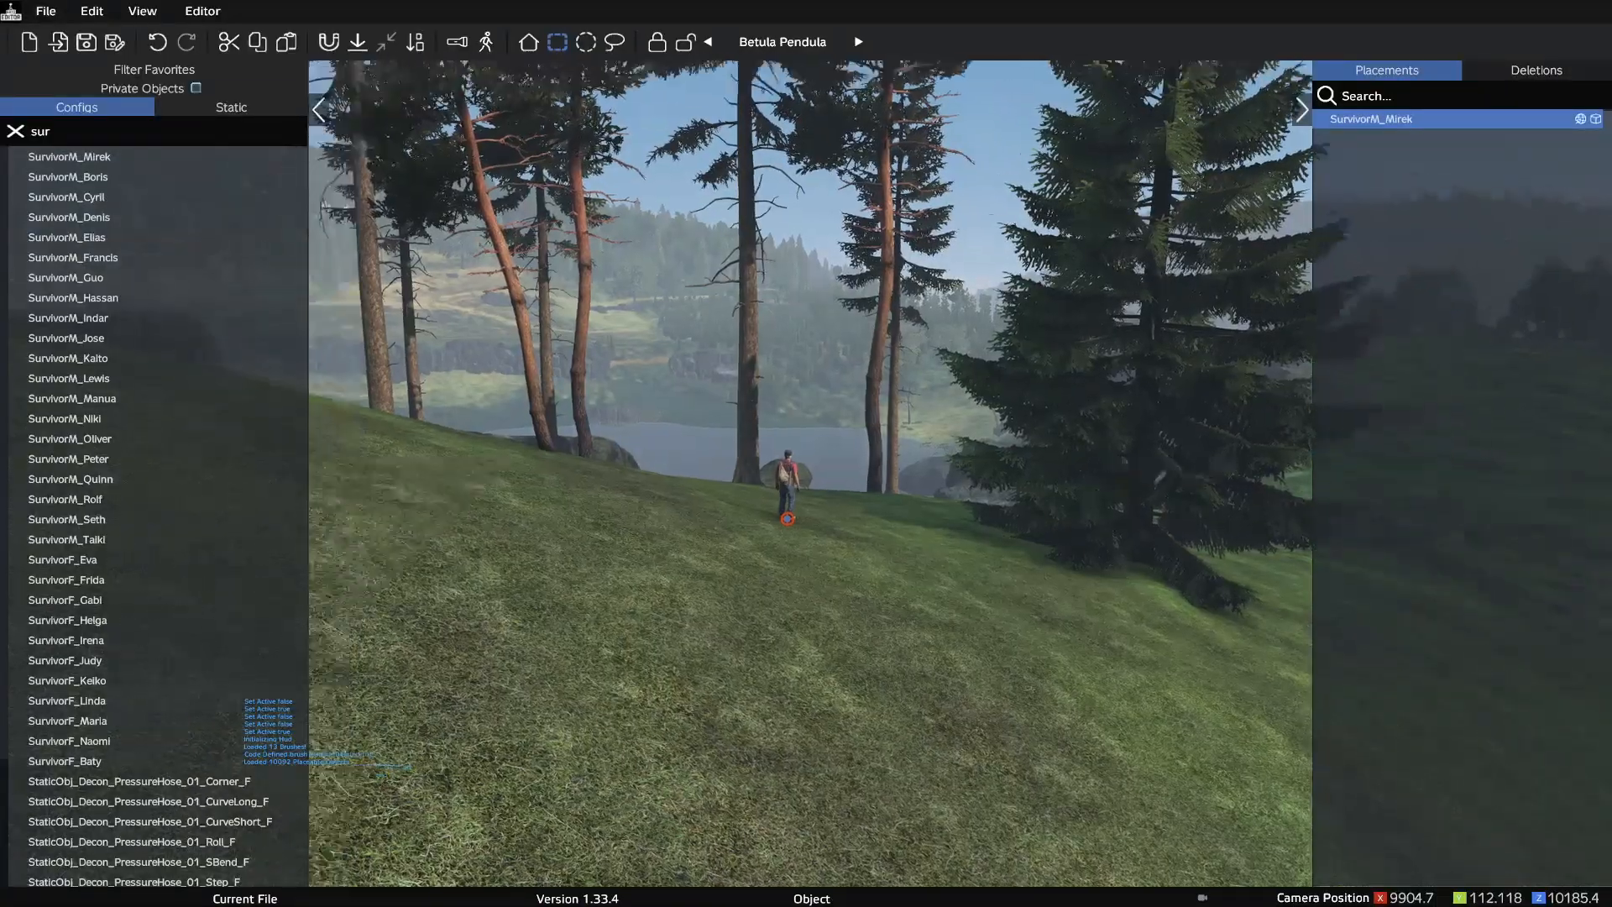
- Approach the outfitted SurvivorM_Mirek and take control of it as the player
{"action": "key", "text": "w"}
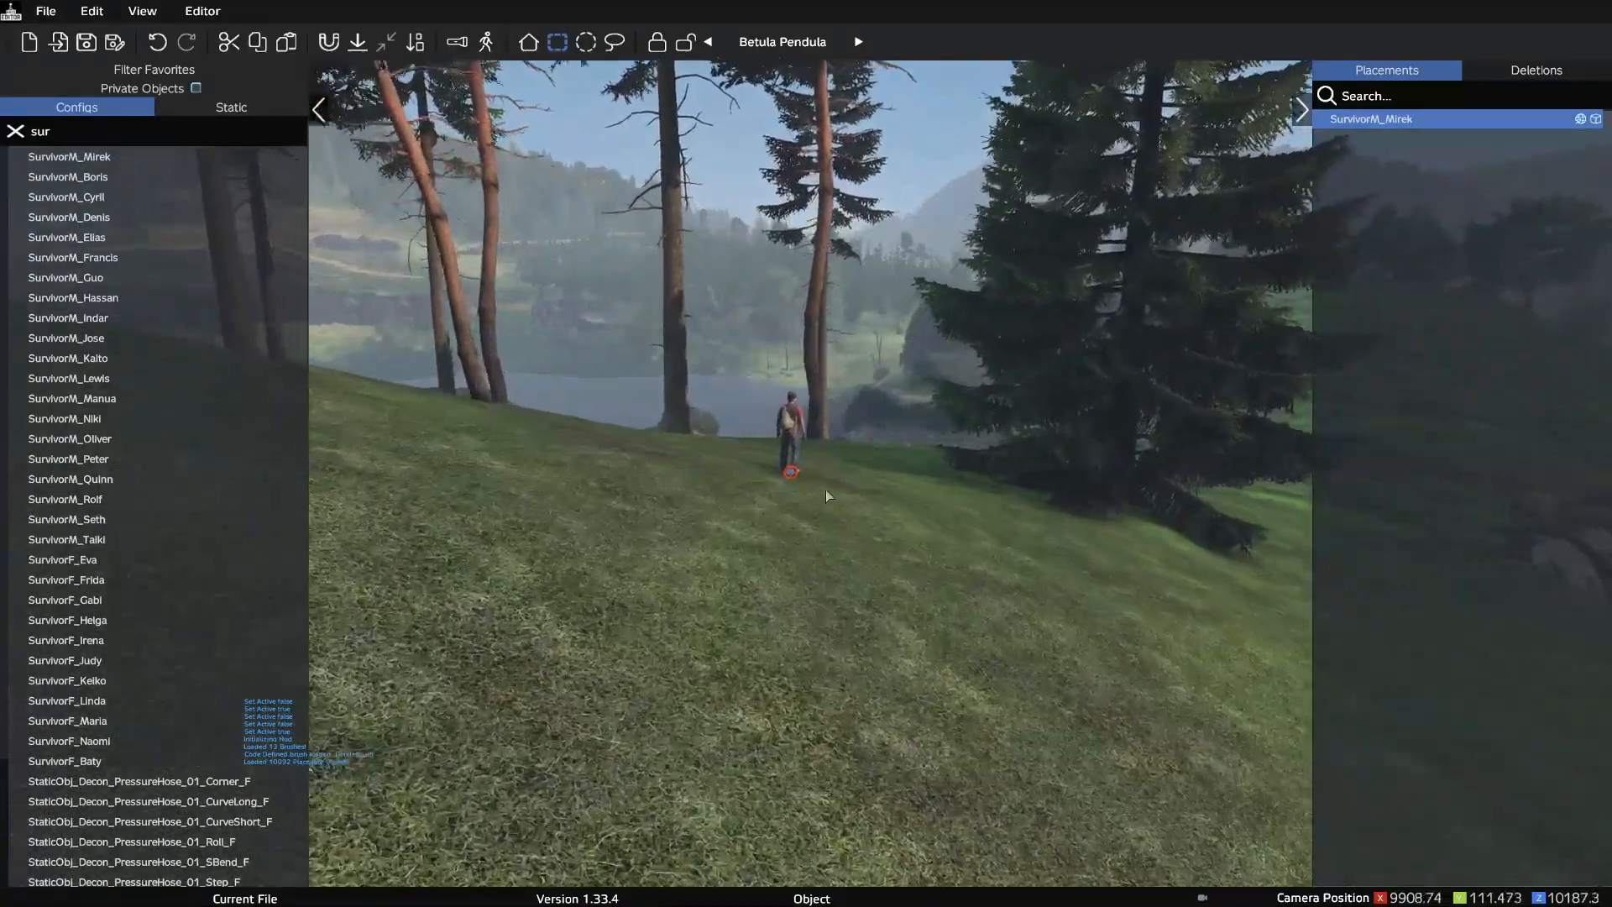
{"action": "key", "text": "s"}
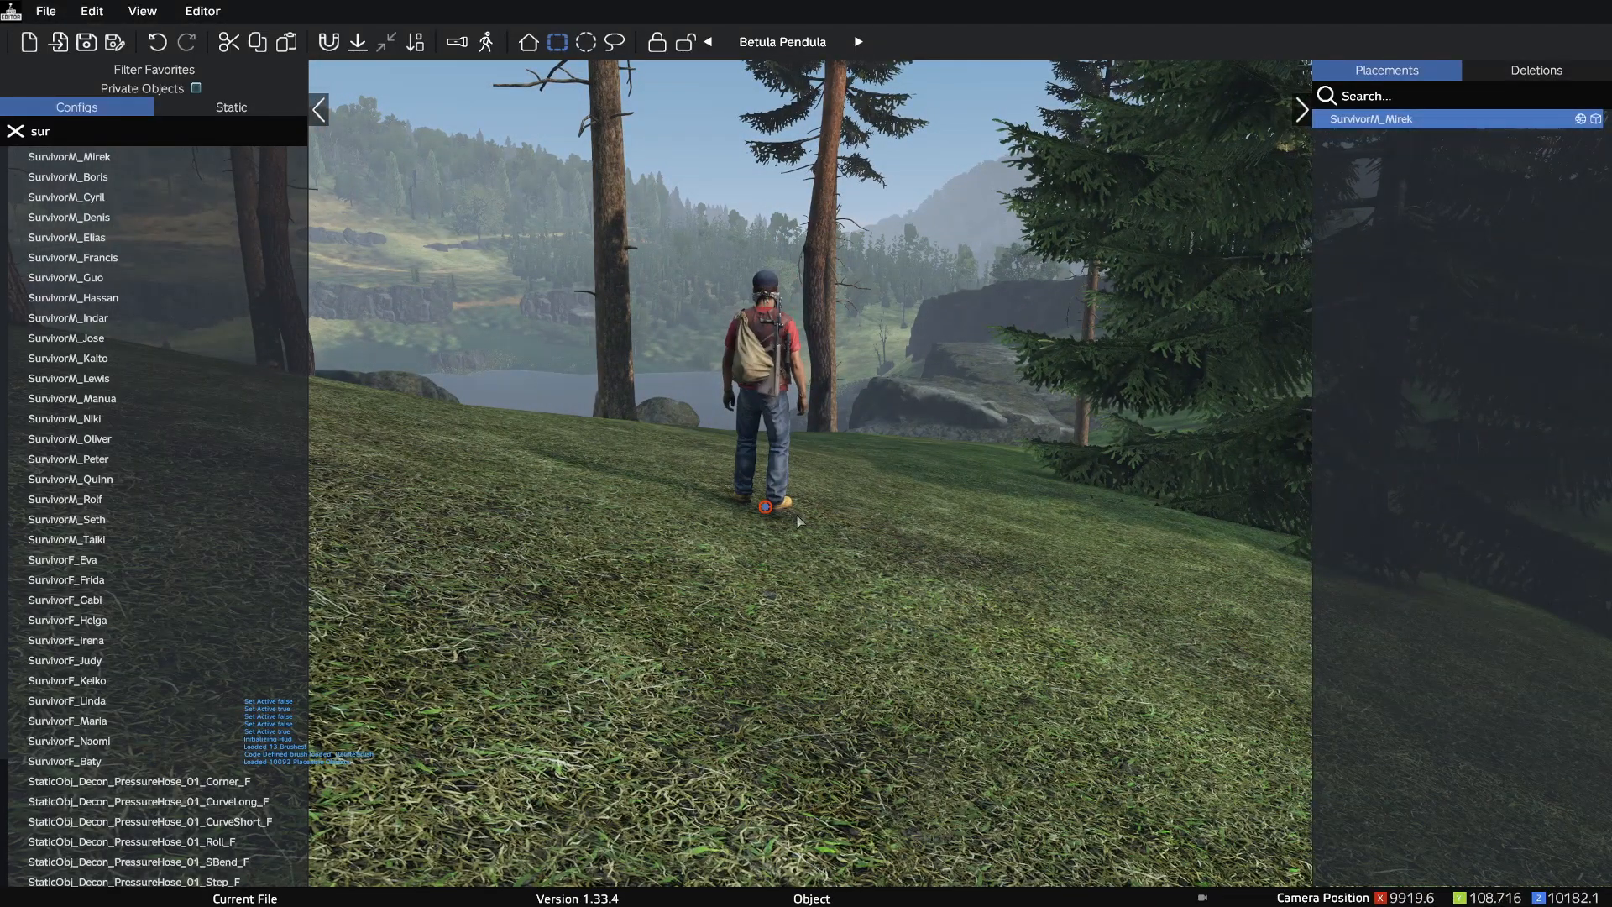
{"action": "right_click", "coordinate": [767, 512]}
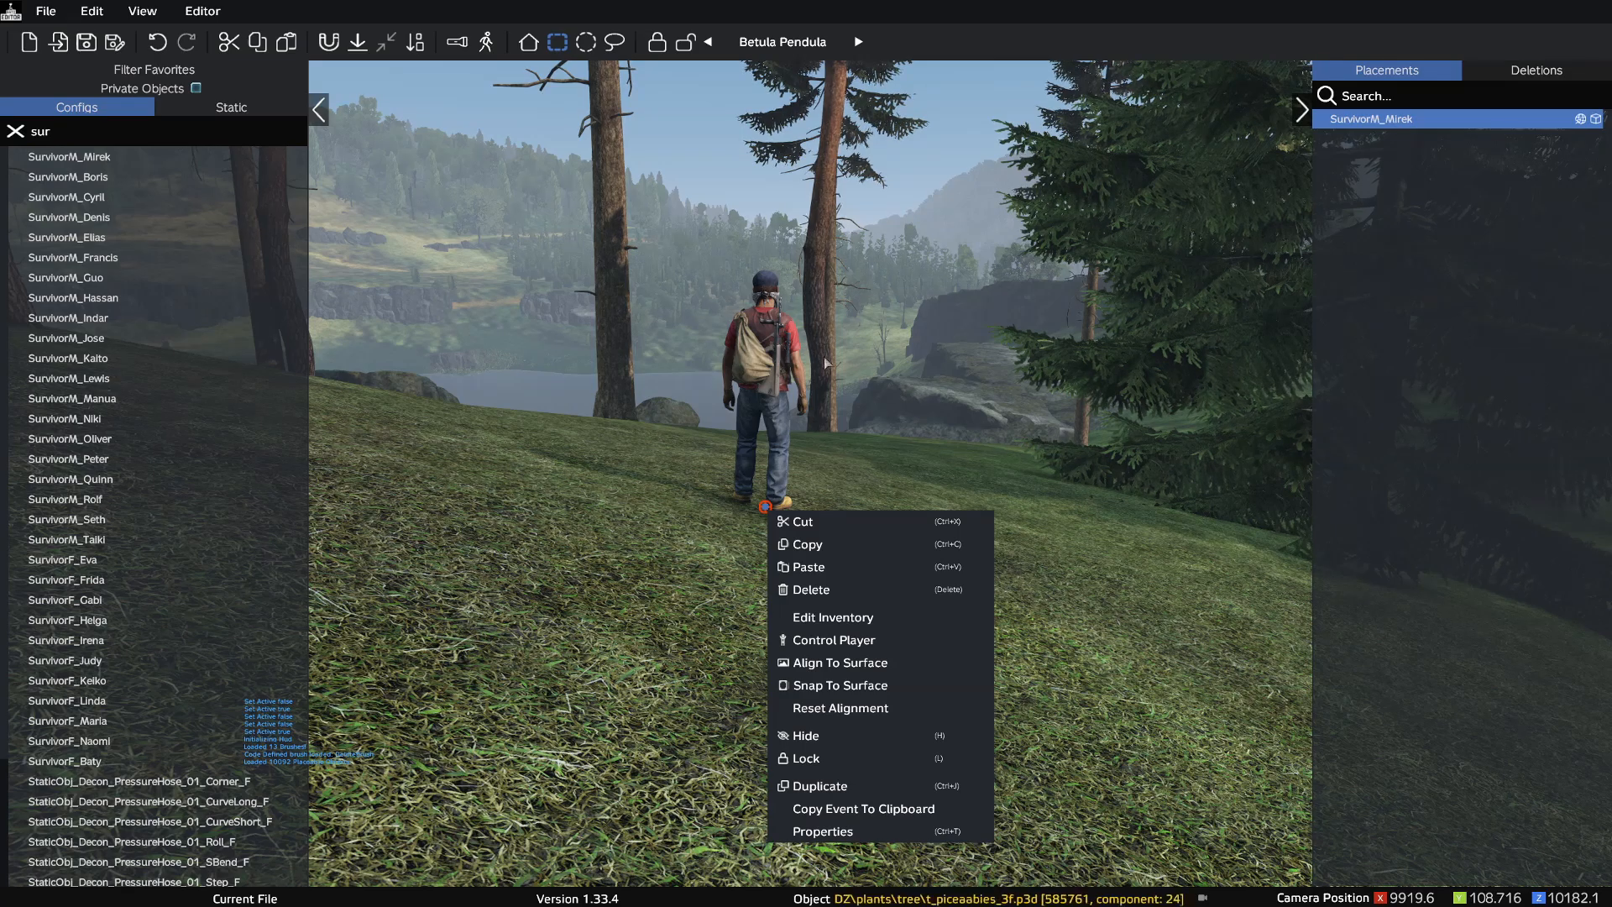
{"action": "left_click", "coordinate": [554, 485]}
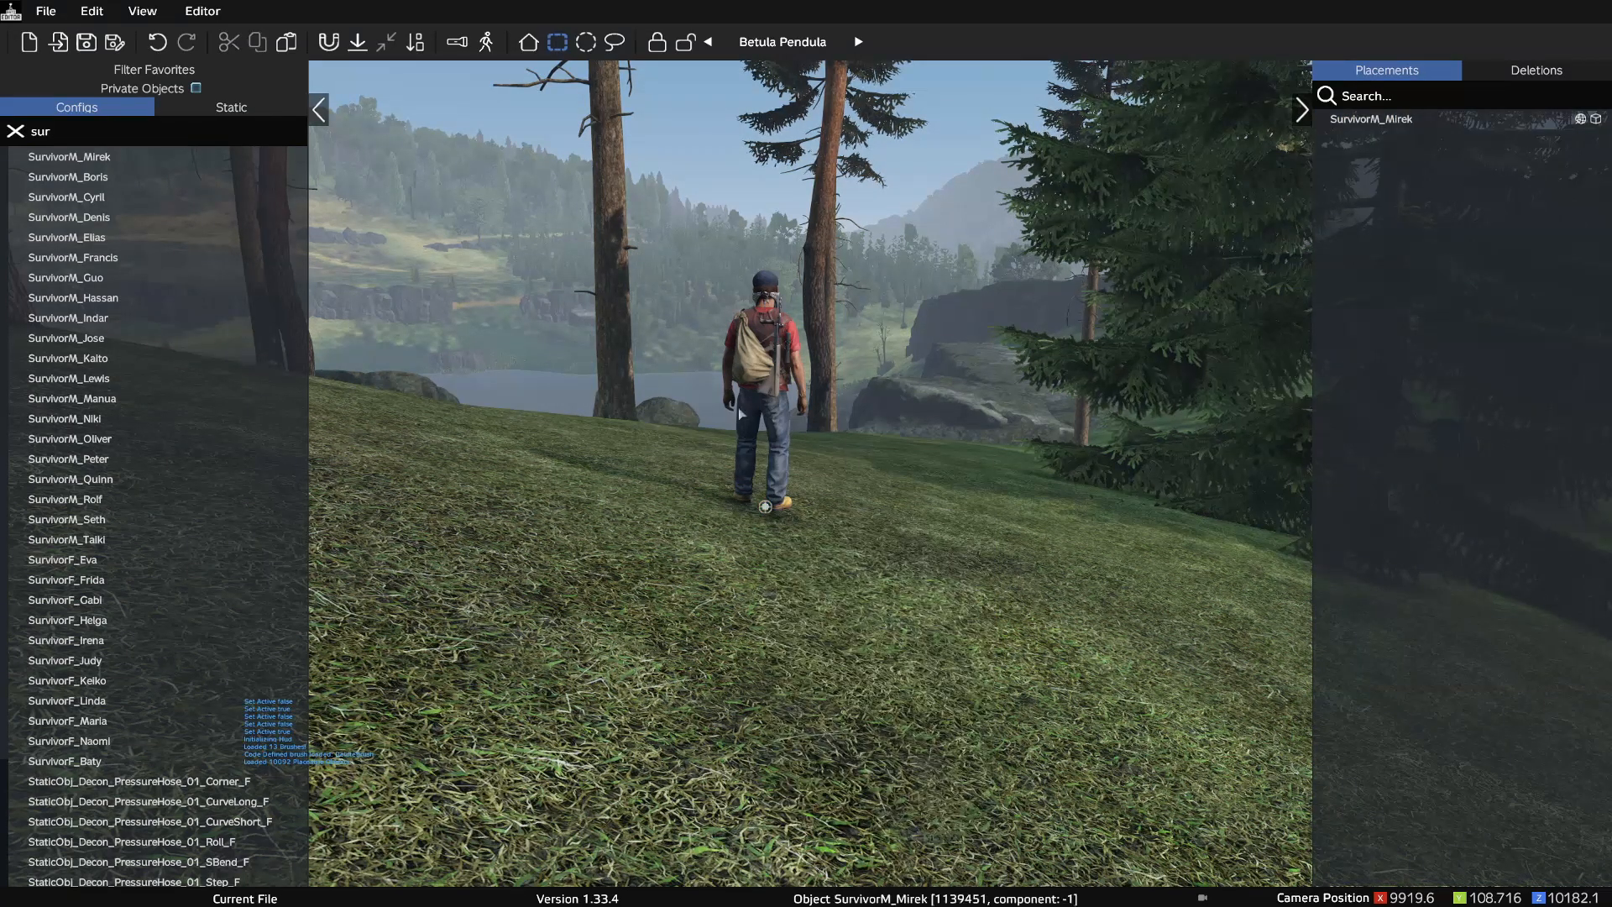
{"action": "key", "text": "w"}
{"action": "key", "text": "d"}
{"action": "key", "text": "a"}
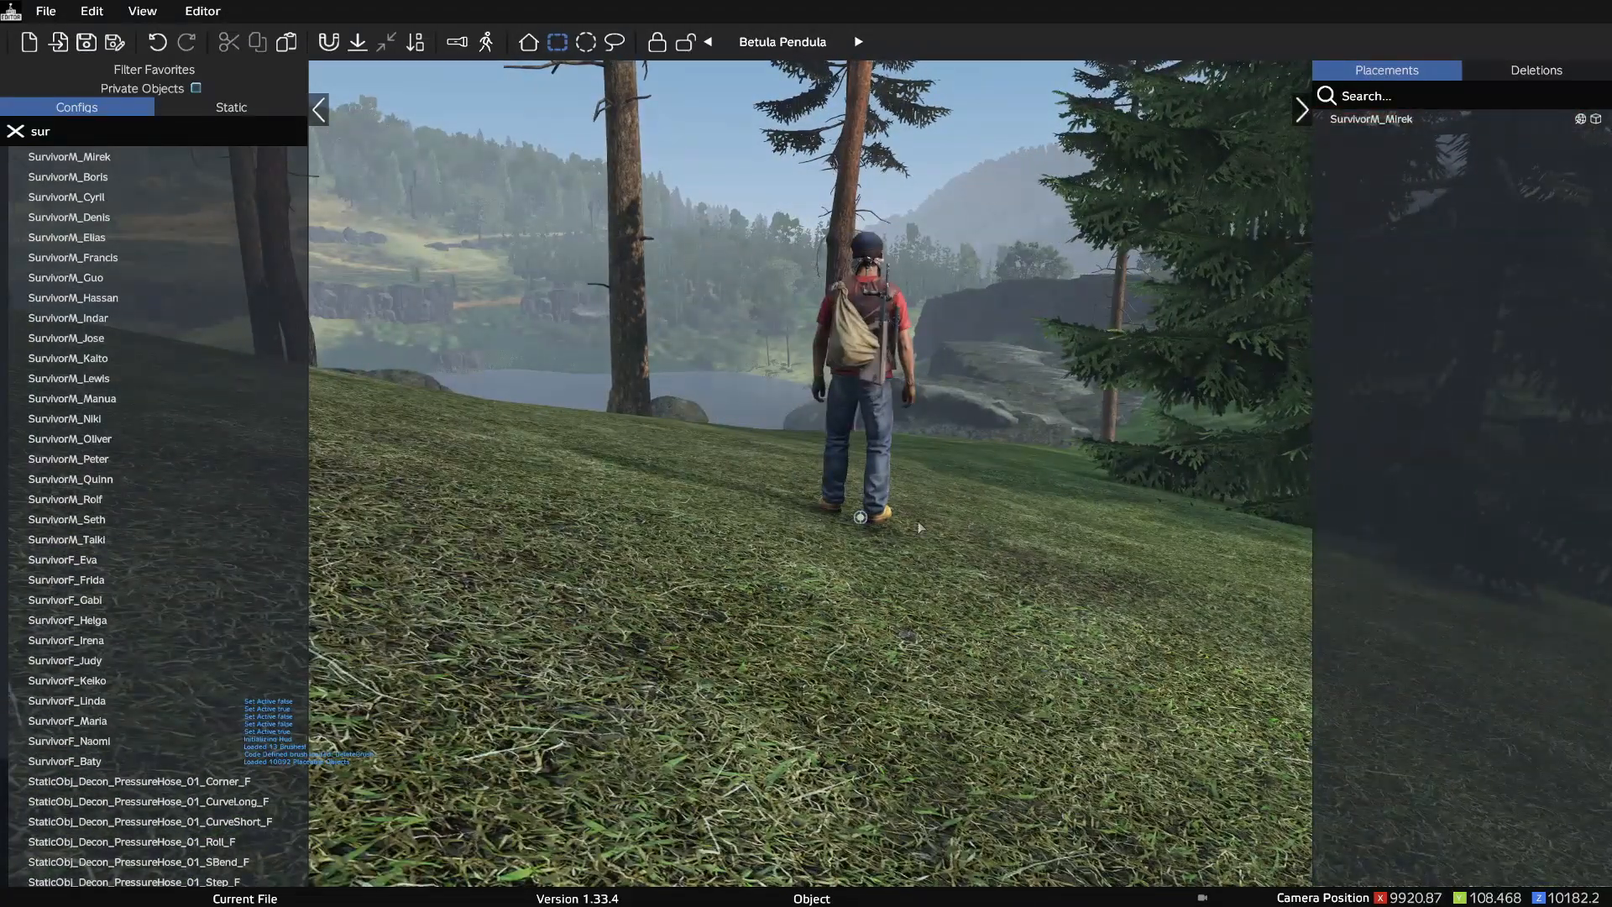
{"action": "right_click", "coordinate": [868, 521]}
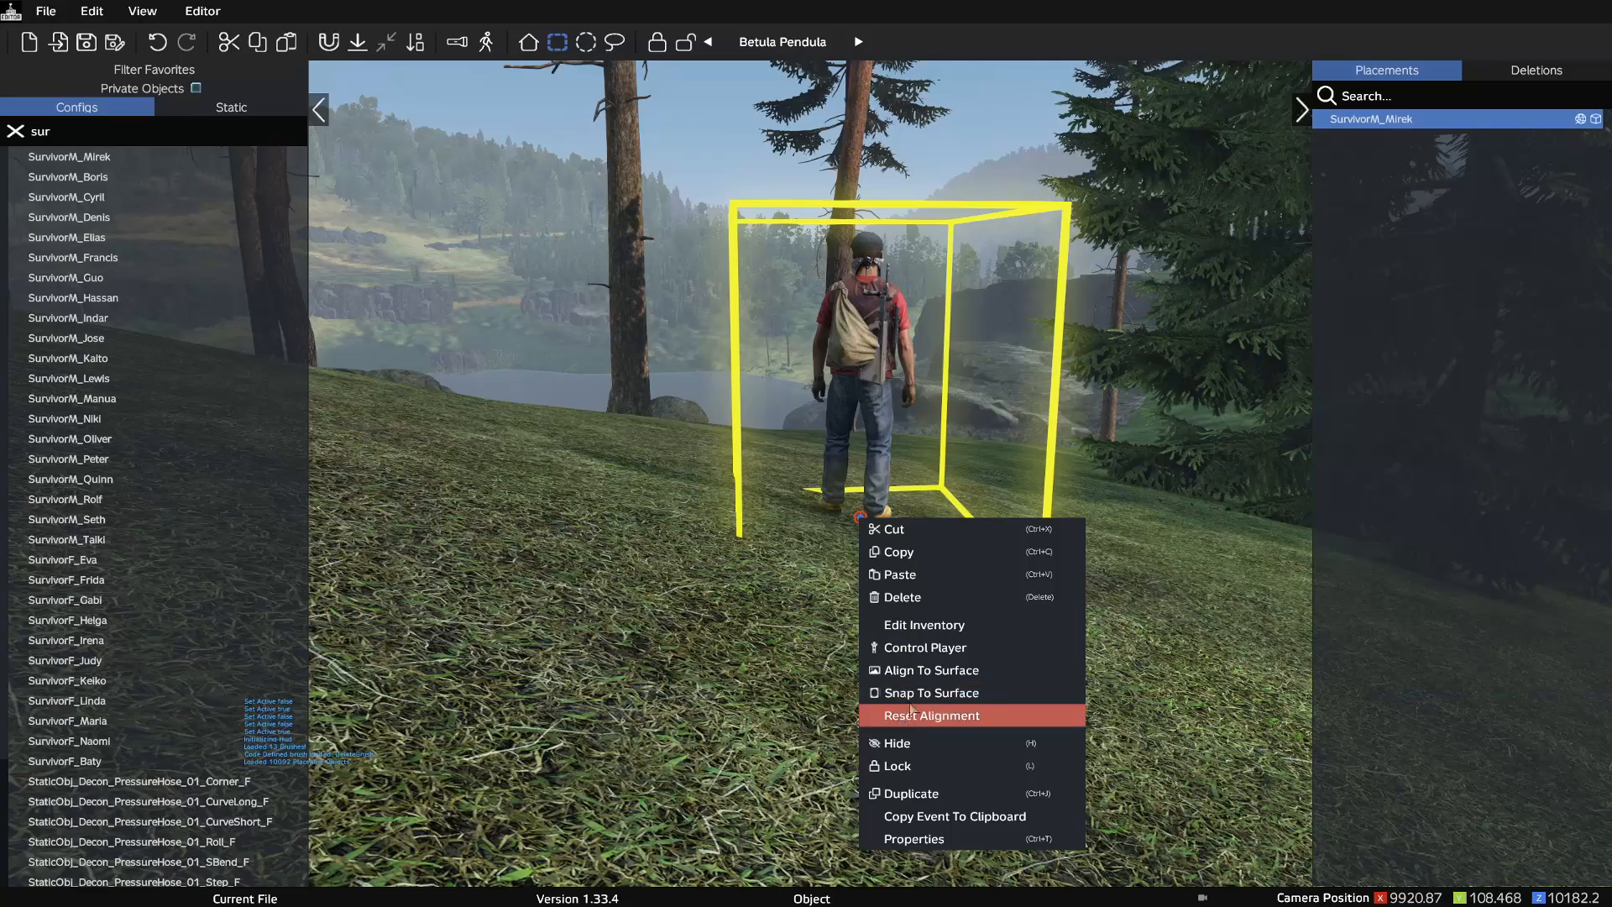
{"action": "left_click", "coordinate": [963, 655]}
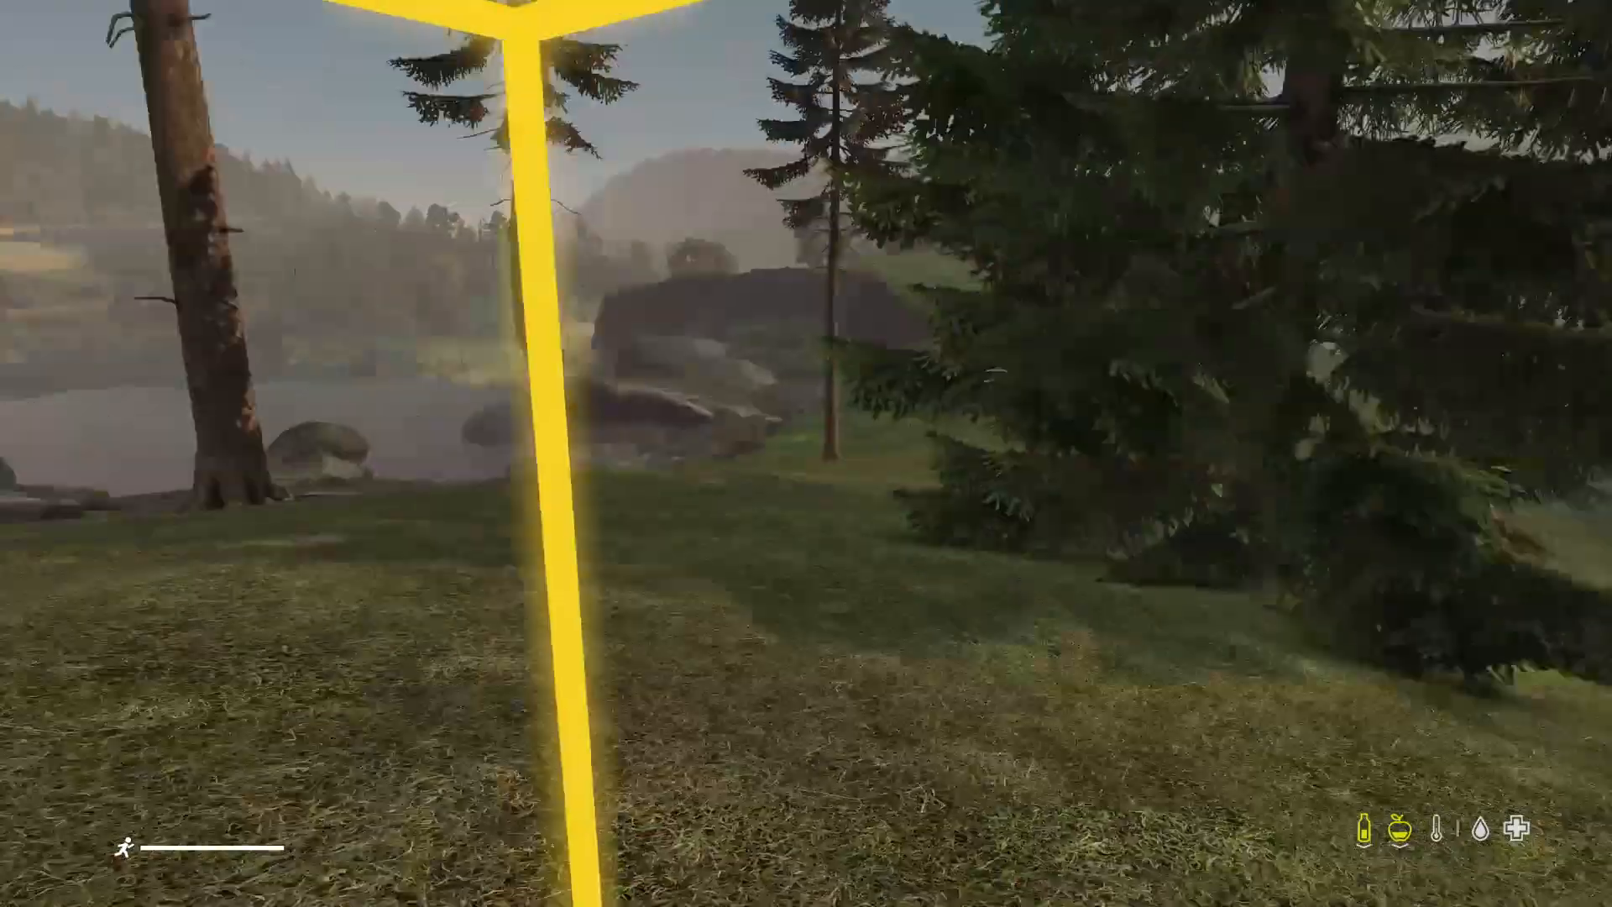
- Set the character keybinding for the Inventory action to numpad multiply in the control options and resume the game
{"action": "key", "text": "Escape"}
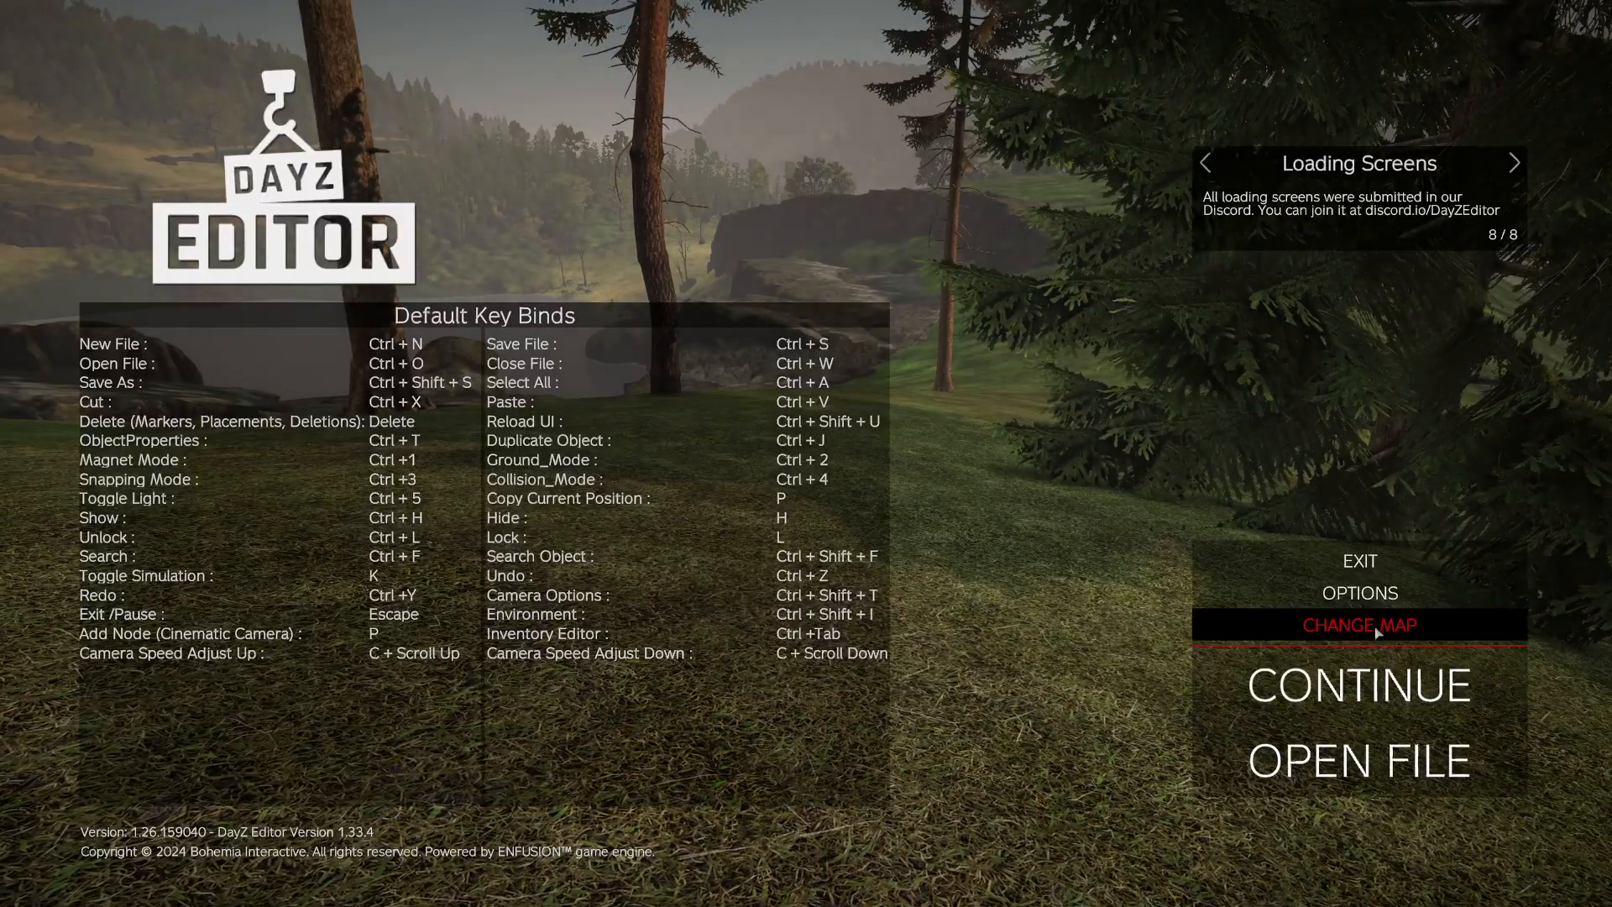
{"action": "left_click", "coordinate": [1361, 592]}
{"action": "left_click", "coordinate": [360, 92]}
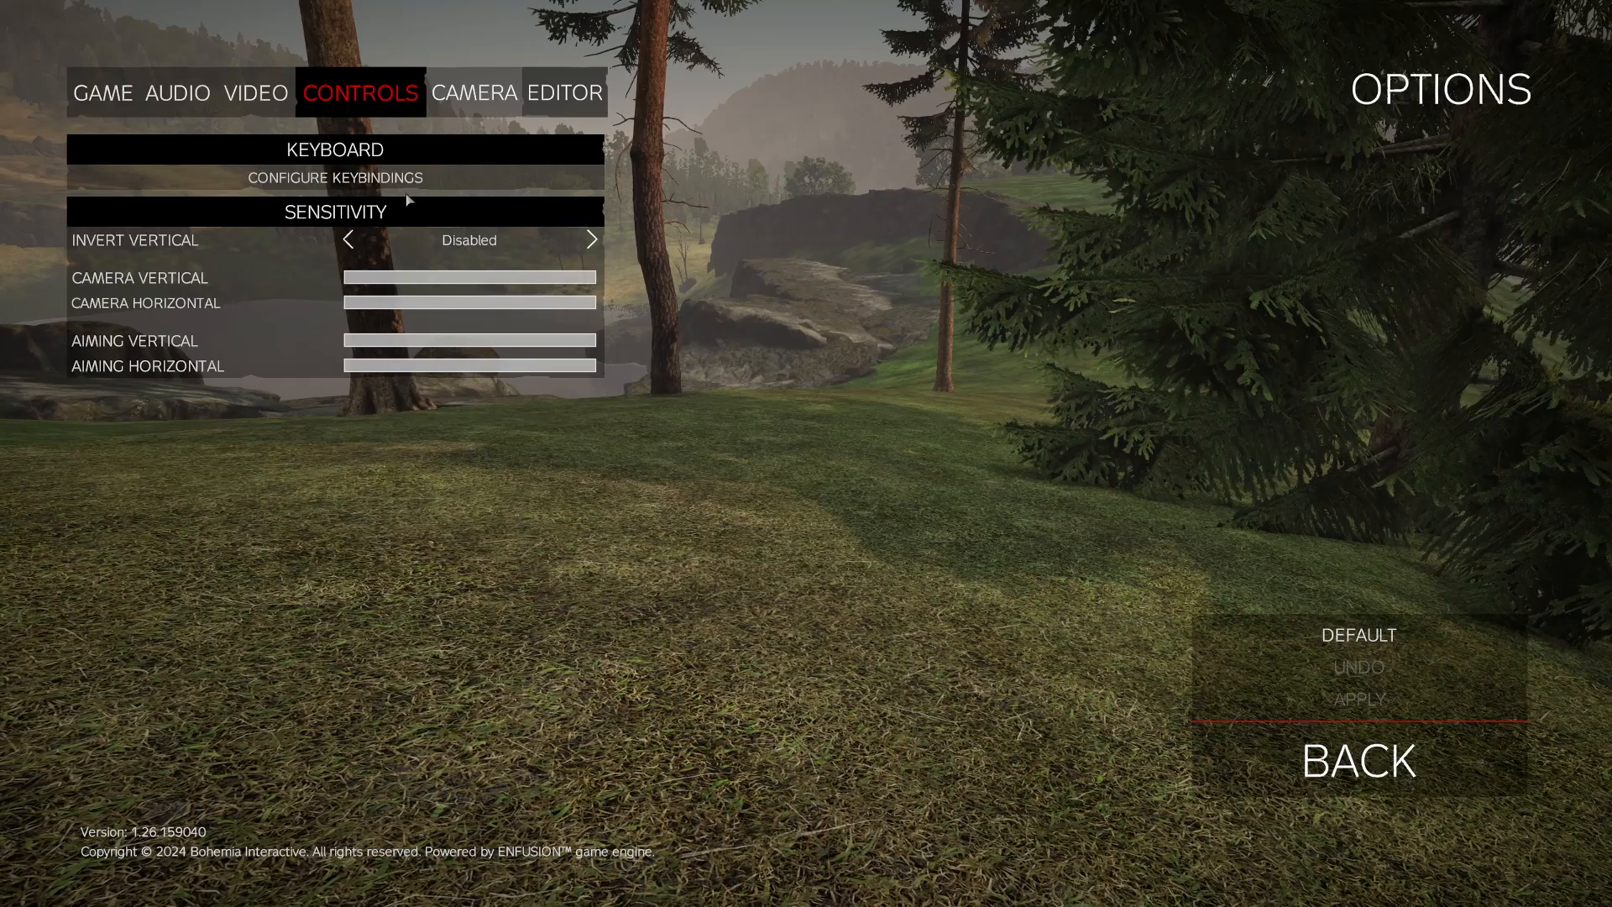
{"action": "left_click", "coordinate": [378, 177]}
{"action": "scroll", "coordinate": [411, 467], "scroll_direction": "down", "scroll_amount": 2}
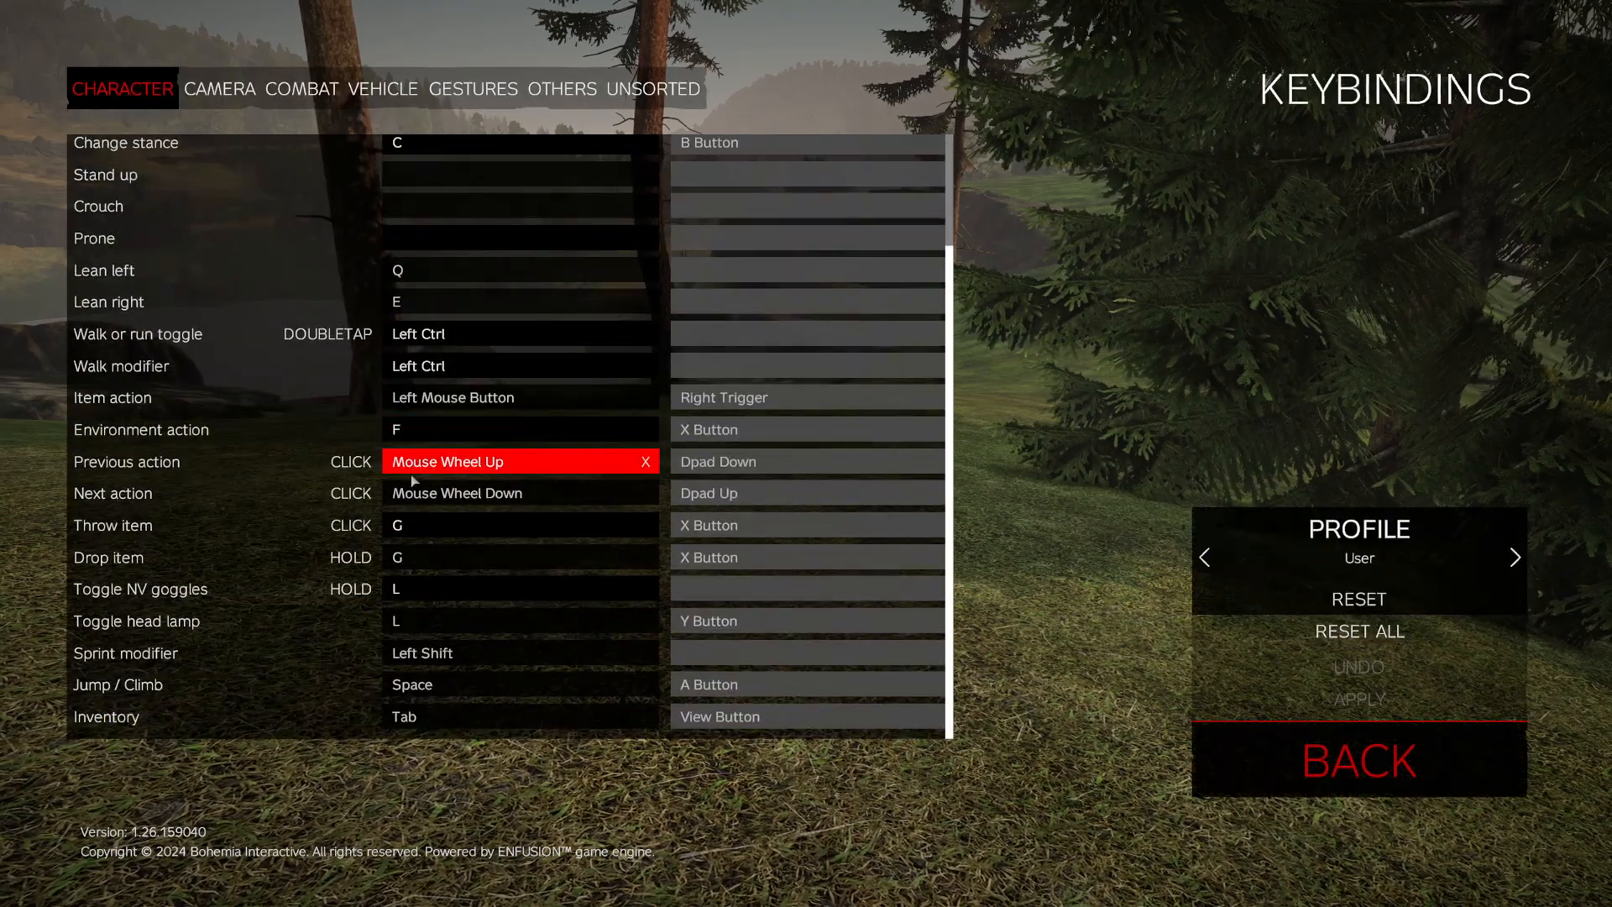
{"action": "left_click", "coordinate": [458, 717]}
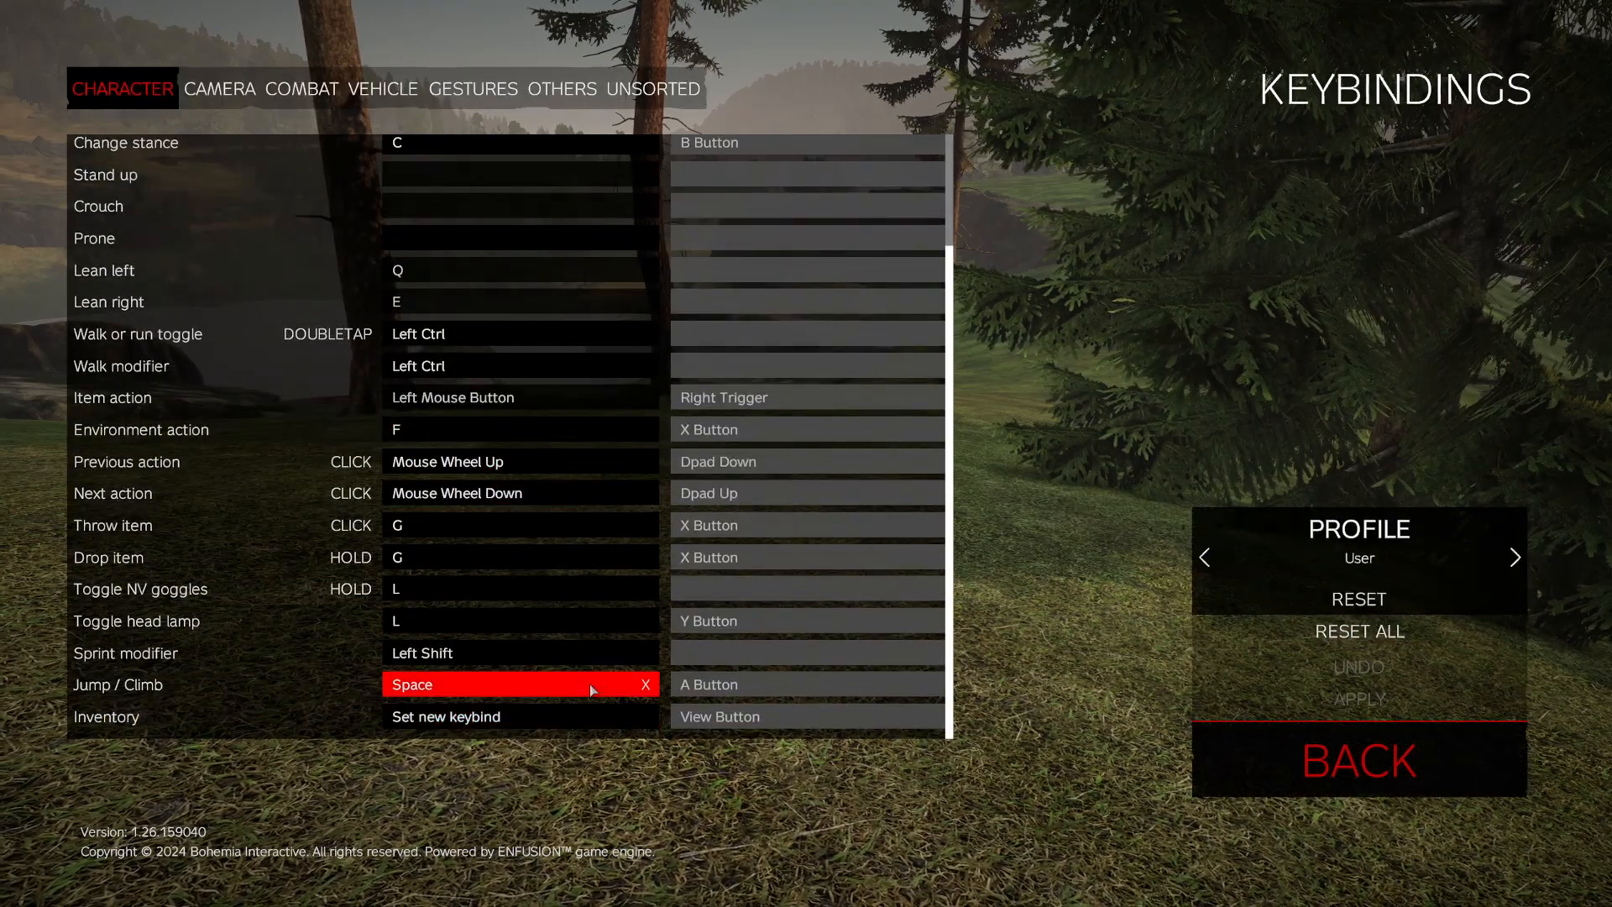
{"action": "key", "text": "KP_Multiply"}
{"action": "left_click", "coordinate": [1427, 768]}
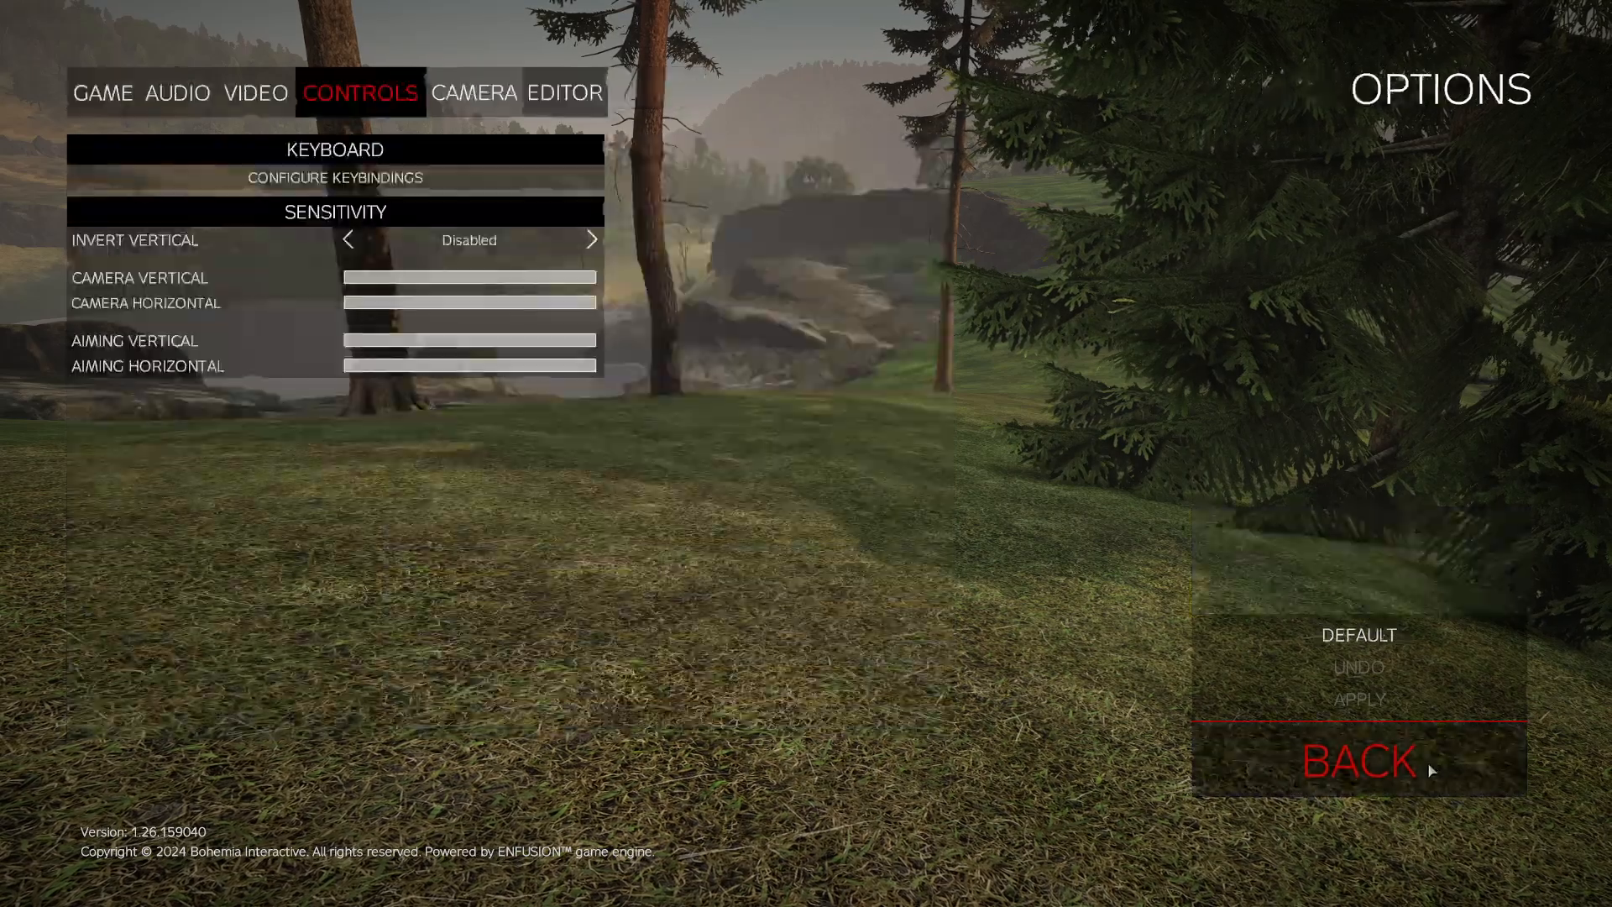
{"action": "left_click", "coordinate": [1431, 770]}
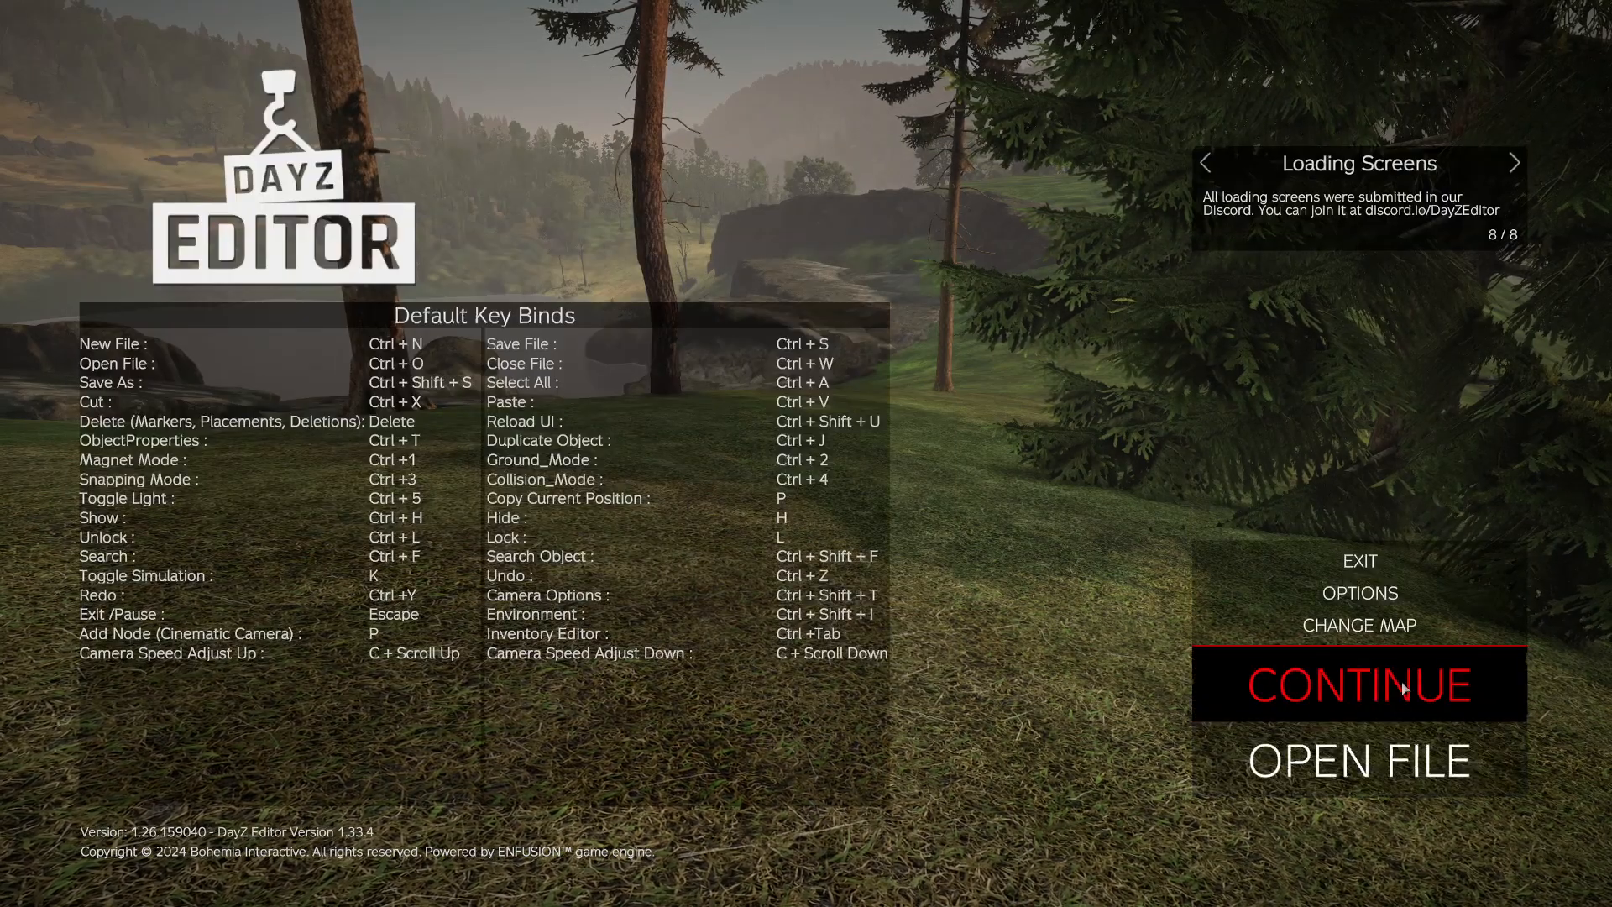
{"action": "left_click", "coordinate": [1351, 693]}
- Move the AUR A1 rifle from the survivor's equipment into its hands, raise it to aim and return to the editor view
{"action": "key", "text": "Tab"}
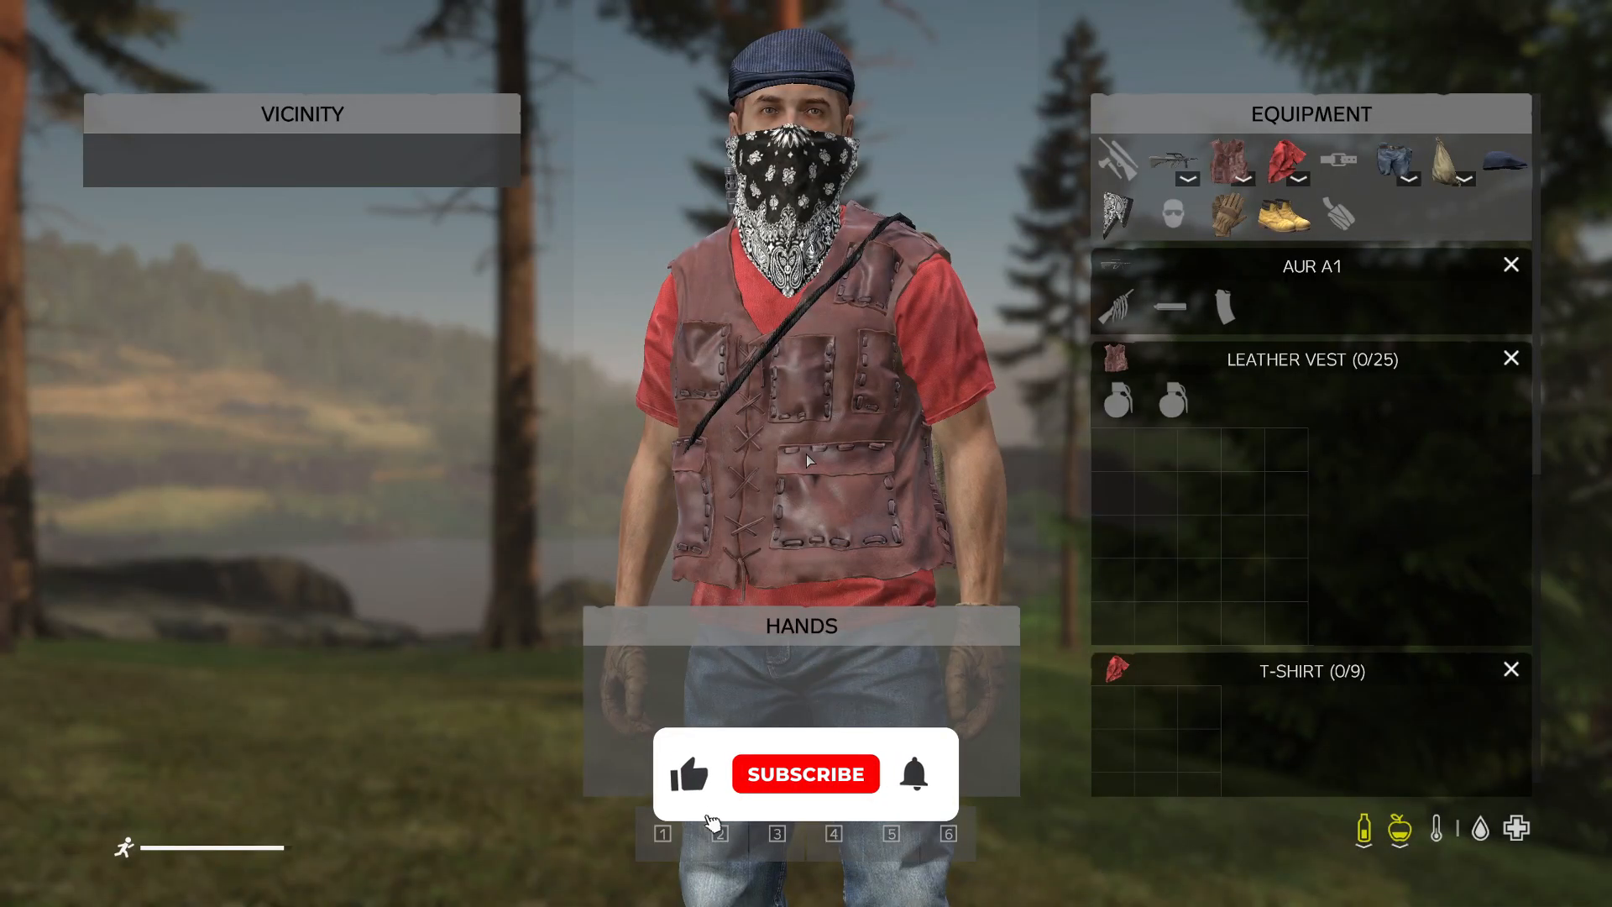
{"action": "left_click_drag", "start_coordinate": [1180, 168], "coordinate": [991, 722]}
{"action": "key", "text": "Tab"}
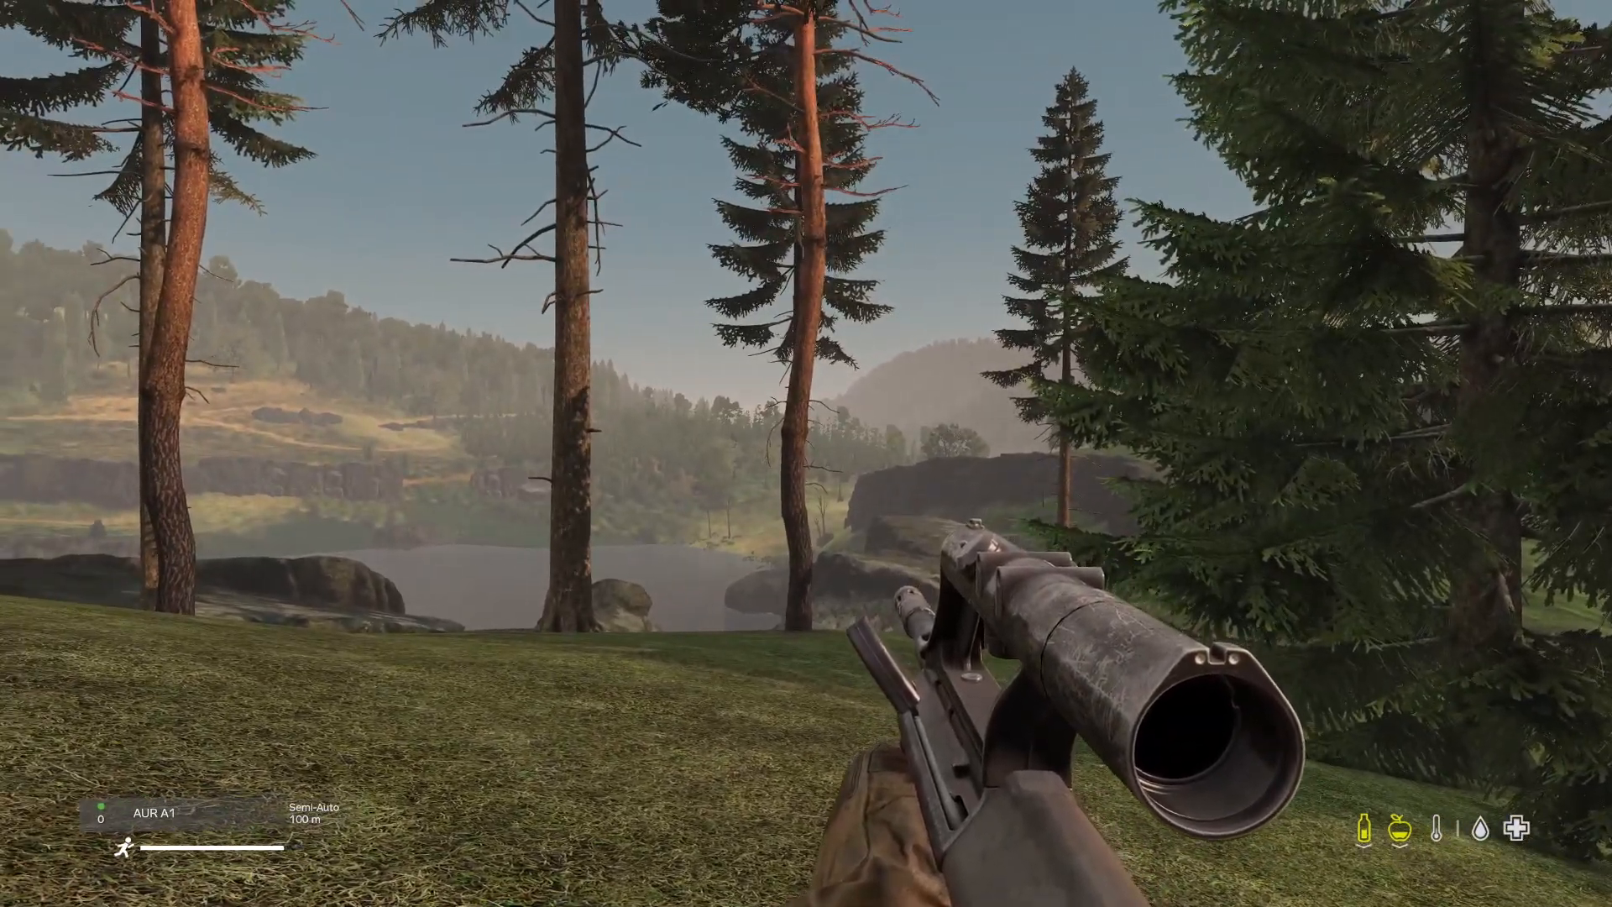
{"action": "key", "text": "space"}
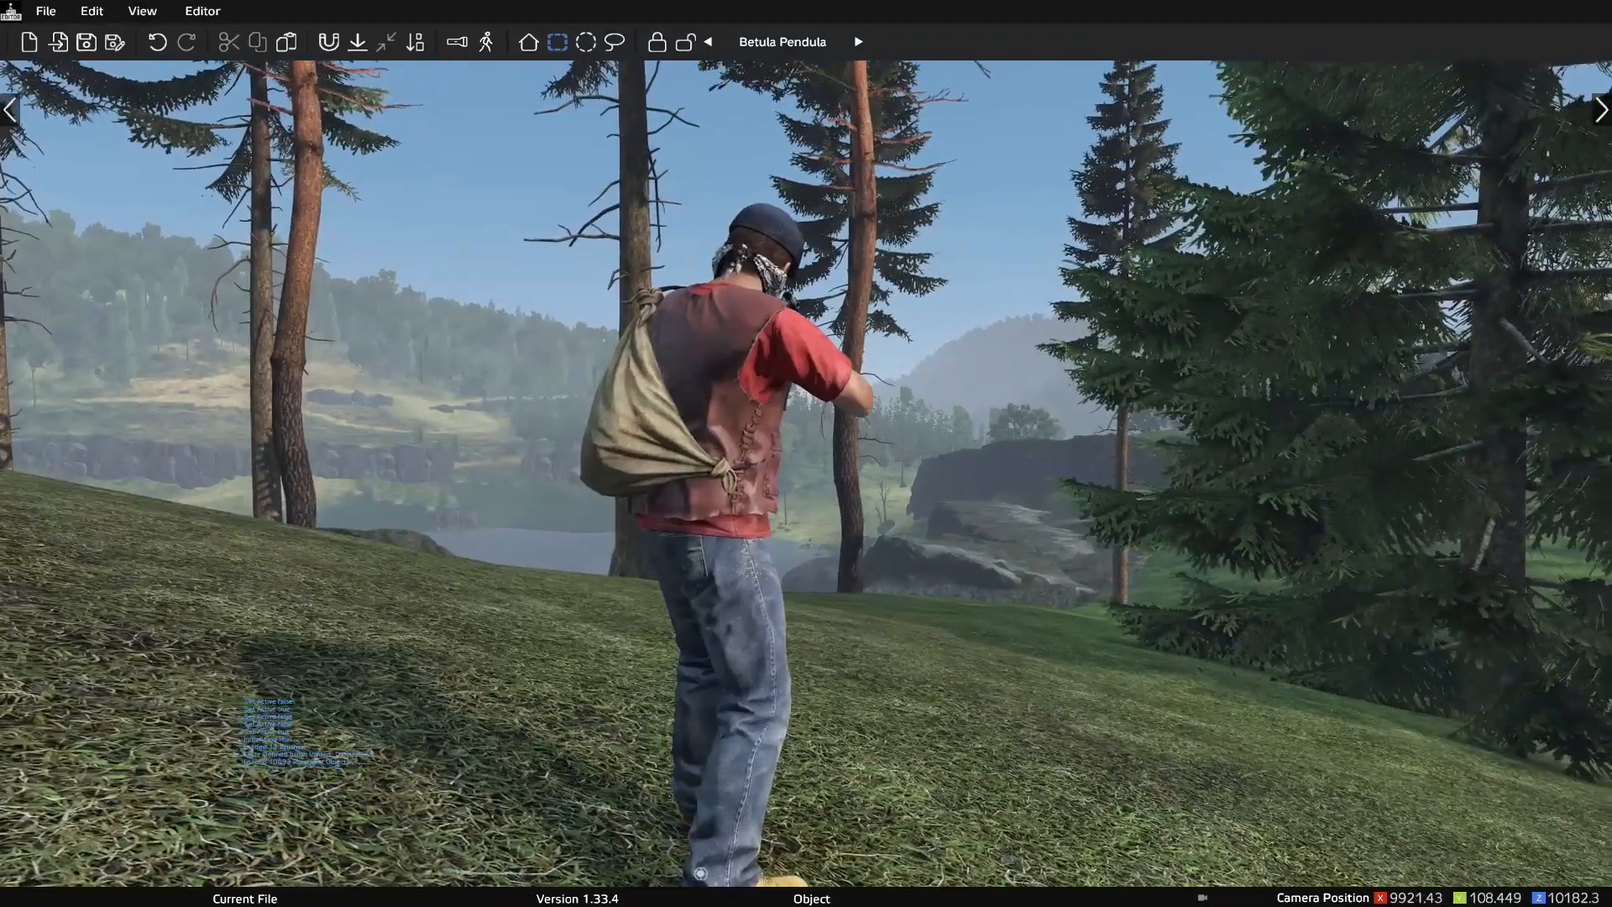
{"action": "key", "text": "space"}
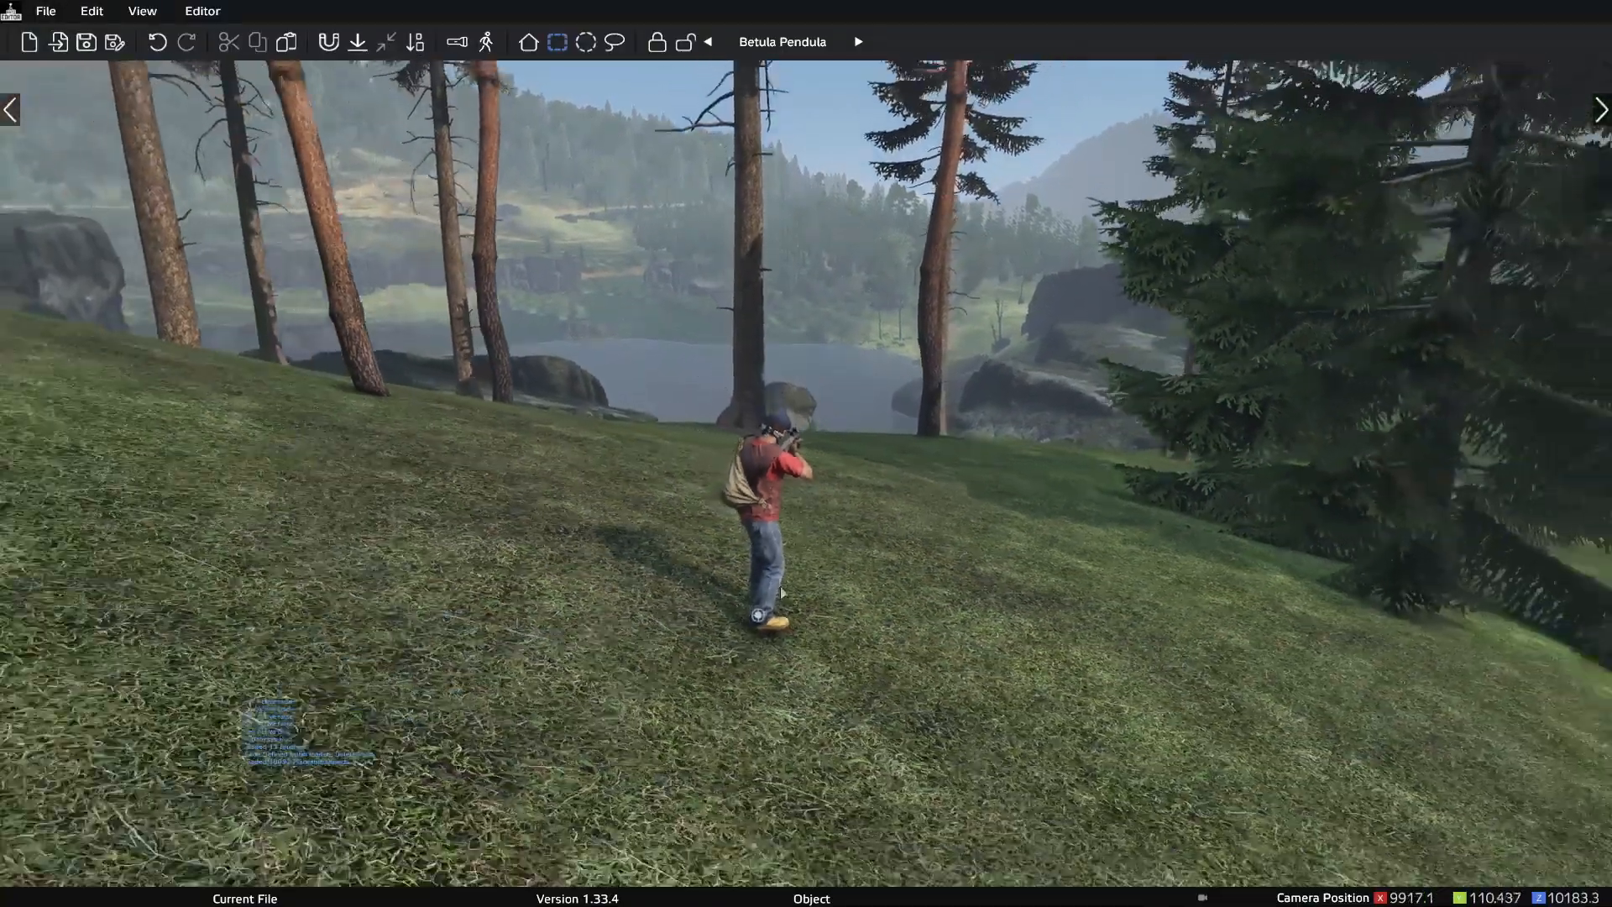
- Select the survivor, unhide the object list and placements sidebars, and hide and show the object list again
{"action": "left_click", "coordinate": [796, 588]}
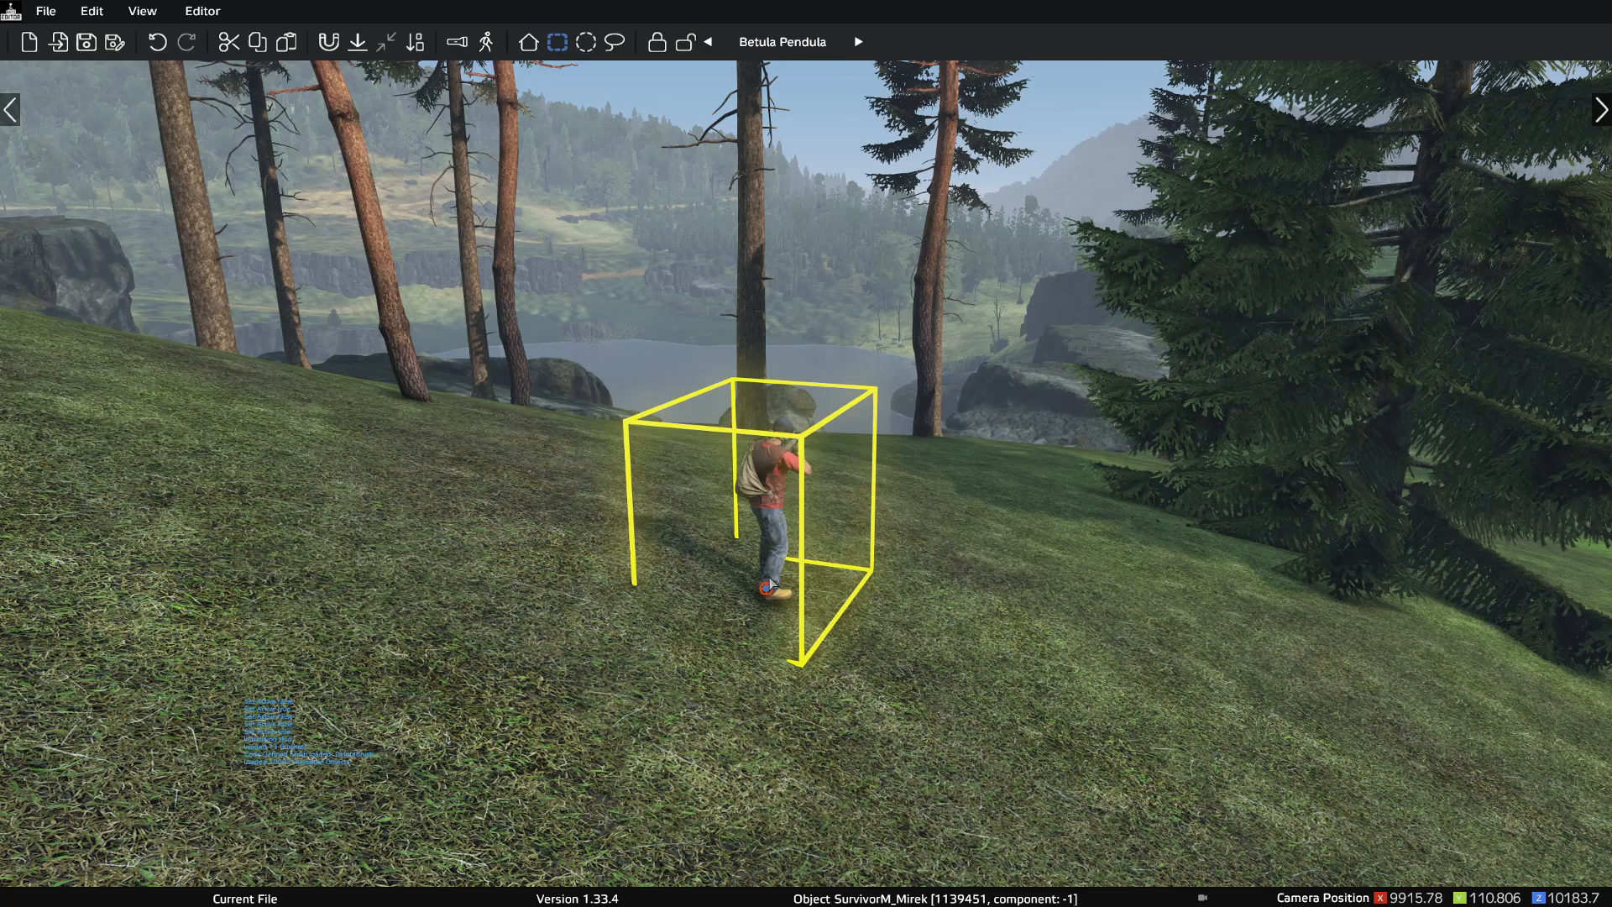
{"action": "left_click", "coordinate": [11, 110]}
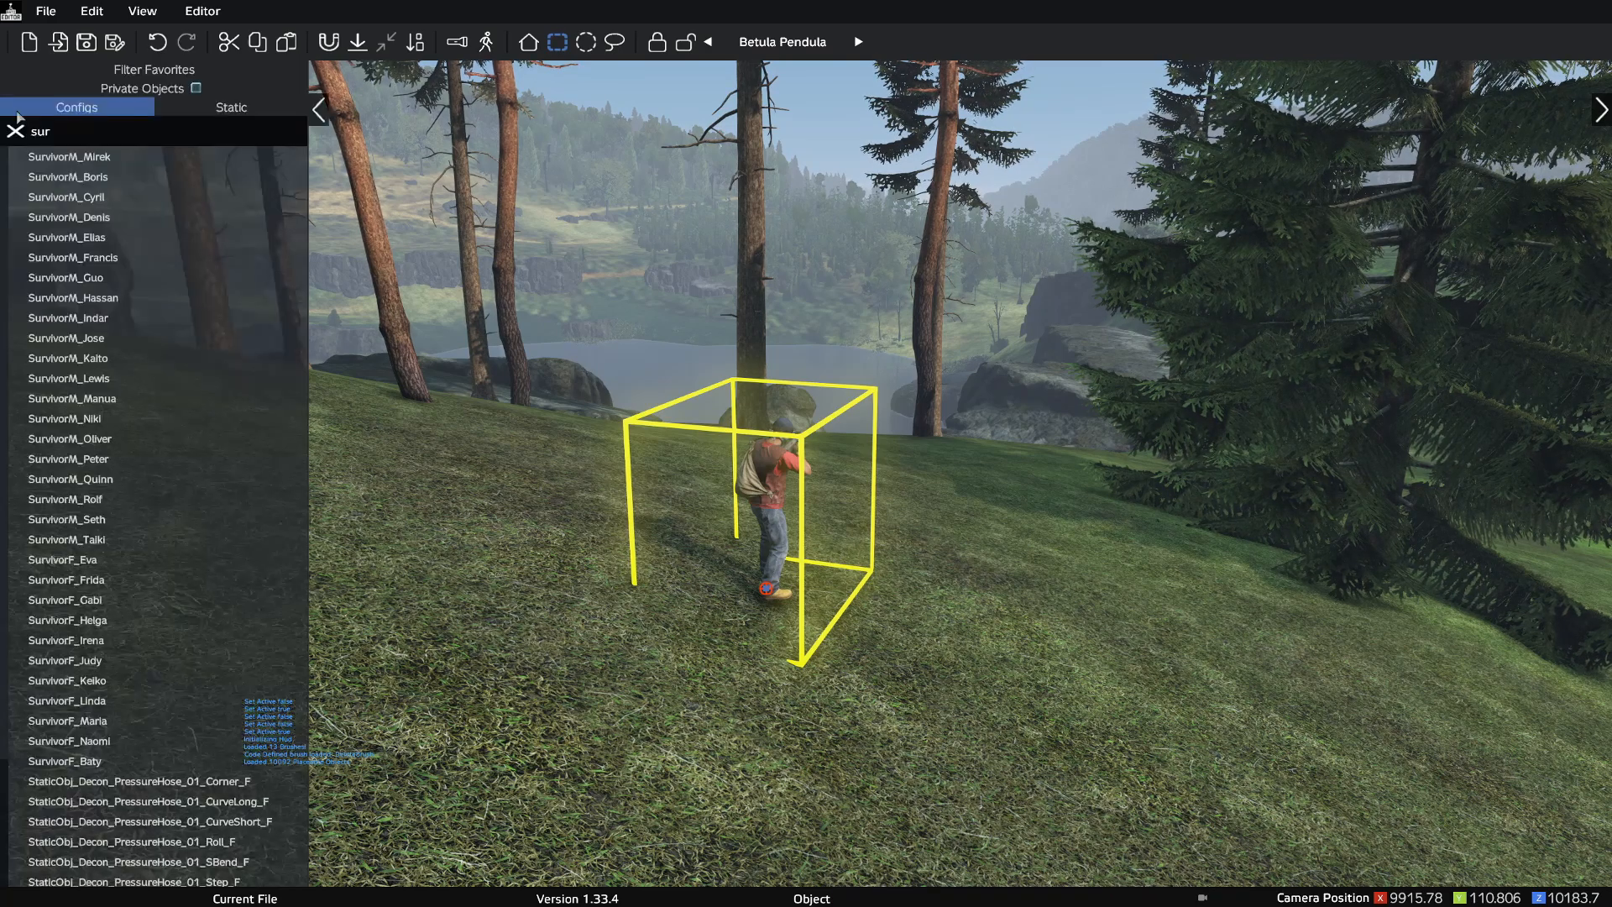
{"action": "left_click", "coordinate": [1602, 110]}
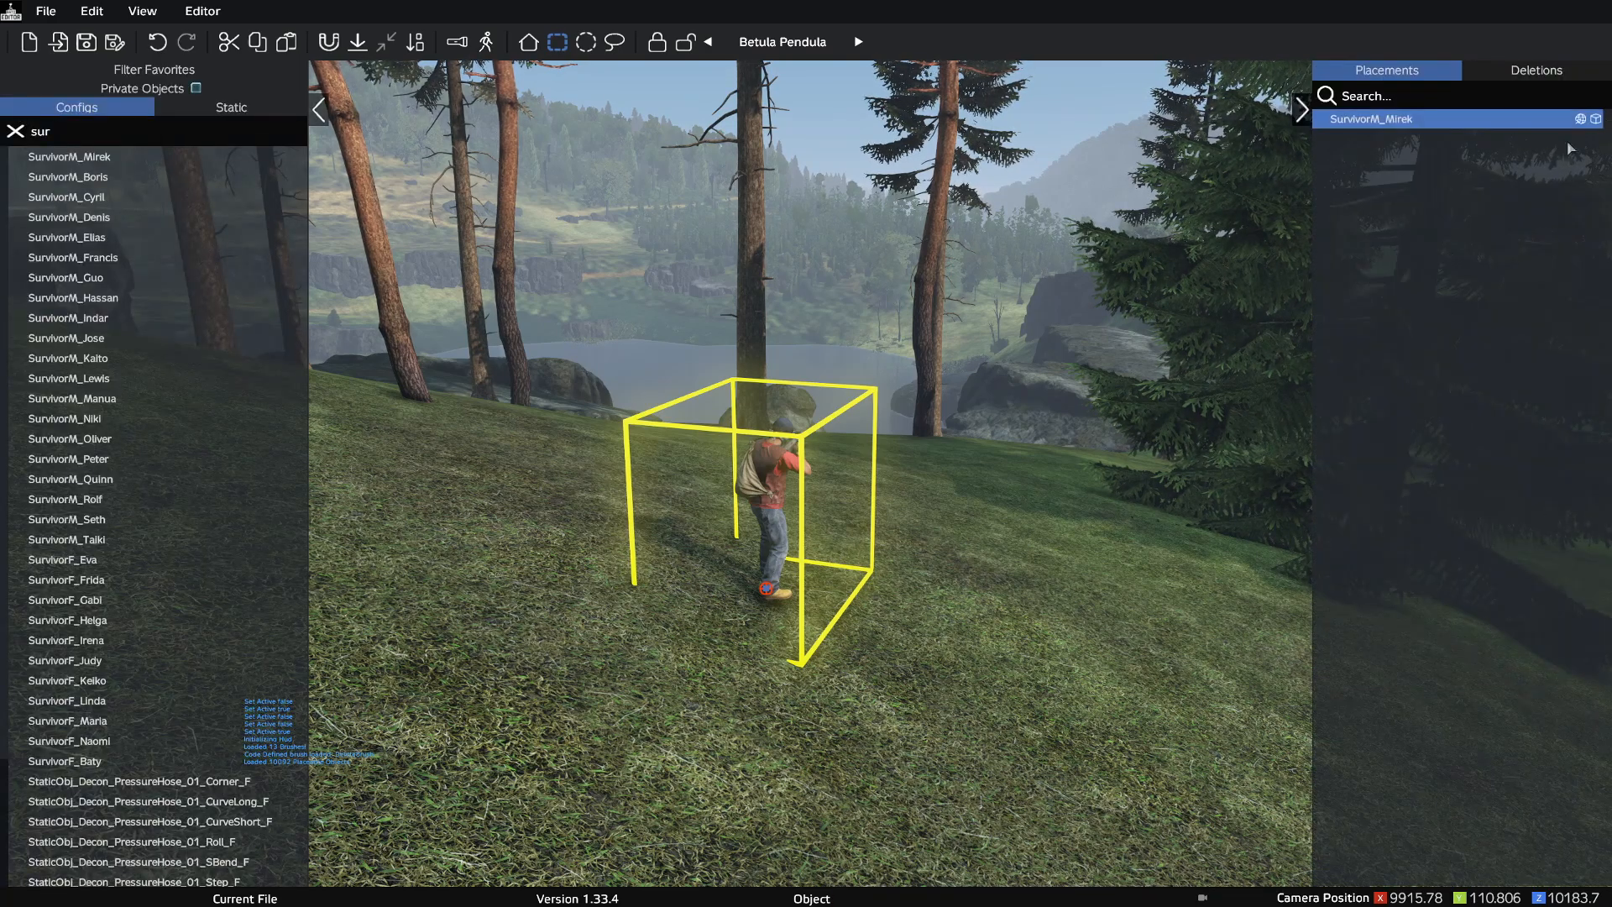
{"action": "left_click", "coordinate": [318, 109]}
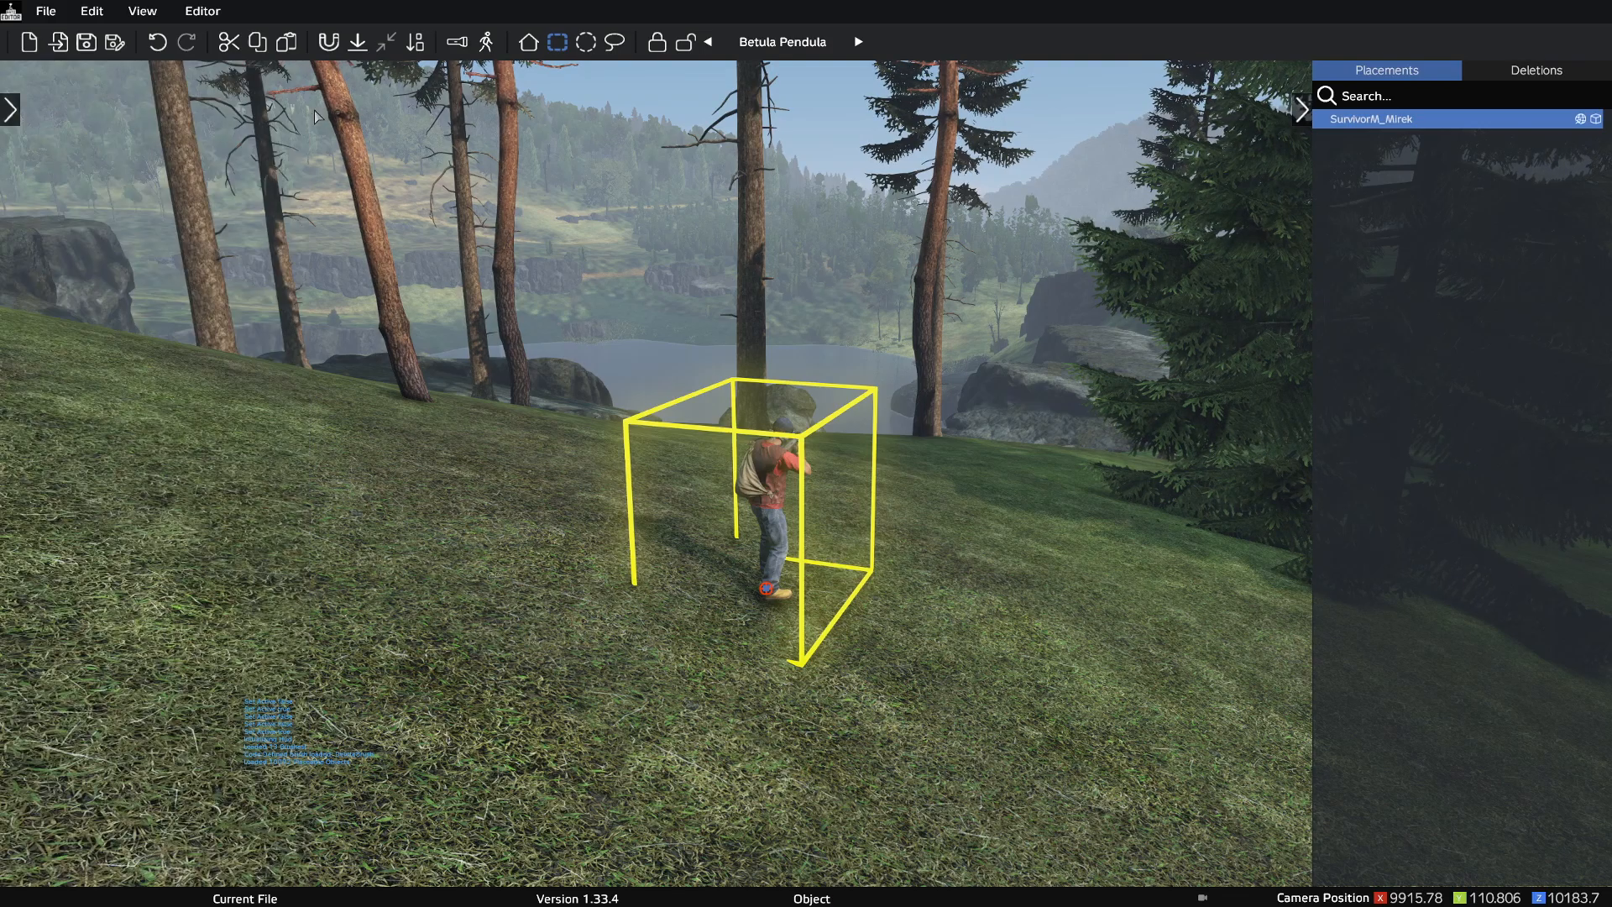
{"action": "left_click", "coordinate": [12, 113]}
{"action": "left_click", "coordinate": [320, 109]}
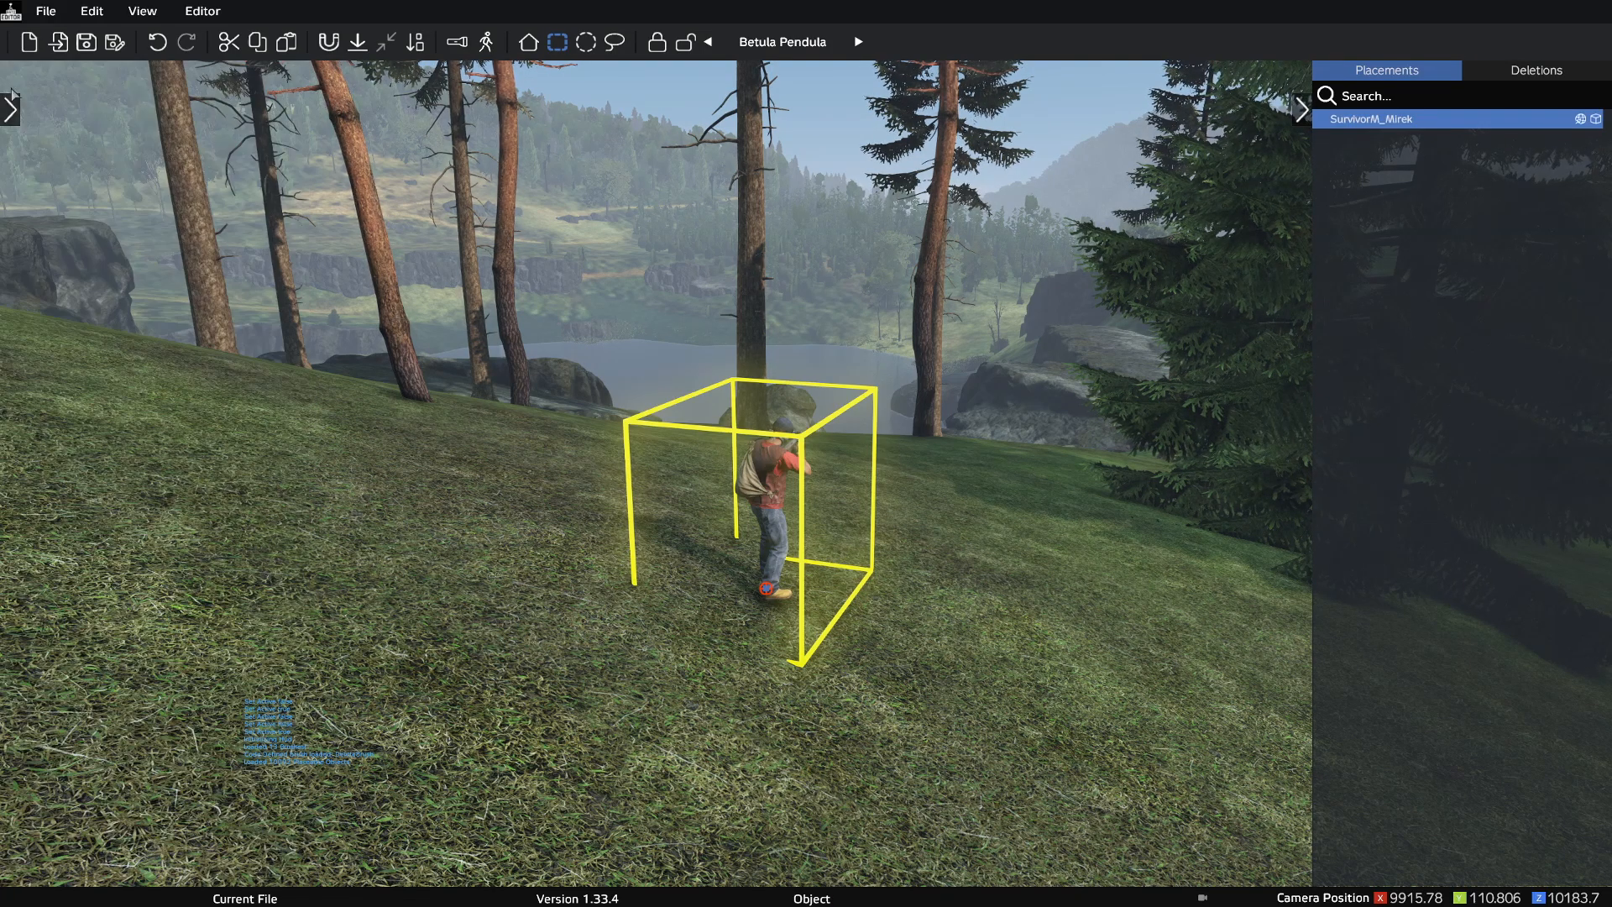
{"action": "left_click", "coordinate": [11, 109]}
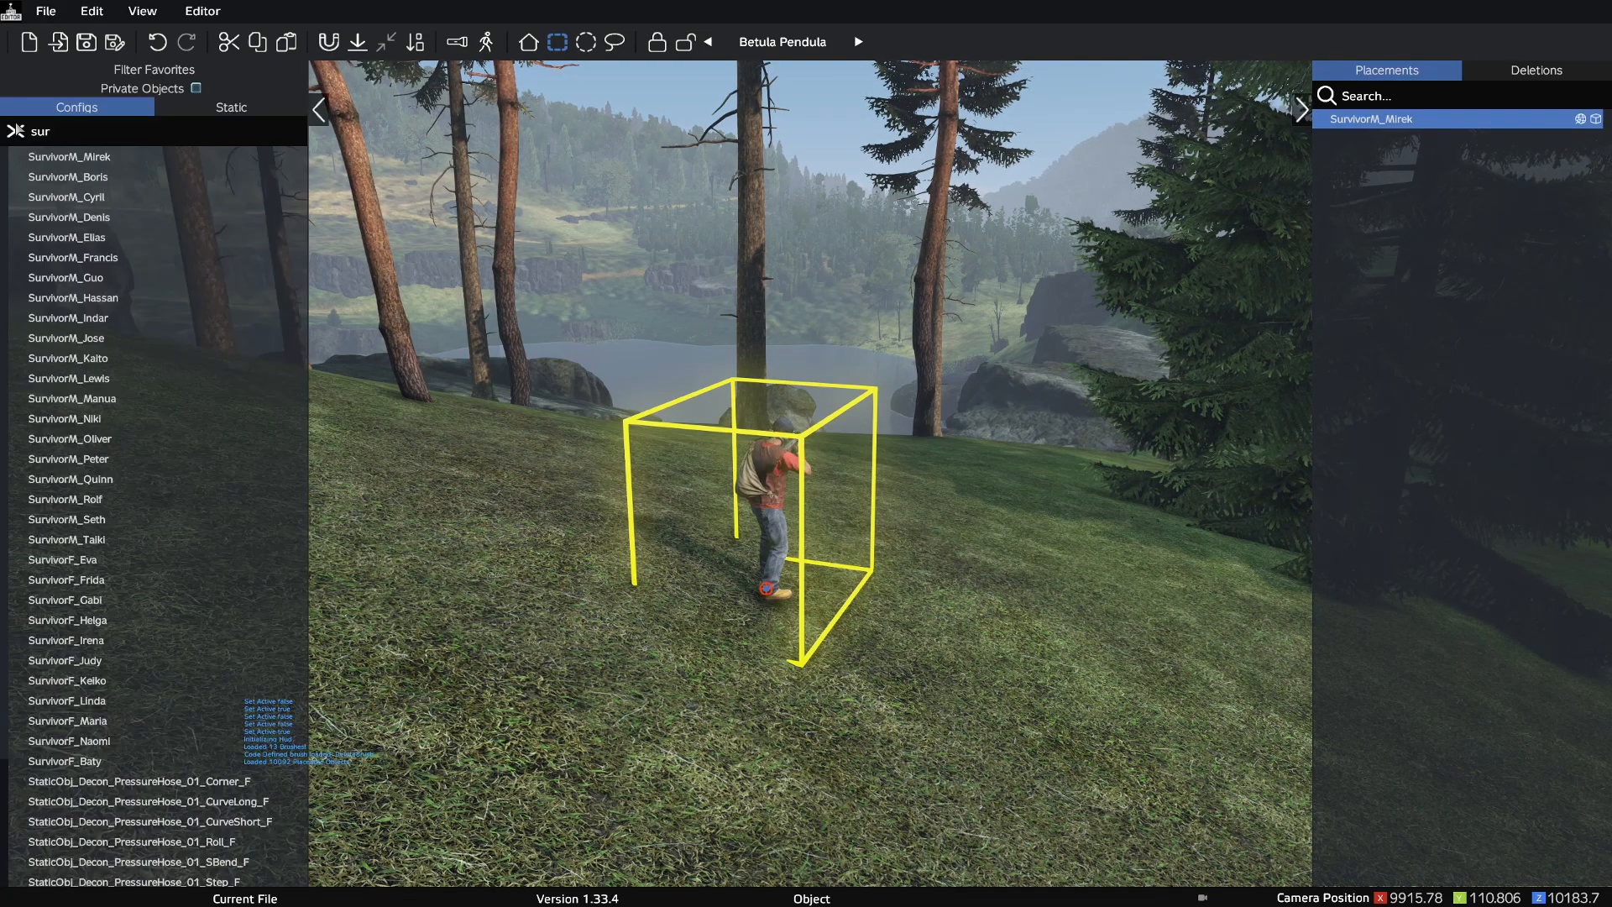
- Move the survivor across the grass toward the large spruce and inspect its aiming pose from several distances
{"action": "left_click", "coordinate": [1039, 241]}
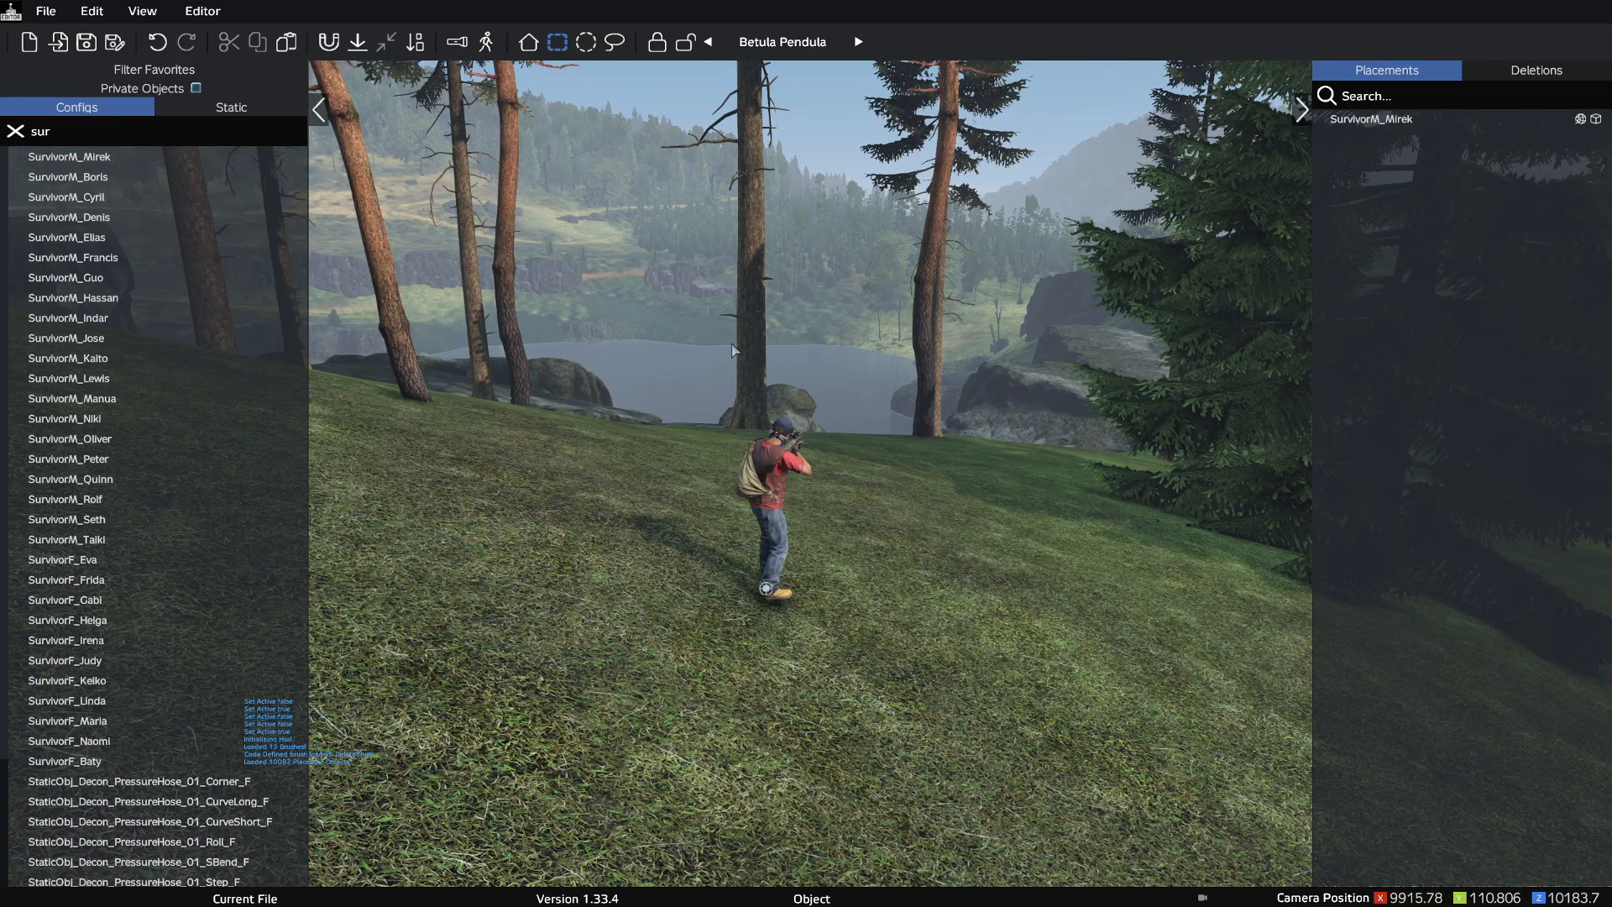
{"action": "left_click_drag", "start_coordinate": [780, 510], "coordinate": [1103, 583]}
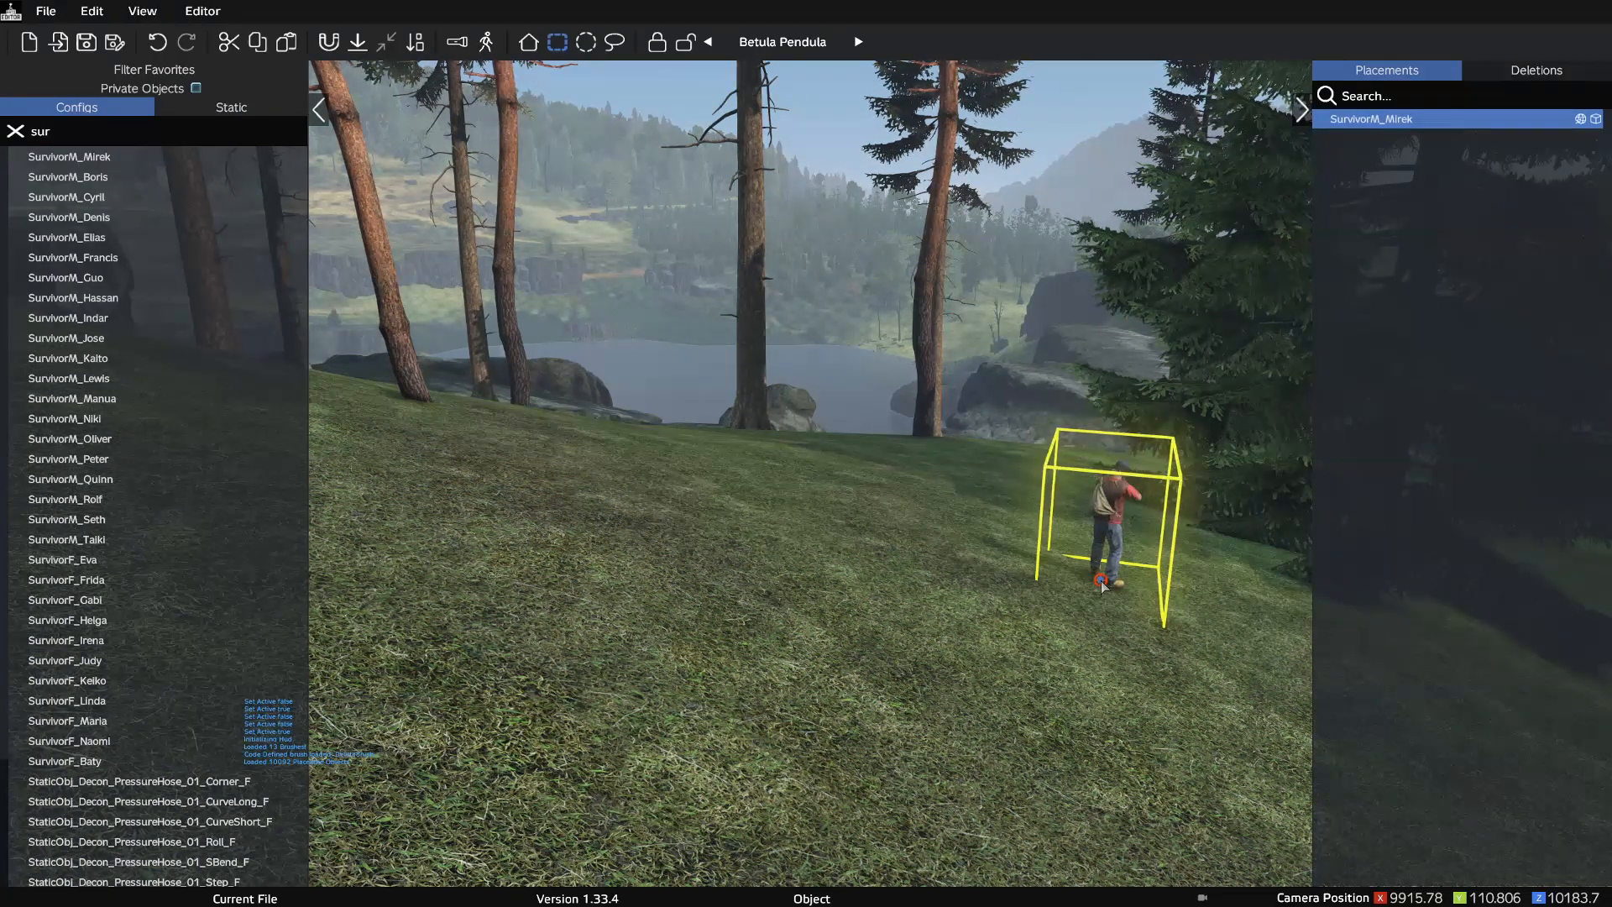
{"action": "key", "text": "w"}
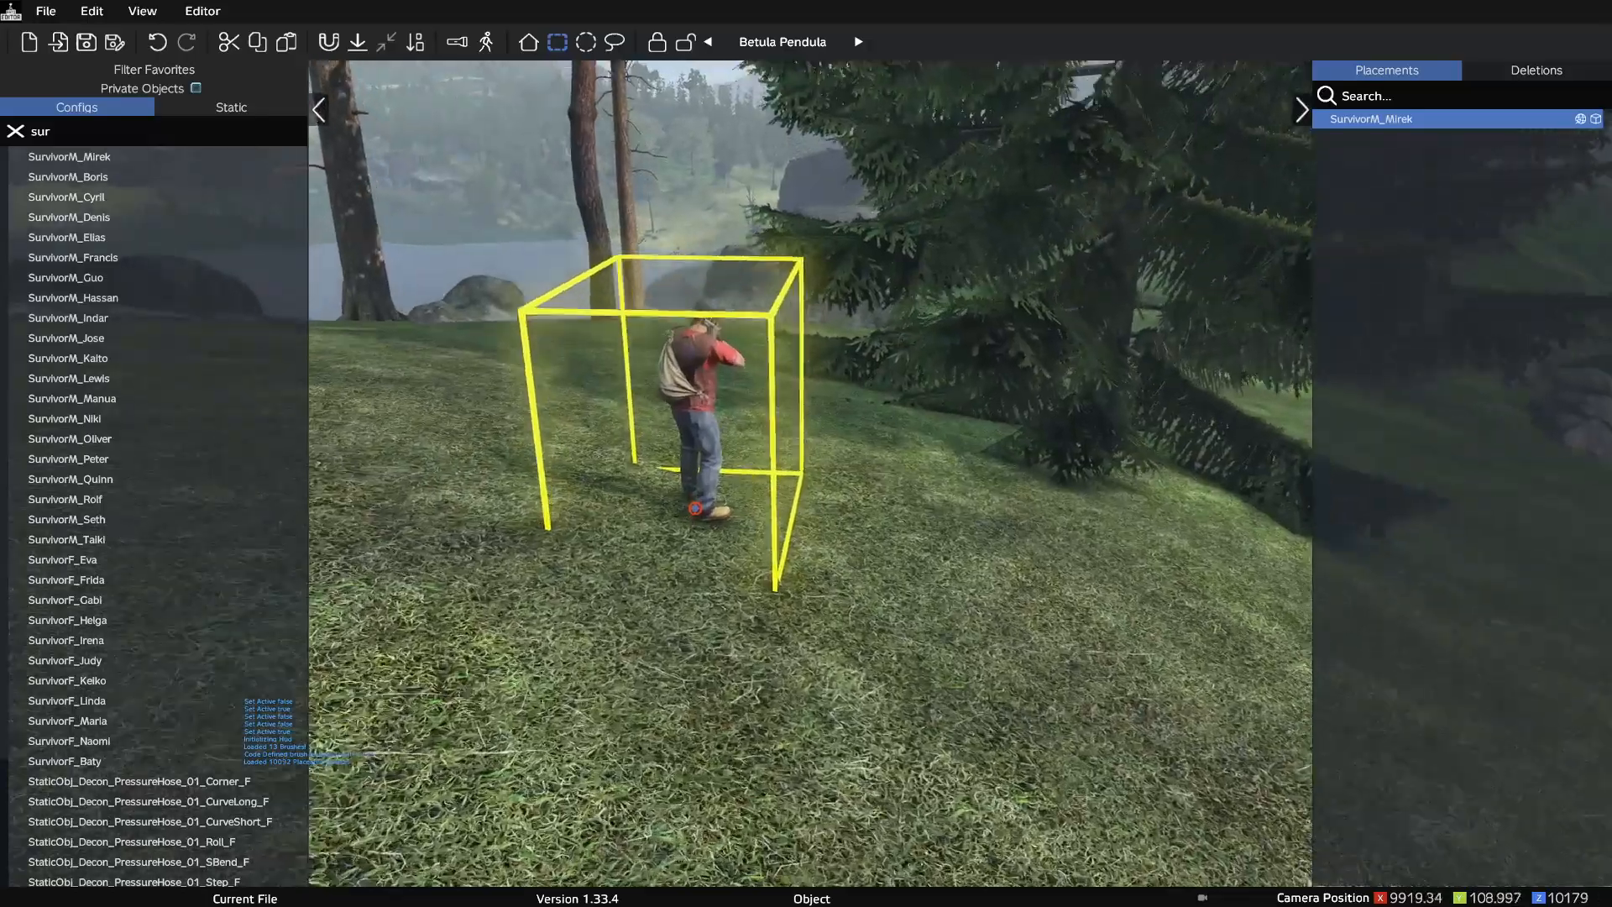
{"action": "key", "text": "w"}
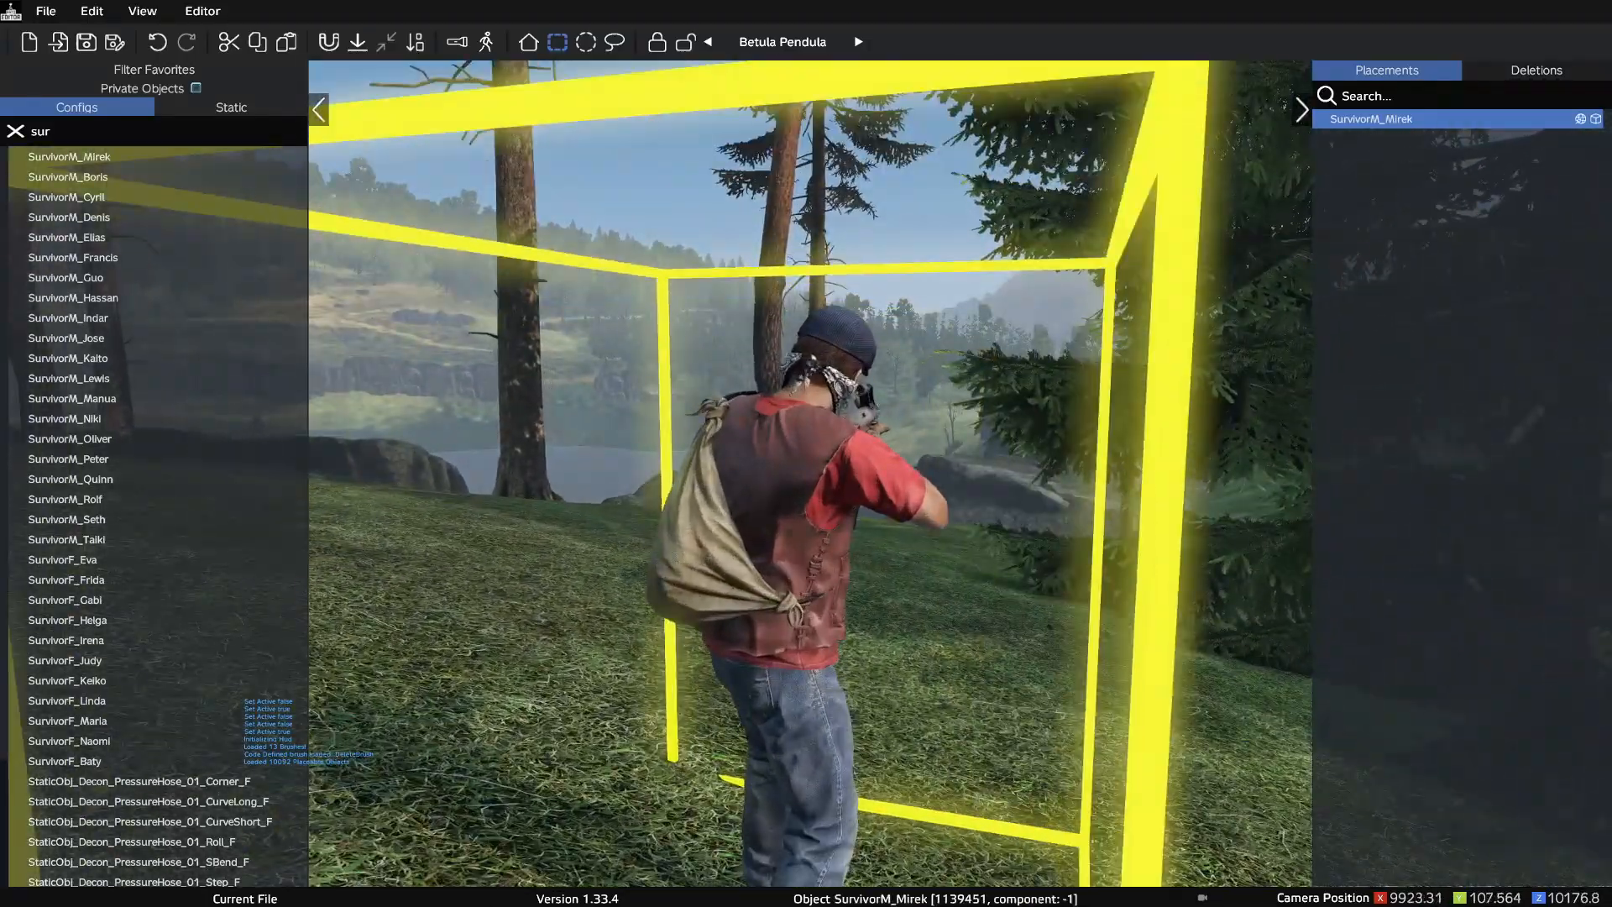
{"action": "key", "text": "s"}
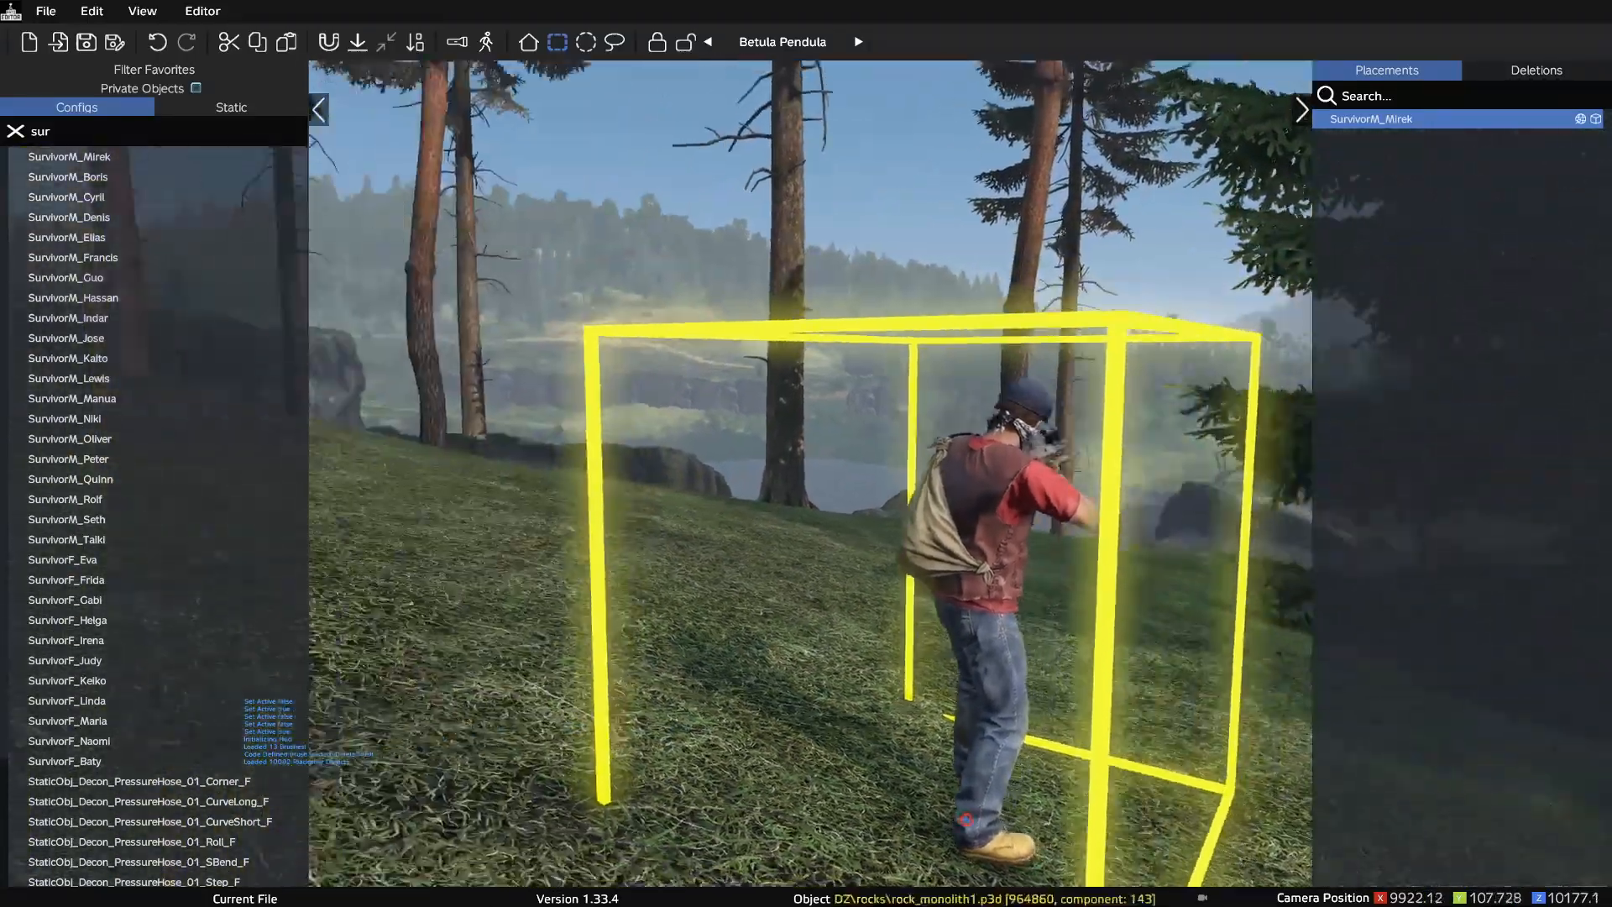
{"action": "key", "text": "a"}
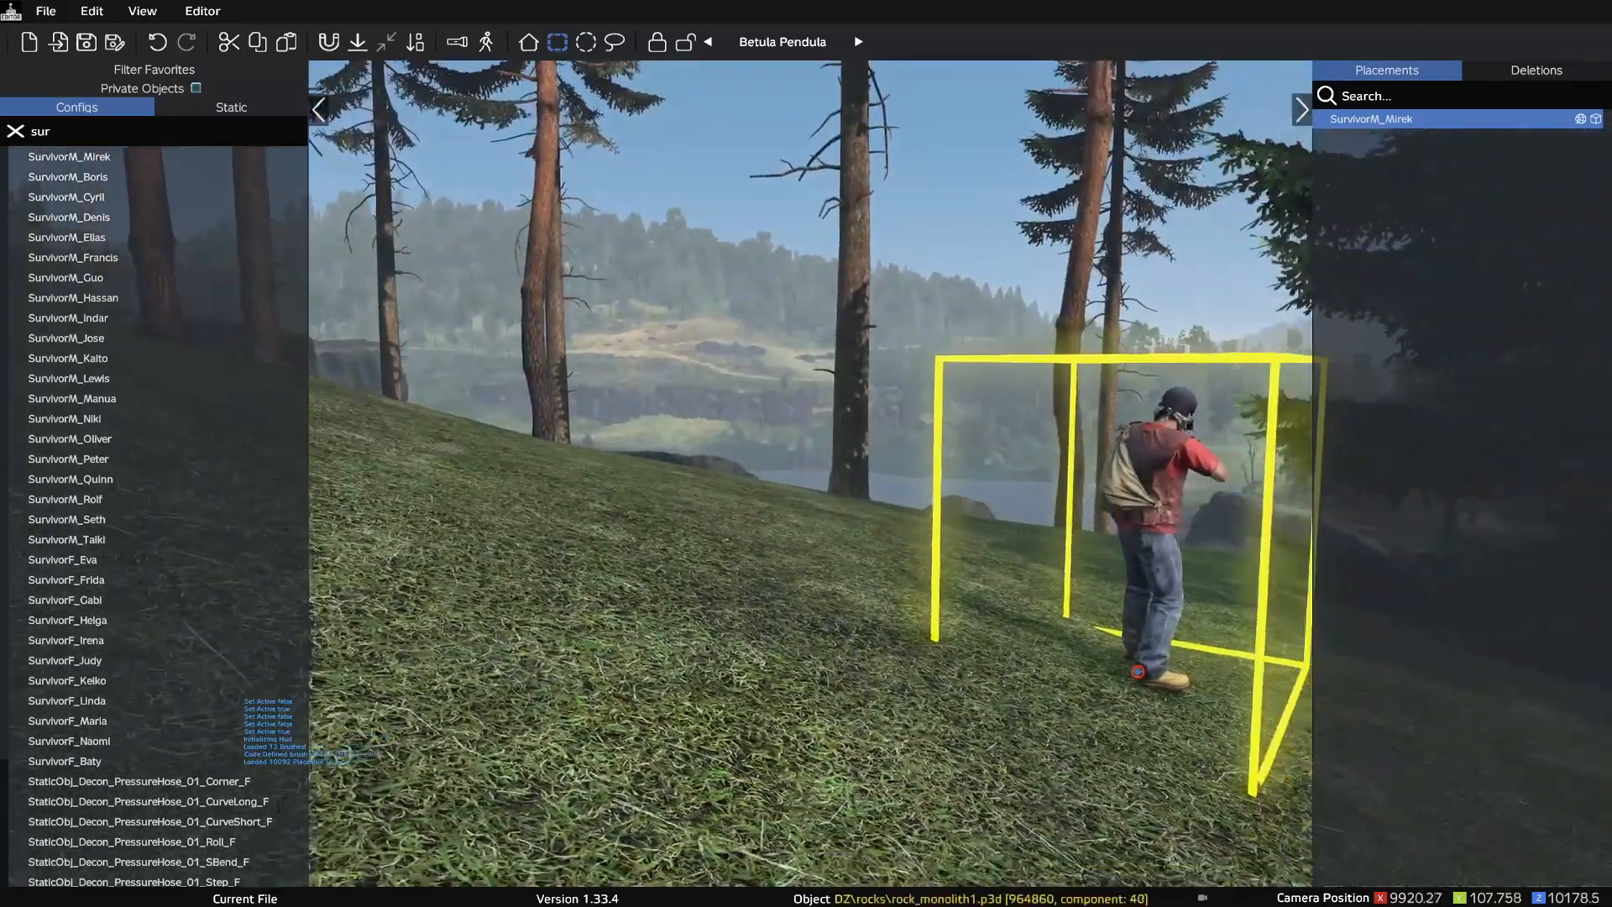
{"action": "key", "text": "q"}
{"action": "key", "text": "s"}
{"action": "key", "text": "s"}
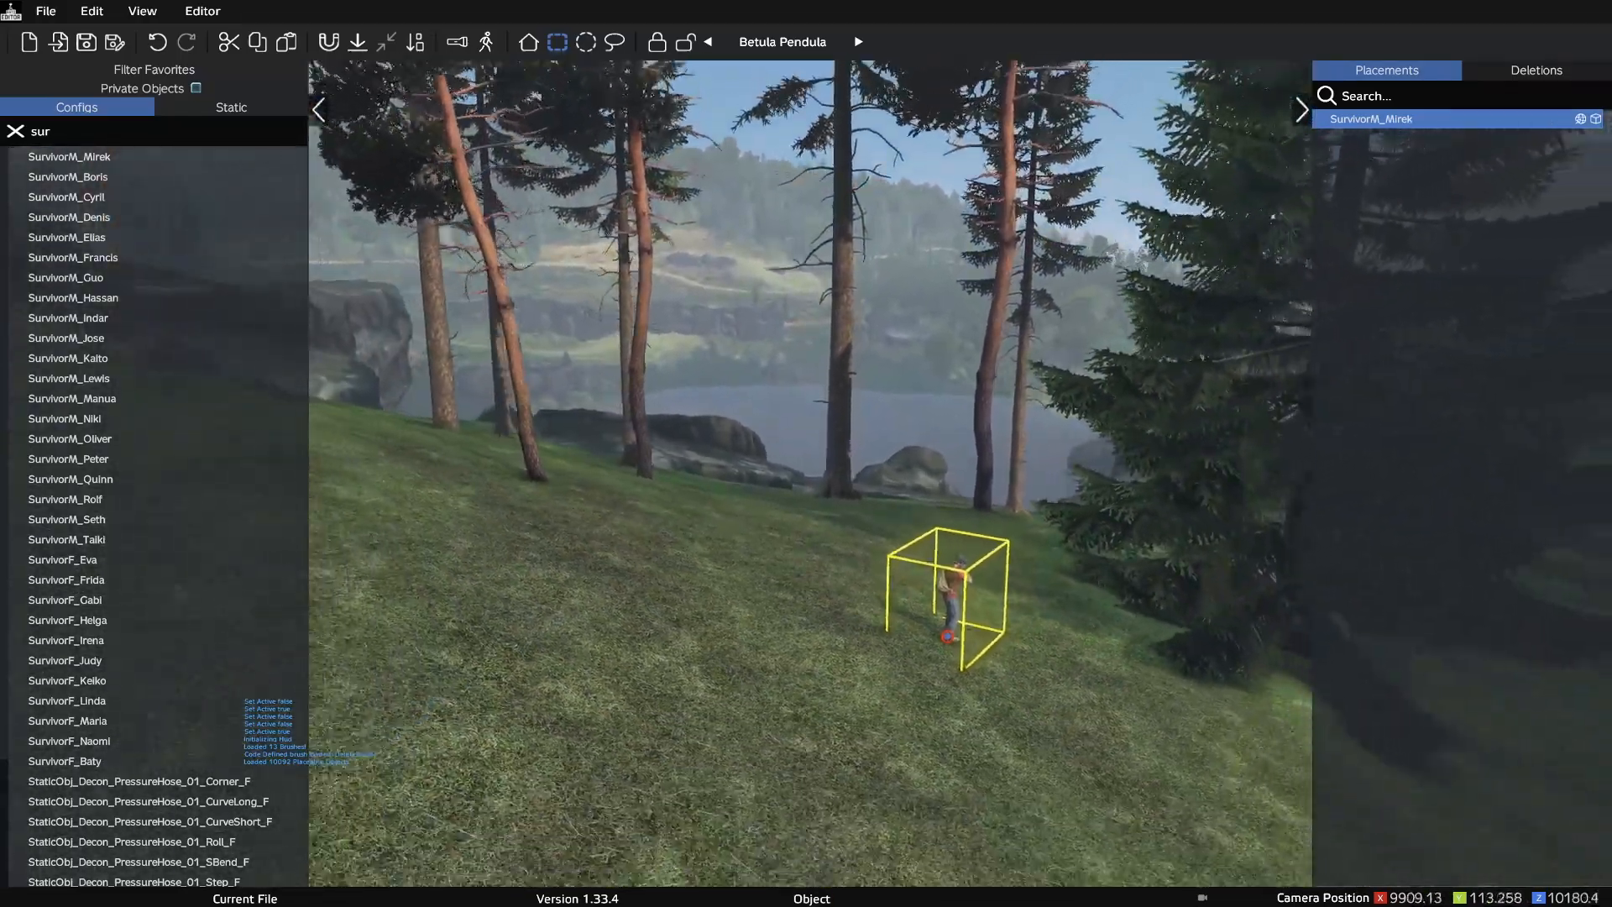
- Move the survivor away from the spruce onto the open hillside near the pines and deselect it
{"action": "key", "text": "space"}
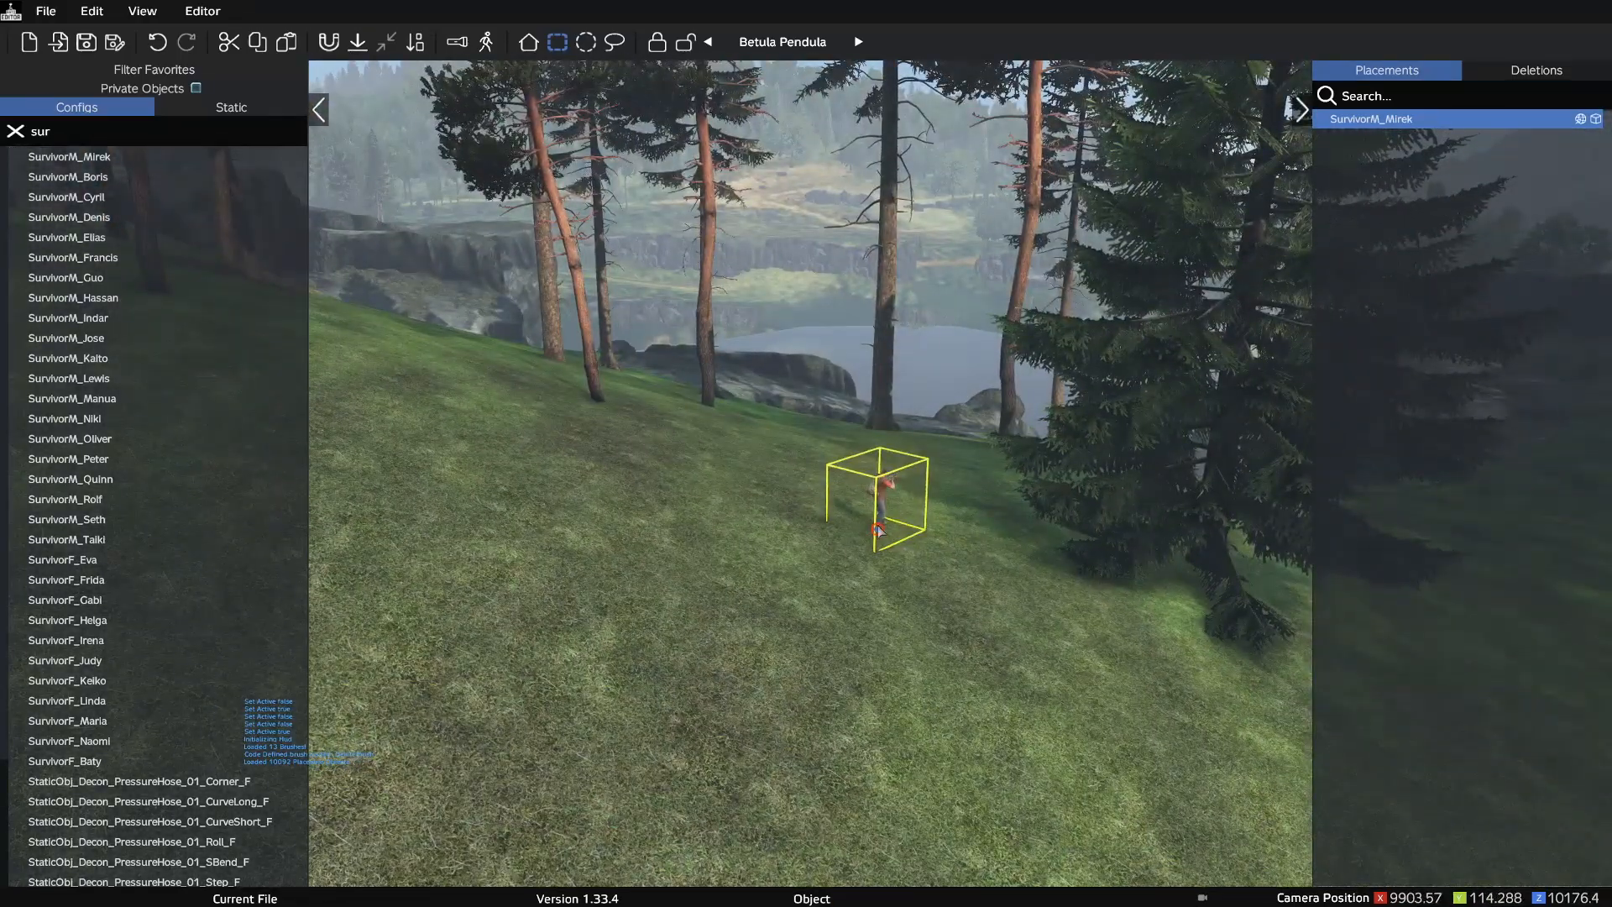
{"action": "left_click_drag", "start_coordinate": [876, 531], "coordinate": [338, 436]}
{"action": "key", "text": "a"}
{"action": "key", "text": "space"}
{"action": "left_click", "coordinate": [834, 507]}
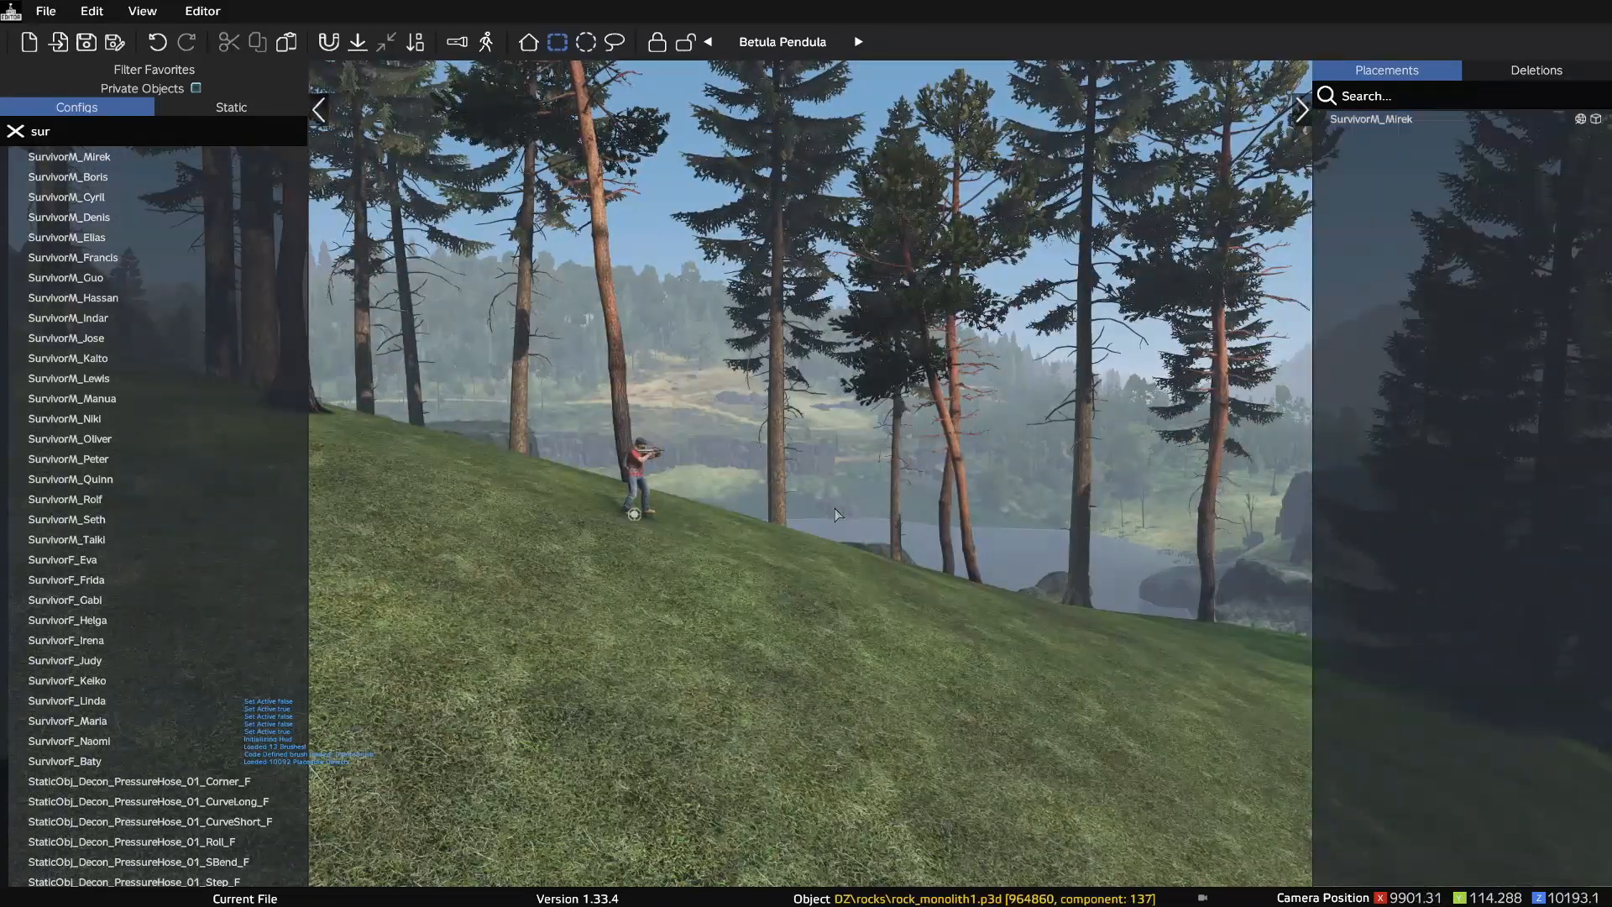
- Examine the aiming survivor on the hillside from the side and select it
{"action": "key", "text": "space"}
{"action": "key", "text": "w"}
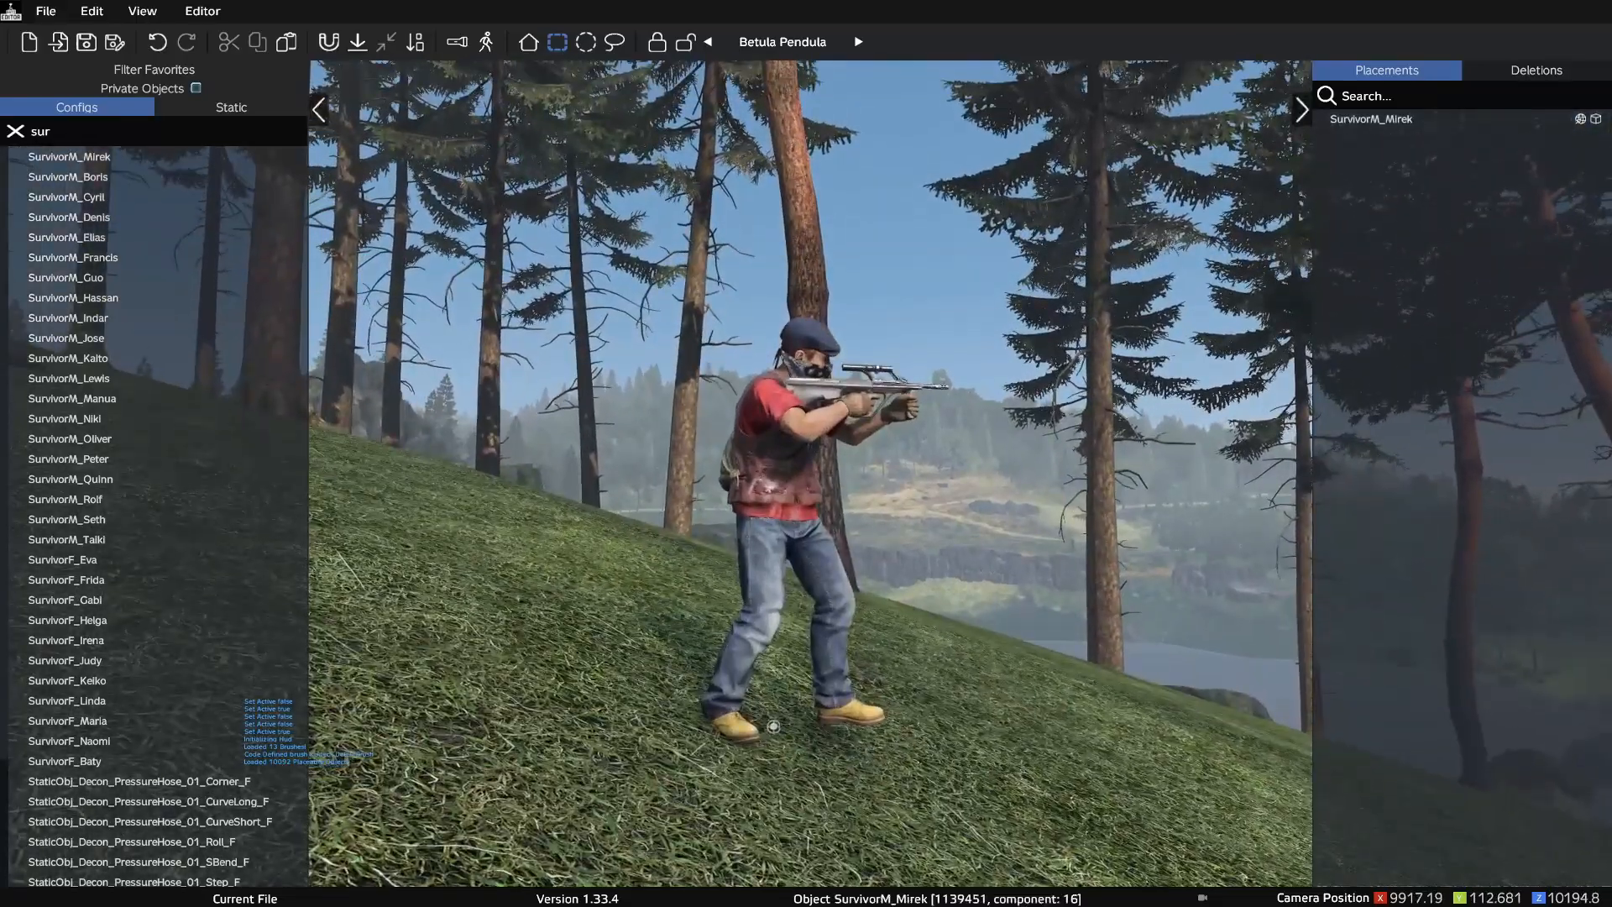
{"action": "key", "text": "a"}
{"action": "key", "text": "s"}
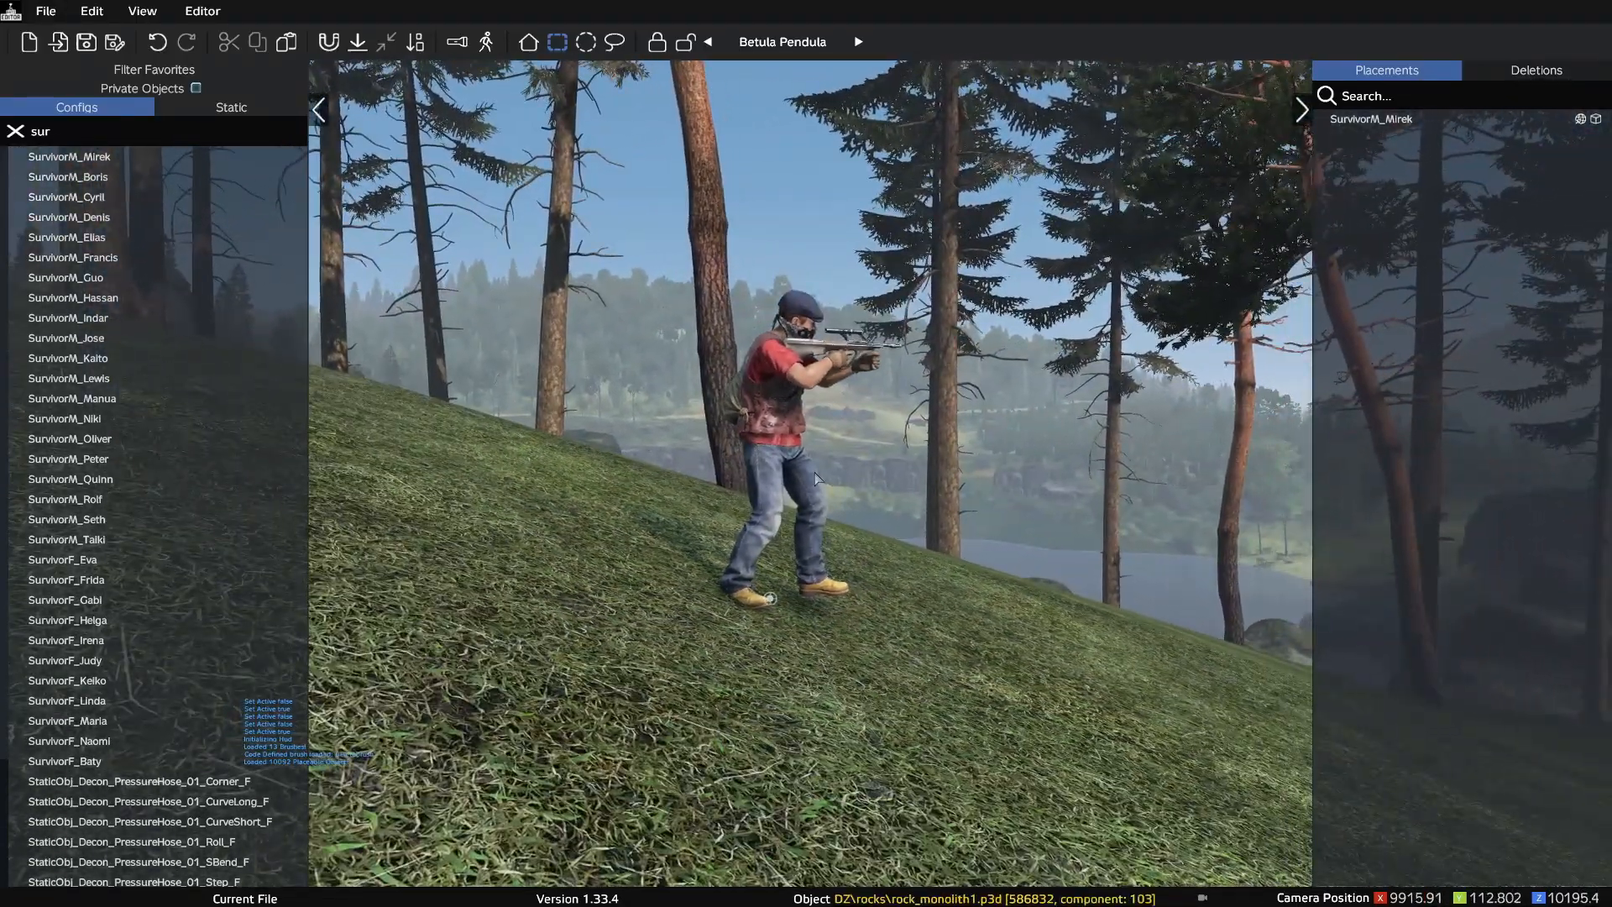
{"action": "left_click", "coordinate": [770, 600]}
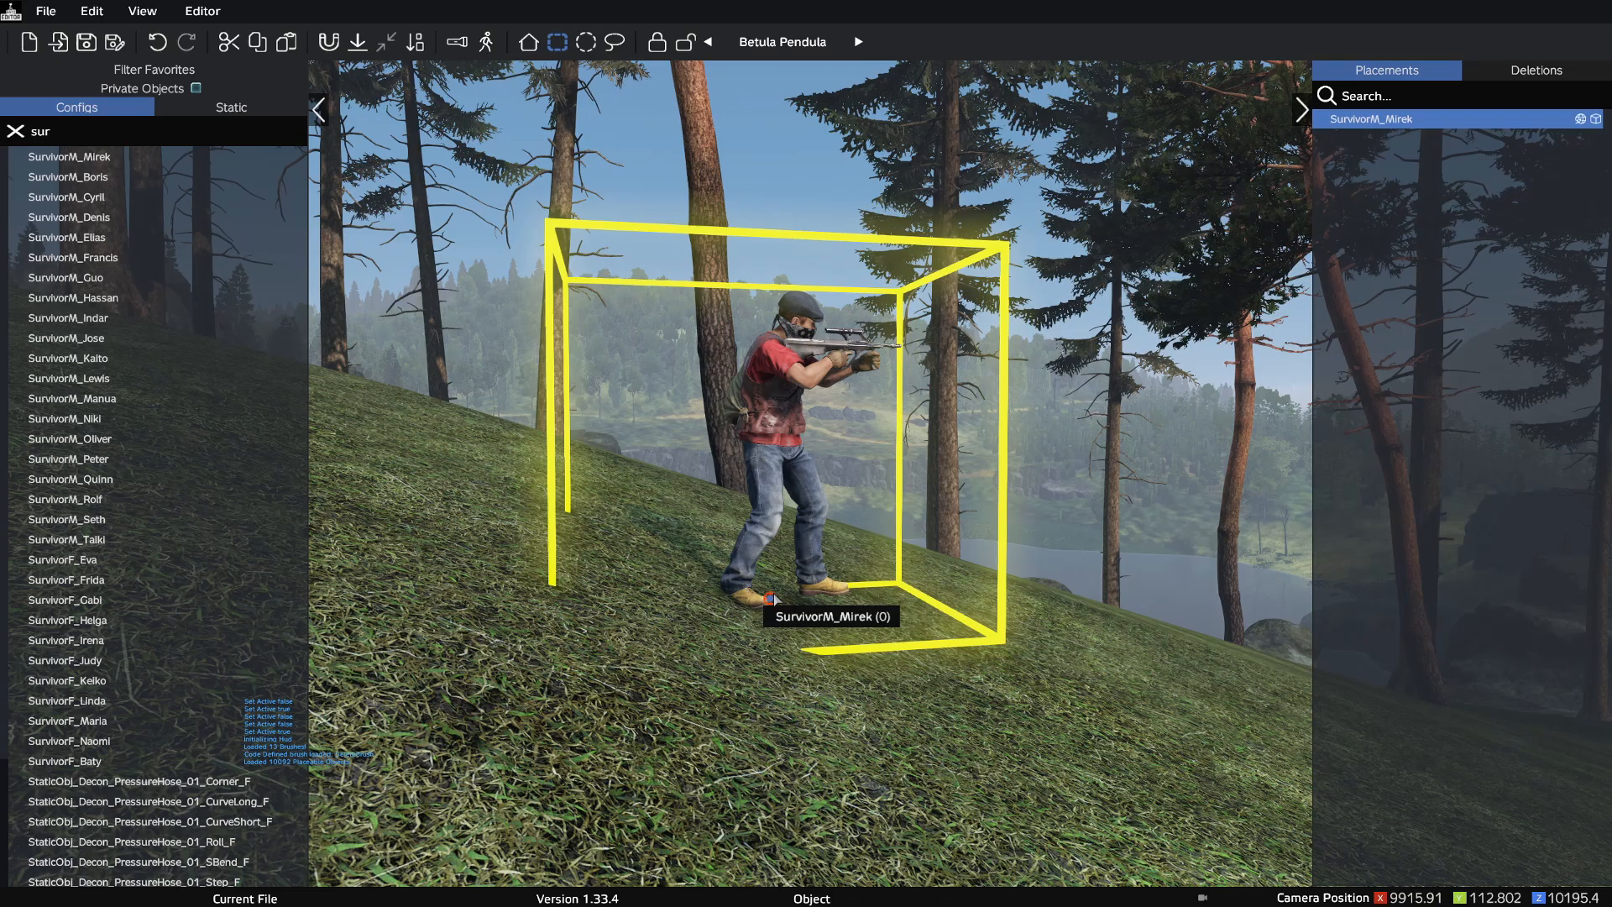
- Select the survivor on the hillside and align it to the sloping surface
{"action": "right_click", "coordinate": [771, 599]}
{"action": "left_click", "coordinate": [760, 600]}
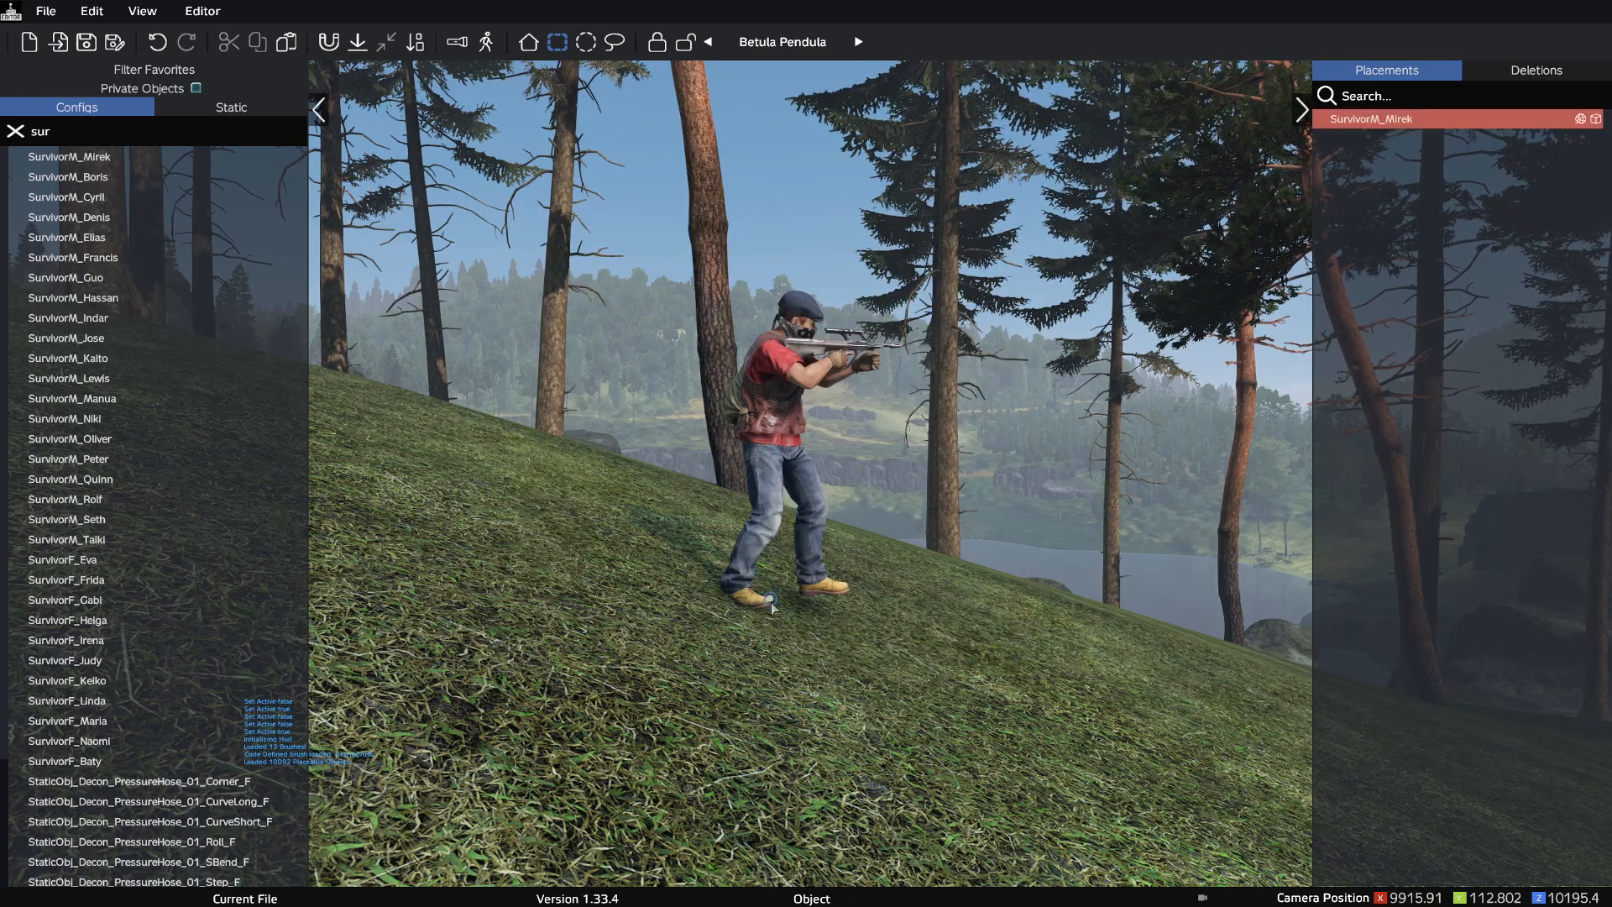
{"action": "left_click", "coordinate": [771, 600]}
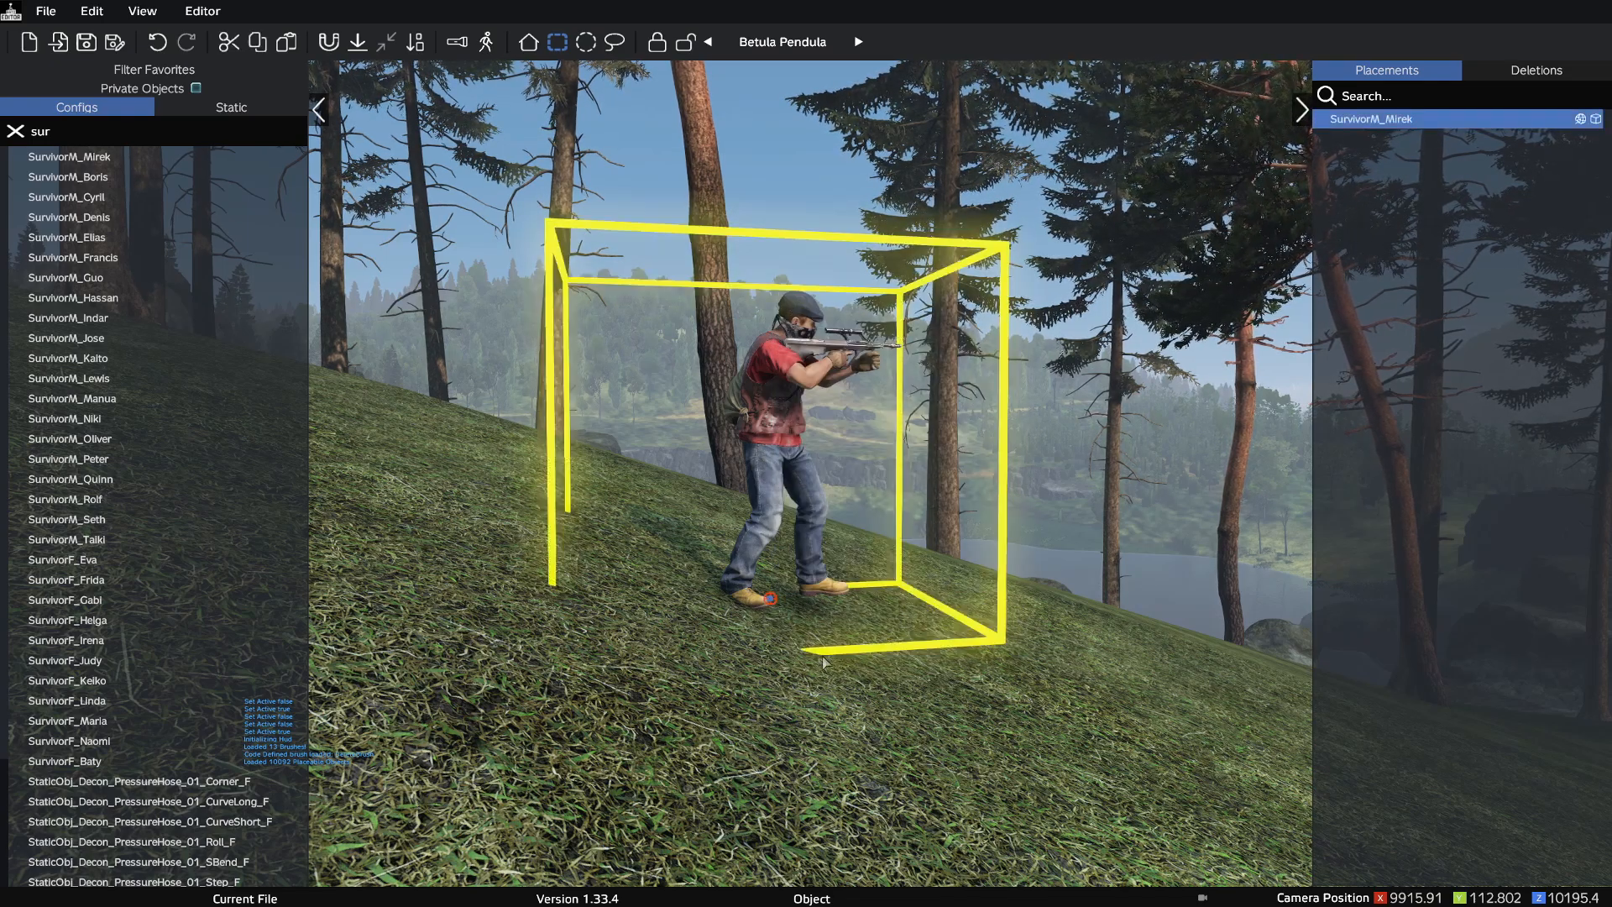
{"action": "right_click", "coordinate": [773, 601]}
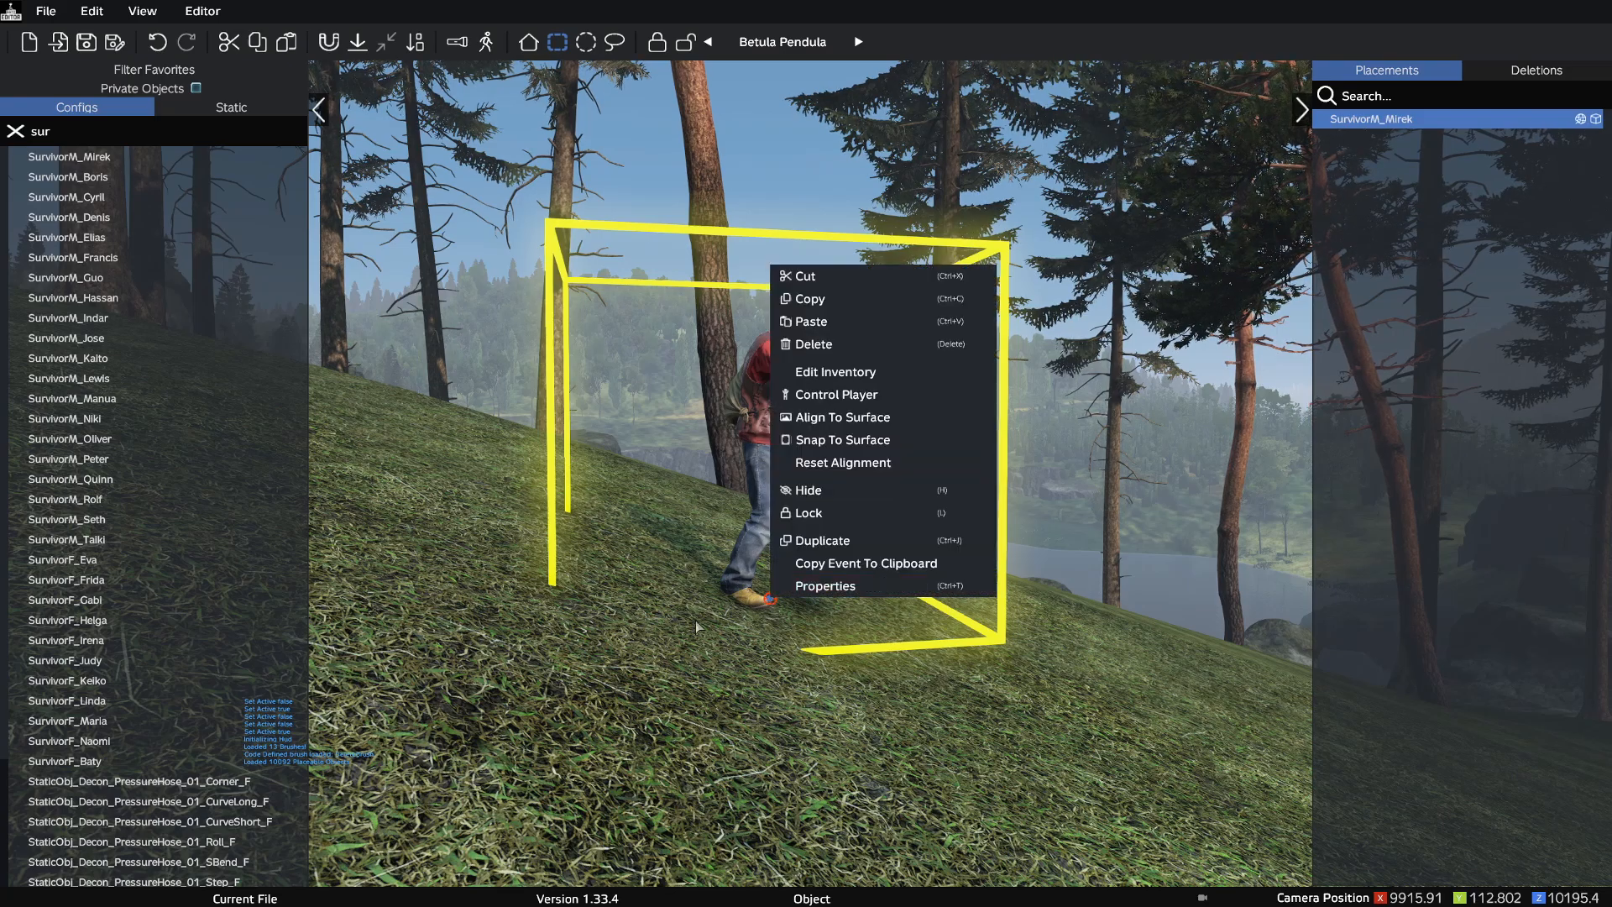
{"action": "left_click", "coordinate": [880, 419]}
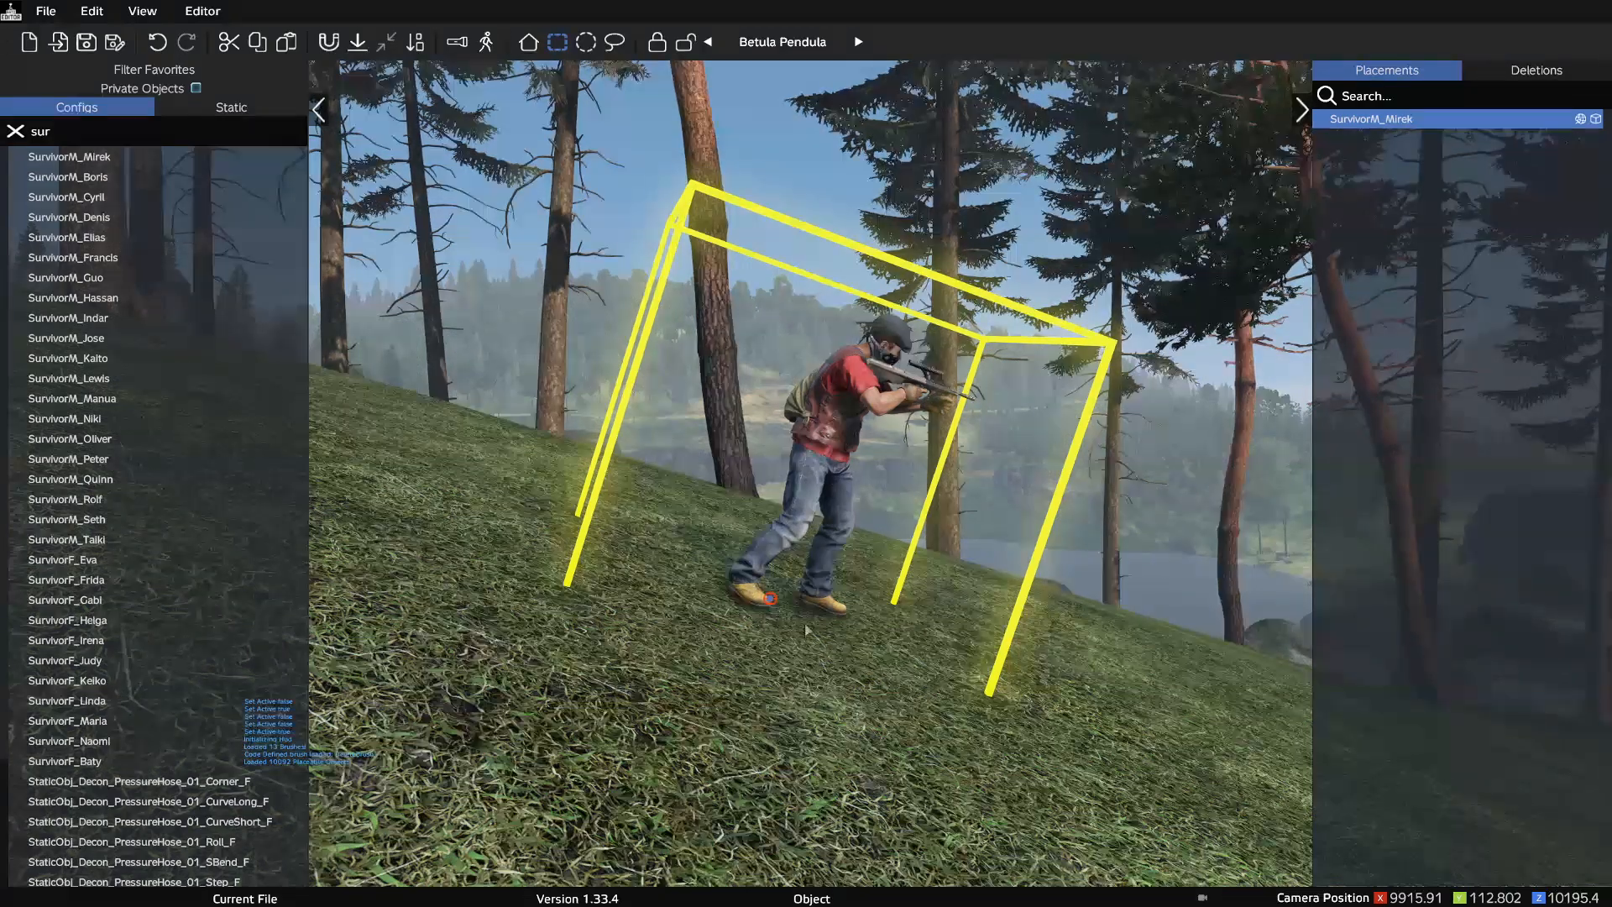
- Snap the tilted survivor to the ground surface and deselect it
{"action": "key", "text": "s"}
{"action": "key", "text": "w"}
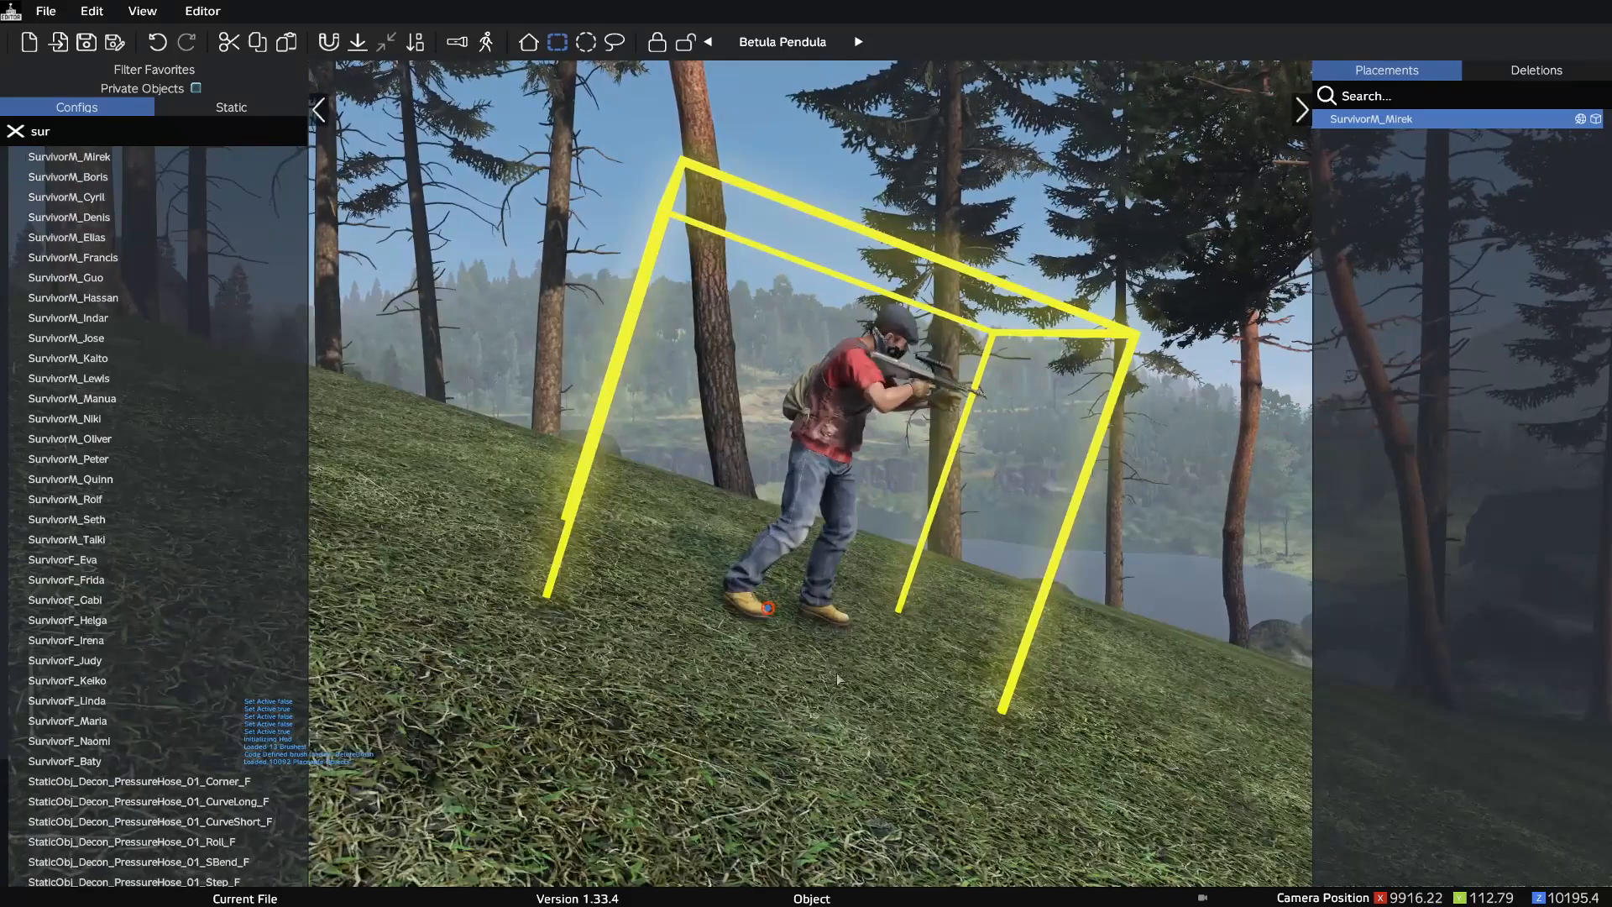
{"action": "right_click", "coordinate": [769, 275]}
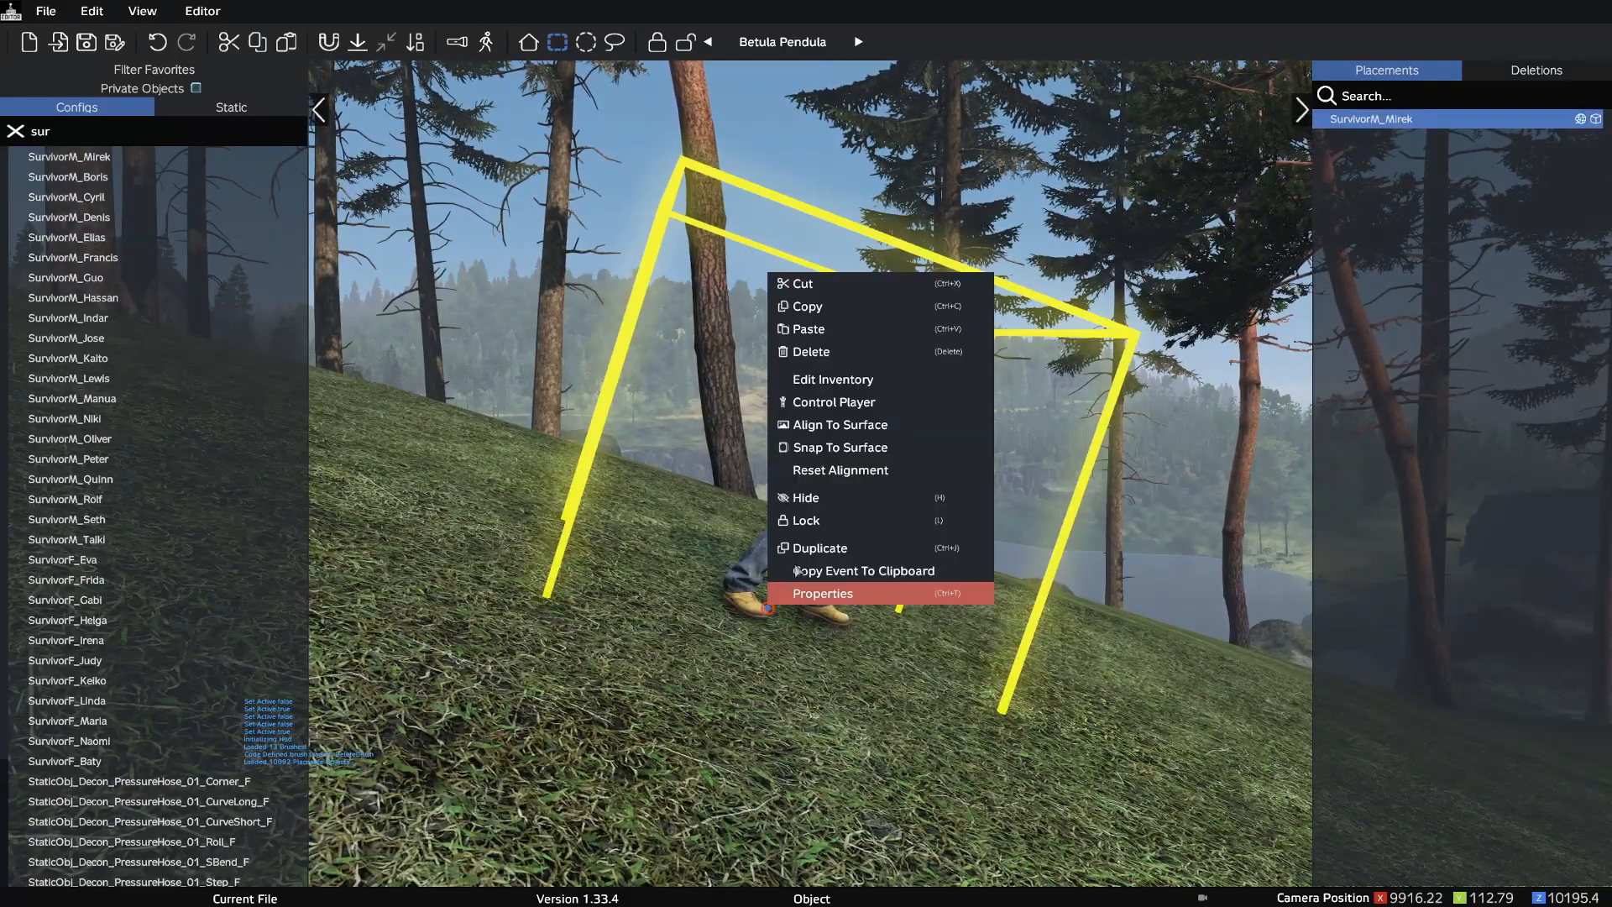
{"action": "left_click", "coordinate": [840, 446]}
{"action": "left_click", "coordinate": [872, 557]}
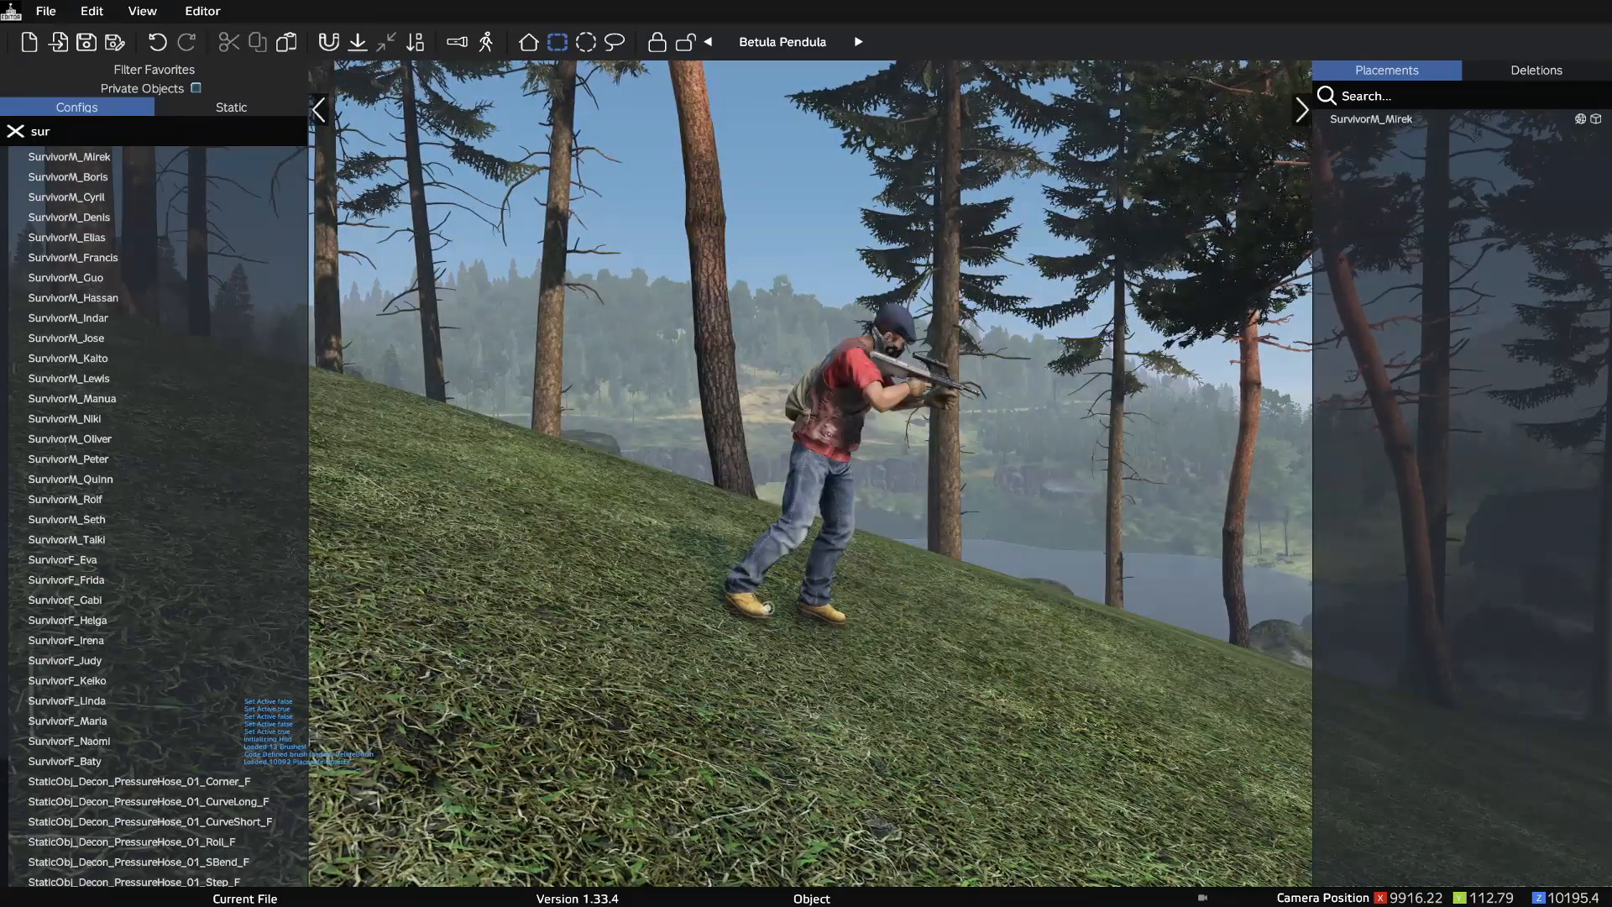
- Examine the aligned survivor up close from behind, with and without the interface
{"action": "key", "text": "w"}
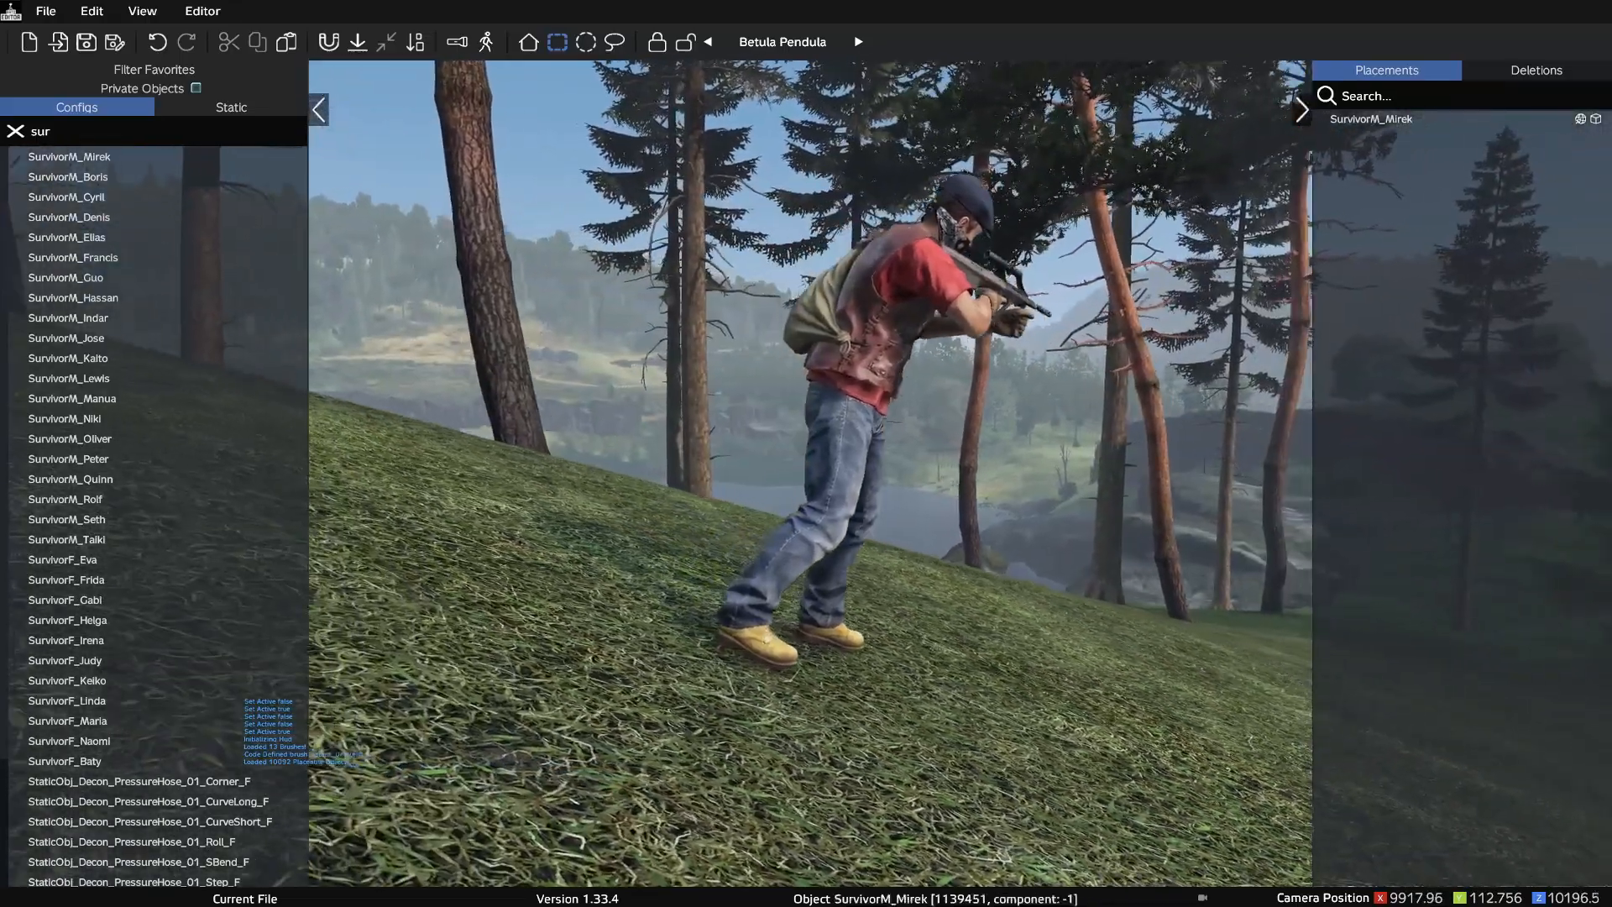
{"action": "key", "text": "w"}
{"action": "key", "text": "a"}
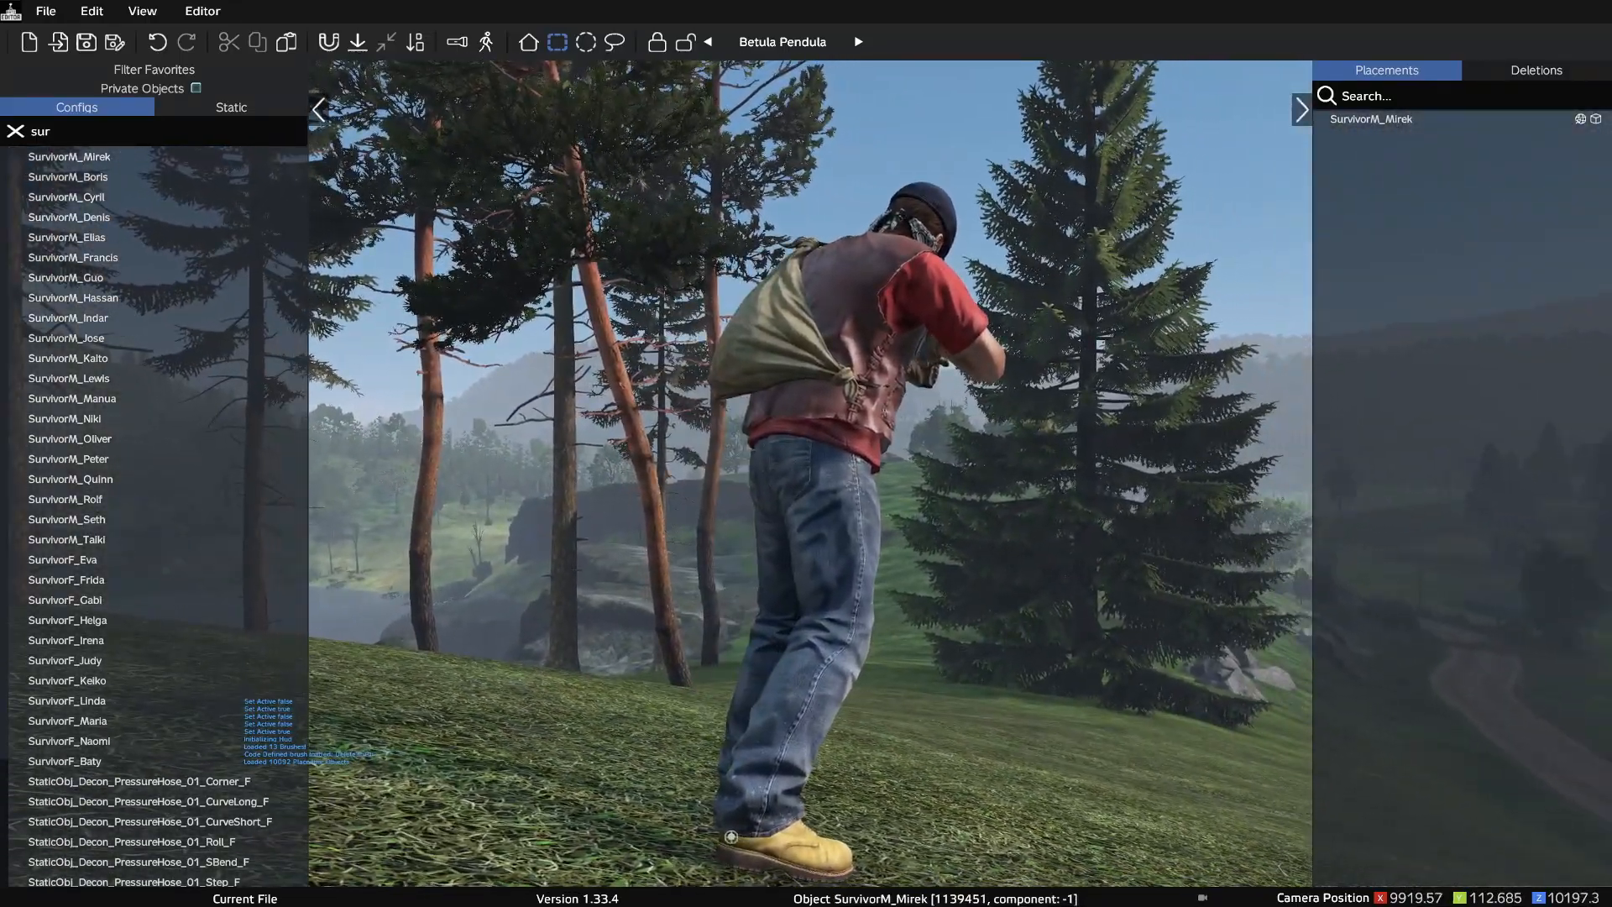
{"action": "key", "text": "s"}
{"action": "key", "text": "z"}
{"action": "key", "text": "w"}
{"action": "key", "text": "s"}
{"action": "key", "text": "y"}
{"action": "key", "text": "y"}
- Set the environment date to about 231.8 and the time to about 52272, and adjust the overcast
{"action": "left_click", "coordinate": [203, 10]}
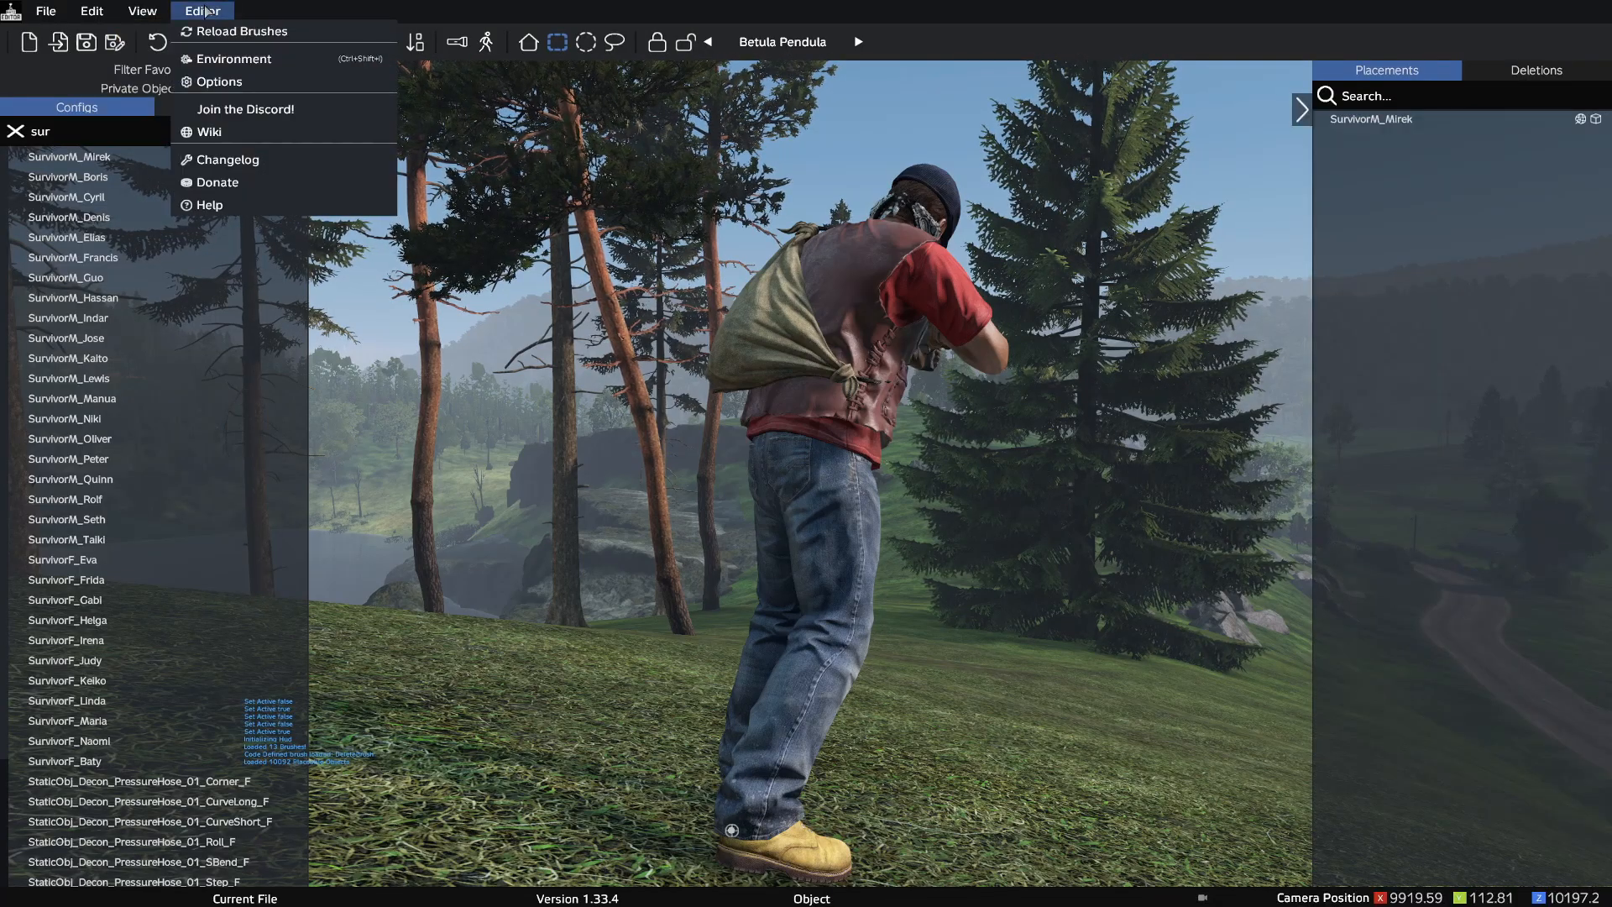
{"action": "mouse_move", "coordinate": [155, 12]}
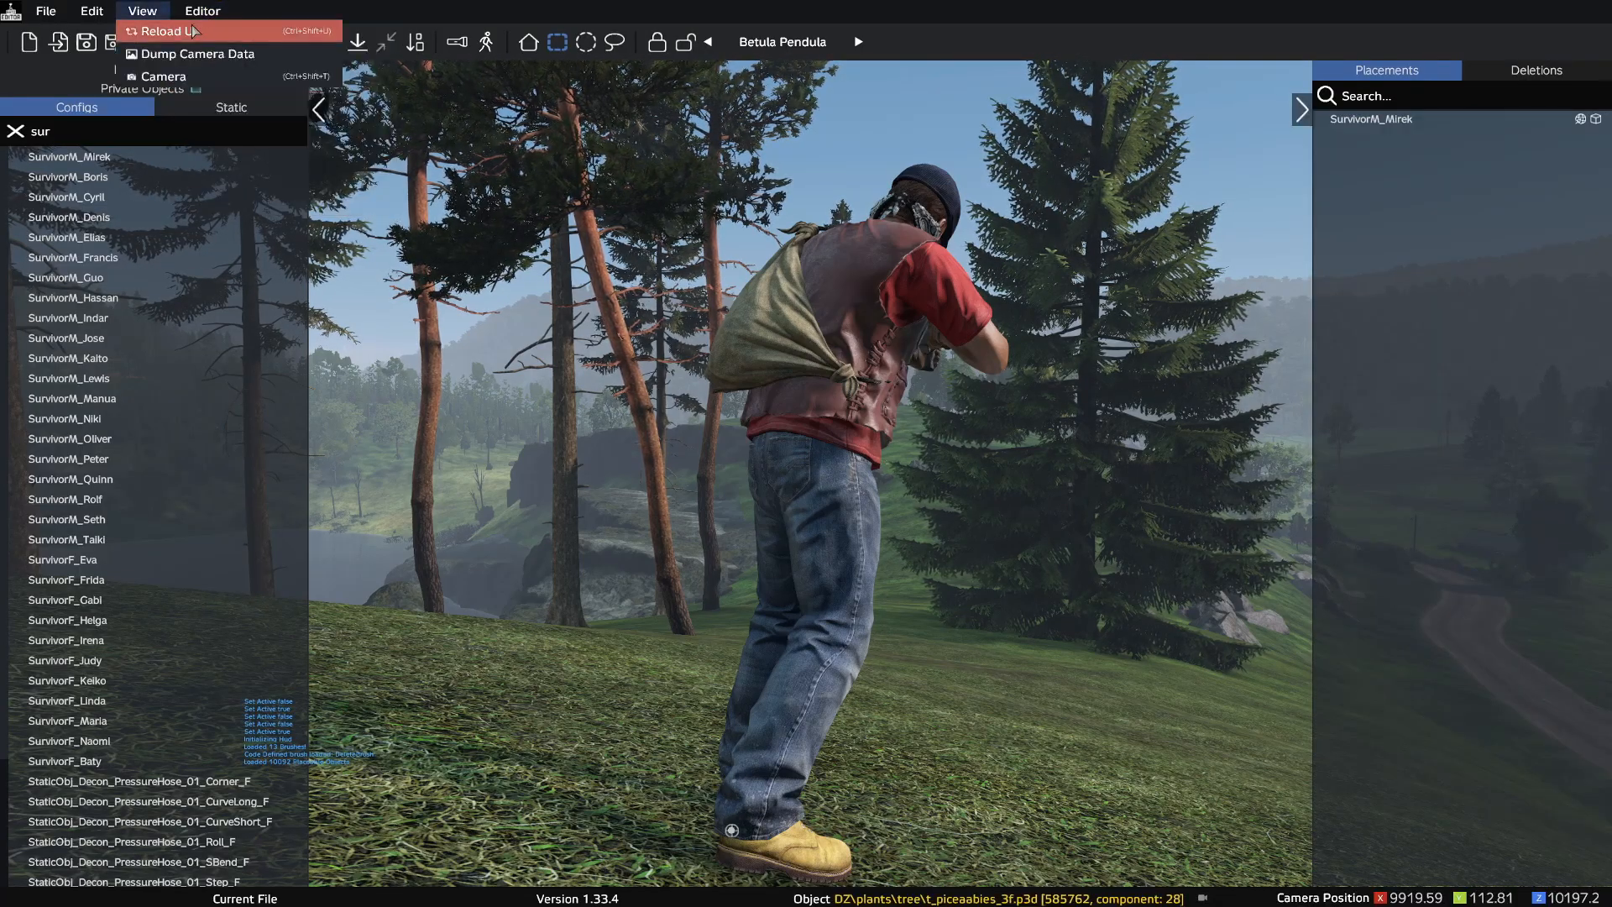
{"action": "left_click", "coordinate": [210, 58]}
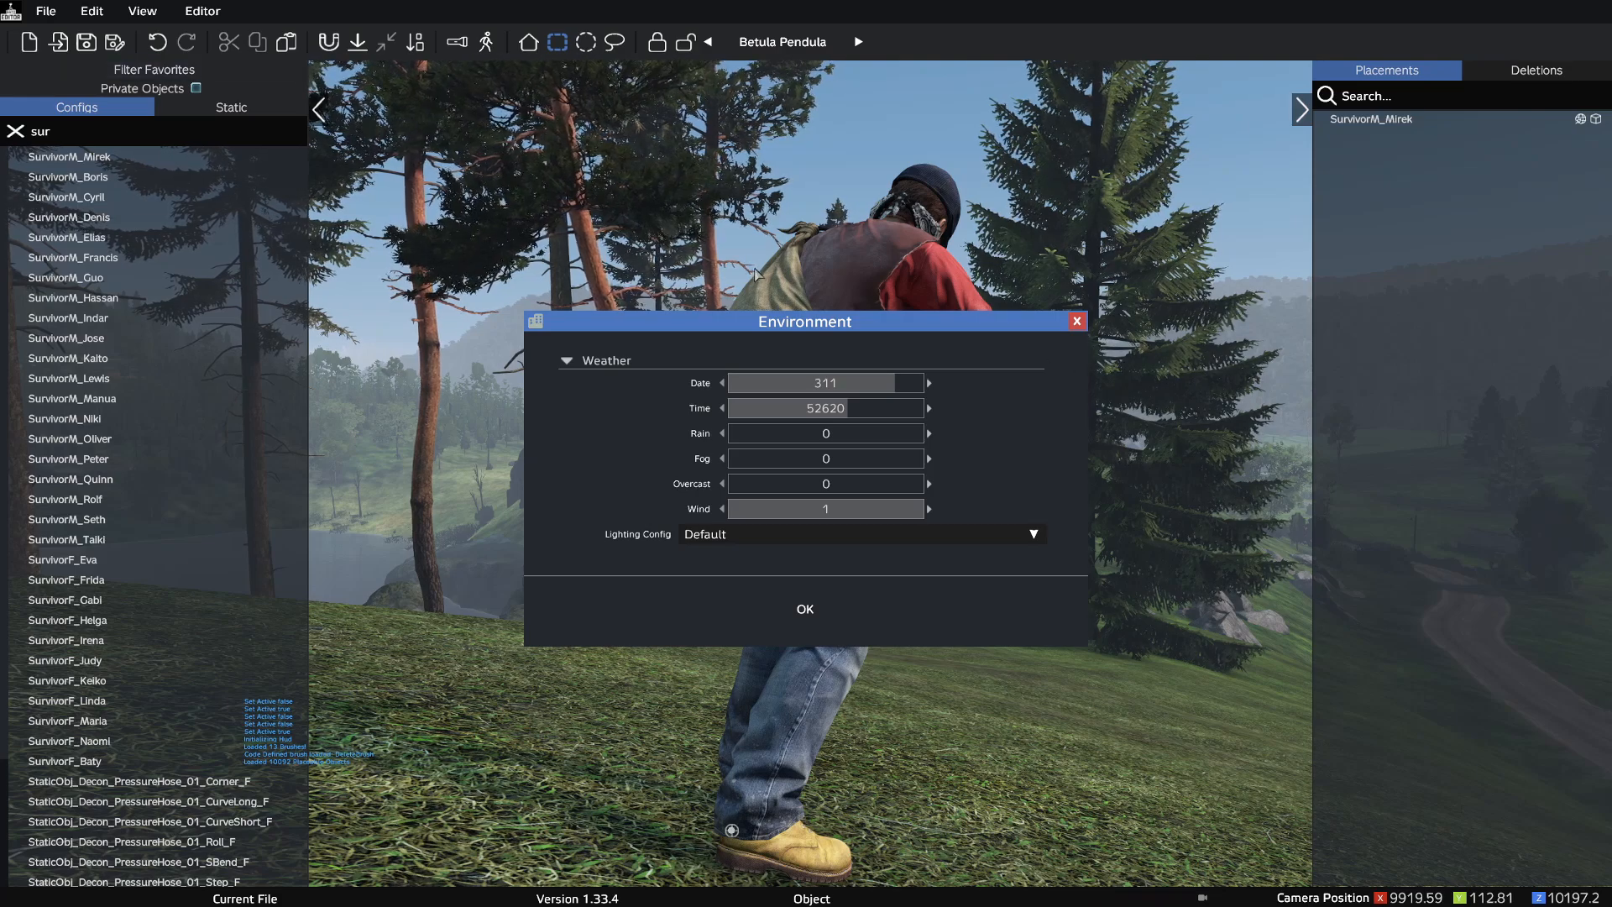
{"action": "left_click_drag", "start_coordinate": [886, 390], "coordinate": [1116, 536]}
{"action": "mouse_move", "coordinate": [1086, 606]}
{"action": "left_mouse_down"}
{"action": "mouse_move", "coordinate": [1023, 609]}
{"action": "mouse_move", "coordinate": [1075, 607]}
{"action": "left_mouse_up"}
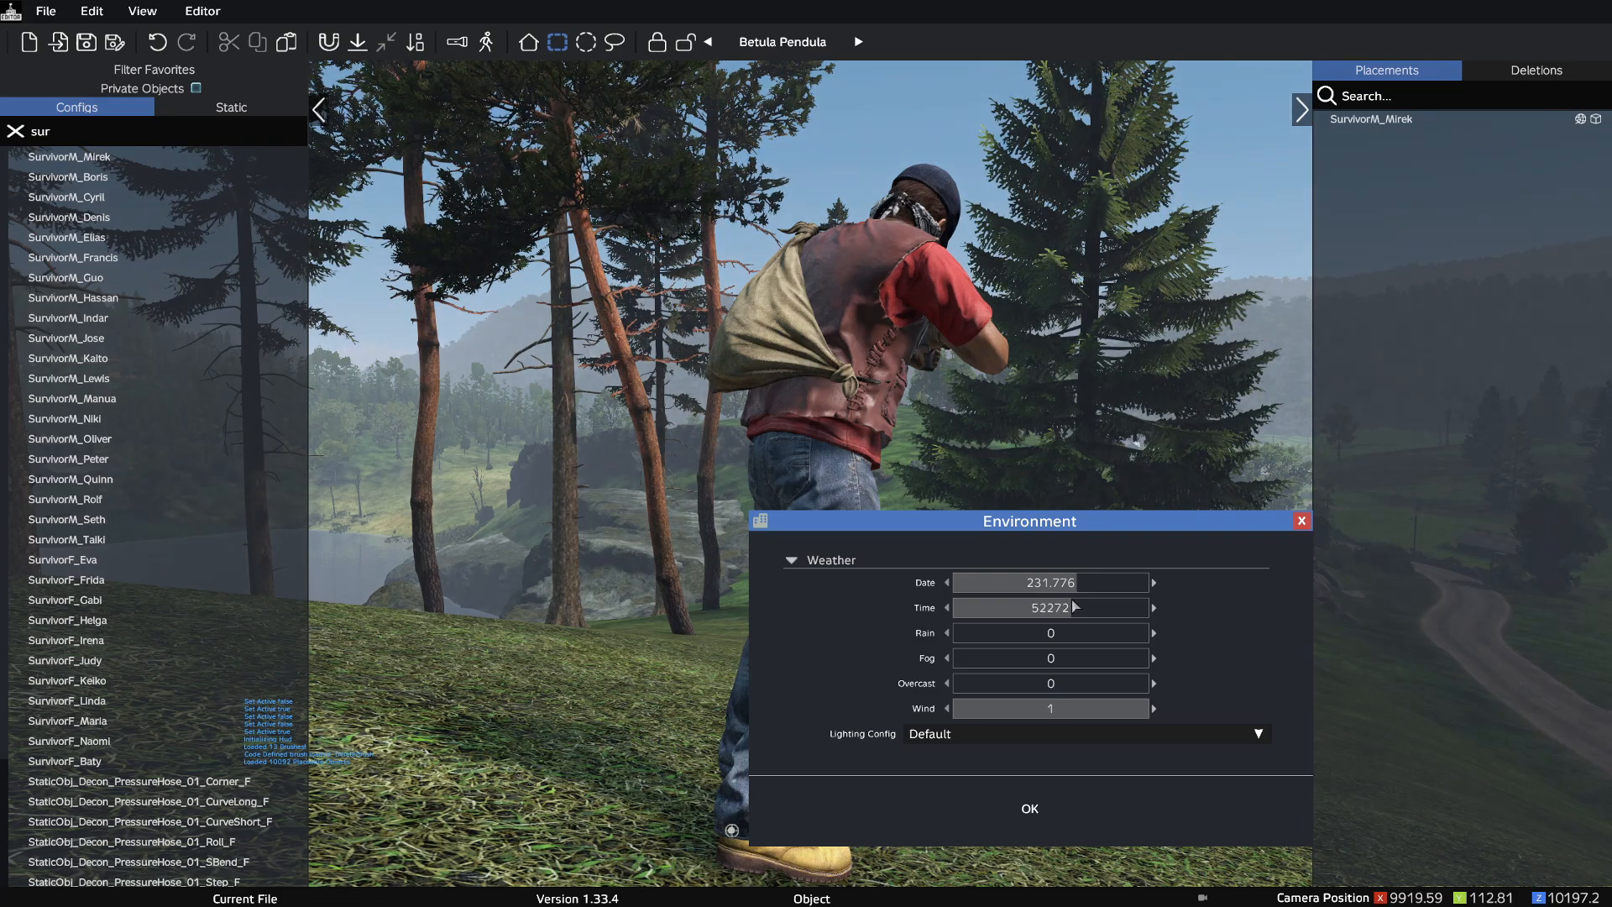
{"action": "left_click_drag", "start_coordinate": [989, 688], "coordinate": [940, 625]}
- Set the camera's FOV to 30 and move its settings dialog off the survivor's upper body
{"action": "left_click", "coordinate": [143, 12]}
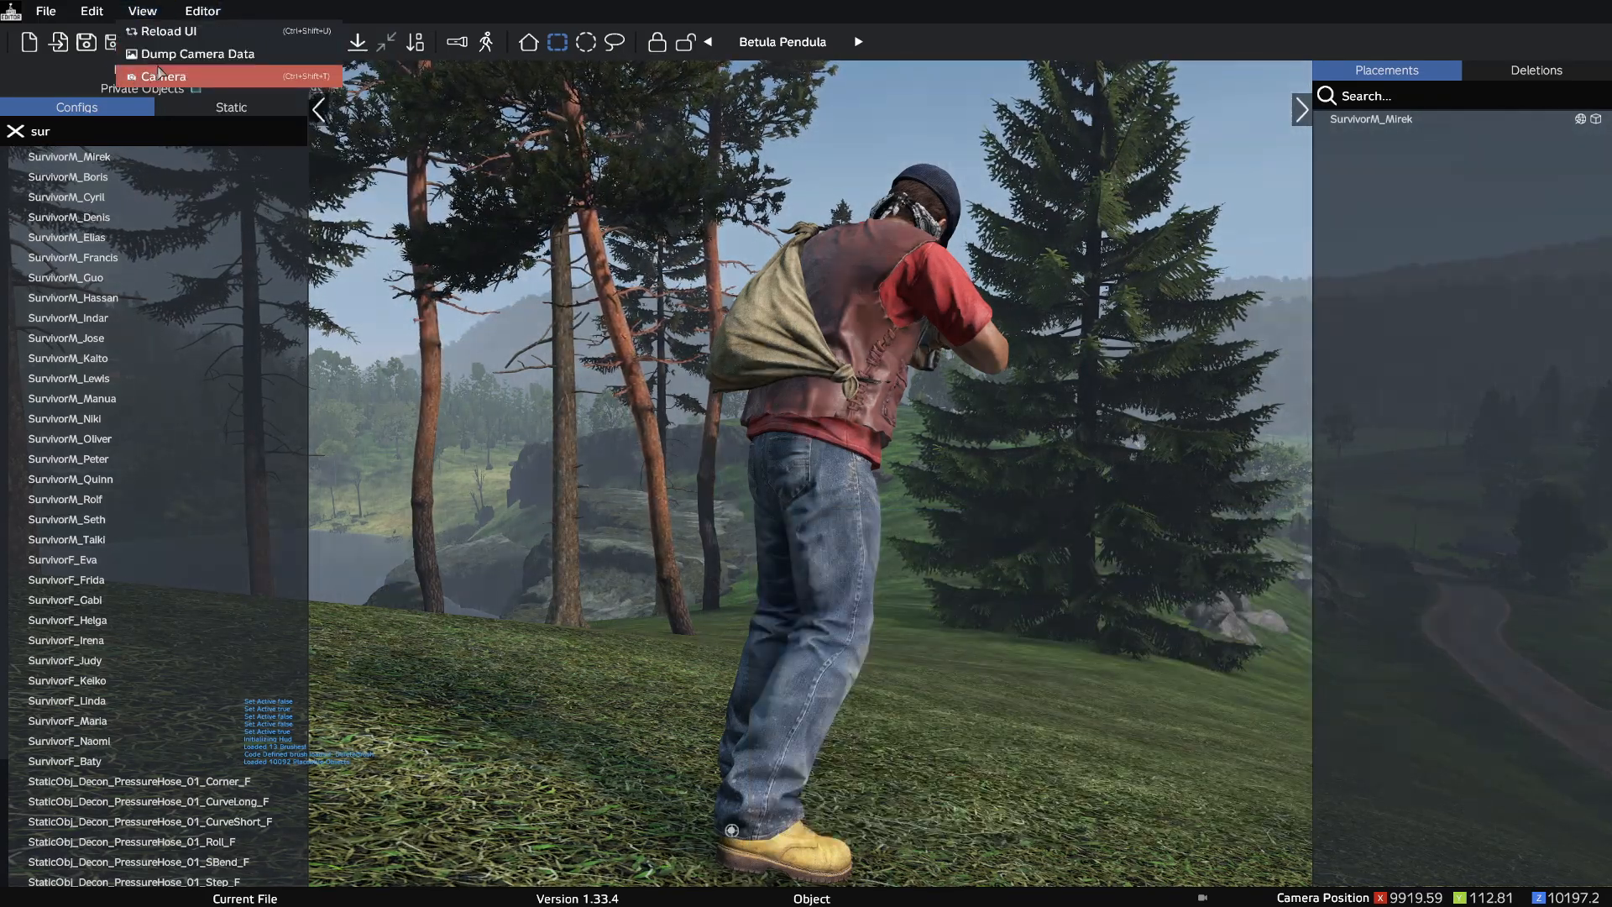
{"action": "left_click", "coordinate": [159, 74]}
{"action": "mouse_move", "coordinate": [739, 336]}
{"action": "left_mouse_down"}
{"action": "mouse_move", "coordinate": [722, 339]}
{"action": "mouse_move", "coordinate": [819, 337]}
{"action": "mouse_move", "coordinate": [723, 338]}
{"action": "left_mouse_up"}
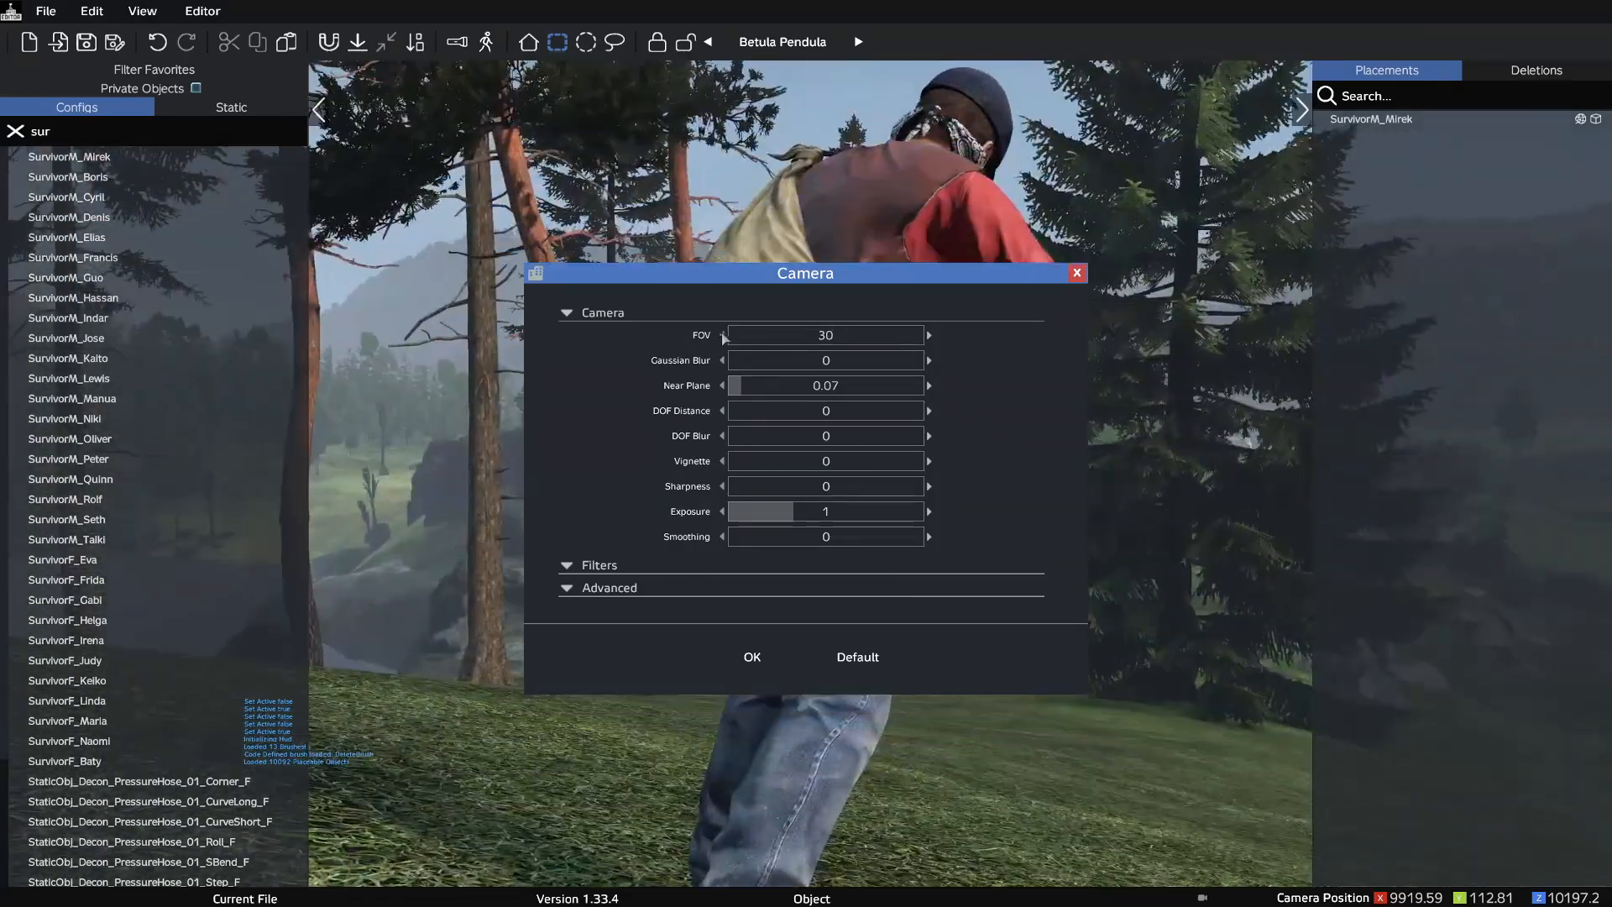
{"action": "left_click_drag", "start_coordinate": [882, 283], "coordinate": [1057, 419]}
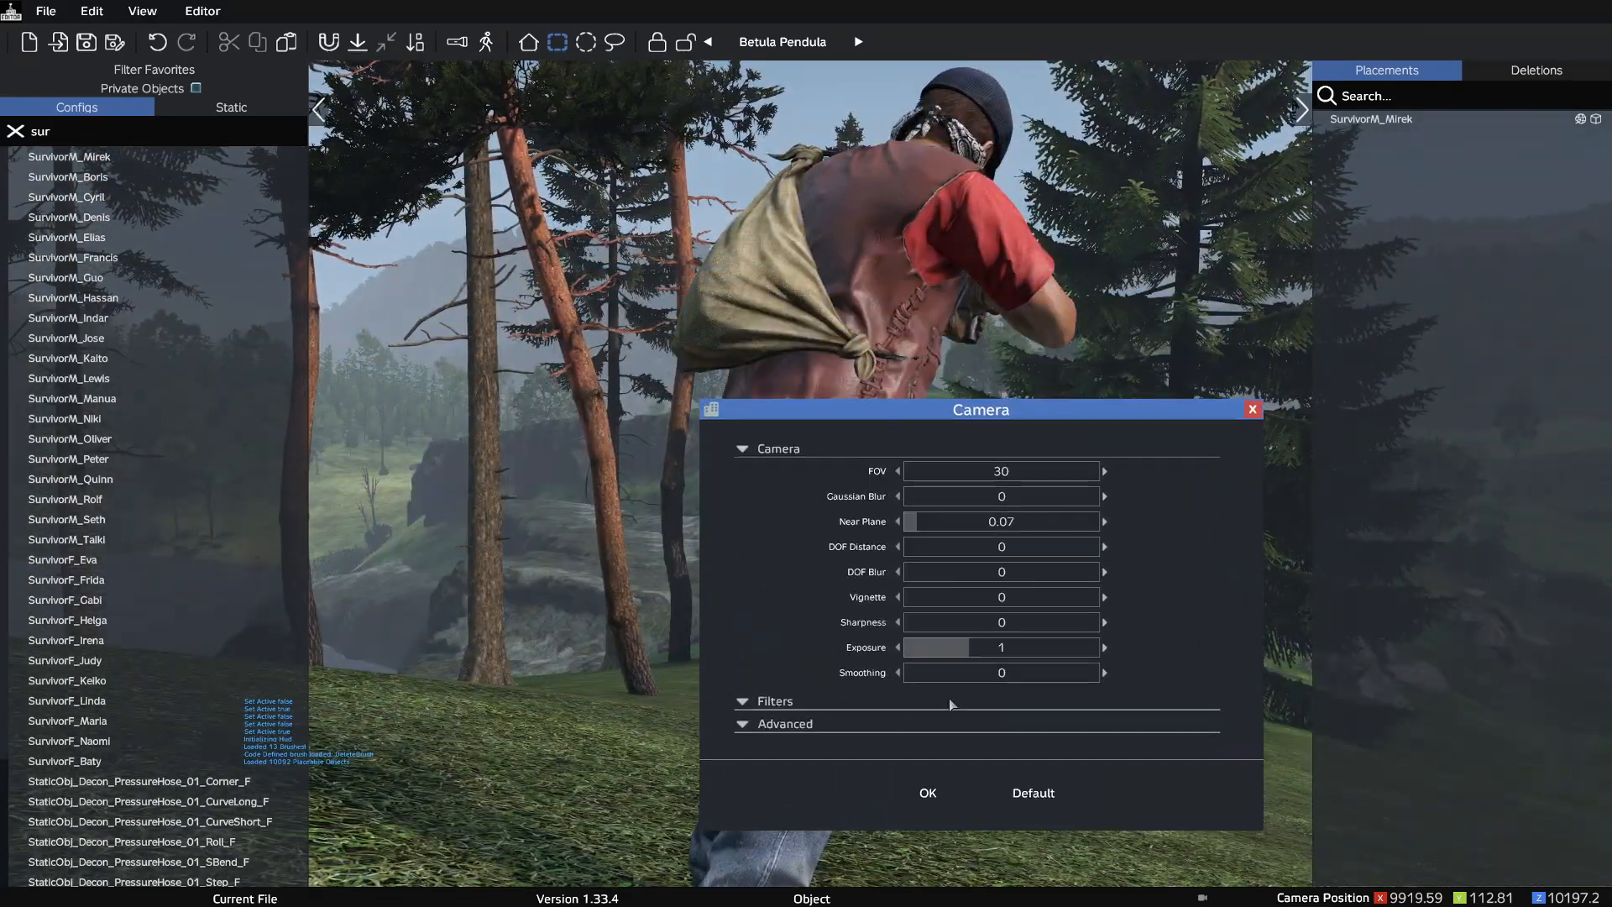
- Set the camera sharpness to 1 and adjust the exposure and vignette
{"action": "left_click_drag", "start_coordinate": [995, 654], "coordinate": [1257, 612]}
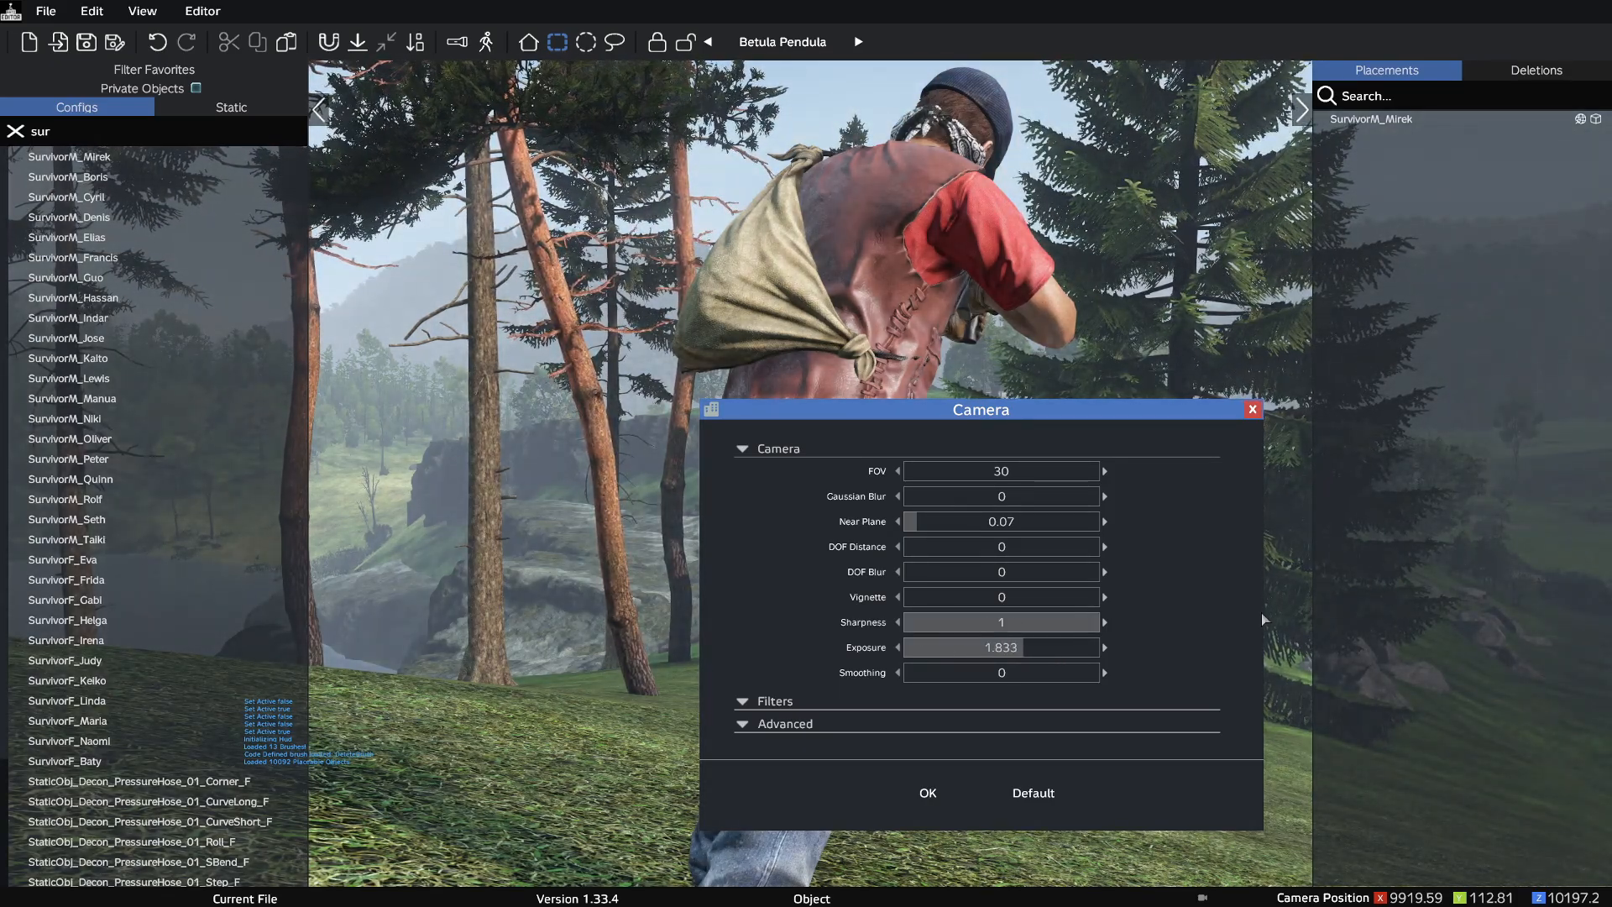
{"action": "left_click_drag", "start_coordinate": [946, 602], "coordinate": [994, 599]}
{"action": "left_click_drag", "start_coordinate": [882, 646], "coordinate": [926, 769]}
{"action": "left_click_drag", "start_coordinate": [883, 686], "coordinate": [875, 598]}
{"action": "mouse_move", "coordinate": [941, 601]}
{"action": "left_mouse_down"}
{"action": "mouse_move", "coordinate": [955, 600]}
{"action": "mouse_move", "coordinate": [929, 602]}
{"action": "mouse_move", "coordinate": [943, 587]}
{"action": "mouse_move", "coordinate": [947, 605]}
{"action": "left_mouse_up"}
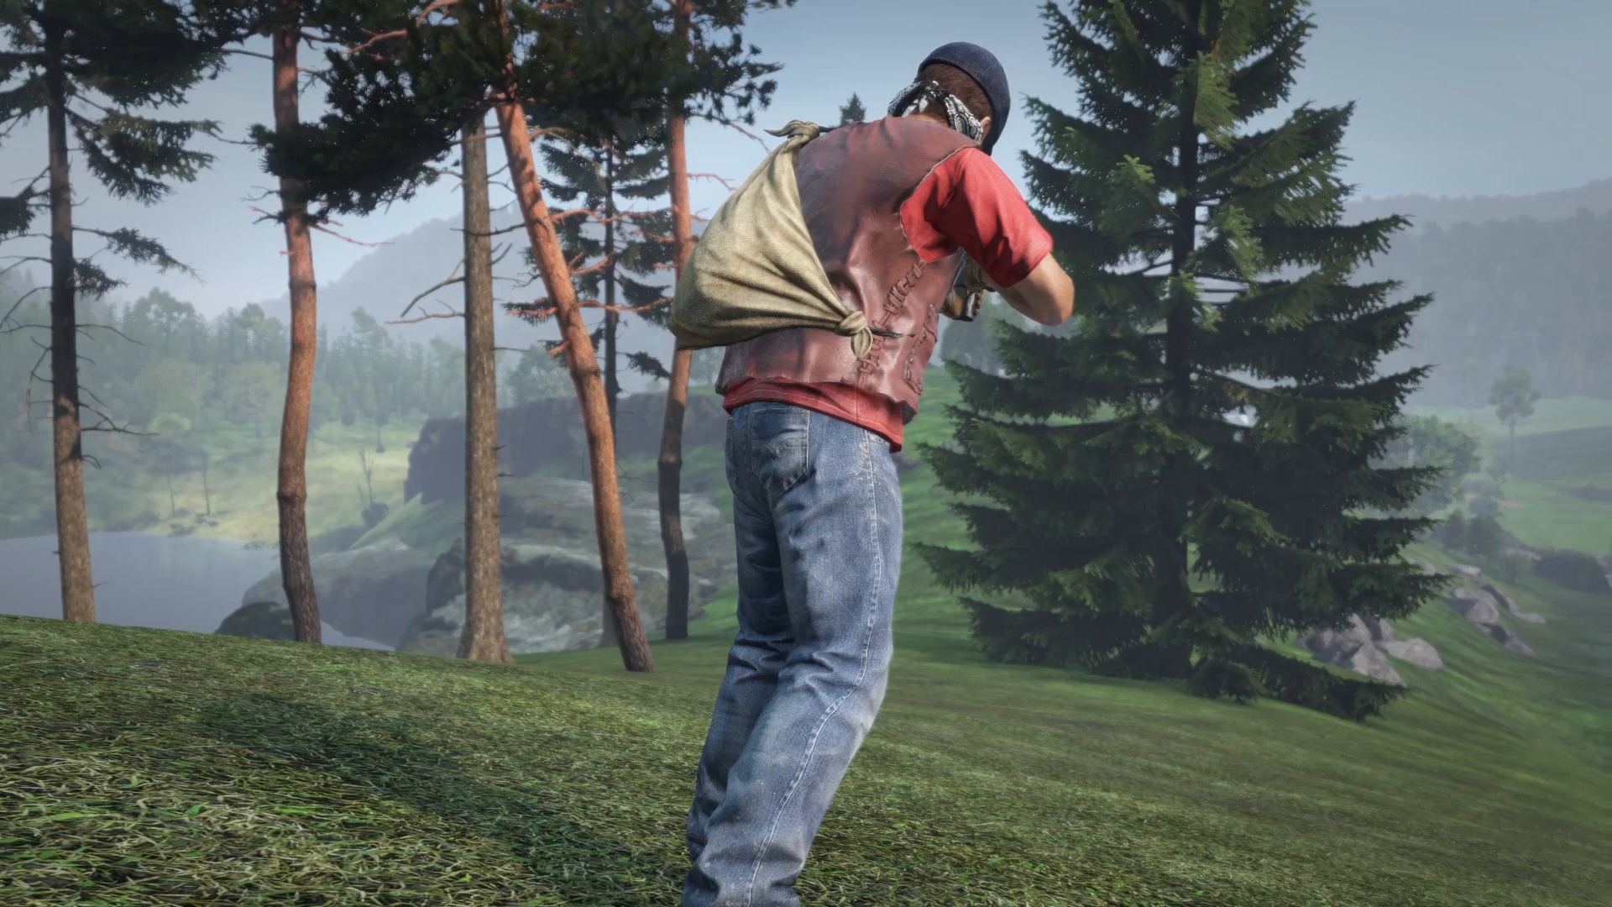
- Show the interface again and look over the quick camera settings
{"action": "key", "text": "y"}
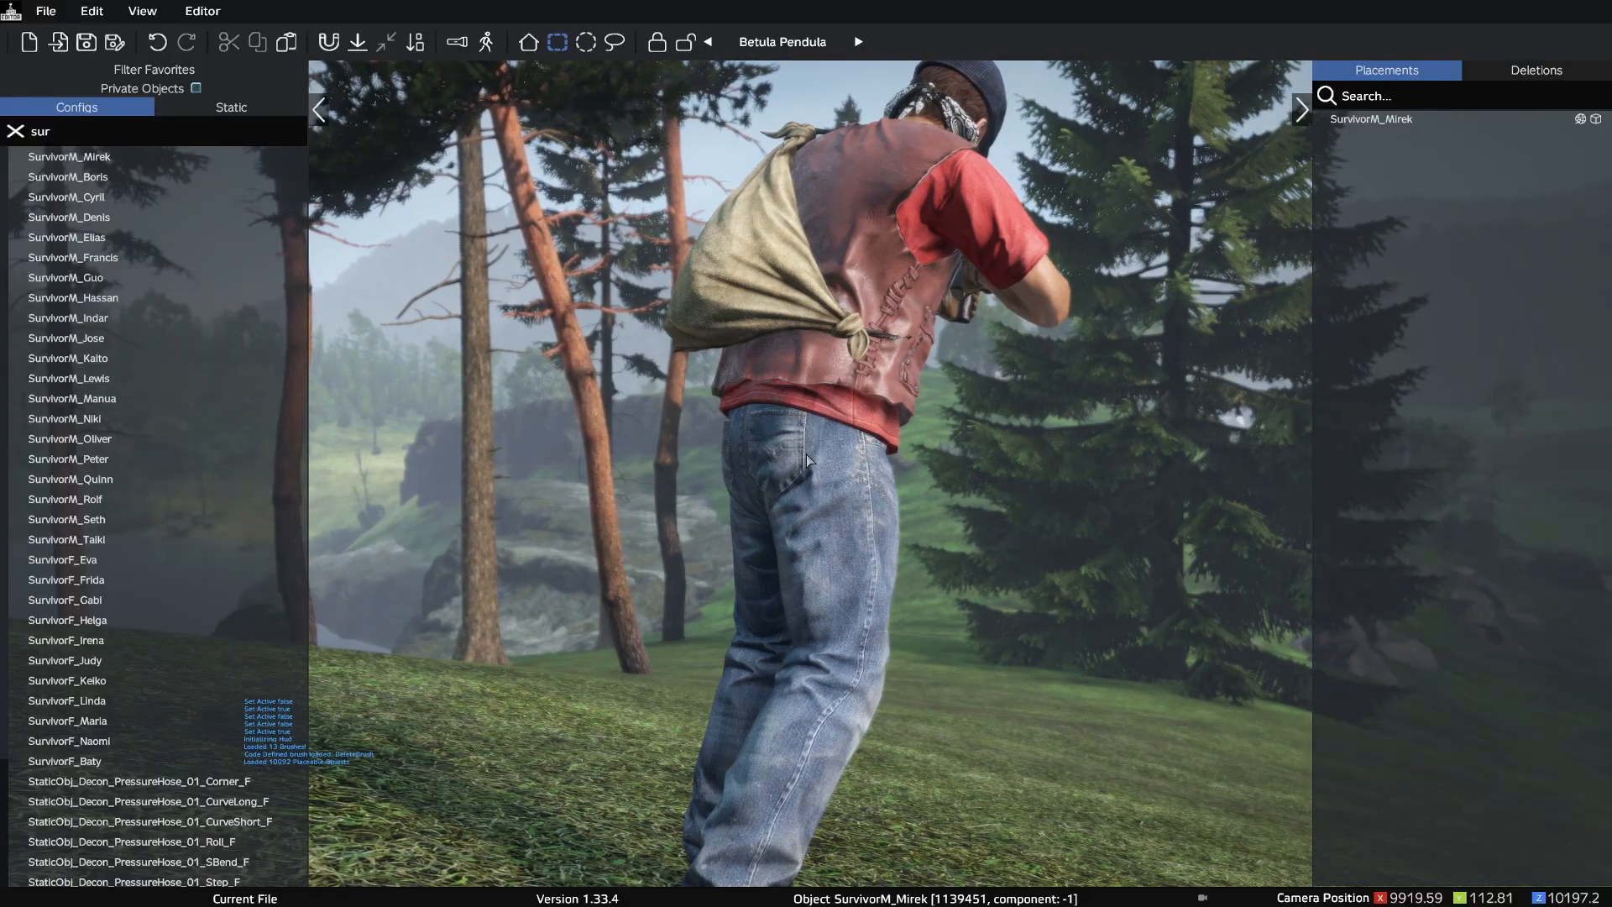
{"action": "left_click", "coordinate": [1203, 897]}
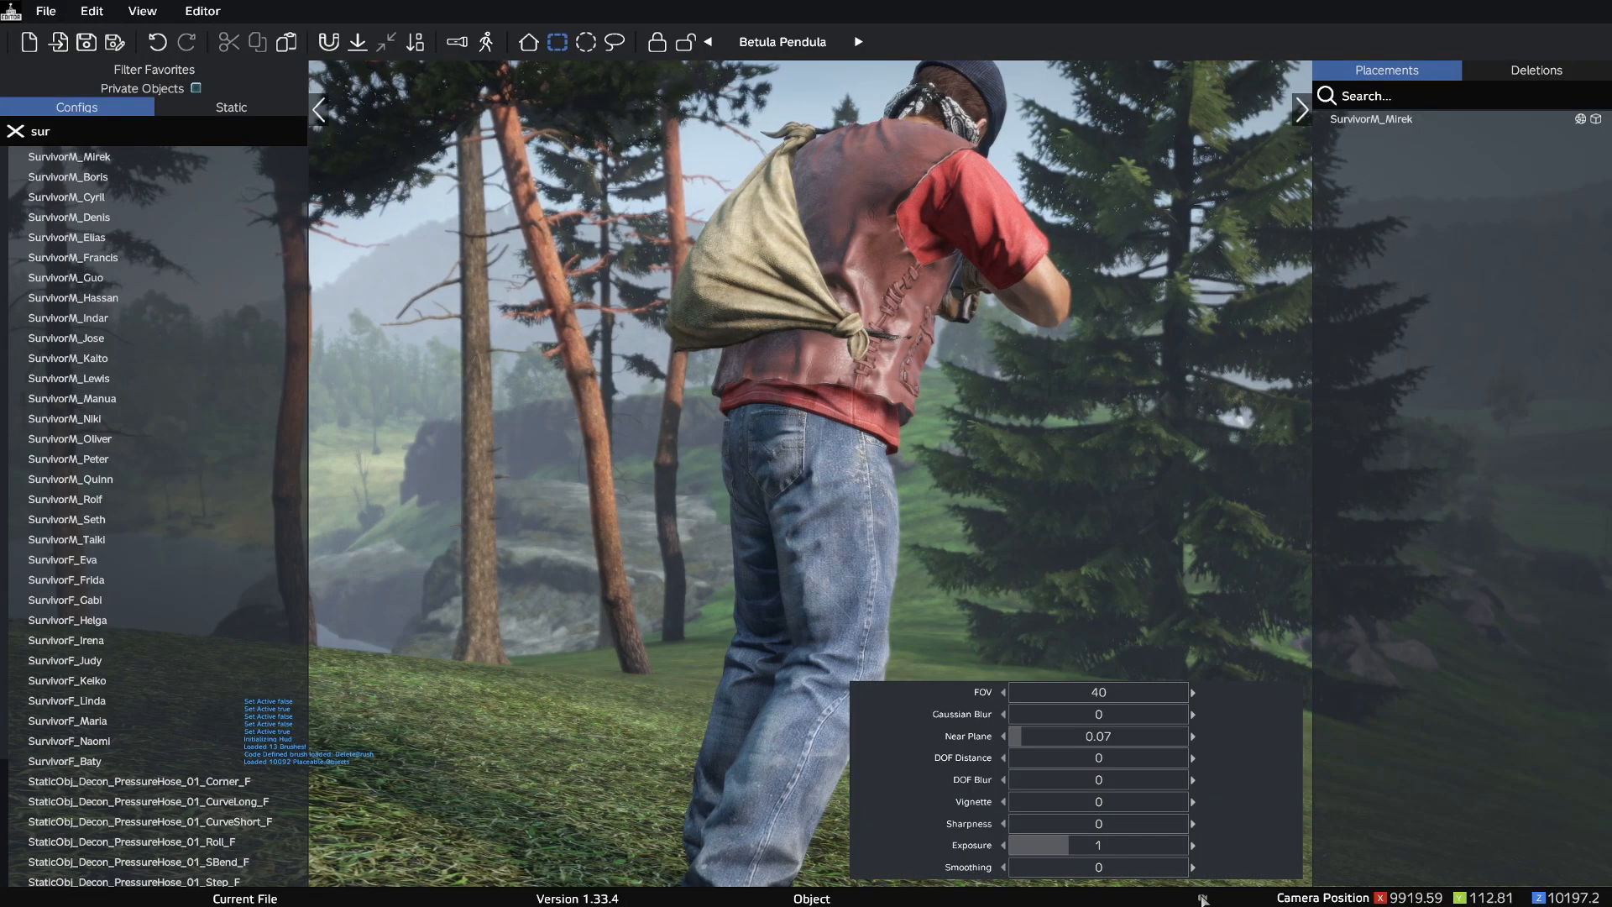
{"action": "left_click", "coordinate": [1202, 898]}
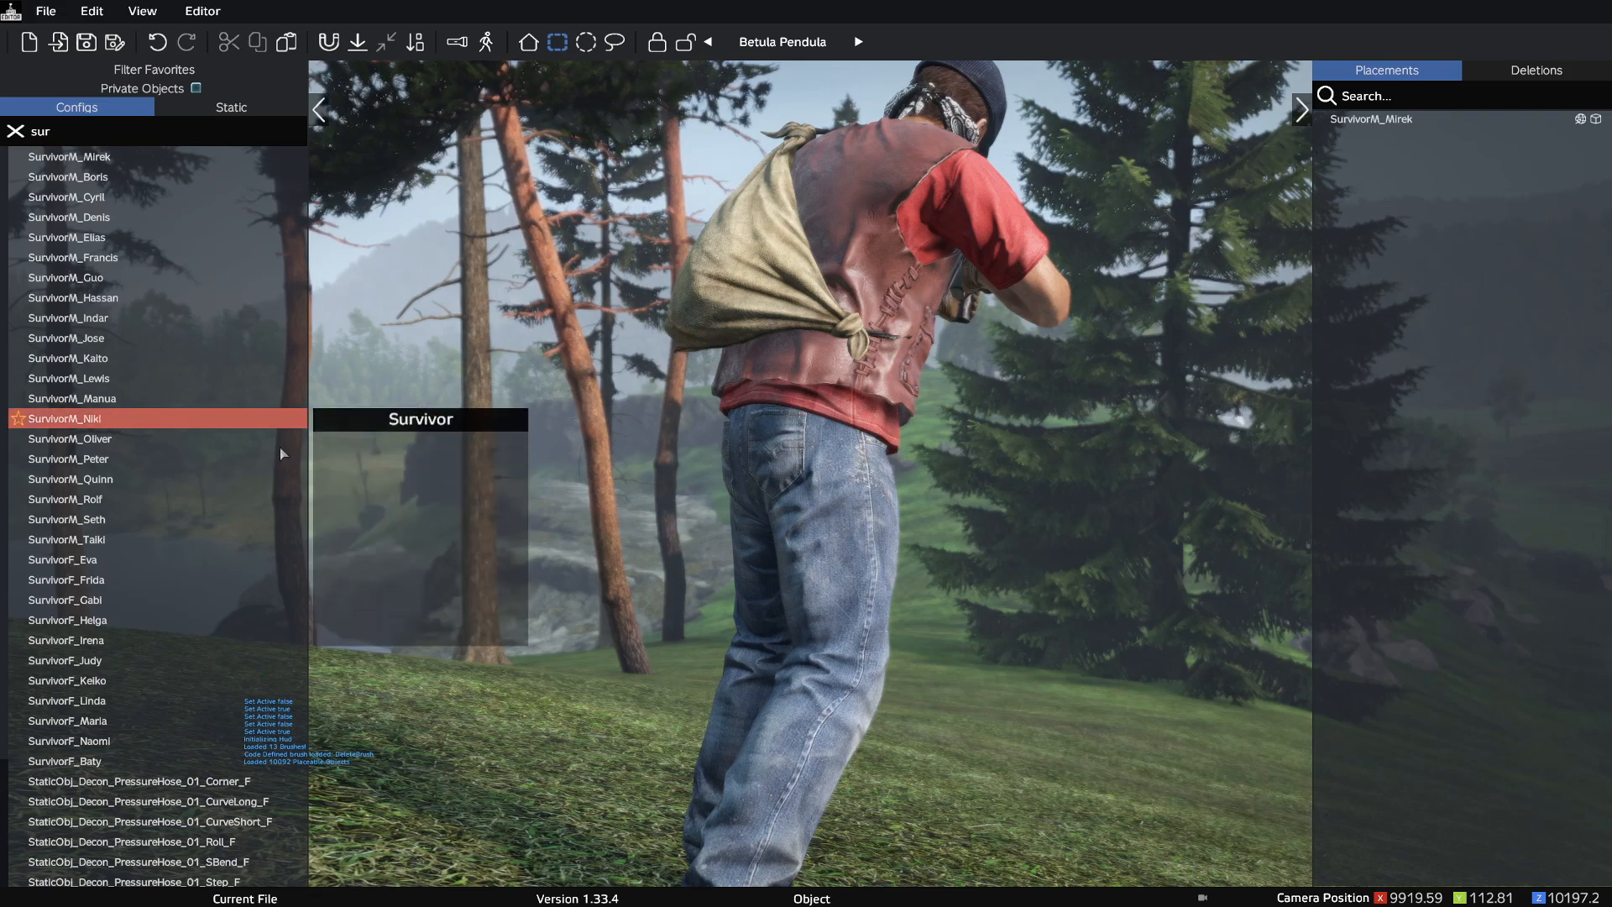
- Frame the aiming survivor from the front with the pines and spruce behind, and hide the interface for a screenshot
{"action": "left_click_drag", "start_coordinate": [822, 587], "coordinate": [821, 529]}
{"action": "key", "text": "w"}
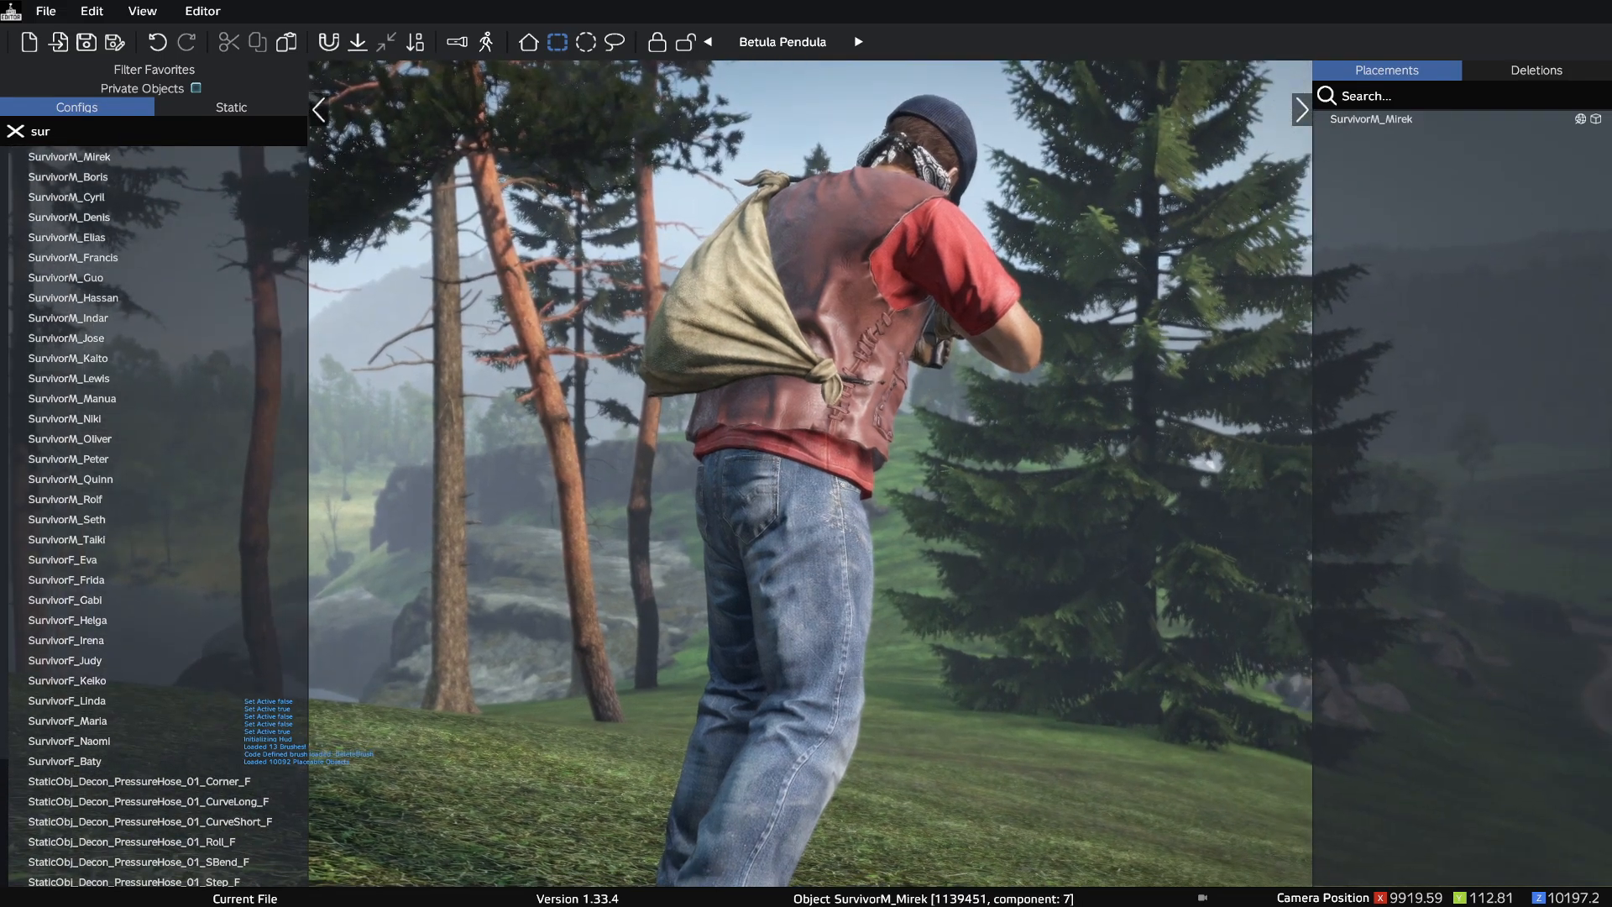
{"action": "key", "text": "y"}
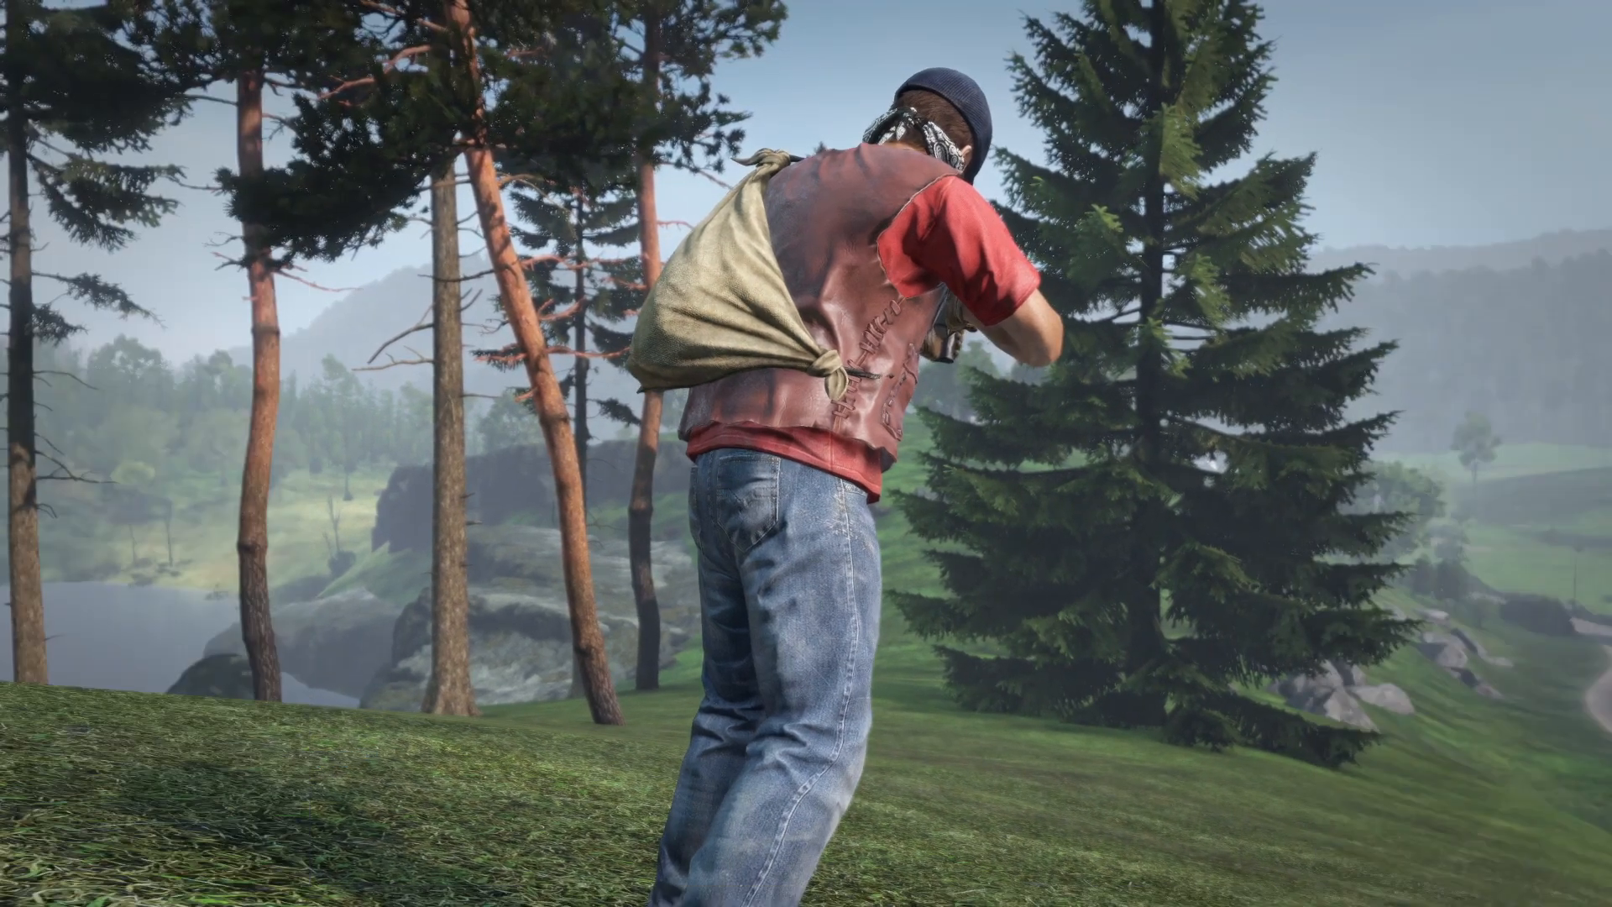
{"action": "key", "text": "w"}
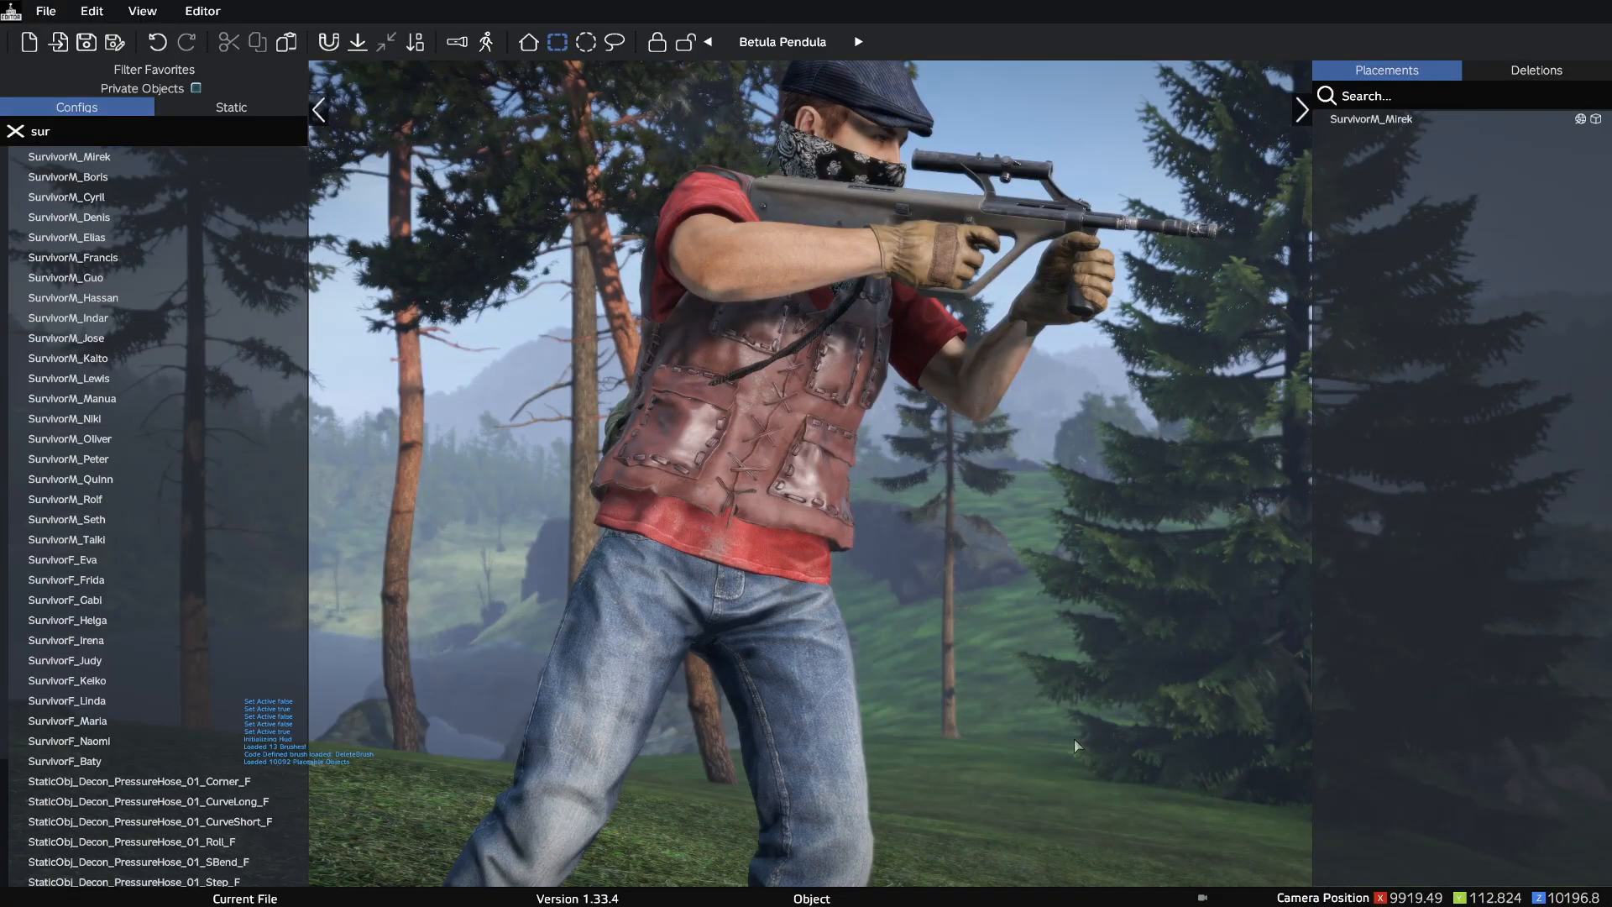
{"action": "key", "text": "y"}
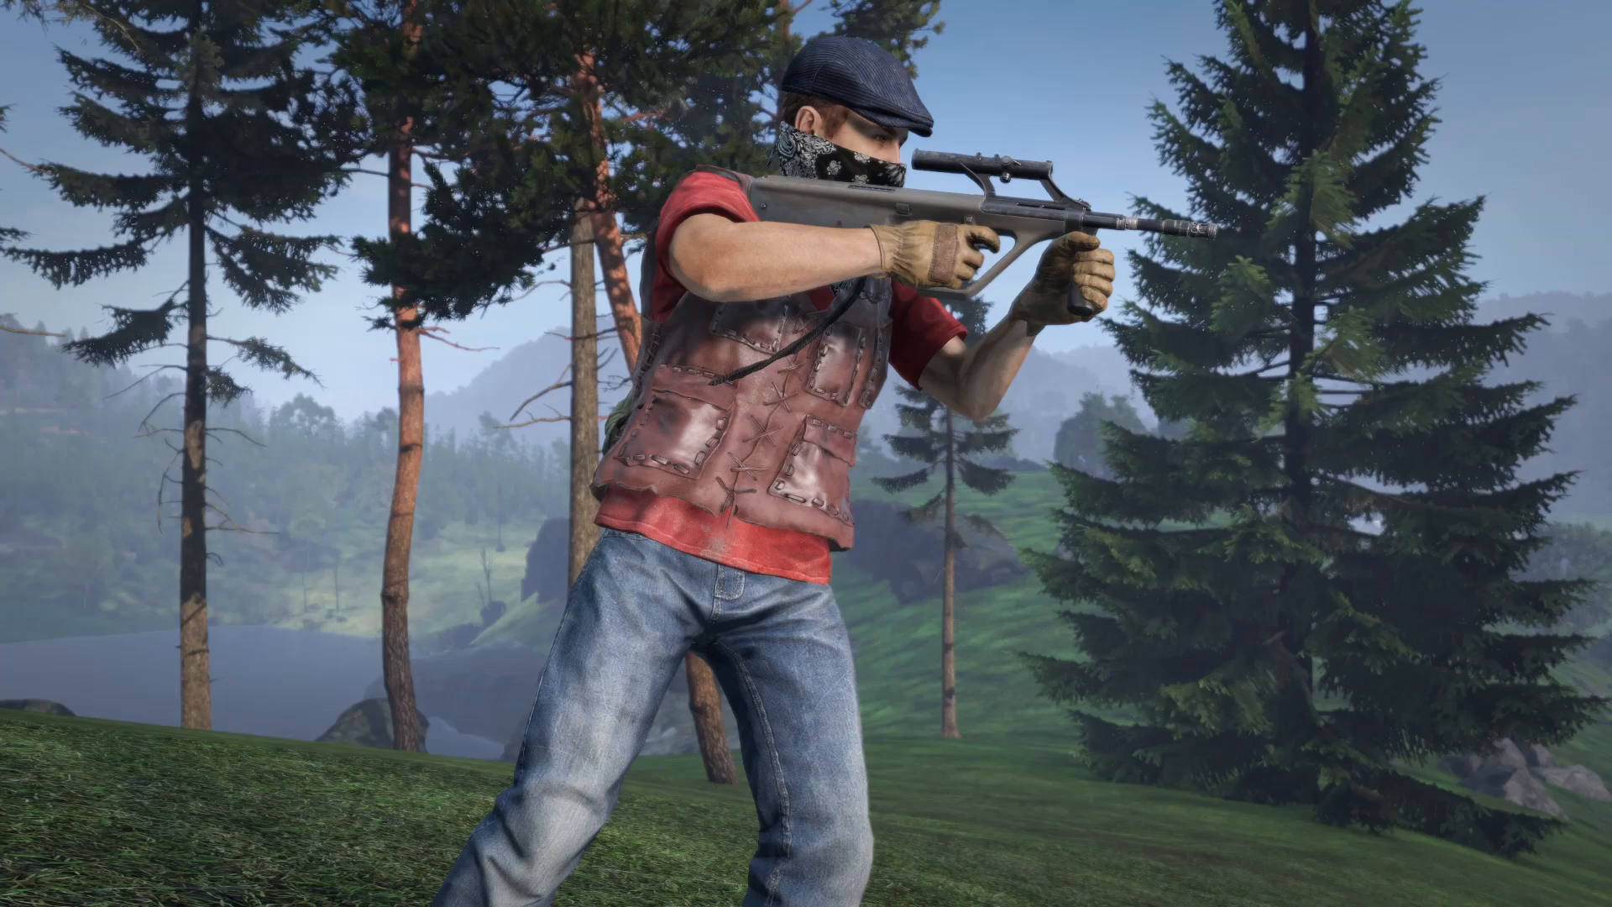
- Switch to Photoshop and create a new 1920 x 1080 px document at 72 ppi
{"action": "key", "text": "alt+Tab"}
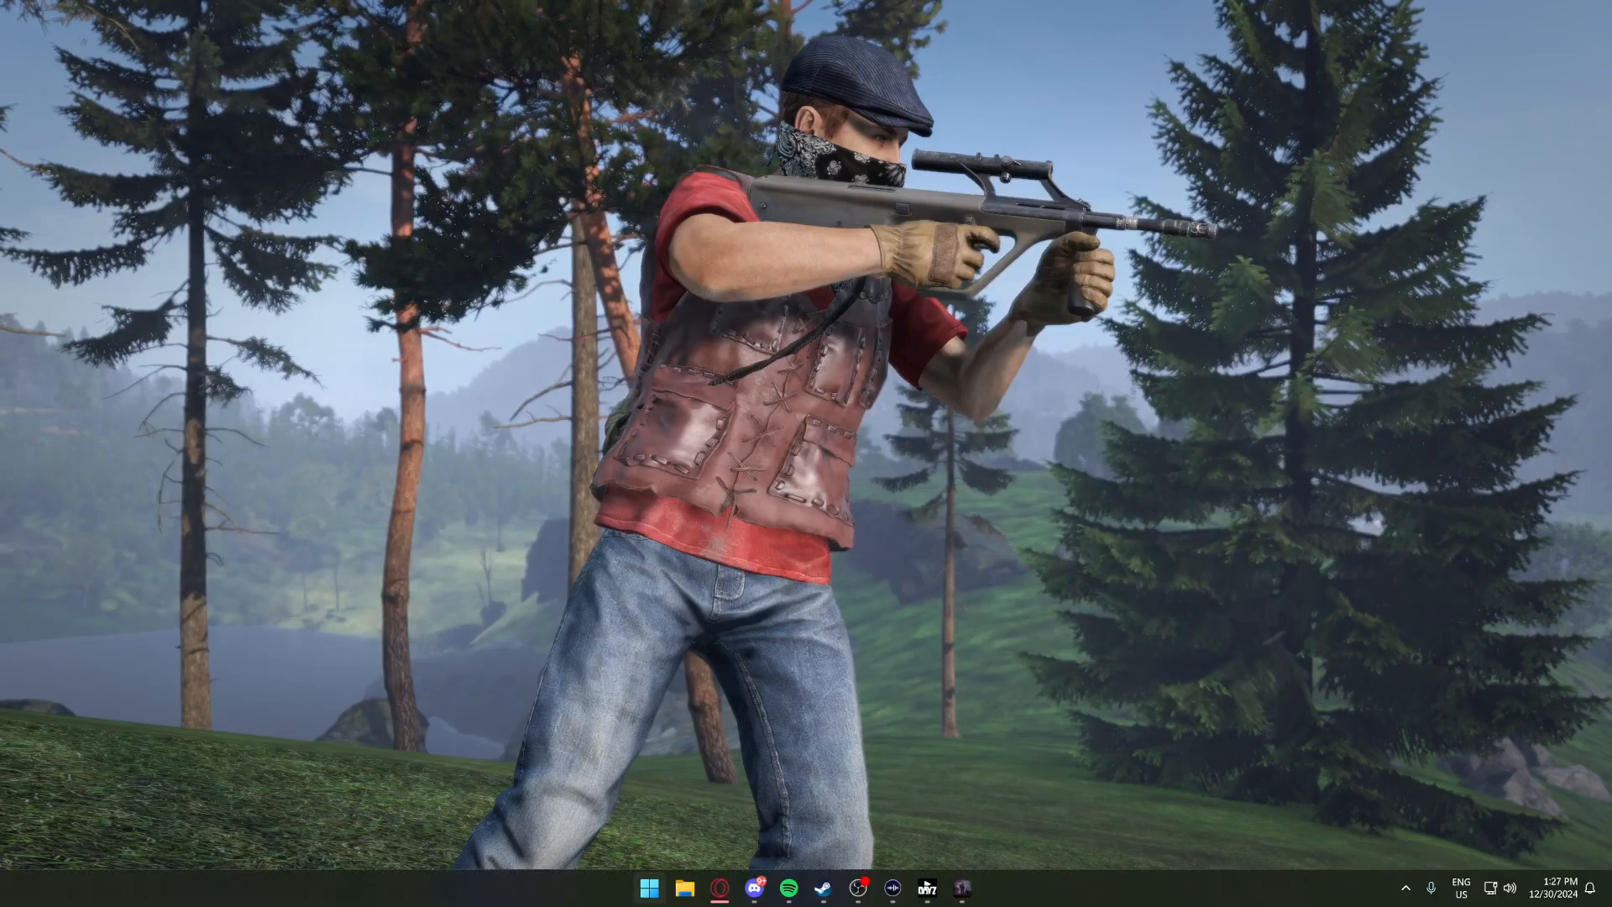
{"action": "key", "text": "alt+Tab"}
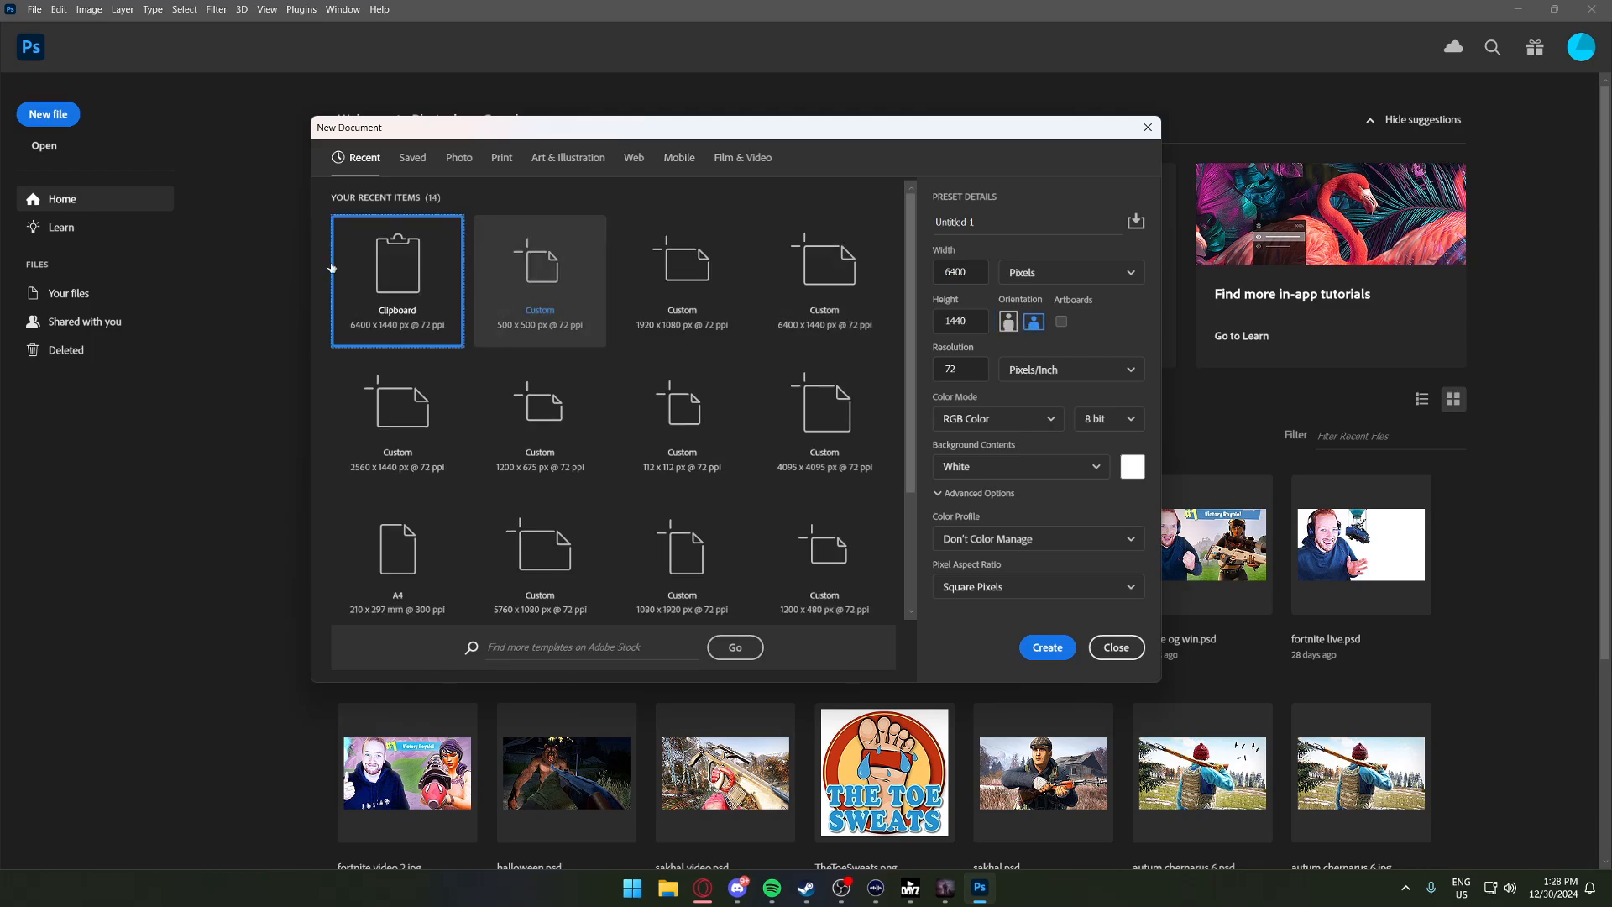
{"action": "left_click", "coordinate": [674, 317]}
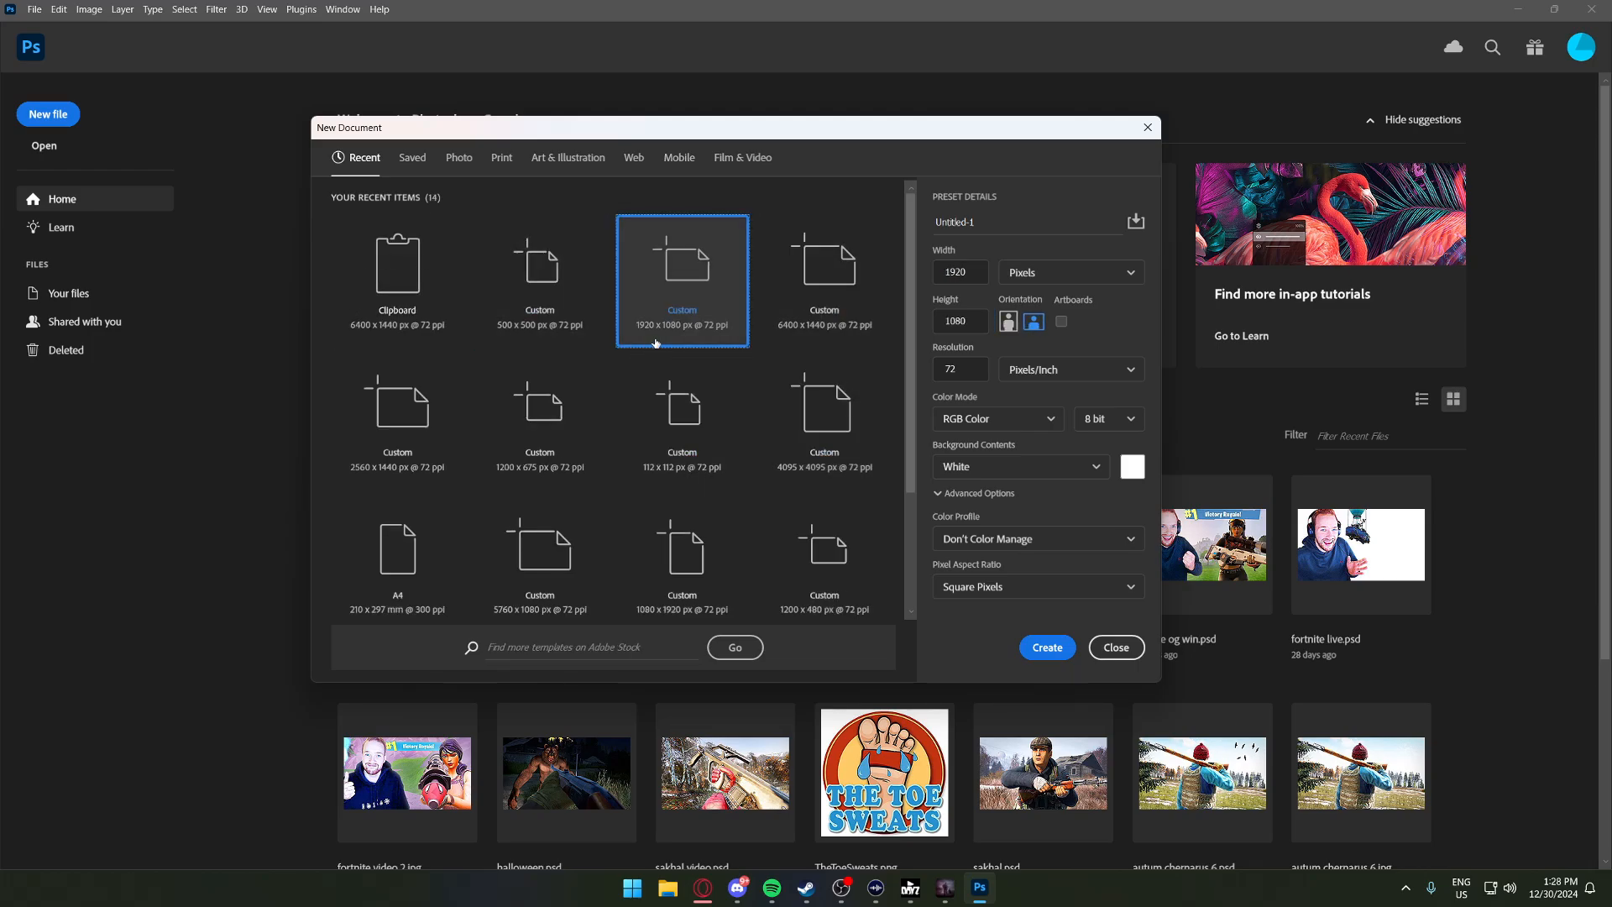
{"action": "left_click", "coordinate": [1050, 648]}
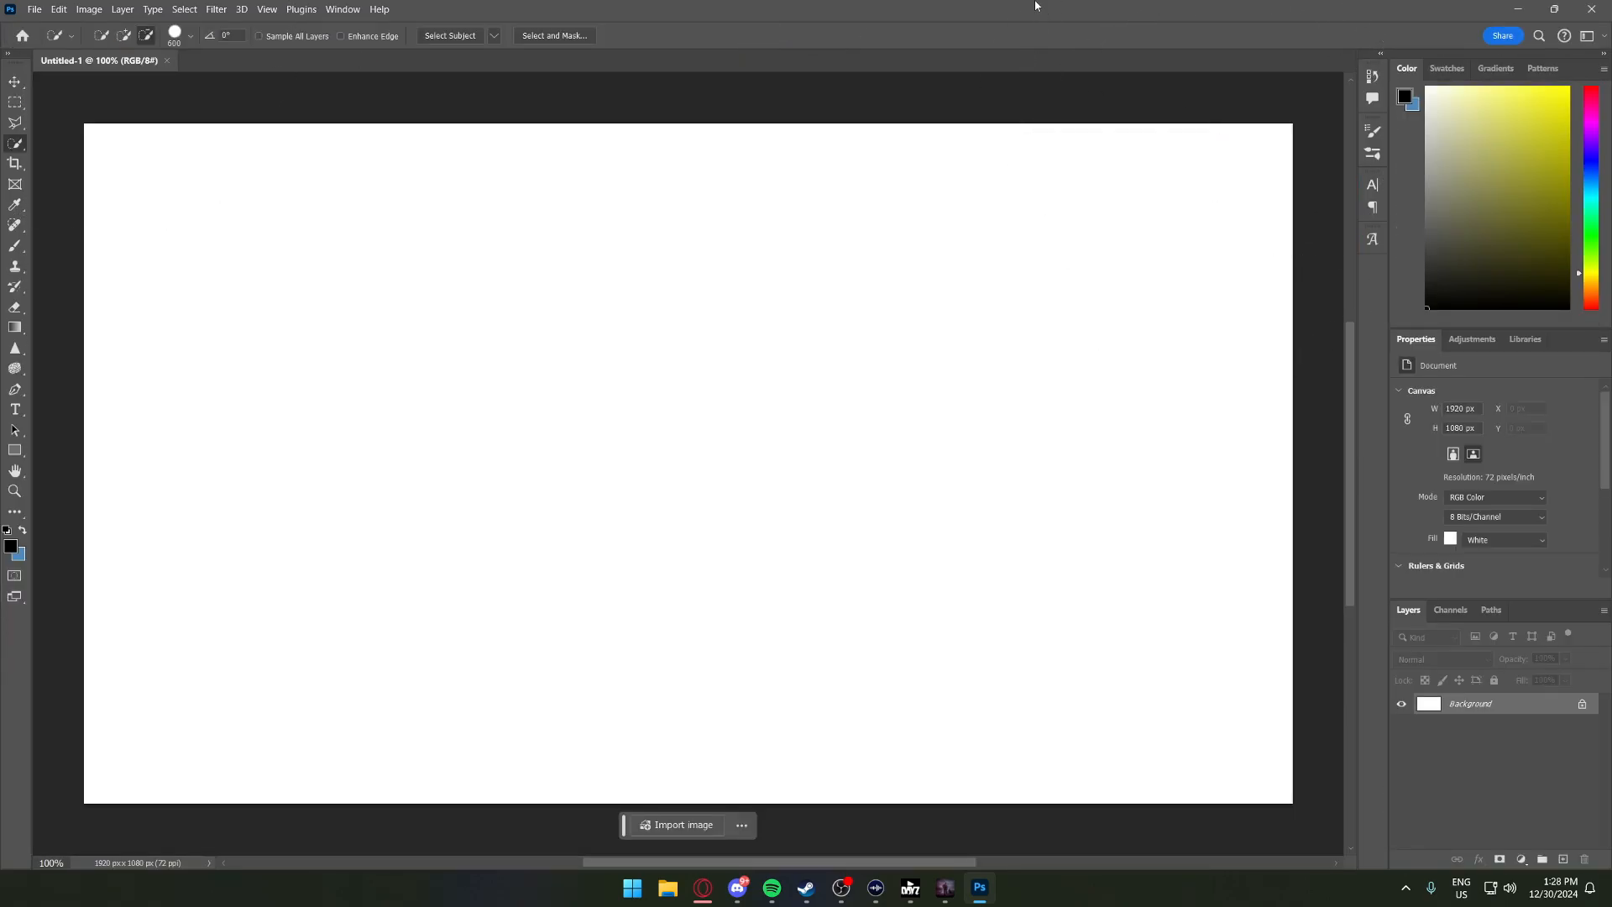
- Paste the captured screenshot into the document and move it so the survivor lies on the canvas
{"action": "key", "text": "ctrl+v"}
{"action": "key", "text": "v"}
{"action": "left_click_drag", "start_coordinate": [850, 609], "coordinate": [244, 485]}
{"action": "left_click_drag", "start_coordinate": [734, 513], "coordinate": [403, 495]}
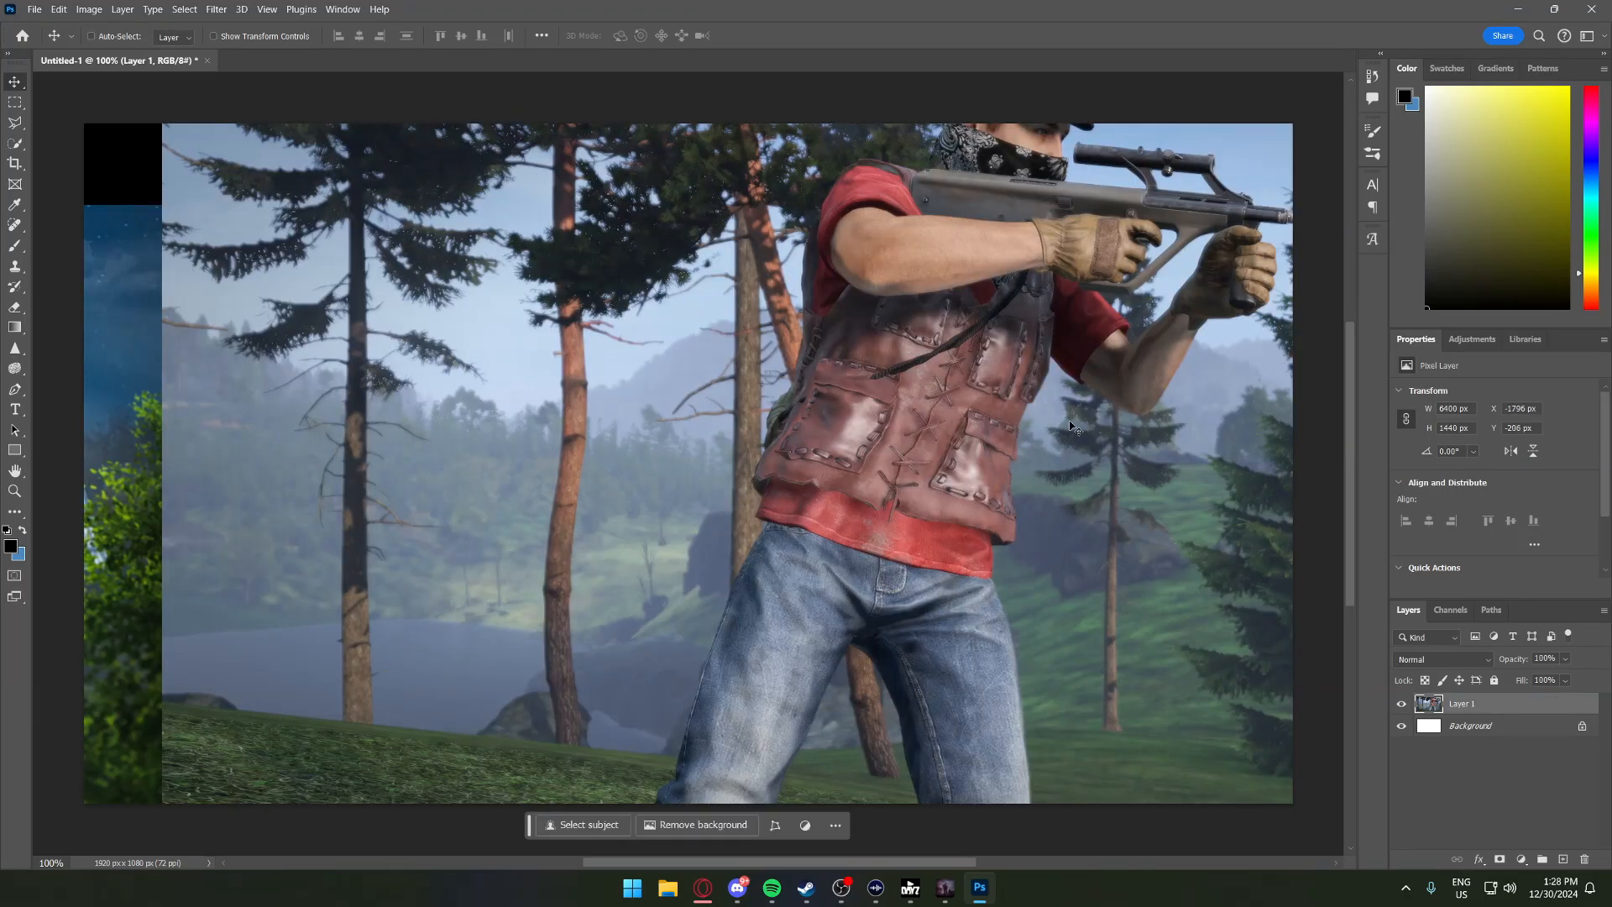
- Scale the screenshot layer down to 4800 x 1080 px to match the canvas height and center it horizontally on the canvas
{"action": "key", "text": "ctrl+t"}
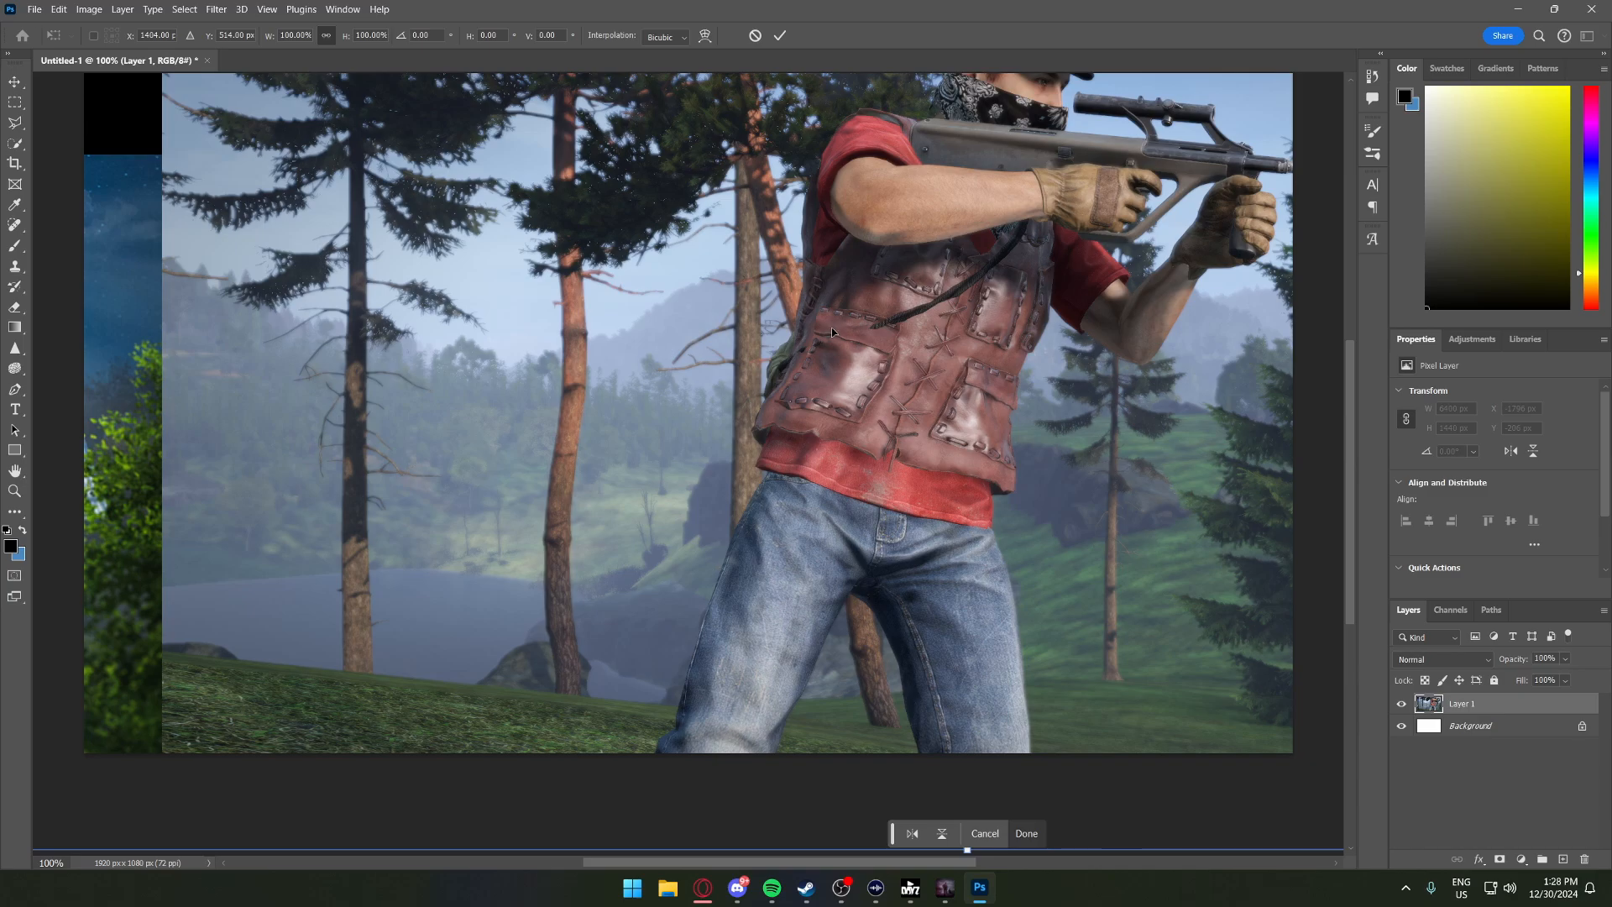
{"action": "key", "text": "ctrl+0"}
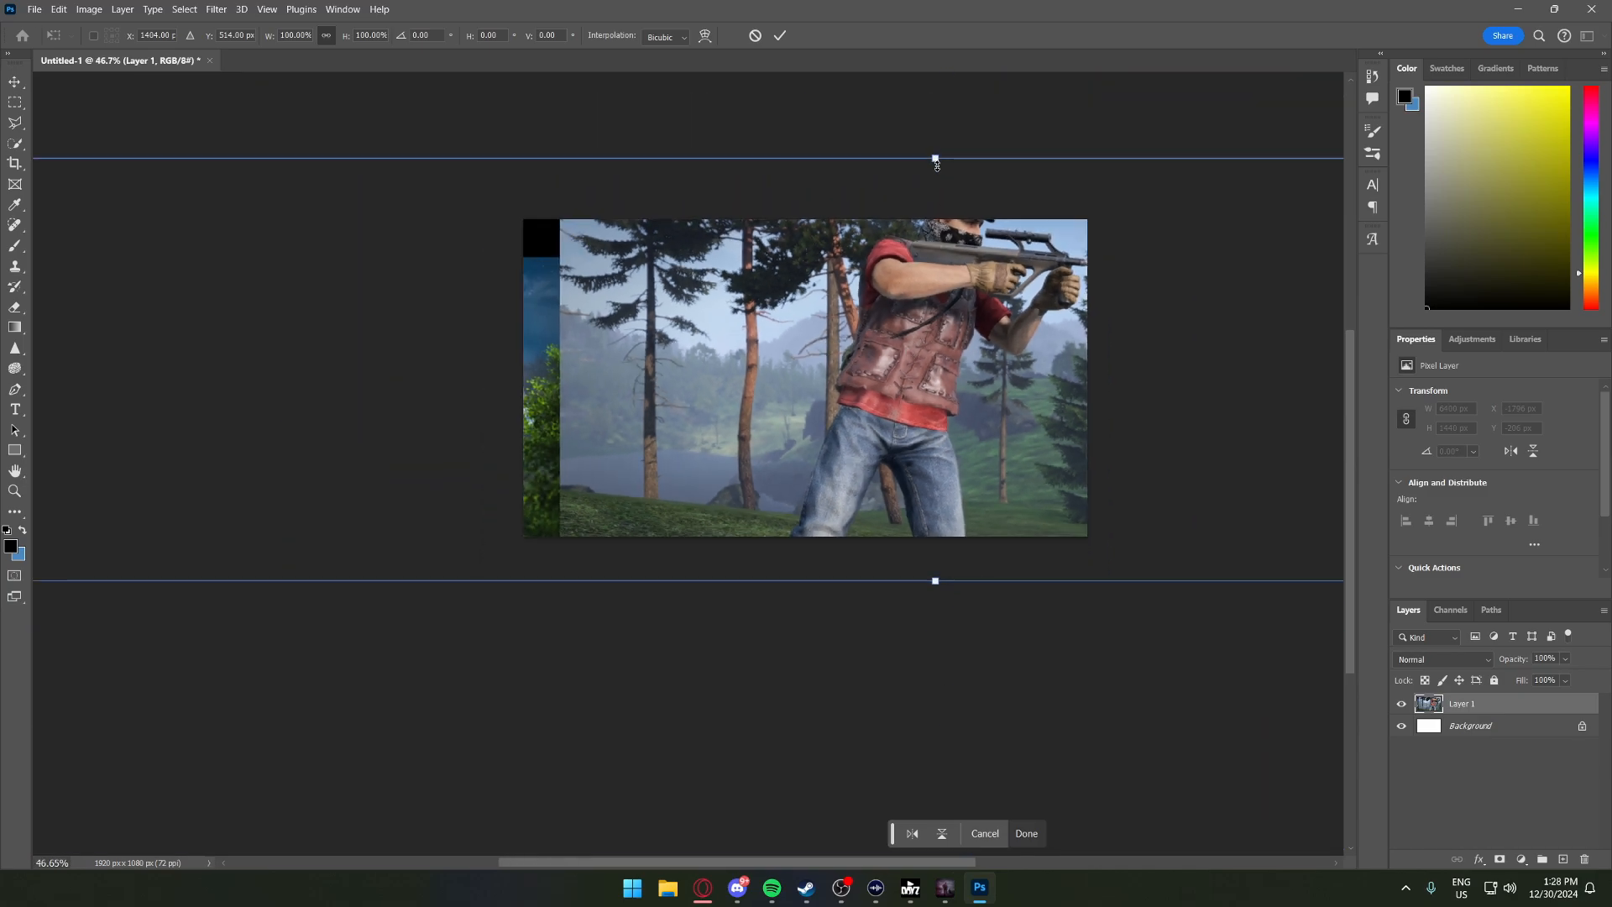
{"action": "left_click_drag", "start_coordinate": [937, 164], "coordinate": [937, 220]}
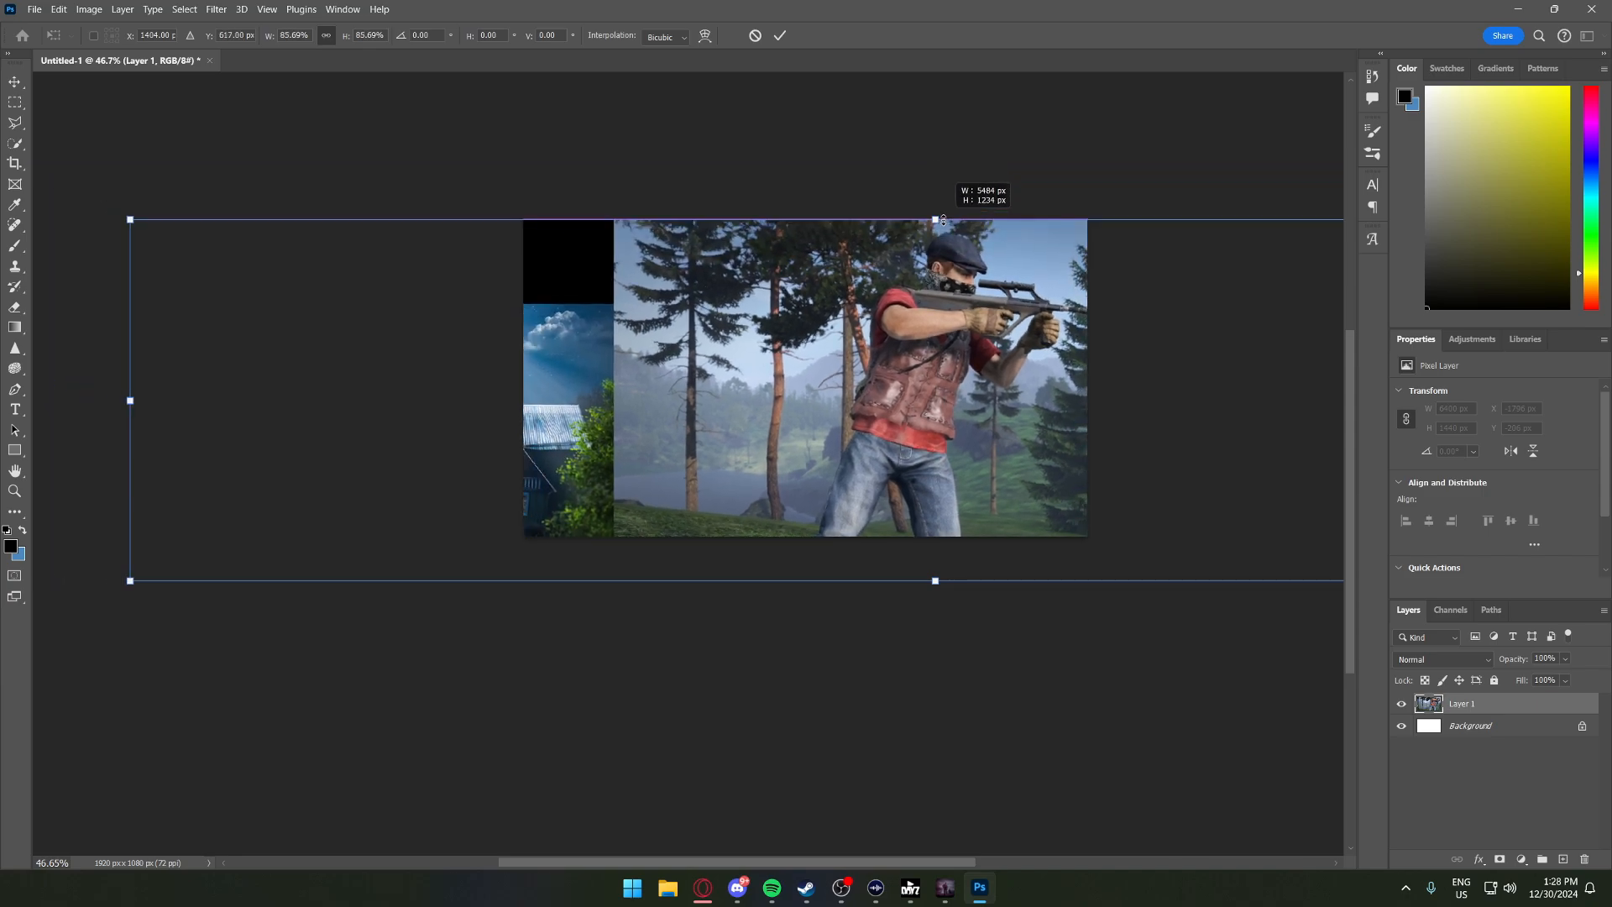
{"action": "left_click_drag", "start_coordinate": [937, 578], "coordinate": [937, 536]}
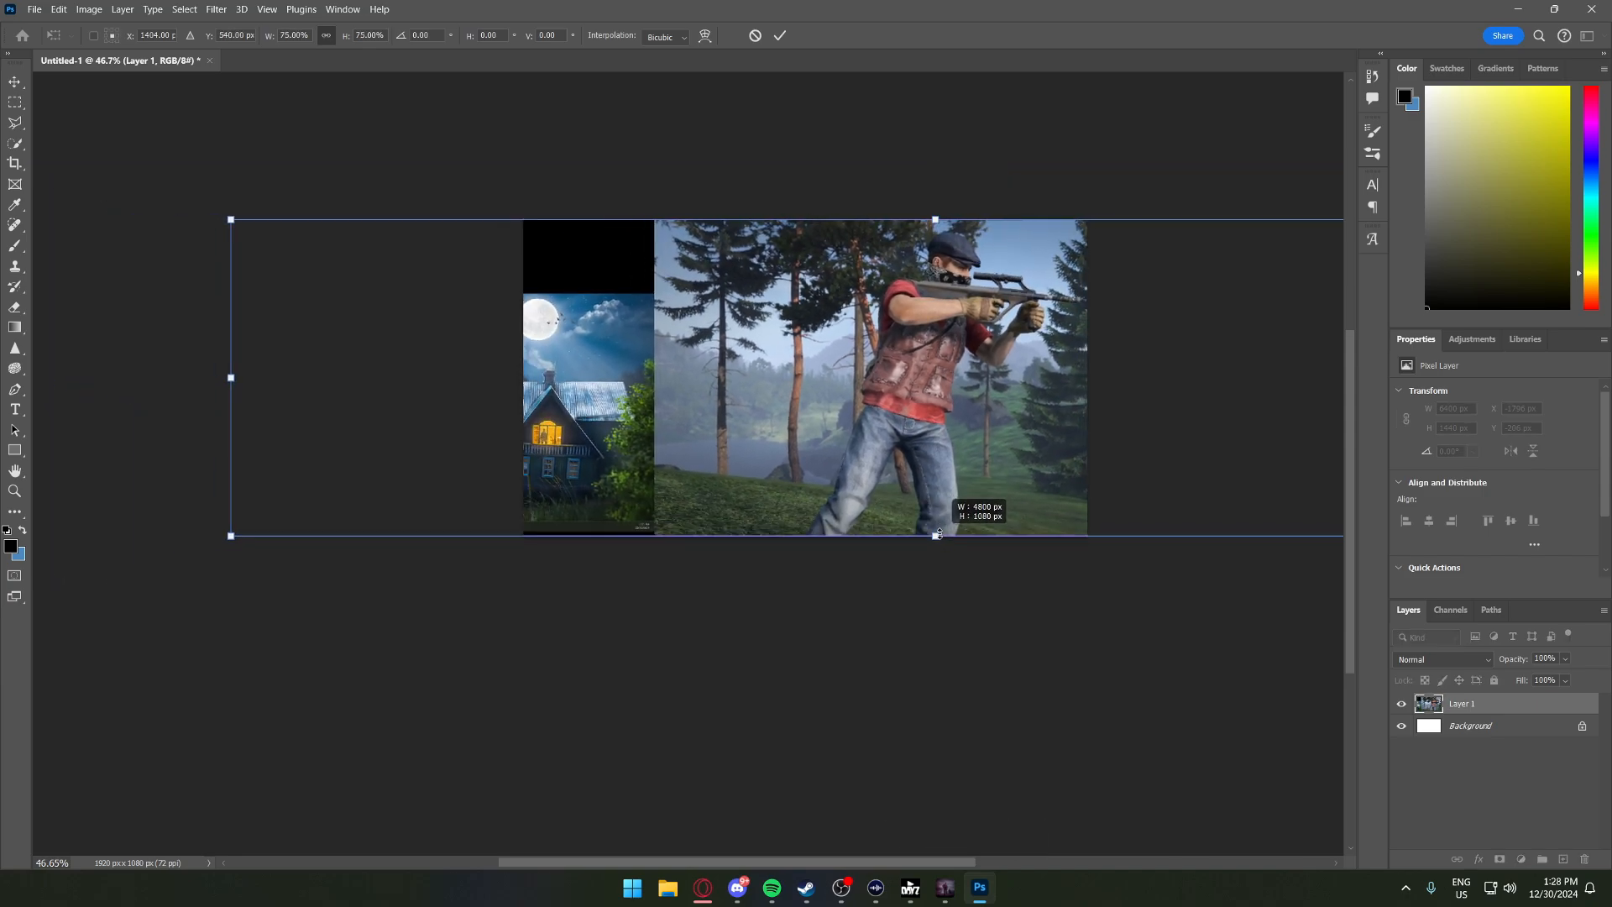
{"action": "left_click_drag", "start_coordinate": [935, 477], "coordinate": [842, 471]}
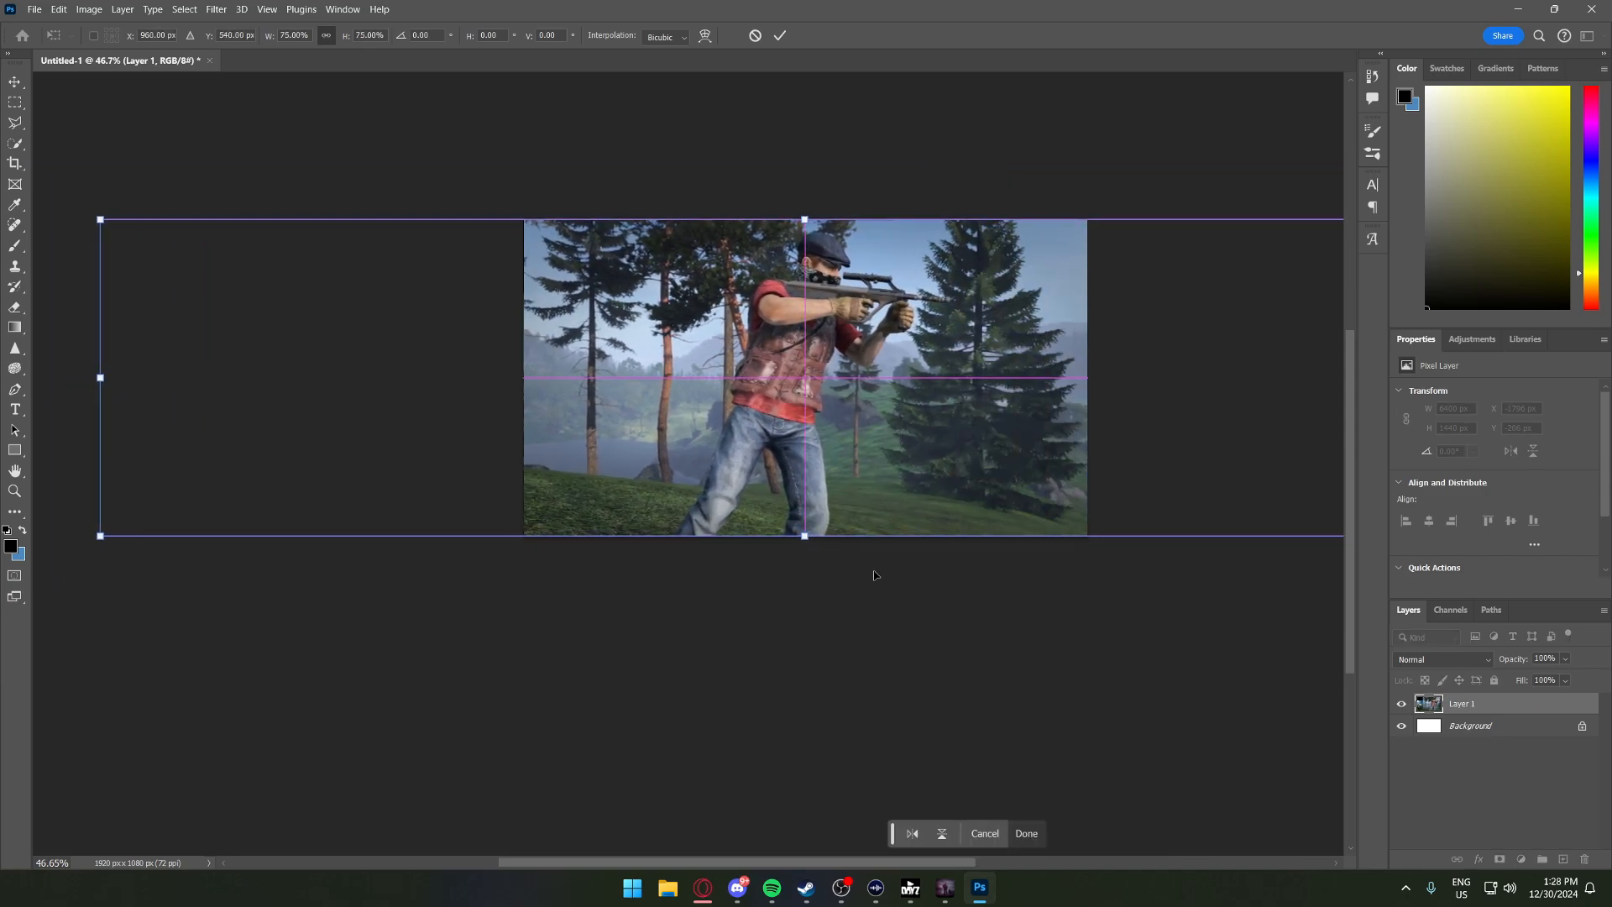
- Enlarge the screenshot layer to about 99% scale, position it so the survivor is framed from cap to thighs, and apply the transform
{"action": "left_click_drag", "start_coordinate": [813, 553], "coordinate": [806, 612]}
{"action": "left_click_drag", "start_coordinate": [887, 450], "coordinate": [887, 442]}
{"action": "left_click_drag", "start_coordinate": [805, 600], "coordinate": [805, 622]}
{"action": "left_click_drag", "start_coordinate": [858, 470], "coordinate": [857, 410]}
{"action": "scroll", "coordinate": [882, 392], "scroll_direction": "up", "scroll_amount": 3}
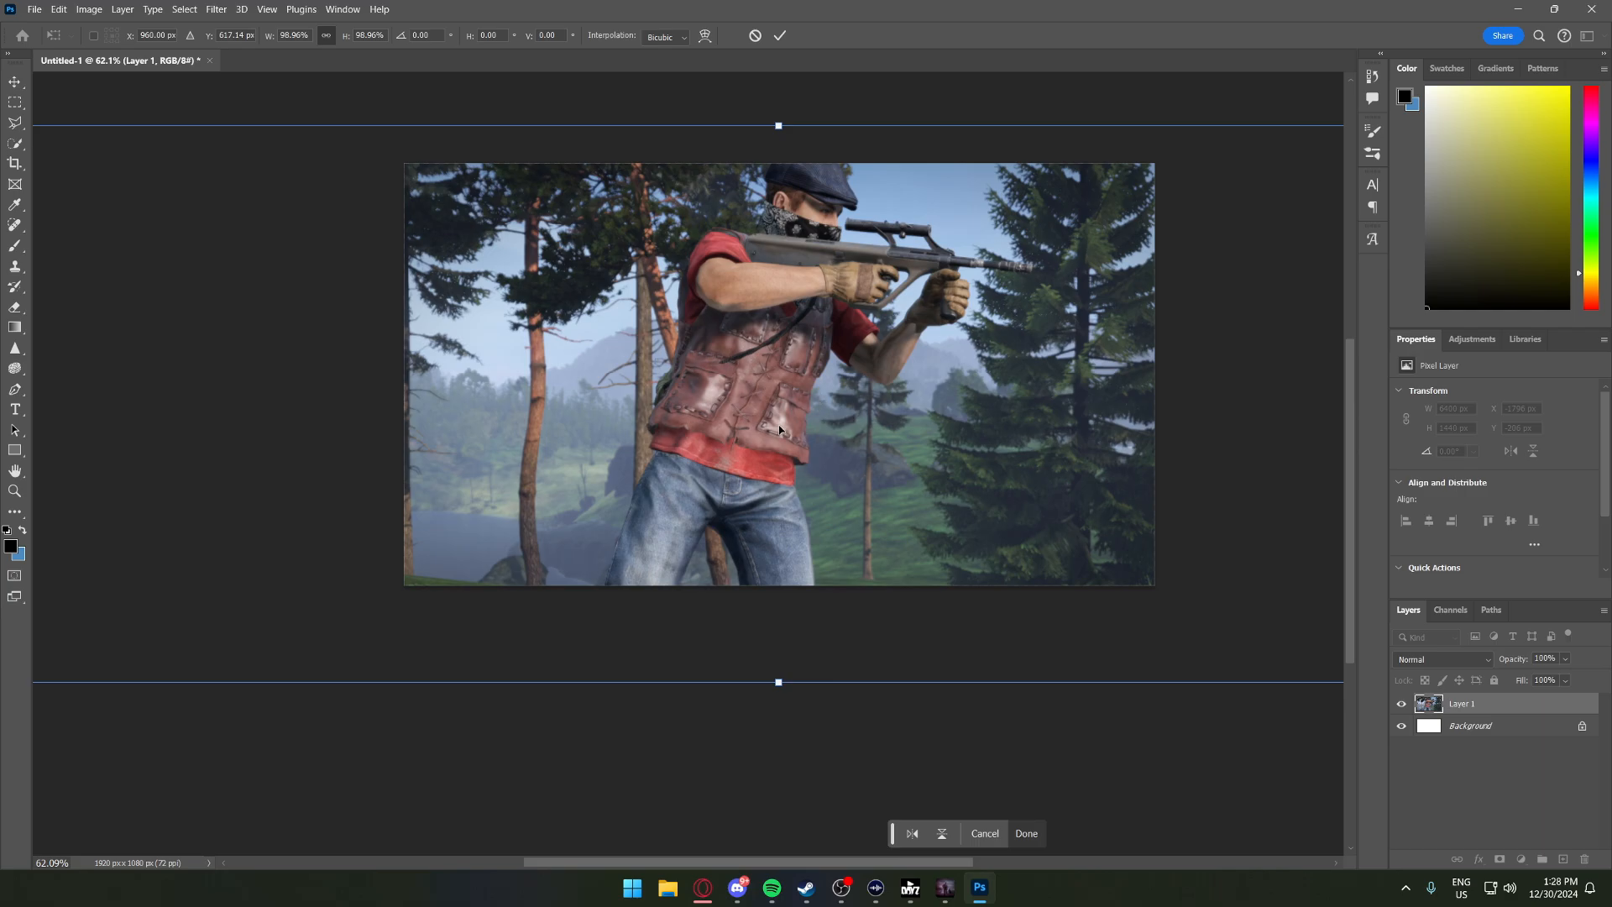
{"action": "left_click", "coordinate": [779, 36]}
- Examine how the survivor composition reads at thumbnail size and at larger sizes
{"action": "scroll", "coordinate": [850, 305], "scroll_direction": "down", "scroll_amount": 3}
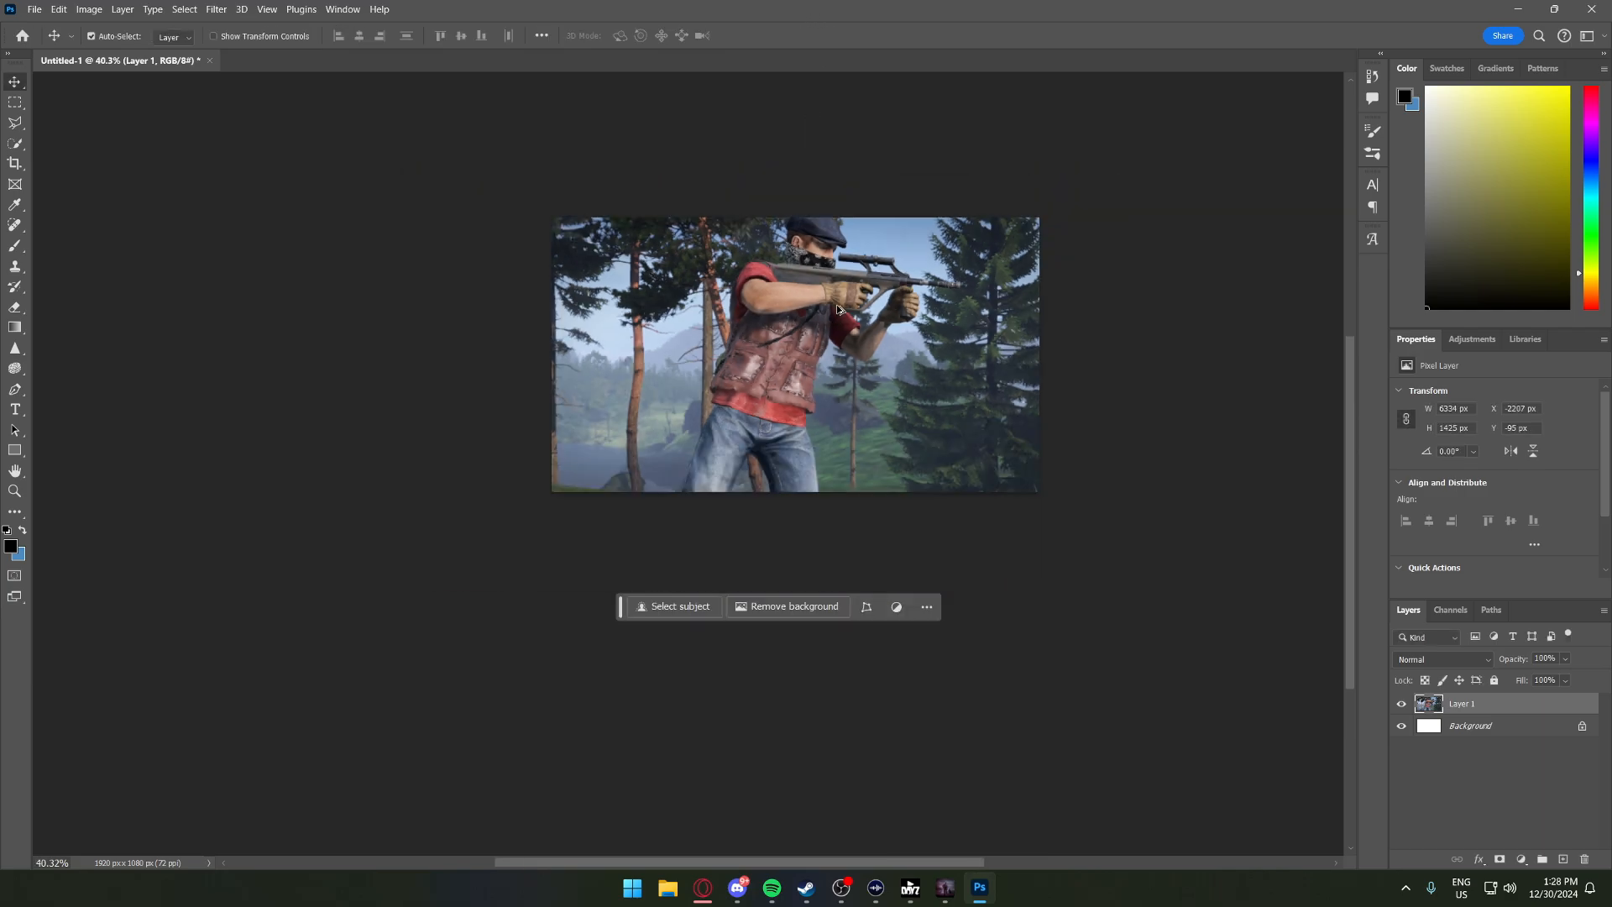
{"action": "scroll", "coordinate": [849, 304], "scroll_direction": "up", "scroll_amount": 2}
{"action": "scroll", "coordinate": [850, 302], "scroll_direction": "down", "scroll_amount": 6}
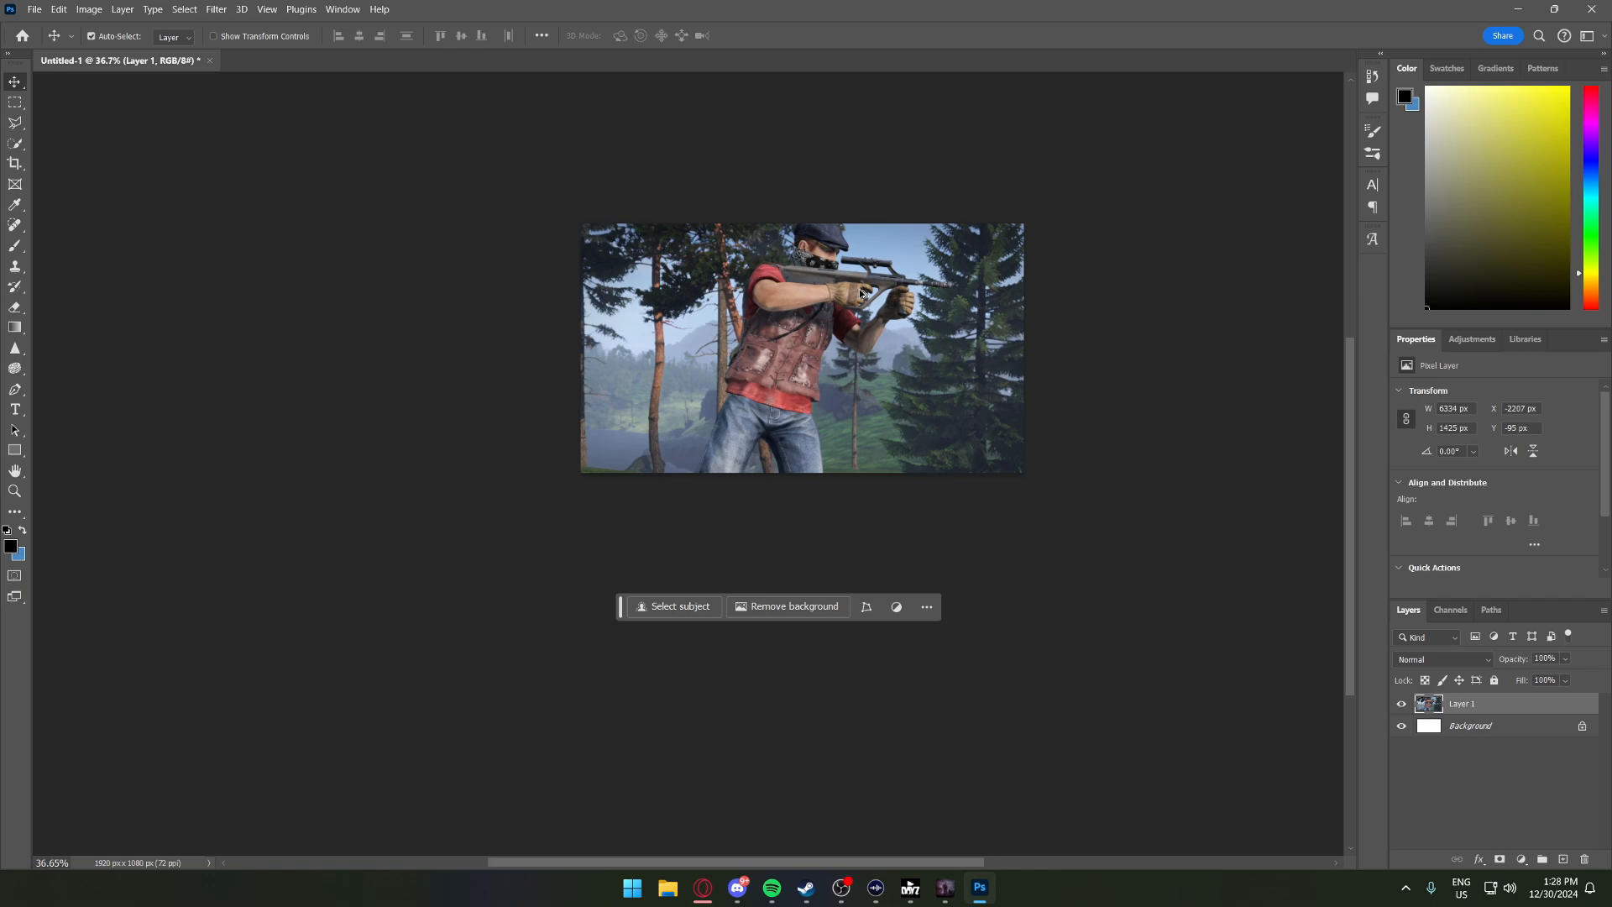
{"action": "scroll", "coordinate": [871, 295], "scroll_direction": "down", "scroll_amount": 1}
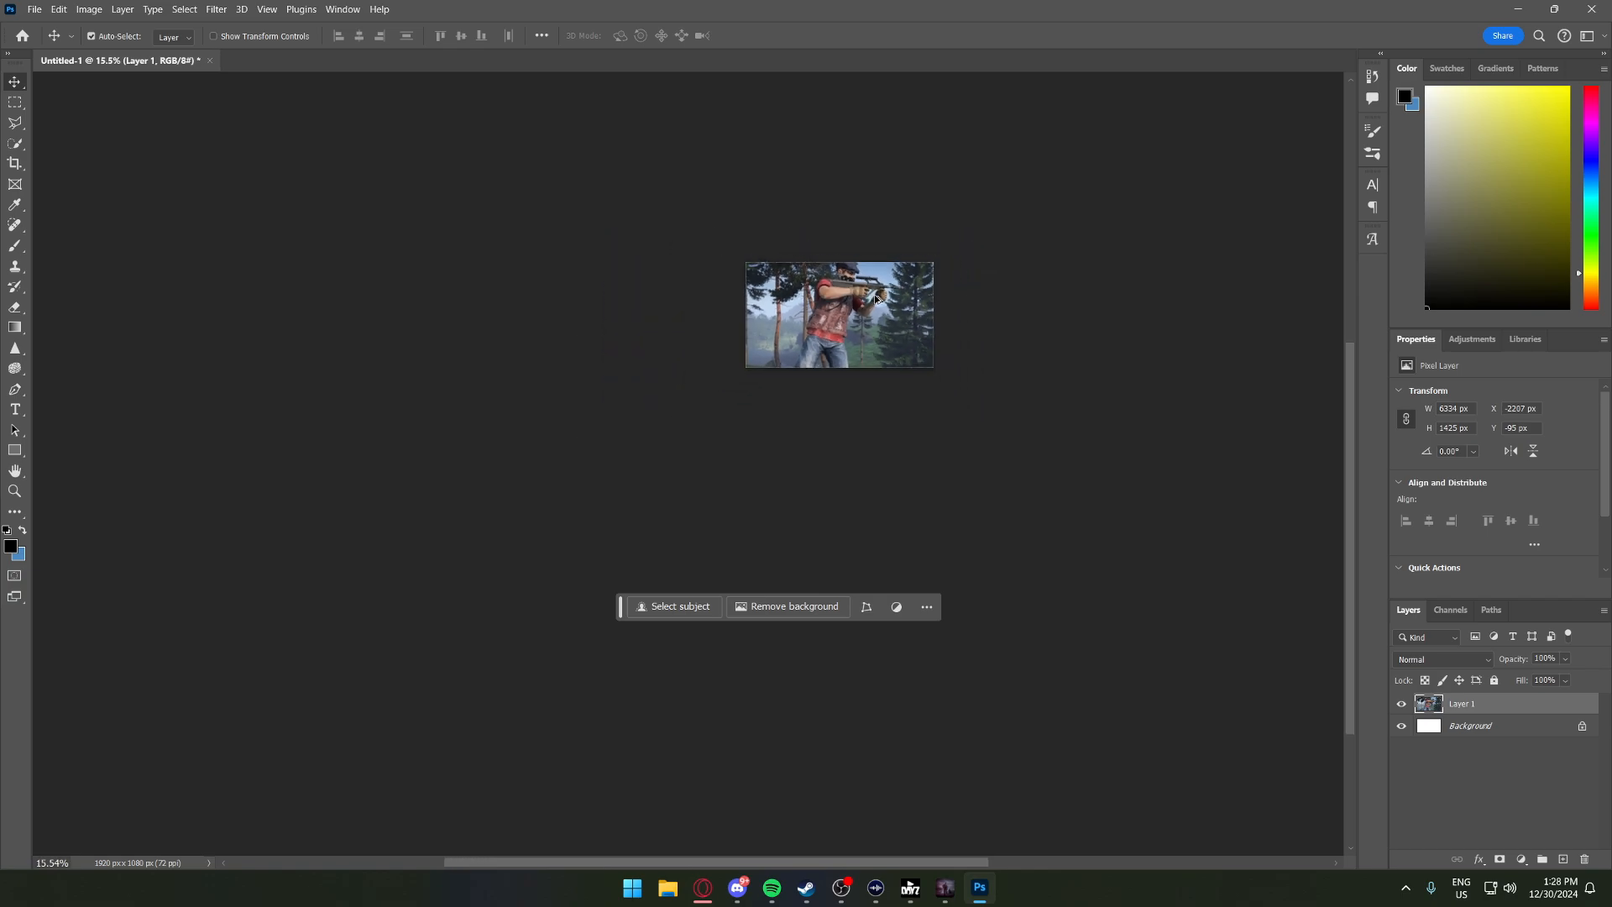
{"action": "scroll", "coordinate": [879, 297], "scroll_direction": "down", "scroll_amount": 3}
{"action": "scroll", "coordinate": [880, 297], "scroll_direction": "up", "scroll_amount": 4}
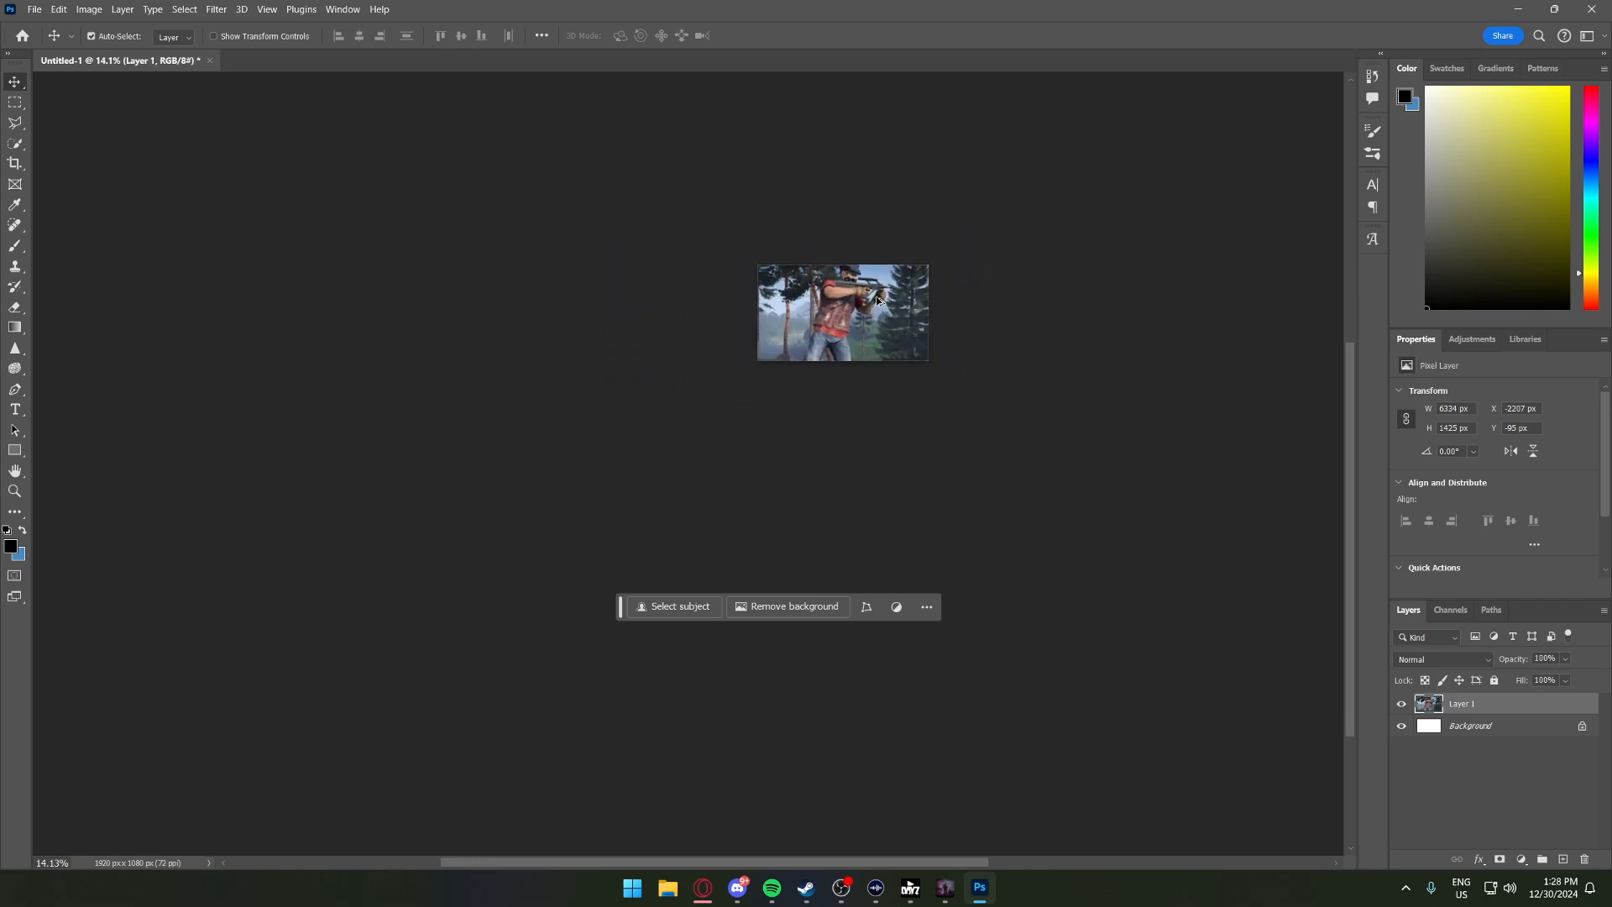
{"action": "scroll", "coordinate": [879, 300], "scroll_direction": "up", "scroll_amount": 6}
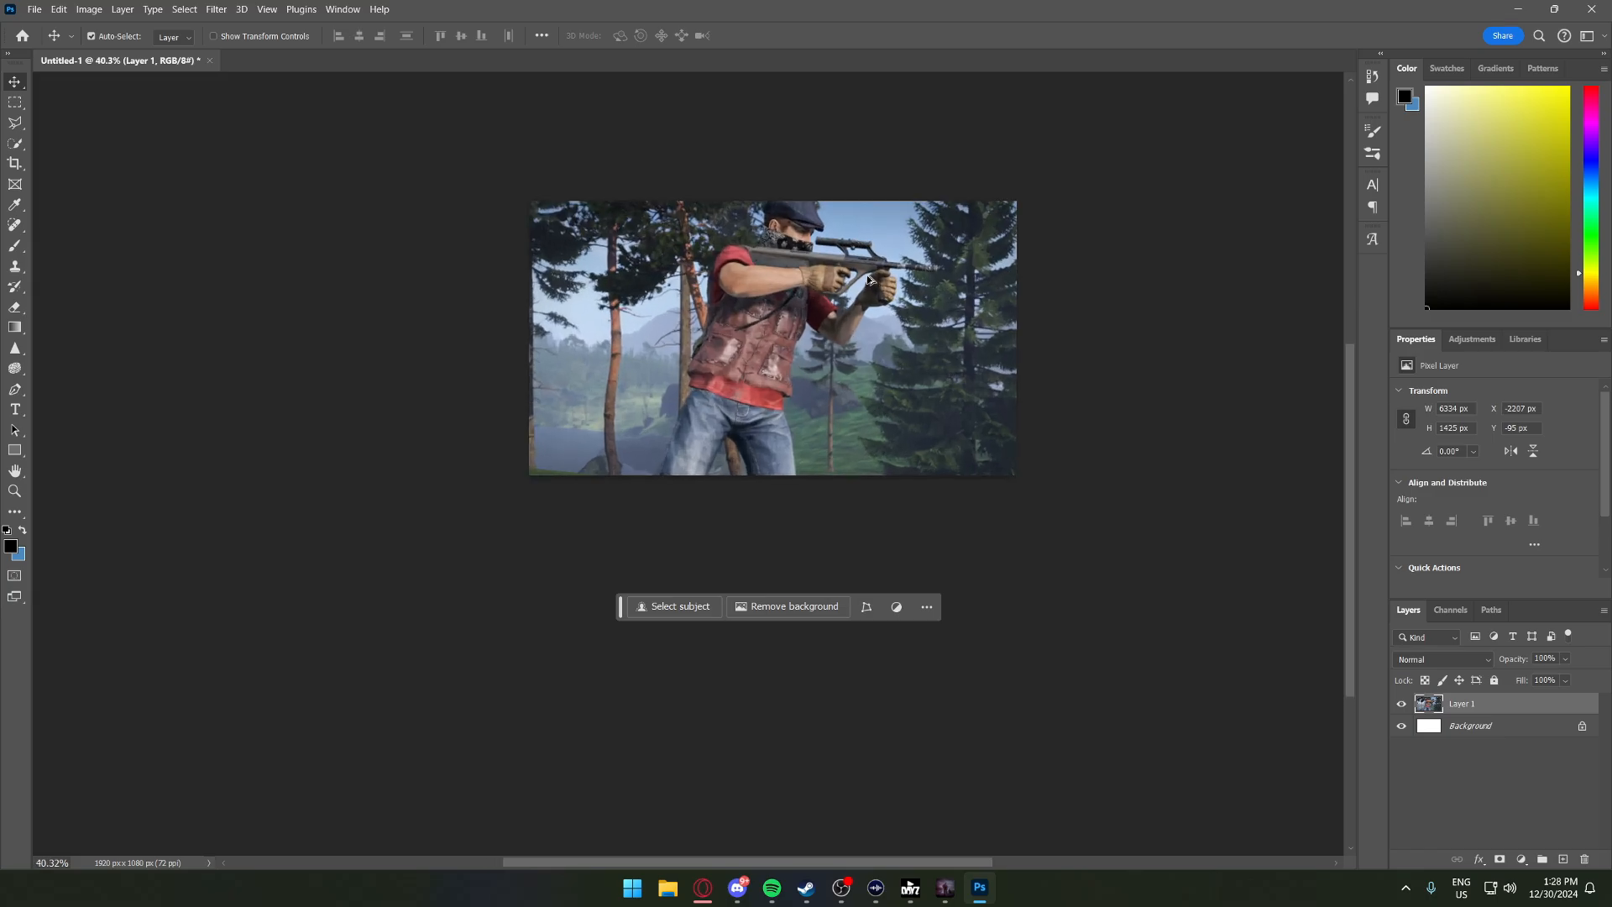
{"action": "scroll", "coordinate": [869, 279], "scroll_direction": "up", "scroll_amount": 4}
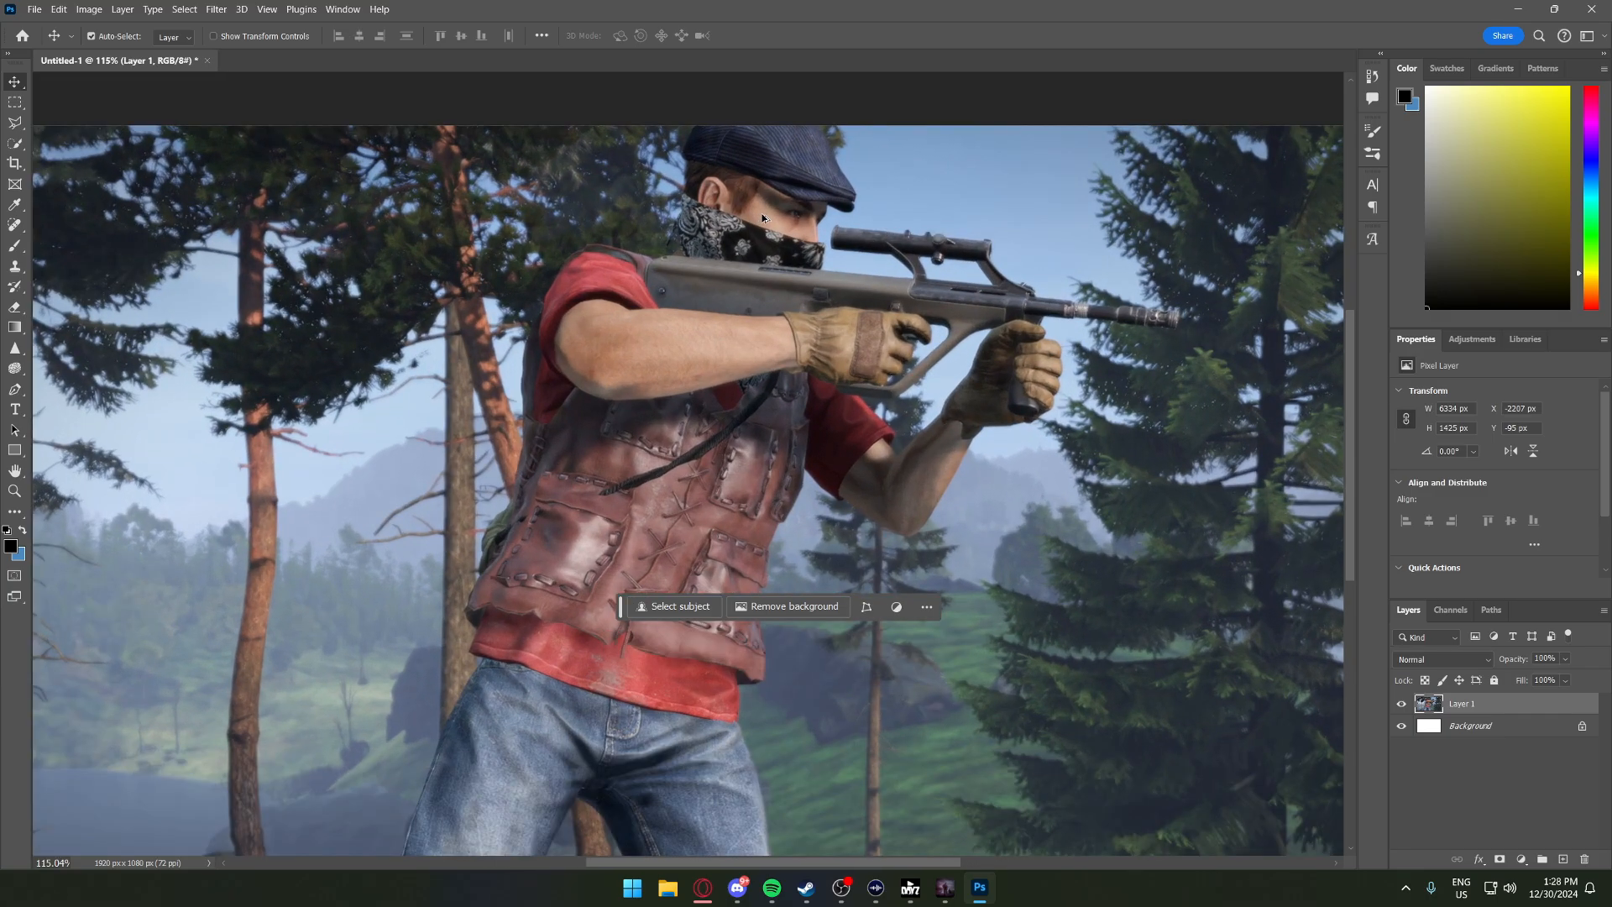
{"action": "scroll", "coordinate": [763, 213], "scroll_direction": "down", "scroll_amount": 2}
{"action": "scroll", "coordinate": [769, 229], "scroll_direction": "down", "scroll_amount": 3}
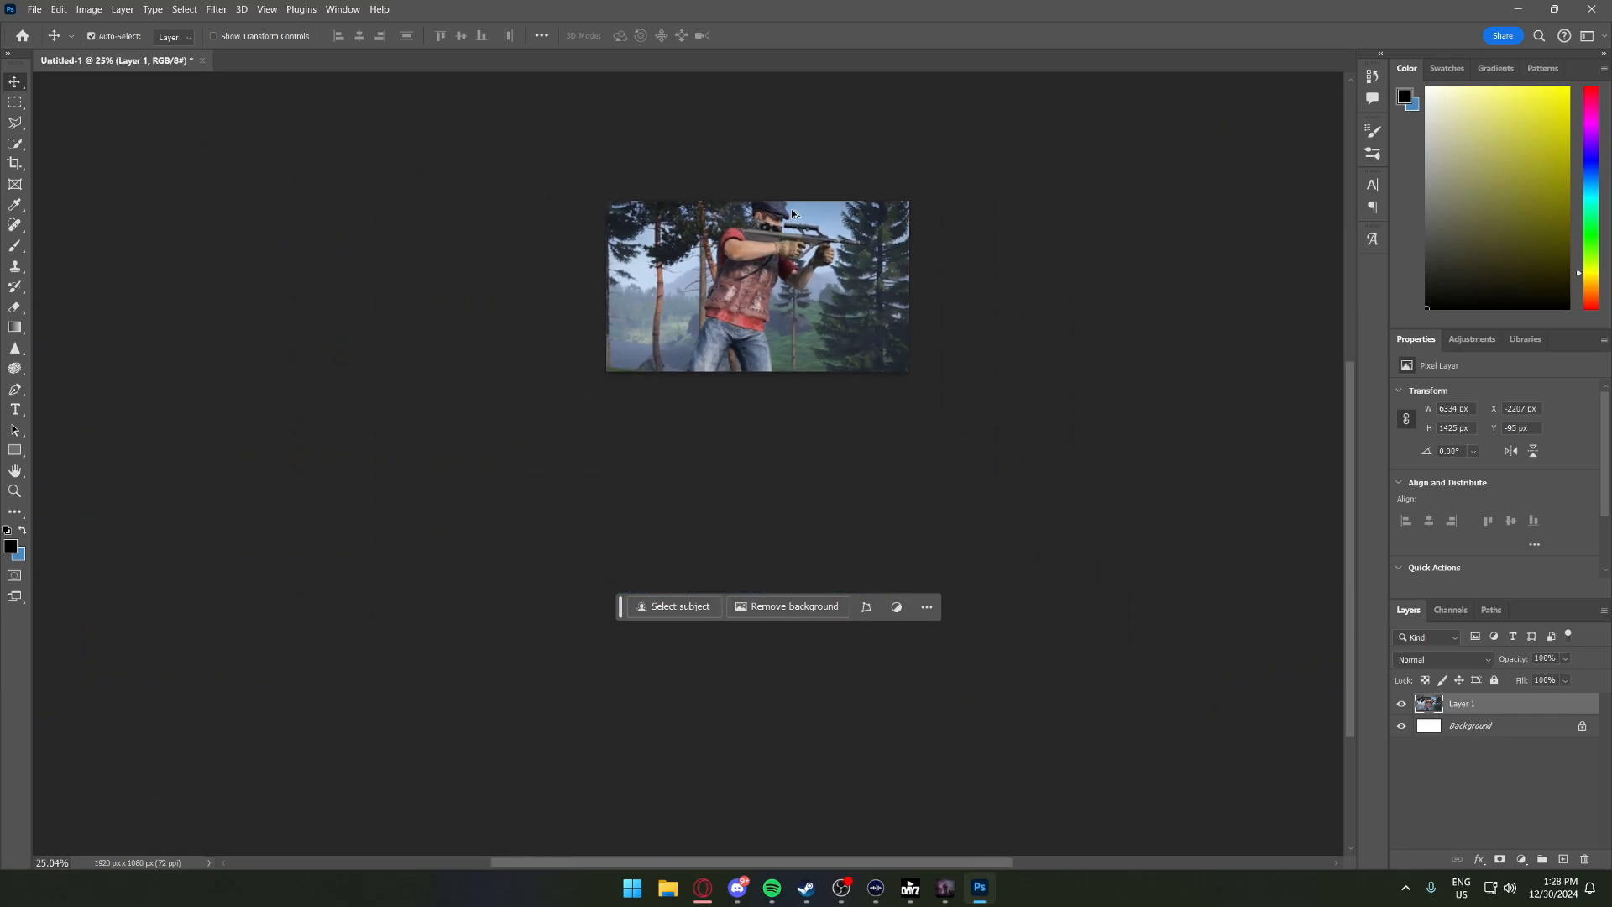
{"action": "scroll", "coordinate": [791, 214], "scroll_direction": "down", "scroll_amount": 2}
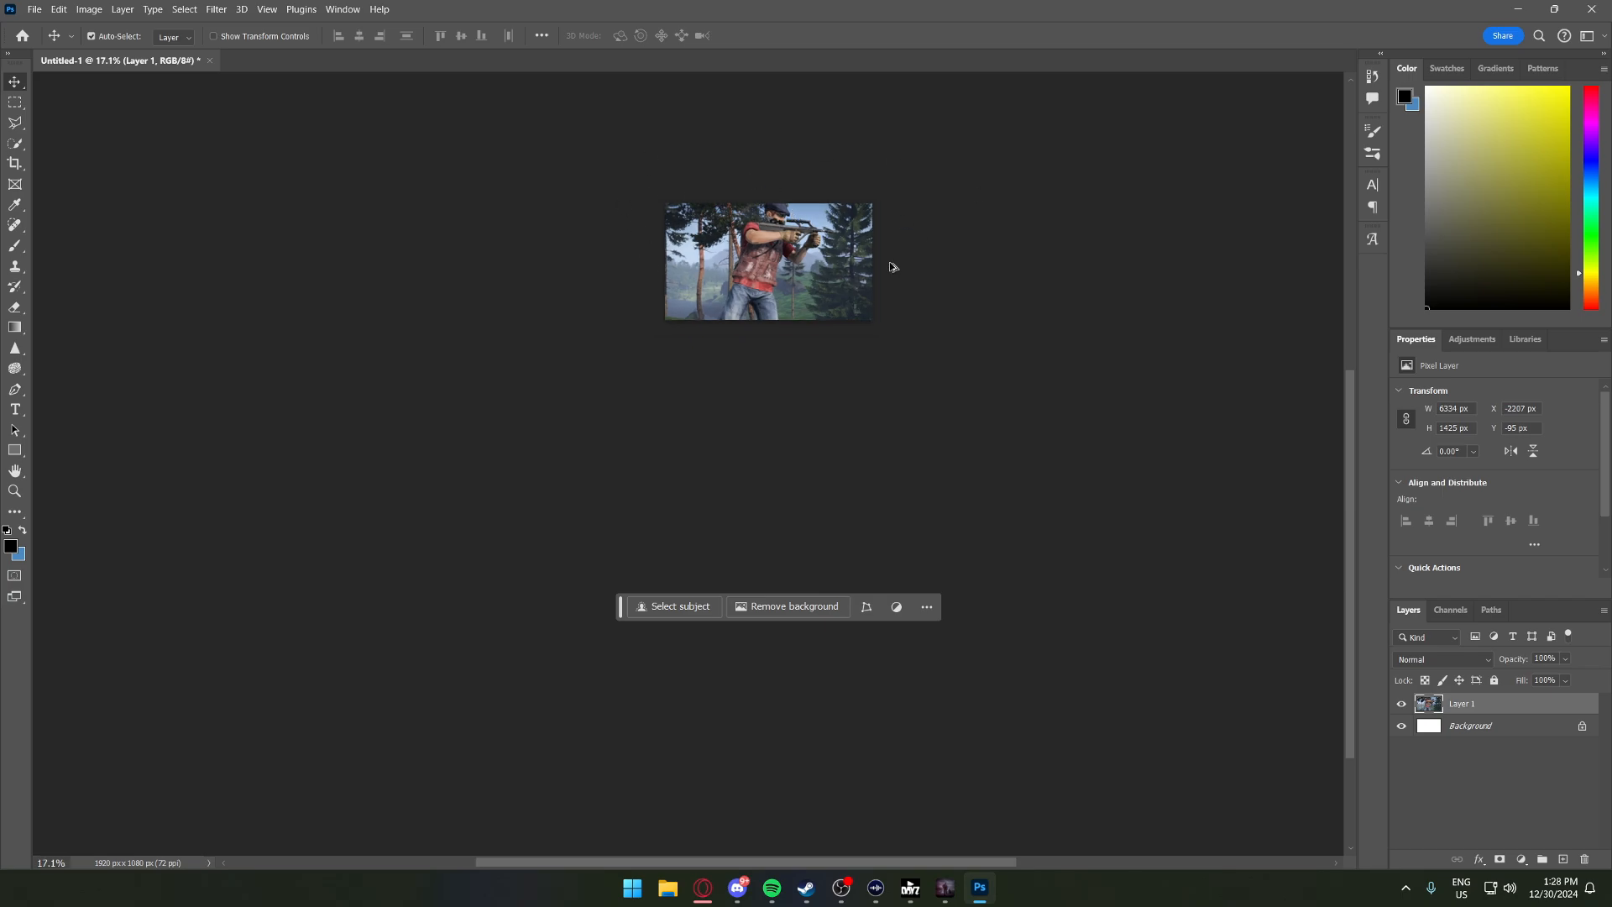
{"action": "scroll", "coordinate": [832, 183], "scroll_direction": "up", "scroll_amount": 2}
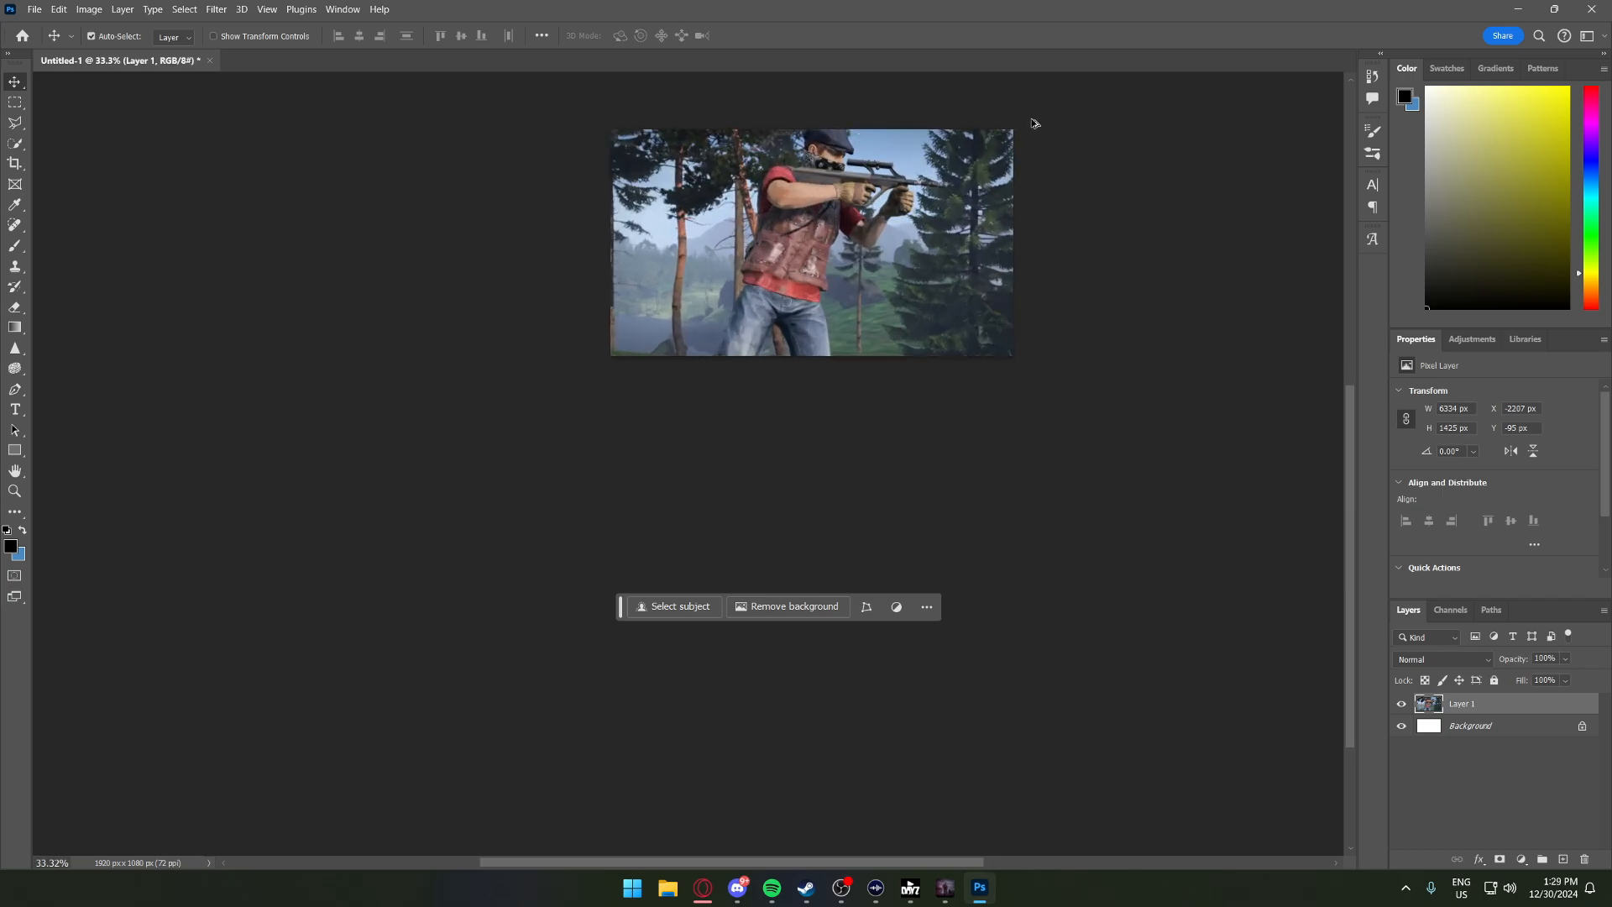
{"action": "scroll", "coordinate": [1041, 344], "scroll_direction": "up", "scroll_amount": 2}
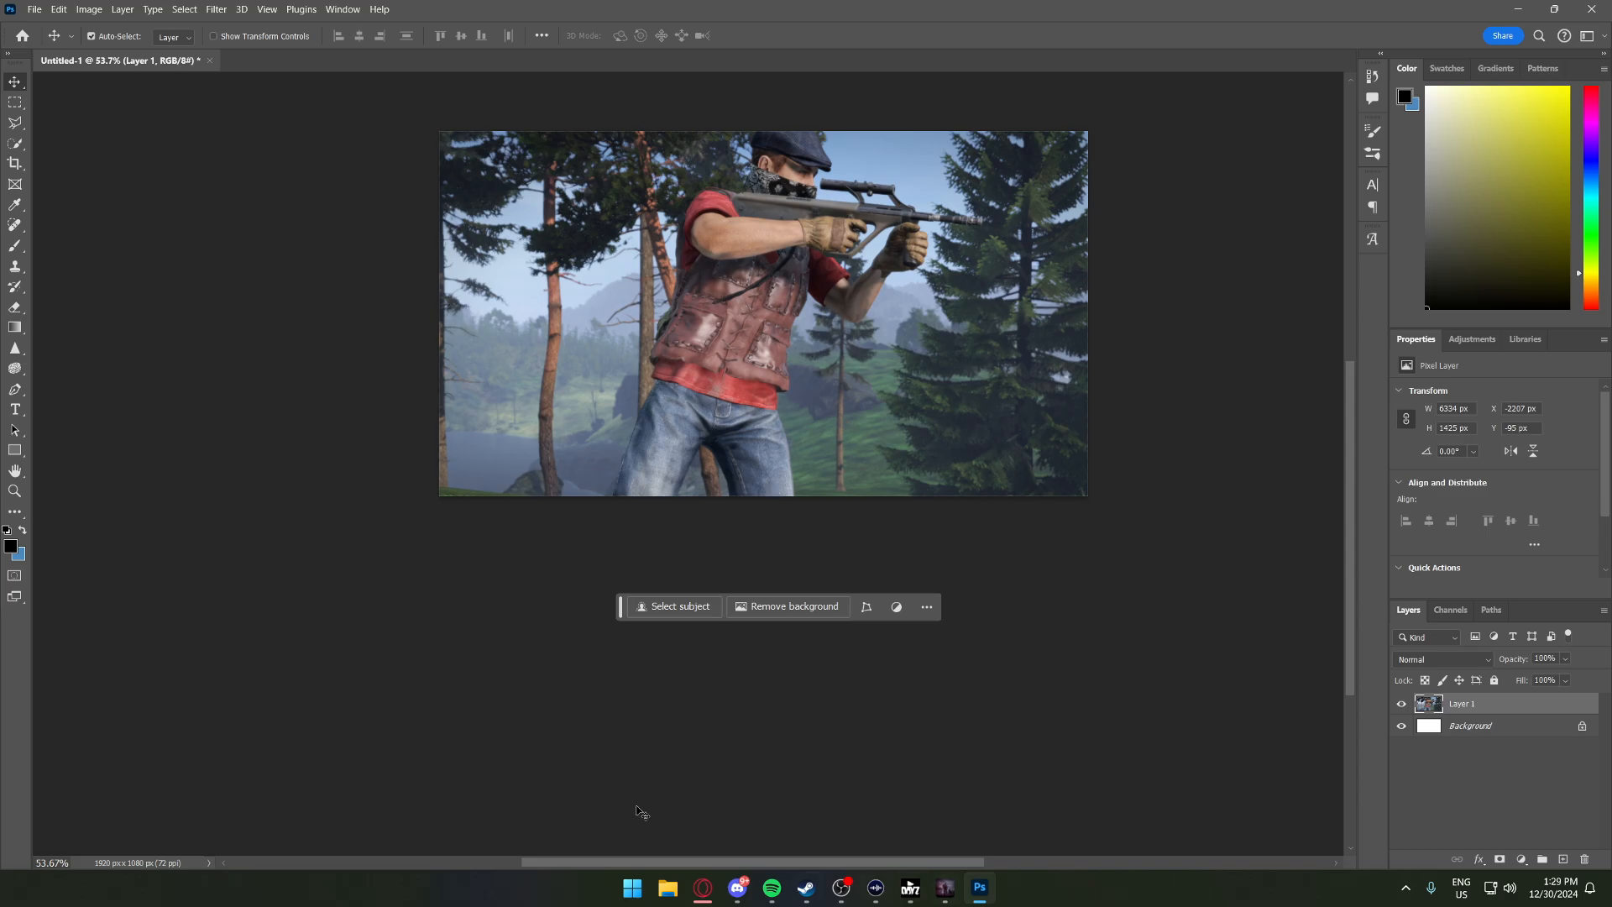
- Close the DayZ game window
{"action": "mouse_move", "coordinate": [945, 887]}
{"action": "mouse_move", "coordinate": [976, 809]}
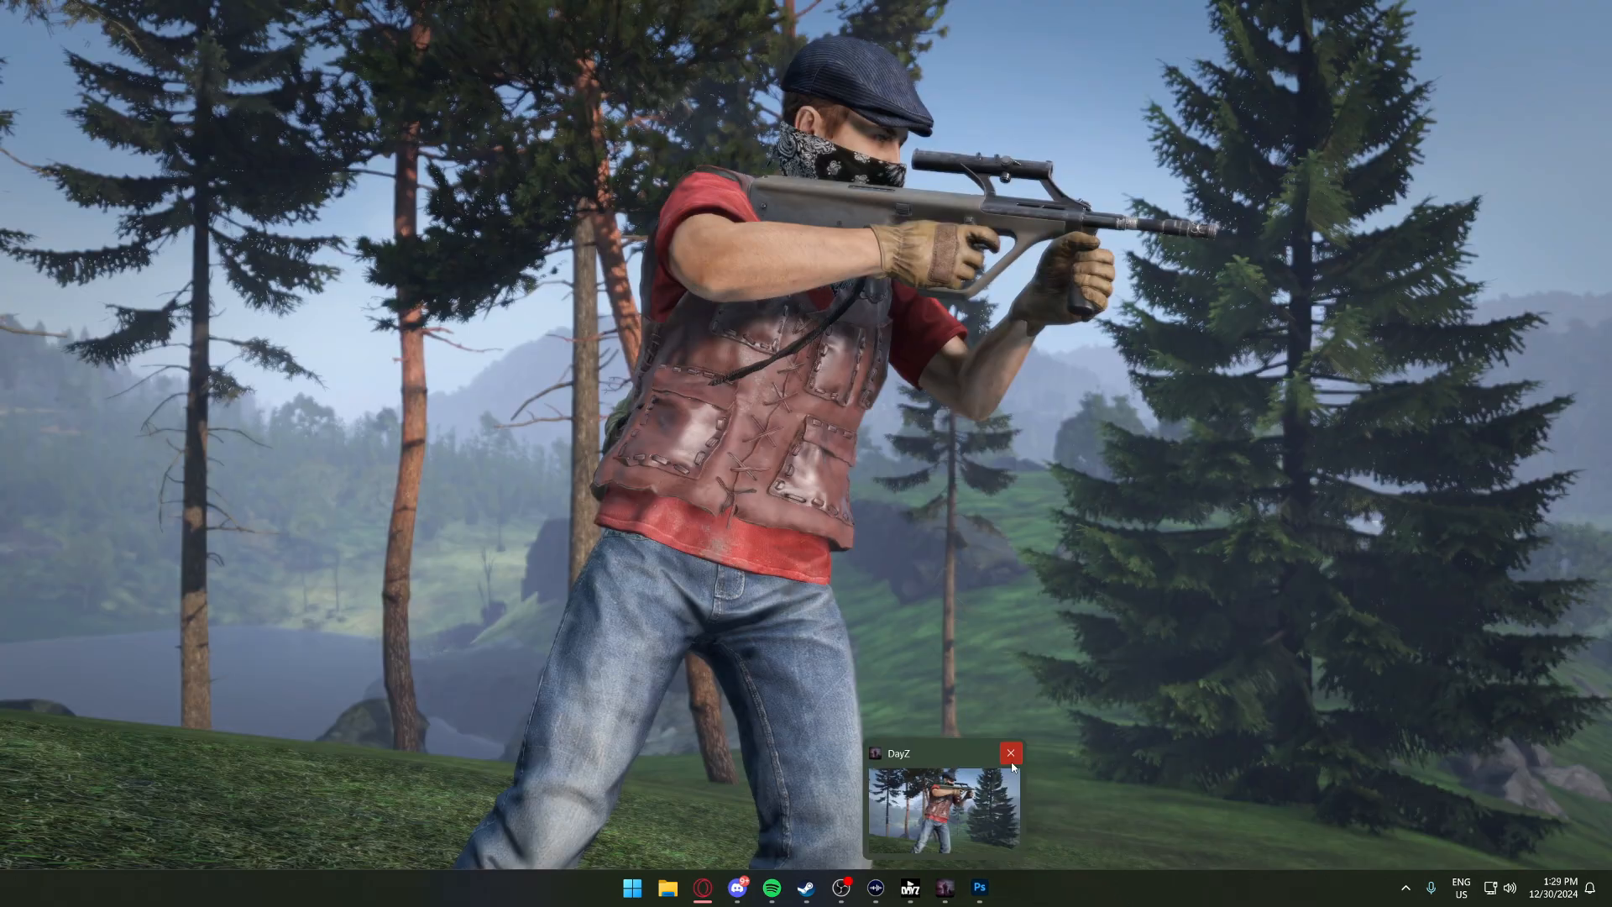
{"action": "left_click", "coordinate": [1010, 753]}
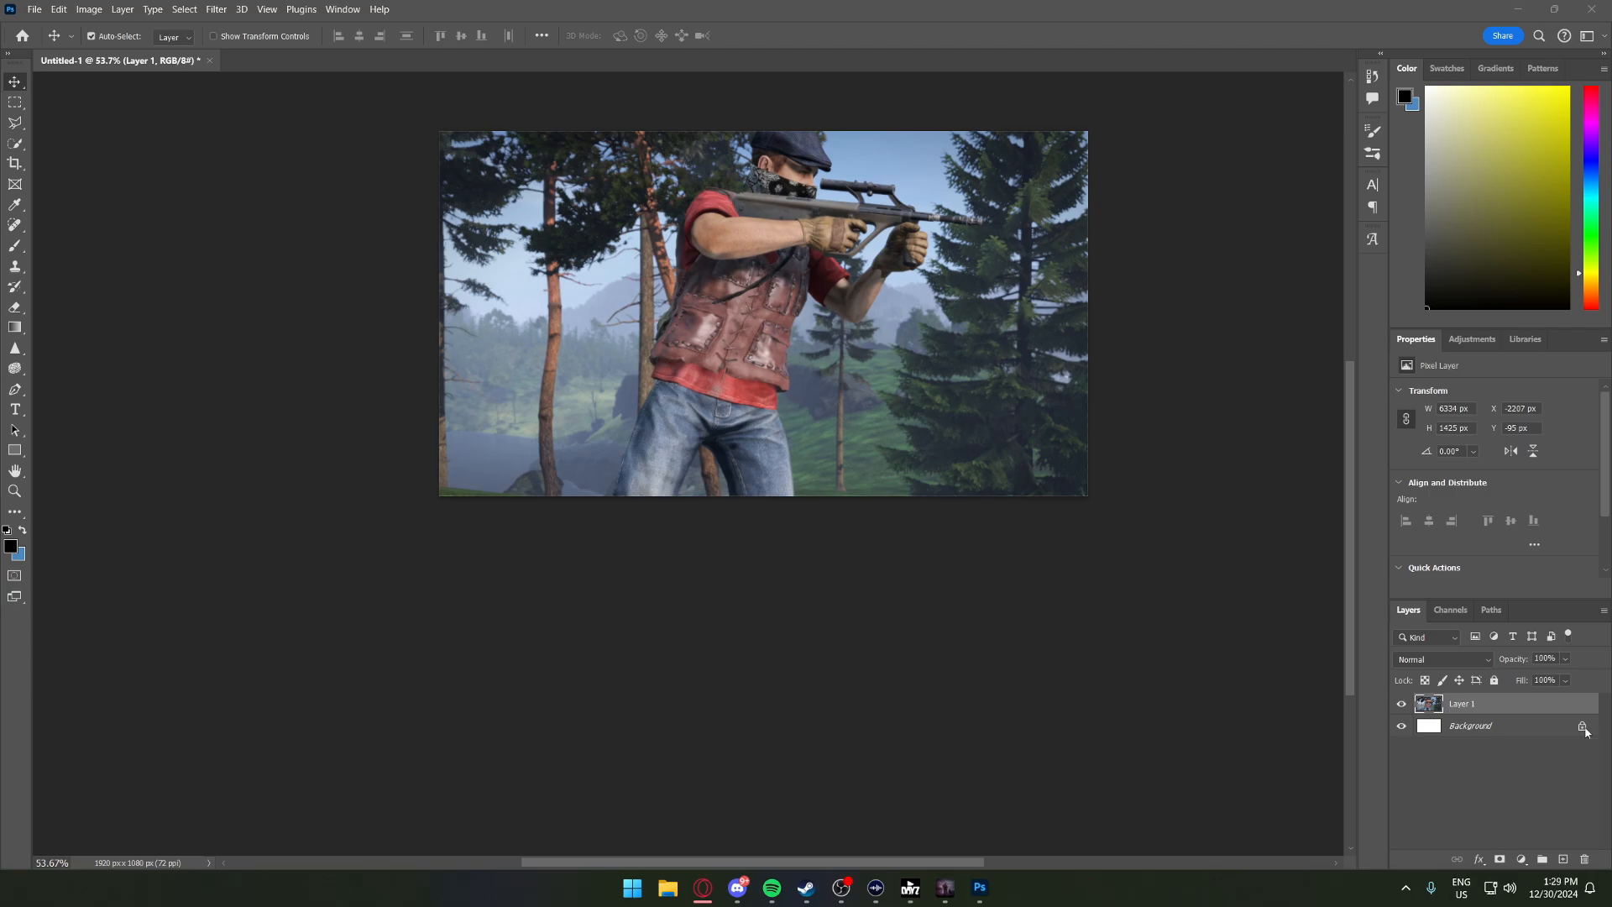
- Start a Pen tool path where the outer jeans leg meets the canvas's lower edge and trace up to the red shirt's hem
{"action": "scroll", "coordinate": [823, 235], "scroll_direction": "up", "scroll_amount": 2}
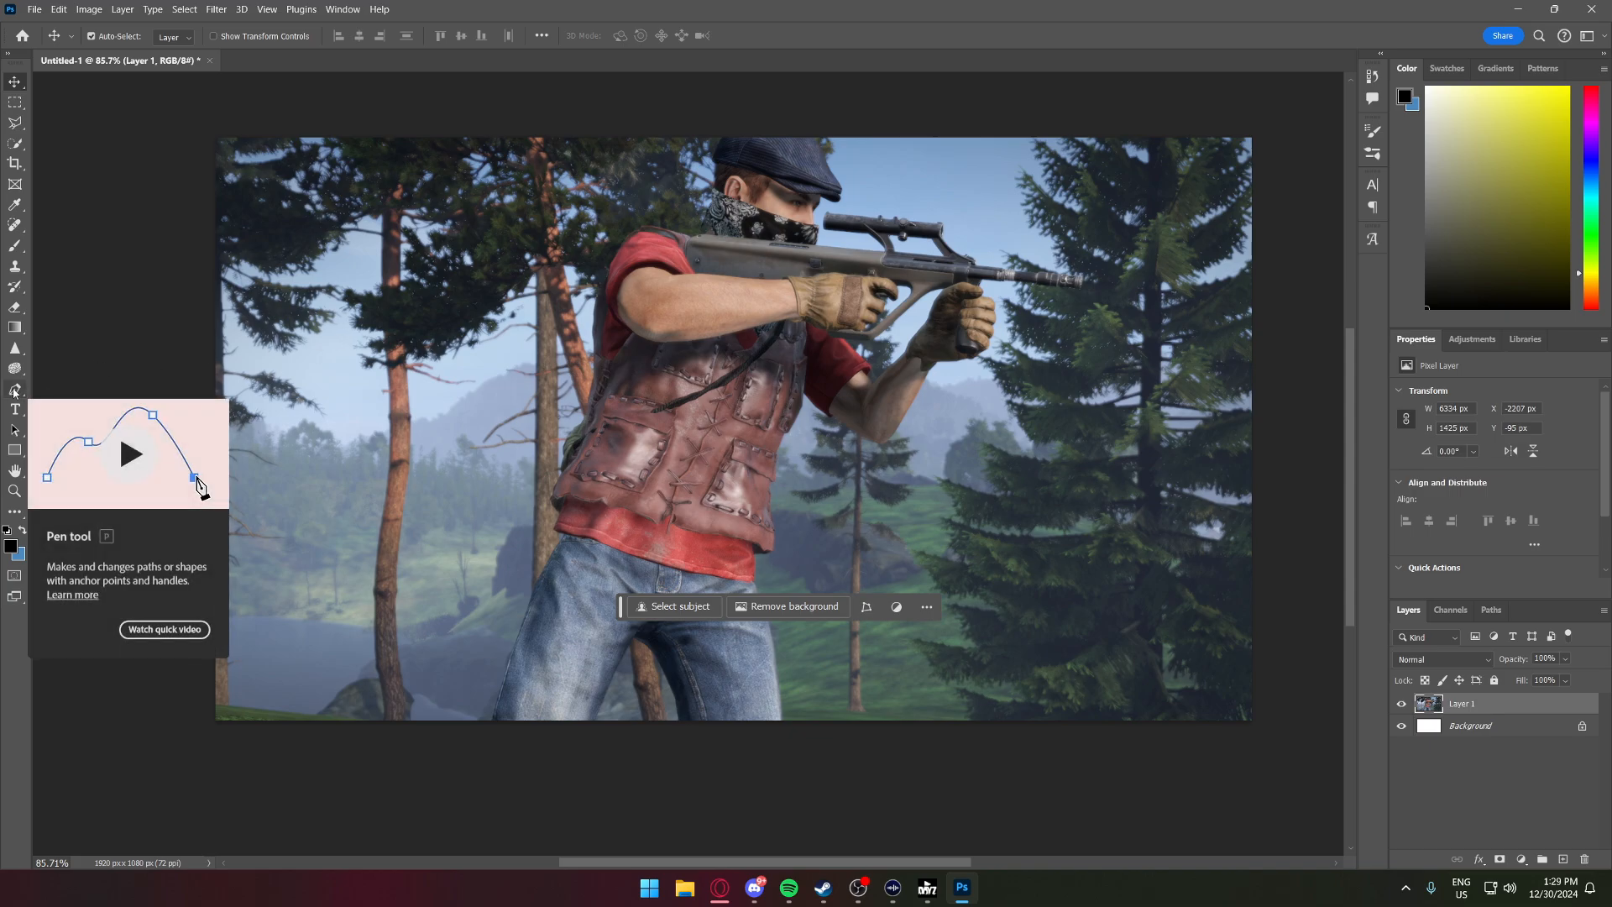
{"action": "left_click", "coordinate": [15, 391]}
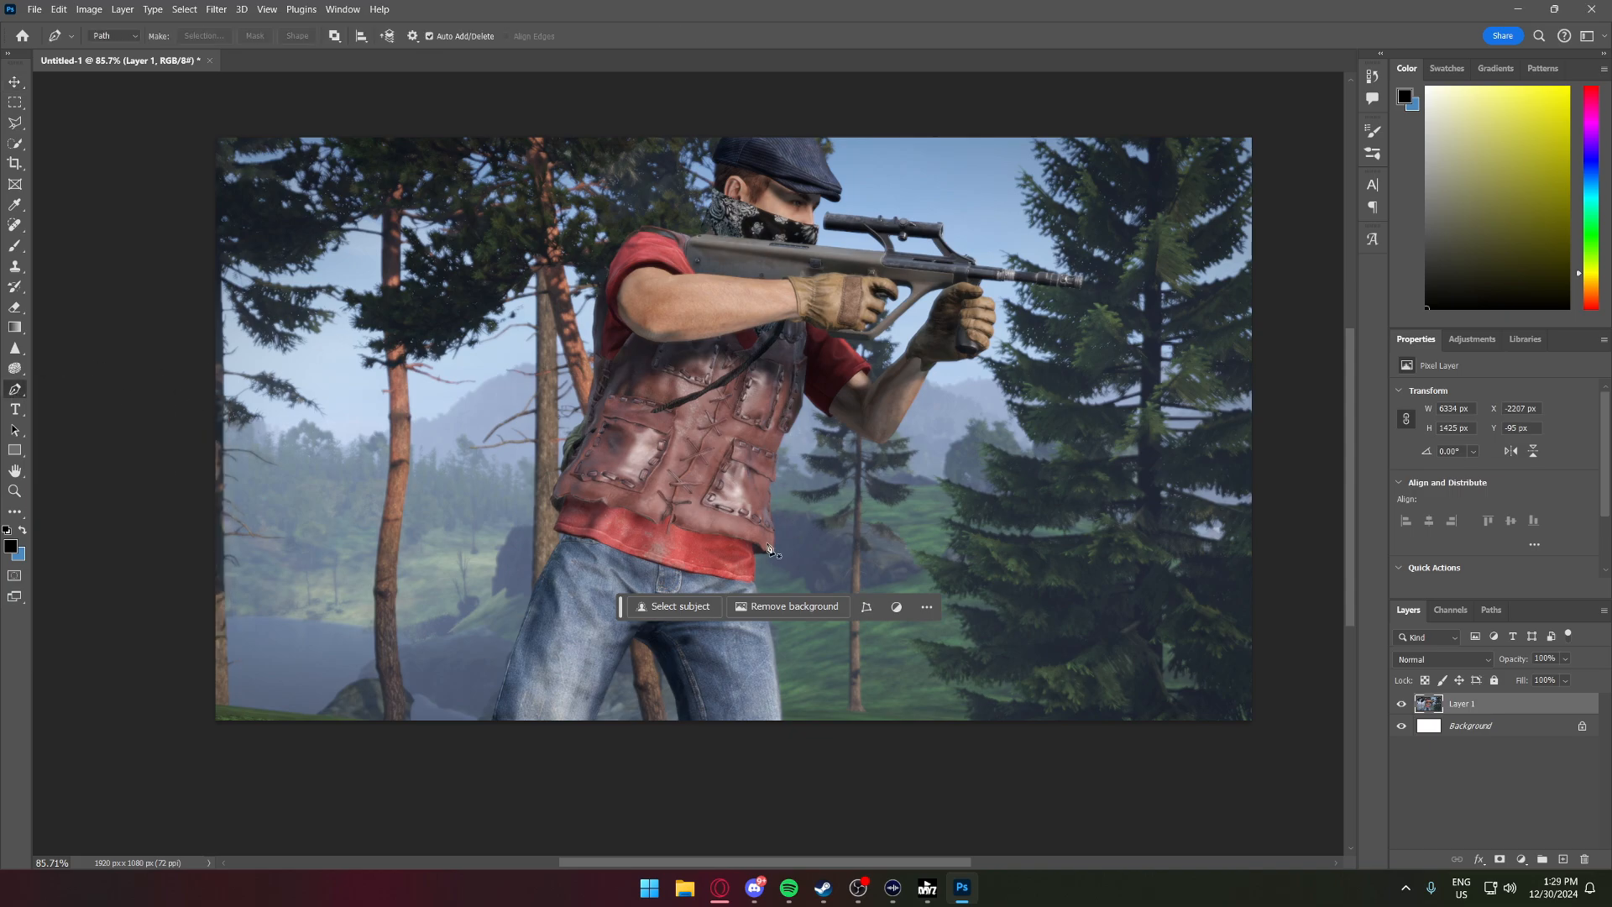
{"action": "scroll", "coordinate": [875, 636], "scroll_direction": "up", "scroll_amount": 5}
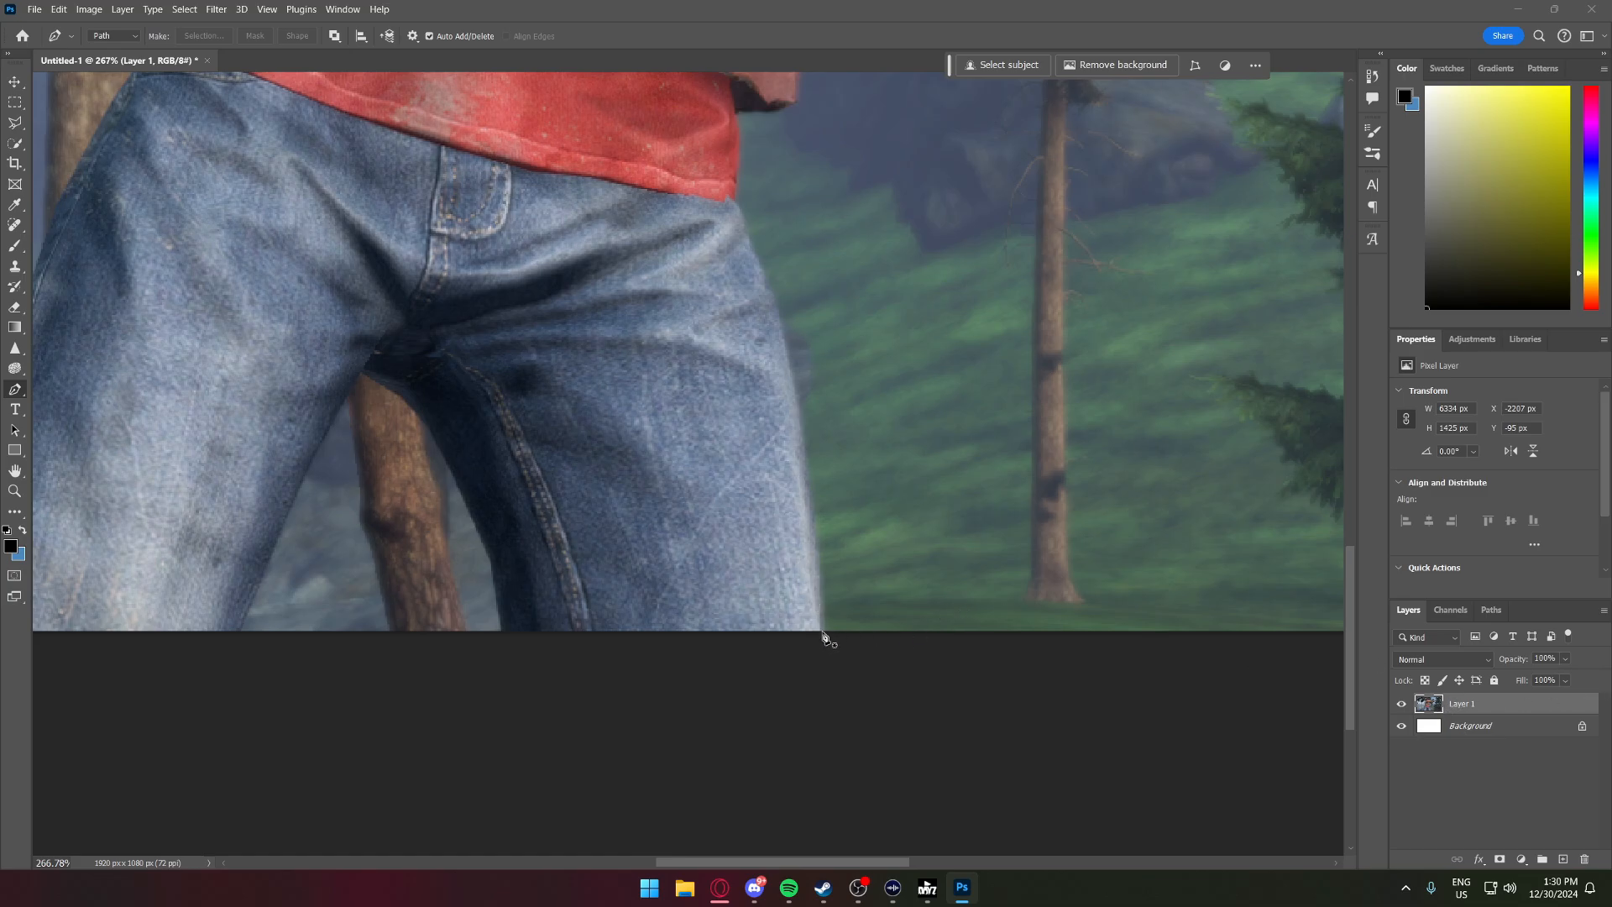
{"action": "left_click", "coordinate": [820, 632]}
{"action": "left_click", "coordinate": [818, 557]}
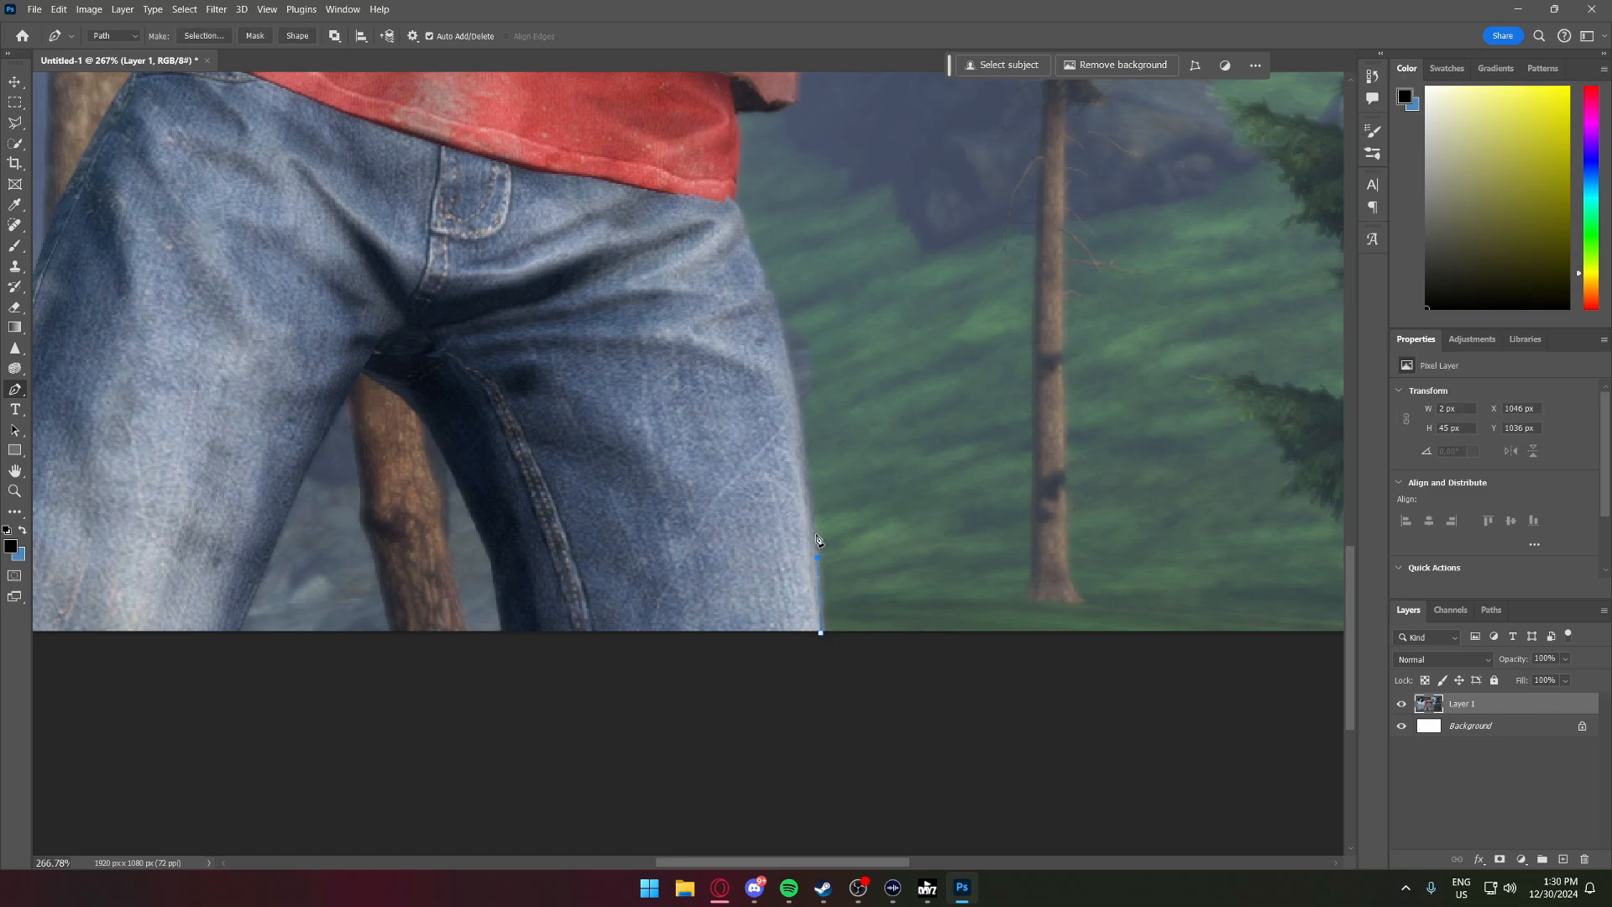
{"action": "left_click", "coordinate": [798, 412]}
{"action": "left_click", "coordinate": [741, 210]}
- Continue the path up the shirt hem and vest edge and around the supporting forearm to the glove
{"action": "left_click", "coordinate": [737, 167]}
{"action": "left_click", "coordinate": [737, 124]}
{"action": "left_click", "coordinate": [735, 111]}
{"action": "left_click", "coordinate": [783, 108]}
{"action": "scroll", "coordinate": [795, 110], "scroll_direction": "up", "scroll_amount": 3}
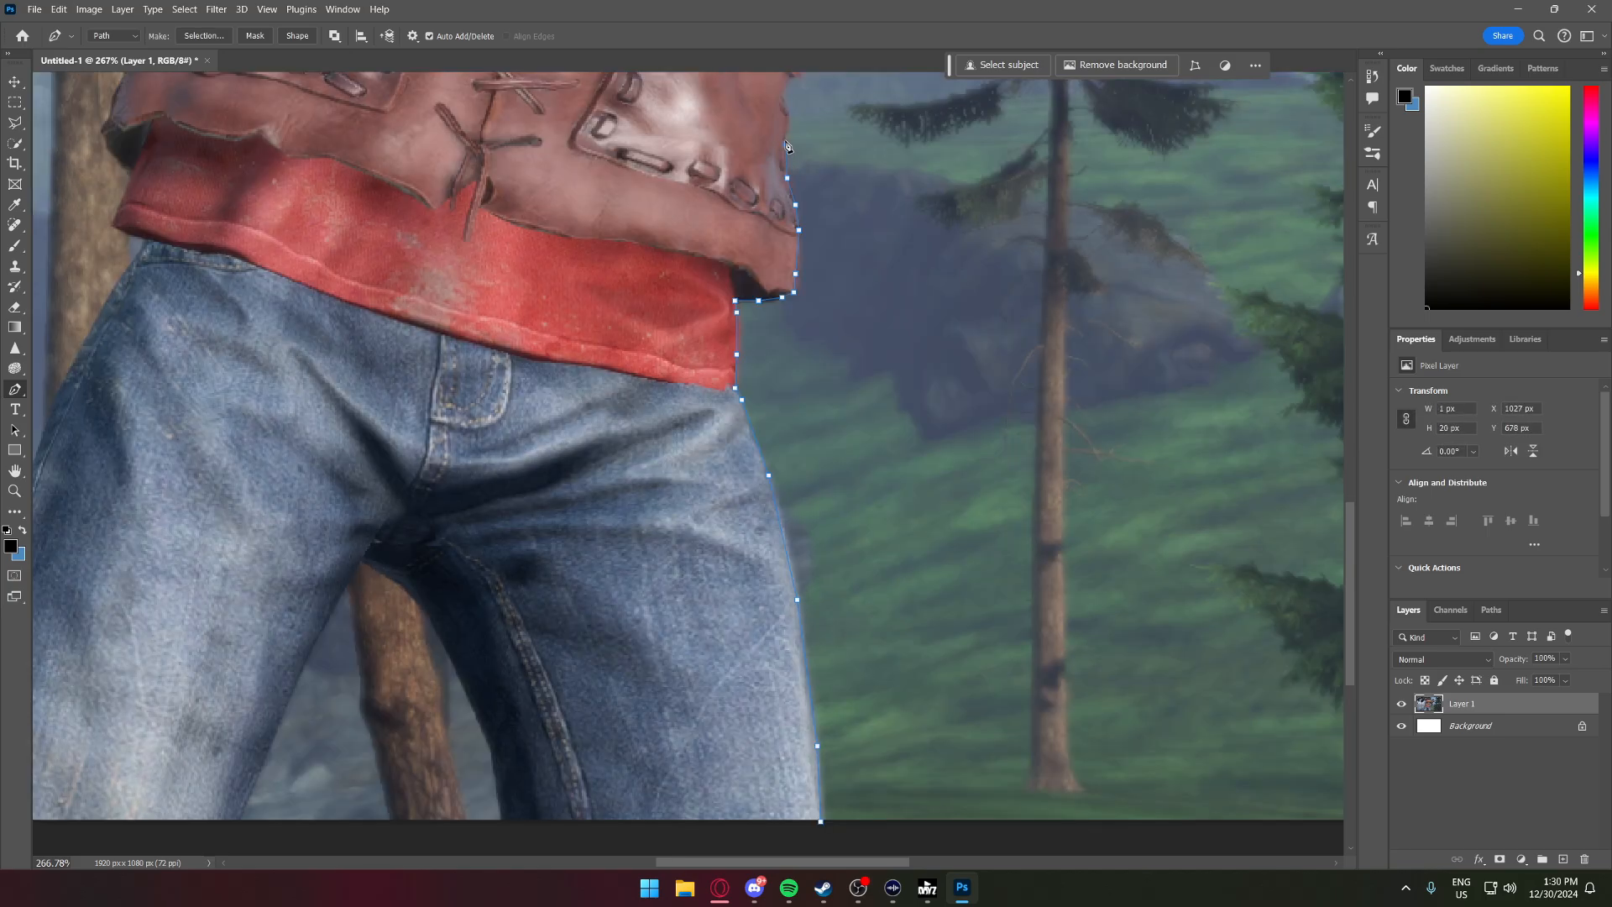
{"action": "left_click", "coordinate": [782, 95]}
{"action": "scroll", "coordinate": [827, 146], "scroll_direction": "up", "scroll_amount": 1}
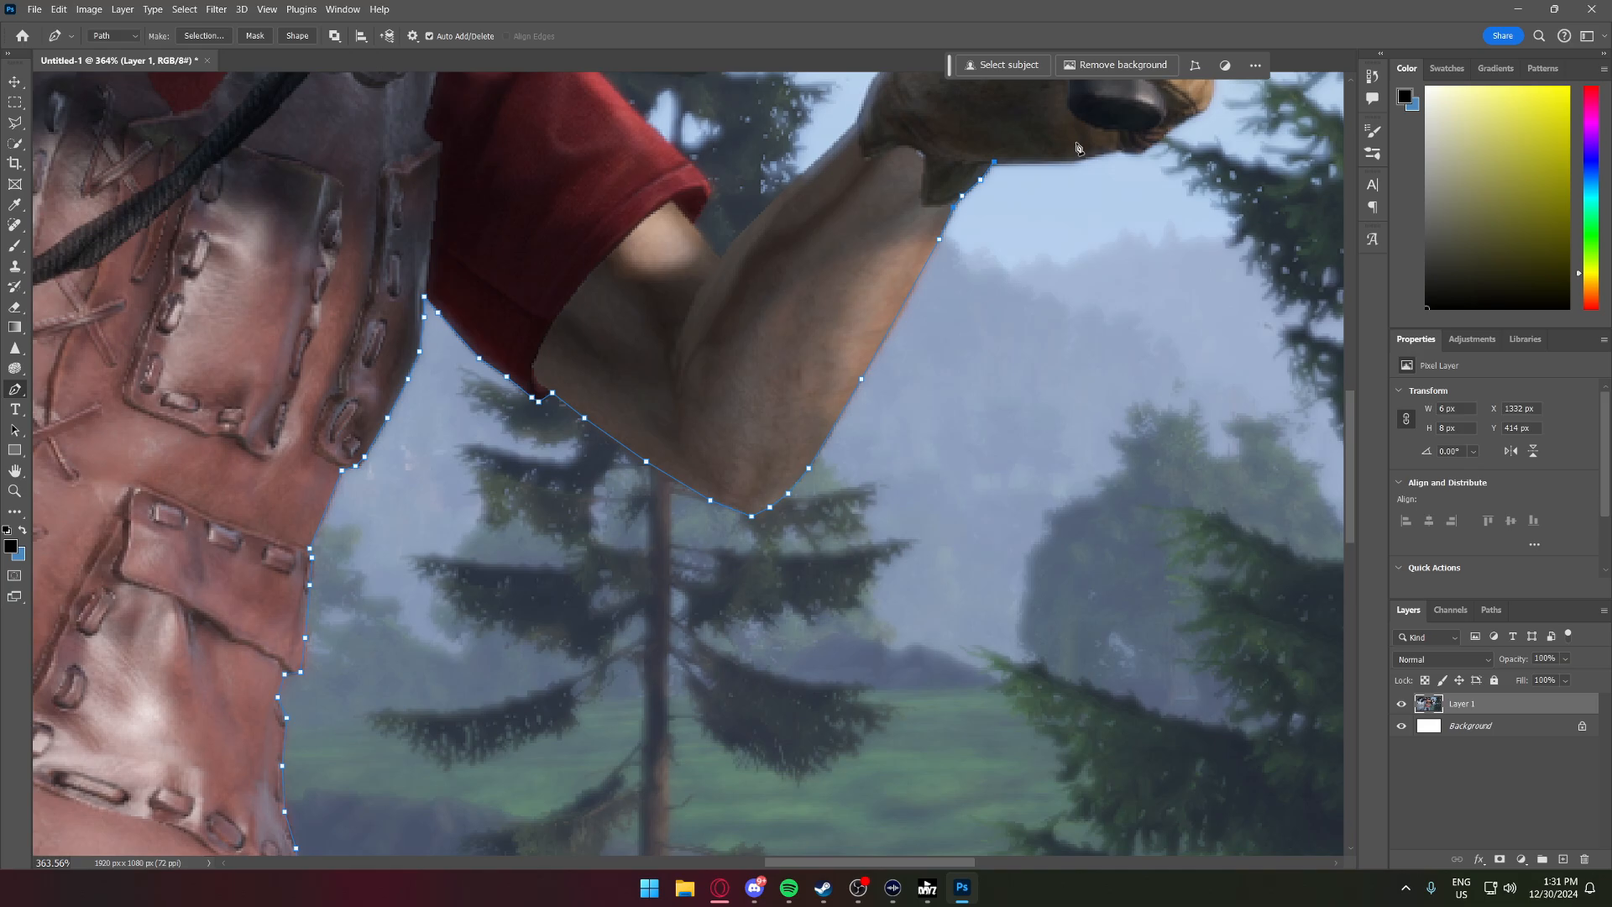
- Finish tracing the character's outline around the rifle, head and legs, and close the path at its starting anchor
{"action": "key", "text": "ctrl+z"}
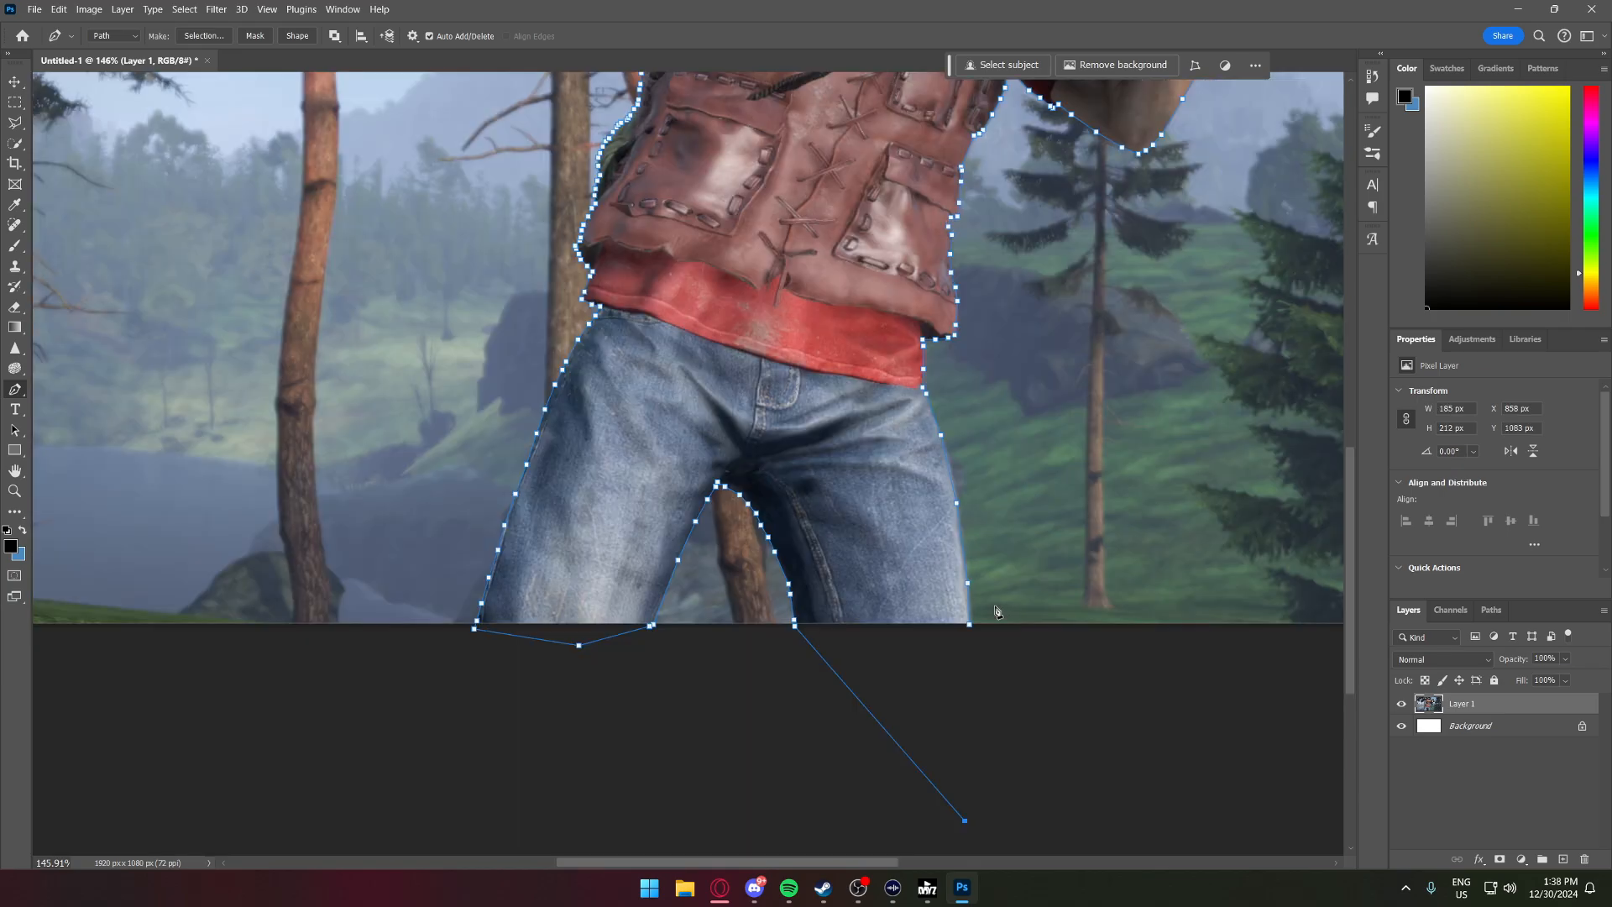
{"action": "scroll", "coordinate": [951, 558], "scroll_direction": "up", "scroll_amount": 2}
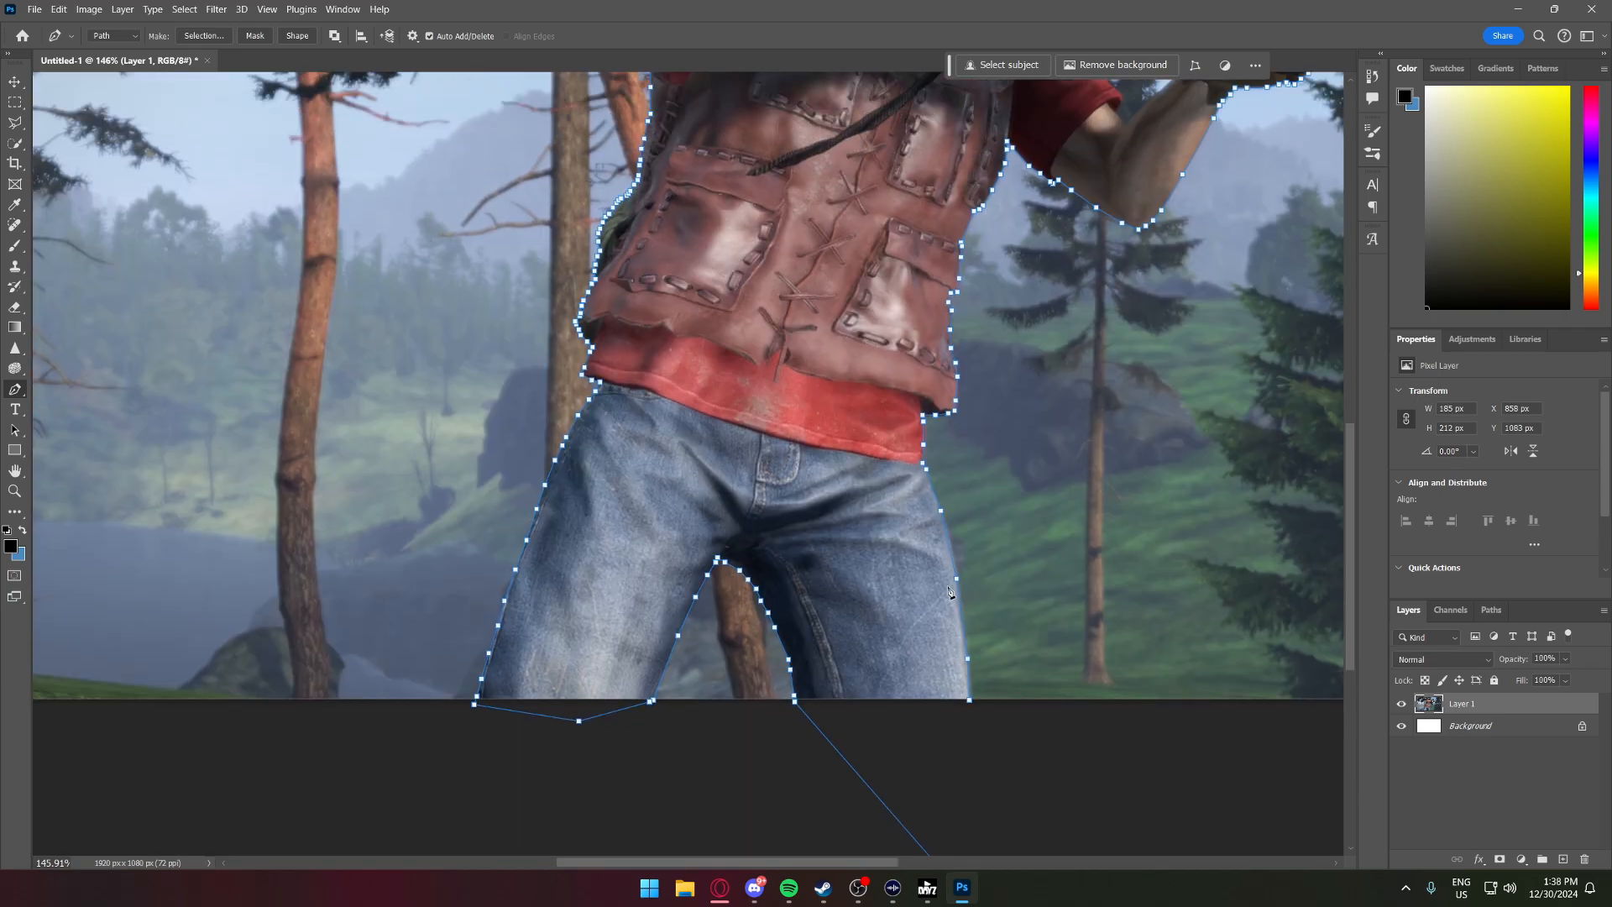
{"action": "scroll", "coordinate": [951, 558], "scroll_direction": "down", "scroll_amount": 2}
{"action": "scroll", "coordinate": [951, 559], "scroll_direction": "up", "scroll_amount": 1}
{"action": "scroll", "coordinate": [1026, 511], "scroll_direction": "down", "scroll_amount": 2}
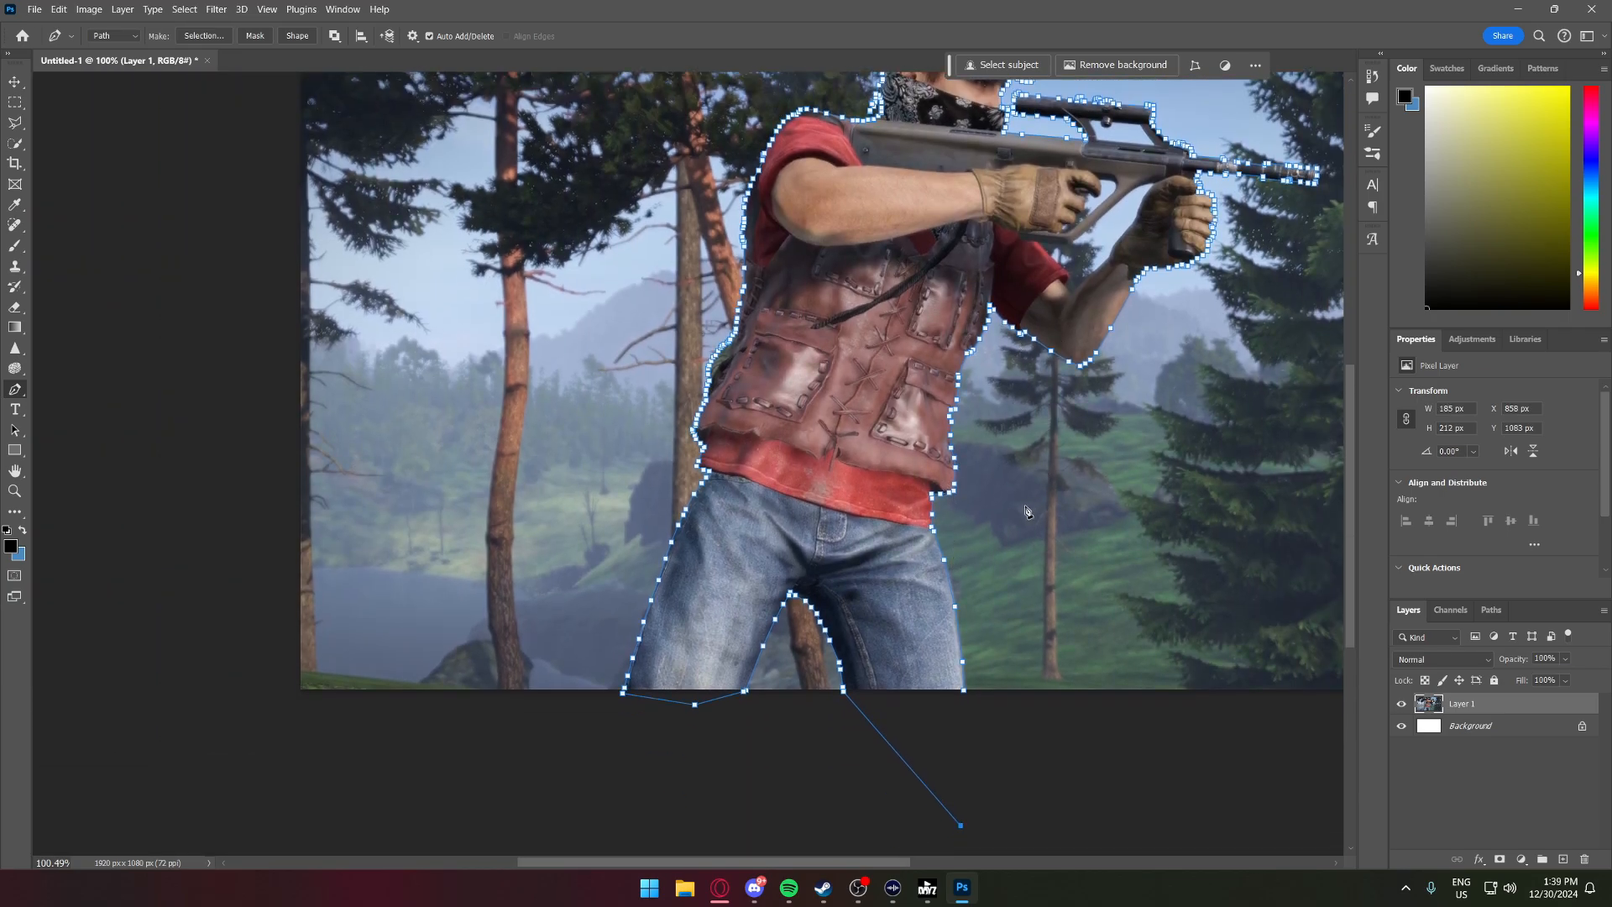
{"action": "left_click", "coordinate": [967, 690]}
- Convert the closed character path into a new anti-aliased selection with a 0.1 pixel feather radius
{"action": "right_click", "coordinate": [910, 629]}
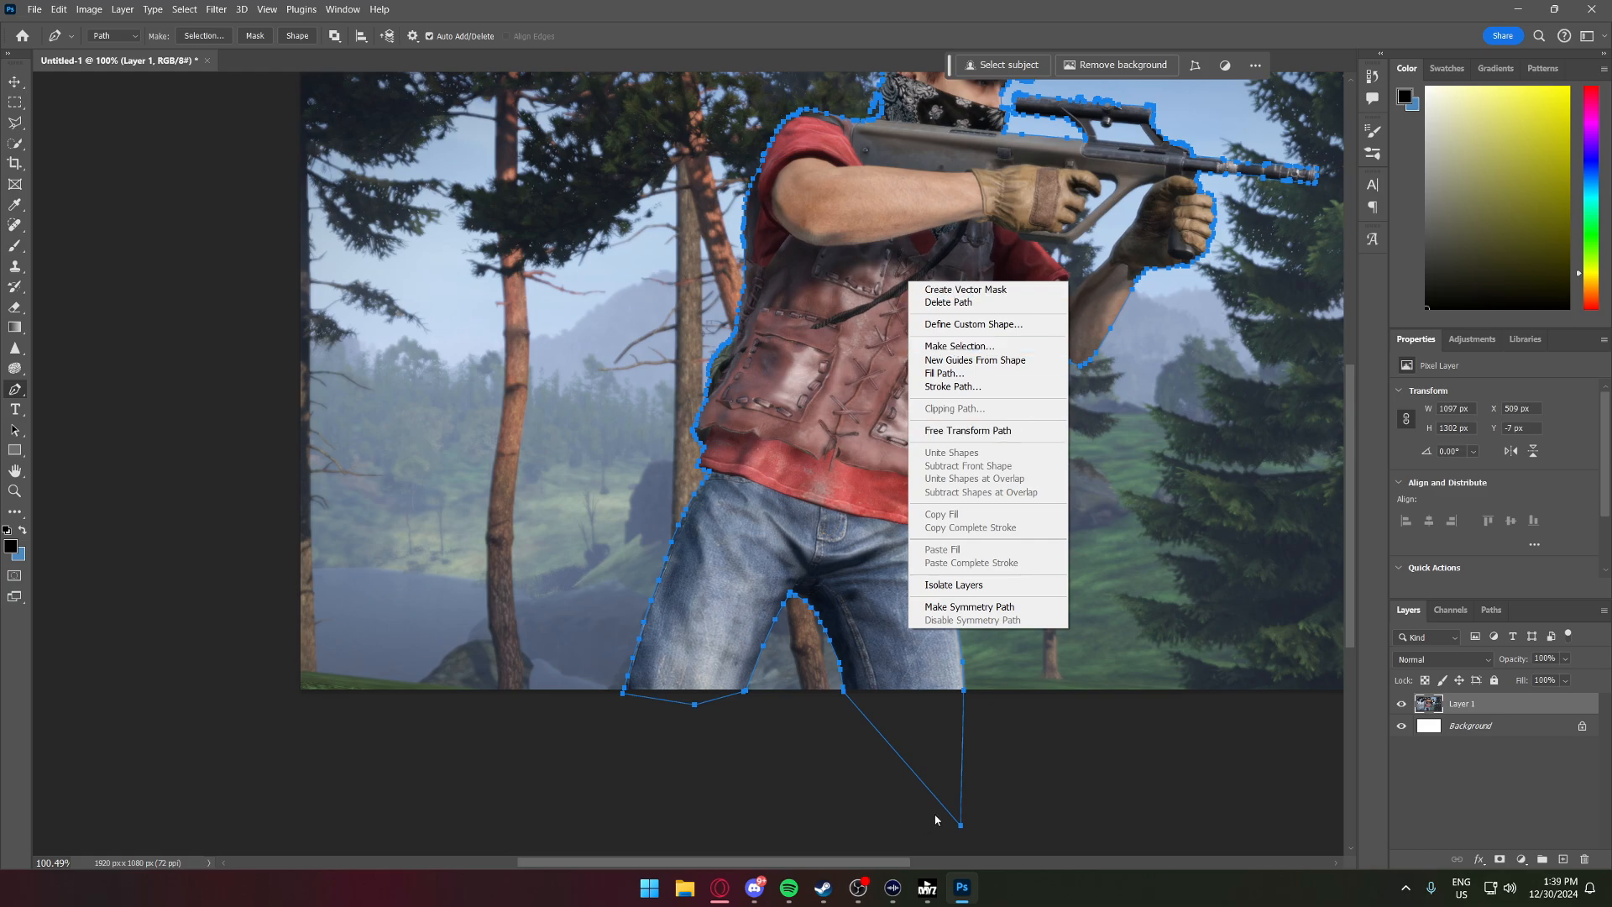
{"action": "right_click", "coordinate": [865, 302]}
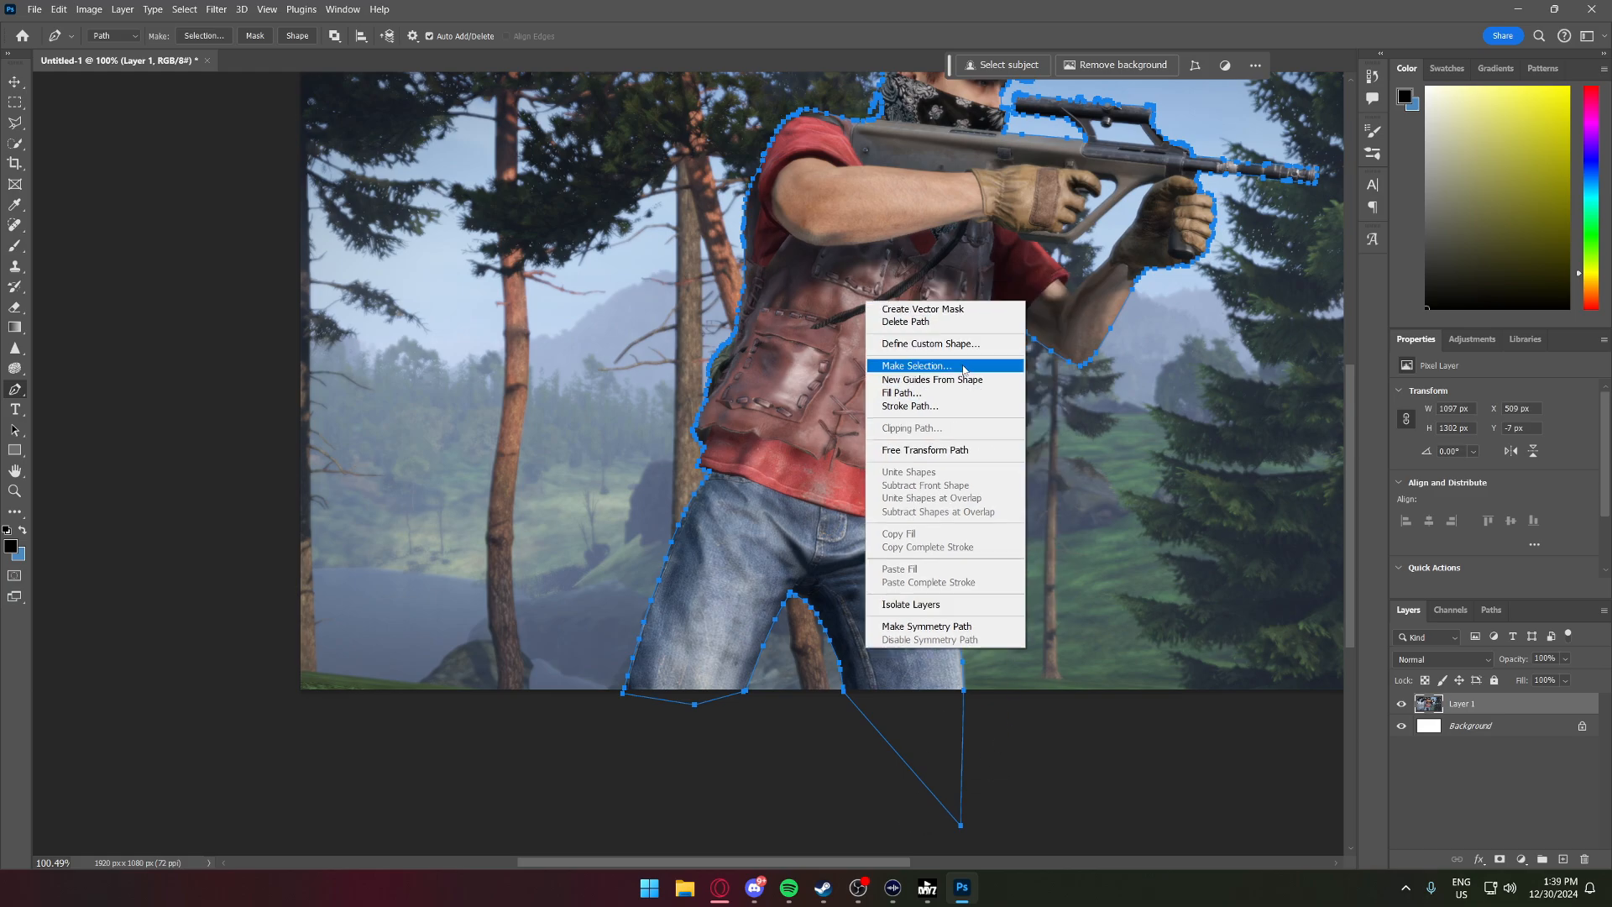
{"action": "key", "text": "Escape"}
{"action": "key", "text": "i"}
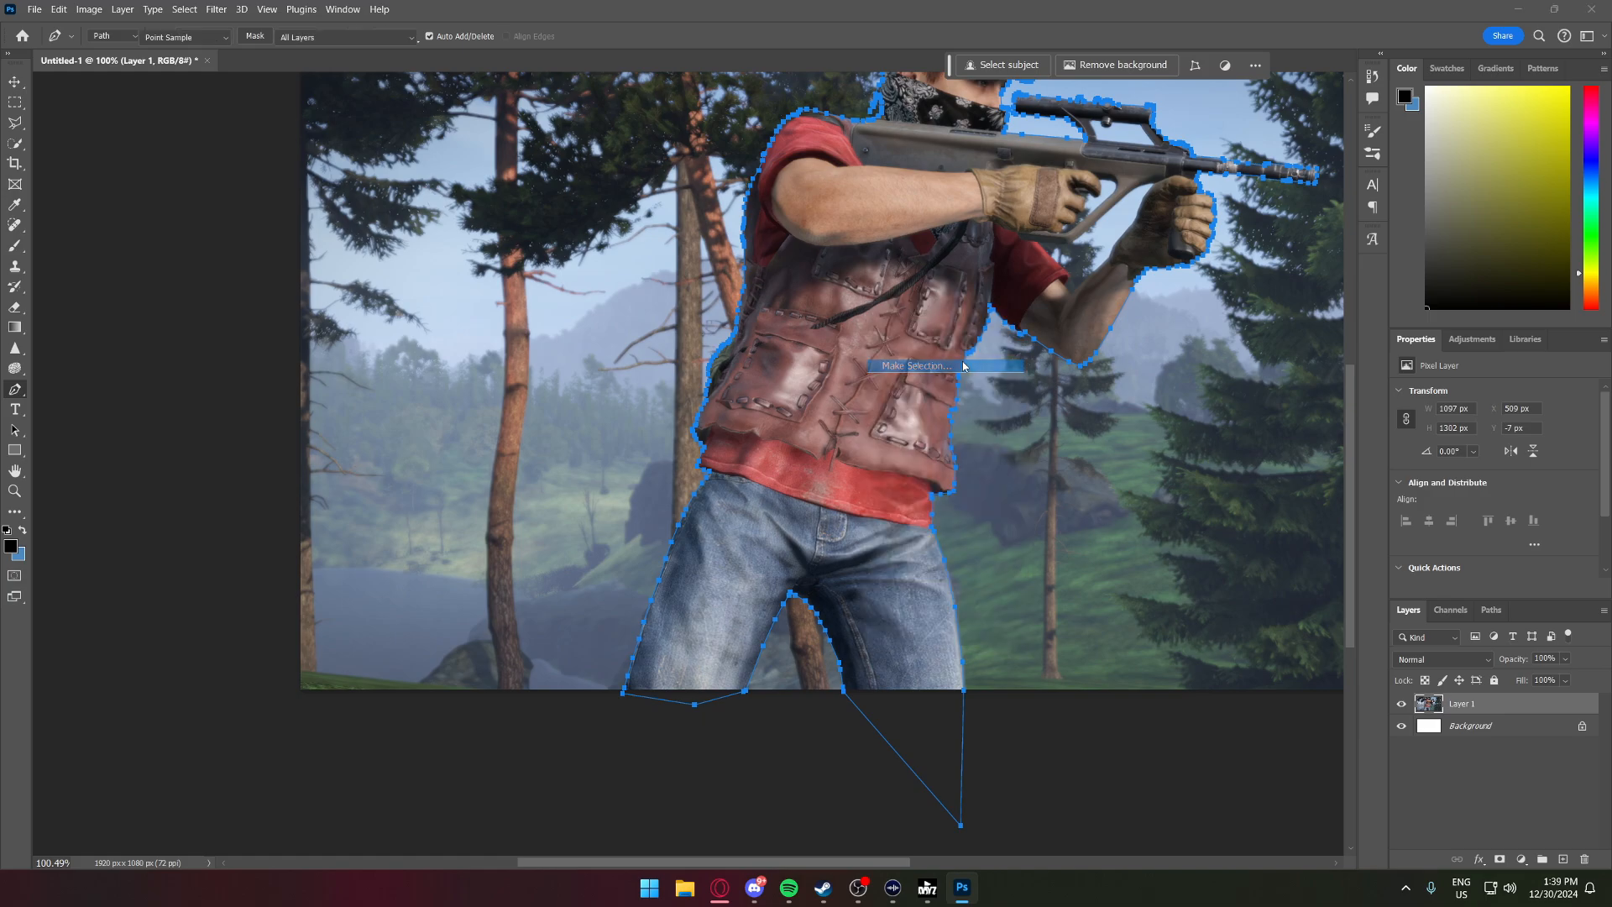
{"action": "left_click_drag", "start_coordinate": [1071, 394], "coordinate": [1088, 397]}
{"action": "left_click", "coordinate": [1055, 467]}
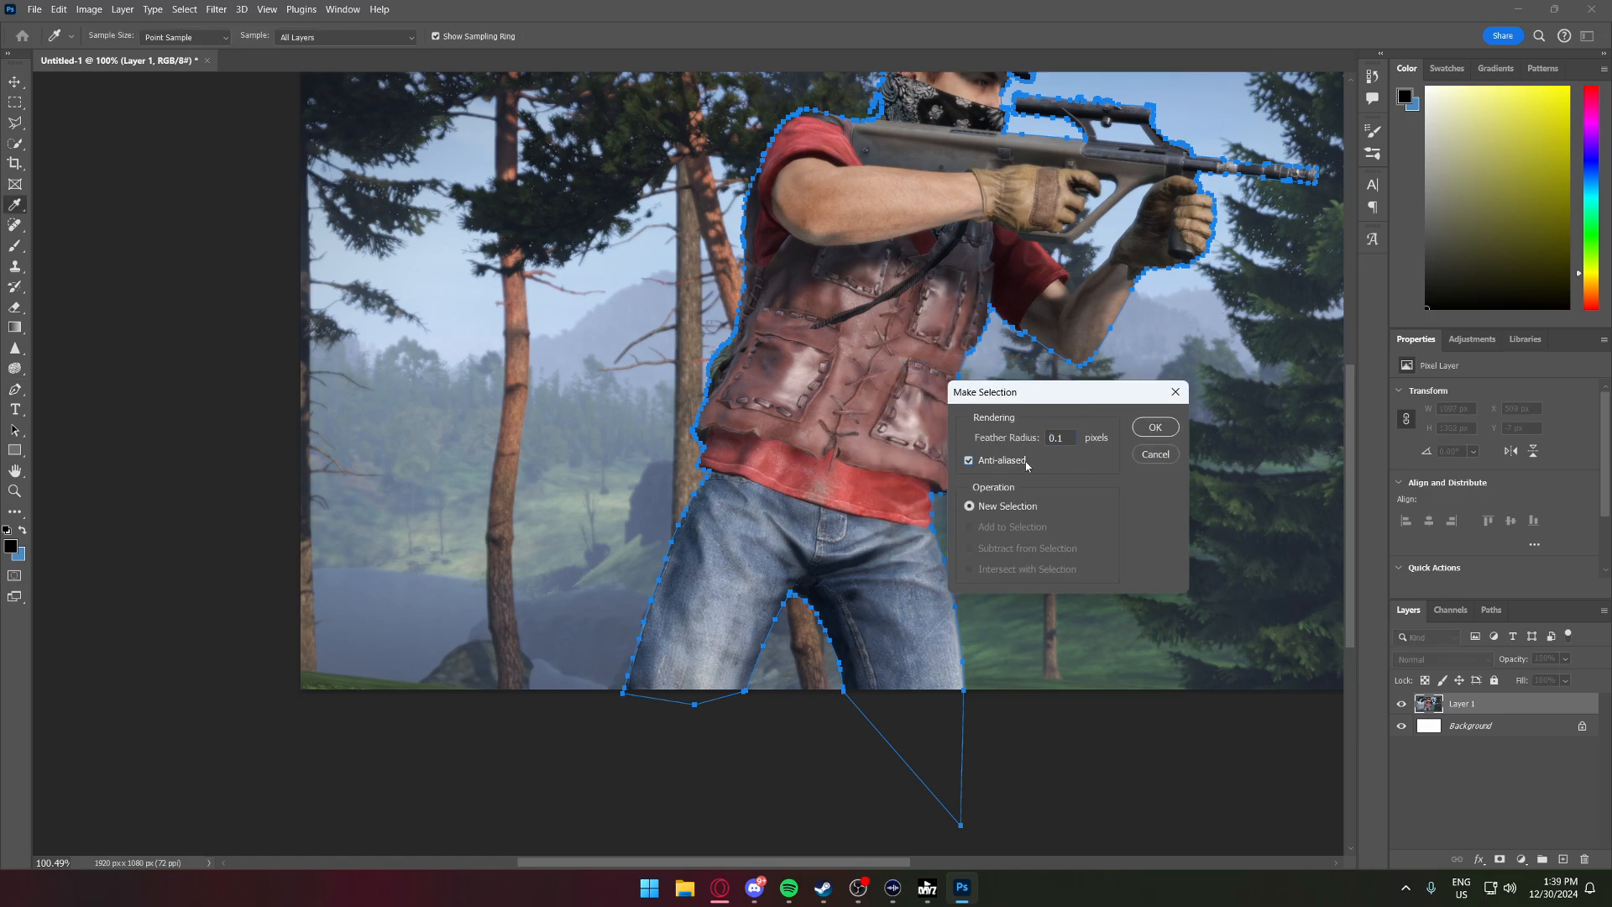
{"action": "left_click", "coordinate": [1155, 427]}
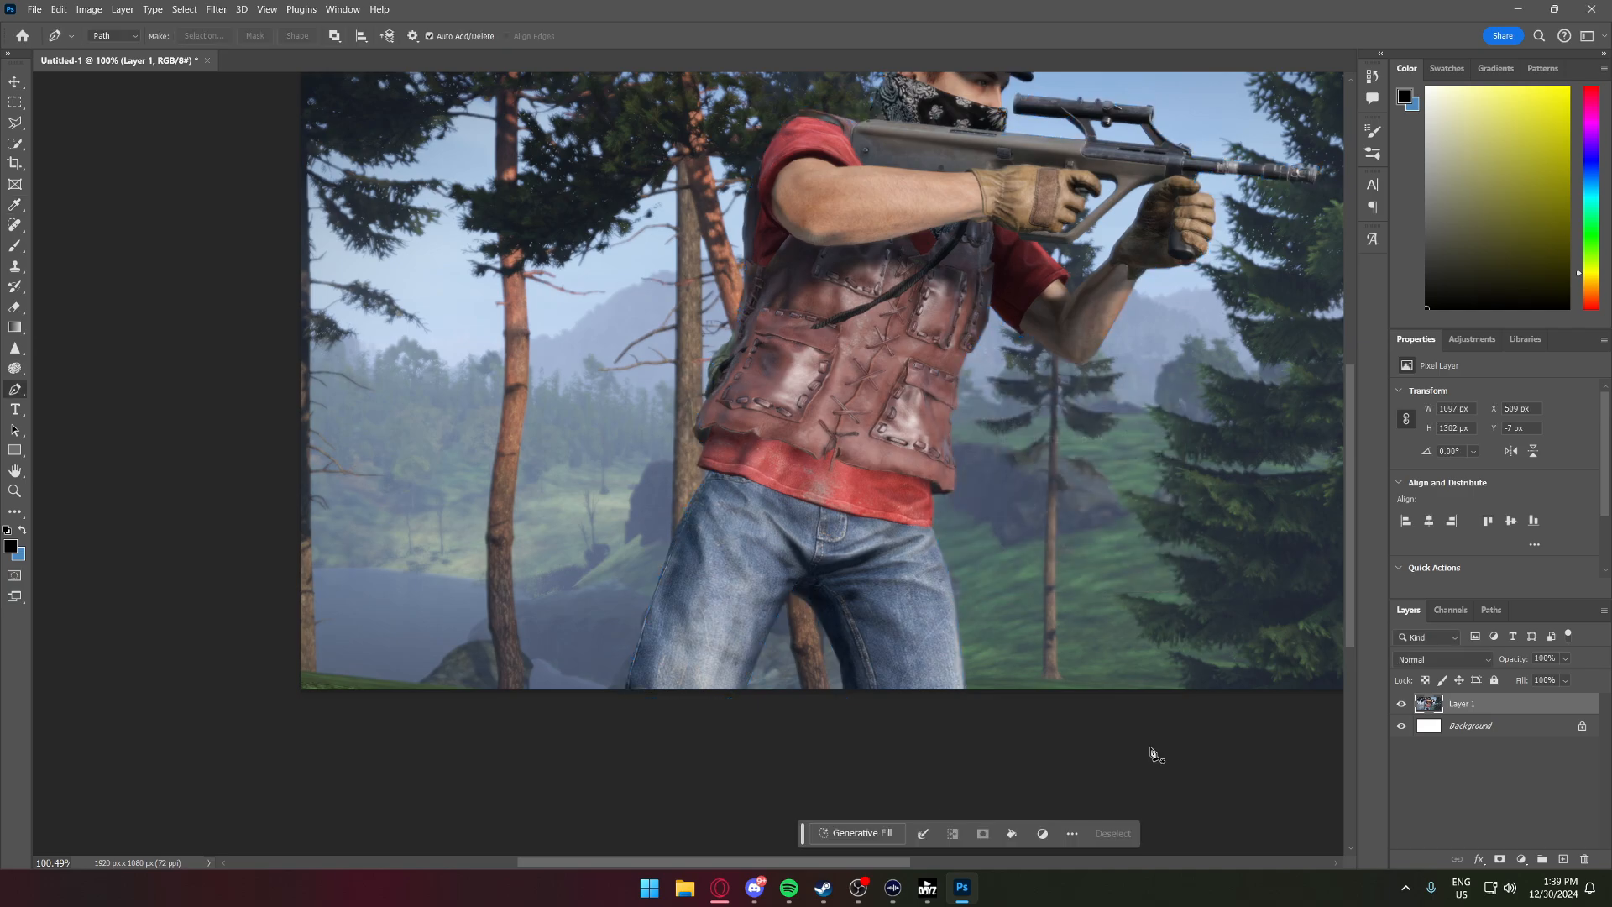
- Add a blank layer above Layer 1 and try to duplicate the selected area from it
{"action": "scroll", "coordinate": [1151, 752], "scroll_direction": "up", "scroll_amount": 2}
{"action": "scroll", "coordinate": [827, 451], "scroll_direction": "up", "scroll_amount": 2}
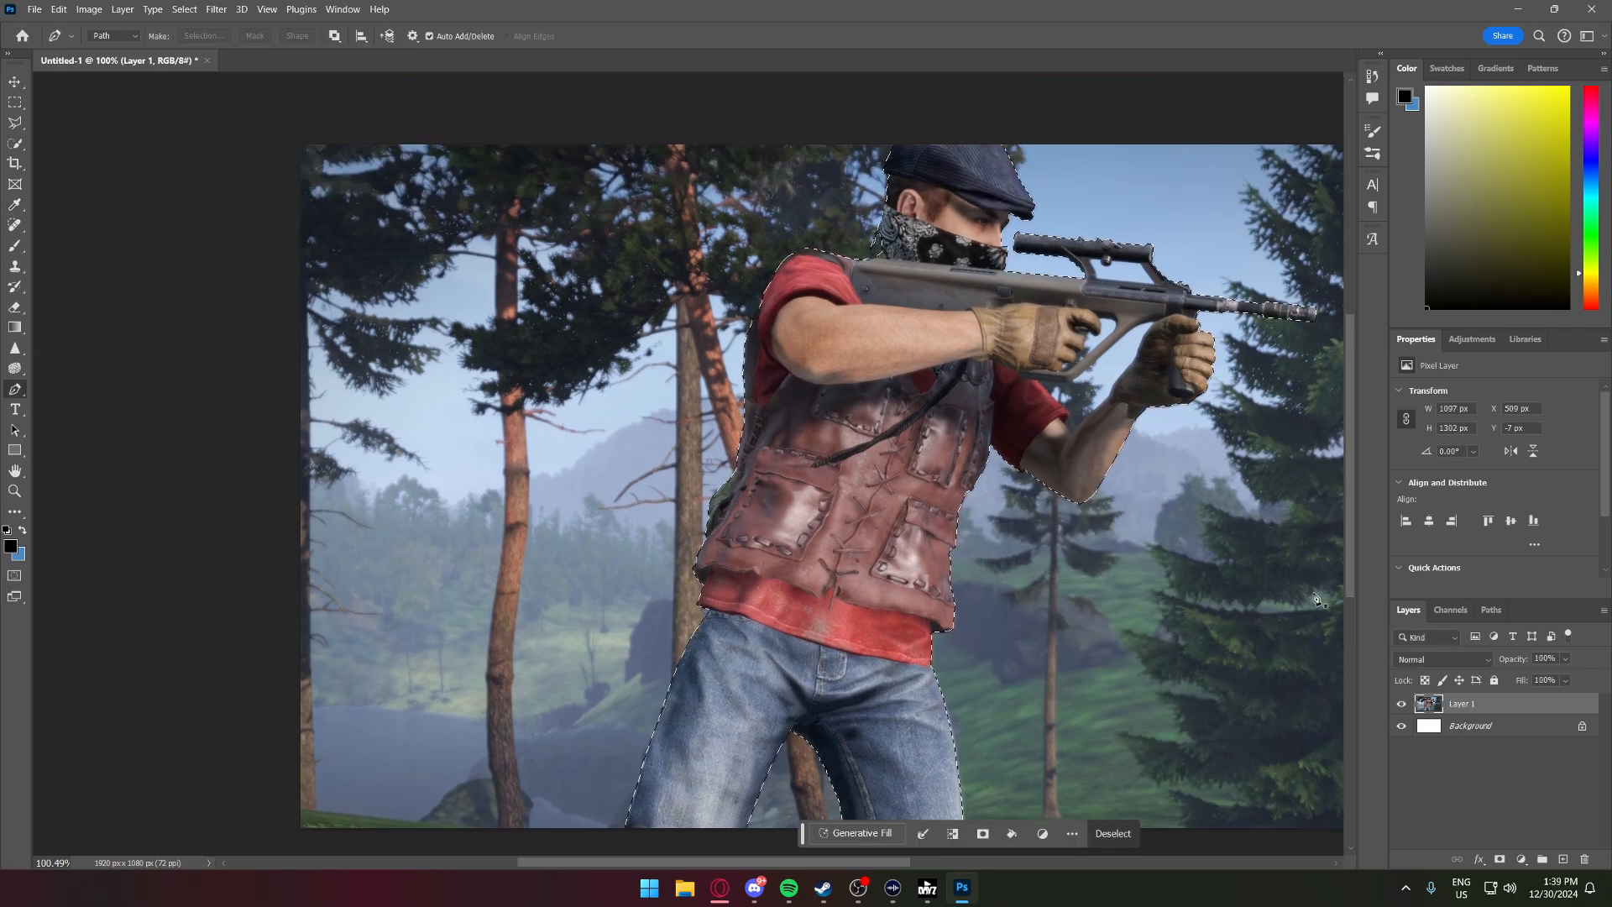
{"action": "scroll", "coordinate": [1070, 340], "scroll_direction": "down", "scroll_amount": 3}
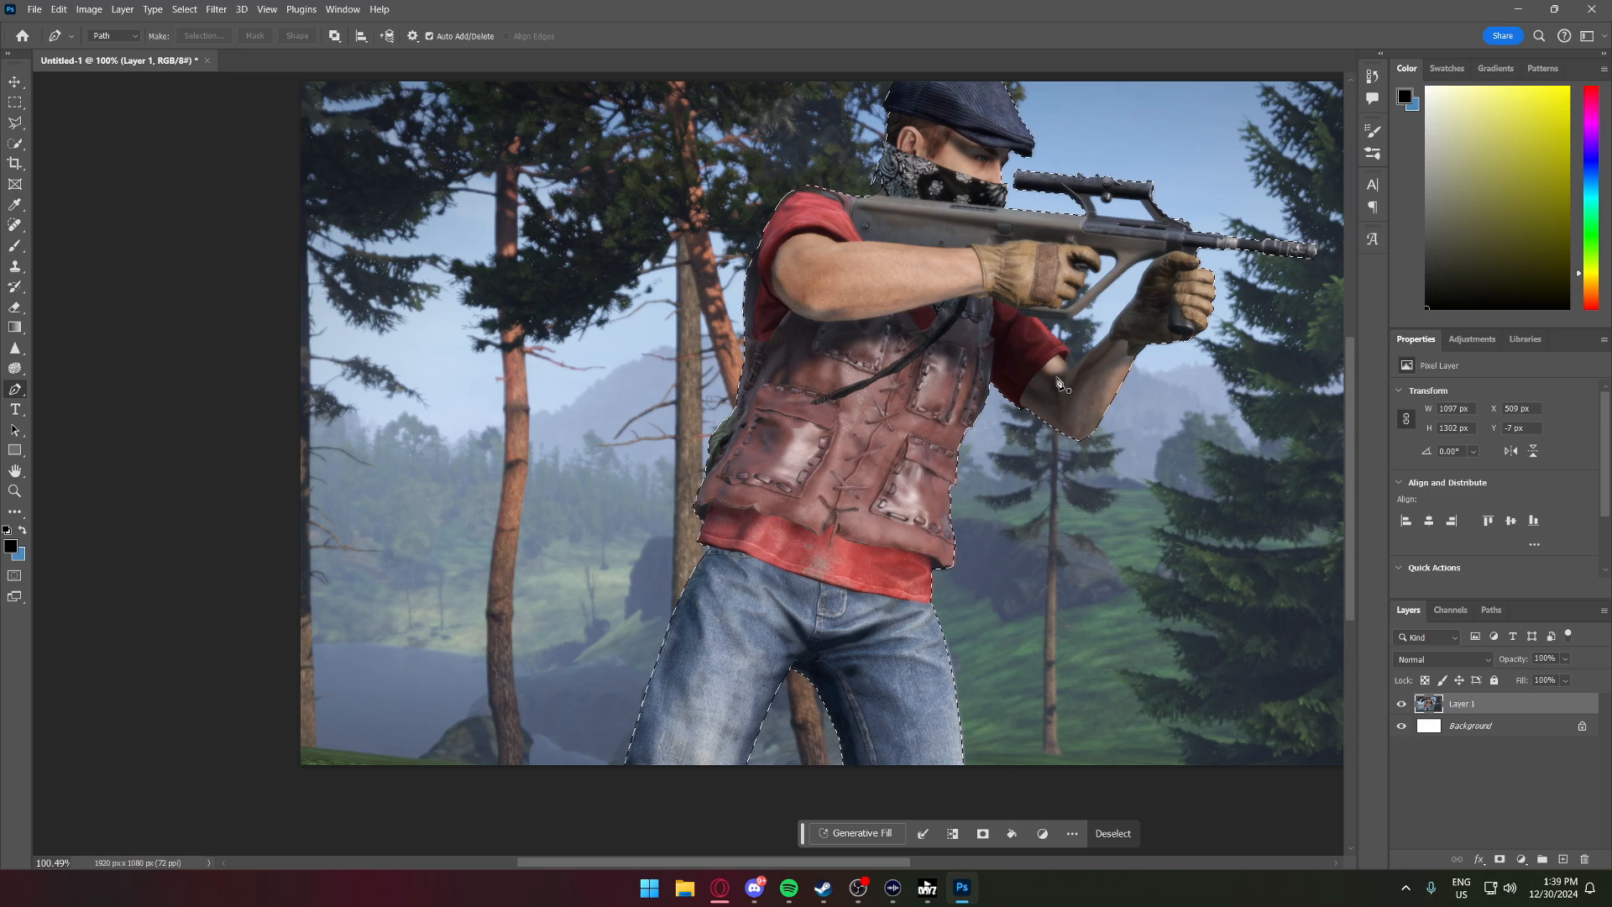
{"action": "scroll", "coordinate": [1023, 217], "scroll_direction": "up", "scroll_amount": 2}
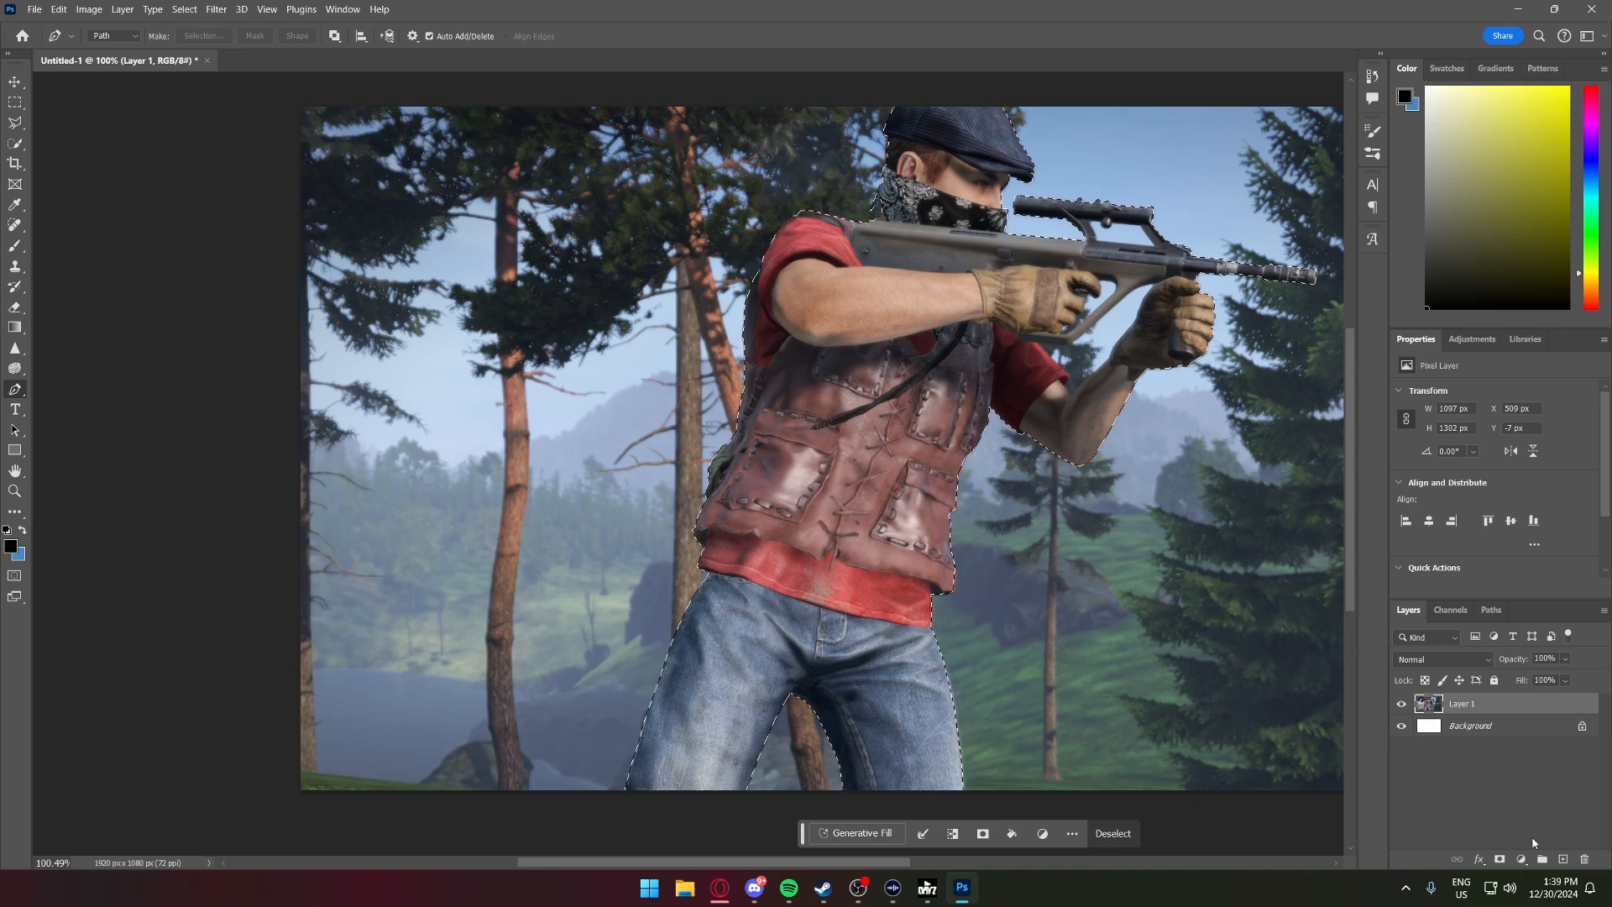
{"action": "left_click", "coordinate": [1565, 861]}
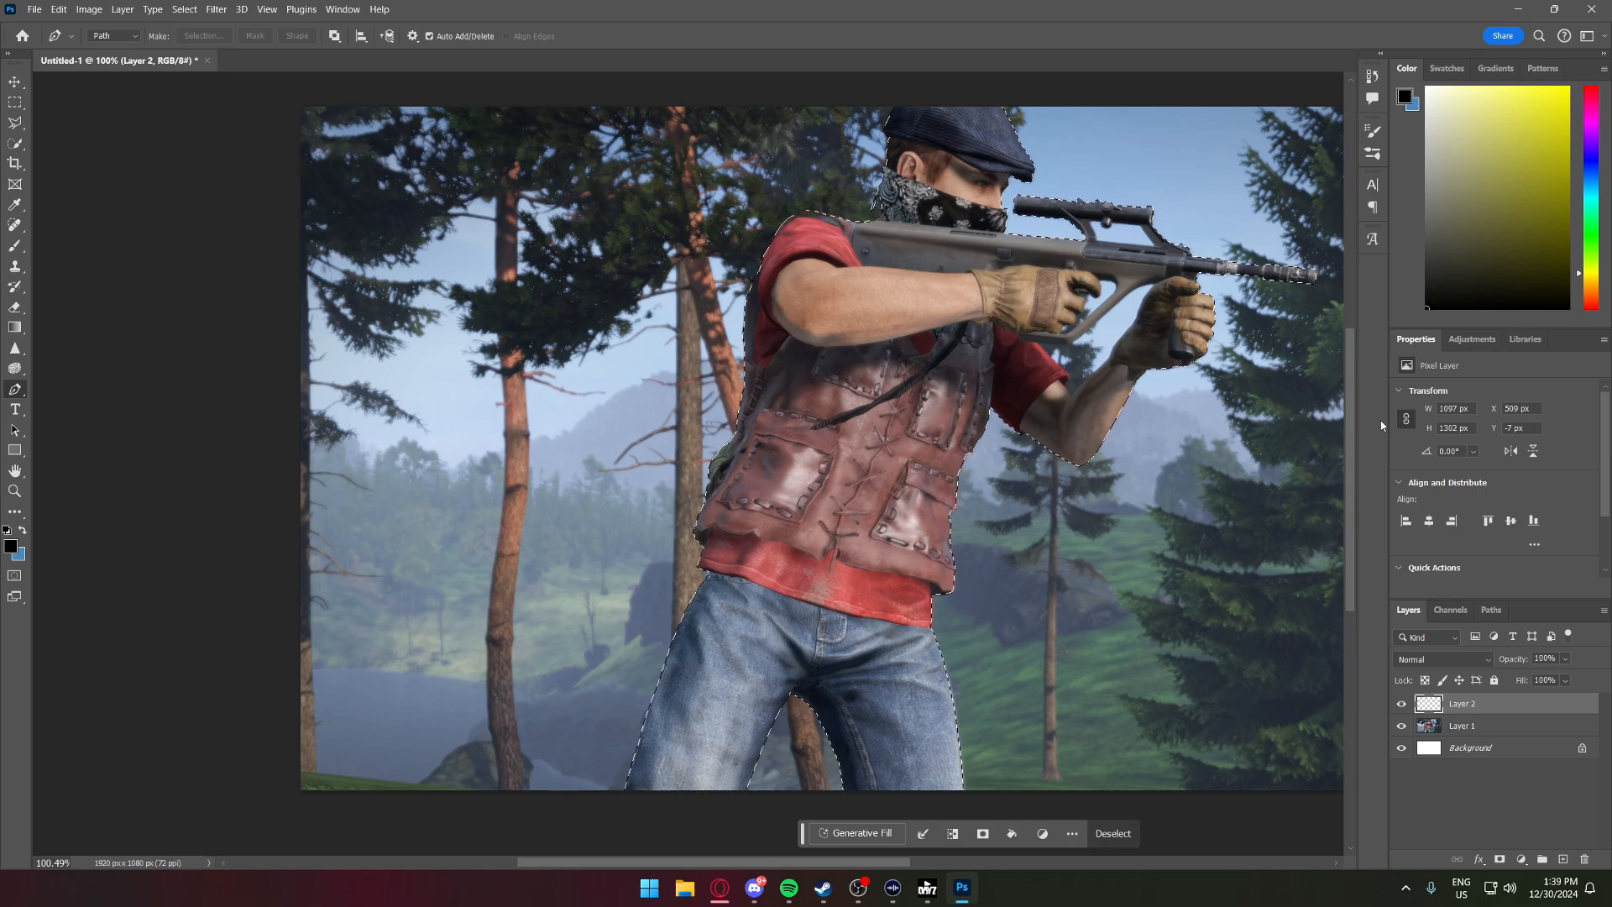
{"action": "key", "text": "ctrl+j"}
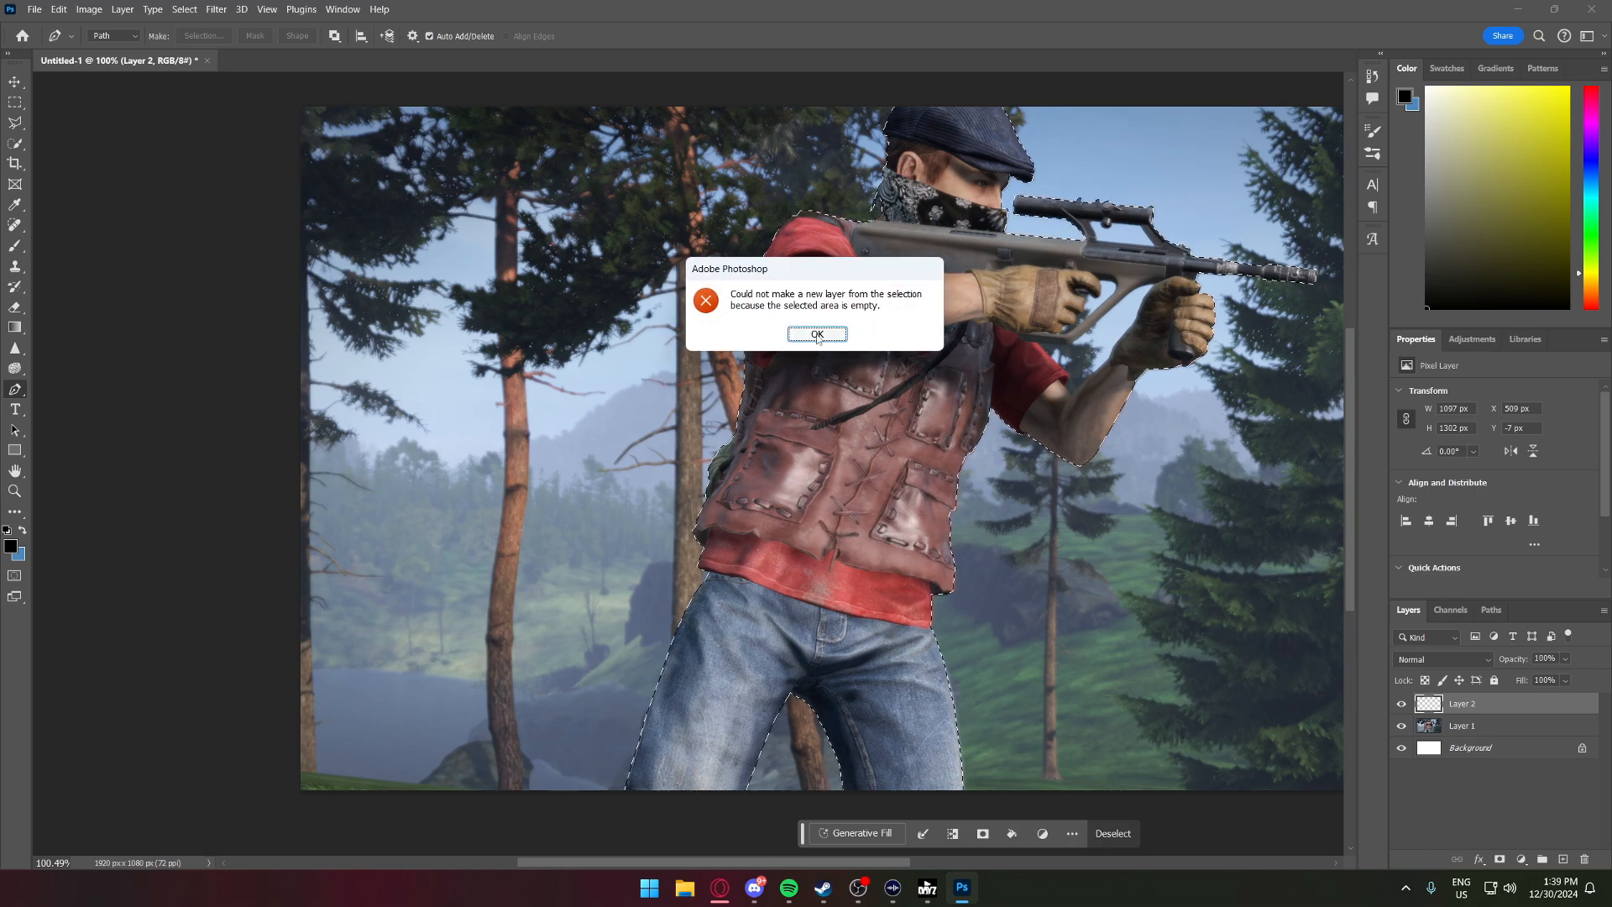
- Copy the selected character from Layer 1 onto its own layer and delete the empty Layer 2
{"action": "left_click", "coordinate": [1490, 734]}
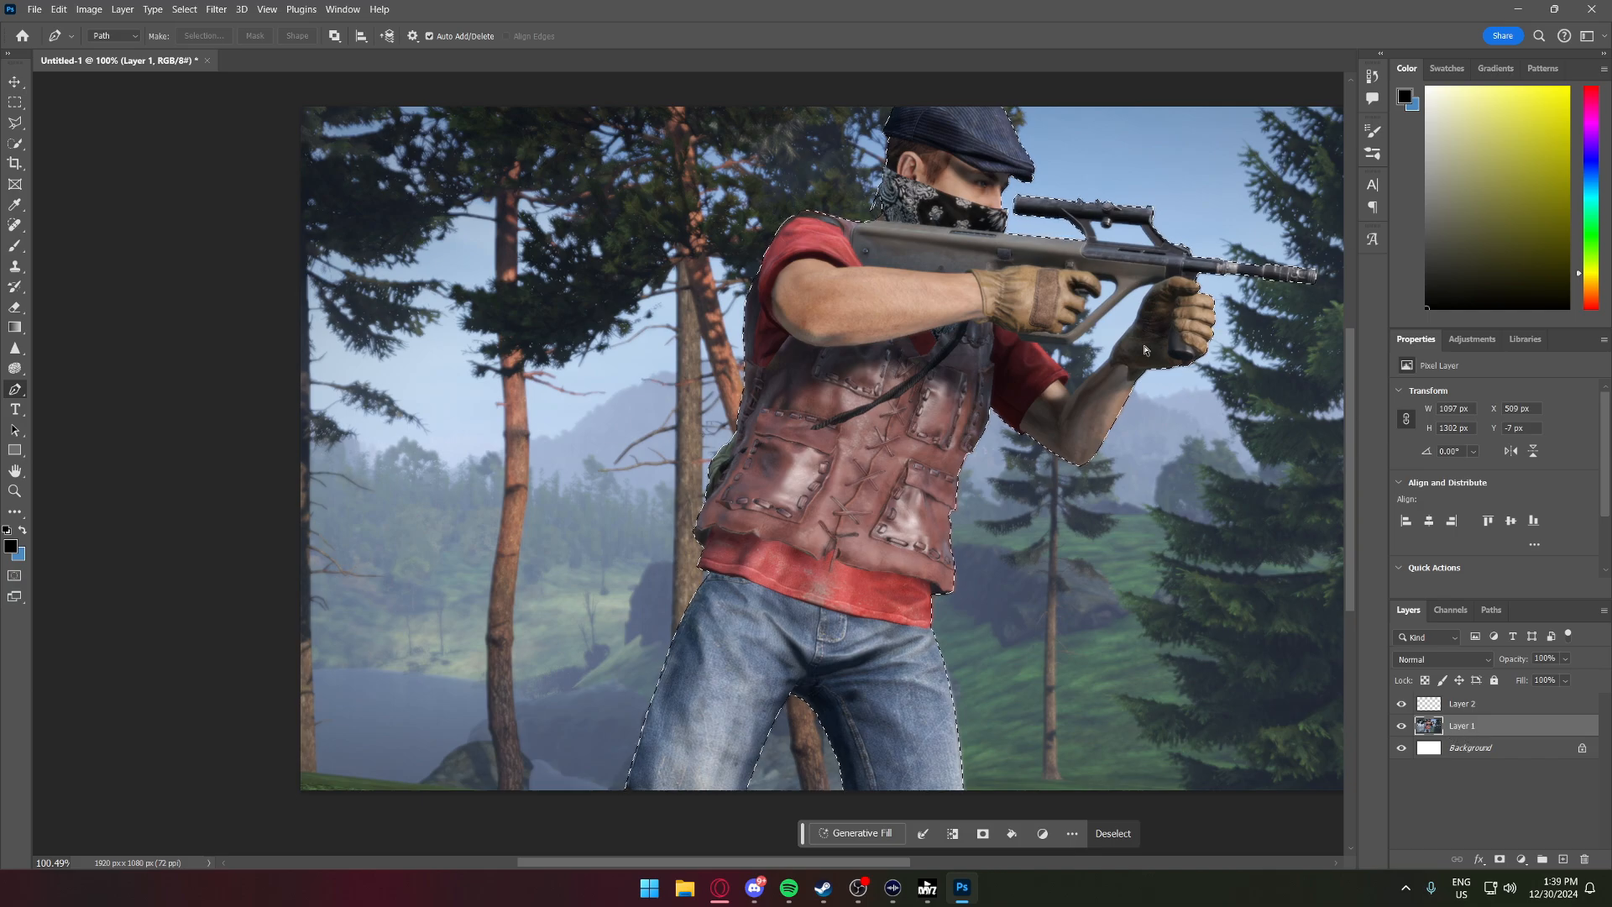
{"action": "key", "text": "ctrl+j"}
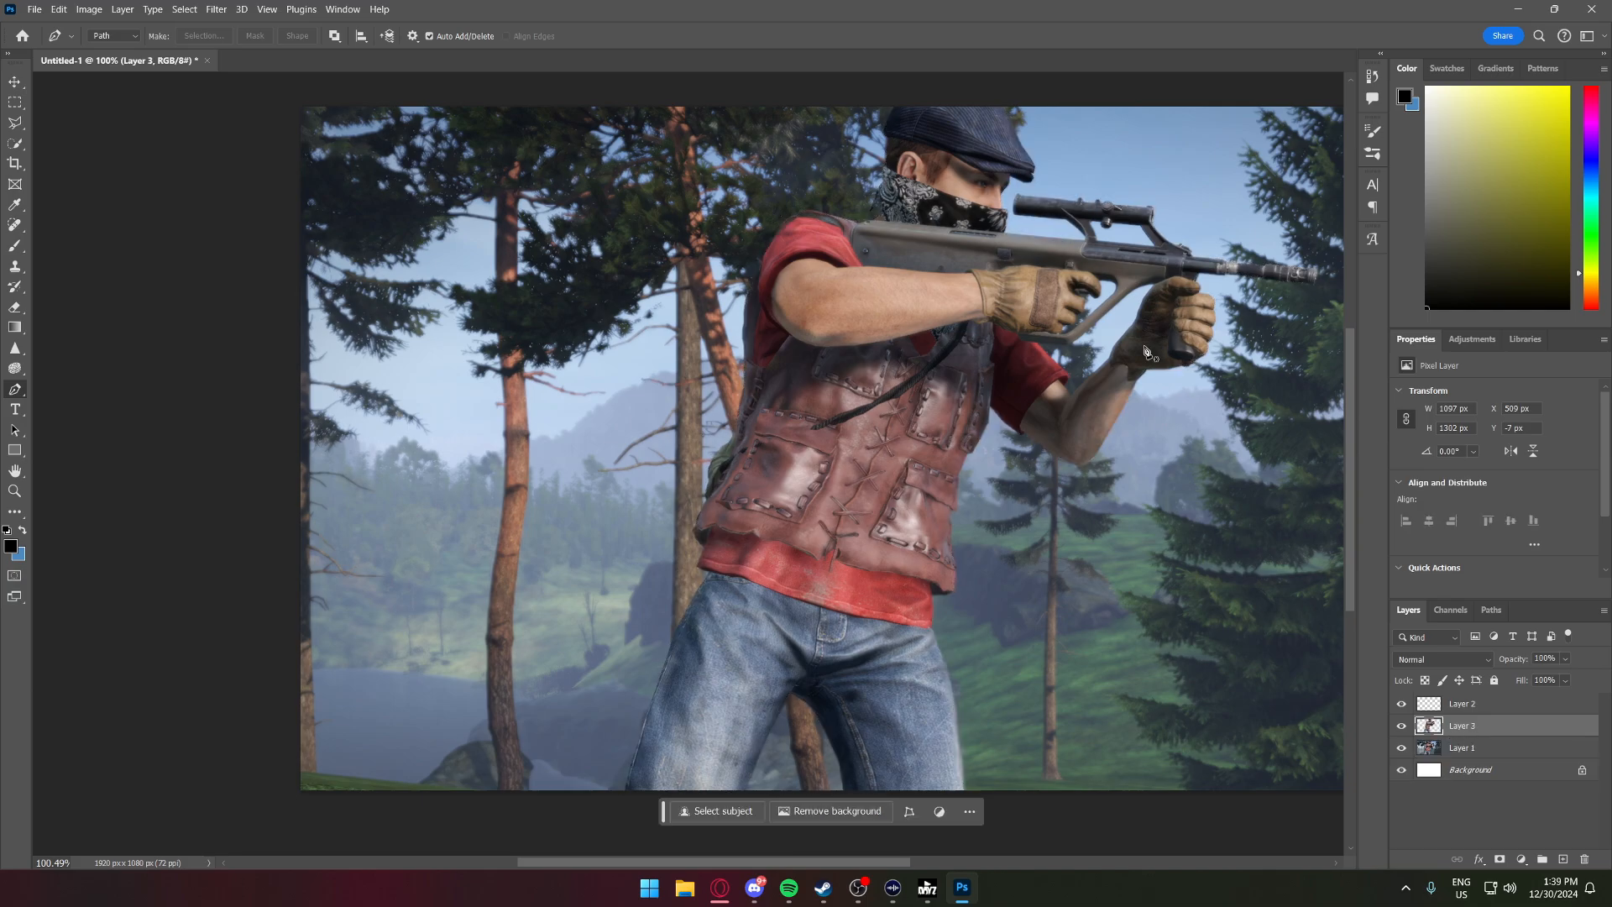
{"action": "left_click", "coordinate": [1494, 706]}
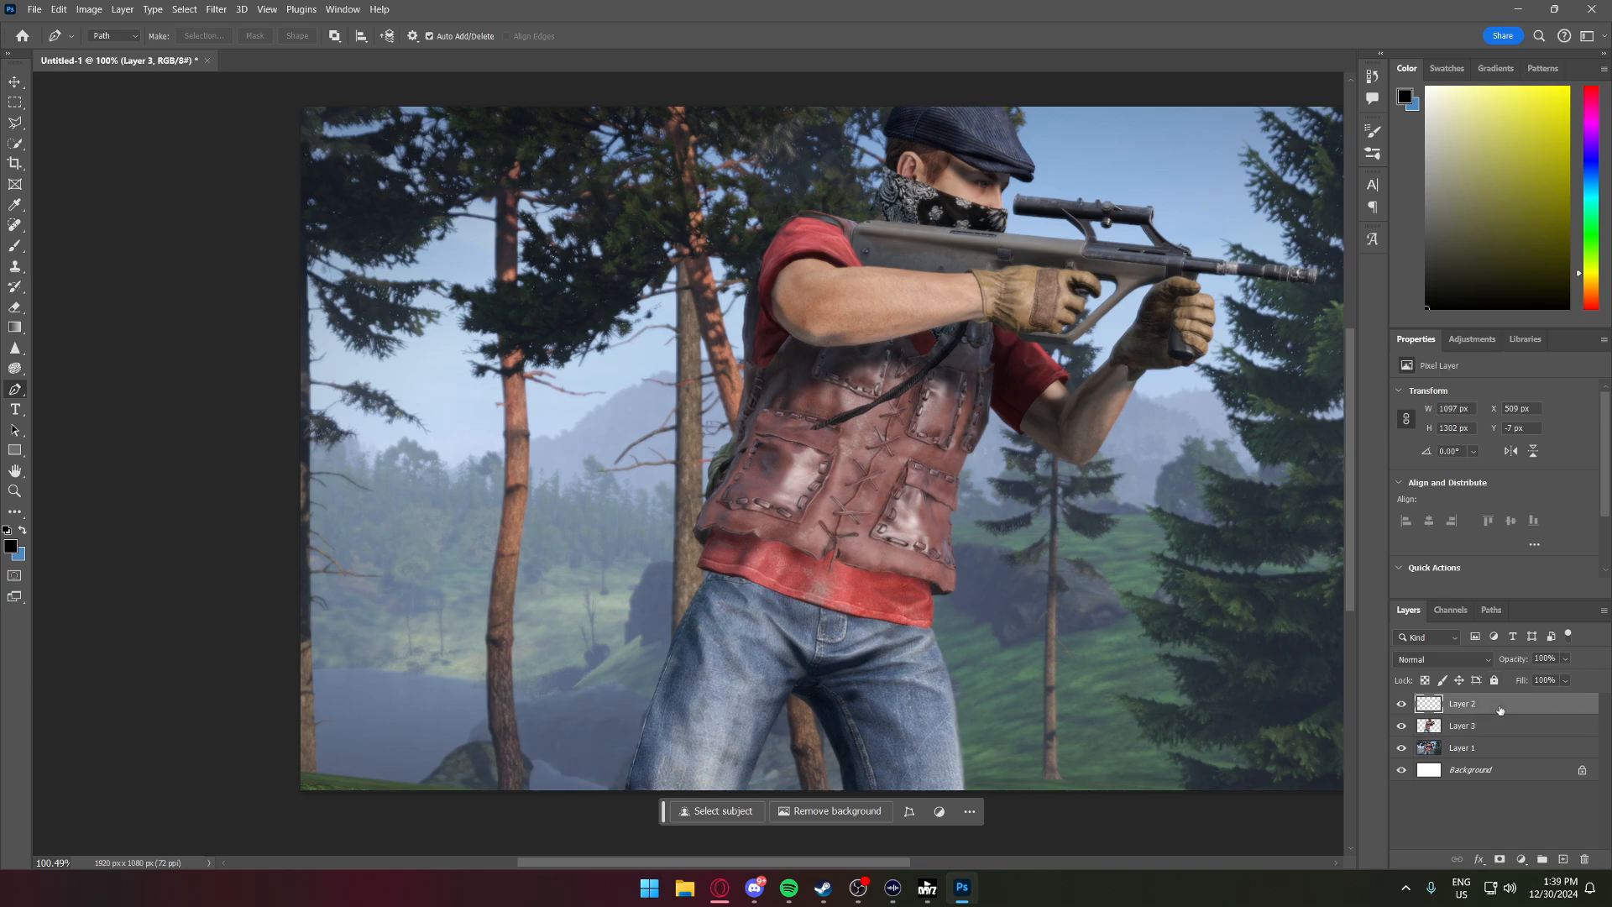
{"action": "left_click", "coordinate": [1585, 860]}
{"action": "left_click", "coordinate": [753, 338]}
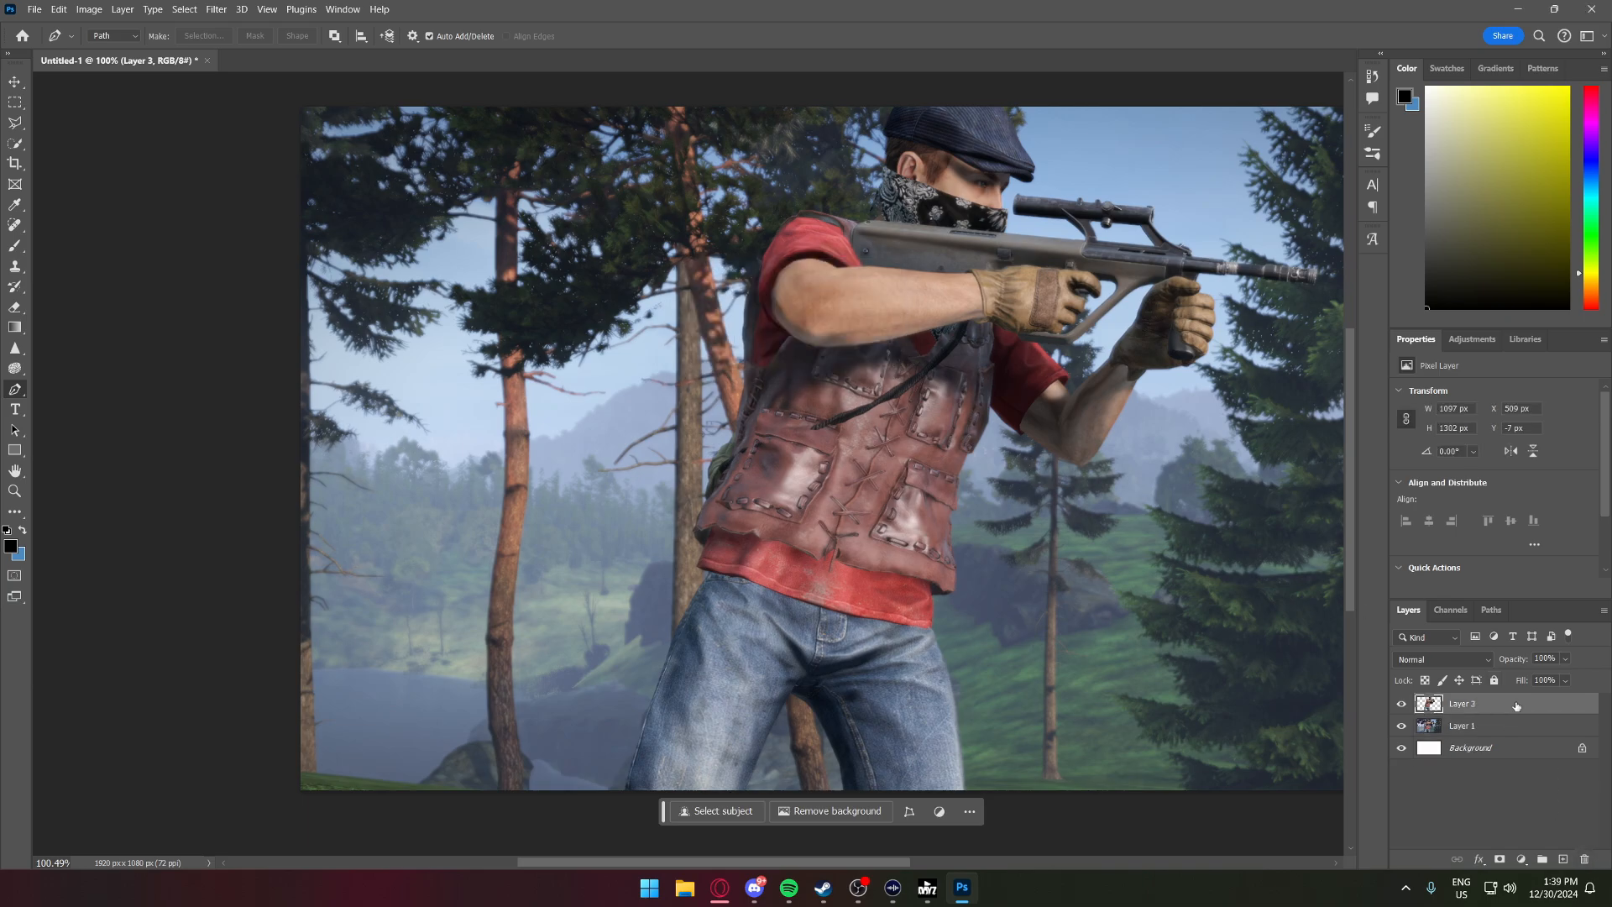
- Toggle Layer 1's visibility to check the character cut-out, leaving Layer 1 hidden
{"action": "left_click", "coordinate": [1401, 727]}
{"action": "left_click", "coordinate": [1401, 727]}
{"action": "left_click", "coordinate": [1402, 729]}
{"action": "left_click", "coordinate": [1401, 727]}
{"action": "left_click", "coordinate": [1401, 729]}
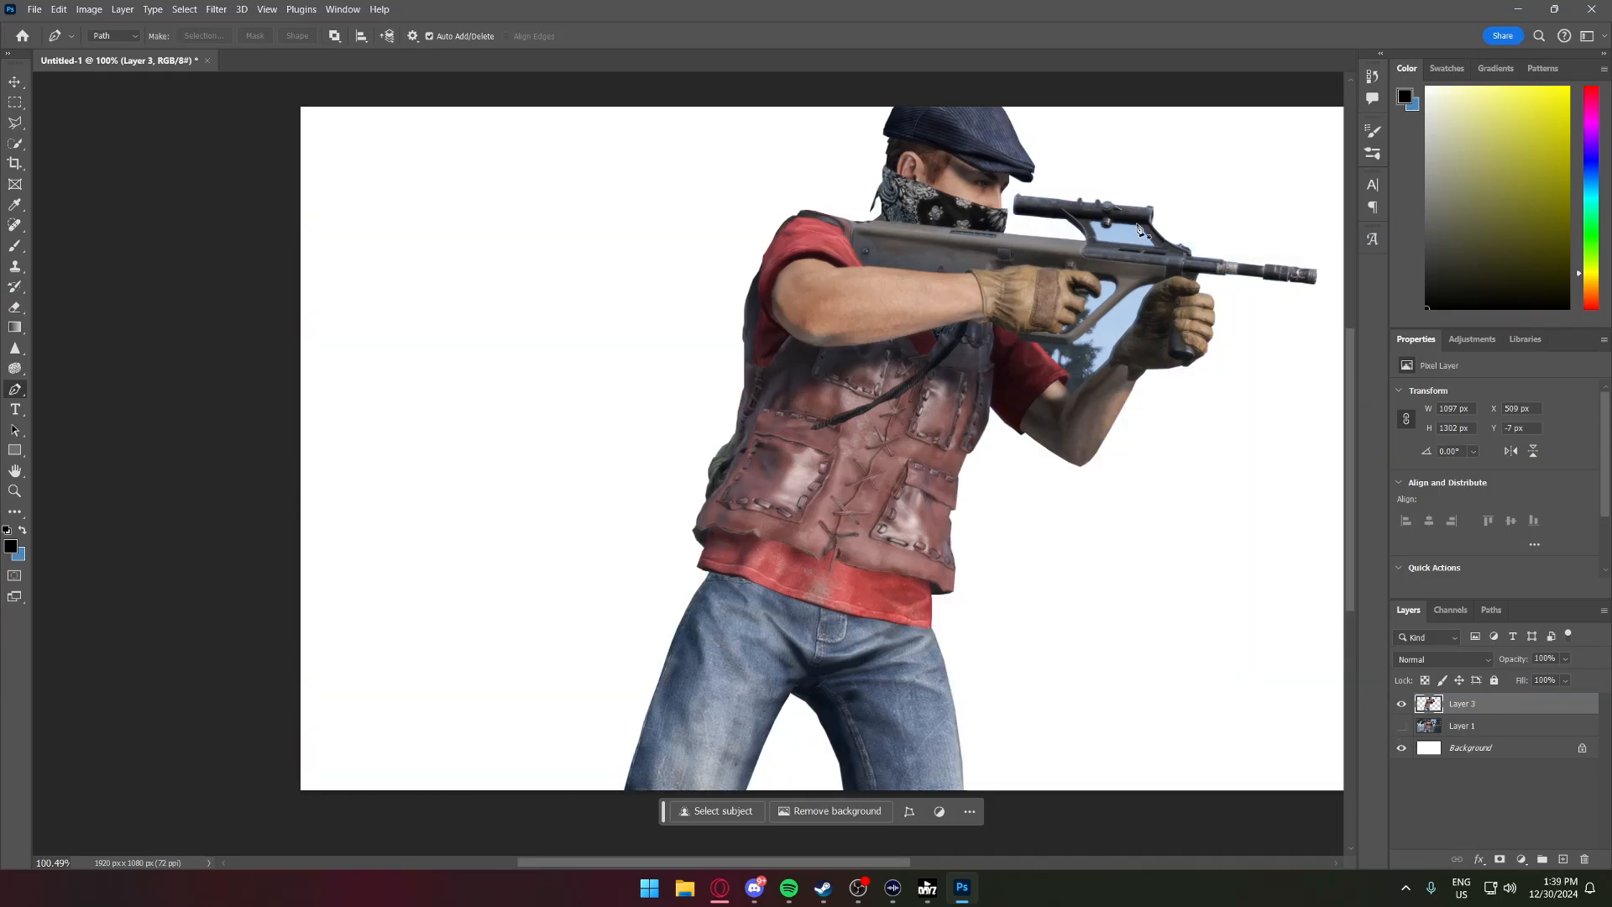
- Trace a closed Pen tool path around the leftover background between the rifle, the red sleeve and the supporting arm
{"action": "scroll", "coordinate": [1133, 265], "scroll_direction": "up", "scroll_amount": 3}
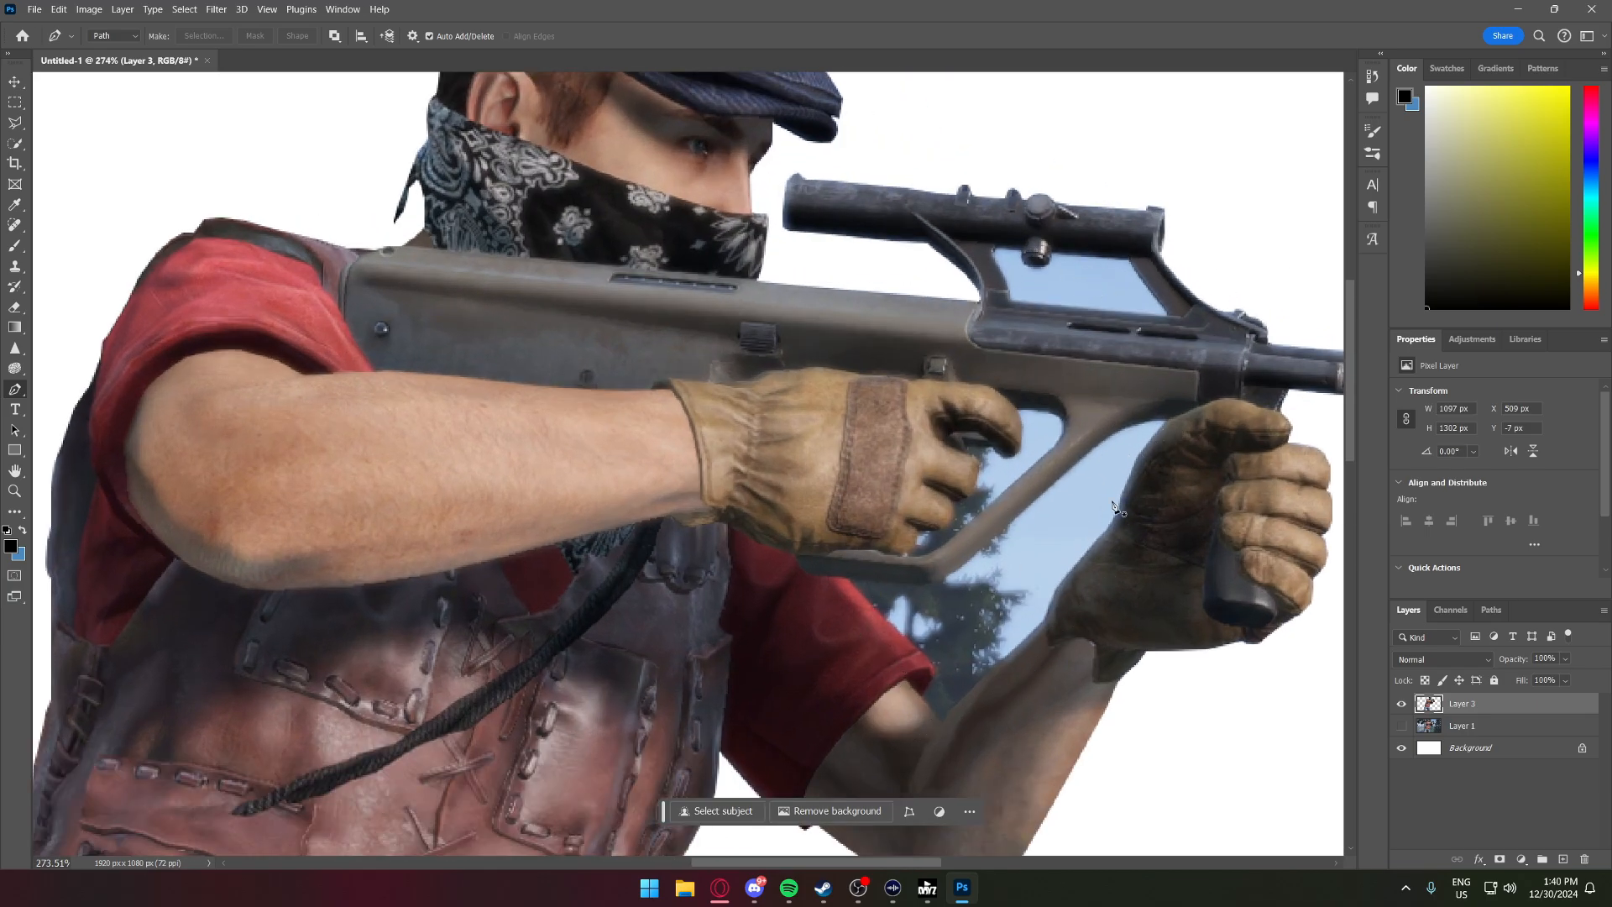
{"action": "scroll", "coordinate": [1143, 424], "scroll_direction": "down", "scroll_amount": 2}
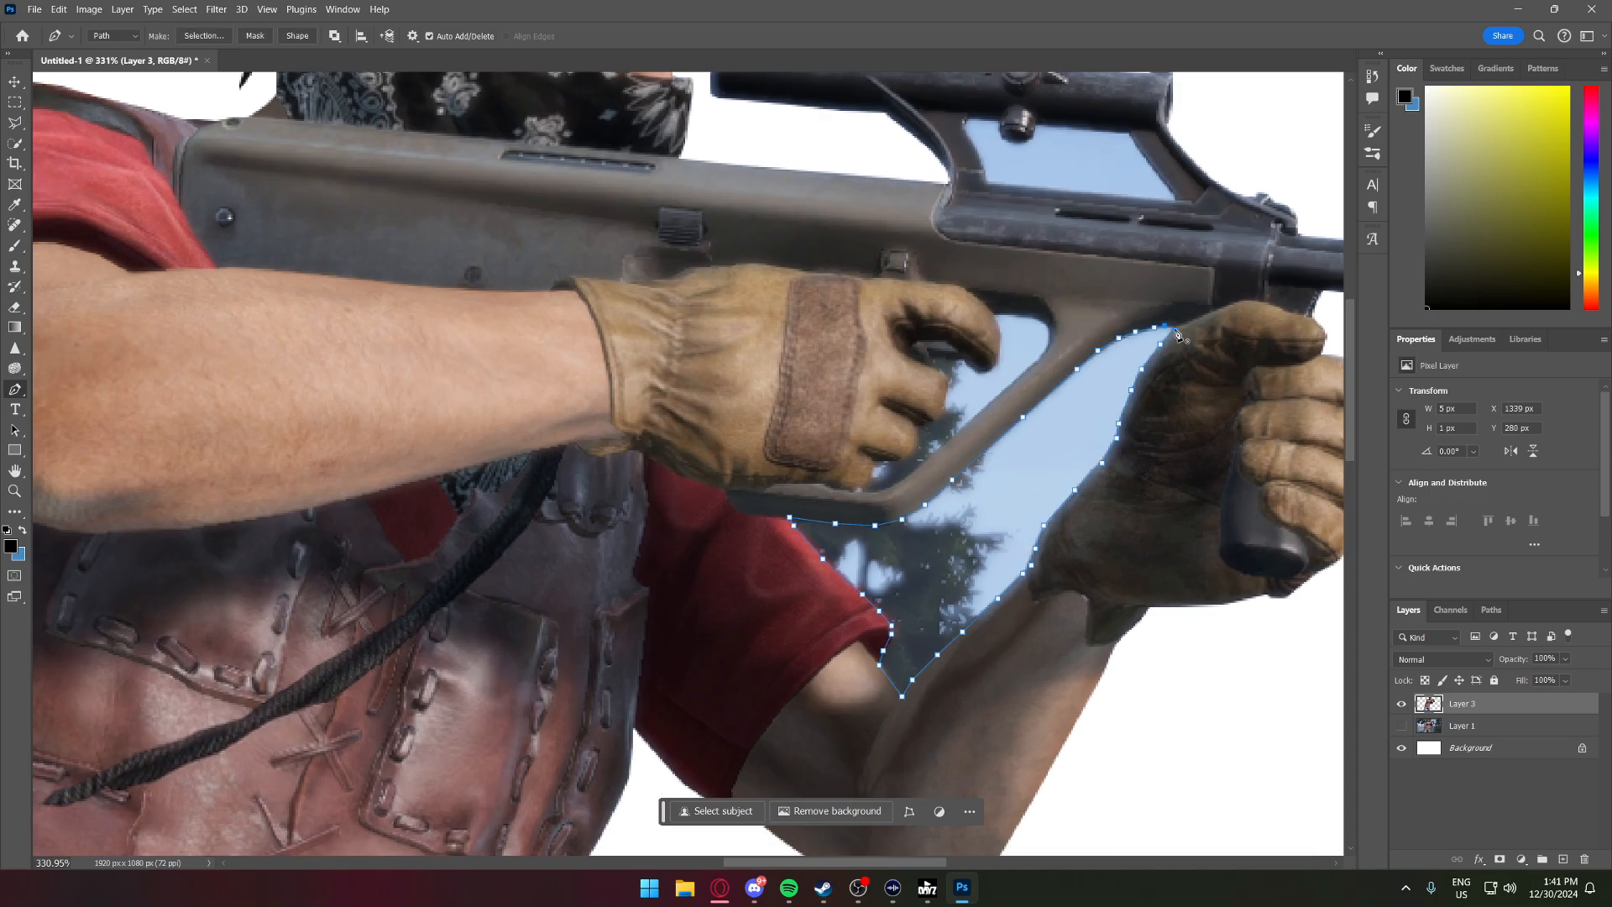
{"action": "left_click", "coordinate": [1178, 336]}
- Make a selection with a 0.1-pixel feather from the closed path and delete the background inside it from Layer 3
{"action": "scroll", "coordinate": [1167, 361], "scroll_direction": "down", "scroll_amount": 1}
{"action": "right_click", "coordinate": [1091, 411]}
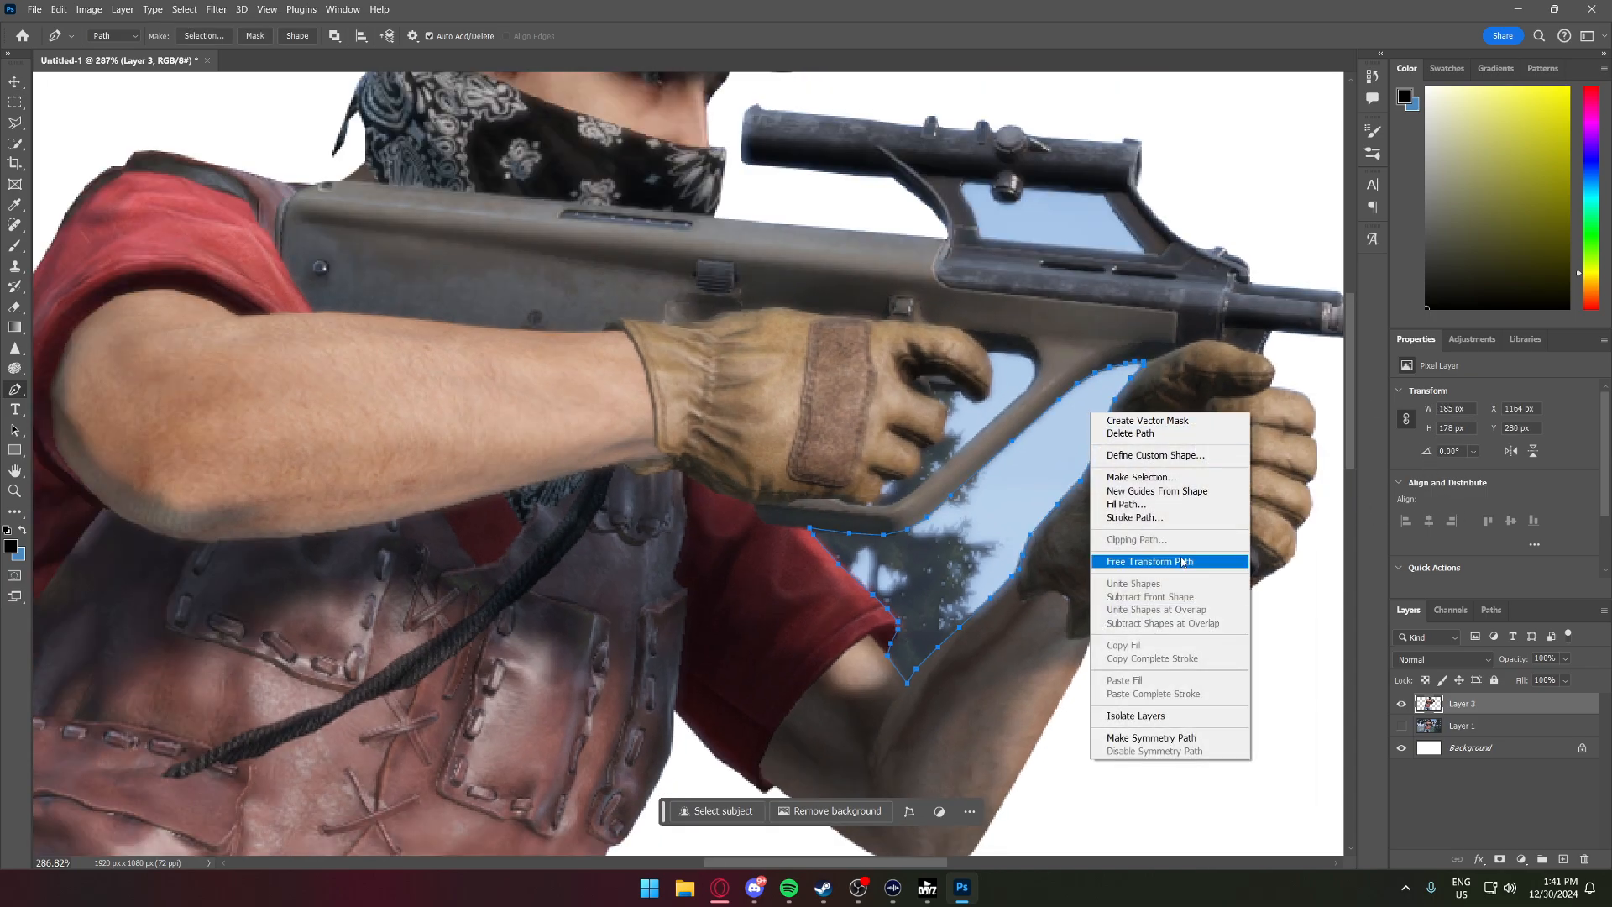
{"action": "left_click", "coordinate": [1190, 477]}
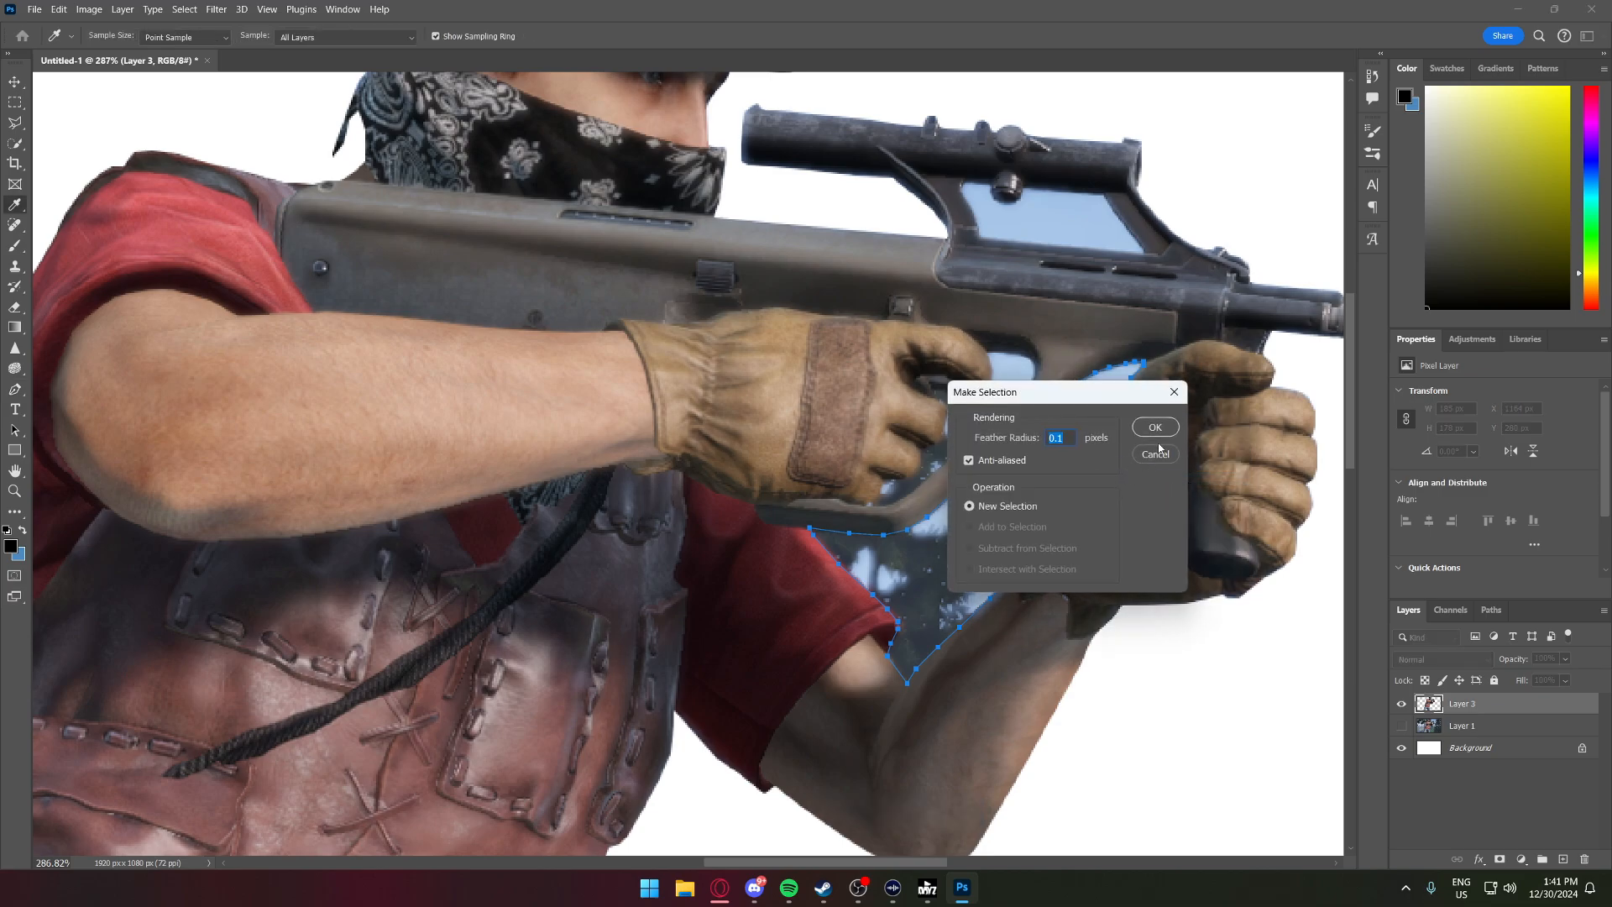
{"action": "left_click", "coordinate": [1155, 428]}
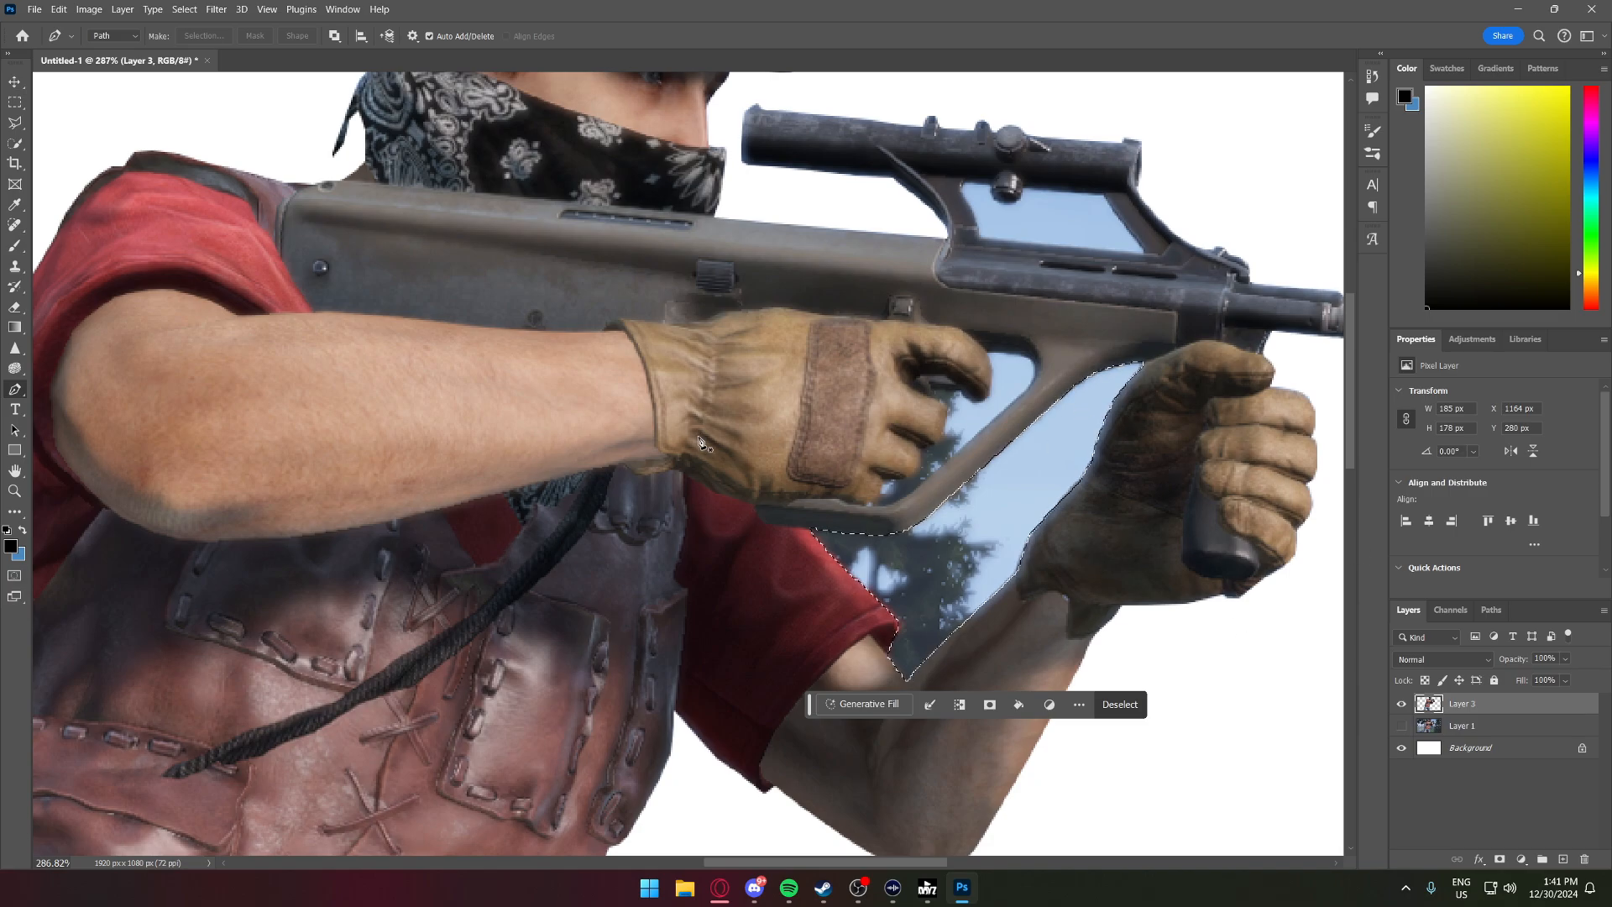
{"action": "key", "text": "Delete"}
- Check the cleared gap between the rifle and the supporting arm, and deselect it
{"action": "scroll", "coordinate": [929, 354], "scroll_direction": "up", "scroll_amount": 3}
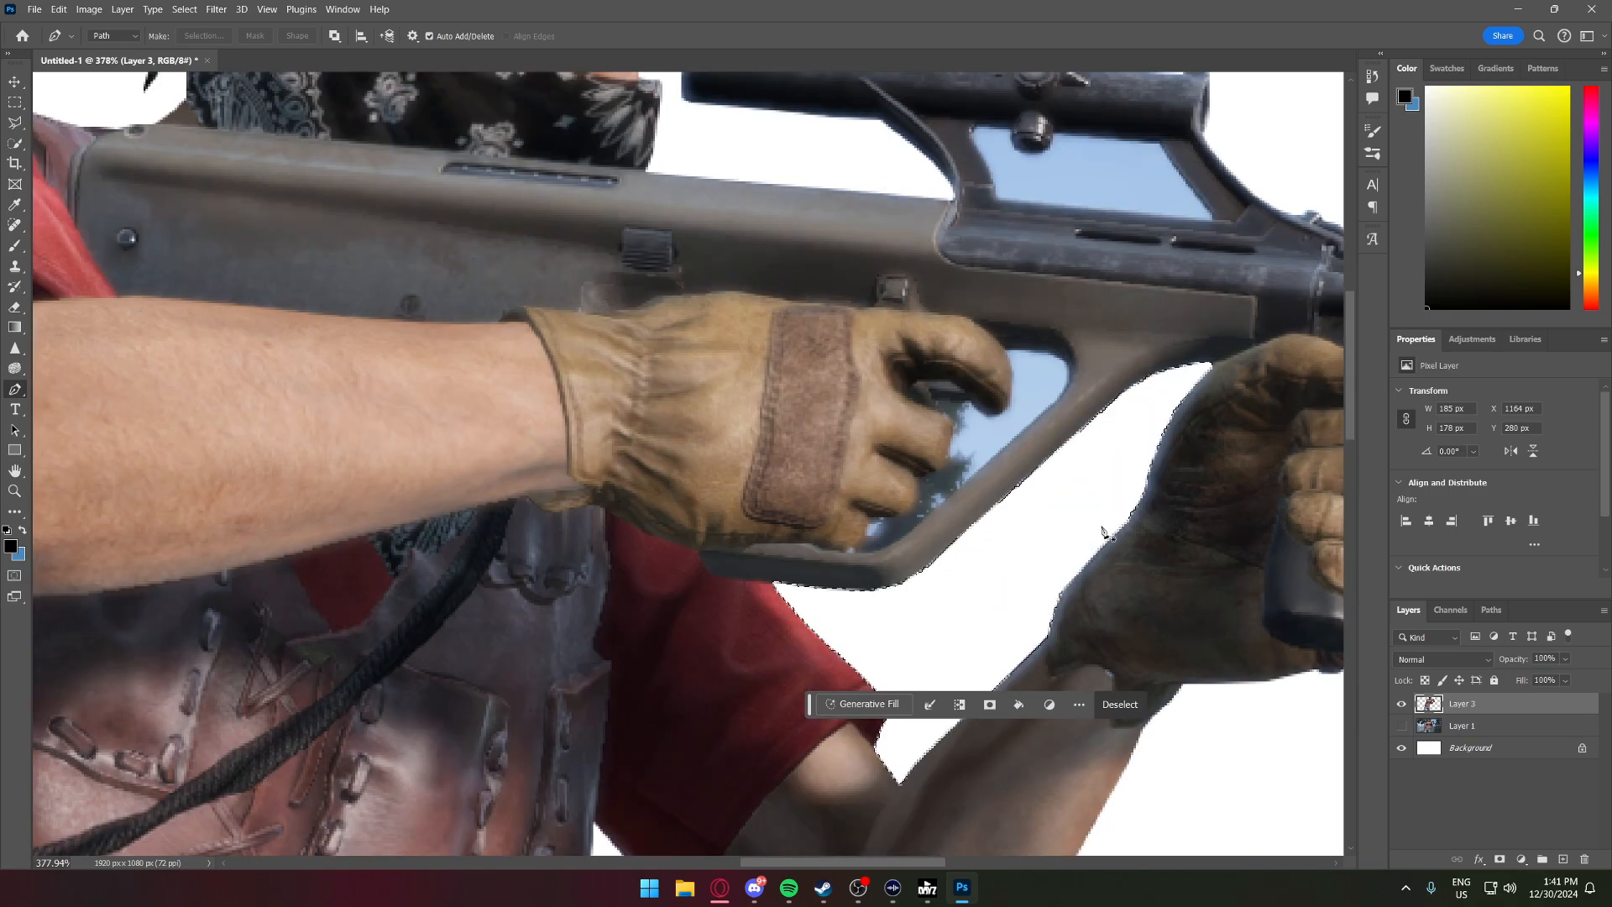
{"action": "scroll", "coordinate": [1102, 532], "scroll_direction": "up", "scroll_amount": 2}
{"action": "scroll", "coordinate": [1085, 317], "scroll_direction": "down", "scroll_amount": 4}
{"action": "scroll", "coordinate": [1085, 317], "scroll_direction": "down", "scroll_amount": 5}
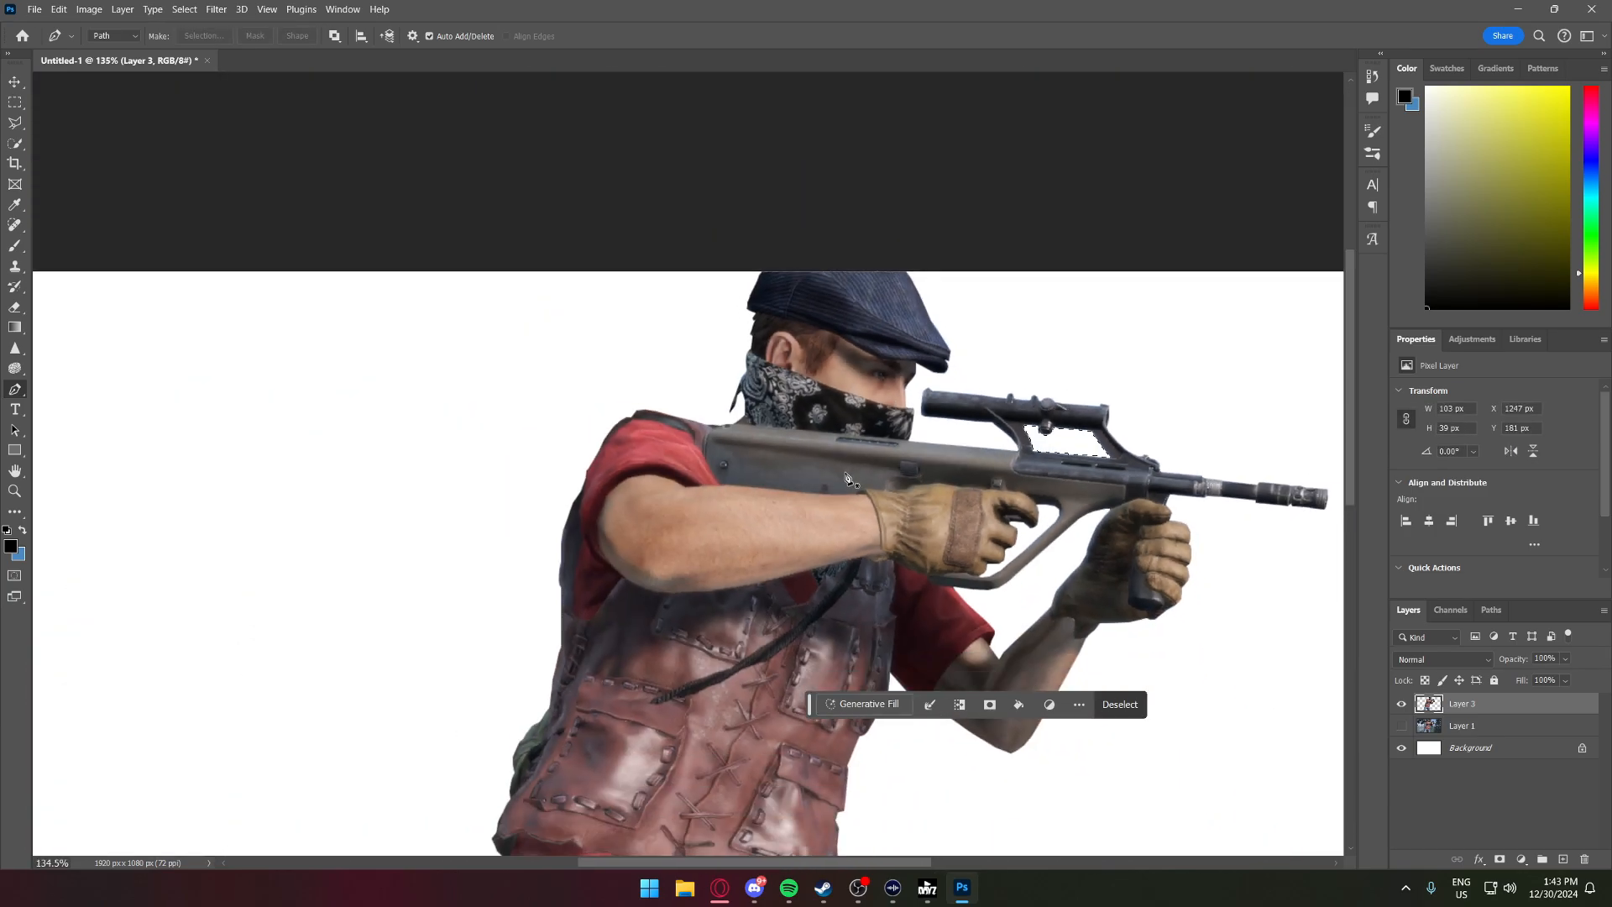
{"action": "scroll", "coordinate": [847, 478], "scroll_direction": "down", "scroll_amount": 3}
{"action": "scroll", "coordinate": [1126, 547], "scroll_direction": "up", "scroll_amount": 3}
{"action": "key", "text": "w"}
{"action": "key", "text": "ctrl+d"}
- Make Layer 1 visible again and add a blank layer directly above it, beneath the character cut-out
{"action": "scroll", "coordinate": [781, 445], "scroll_direction": "down", "scroll_amount": 3}
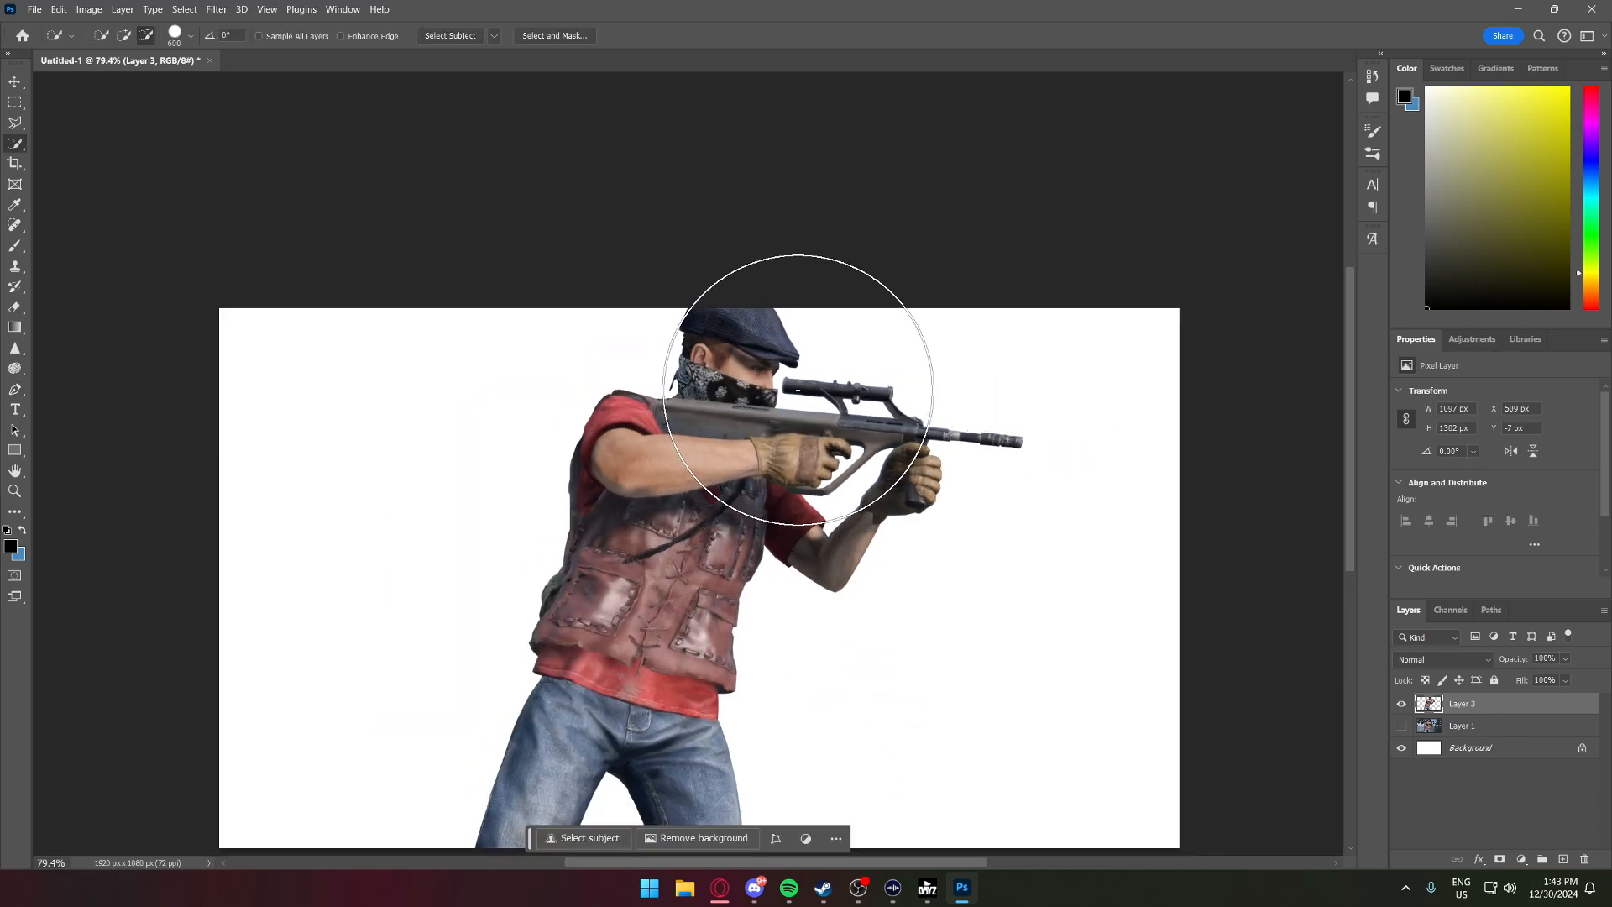
{"action": "scroll", "coordinate": [798, 390], "scroll_direction": "down", "scroll_amount": 3}
{"action": "scroll", "coordinate": [855, 421], "scroll_direction": "up", "scroll_amount": 2}
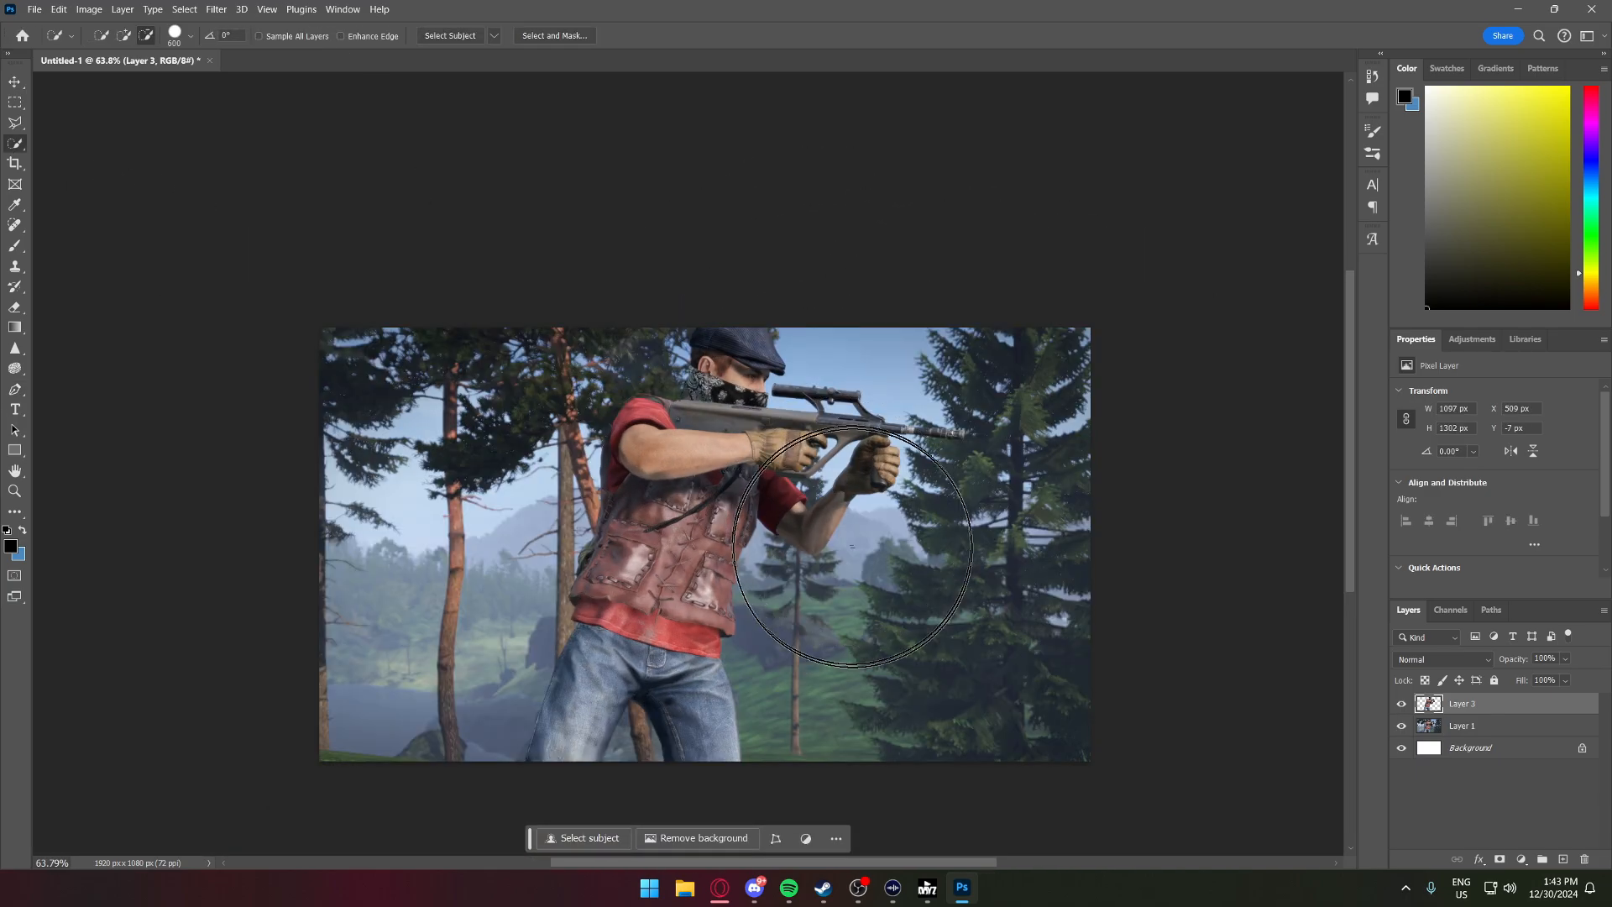
{"action": "left_click", "coordinate": [1491, 726]}
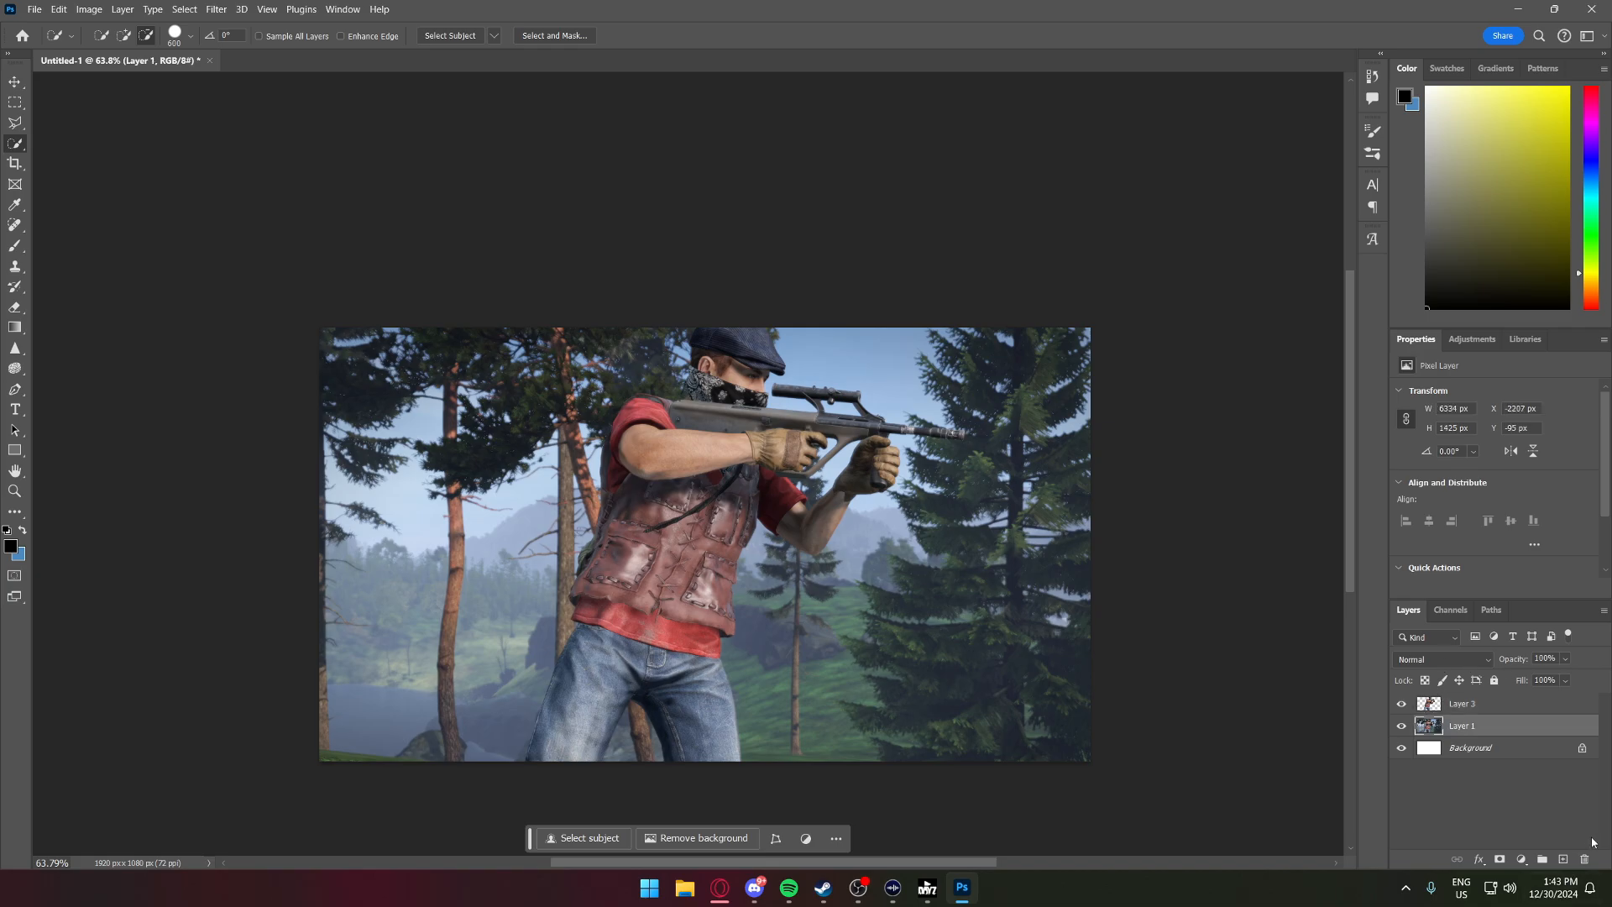
{"action": "left_click", "coordinate": [1564, 860]}
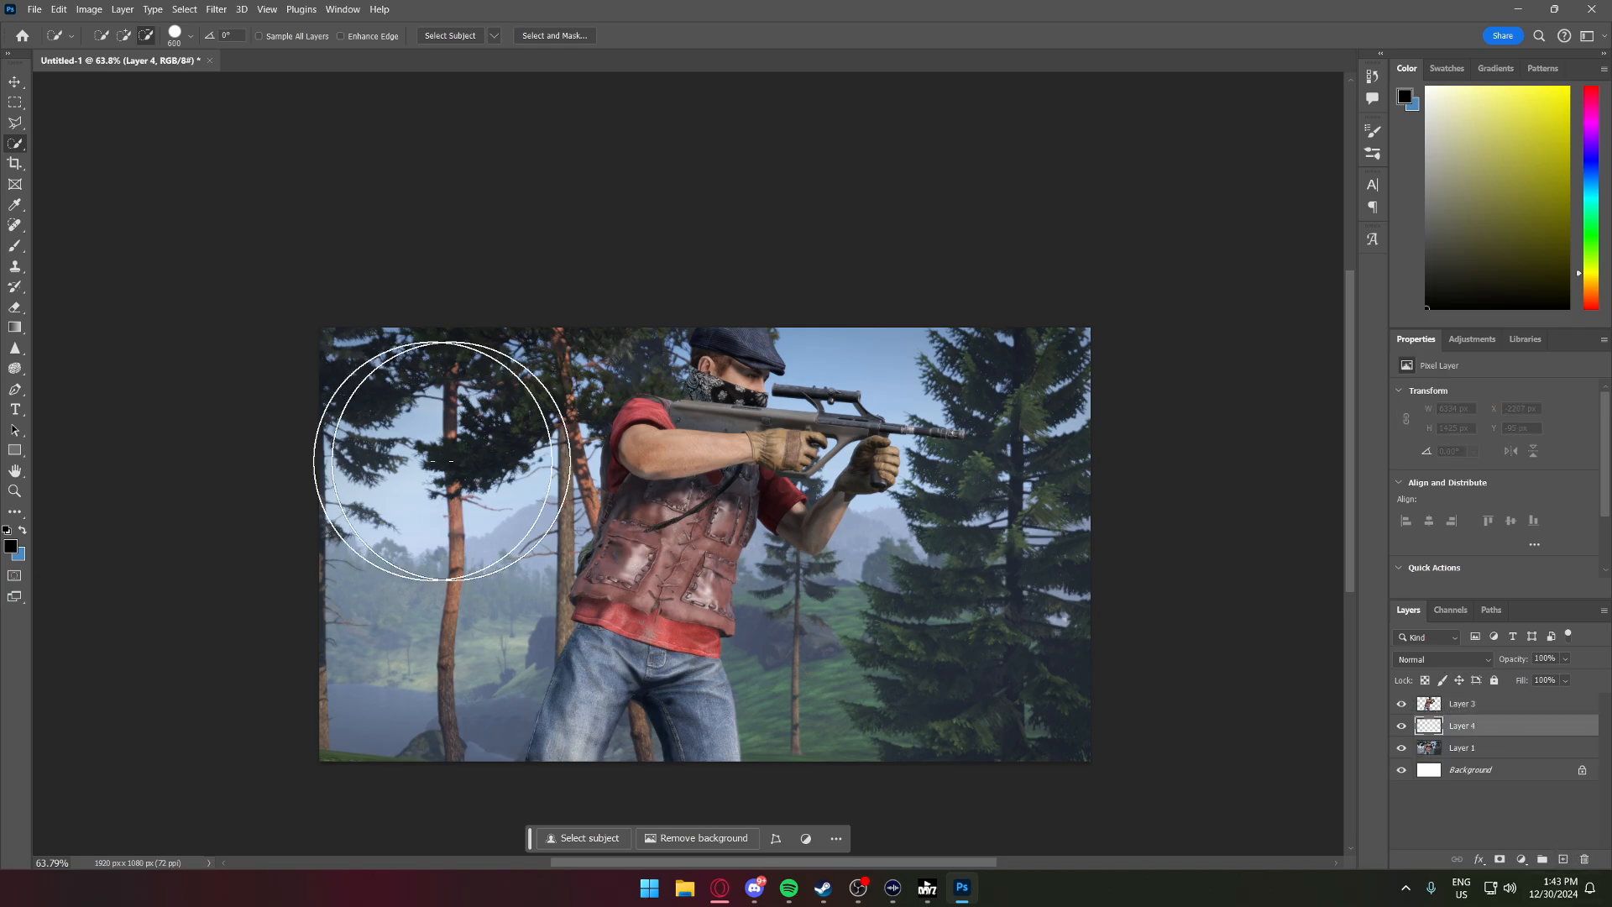
{"action": "key", "text": "i"}
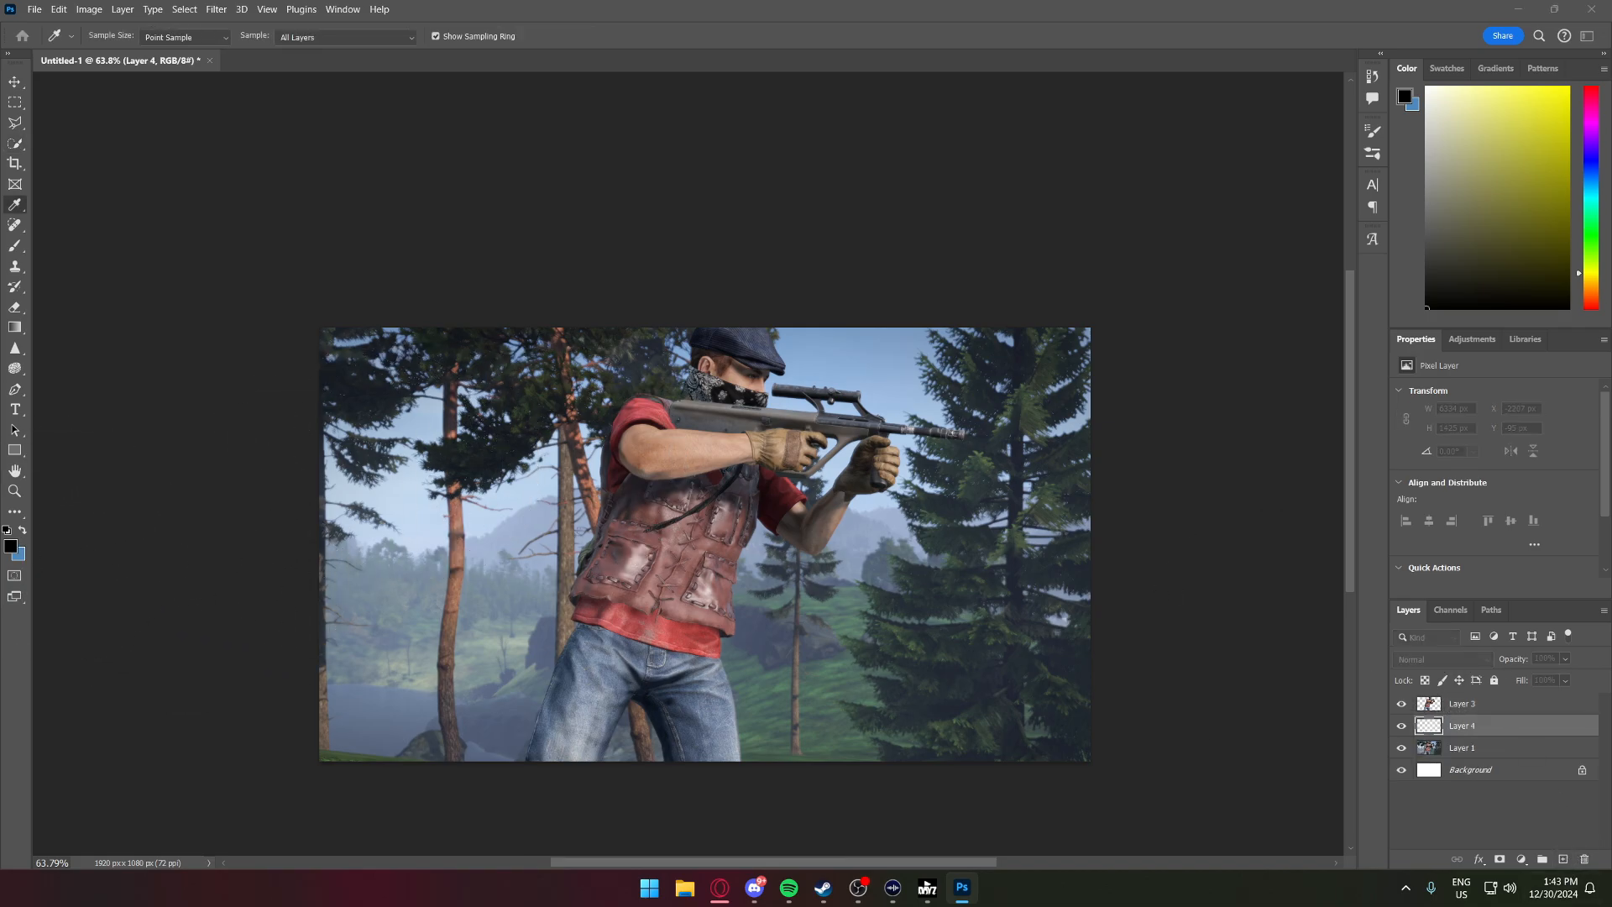
{"action": "left_click", "coordinate": [10, 547]}
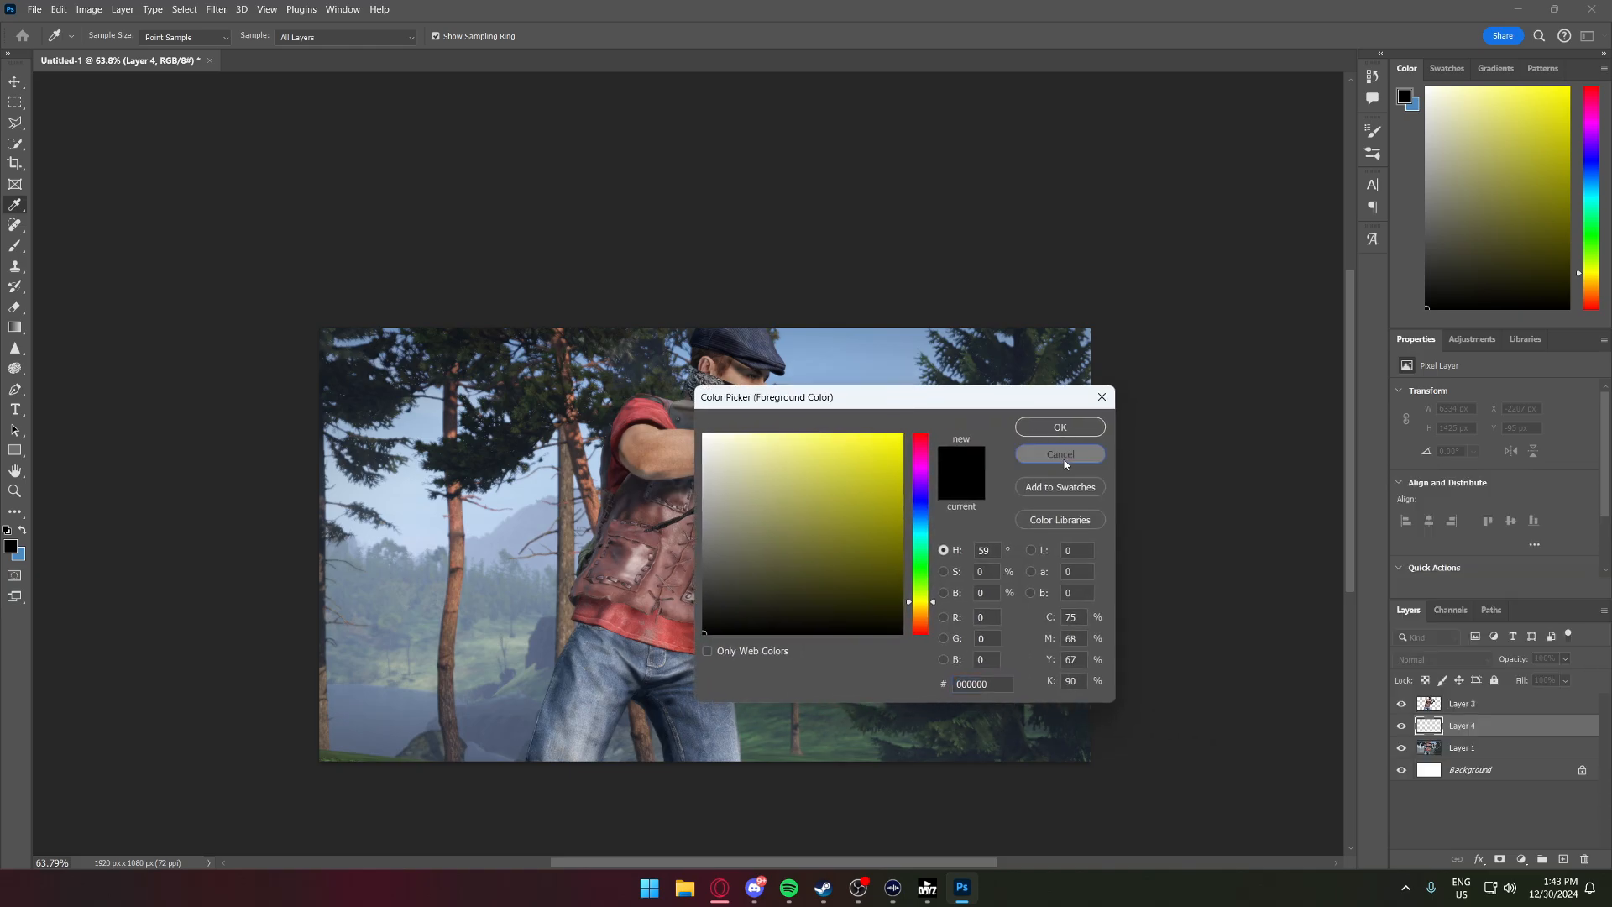
{"action": "left_click", "coordinate": [1055, 457]}
{"action": "key", "text": "w"}
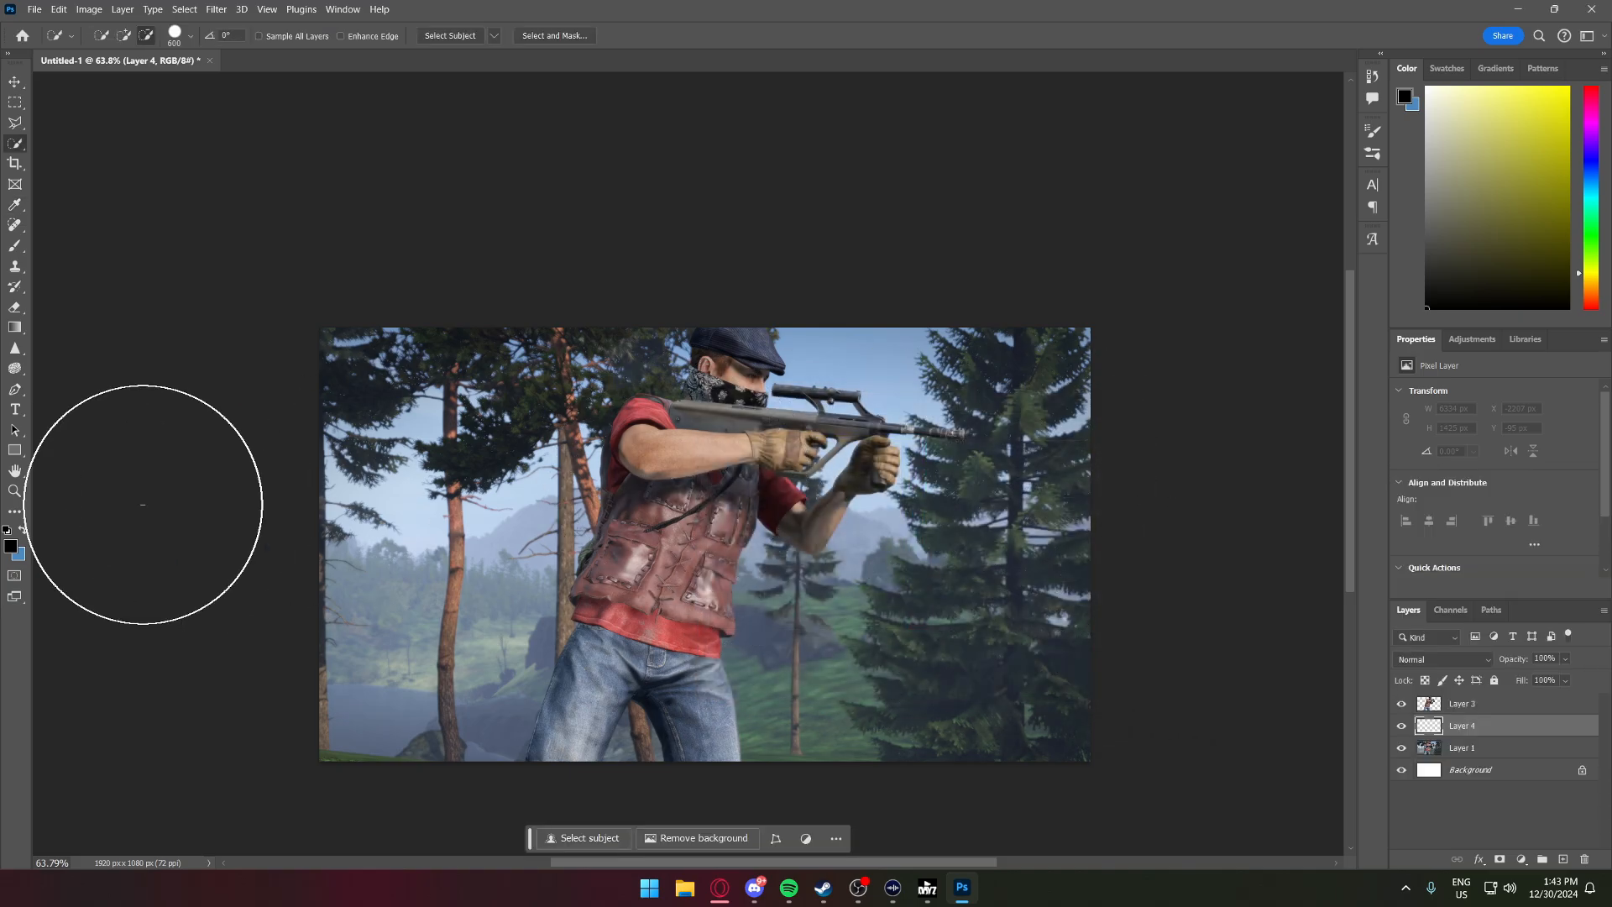
- Set the foreground color to white, ffffff
{"action": "left_click", "coordinate": [11, 546]}
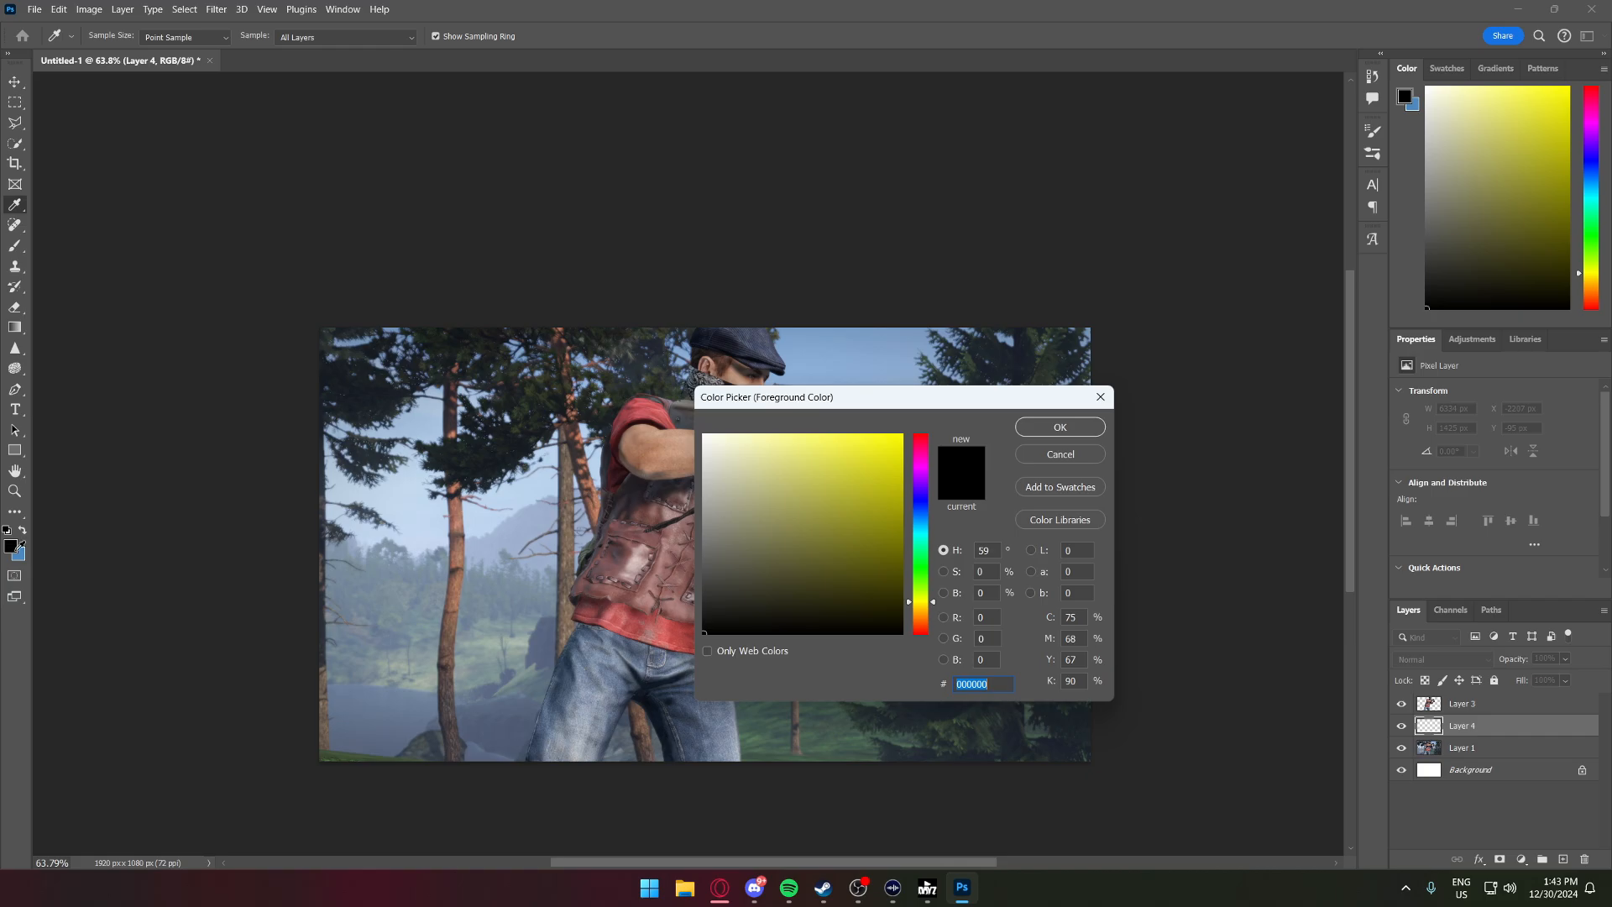
{"action": "type", "text": "ffffff"}
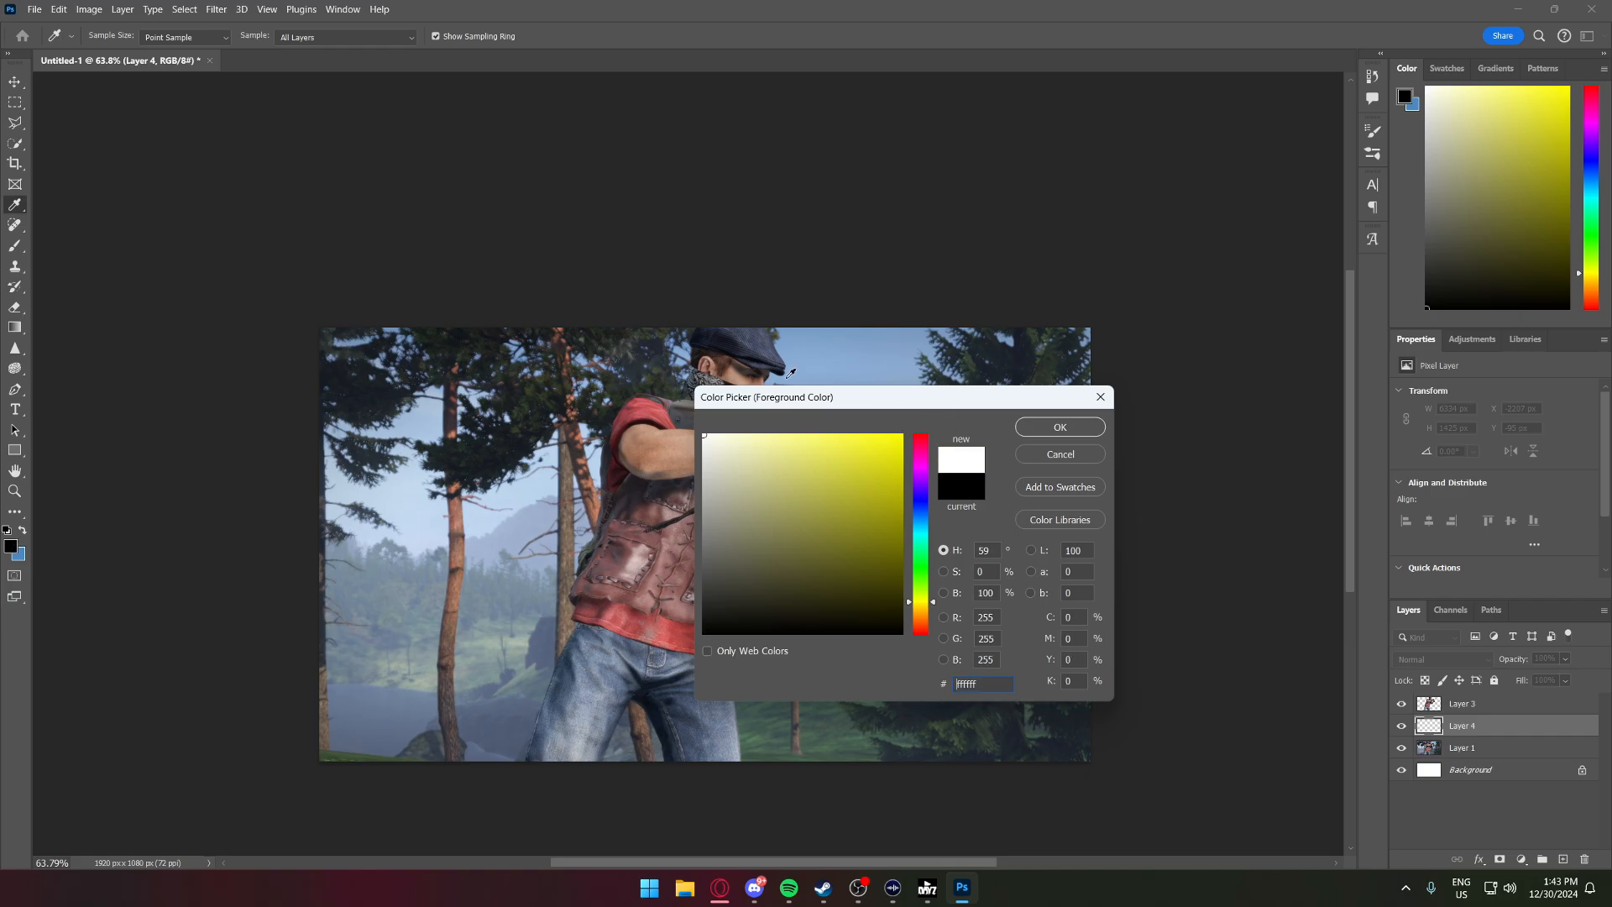
{"action": "left_click", "coordinate": [1060, 428]}
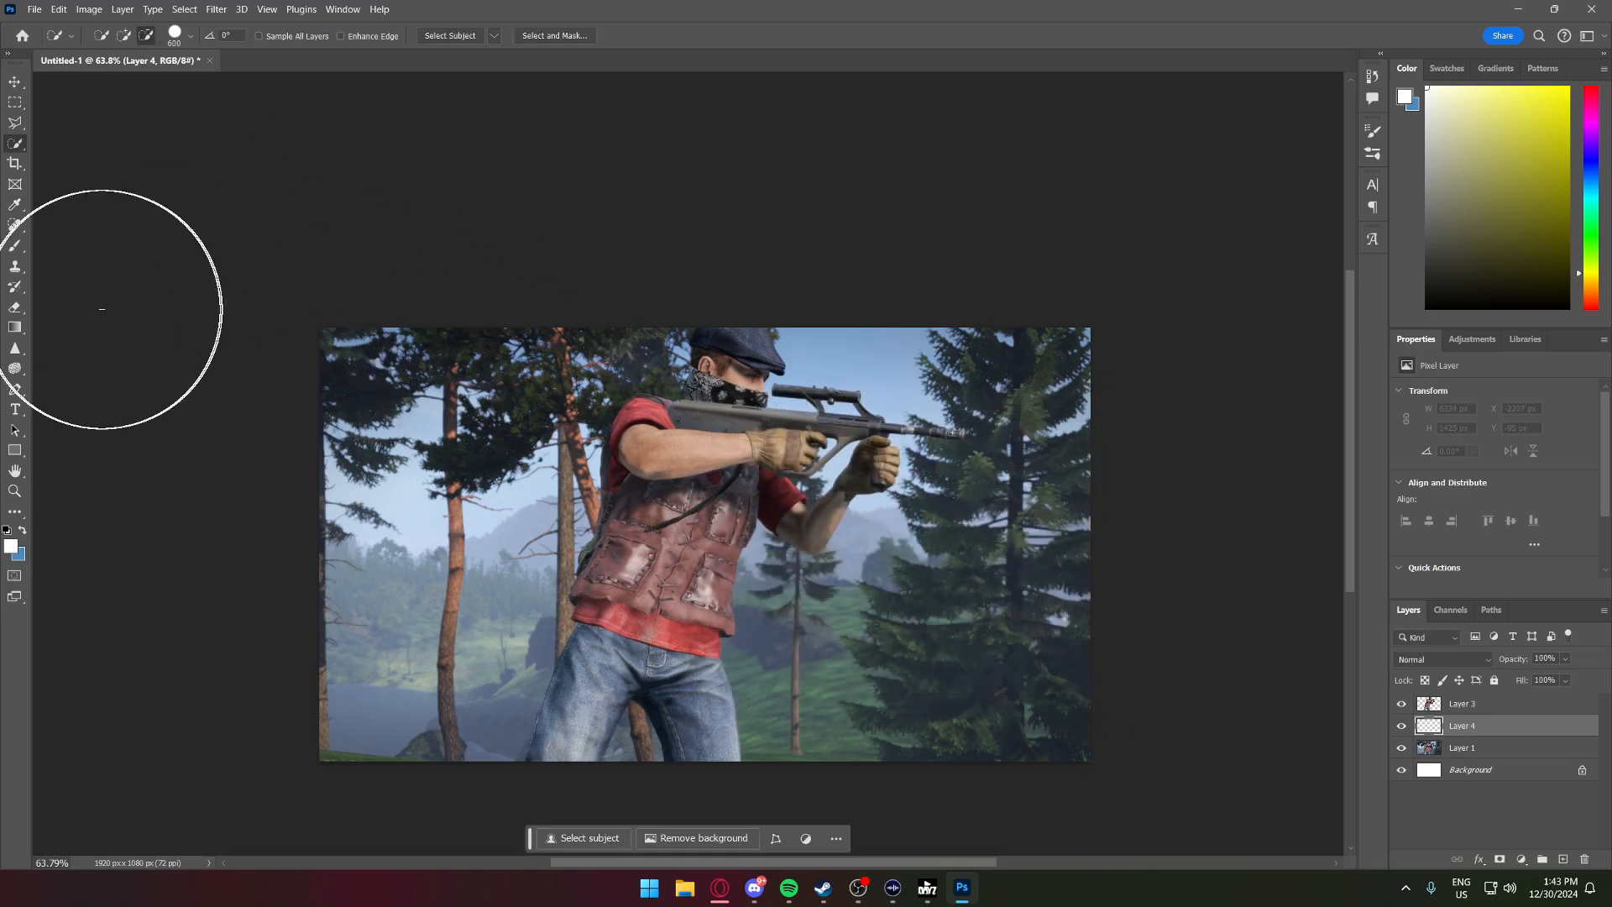
- Switch to the Brush tool and, after trying smaller and larger sizes, set the soft brush to 1000 pixels
{"action": "left_click", "coordinate": [14, 245]}
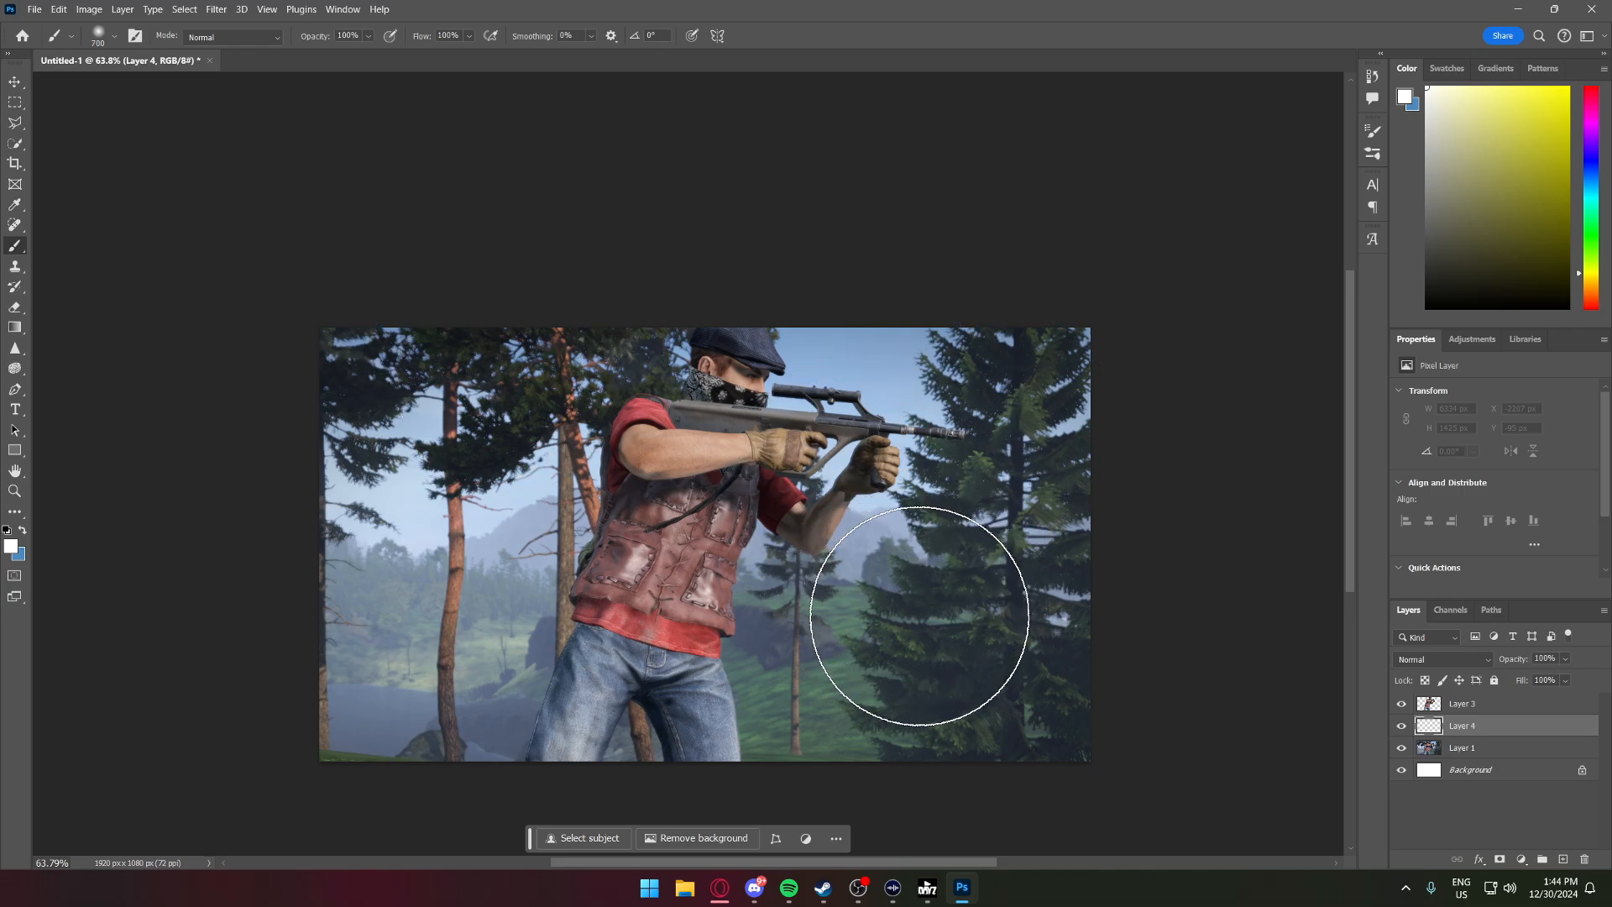
{"action": "key", "text": "bracketleft"}
{"action": "key", "text": "bracketleft"}
{"action": "key", "text": "bracketleft"}
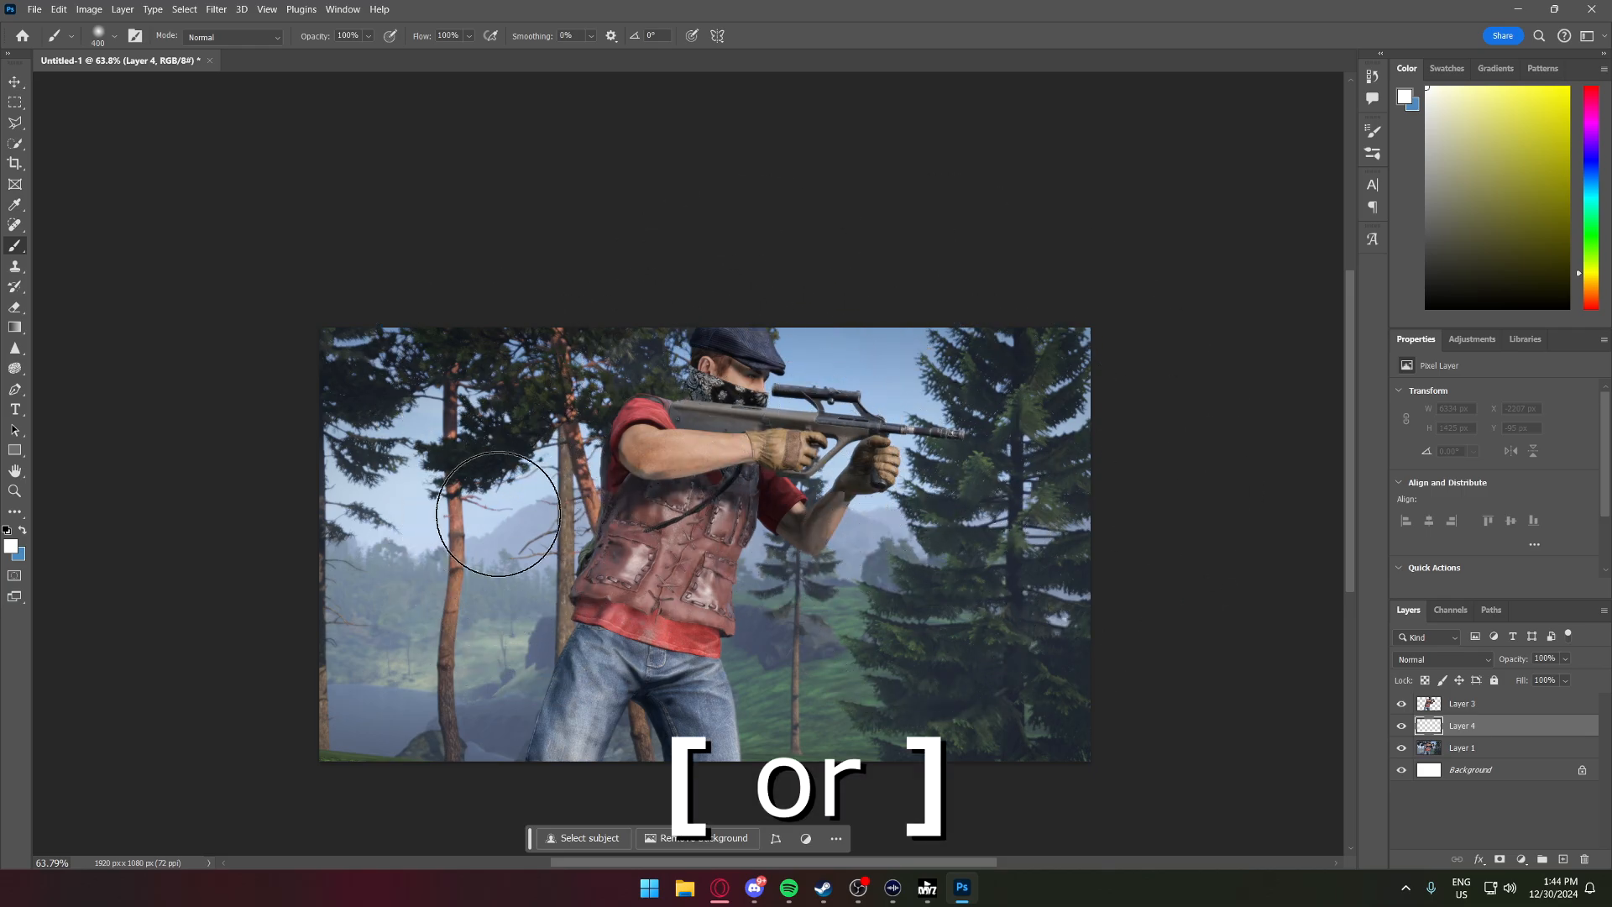
{"action": "key", "text": "bracketright"}
{"action": "key", "text": "bracketright"}
{"action": "key", "text": "bracketright"}
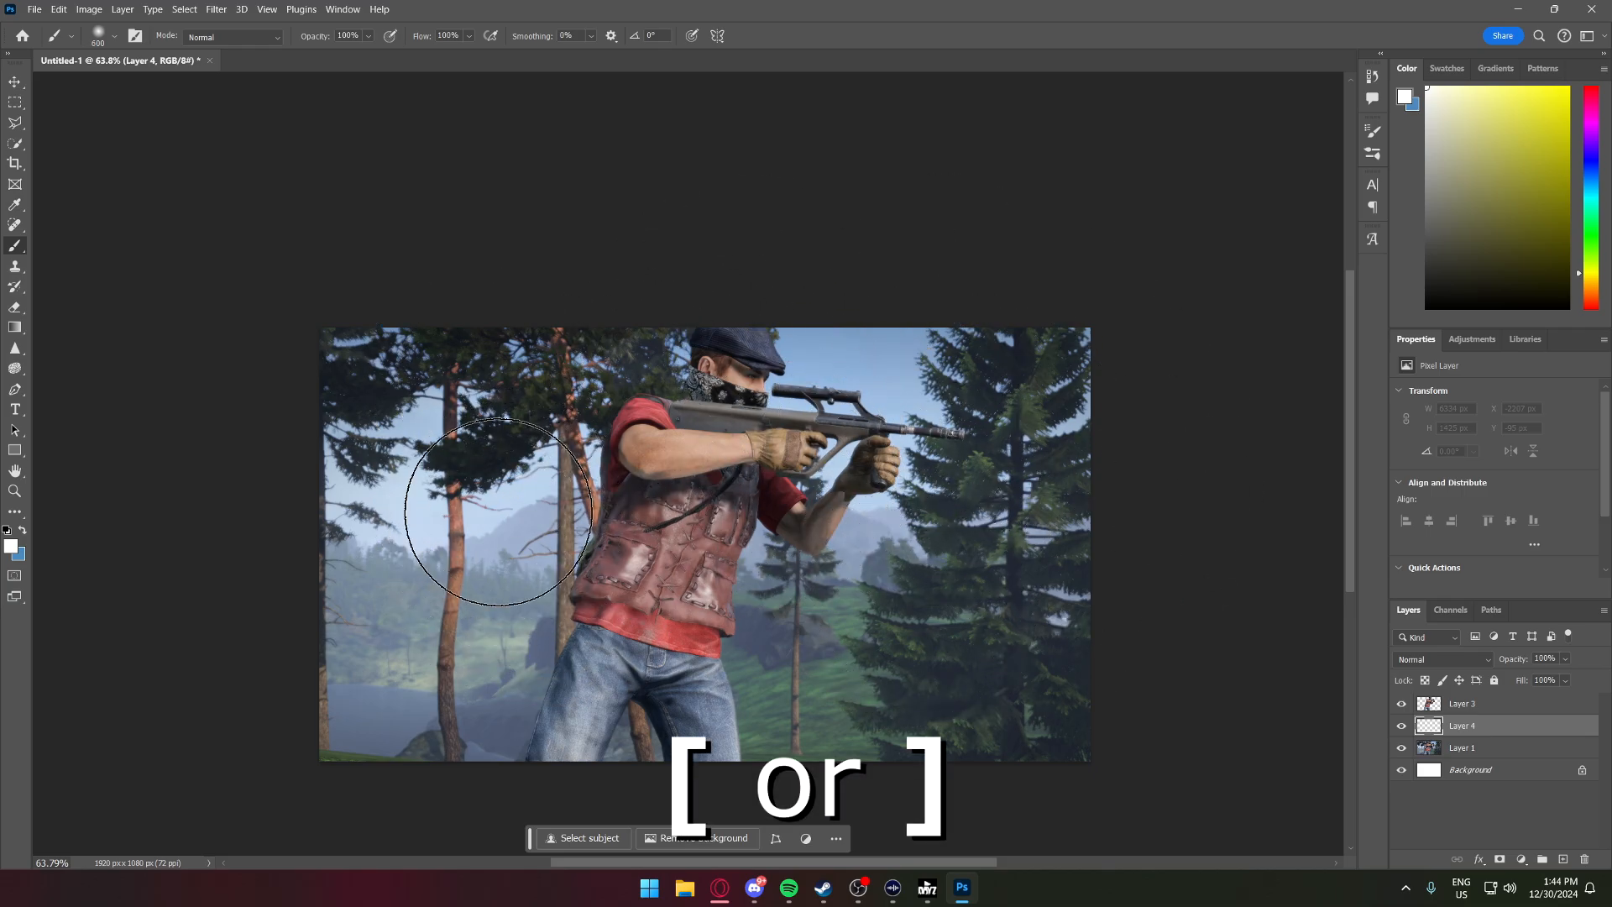
{"action": "key", "text": "bracketright"}
{"action": "key", "text": "bracketright"}
{"action": "key", "text": "bracketright"}
{"action": "key", "text": "bracketright"}
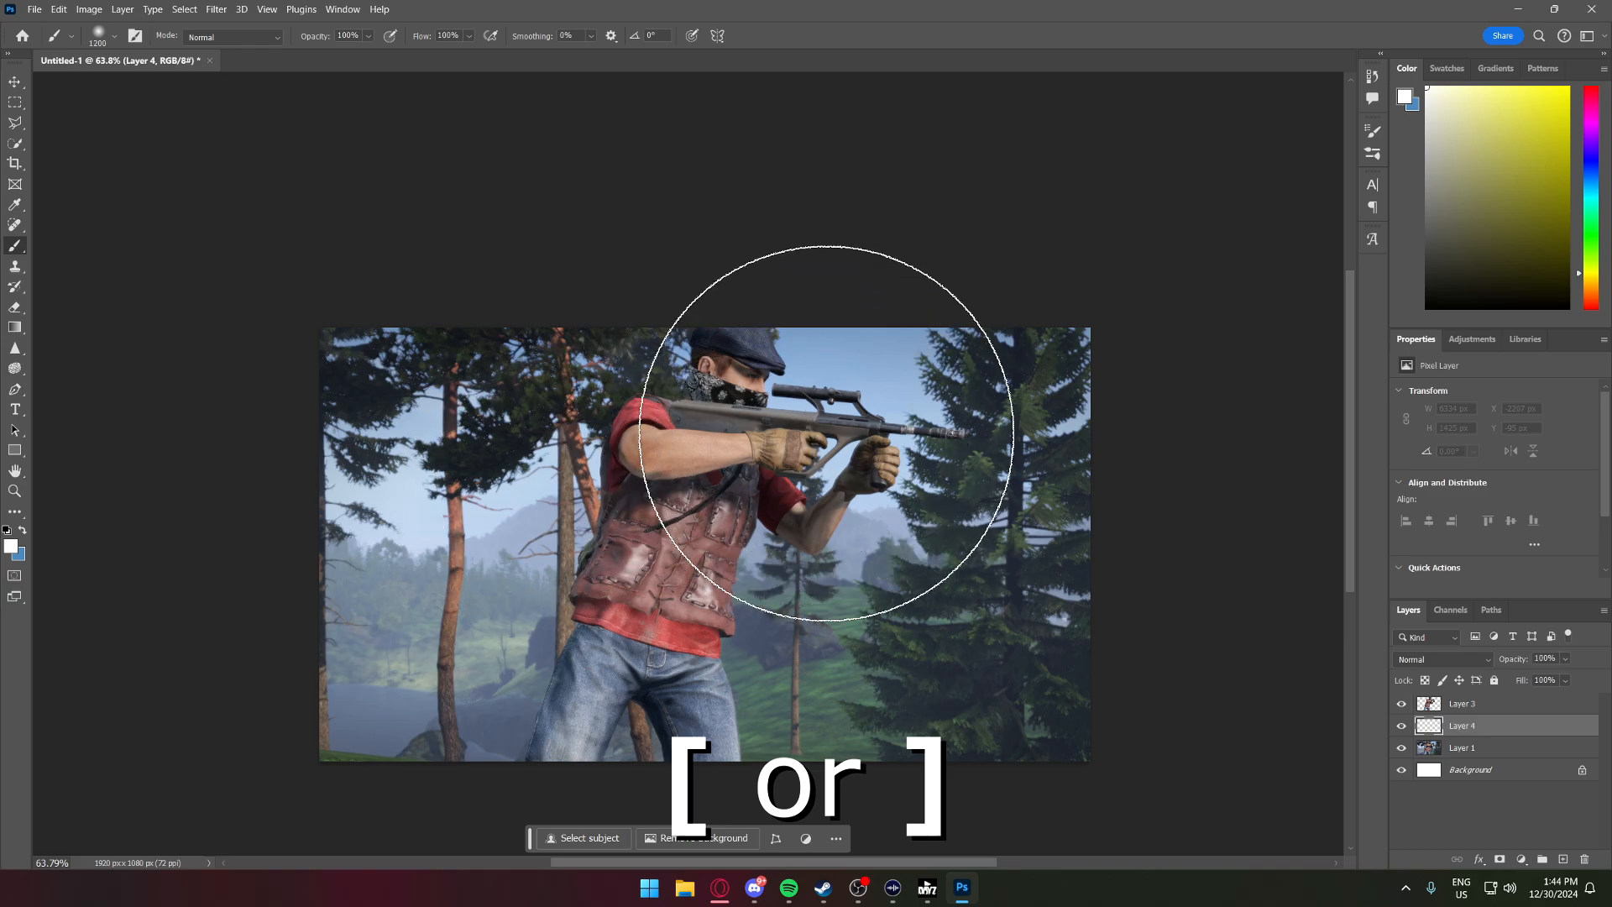
{"action": "key", "text": "bracketright"}
{"action": "key", "text": "bracketright"}
{"action": "key", "text": "bracketright"}
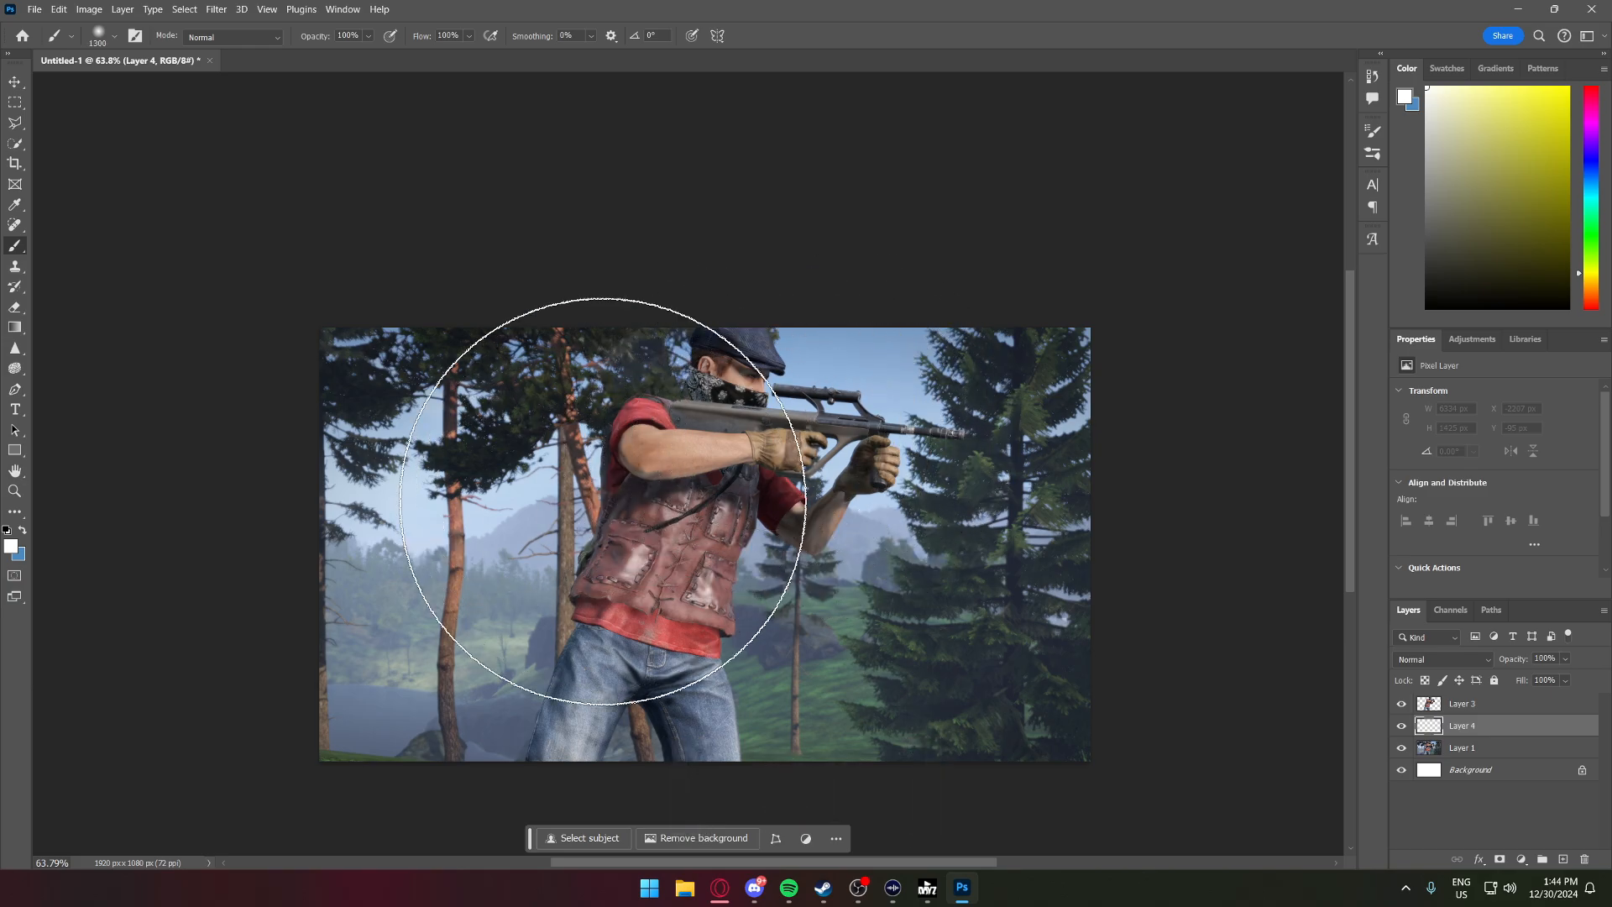
{"action": "key", "text": "bracketleft"}
{"action": "key", "text": "bracketleft"}
{"action": "key", "text": "bracketleft"}
{"action": "key", "text": "bracketleft"}
{"action": "key", "text": "bracketleft"}
{"action": "key", "text": "bracketleft"}
{"action": "key", "text": "bracketleft"}
{"action": "key", "text": "bracketleft"}
{"action": "key", "text": "bracketleft"}
{"action": "key", "text": "bracketleft"}
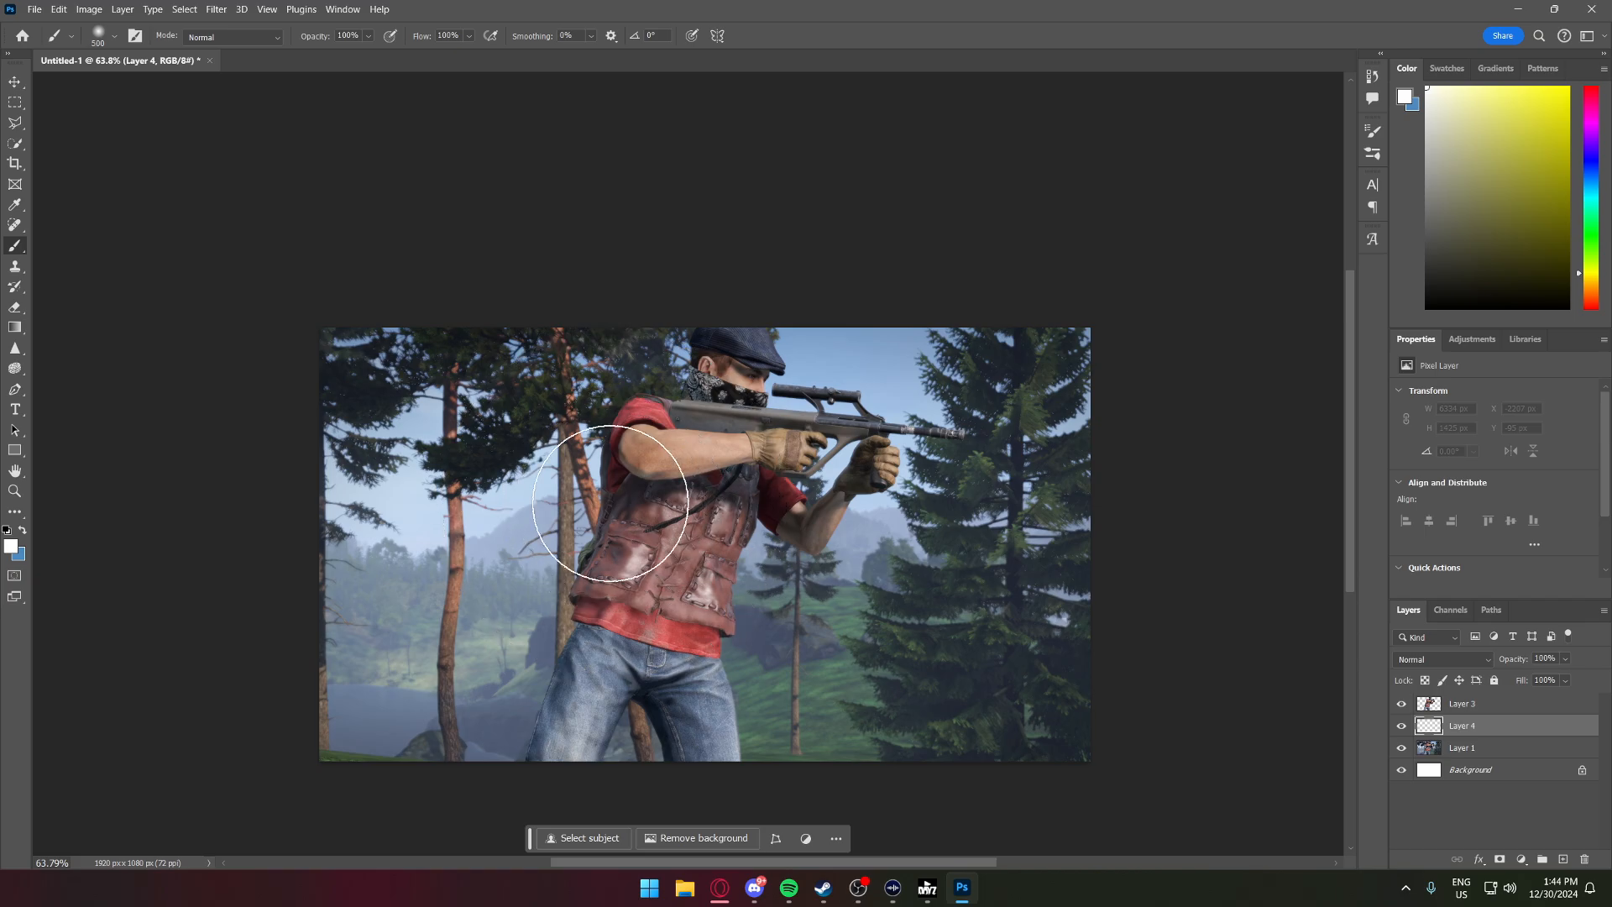
{"action": "key", "text": "bracketright"}
{"action": "key", "text": "bracketright"}
{"action": "key", "text": "bracketright"}
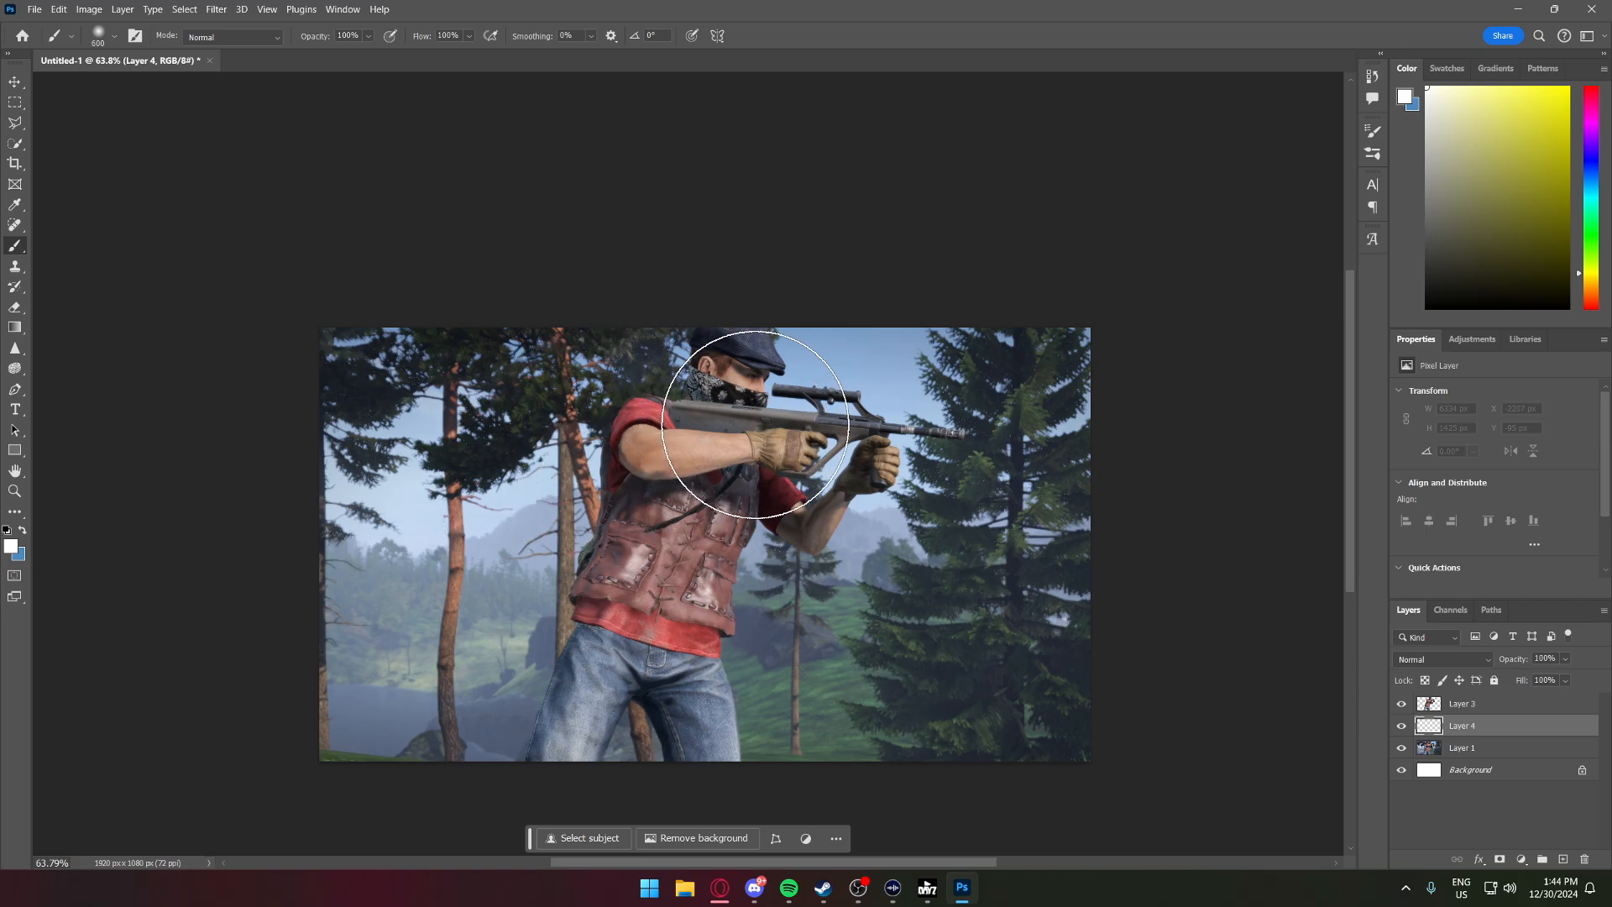
{"action": "key", "text": "bracketright"}
{"action": "key", "text": "bracketright"}
{"action": "key", "text": "bracketright"}
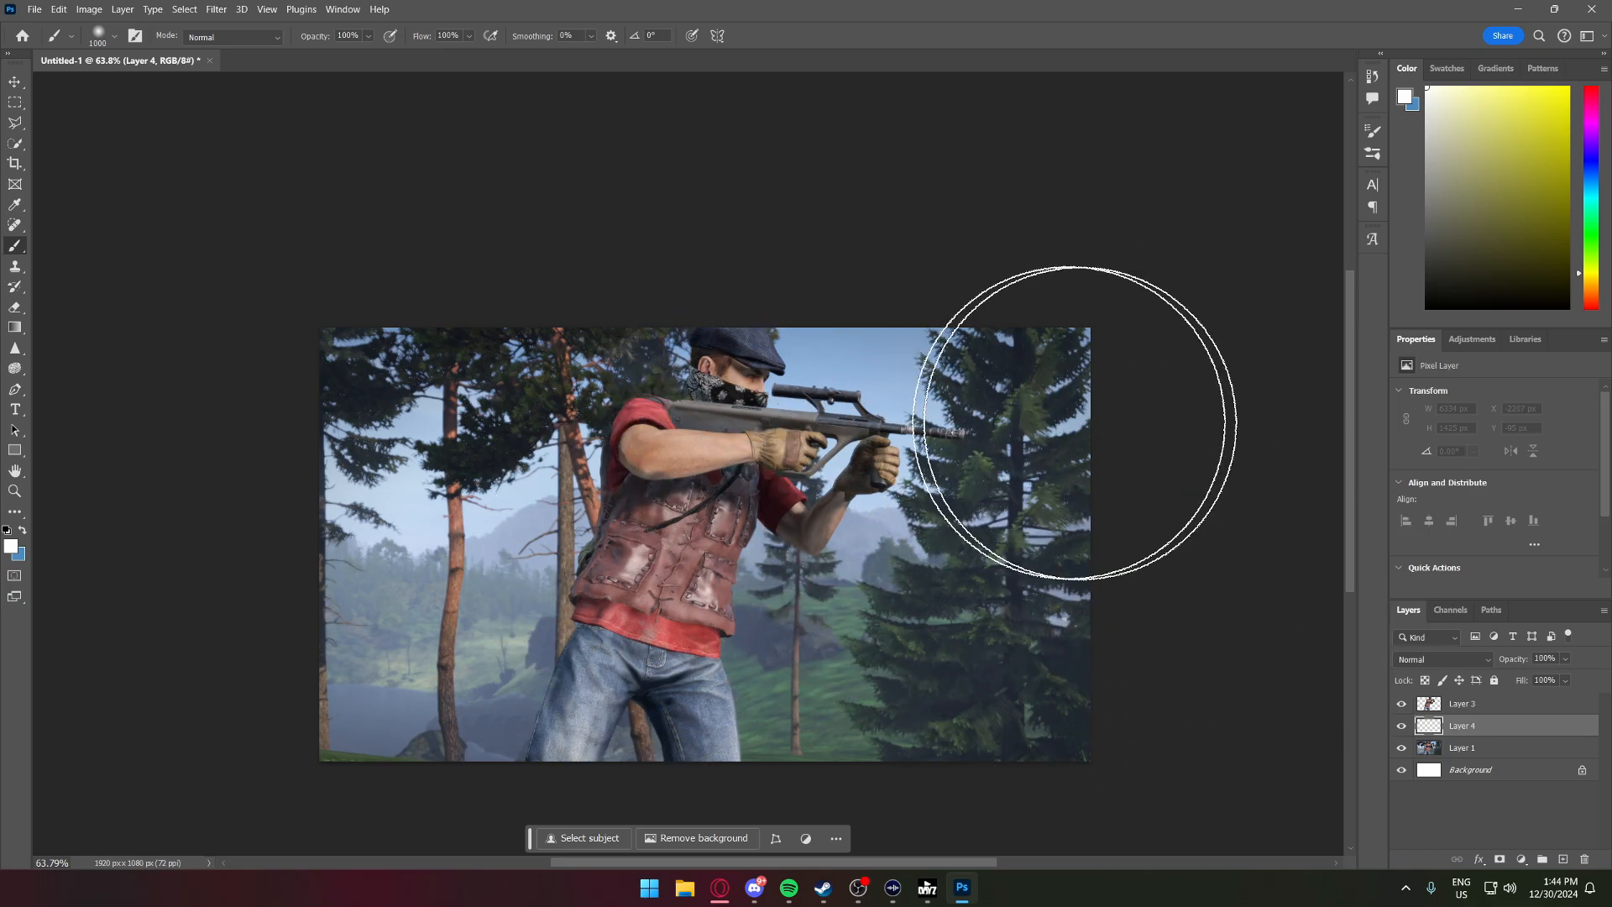
- Paint a soft white glow behind the character's torso and legs, then around the rifle's muzzle with the brush reduced to 600 pixels
{"action": "left_click", "coordinate": [760, 450]}
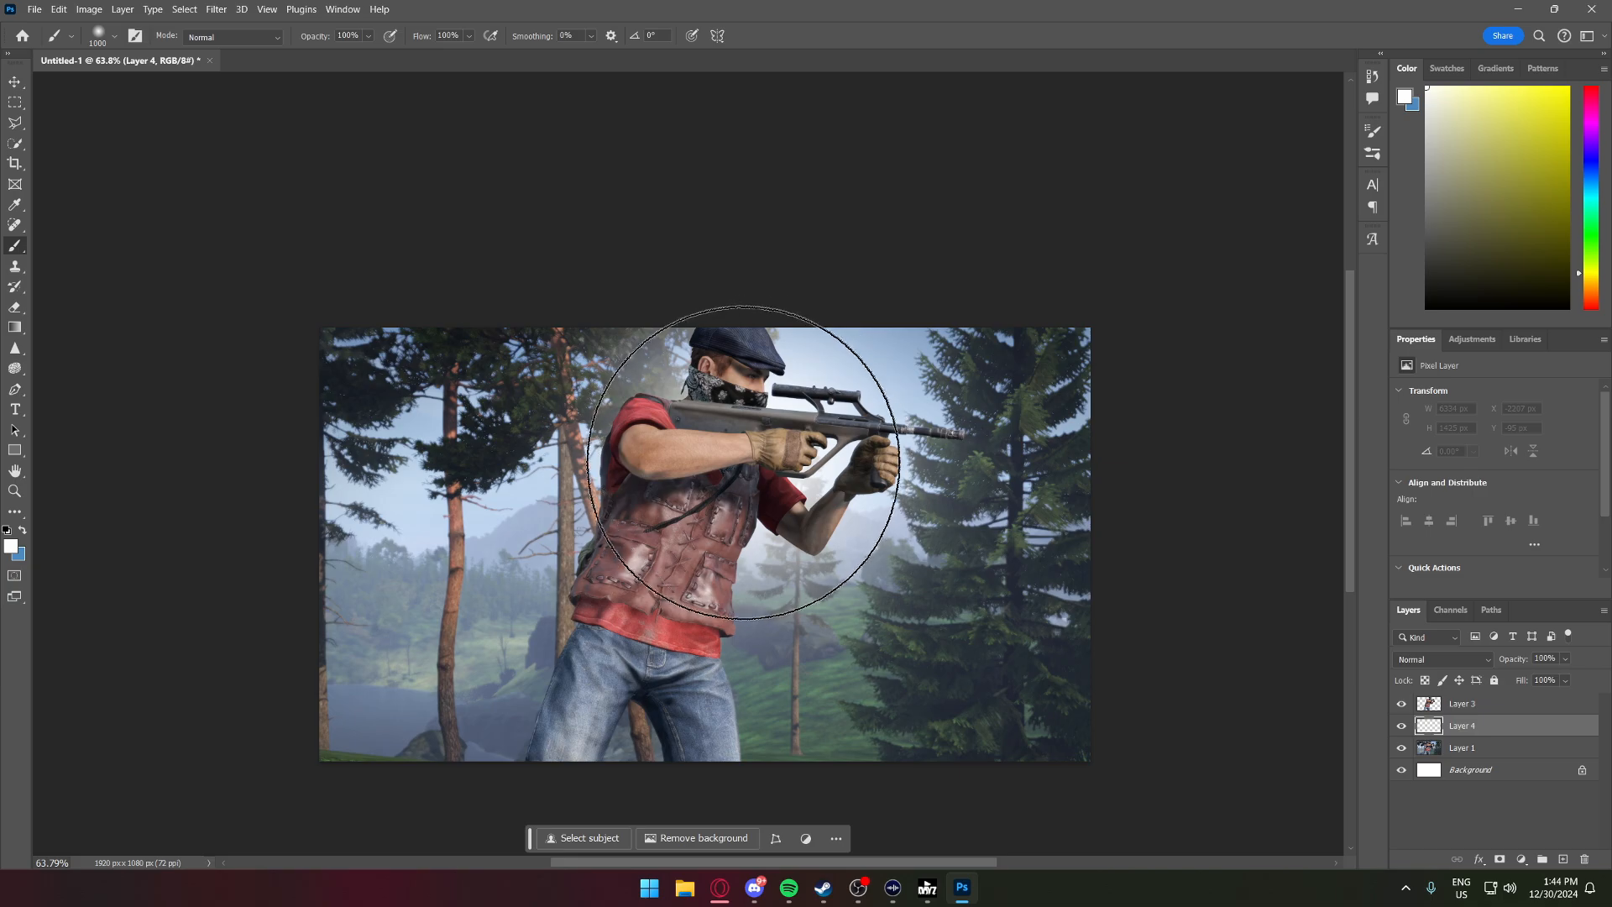
{"action": "left_click", "coordinate": [671, 533]}
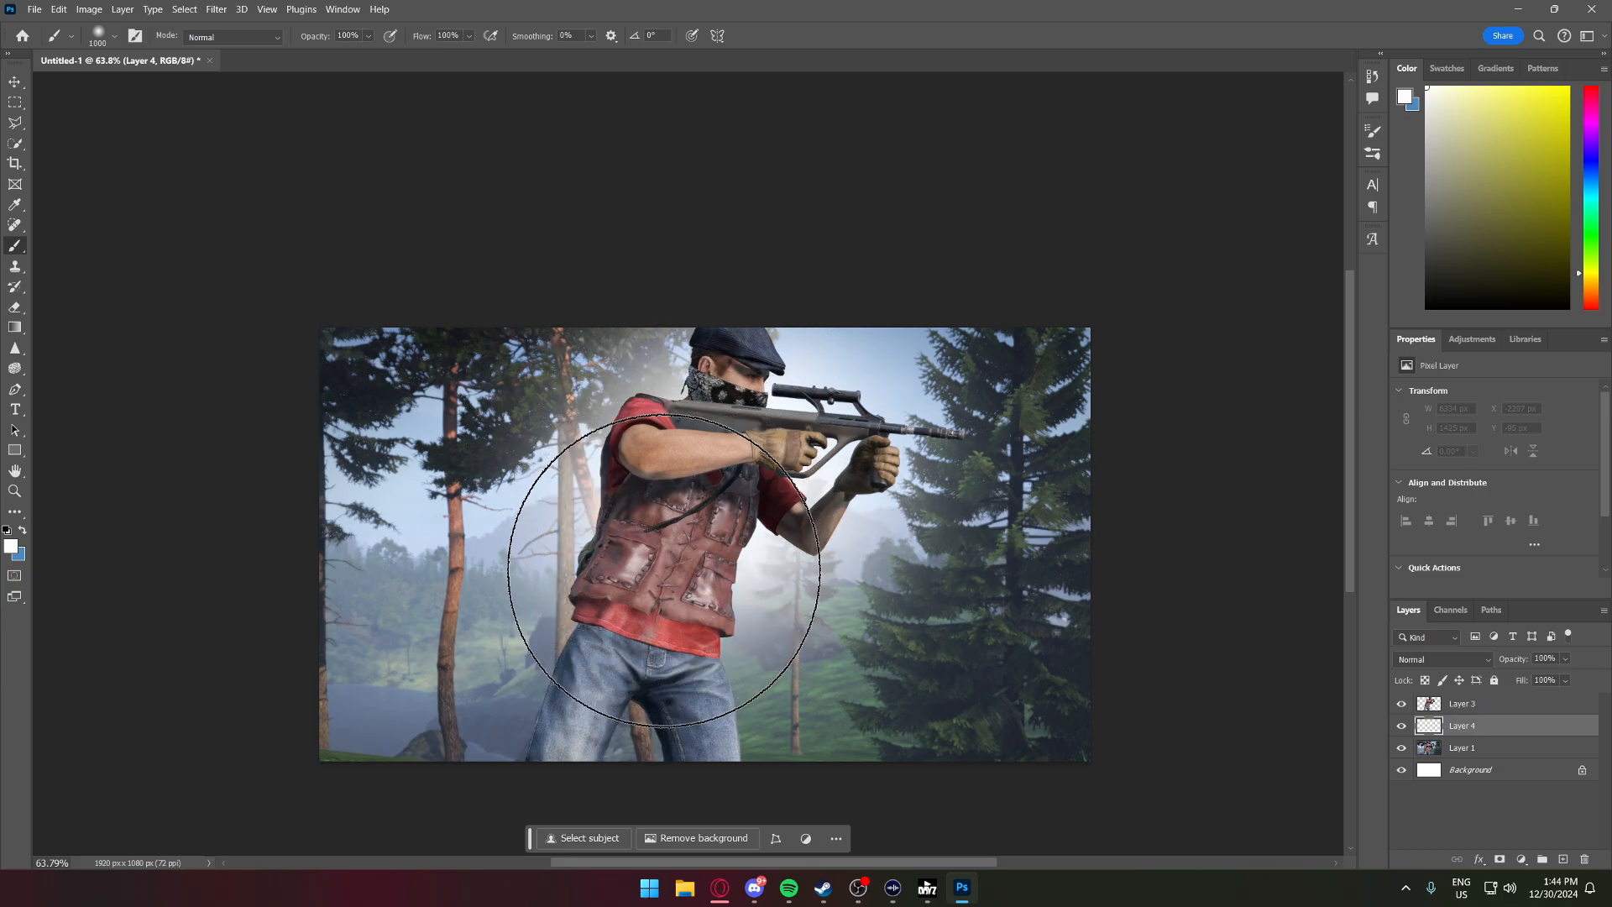
{"action": "left_click", "coordinate": [655, 598]}
{"action": "left_click", "coordinate": [615, 645]}
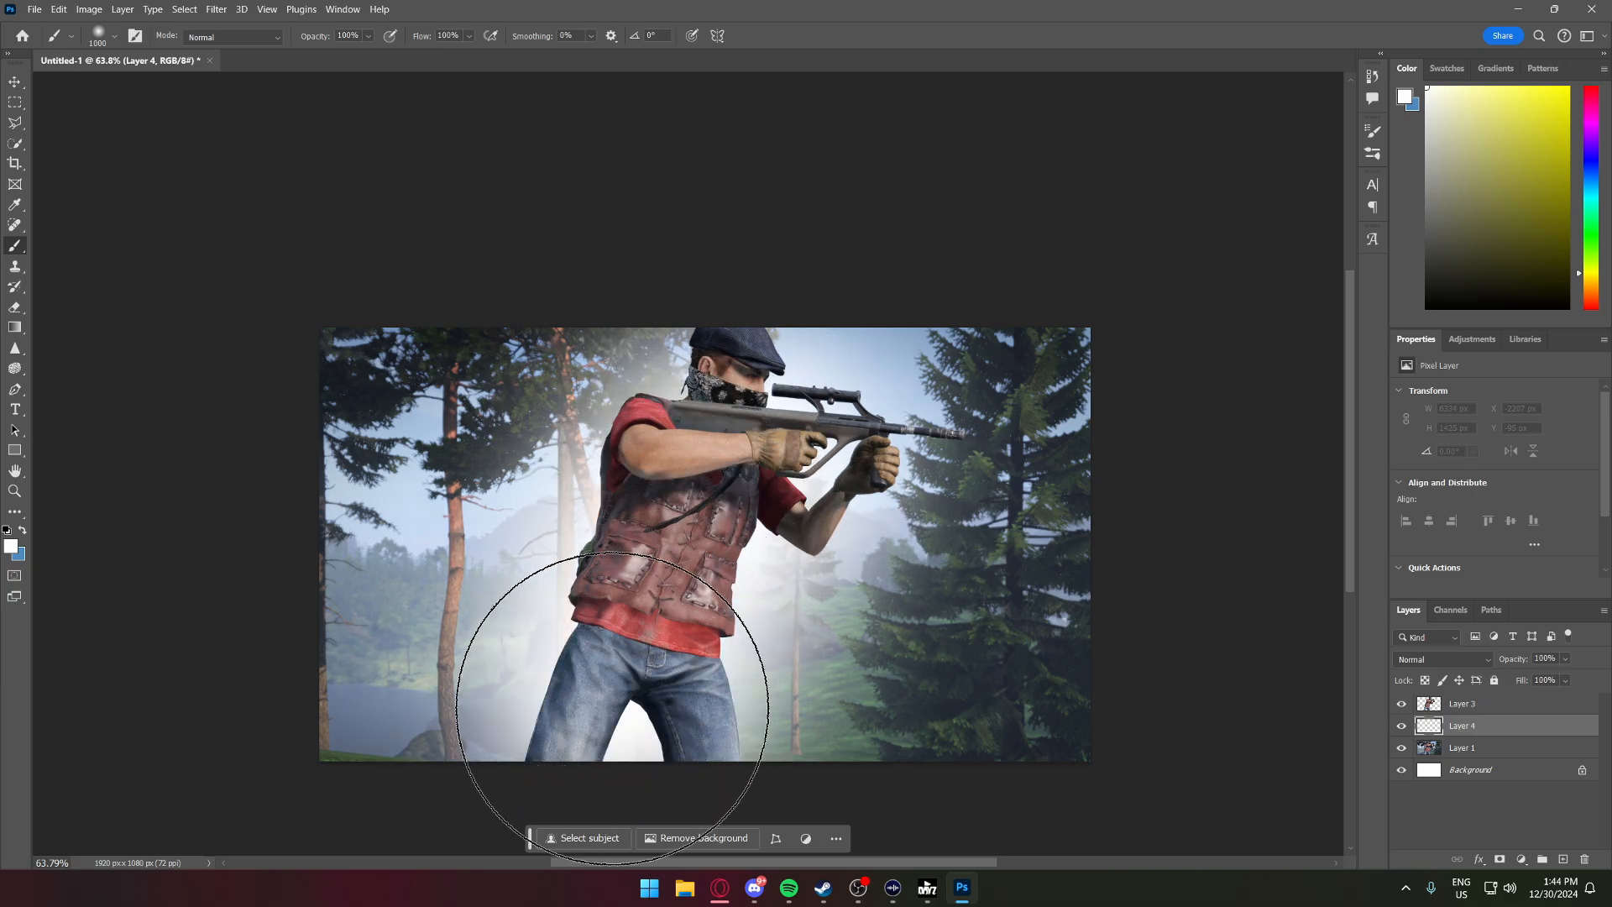
{"action": "key", "text": "bracketleft"}
{"action": "left_click", "coordinate": [912, 463]}
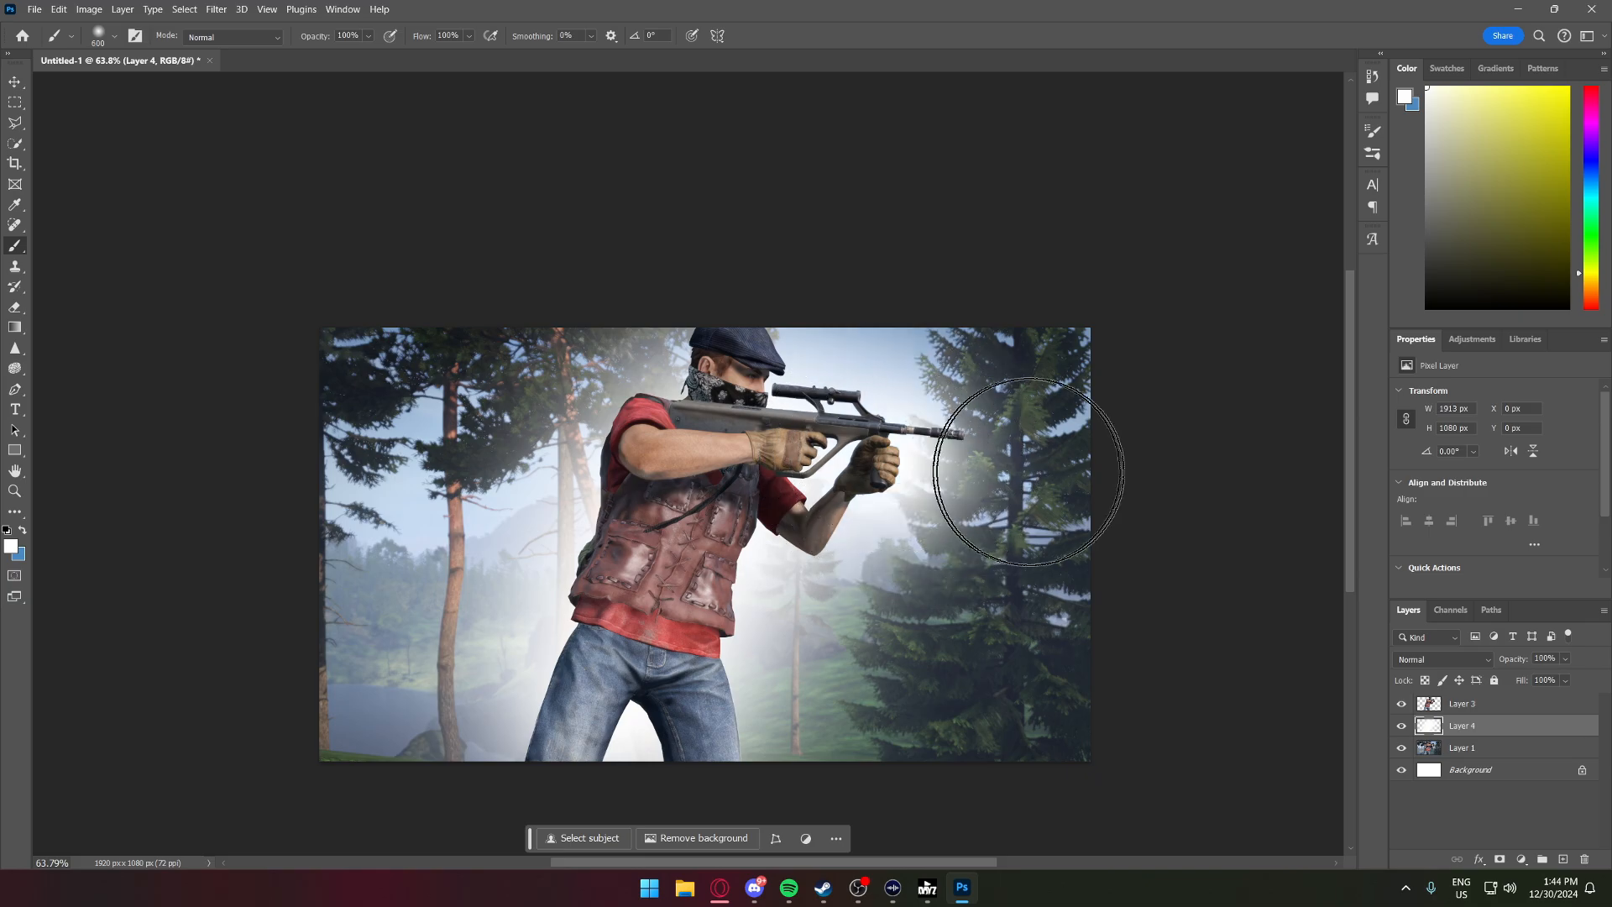
- Compare blend modes for the white glow layer and set it to Soft Light
{"action": "scroll", "coordinate": [781, 449], "scroll_direction": "down", "scroll_amount": 8}
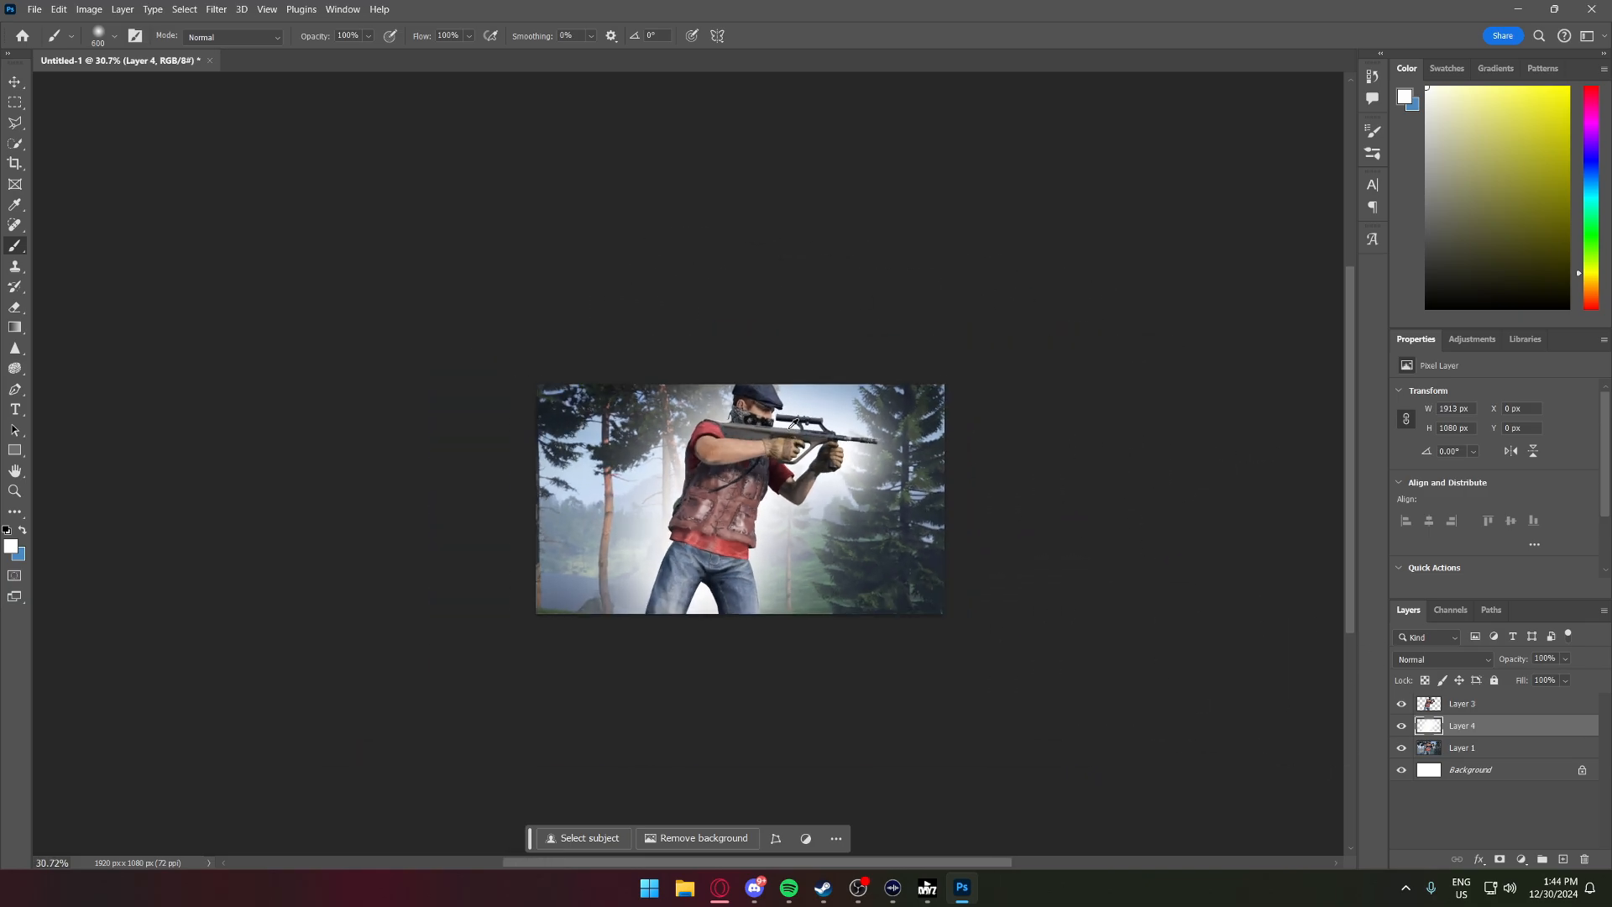
{"action": "scroll", "coordinate": [786, 434], "scroll_direction": "up", "scroll_amount": 8}
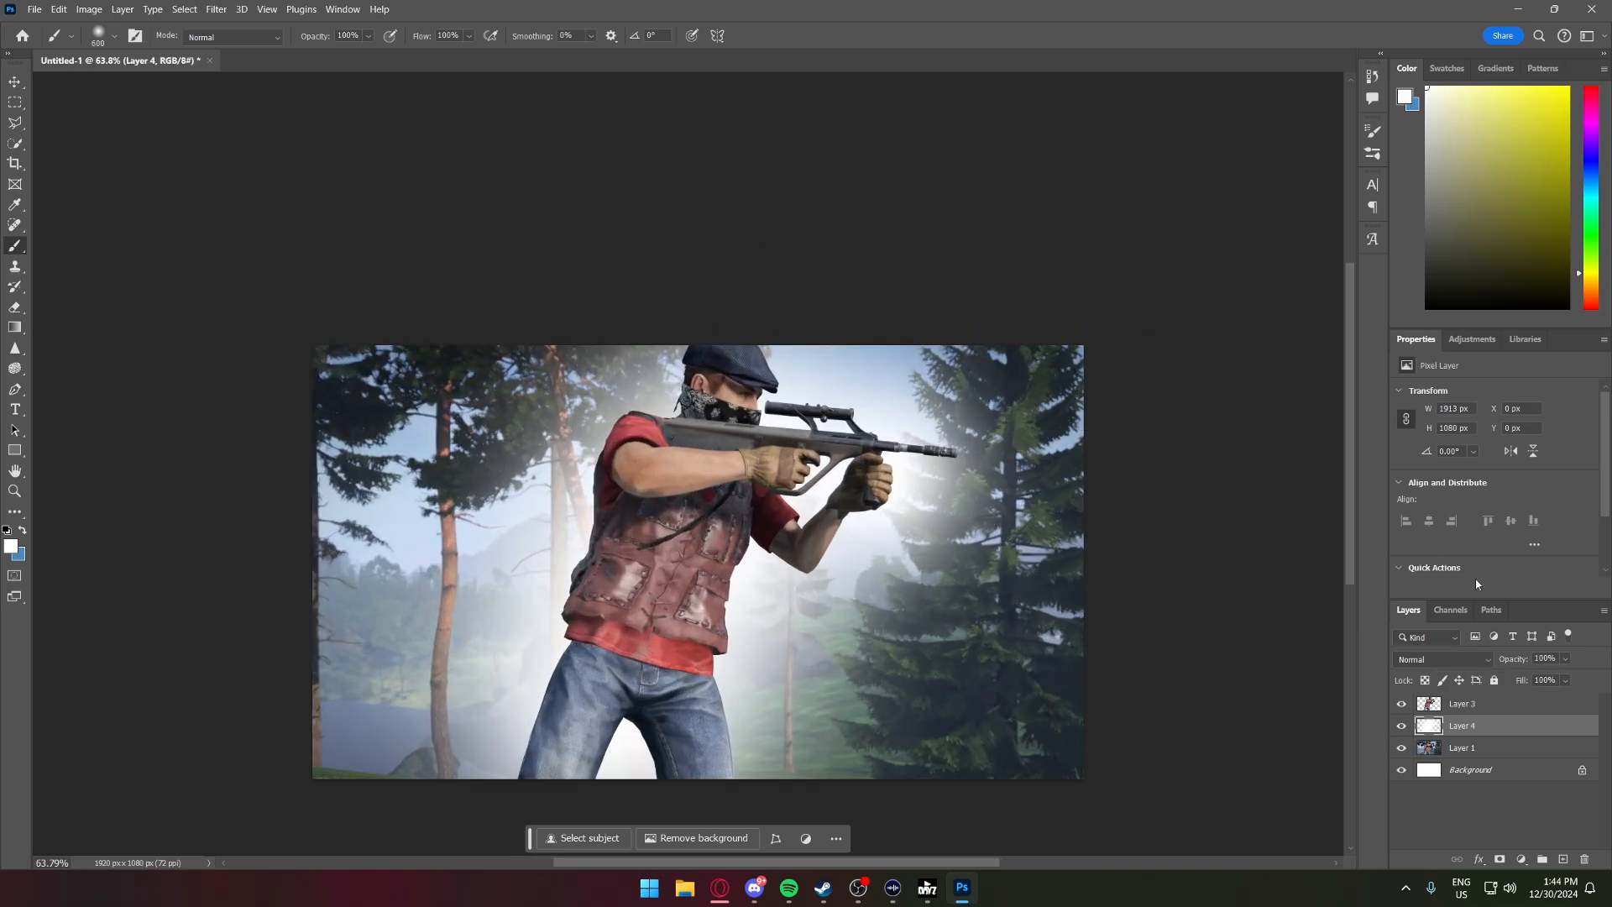
{"action": "left_click", "coordinate": [1471, 669]}
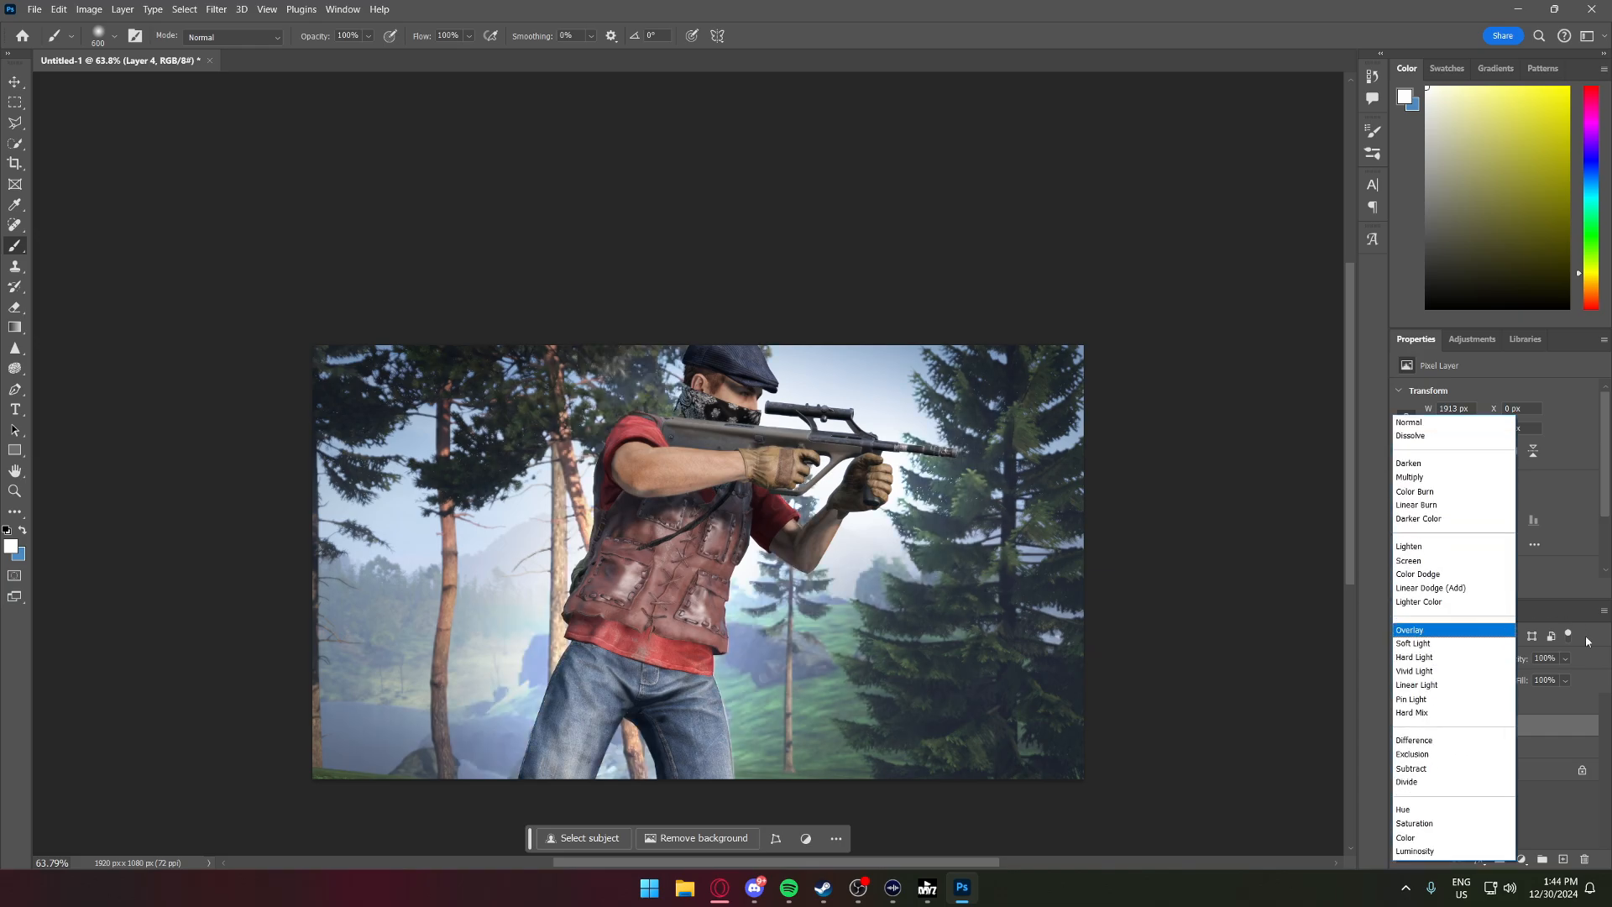
{"action": "left_click", "coordinate": [1457, 665]}
{"action": "left_click", "coordinate": [1451, 667]}
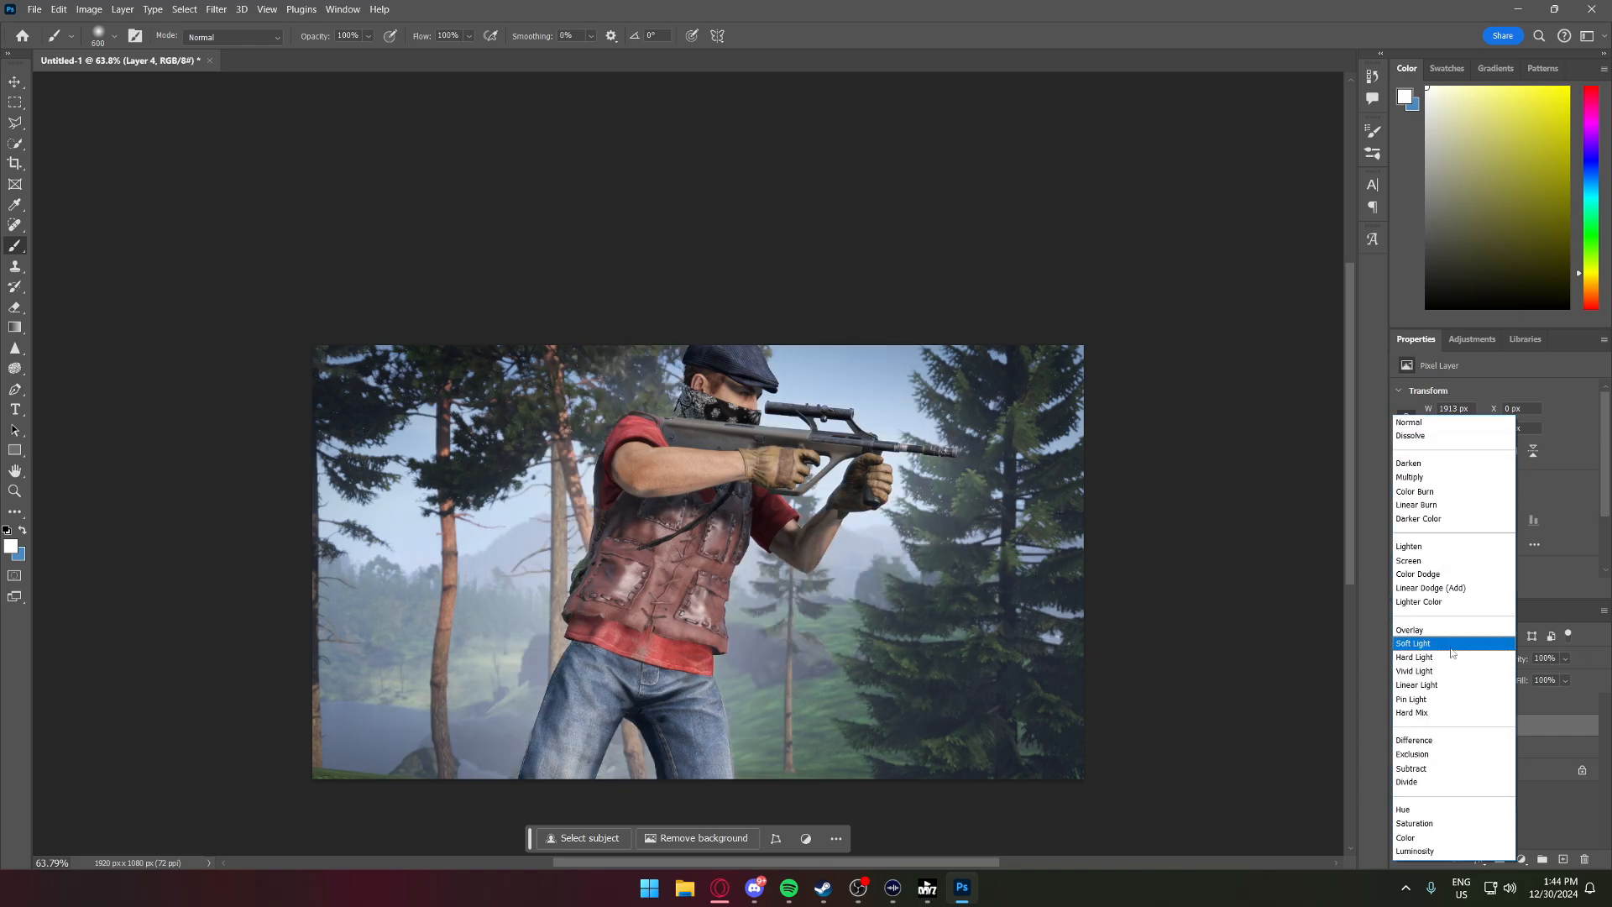
{"action": "left_click", "coordinate": [1451, 646]}
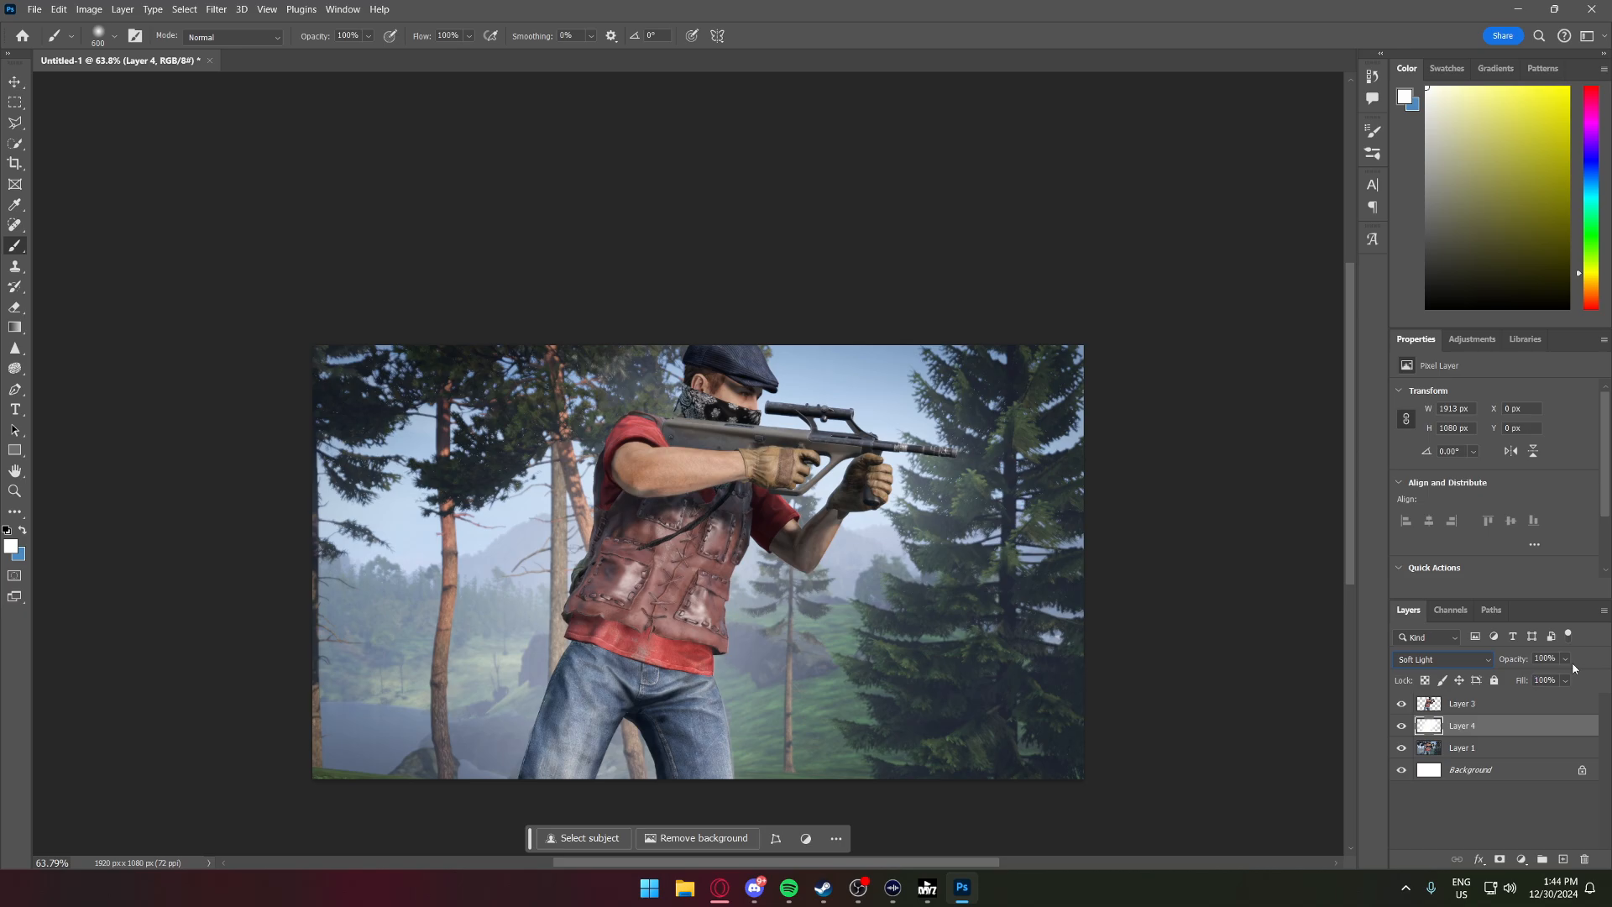
- Try the glow layer at 37% opacity, then set its opacity to 68%
{"action": "left_click_drag", "start_coordinate": [1553, 680], "coordinate": [1538, 681]}
{"action": "scroll", "coordinate": [957, 546], "scroll_direction": "down", "scroll_amount": 5}
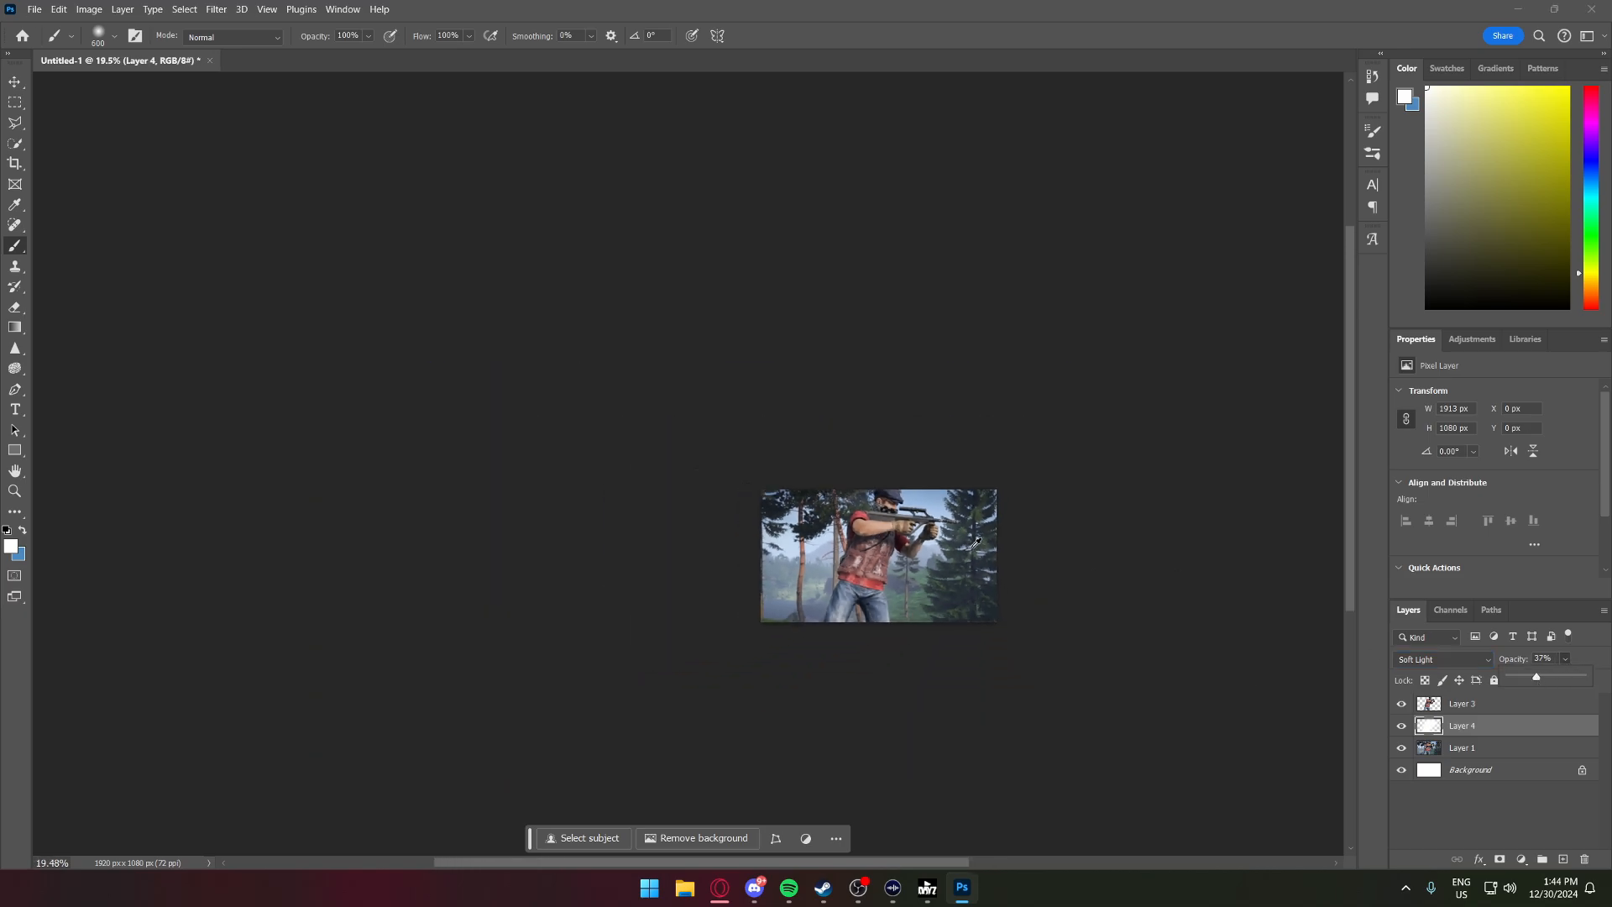
{"action": "scroll", "coordinate": [979, 529], "scroll_direction": "up", "scroll_amount": 2}
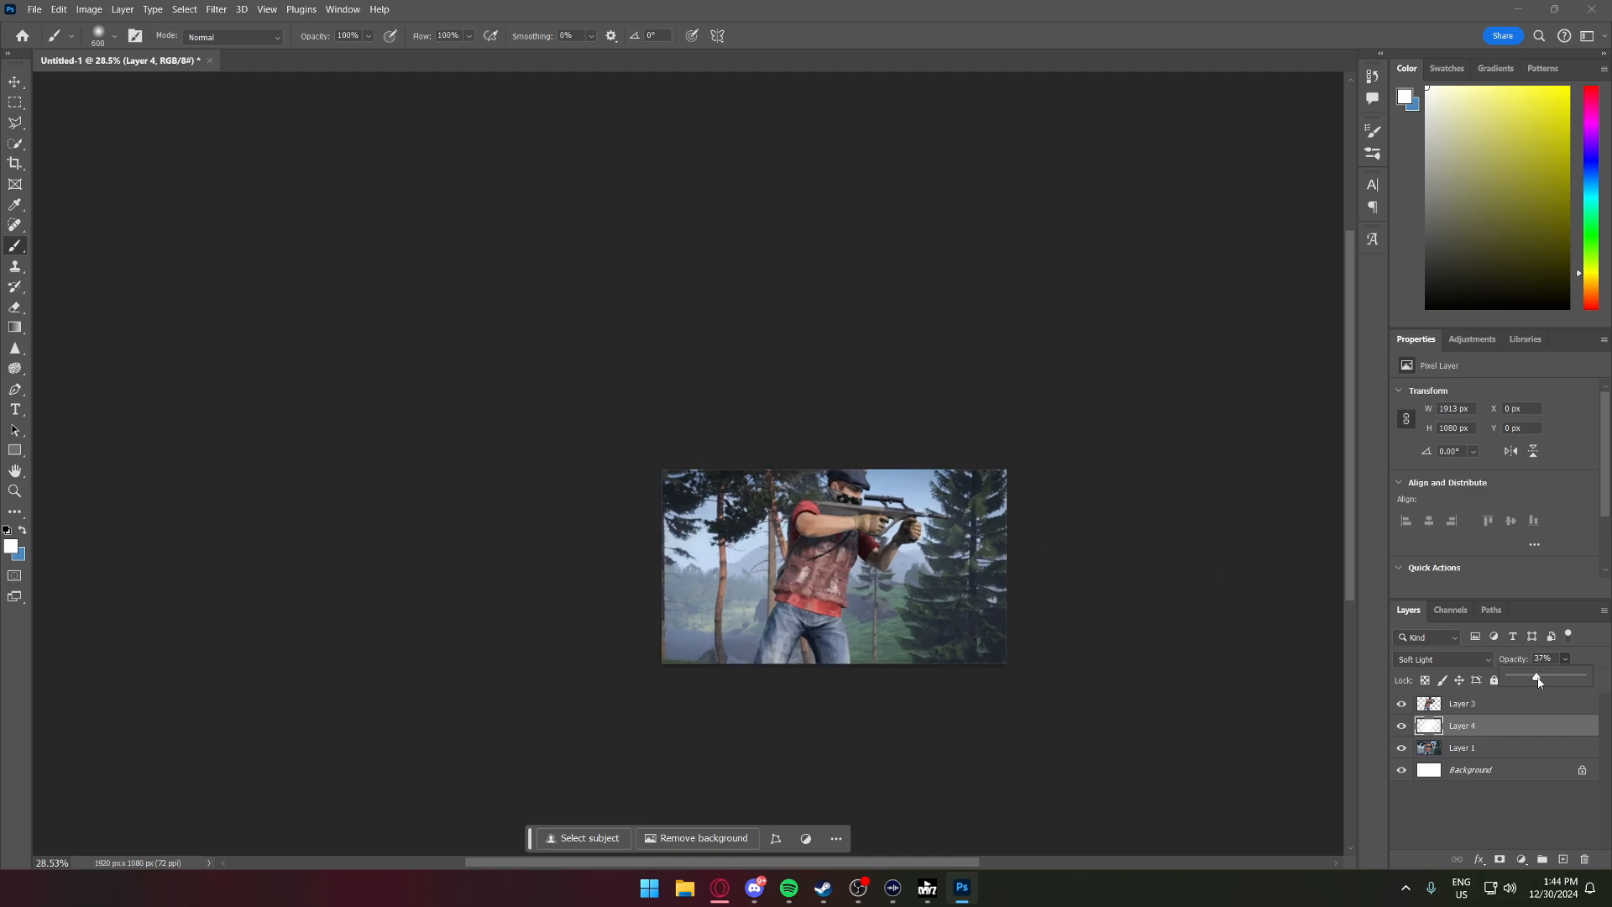
{"action": "left_click_drag", "start_coordinate": [1550, 681], "coordinate": [1551, 681]}
{"action": "scroll", "coordinate": [997, 576], "scroll_direction": "down", "scroll_amount": 1}
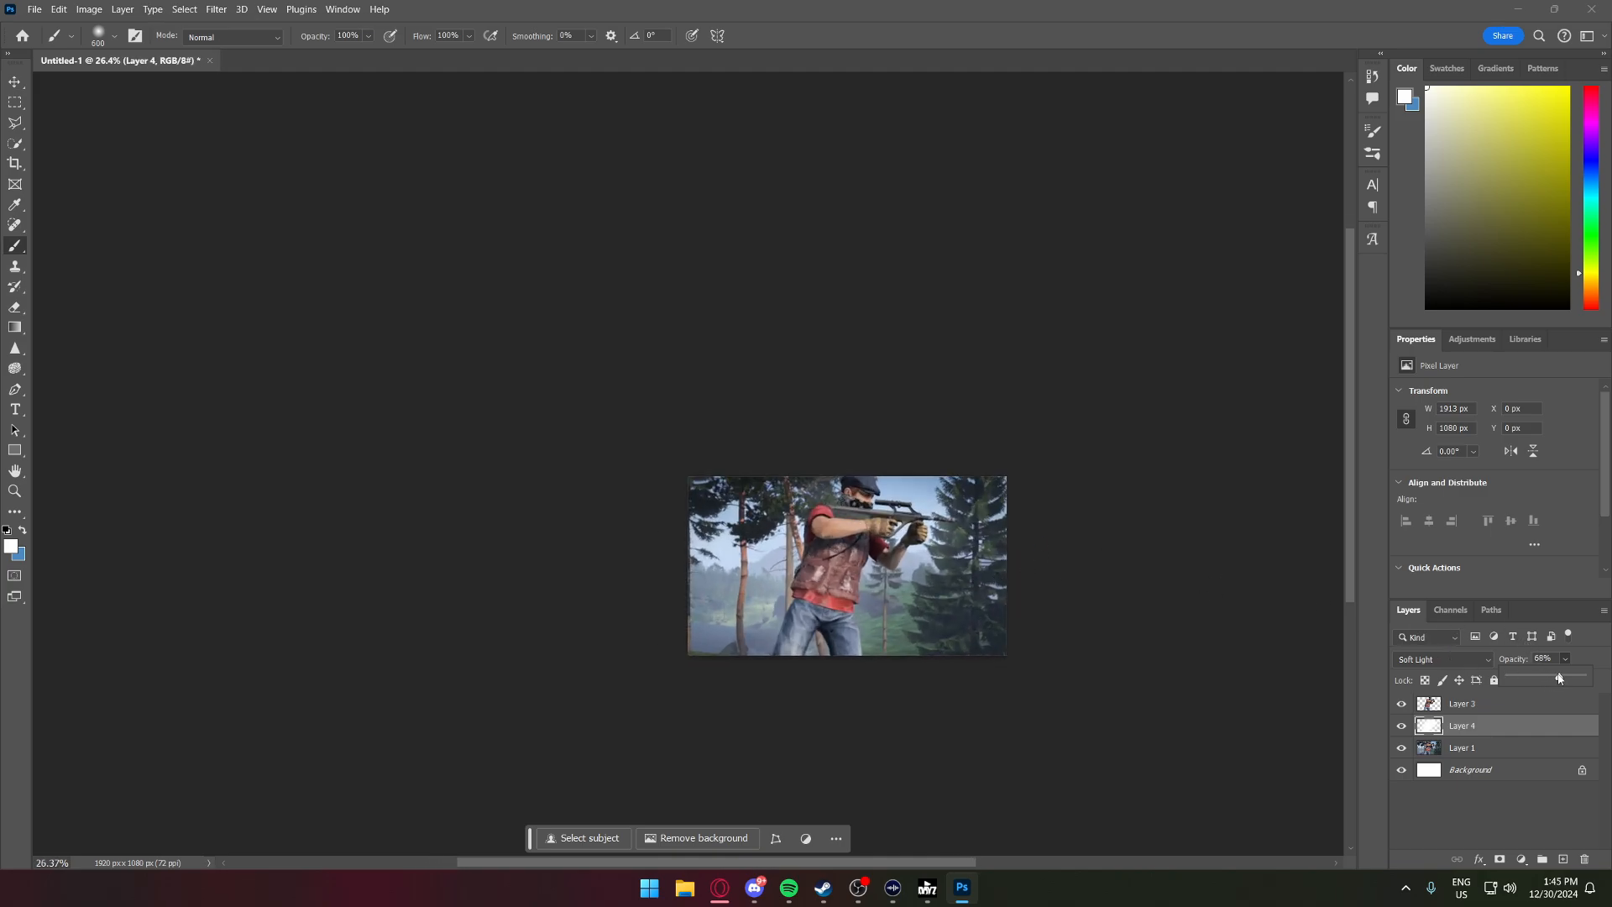
- Add a new empty layer above the cut-out character and load the character's outline as a selection
{"action": "scroll", "coordinate": [865, 510], "scroll_direction": "down", "scroll_amount": 2}
{"action": "scroll", "coordinate": [928, 497], "scroll_direction": "up", "scroll_amount": 5}
{"action": "left_click", "coordinate": [1475, 705]}
{"action": "key", "text": "ctrl+shift+alt+n"}
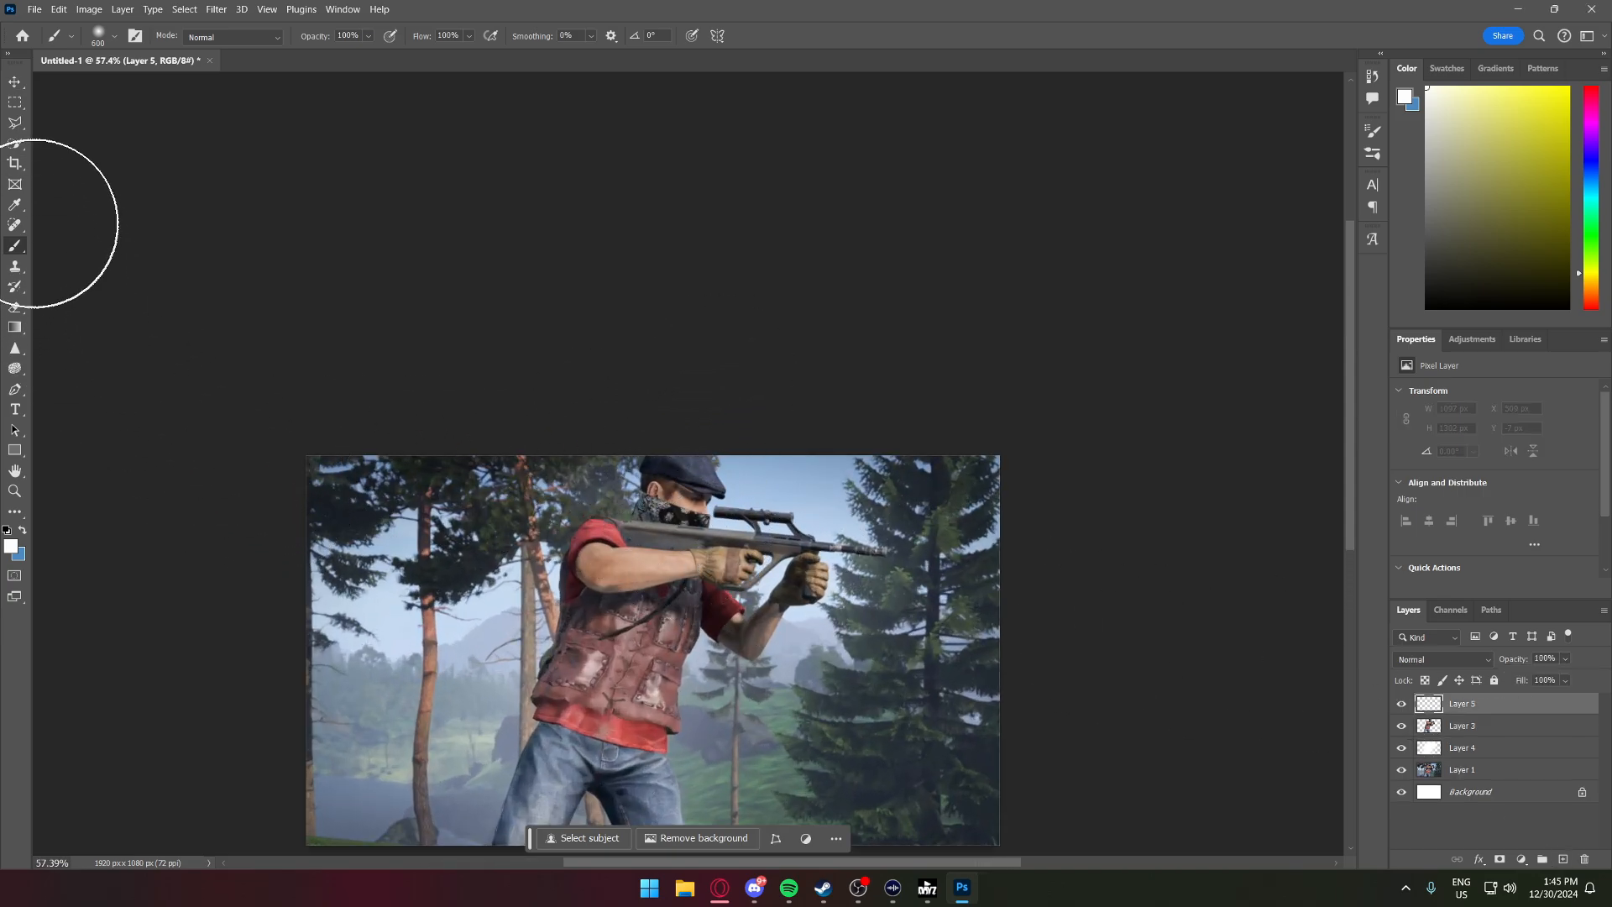
{"action": "left_click", "coordinate": [1434, 729], "text": "ctrl"}
{"action": "scroll", "coordinate": [672, 495], "scroll_direction": "down", "scroll_amount": 2}
{"action": "scroll", "coordinate": [396, 676], "scroll_direction": "up", "scroll_amount": 2}
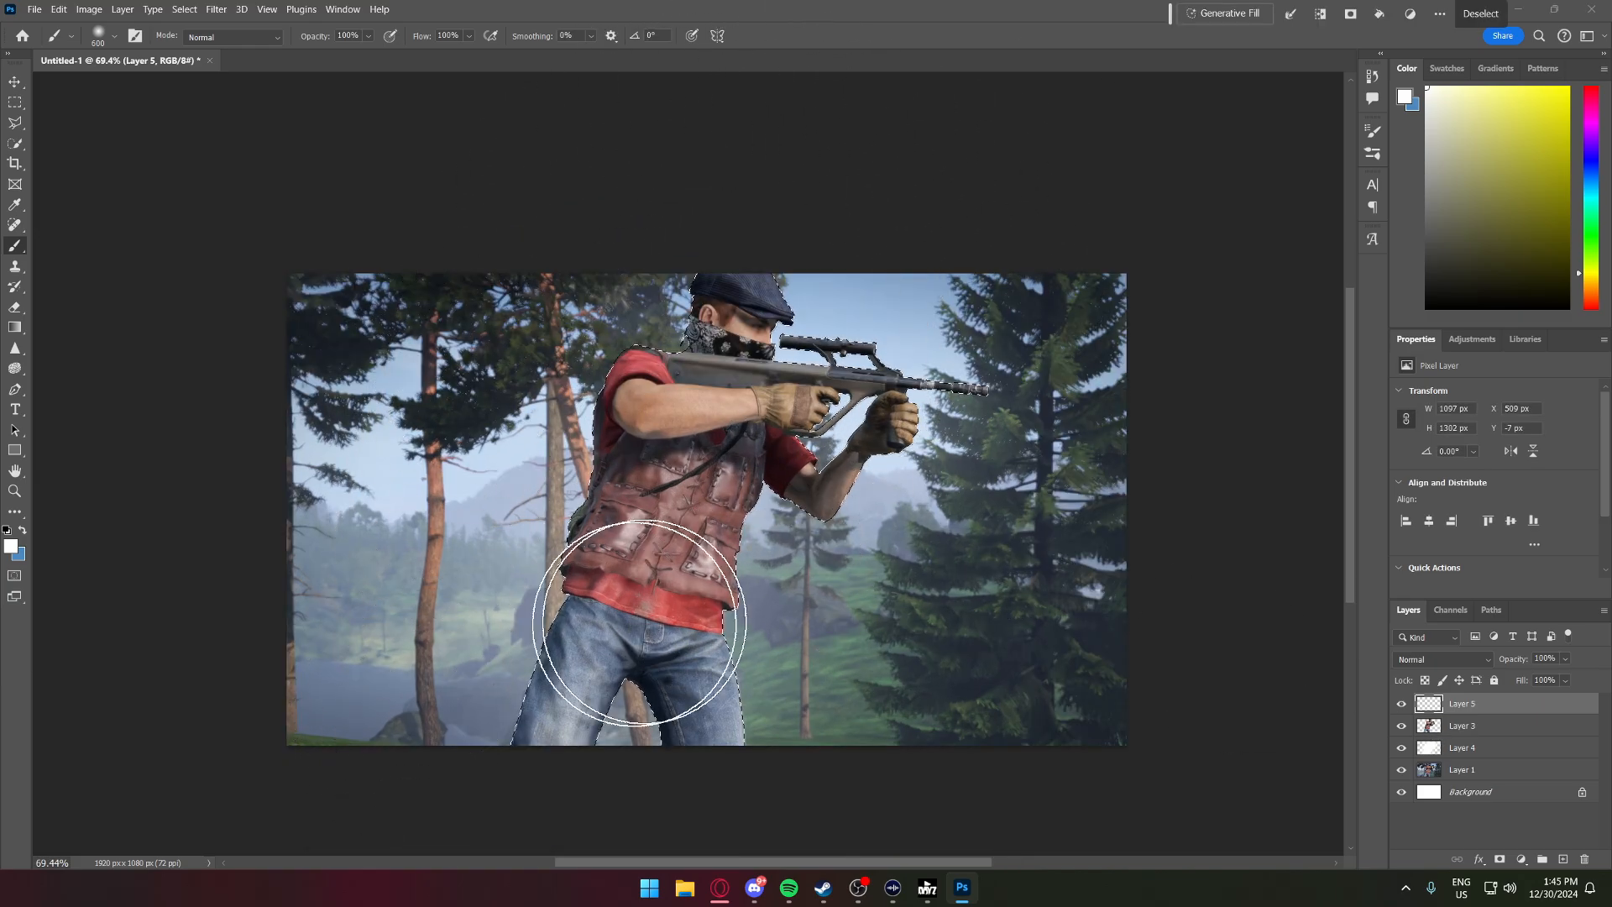
- Reduce the soft brush to 60 pixels and paint white highlights along the edges of the character and rifle
{"action": "key", "text": "bracketleft"}
{"action": "key", "text": "bracketleft"}
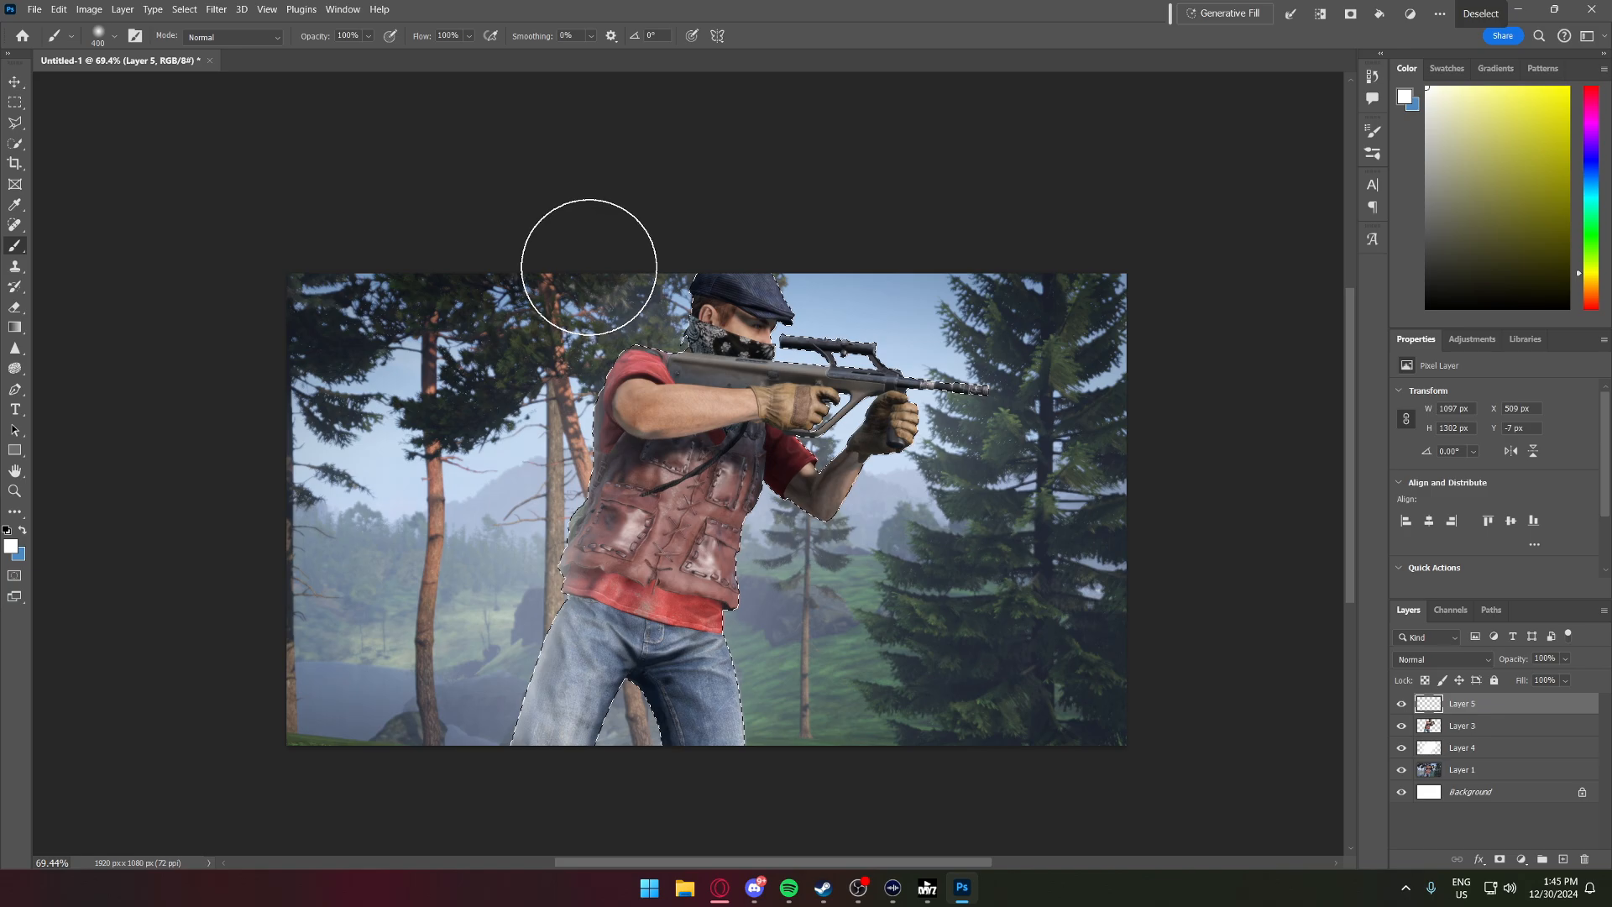
{"action": "key", "text": "bracketleft"}
{"action": "key", "text": "bracketleft"}
{"action": "key", "text": "bracketleft"}
{"action": "key", "text": "bracketleft"}
{"action": "key", "text": "bracketleft"}
{"action": "key", "text": "bracketleft"}
{"action": "key", "text": "bracketleft"}
{"action": "key", "text": "bracketleft"}
{"action": "key", "text": "bracketleft"}
{"action": "key", "text": "bracketleft"}
{"action": "key", "text": "bracketleft"}
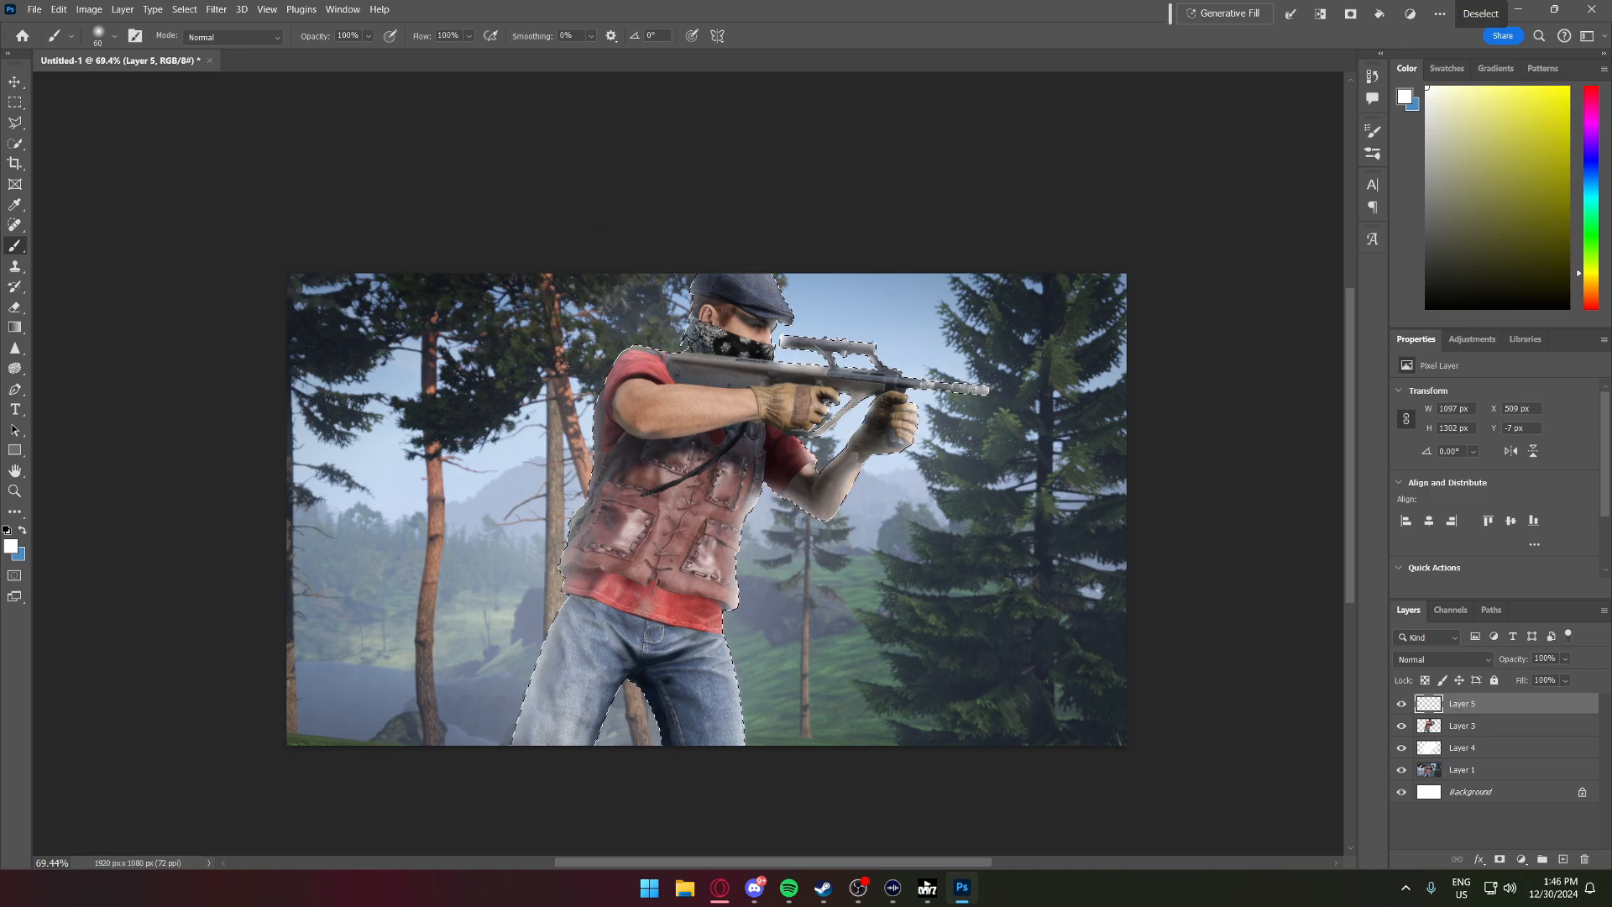
- Erase excess white highlight around the rifle's scope with the Eraser reduced to 30 pixels
{"action": "left_click", "coordinate": [15, 310]}
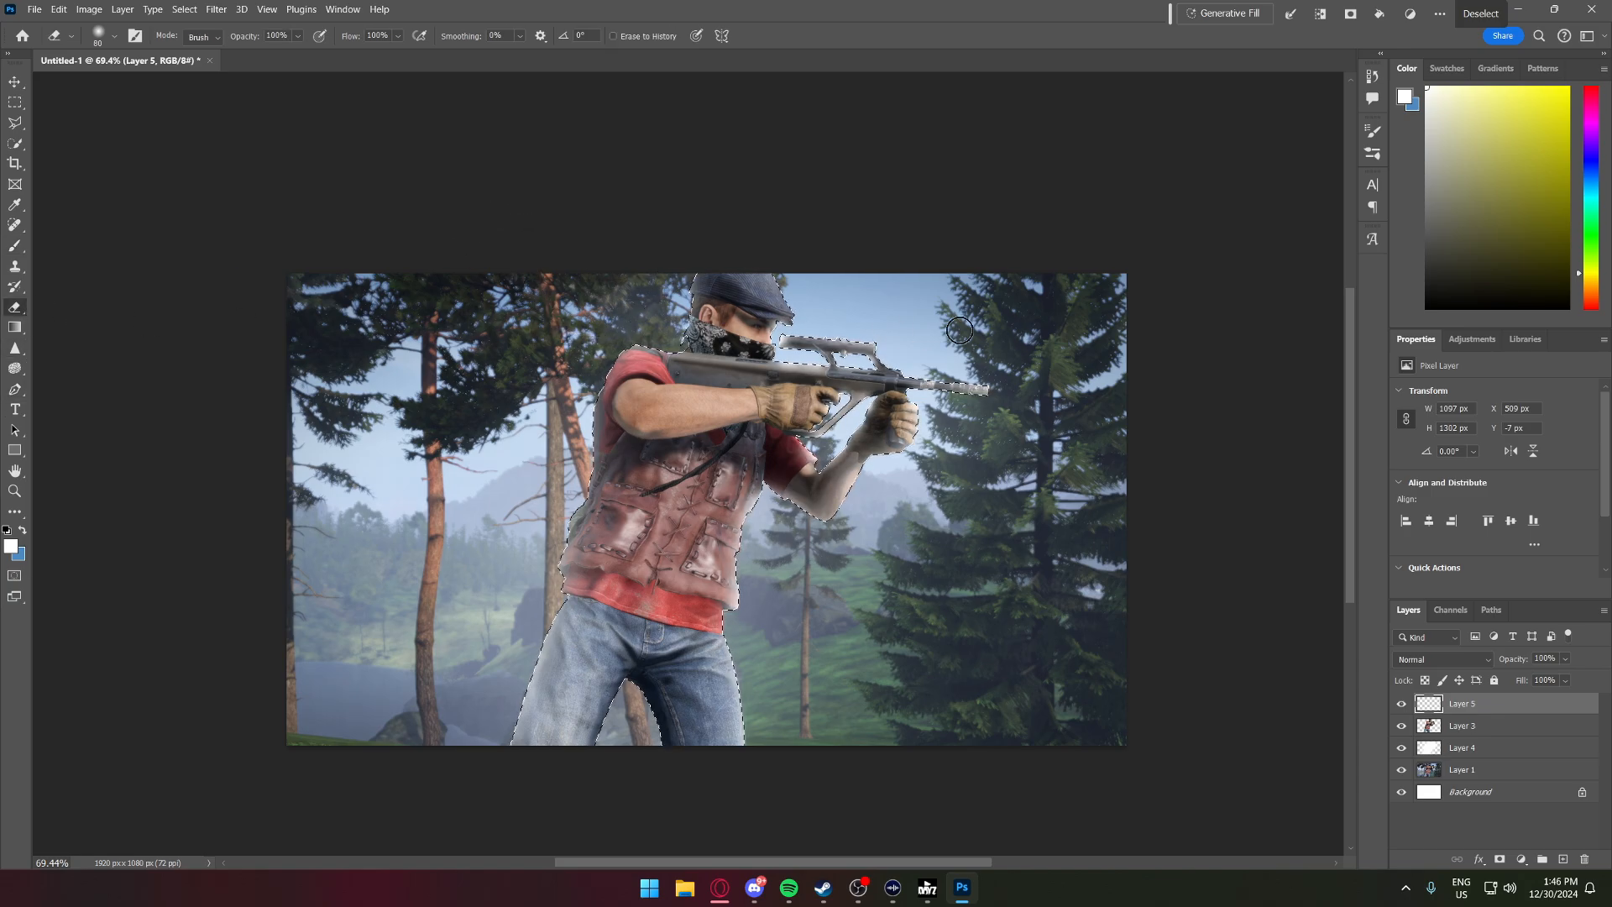
{"action": "scroll", "coordinate": [746, 333], "scroll_direction": "up", "scroll_amount": 5}
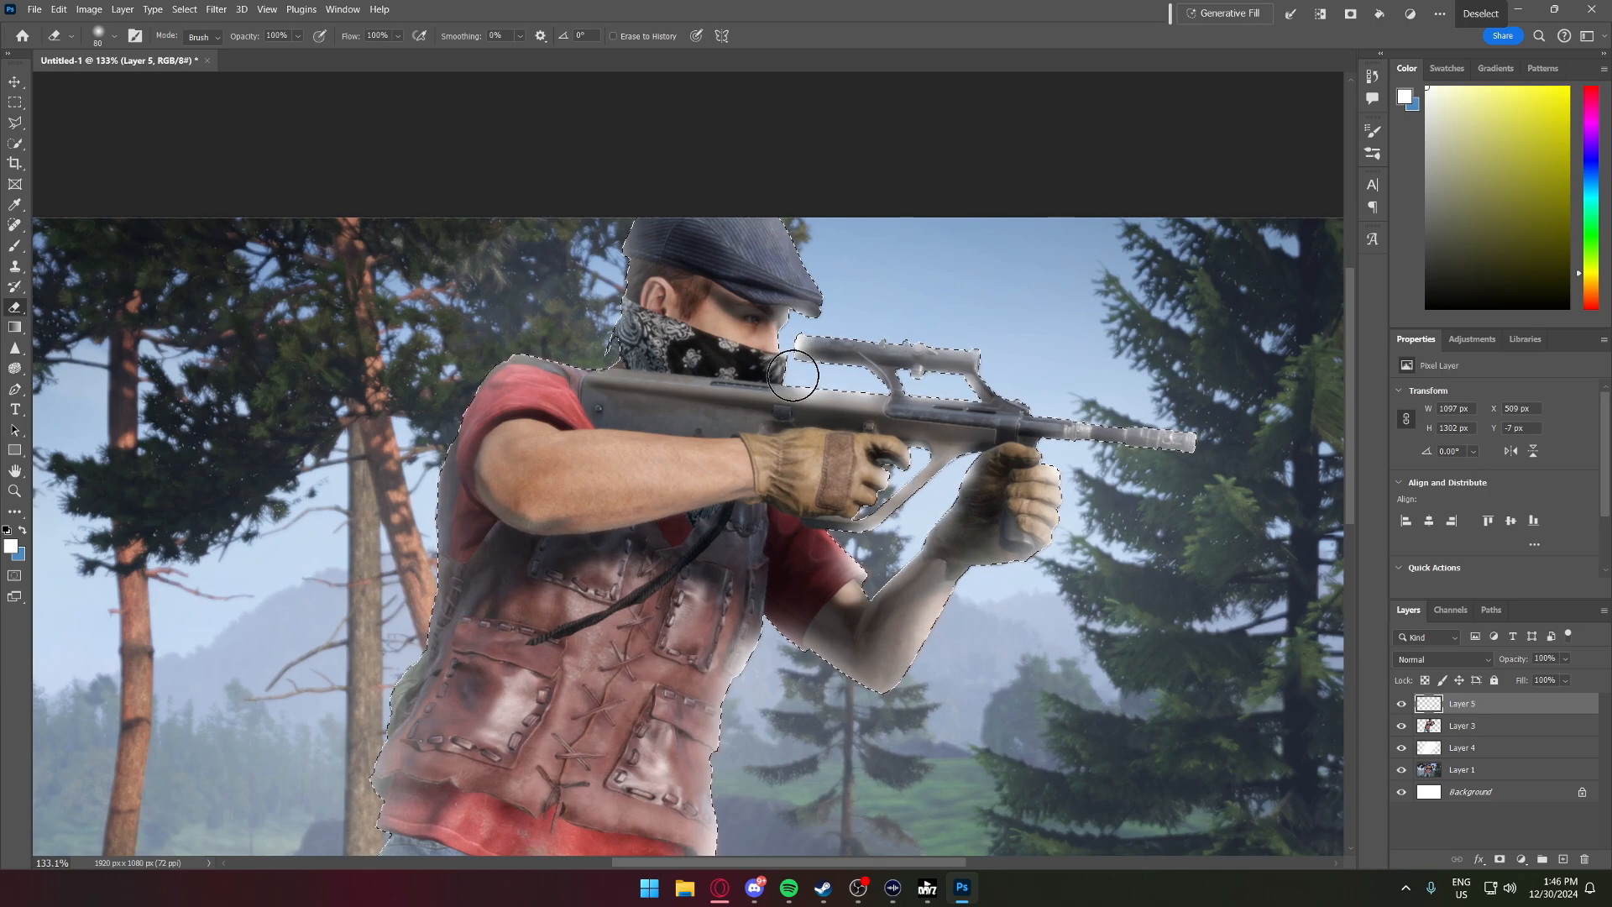
{"action": "key", "text": "bracketleft"}
{"action": "key", "text": "bracketleft"}
{"action": "key", "text": "bracketleft"}
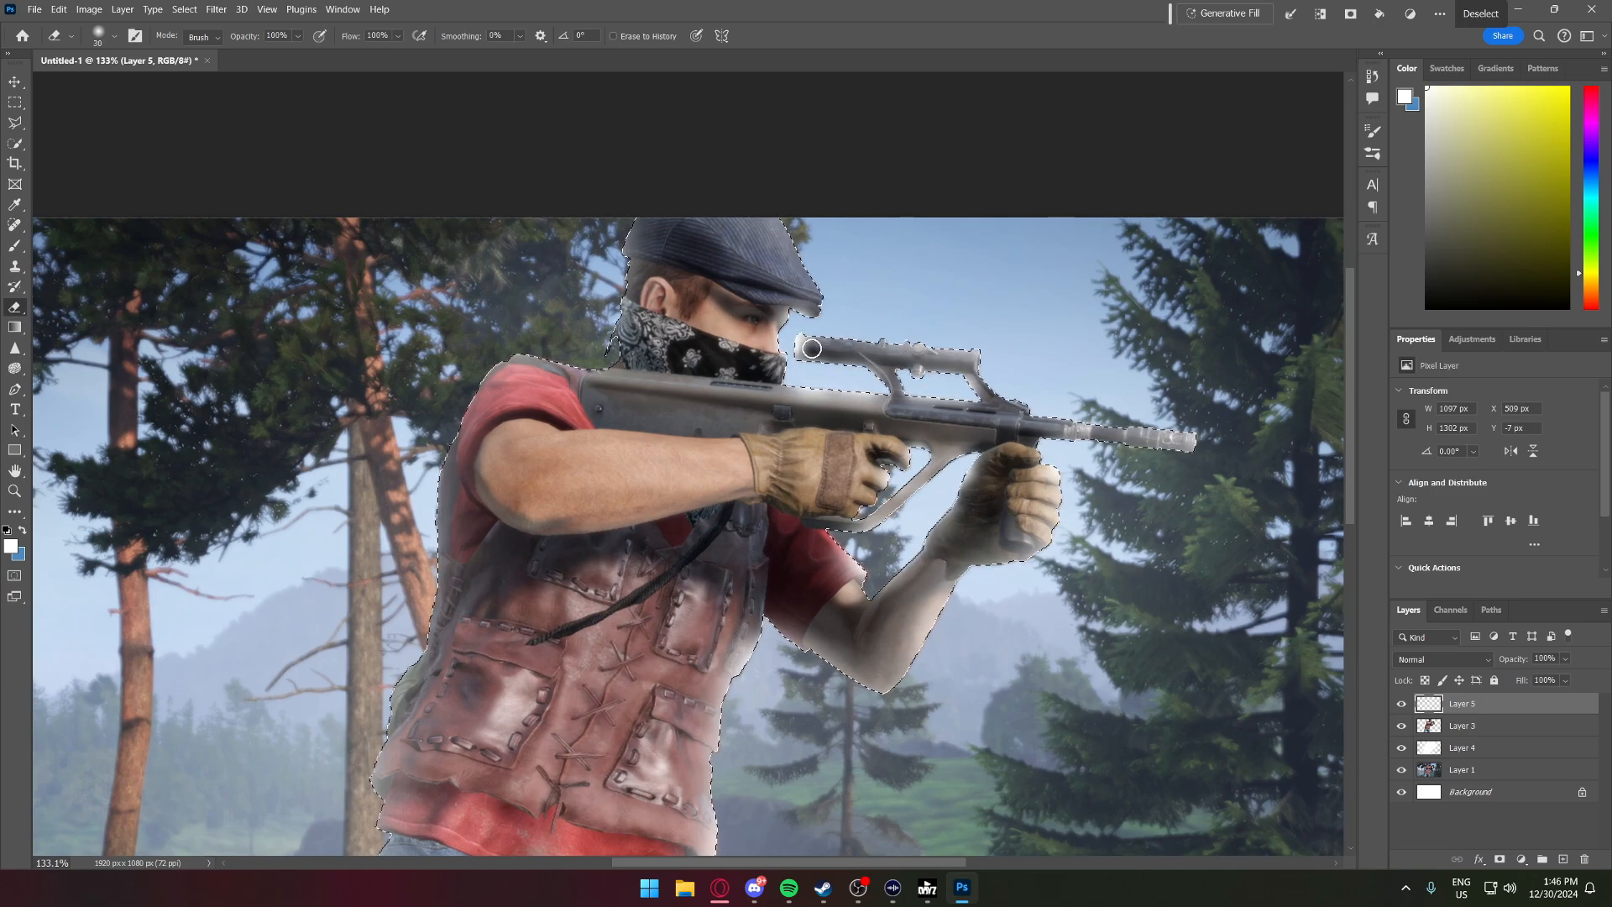
{"action": "scroll", "coordinate": [830, 325], "scroll_direction": "down", "scroll_amount": 6}
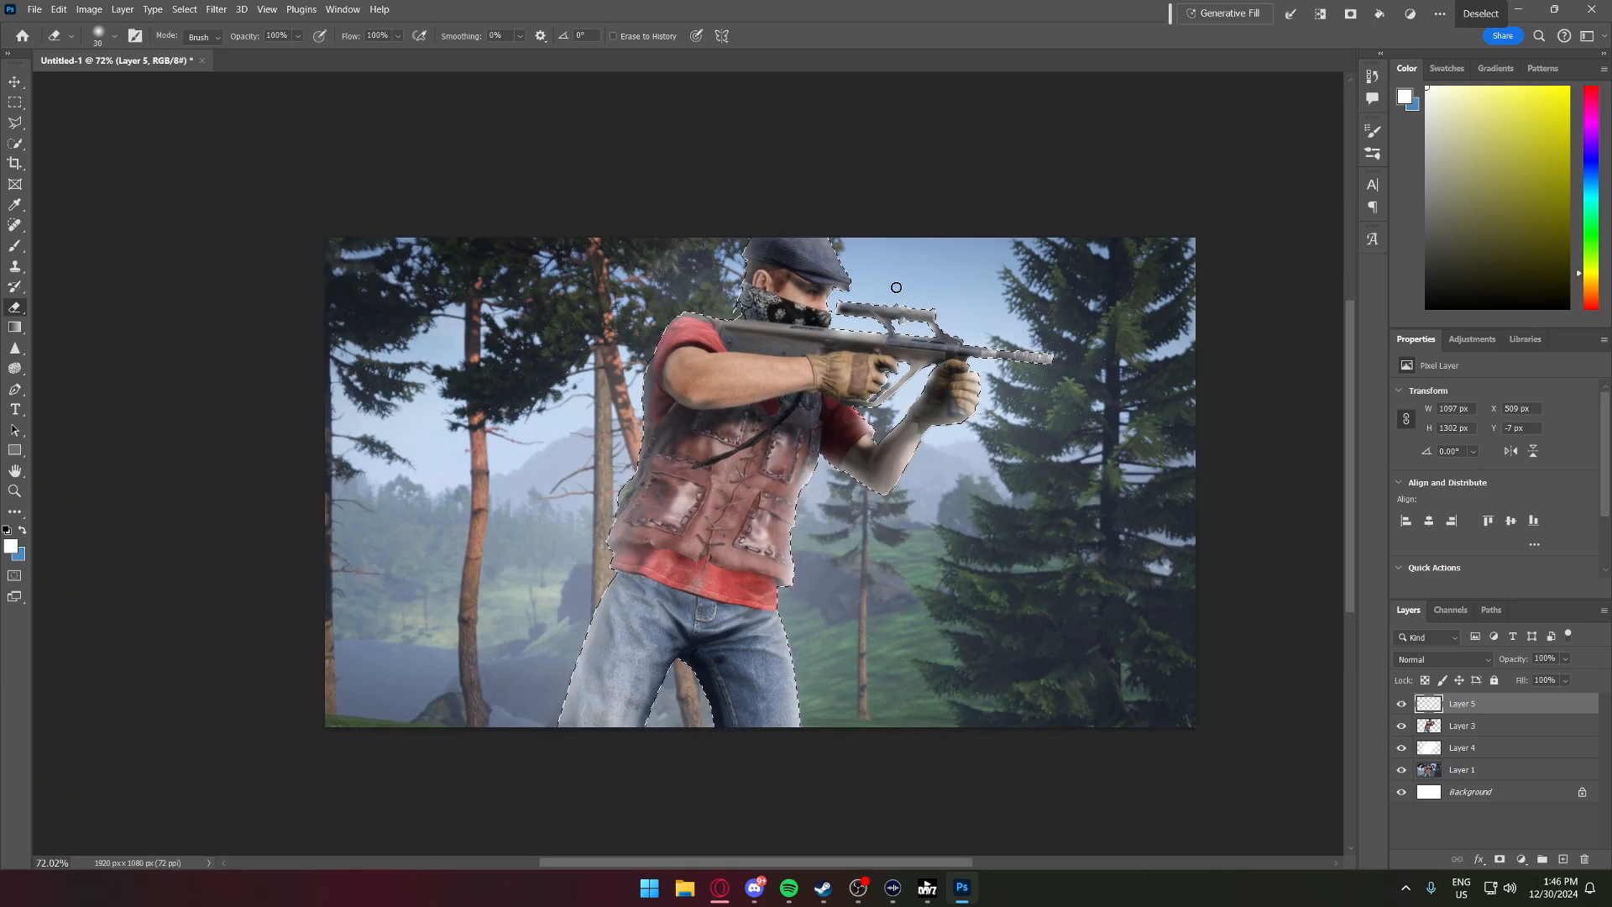
- Set the highlight layer's blend mode to Overlay, clear the selection and lower the layer's opacity to 62%
{"action": "key", "text": "b"}
{"action": "left_click", "coordinate": [1460, 658]}
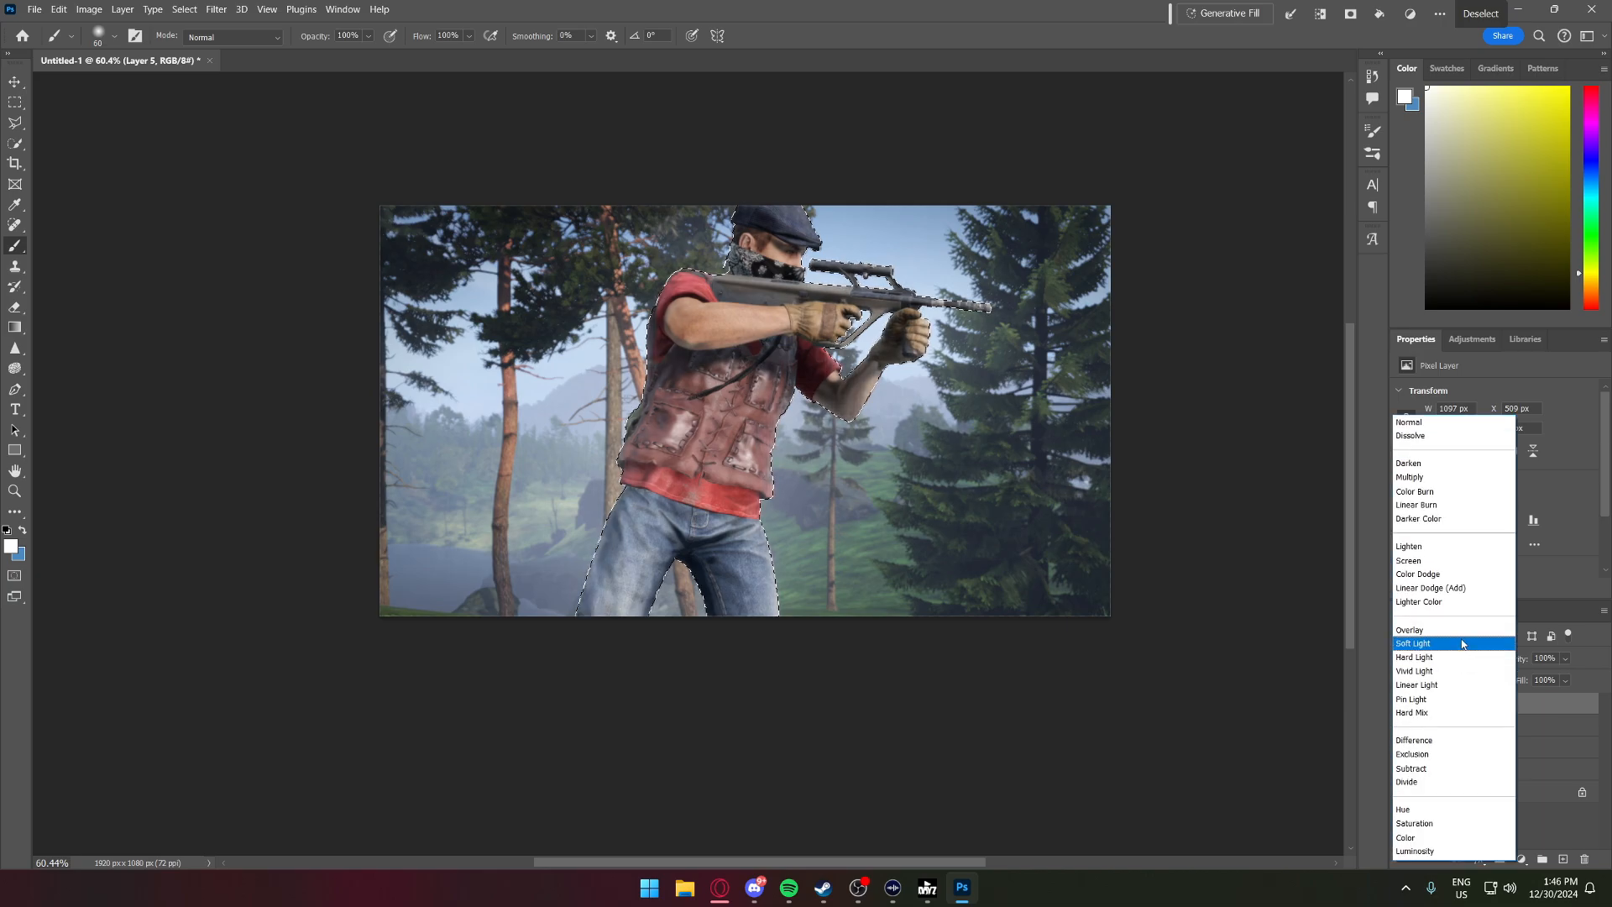
{"action": "left_click", "coordinate": [1466, 629]}
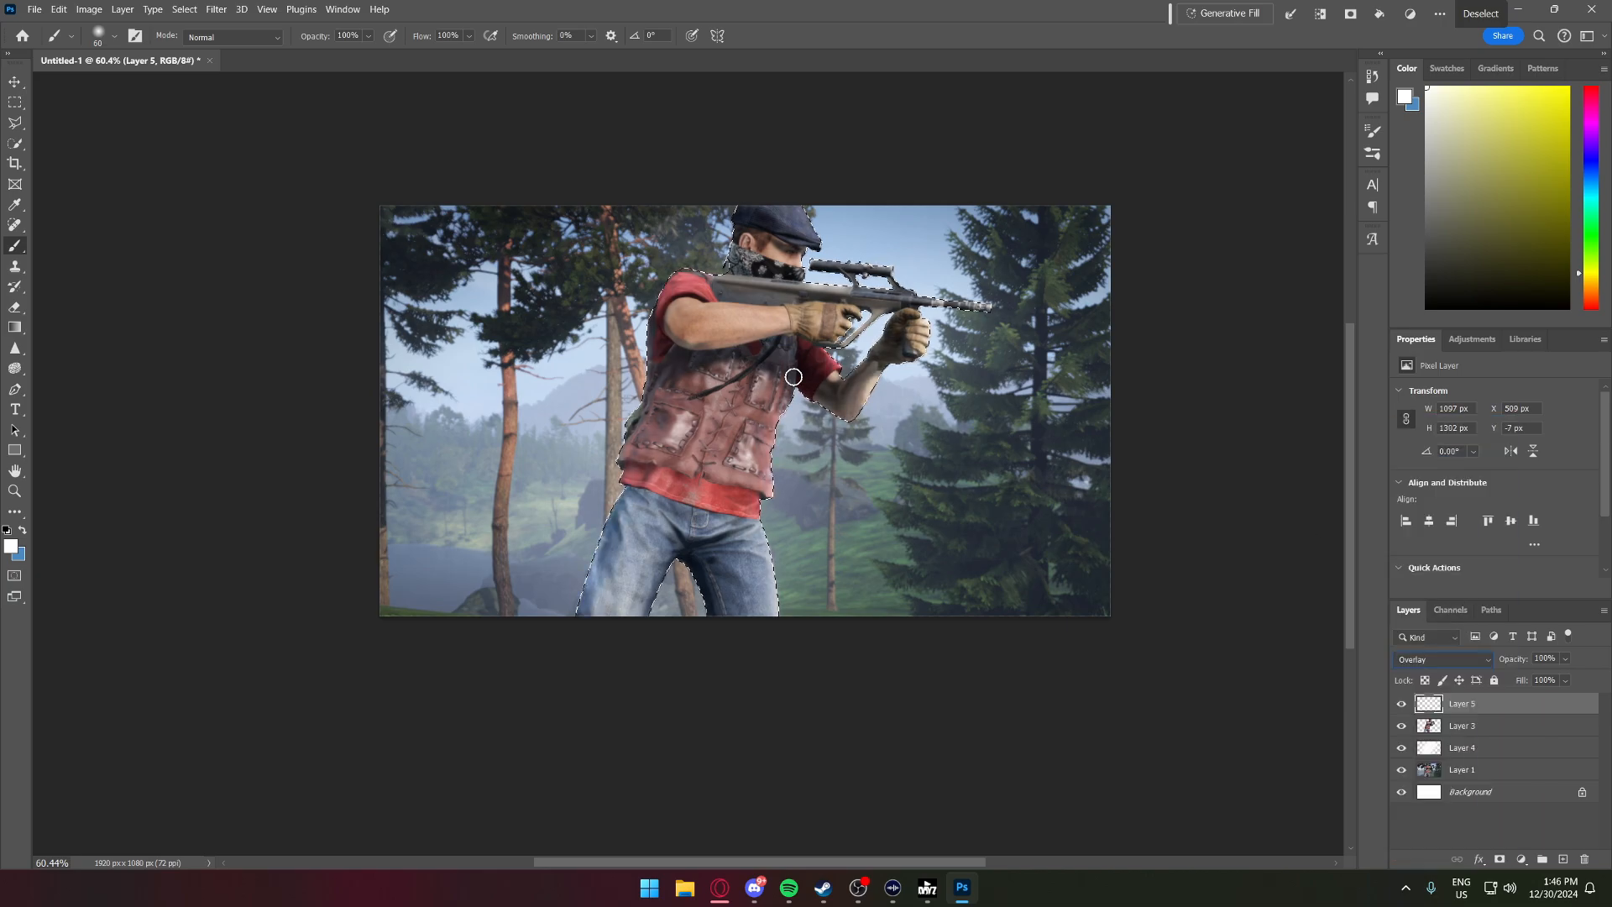
{"action": "left_click", "coordinate": [15, 143]}
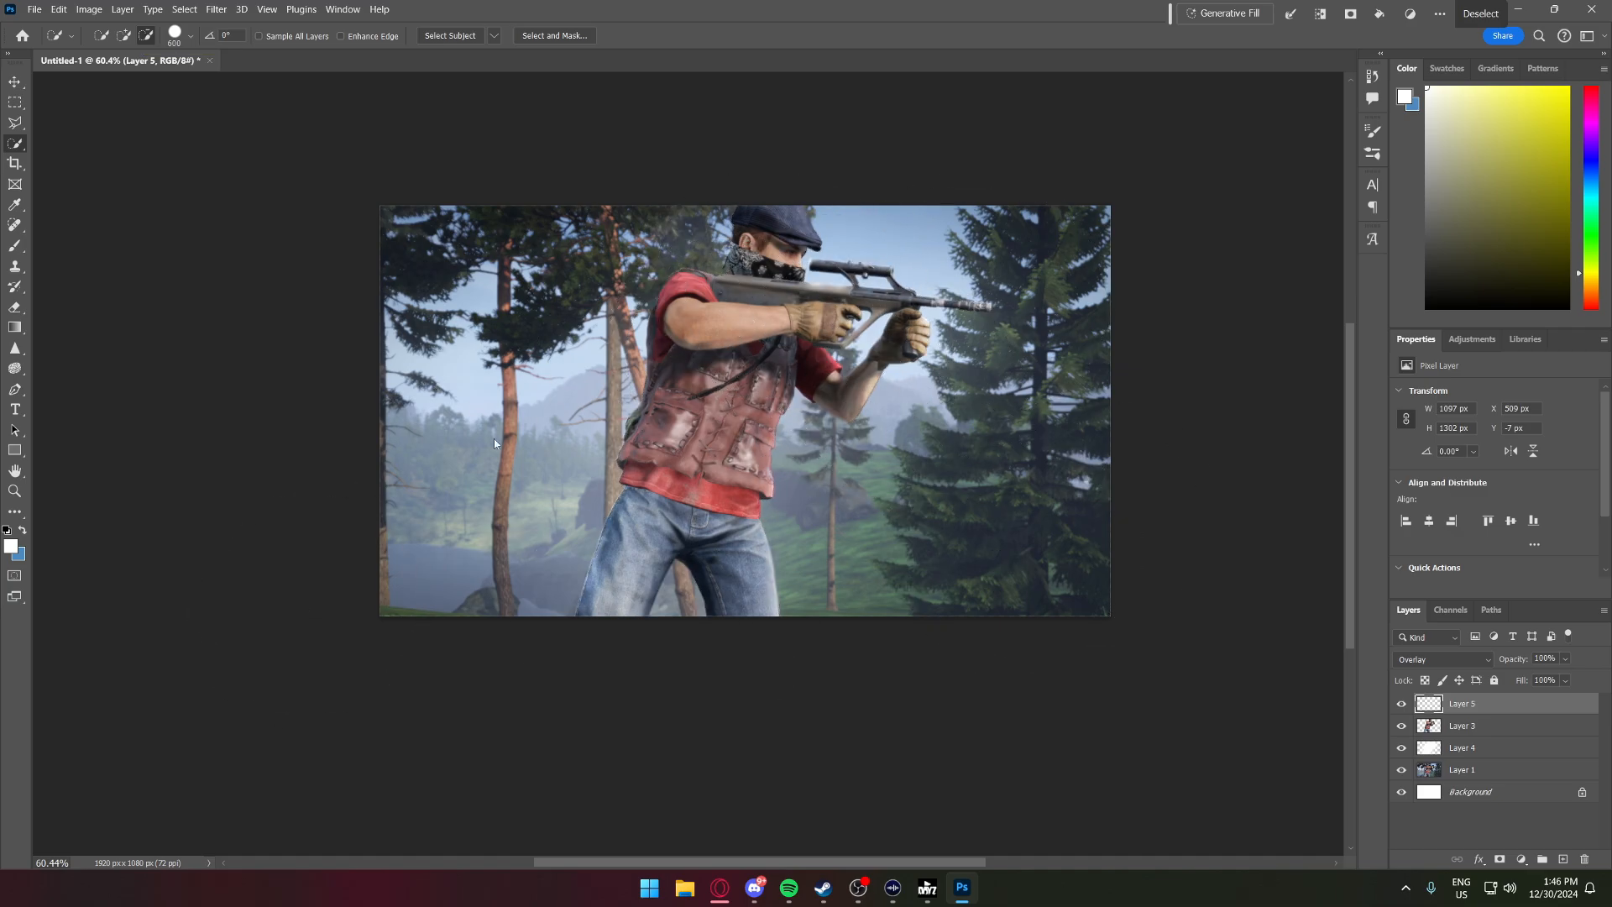
{"action": "key", "text": "ctrl+d"}
{"action": "scroll", "coordinate": [889, 415], "scroll_direction": "down", "scroll_amount": 3}
{"action": "scroll", "coordinate": [912, 310], "scroll_direction": "up", "scroll_amount": 3}
{"action": "scroll", "coordinate": [912, 309], "scroll_direction": "down", "scroll_amount": 2}
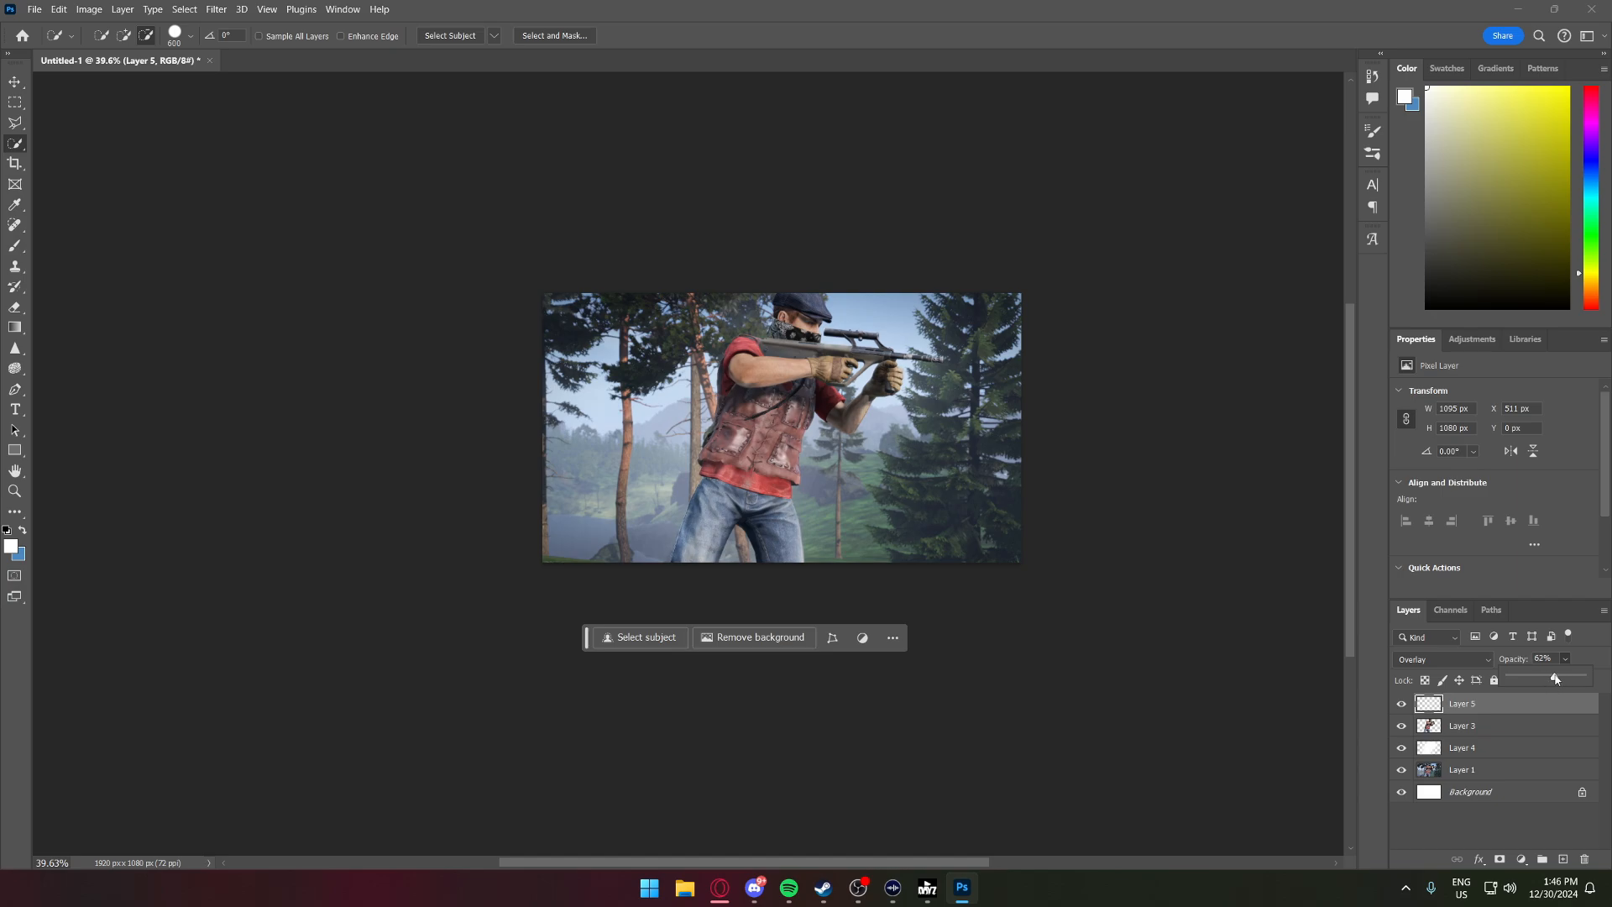
- Toggle the highlight layer's visibility repeatedly to compare the character with and without the edge highlights
{"action": "left_click", "coordinate": [1401, 705]}
{"action": "left_click", "coordinate": [1401, 705]}
{"action": "left_click", "coordinate": [1401, 705]}
{"action": "left_click", "coordinate": [1401, 706]}
{"action": "left_click", "coordinate": [1401, 707]}
{"action": "left_click", "coordinate": [1401, 707]}
{"action": "left_click", "coordinate": [1401, 707]}
{"action": "left_click", "coordinate": [1401, 707]}
{"action": "scroll", "coordinate": [958, 491], "scroll_direction": "down", "scroll_amount": 11}
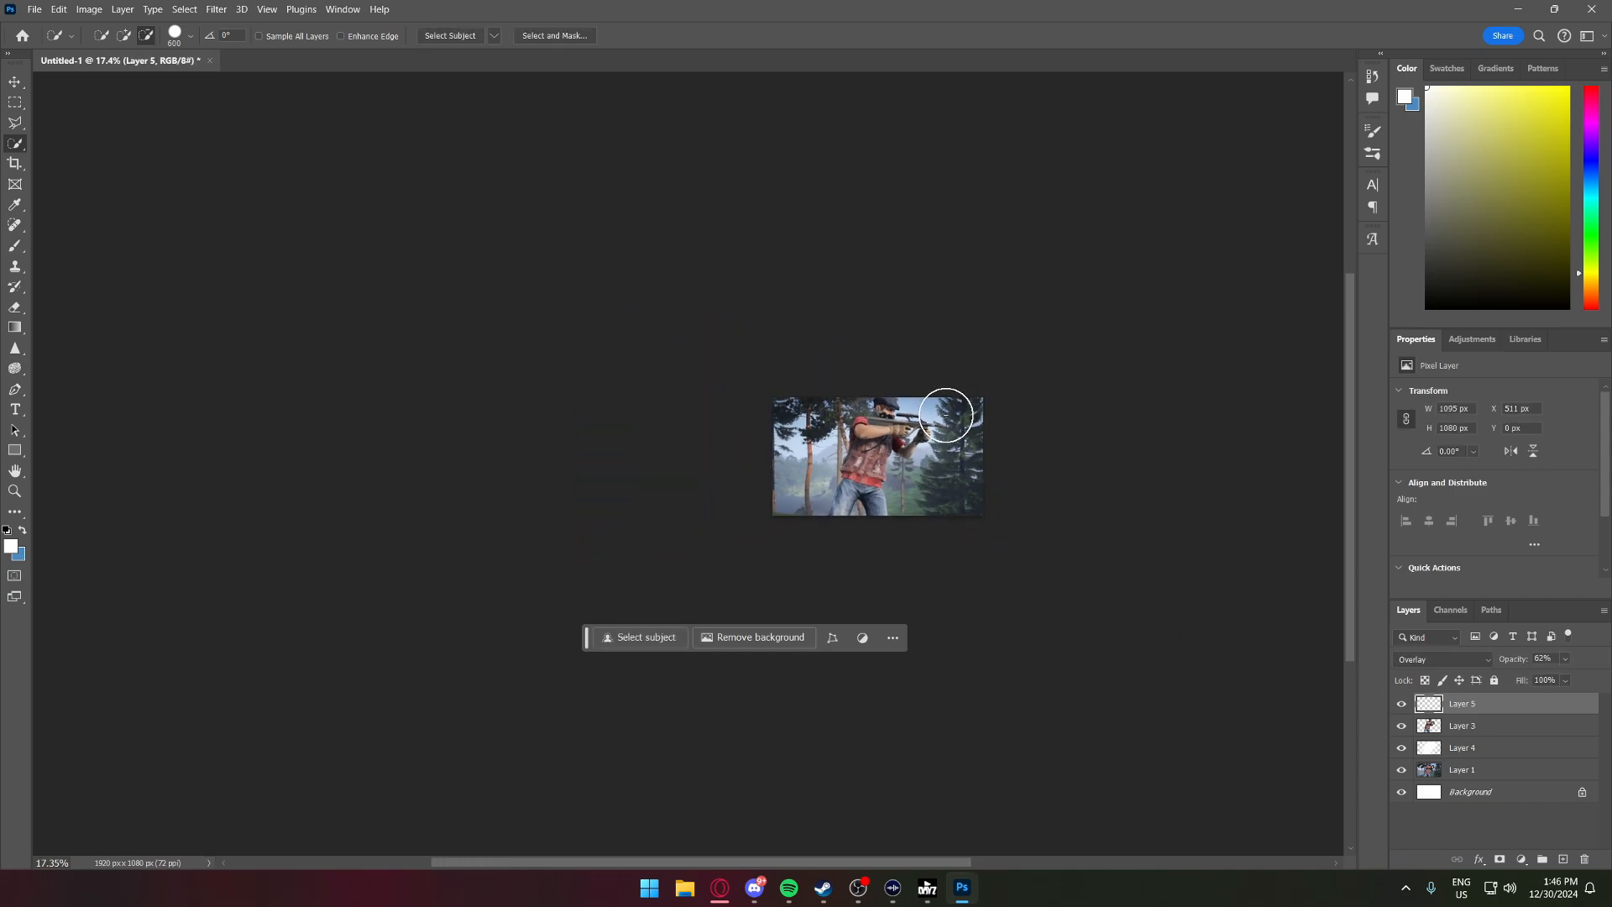
{"action": "scroll", "coordinate": [902, 428], "scroll_direction": "up", "scroll_amount": 4}
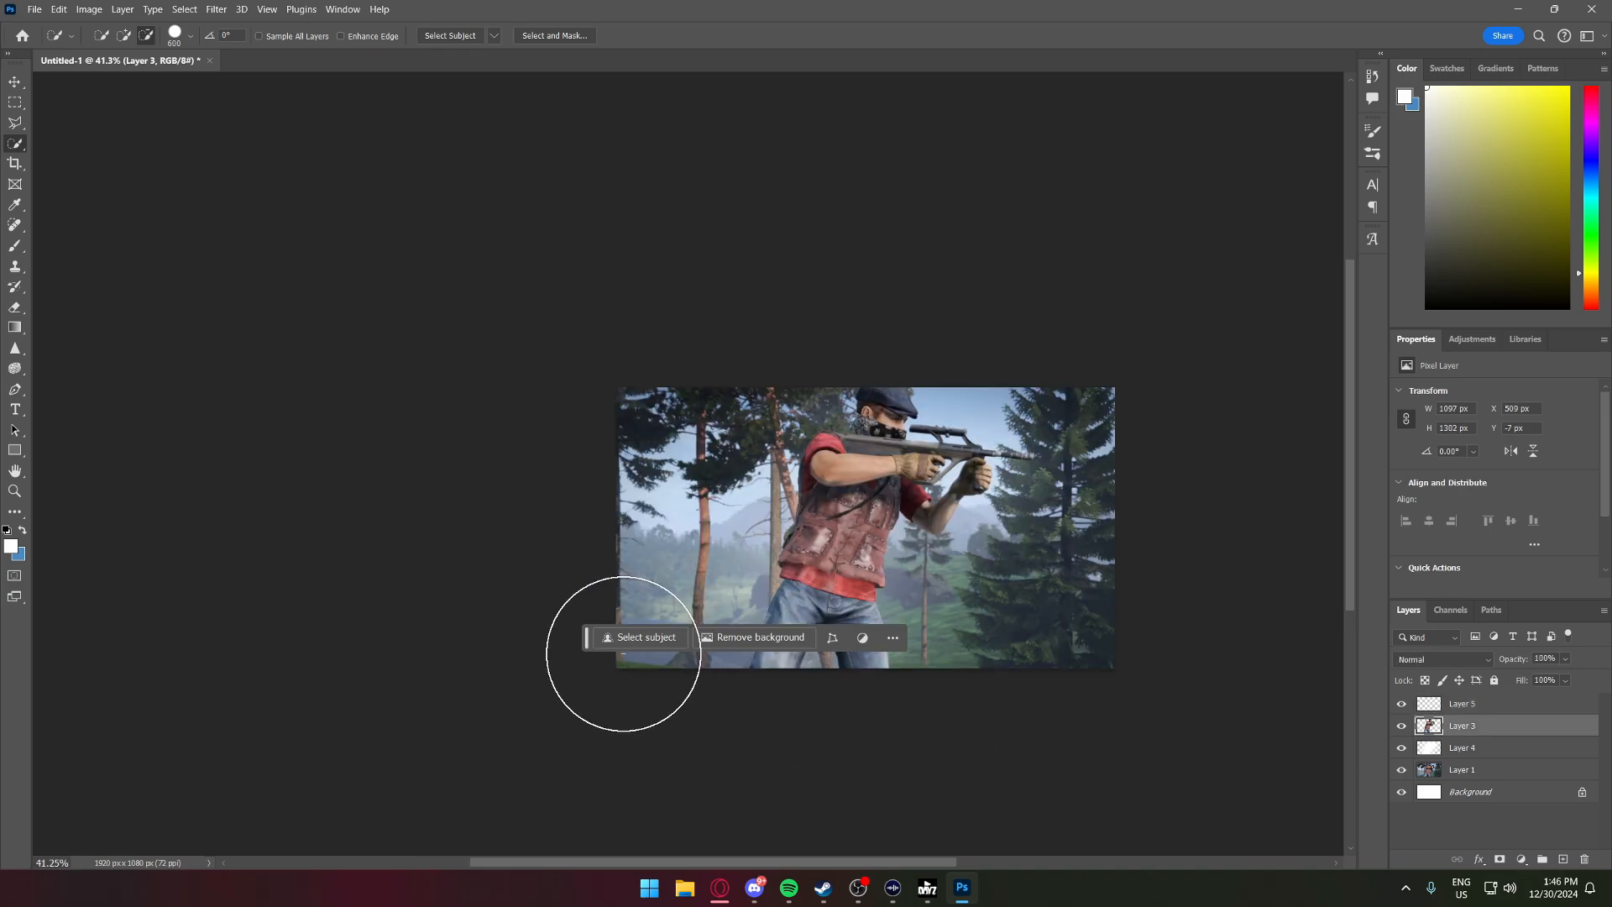
- Move the contextual task bar off the image and load the character layer's outline as a selection
{"action": "left_click_drag", "start_coordinate": [587, 637], "coordinate": [757, 13]}
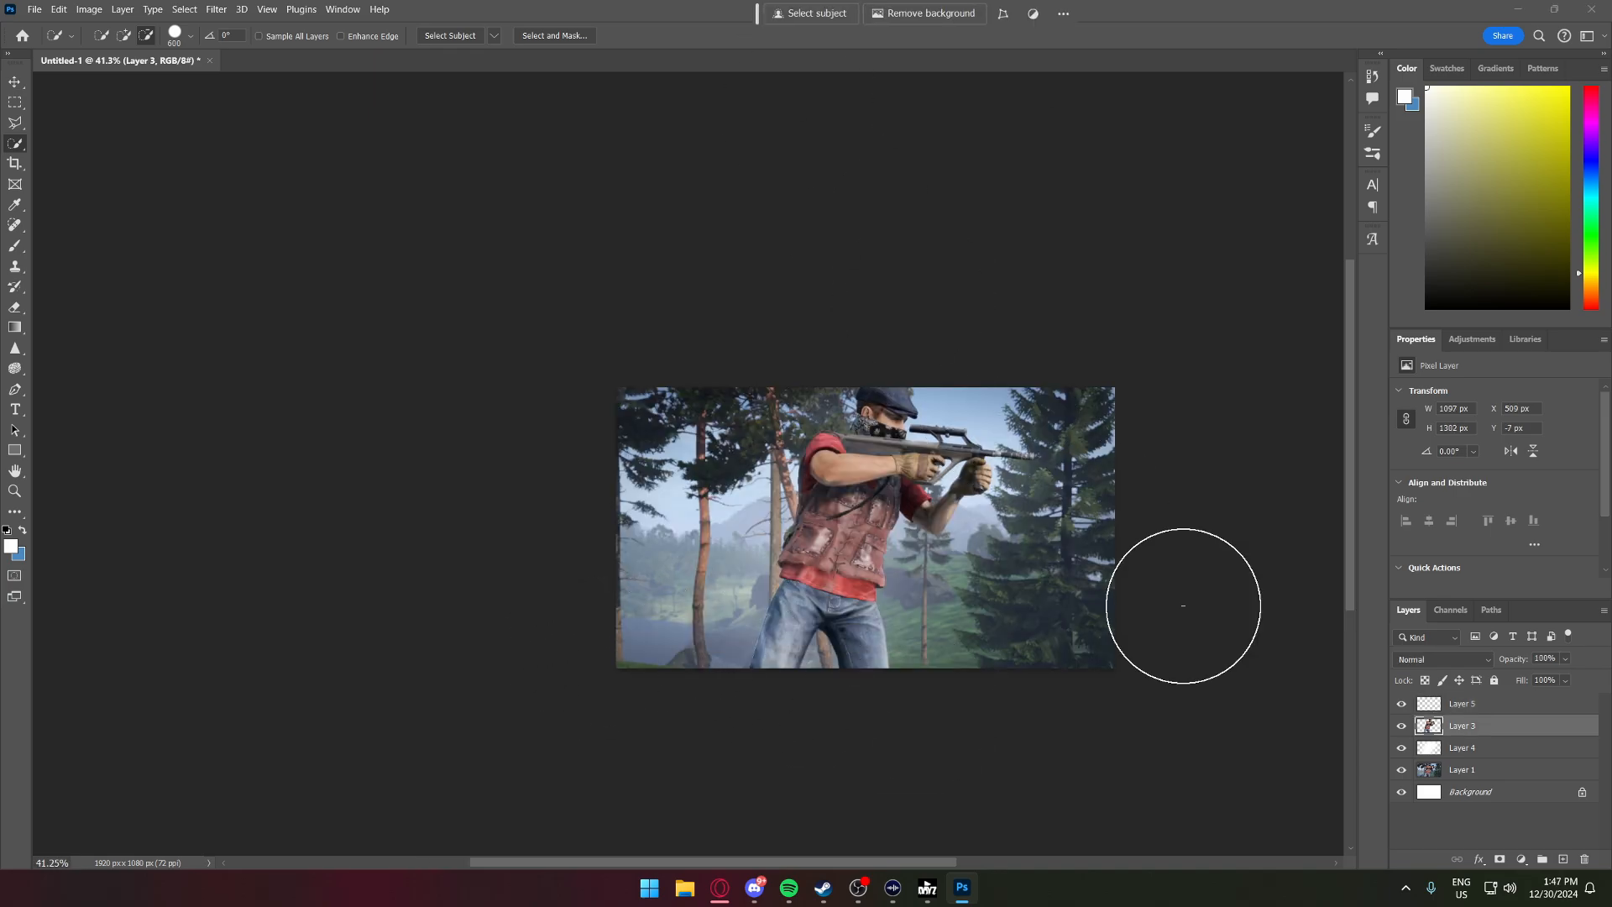
{"action": "scroll", "coordinate": [869, 489], "scroll_direction": "up", "scroll_amount": 3}
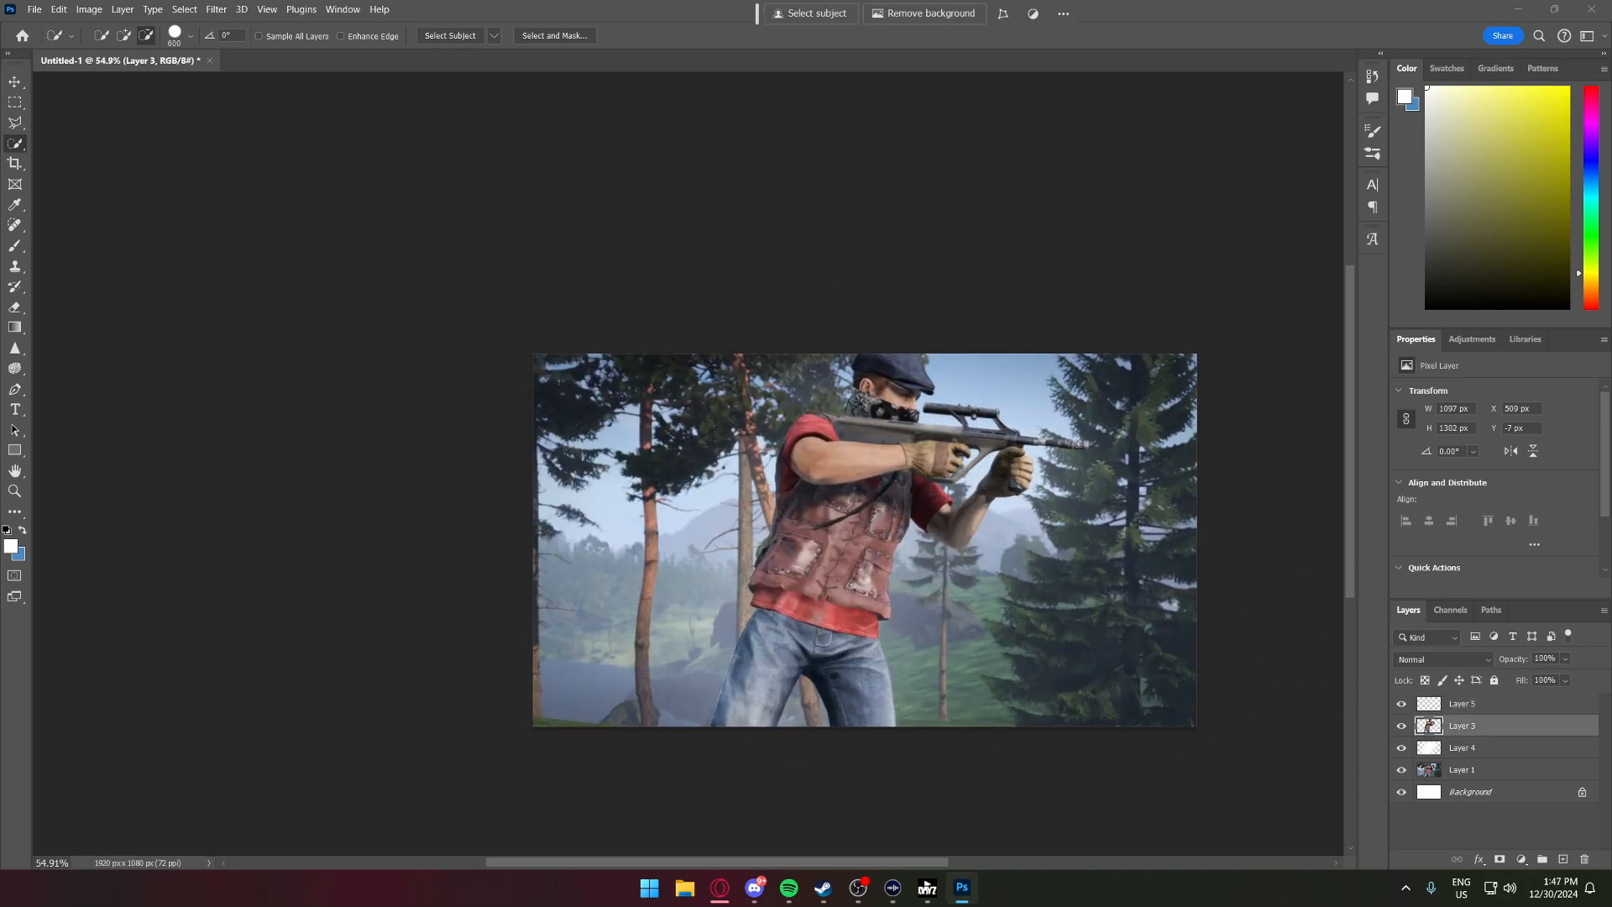
{"action": "left_click", "coordinate": [1495, 709]}
{"action": "left_click", "coordinate": [1497, 725]}
{"action": "left_click", "coordinate": [1430, 727], "text": "ctrl"}
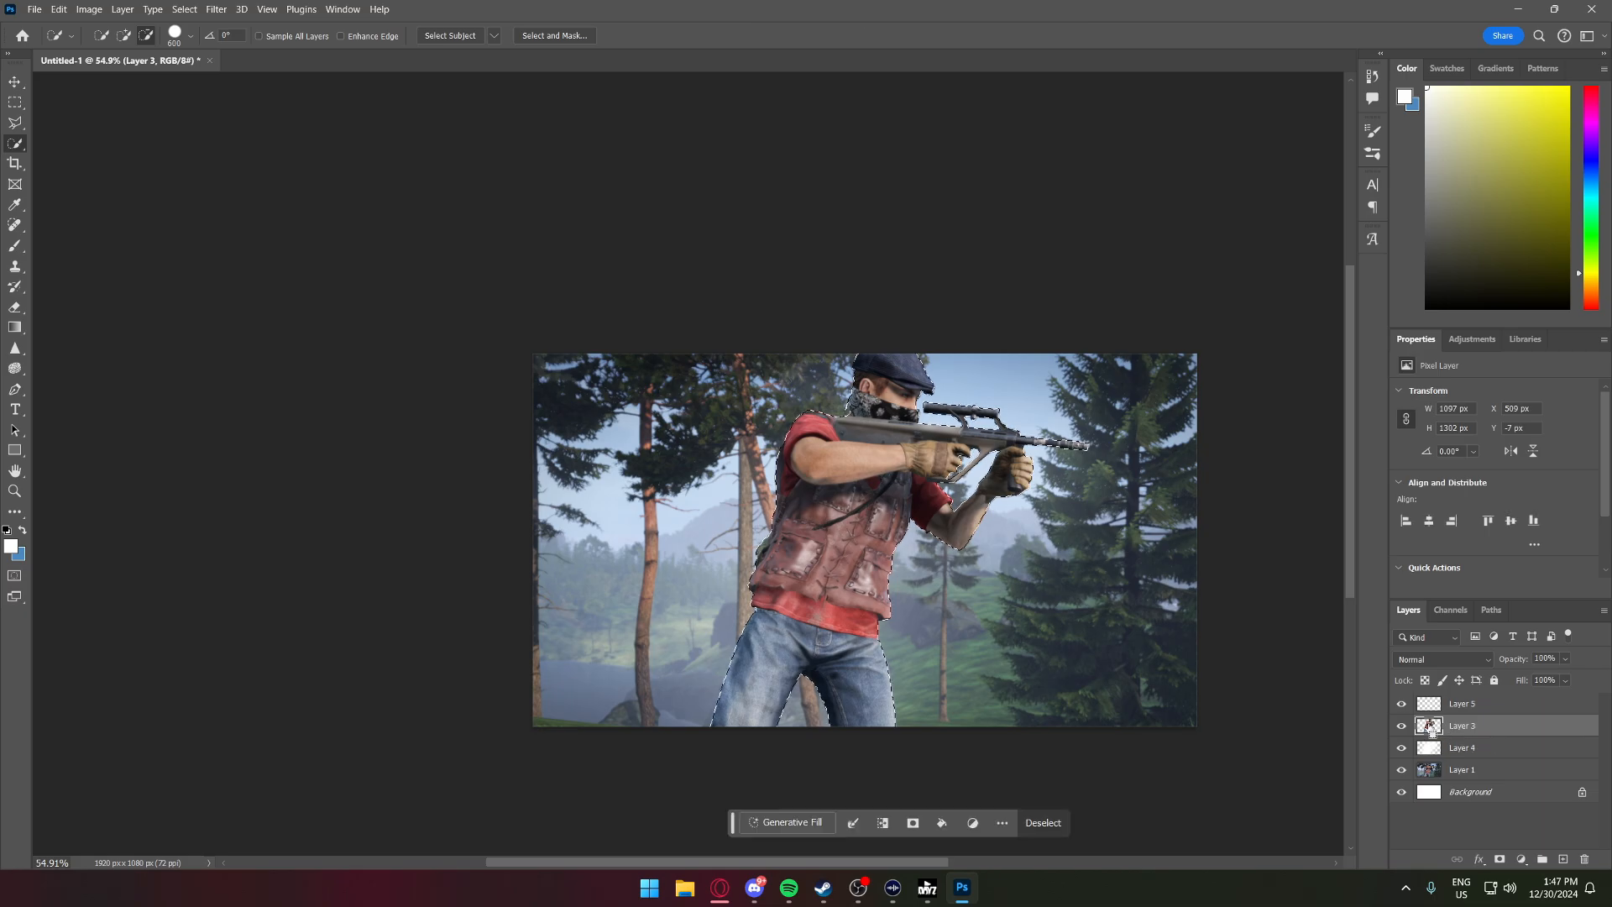
- Sharpen the rifle and its scope on the character layer with a 175-pixel Sharpen tool, then clear the selection
{"action": "left_click", "coordinate": [16, 349]}
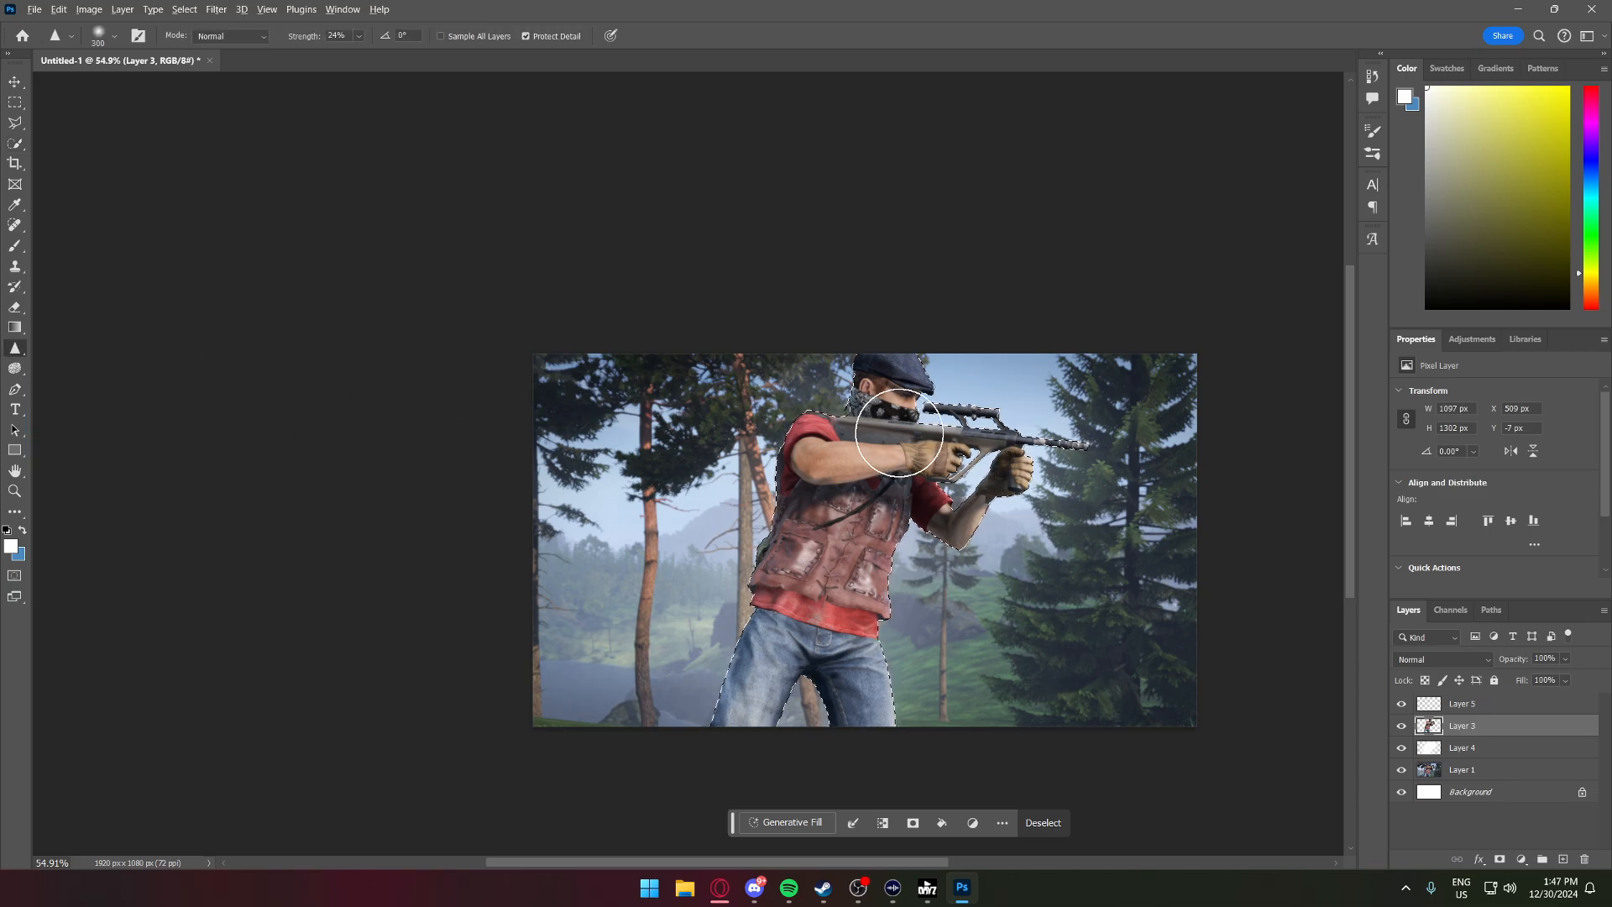
{"action": "scroll", "coordinate": [899, 433], "scroll_direction": "up", "scroll_amount": 3}
{"action": "scroll", "coordinate": [881, 353], "scroll_direction": "up", "scroll_amount": 1}
{"action": "key", "text": "bracketleft"}
{"action": "key", "text": "bracketleft"}
{"action": "key", "text": "bracketleft"}
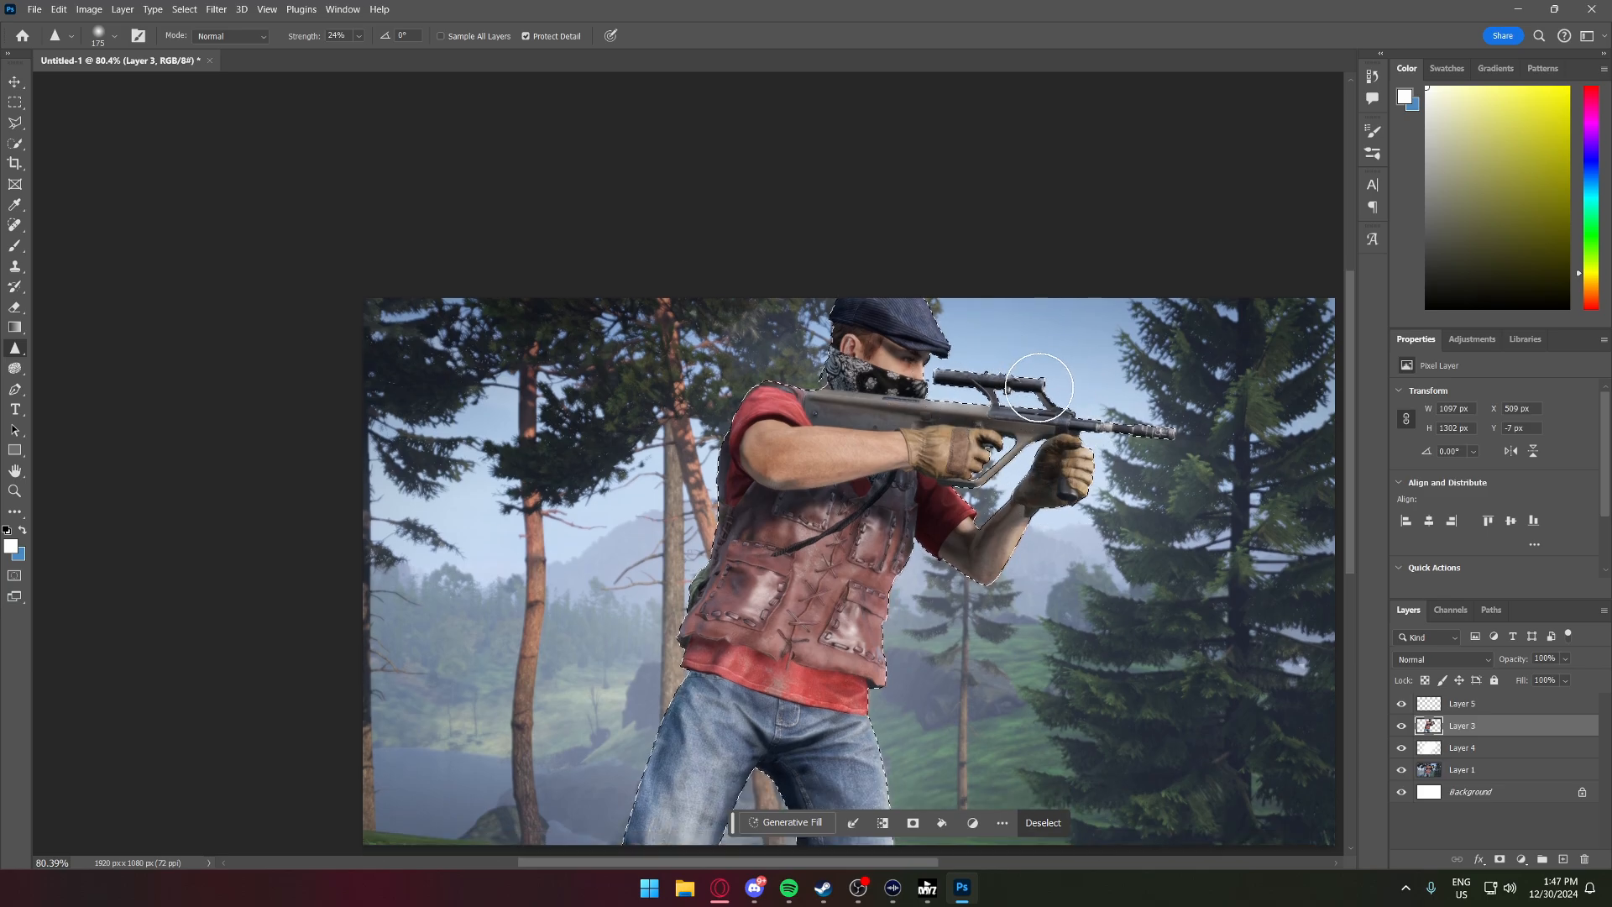
{"action": "left_click_drag", "start_coordinate": [1042, 376], "coordinate": [978, 368]}
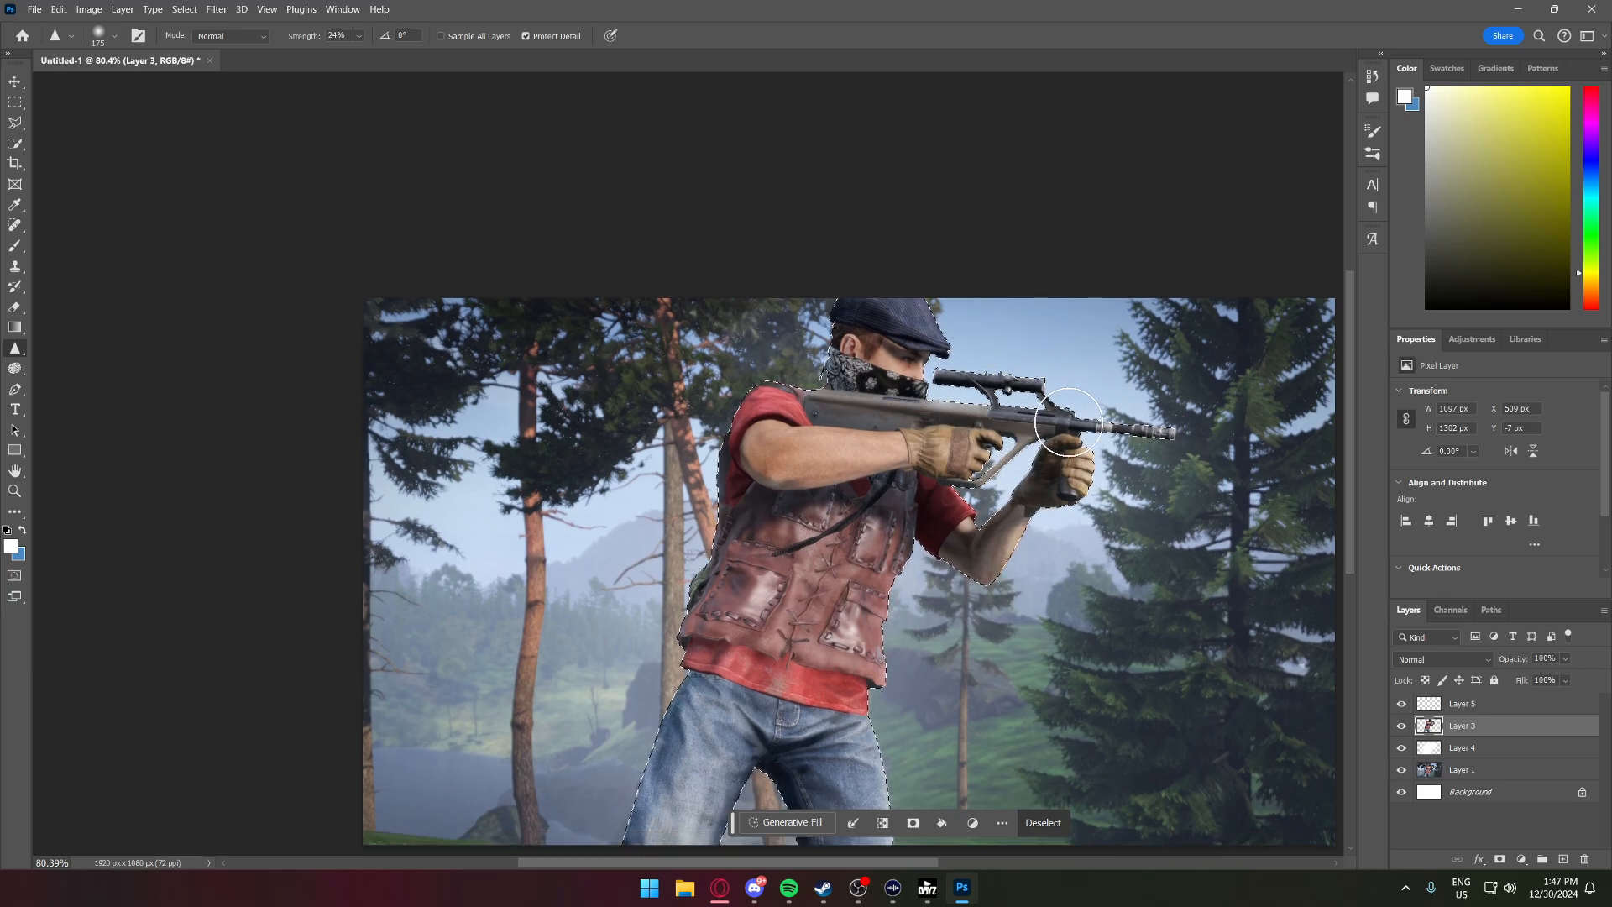
{"action": "key", "text": "w"}
{"action": "key", "text": "ctrl+d"}
{"action": "scroll", "coordinate": [974, 201], "scroll_direction": "down", "scroll_amount": 5}
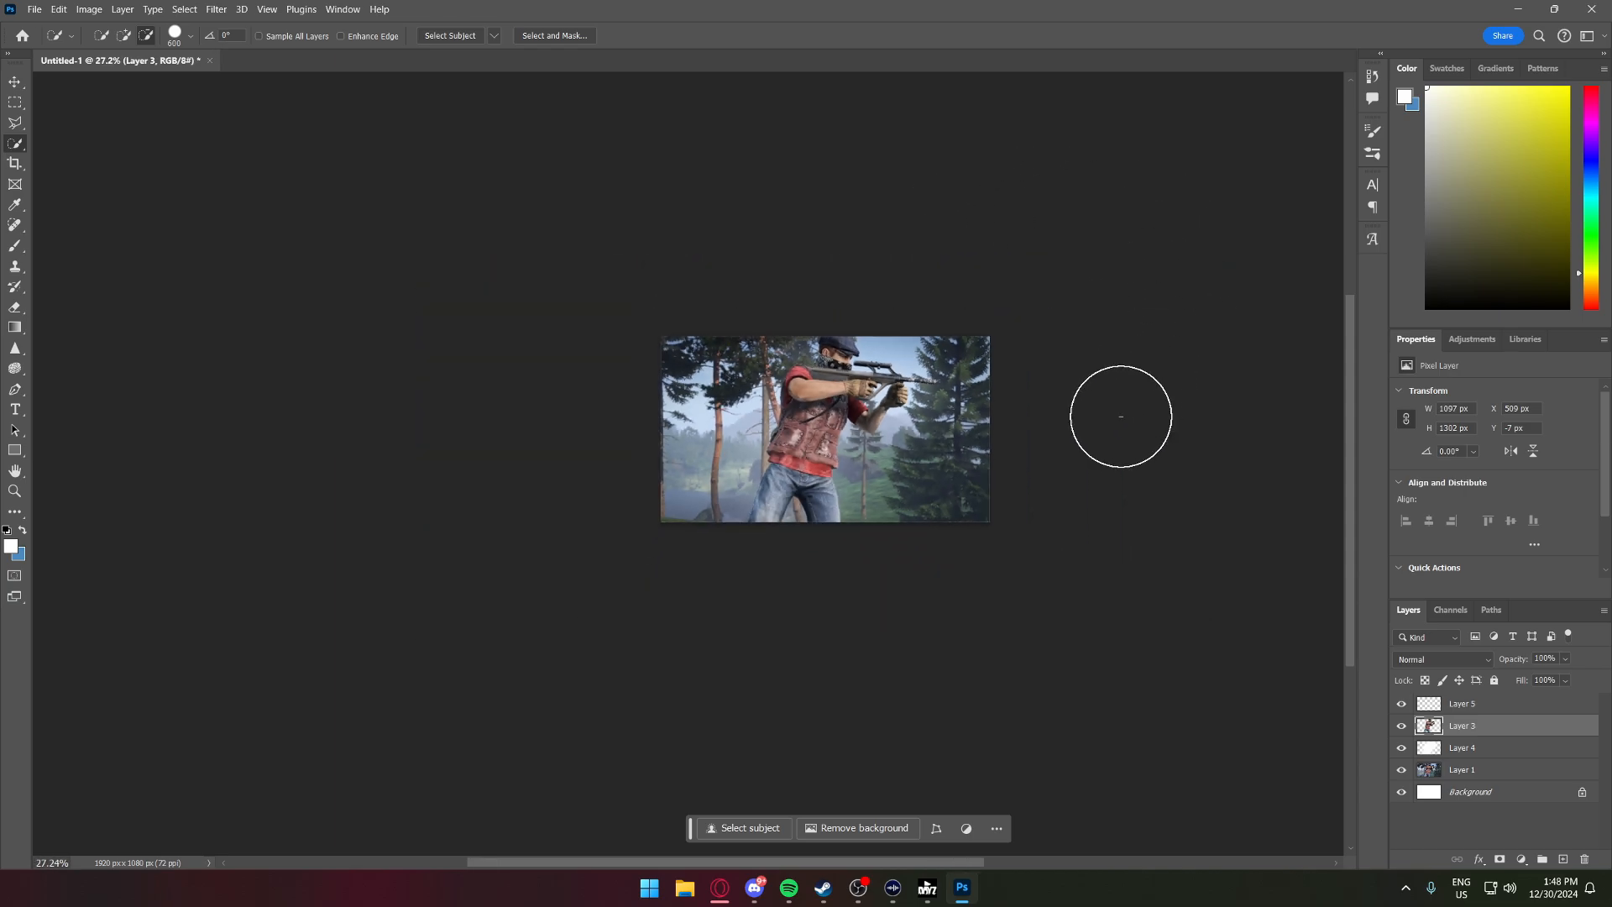
{"action": "scroll", "coordinate": [1022, 389], "scroll_direction": "up", "scroll_amount": 5}
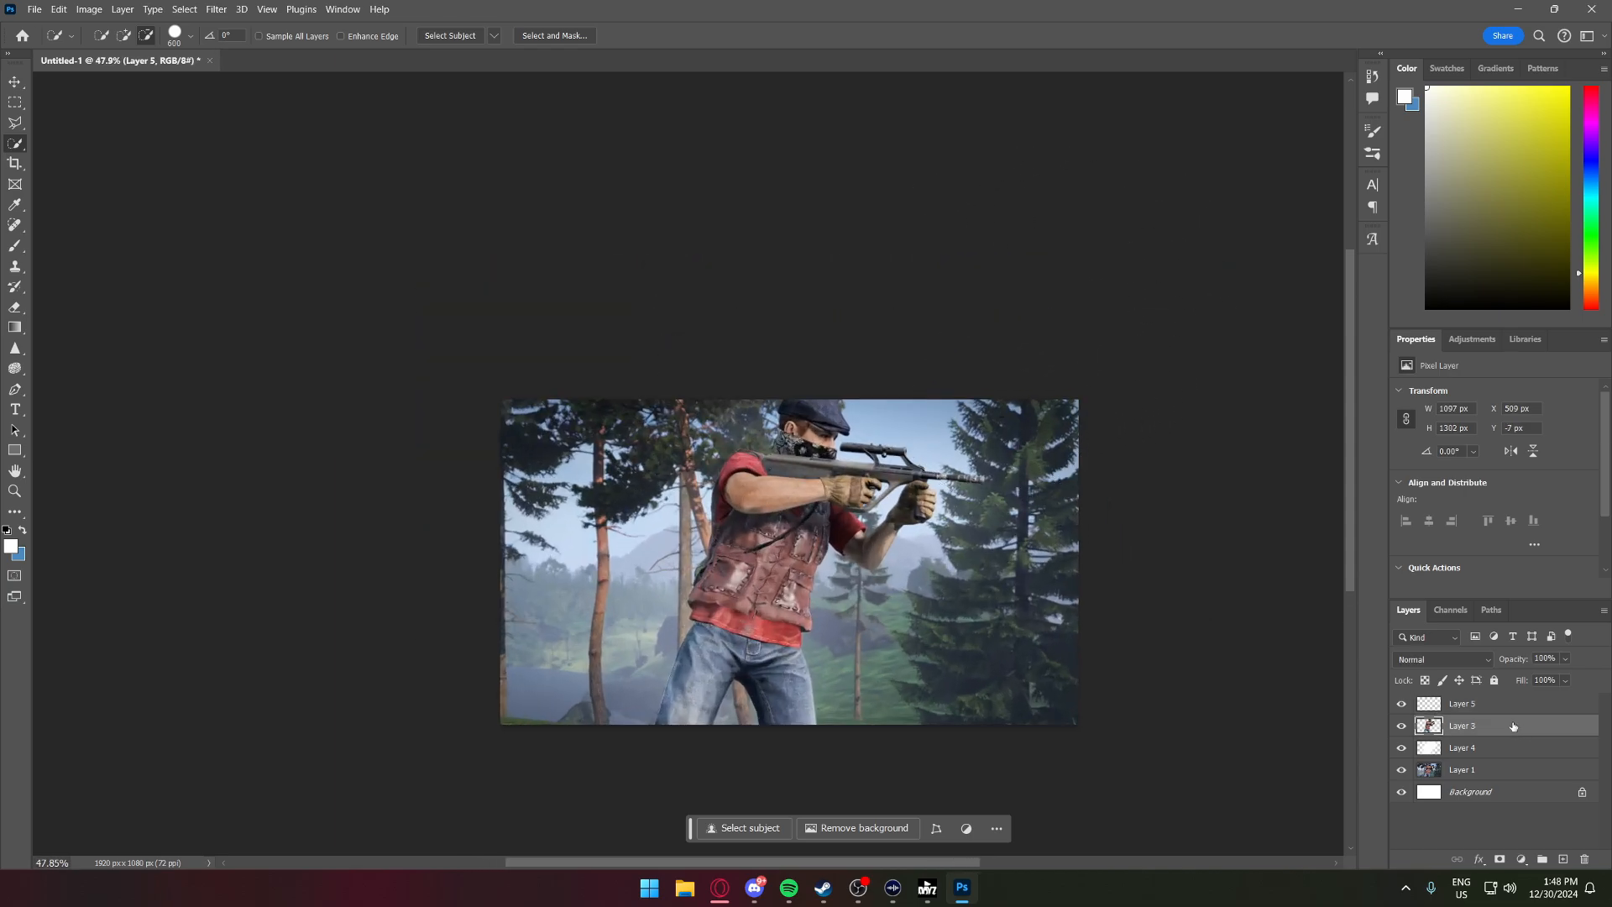
- Add a Brightness/Contrast adjustment clipped to the character layer, with brightness 12 and contrast 5
{"action": "left_click", "coordinate": [1472, 339]}
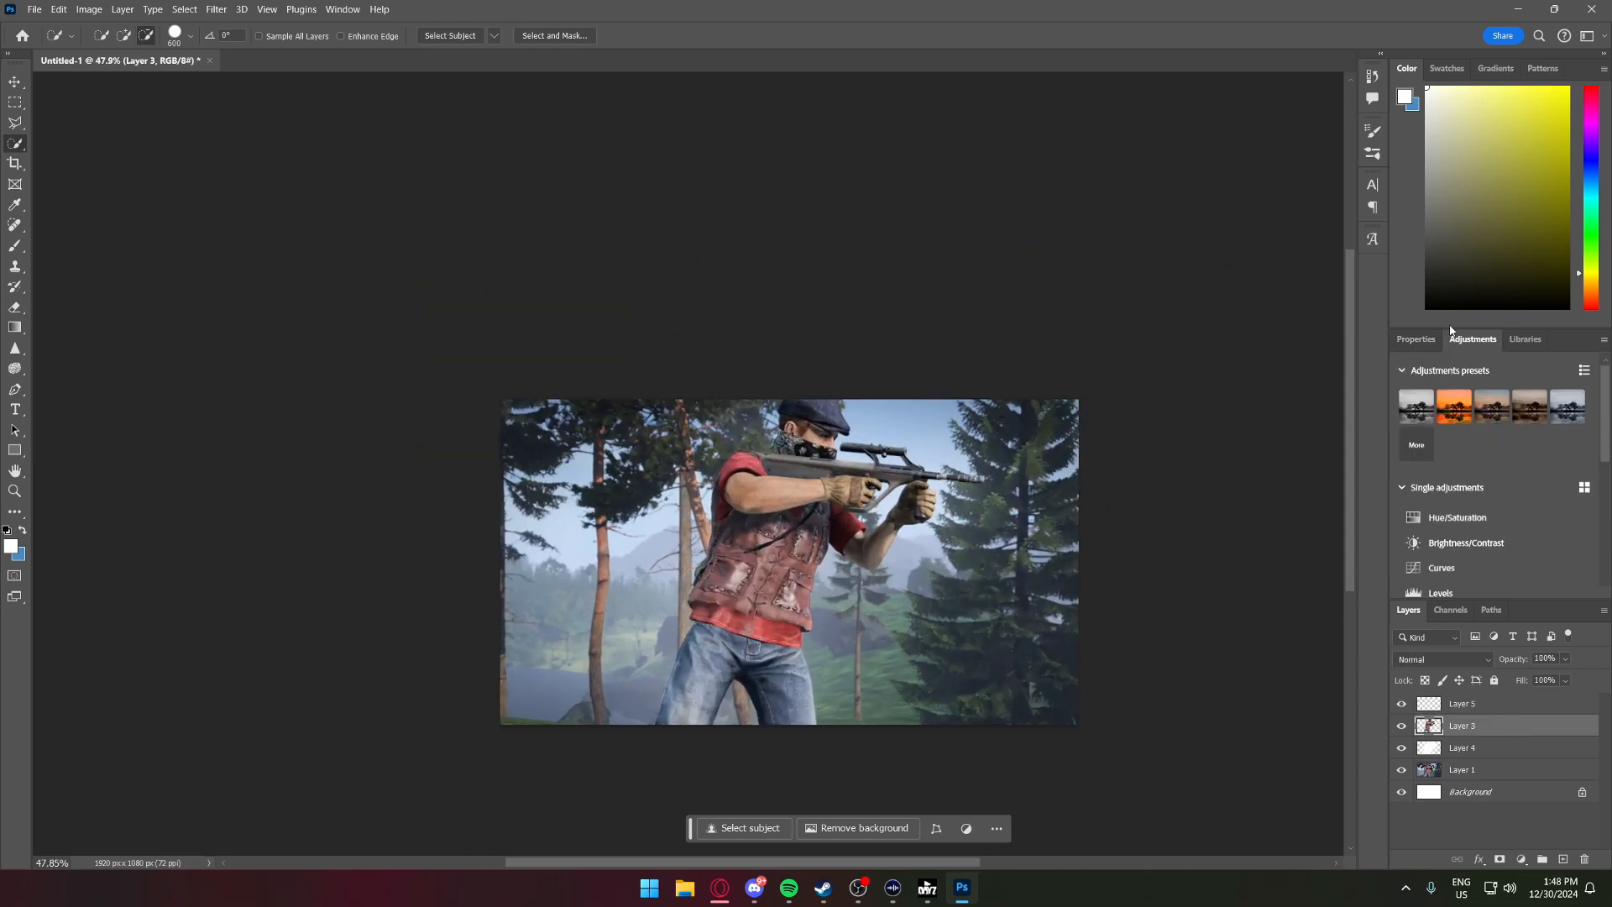
{"action": "left_click", "coordinate": [1427, 340]}
{"action": "left_click", "coordinate": [1489, 342]}
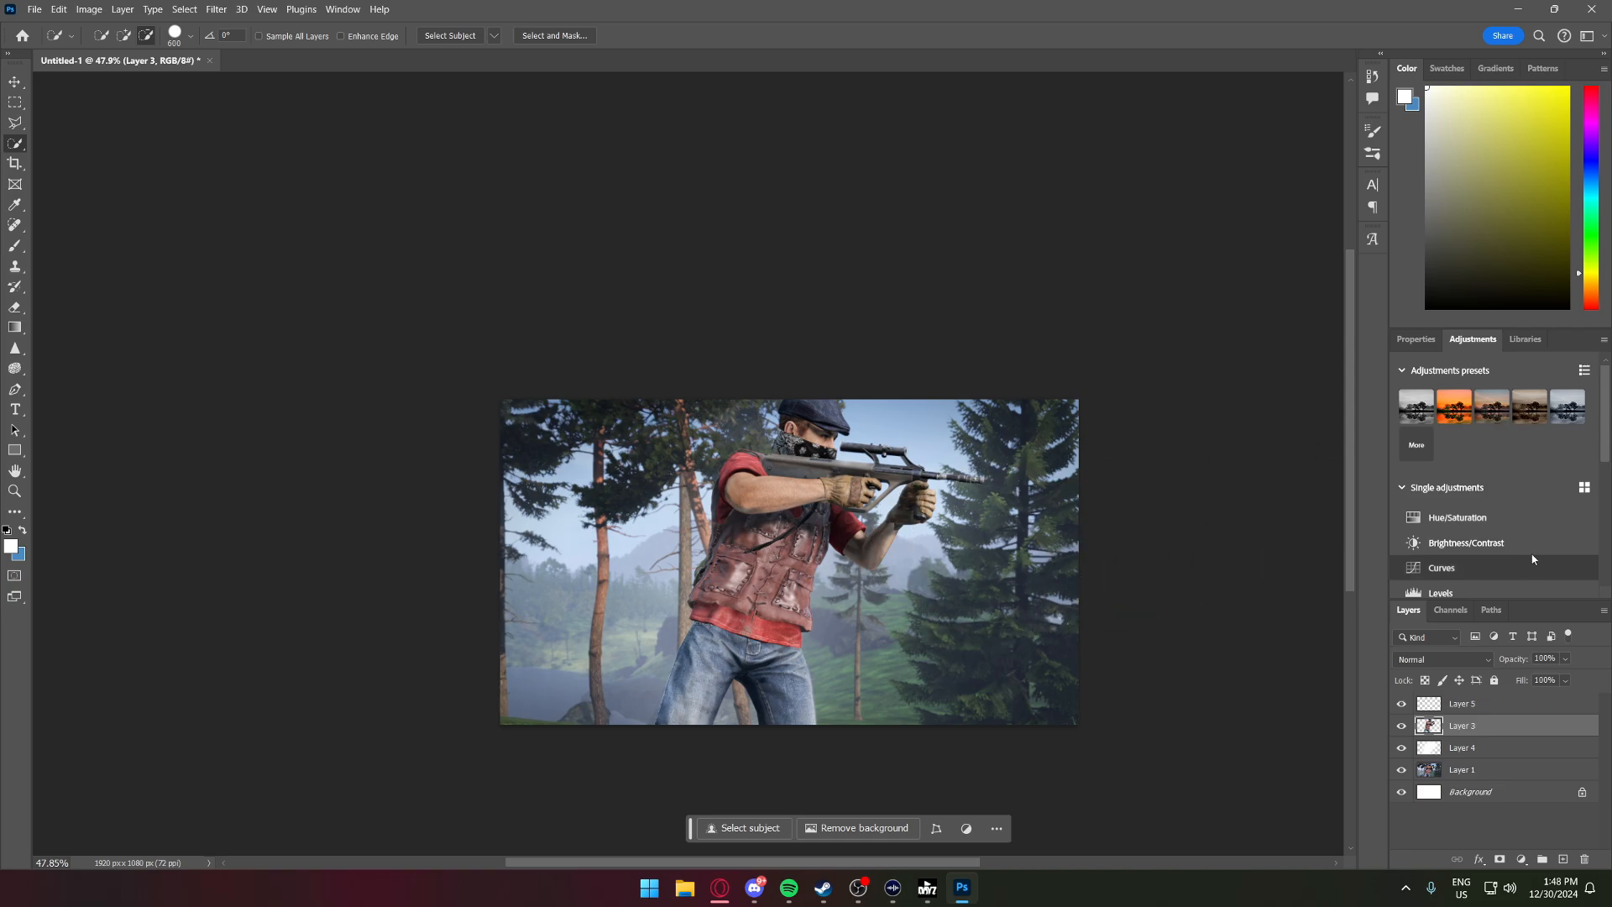
{"action": "left_click", "coordinate": [1503, 543]}
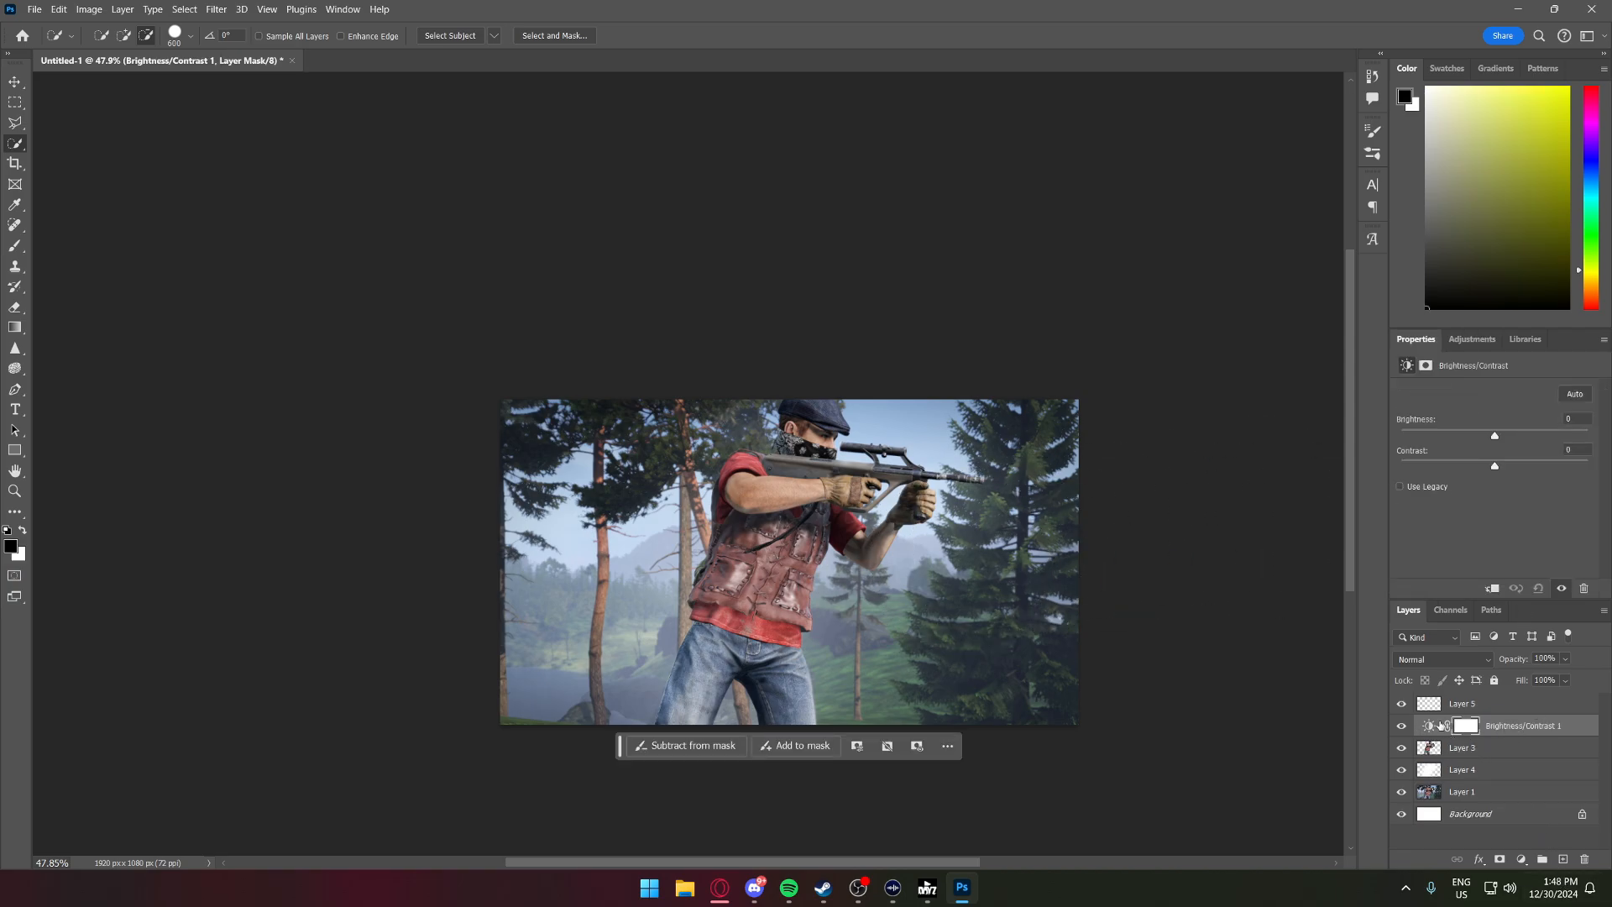
{"action": "left_click", "coordinate": [1433, 744], "text": "ctrl"}
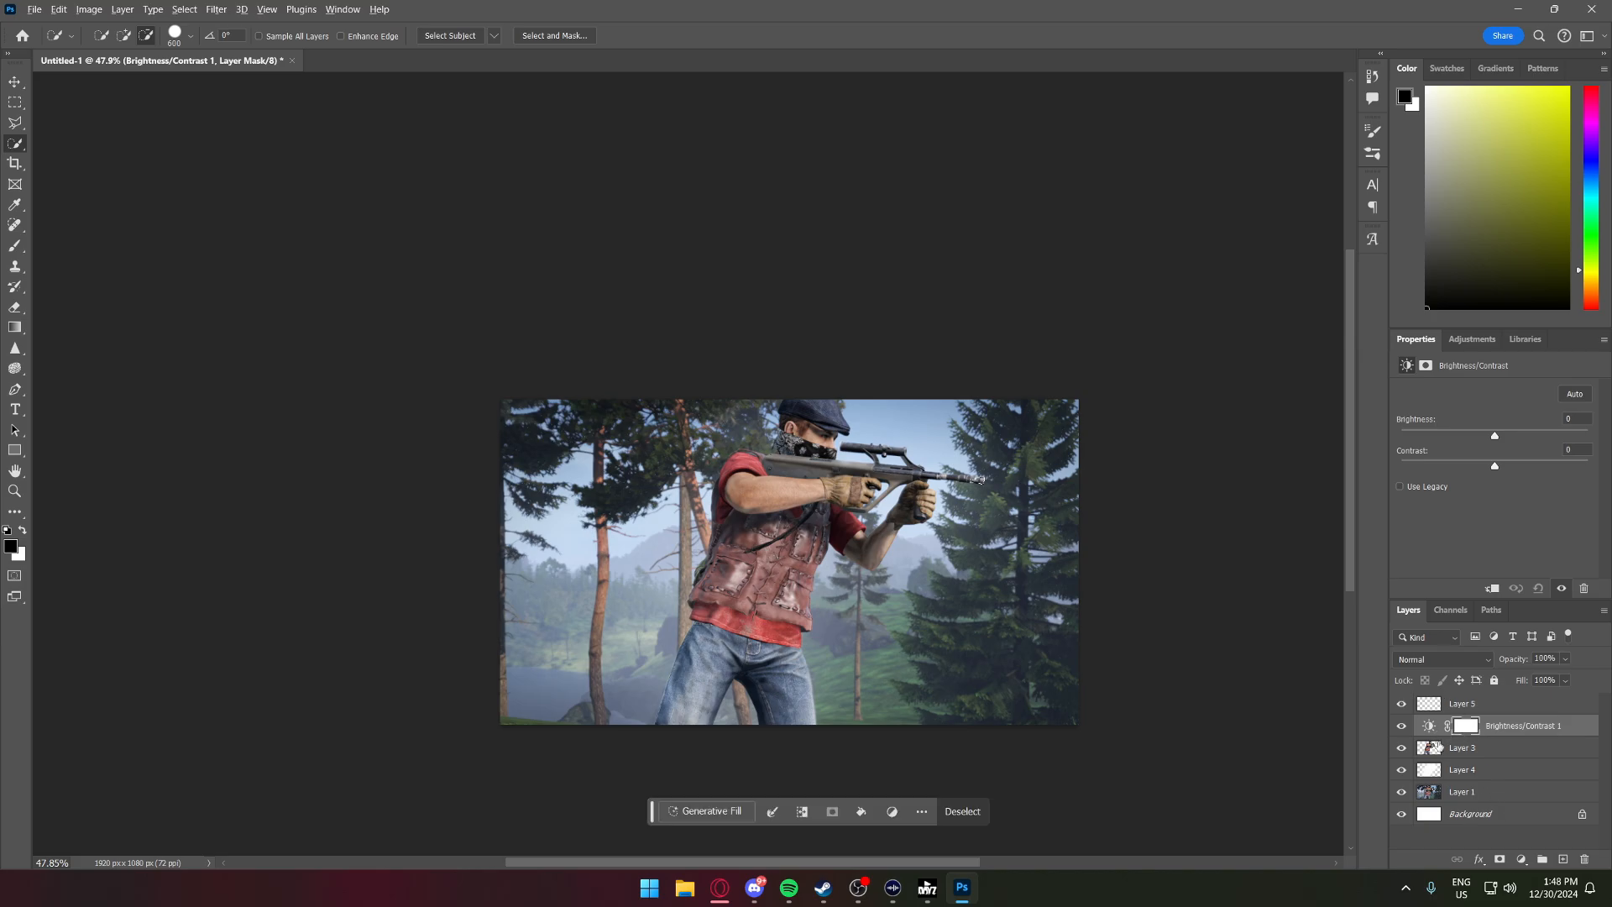
{"action": "left_click", "coordinate": [1439, 733], "text": "alt"}
{"action": "key", "text": "ctrl+d"}
{"action": "scroll", "coordinate": [789, 520], "scroll_direction": "down", "scroll_amount": 4}
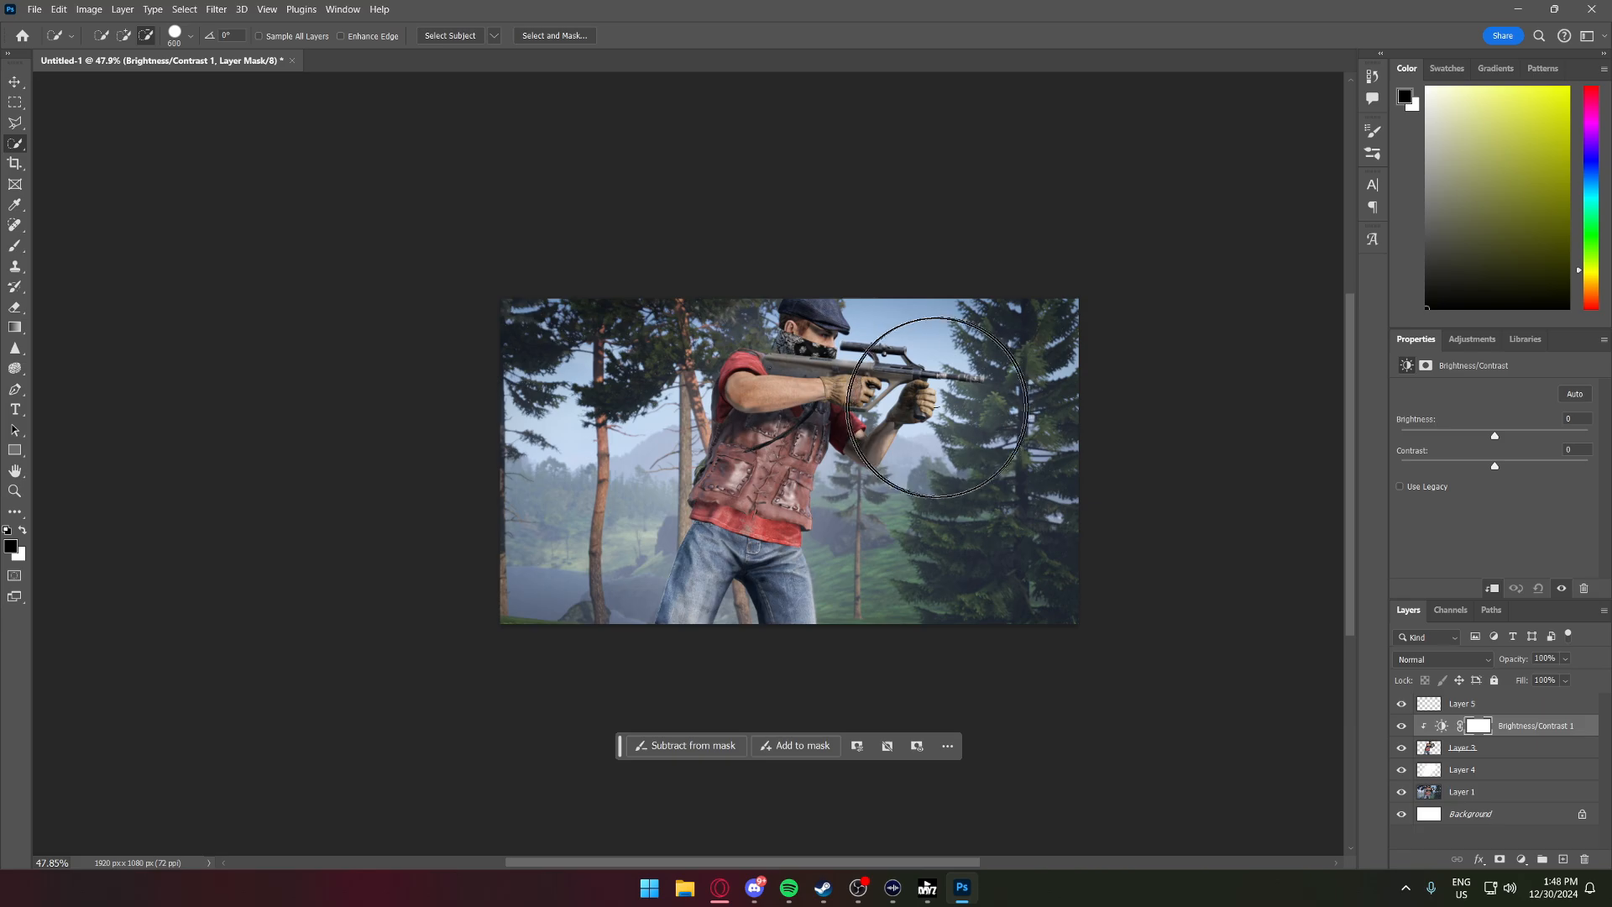
{"action": "scroll", "coordinate": [807, 409], "scroll_direction": "up", "scroll_amount": 2}
{"action": "scroll", "coordinate": [808, 409], "scroll_direction": "down", "scroll_amount": 1}
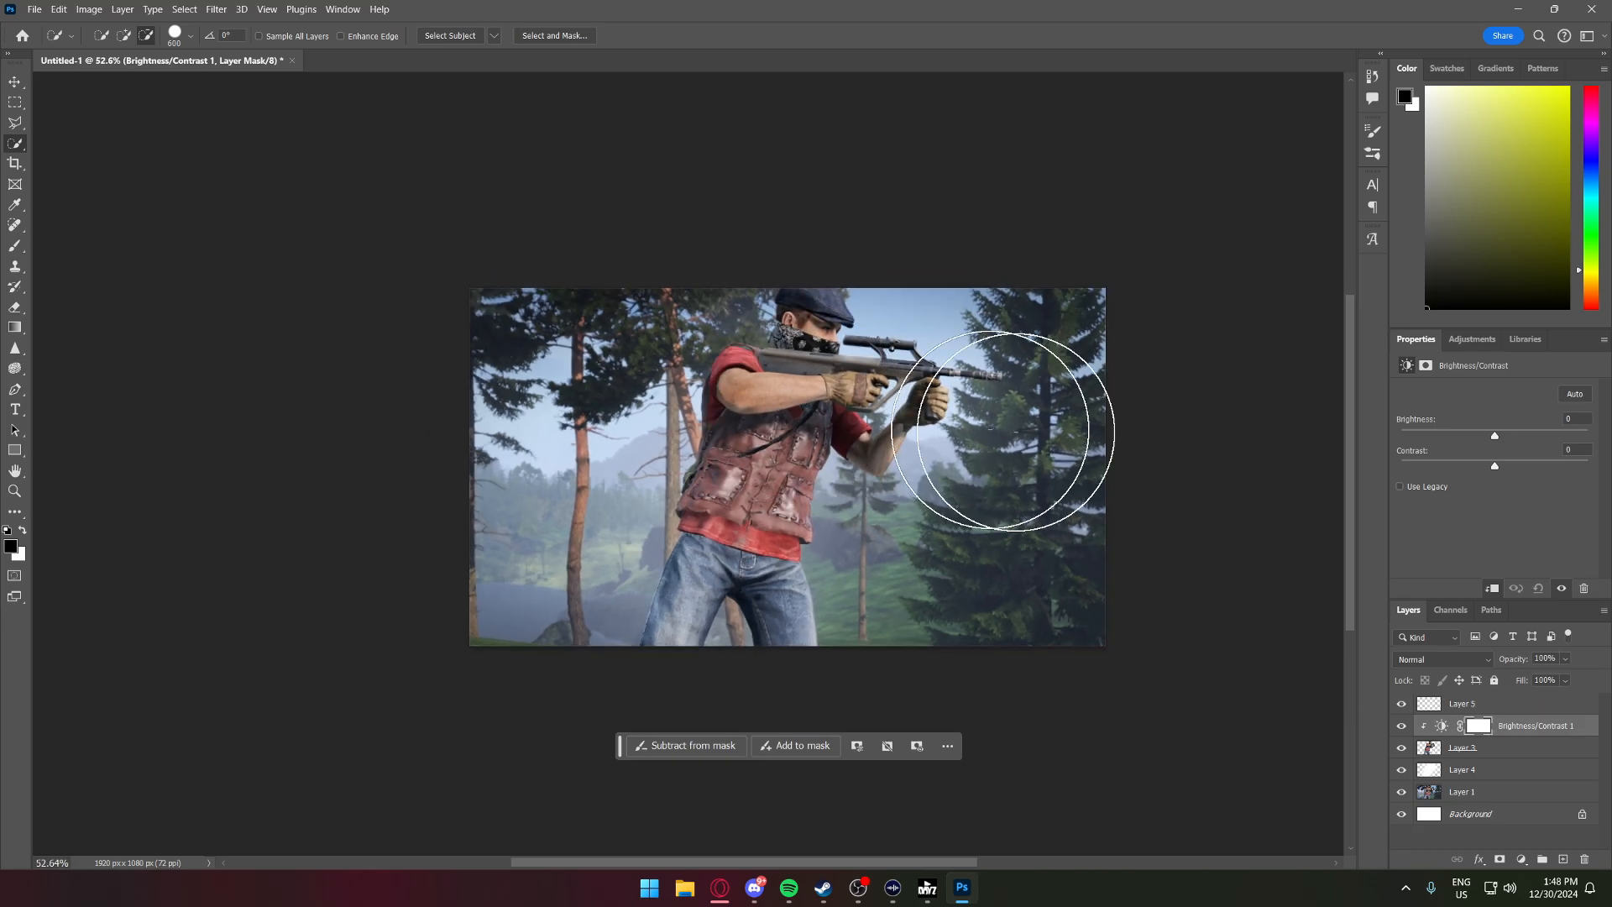
{"action": "left_click_drag", "start_coordinate": [1495, 436], "coordinate": [1510, 436]}
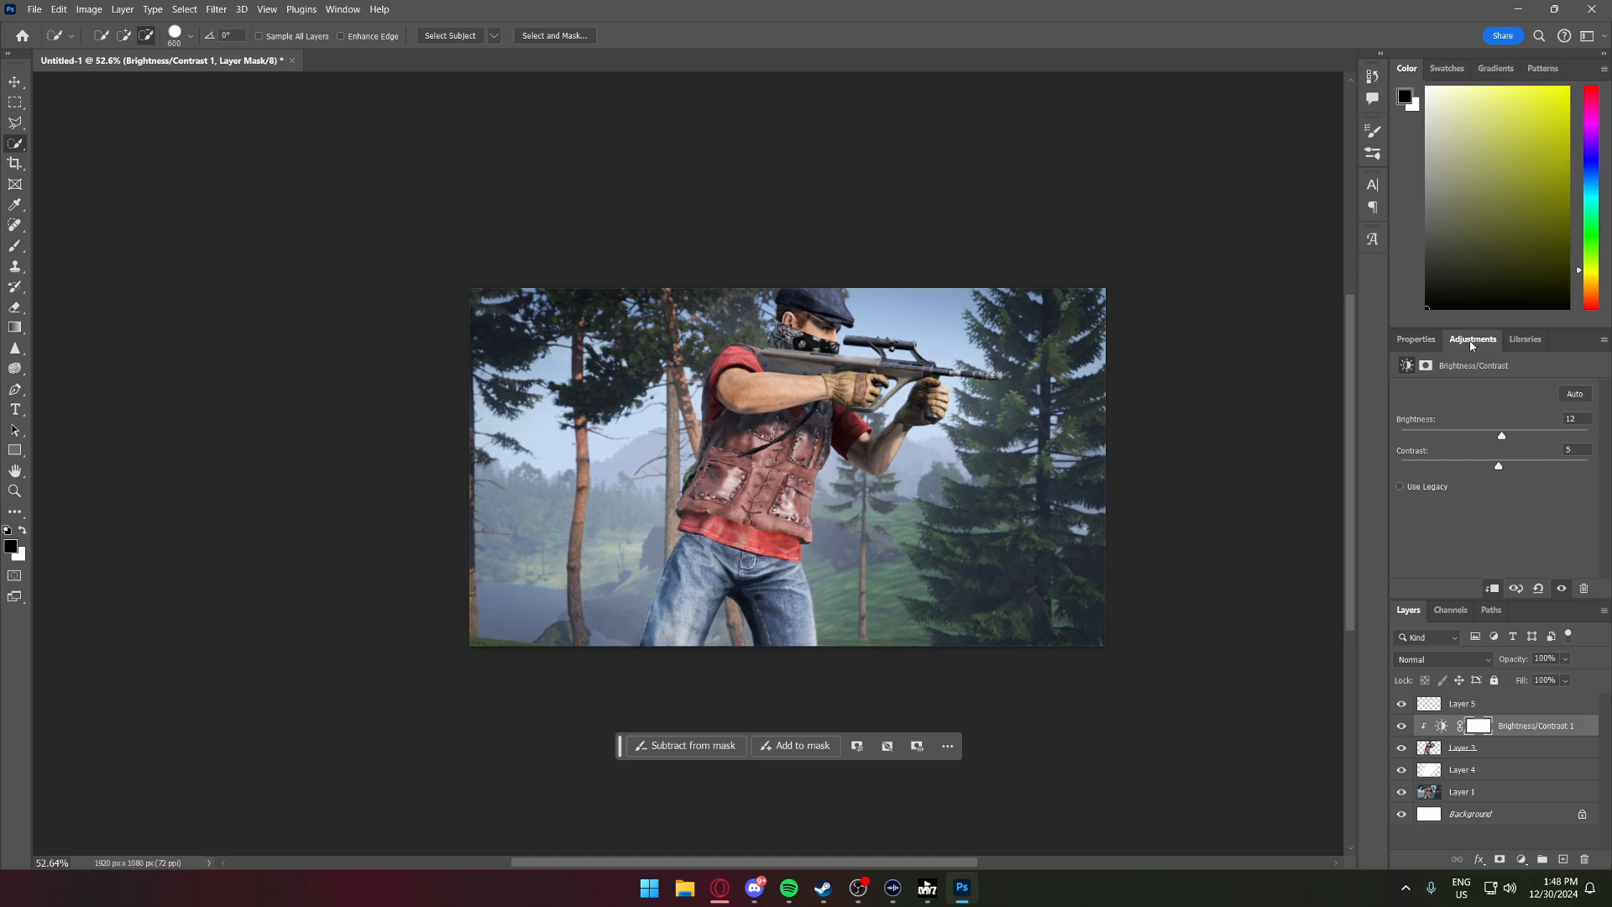
- Add a Hue/Saturation adjustment clipped to the character layer, with saturation +16
{"action": "left_click", "coordinate": [1499, 518]}
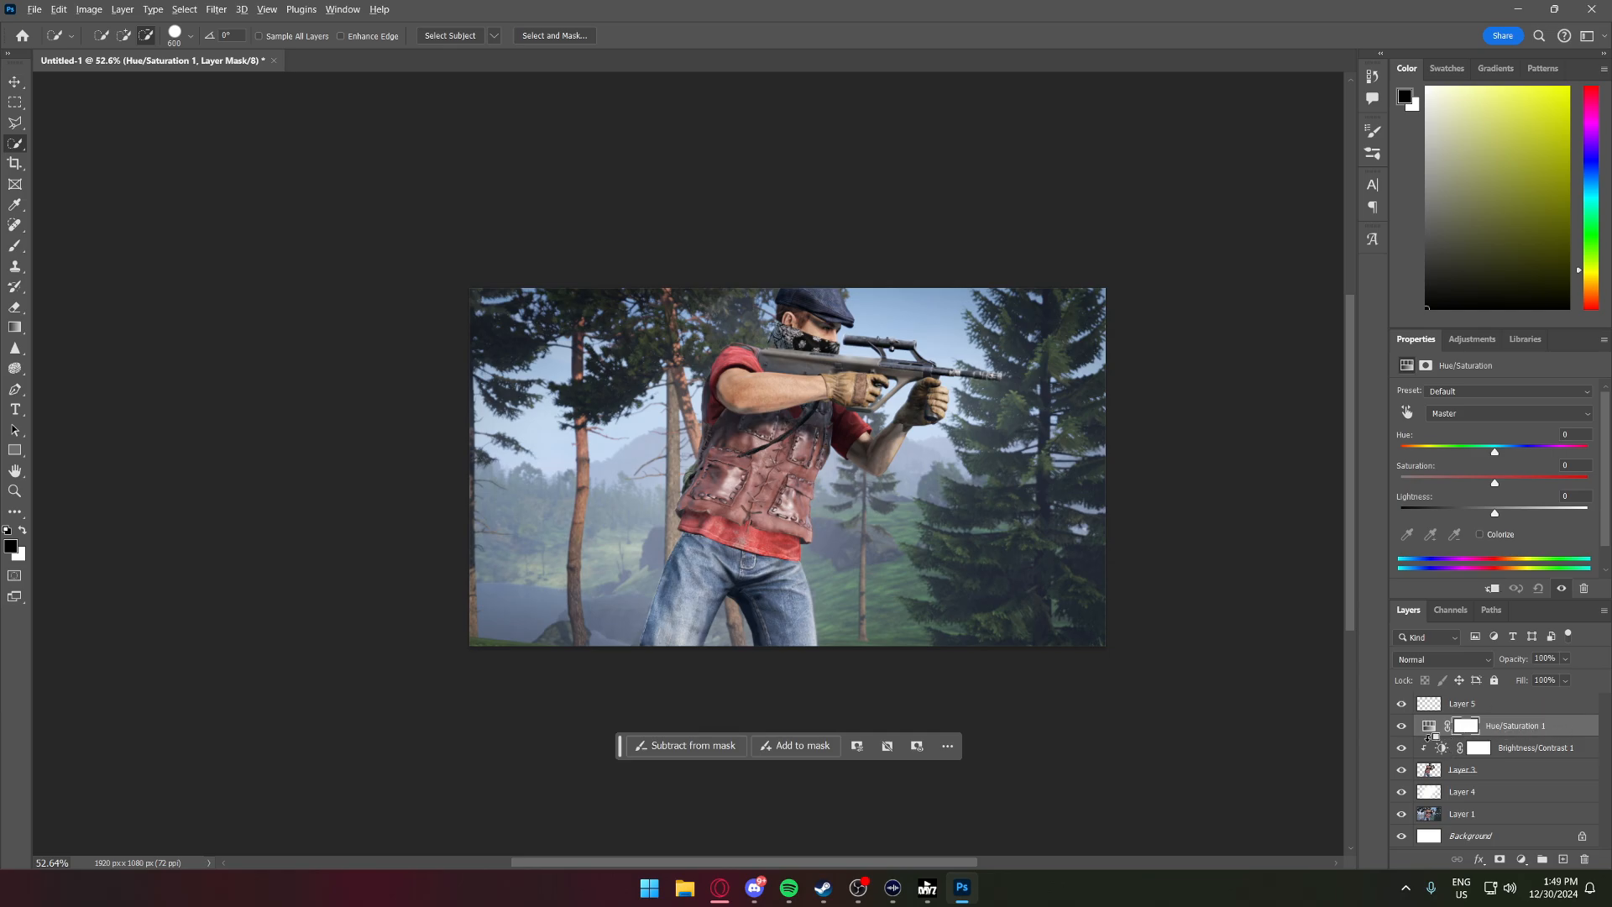
{"action": "left_click", "coordinate": [1427, 737], "text": "alt"}
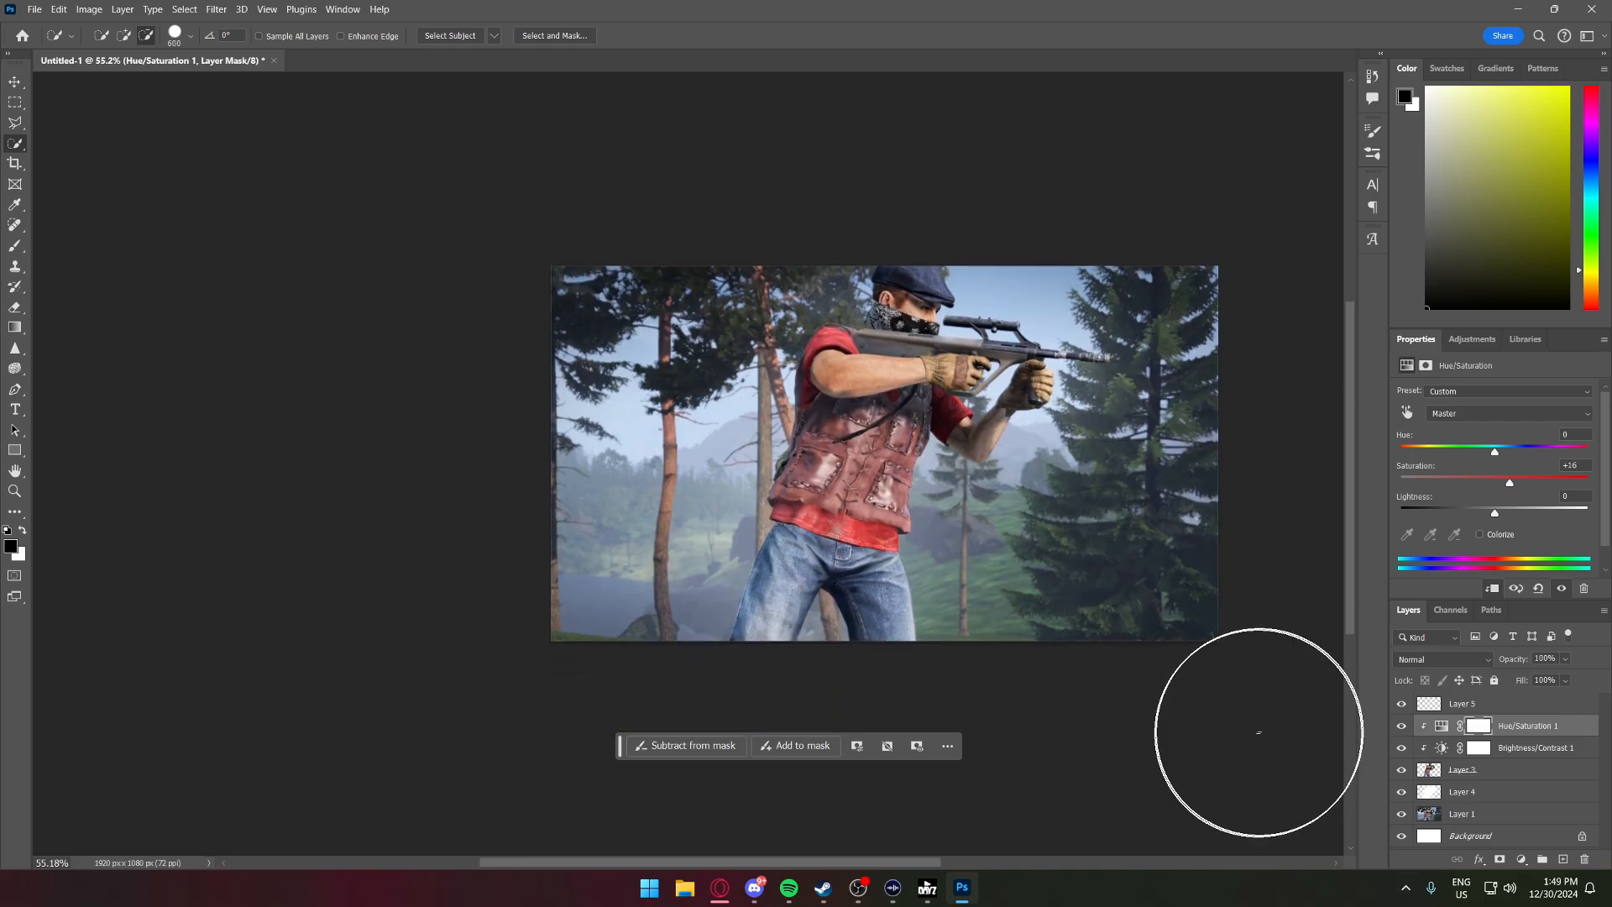
{"action": "scroll", "coordinate": [1523, 732], "scroll_direction": "up", "scroll_amount": 2}
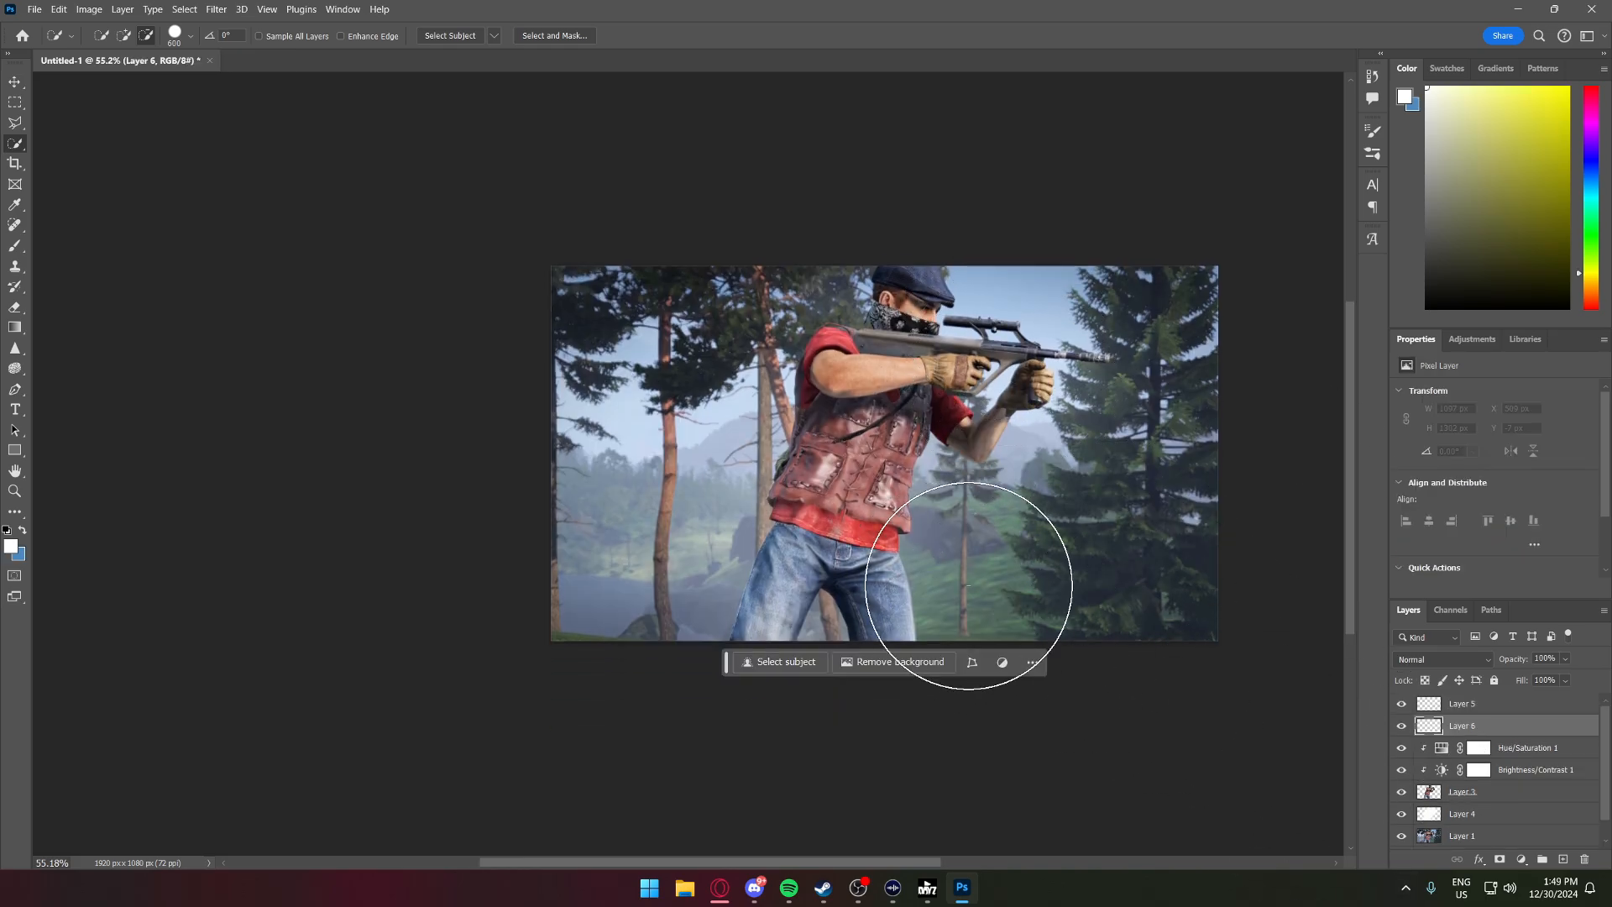
- Load the character layer's outline as a selection and set the brush to Linear Dodge (Add) mode with 21% opacity
{"action": "left_click", "coordinate": [1431, 798], "text": "ctrl"}
{"action": "key", "text": "b"}
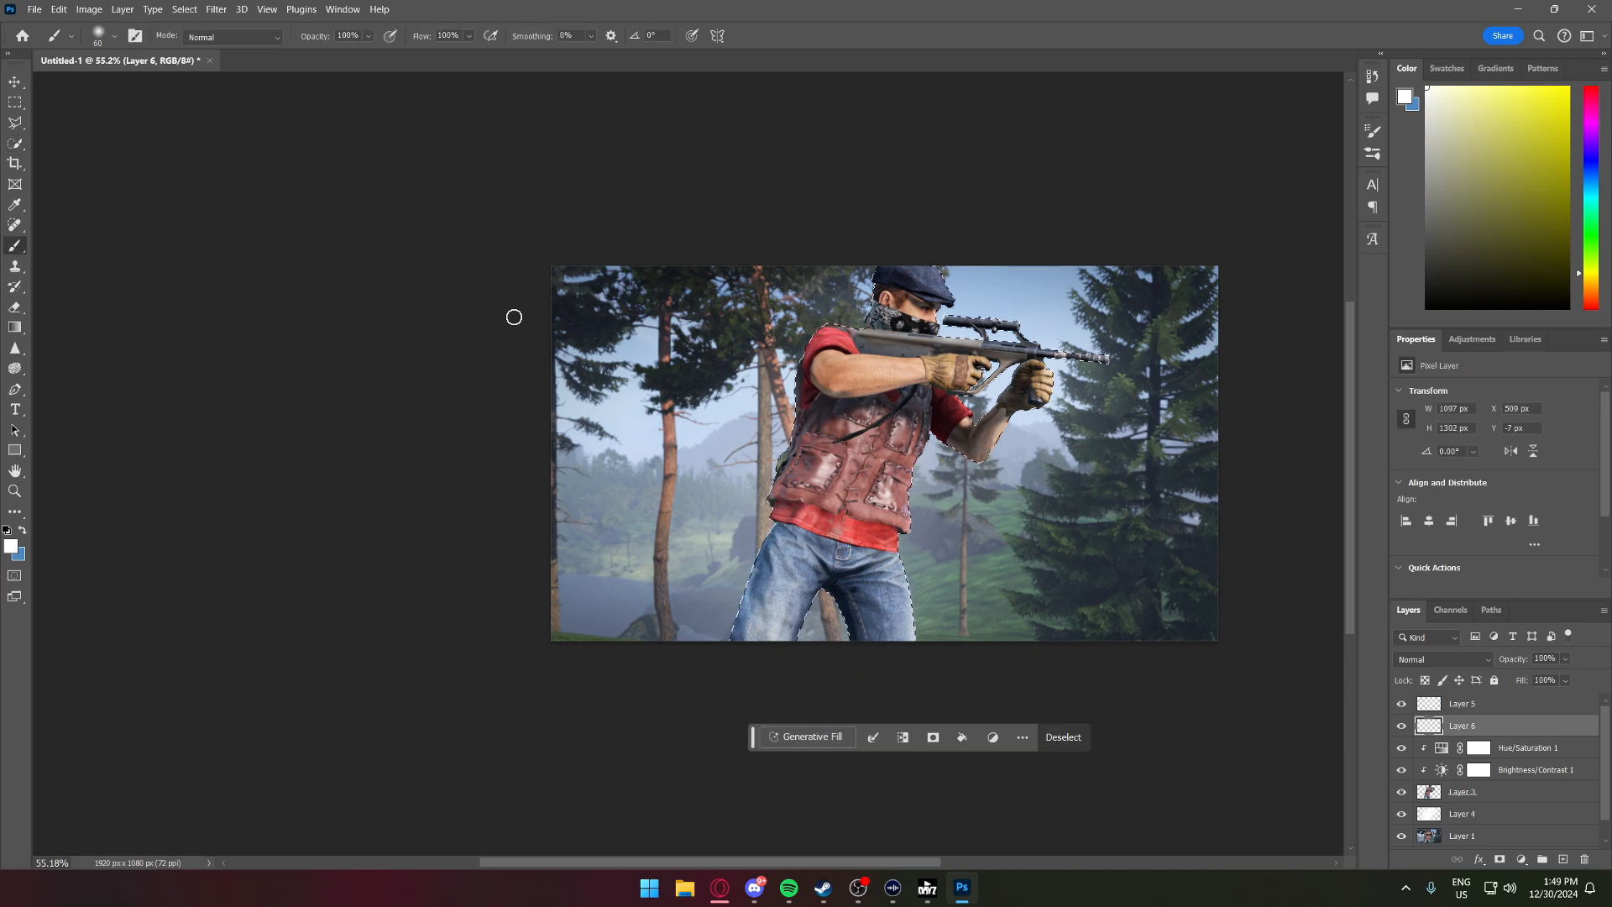
{"action": "scroll", "coordinate": [1083, 301], "scroll_direction": "down", "scroll_amount": 1}
{"action": "scroll", "coordinate": [1083, 302], "scroll_direction": "up", "scroll_amount": 4}
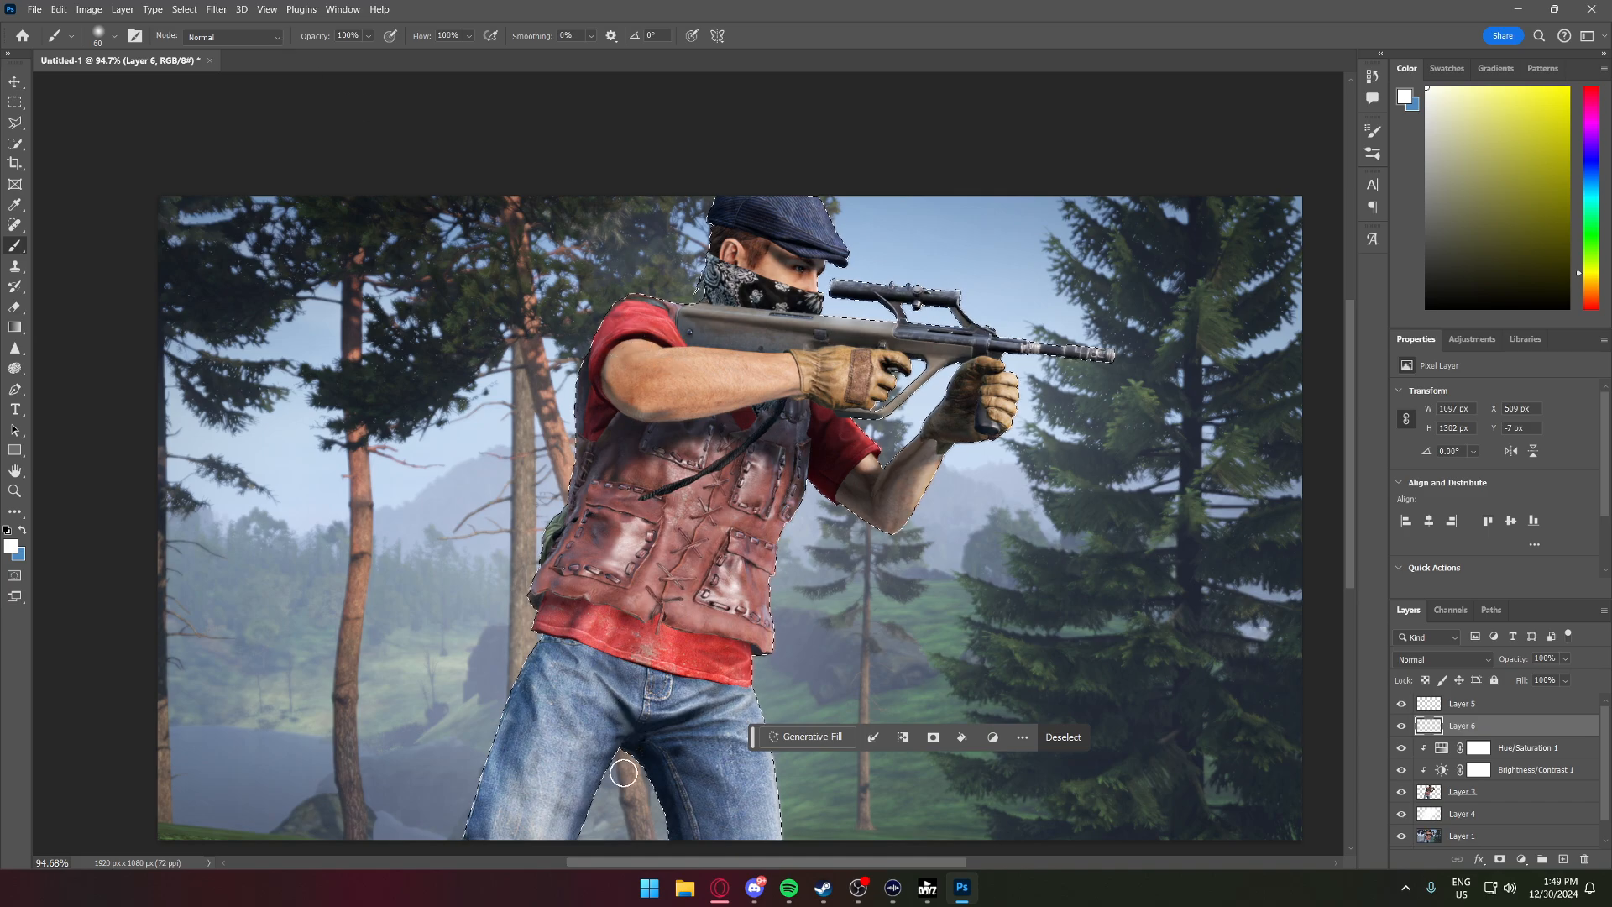
{"action": "scroll", "coordinate": [813, 515], "scroll_direction": "down", "scroll_amount": 3}
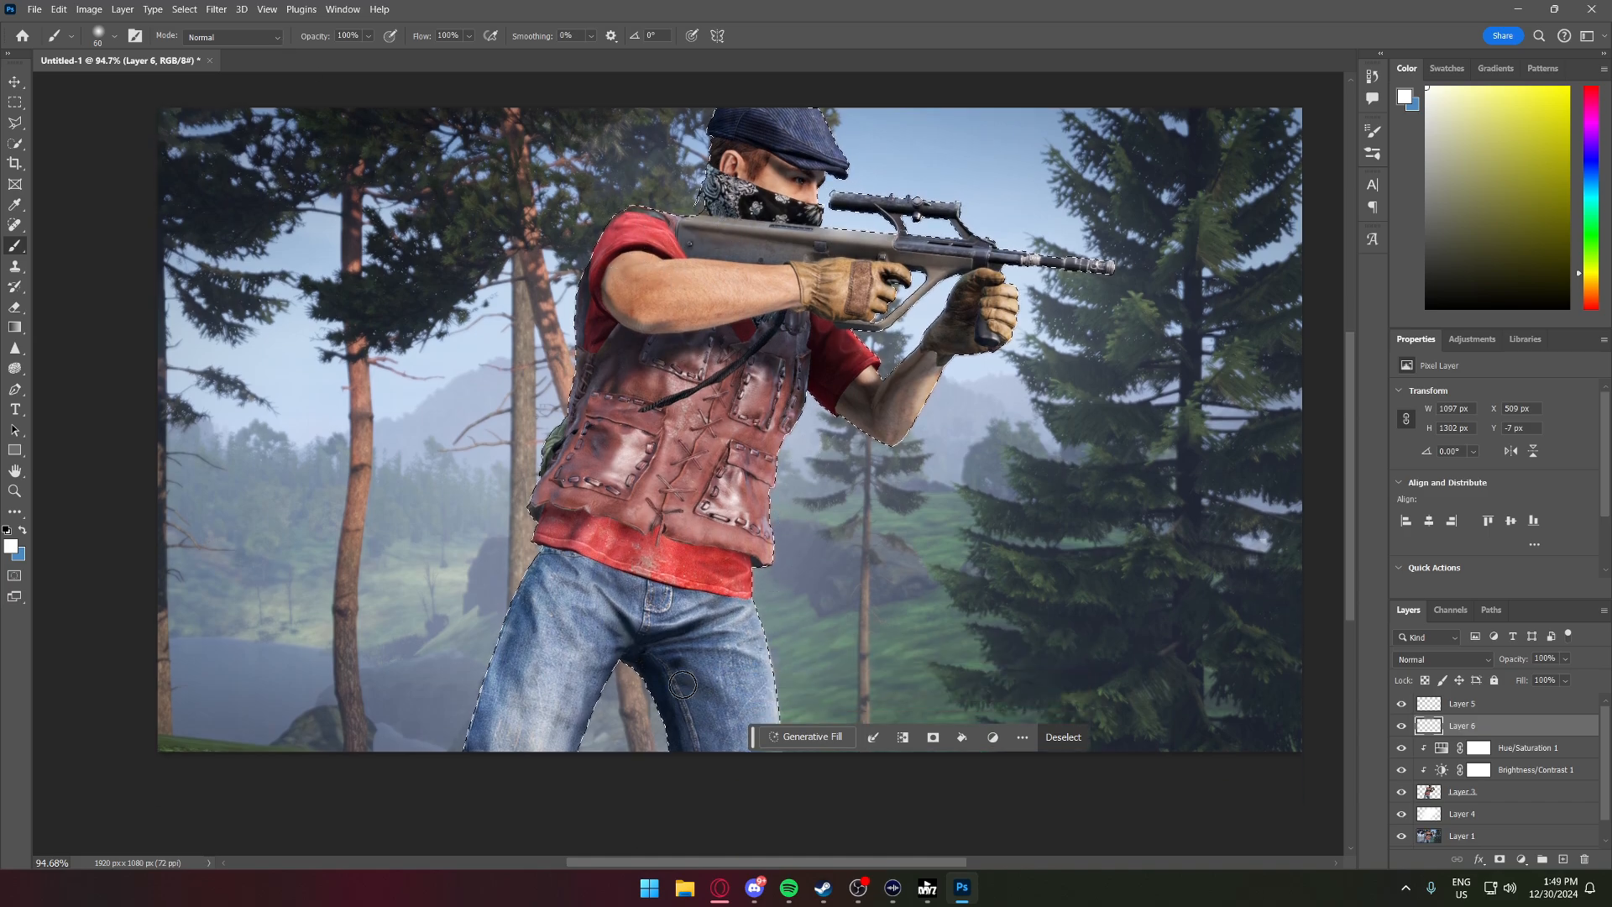
{"action": "scroll", "coordinate": [766, 628], "scroll_direction": "up", "scroll_amount": 2}
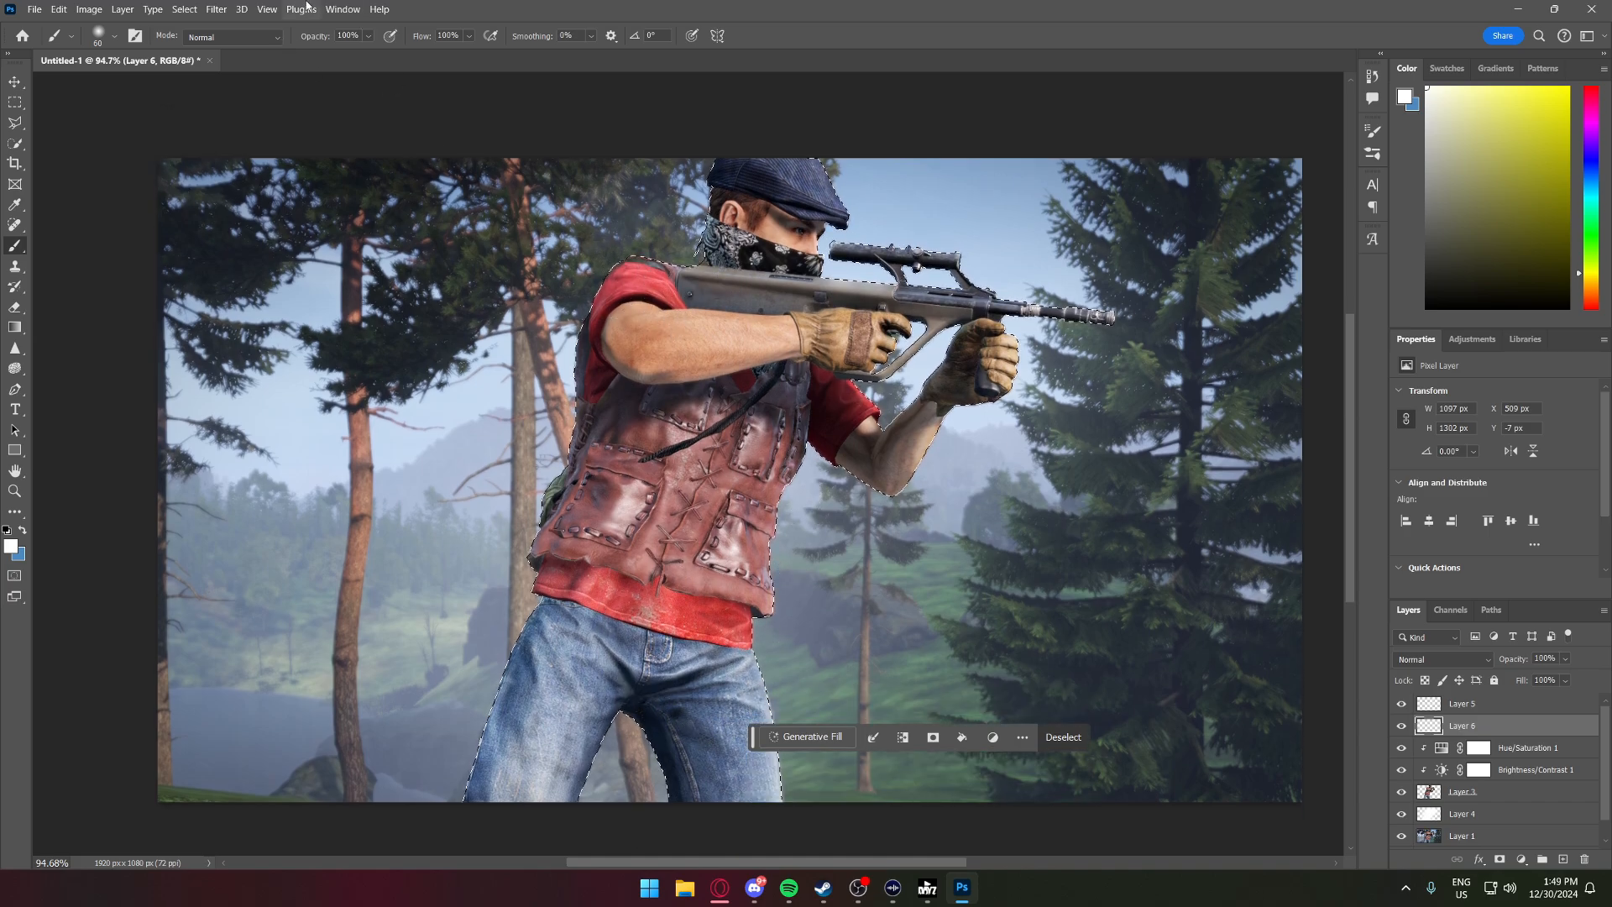
{"action": "left_click", "coordinate": [278, 39]}
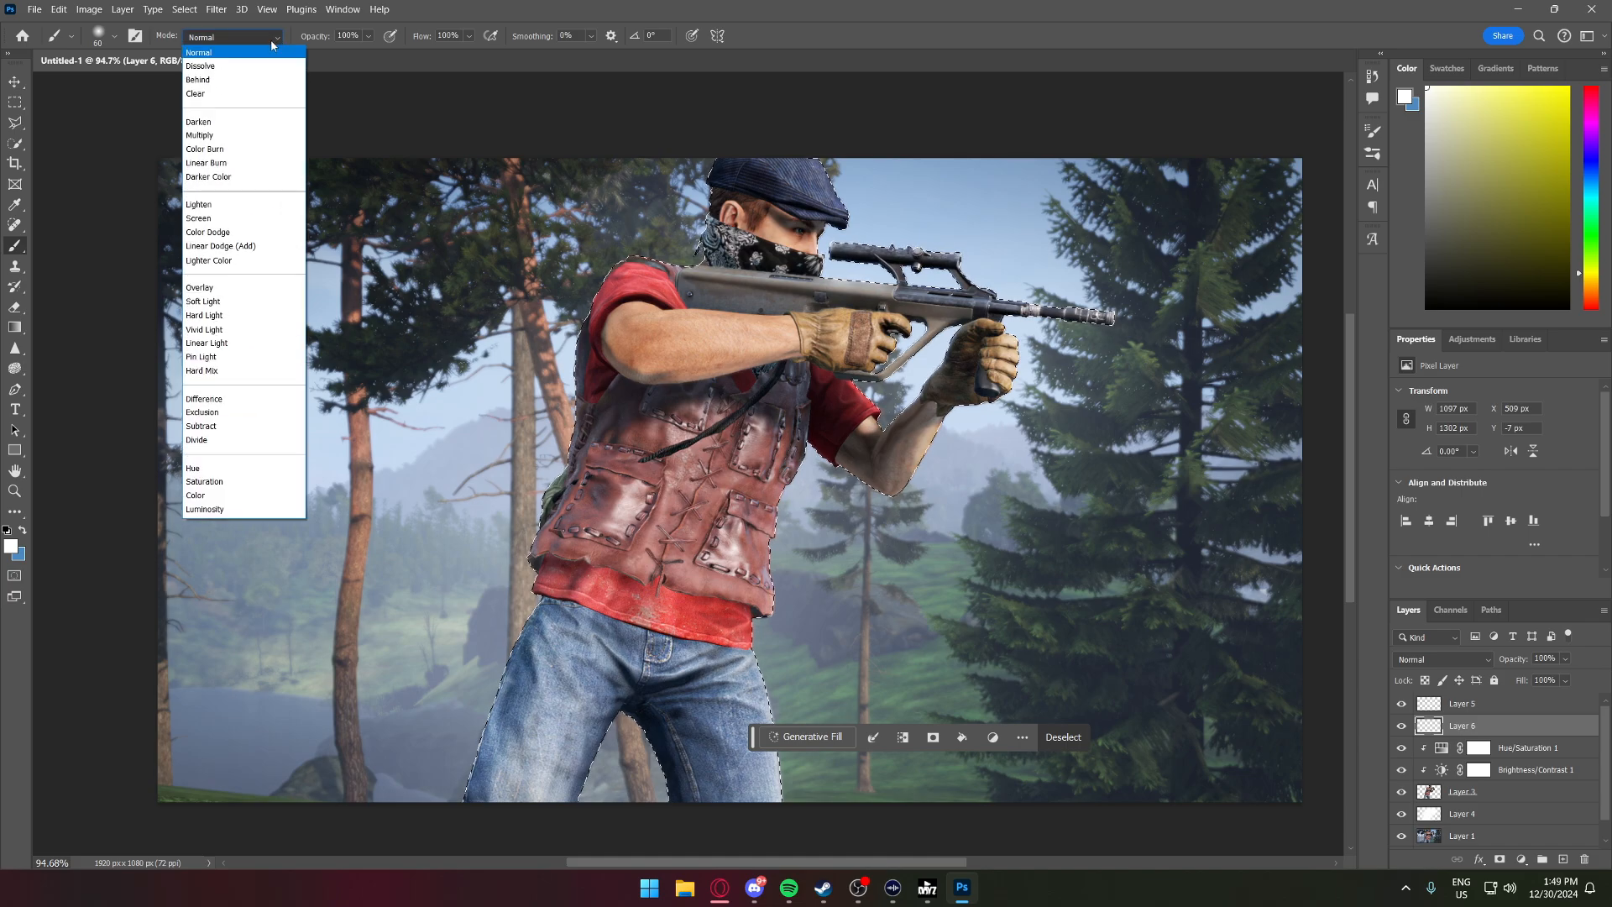
{"action": "left_click", "coordinate": [220, 246]}
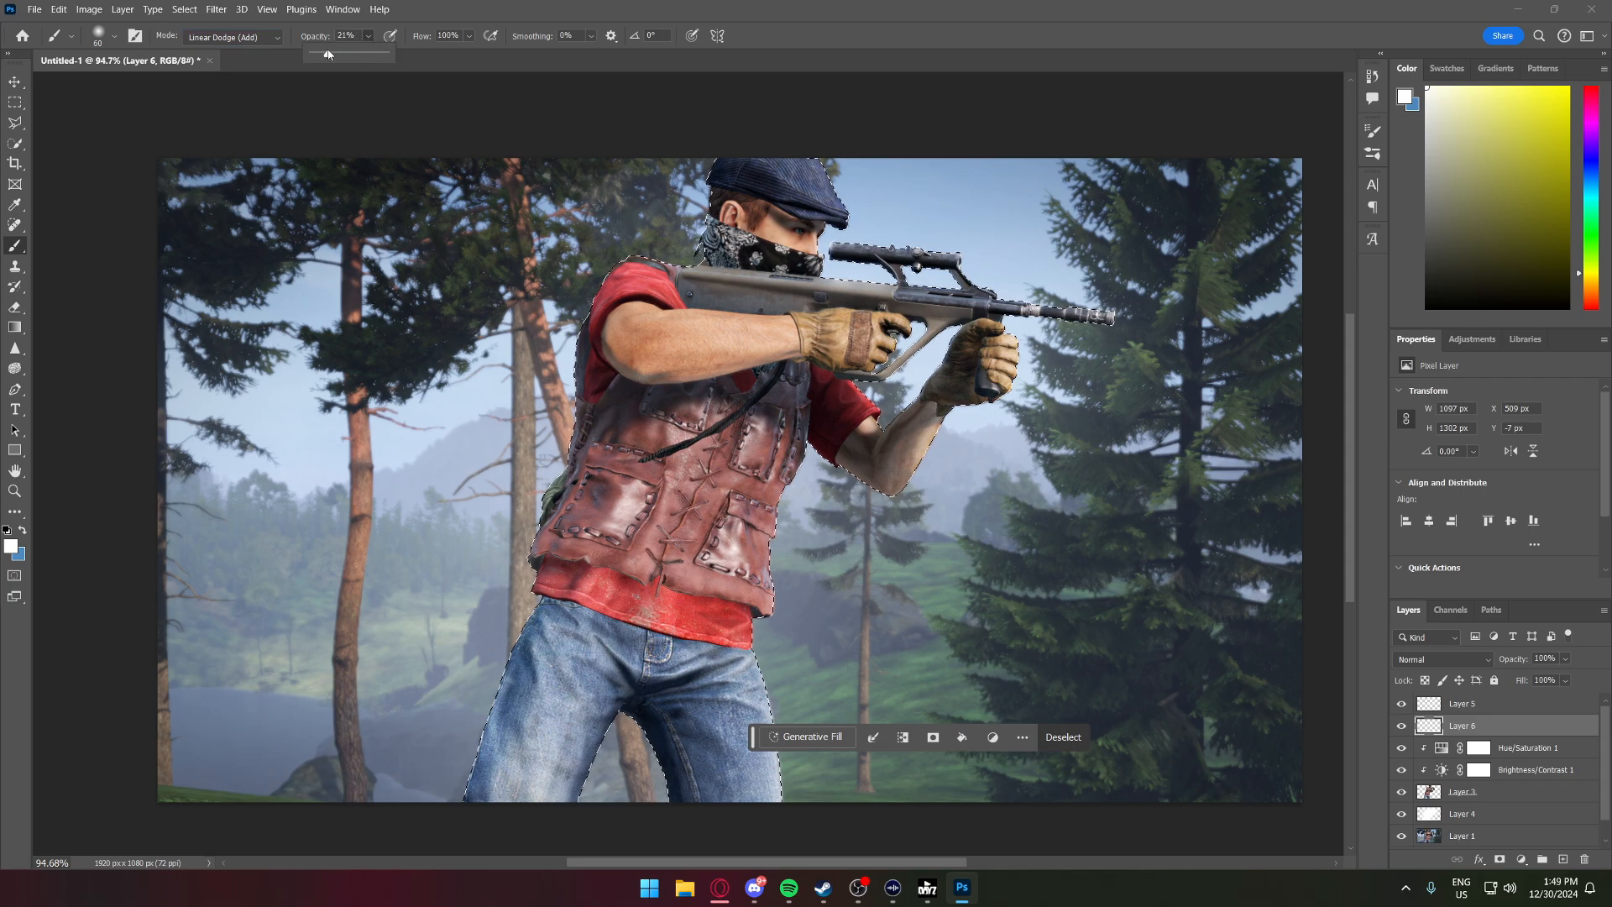
- Paint fine white highlights on the character's cap on Layer 6 with a small brush of about 10 pixels
{"action": "scroll", "coordinate": [802, 198], "scroll_direction": "up", "scroll_amount": 4}
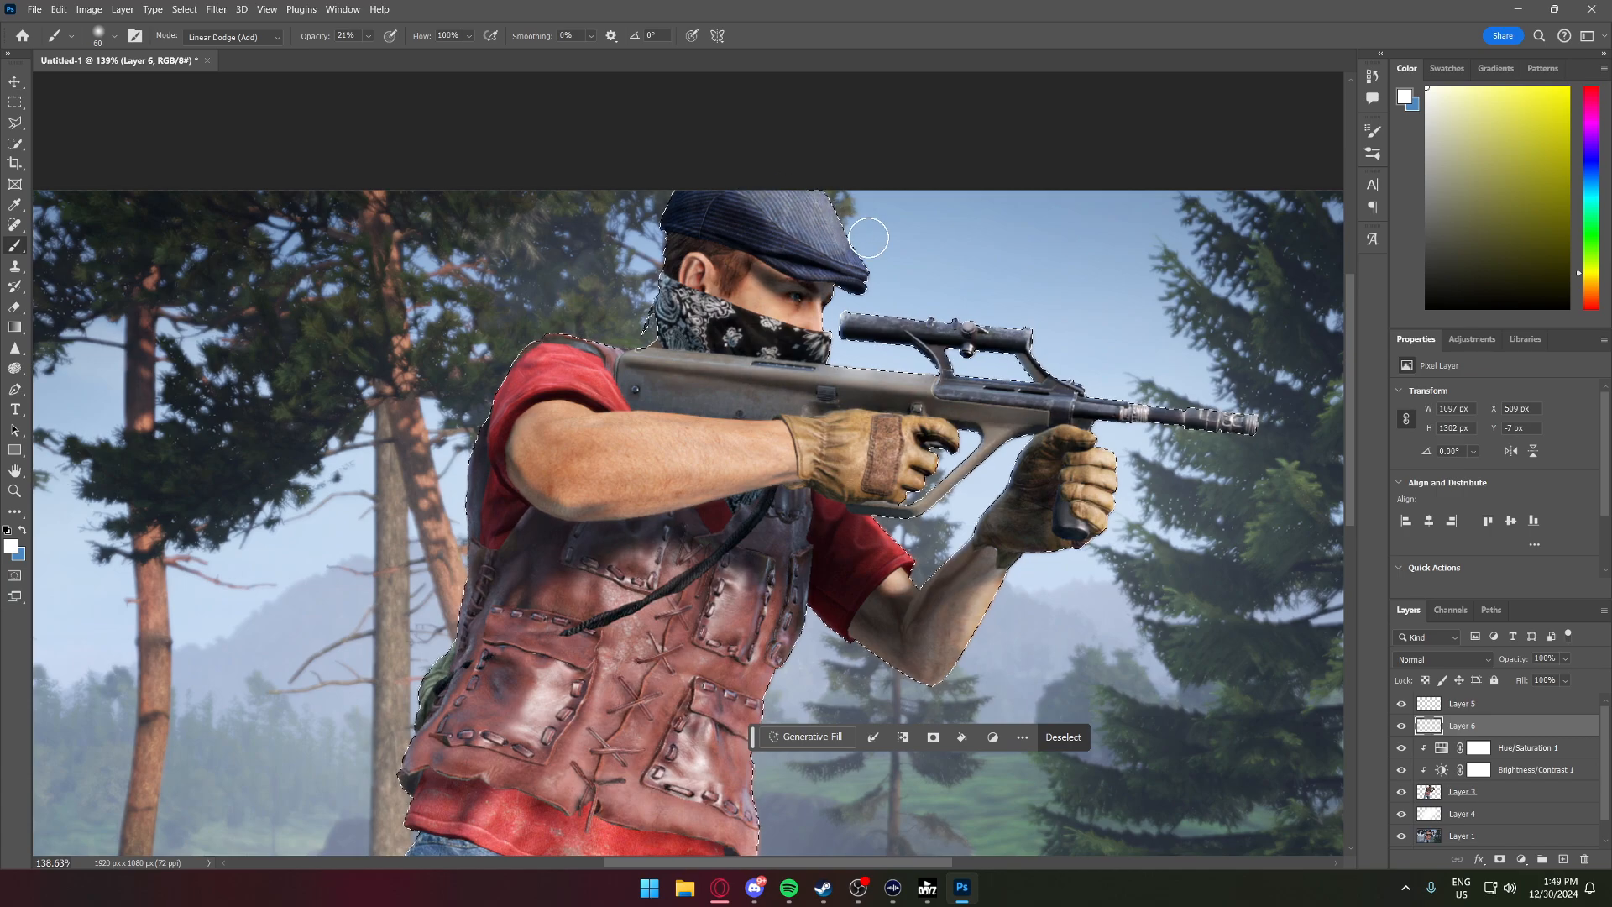
{"action": "key", "text": "bracketleft"}
{"action": "key", "text": "bracketleft"}
{"action": "key", "text": "bracketleft"}
{"action": "key", "text": "bracketleft"}
{"action": "key", "text": "bracketleft"}
{"action": "key", "text": "bracketleft"}
{"action": "key", "text": "bracketleft"}
{"action": "key", "text": "bracketleft"}
{"action": "key", "text": "bracketleft"}
{"action": "key", "text": "bracketleft"}
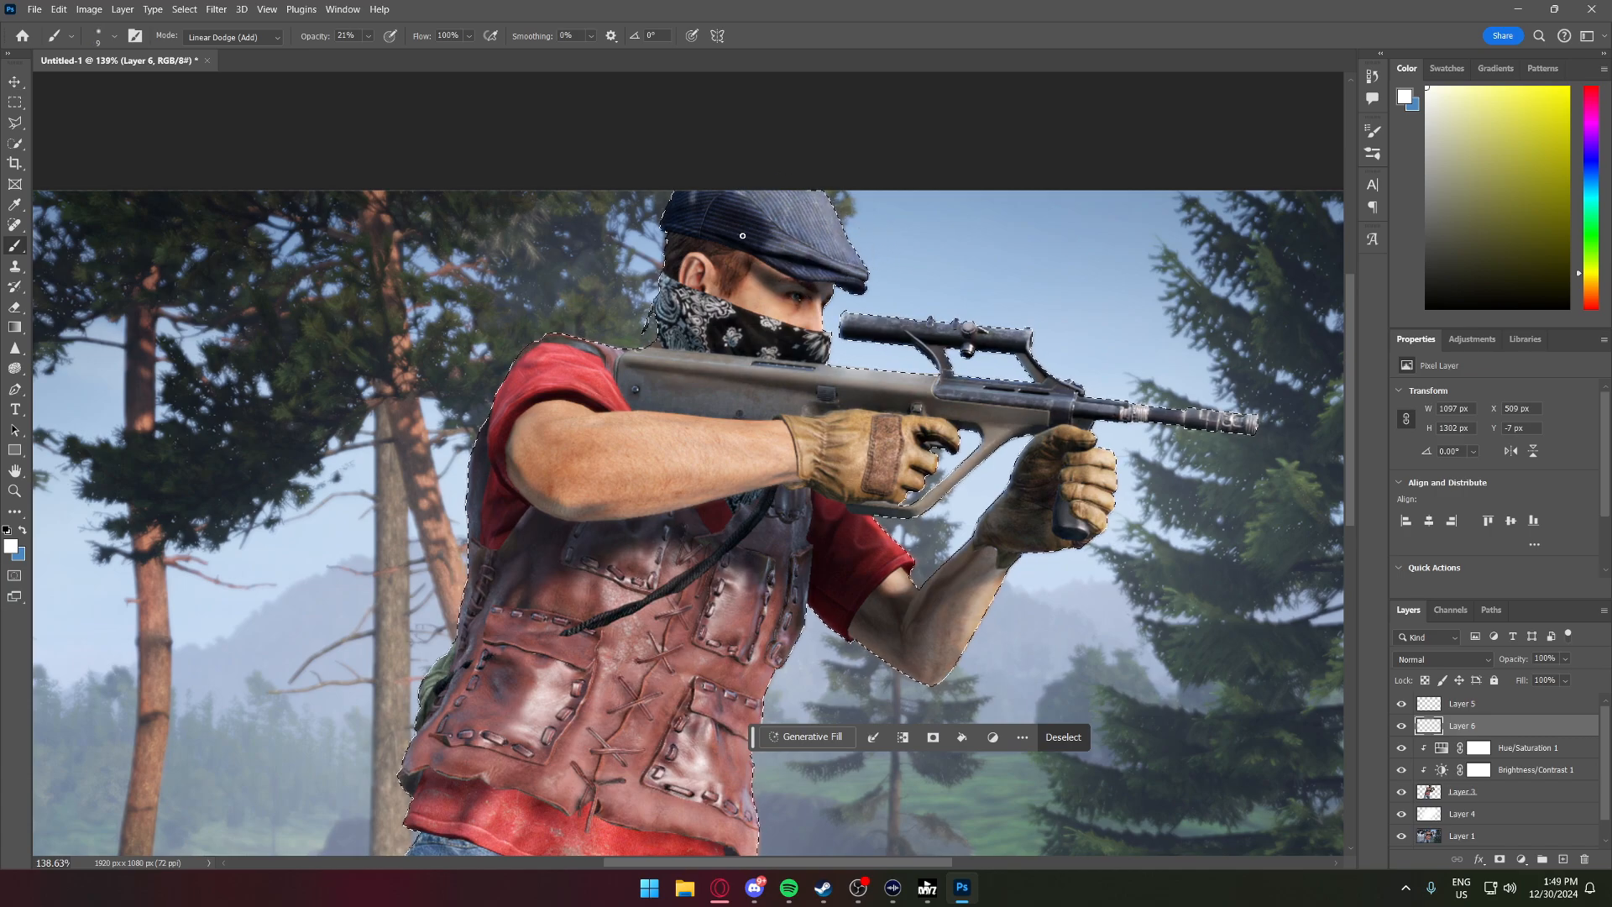
{"action": "key", "text": "bracketleft"}
{"action": "key", "text": "bracketleft"}
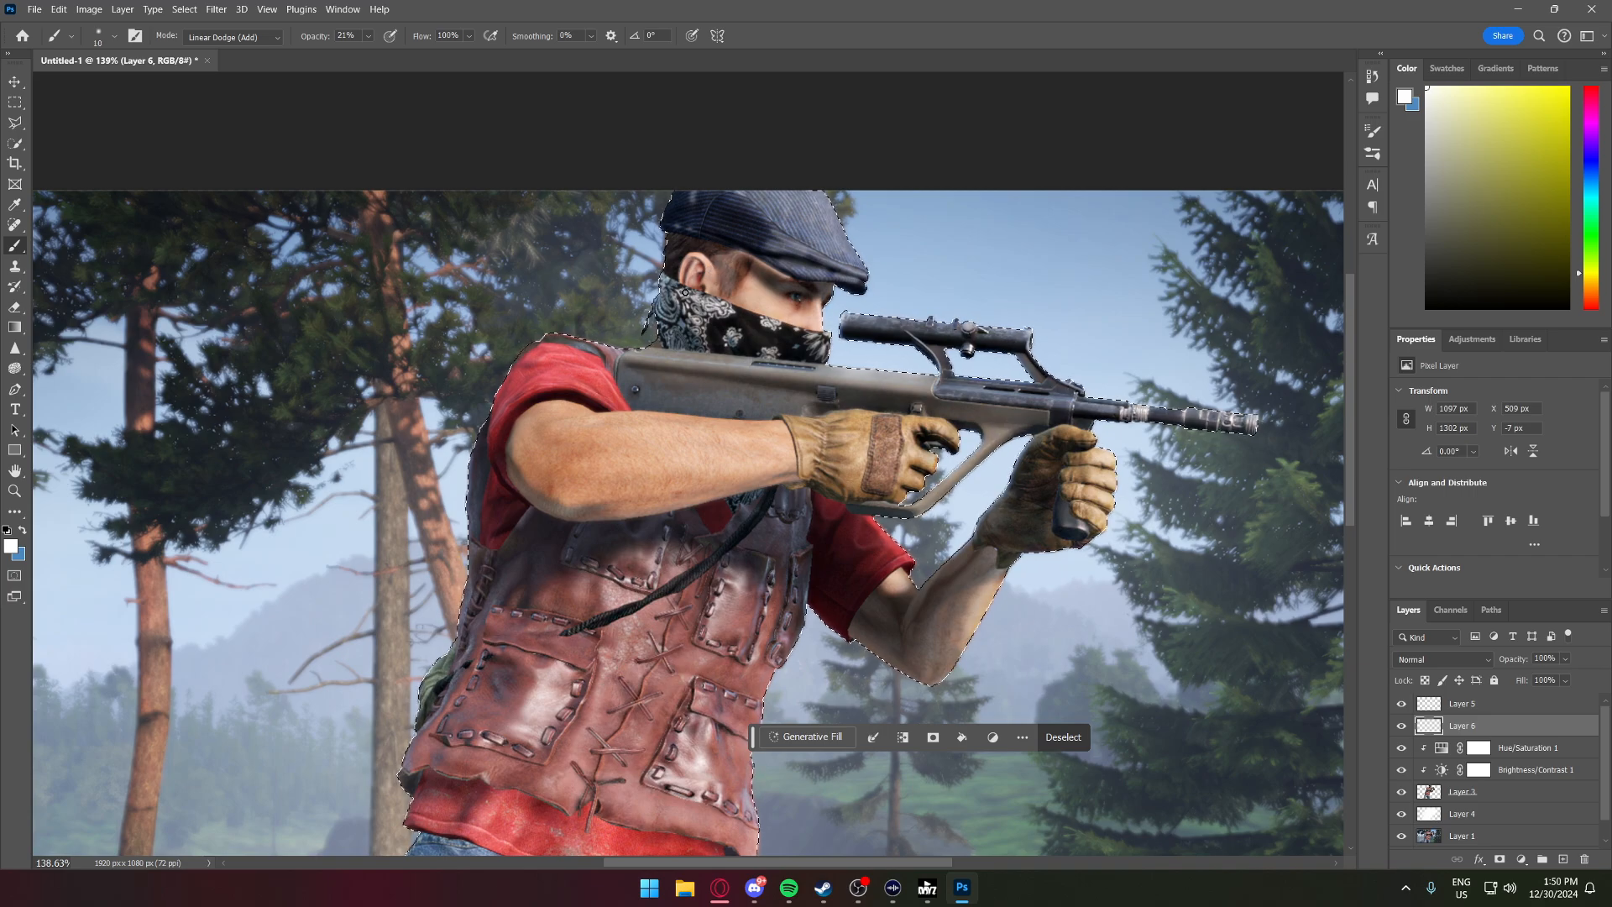
- Paint soft white highlights on the character's face, bandana and the rifle scope with a small brush
{"action": "scroll", "coordinate": [744, 274], "scroll_direction": "down", "scroll_amount": 2}
{"action": "key", "text": "bracketleft"}
{"action": "key", "text": "bracketleft"}
{"action": "key", "text": "bracketleft"}
{"action": "key", "text": "bracketleft"}
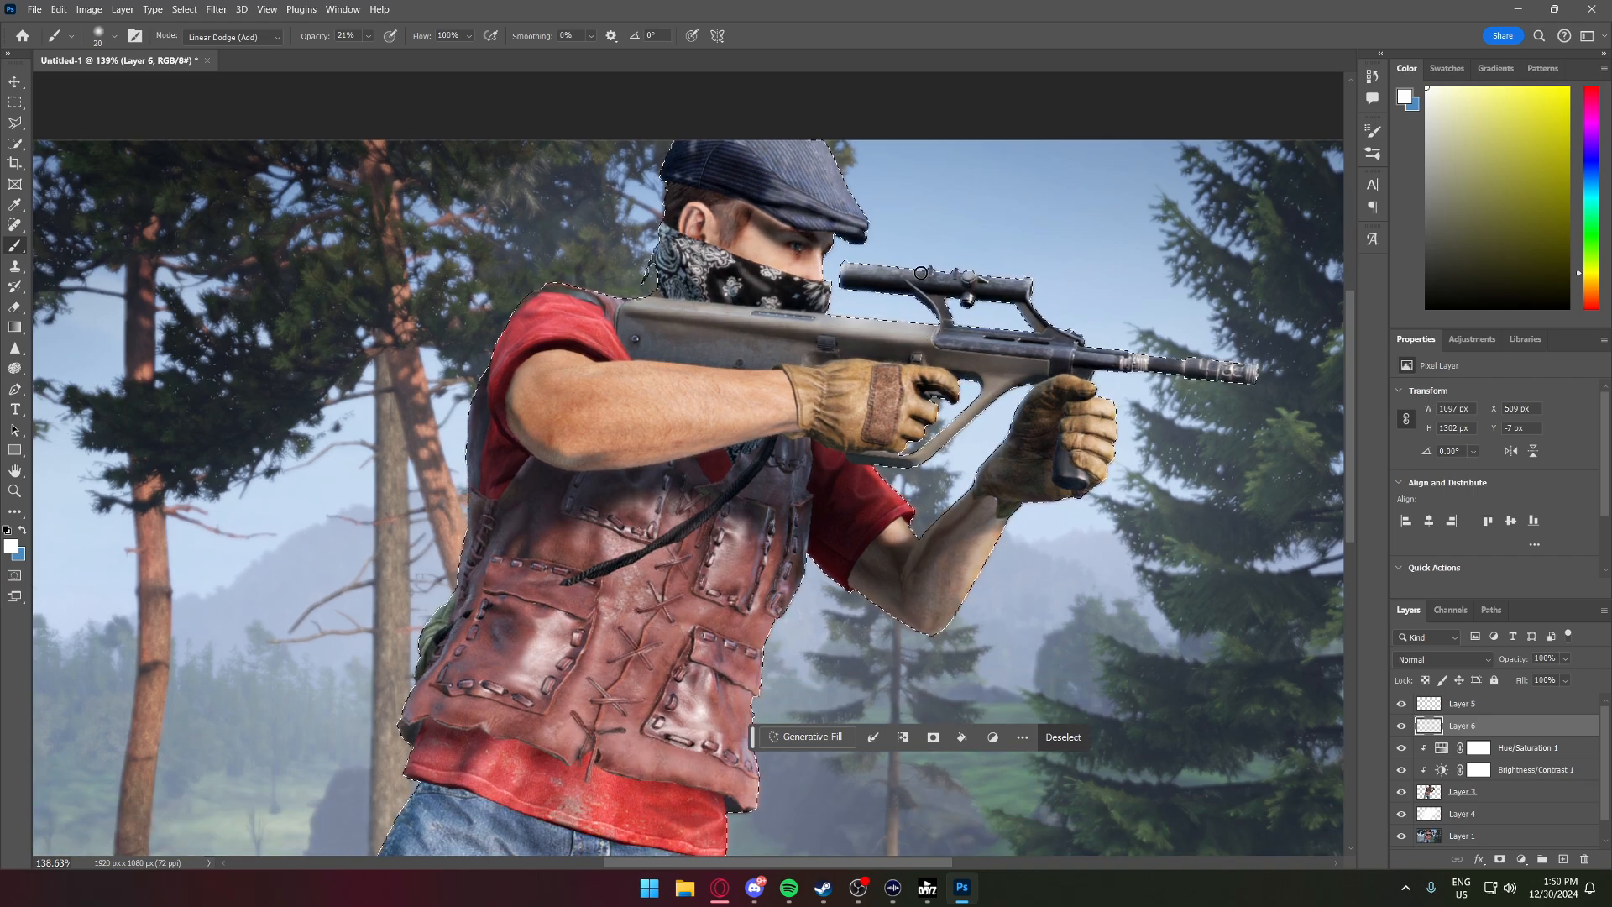
{"action": "scroll", "coordinate": [970, 277], "scroll_direction": "up", "scroll_amount": 4}
{"action": "scroll", "coordinate": [978, 277], "scroll_direction": "up", "scroll_amount": 2}
{"action": "key", "text": "bracketright"}
{"action": "key", "text": "bracketright"}
{"action": "key", "text": "bracketright"}
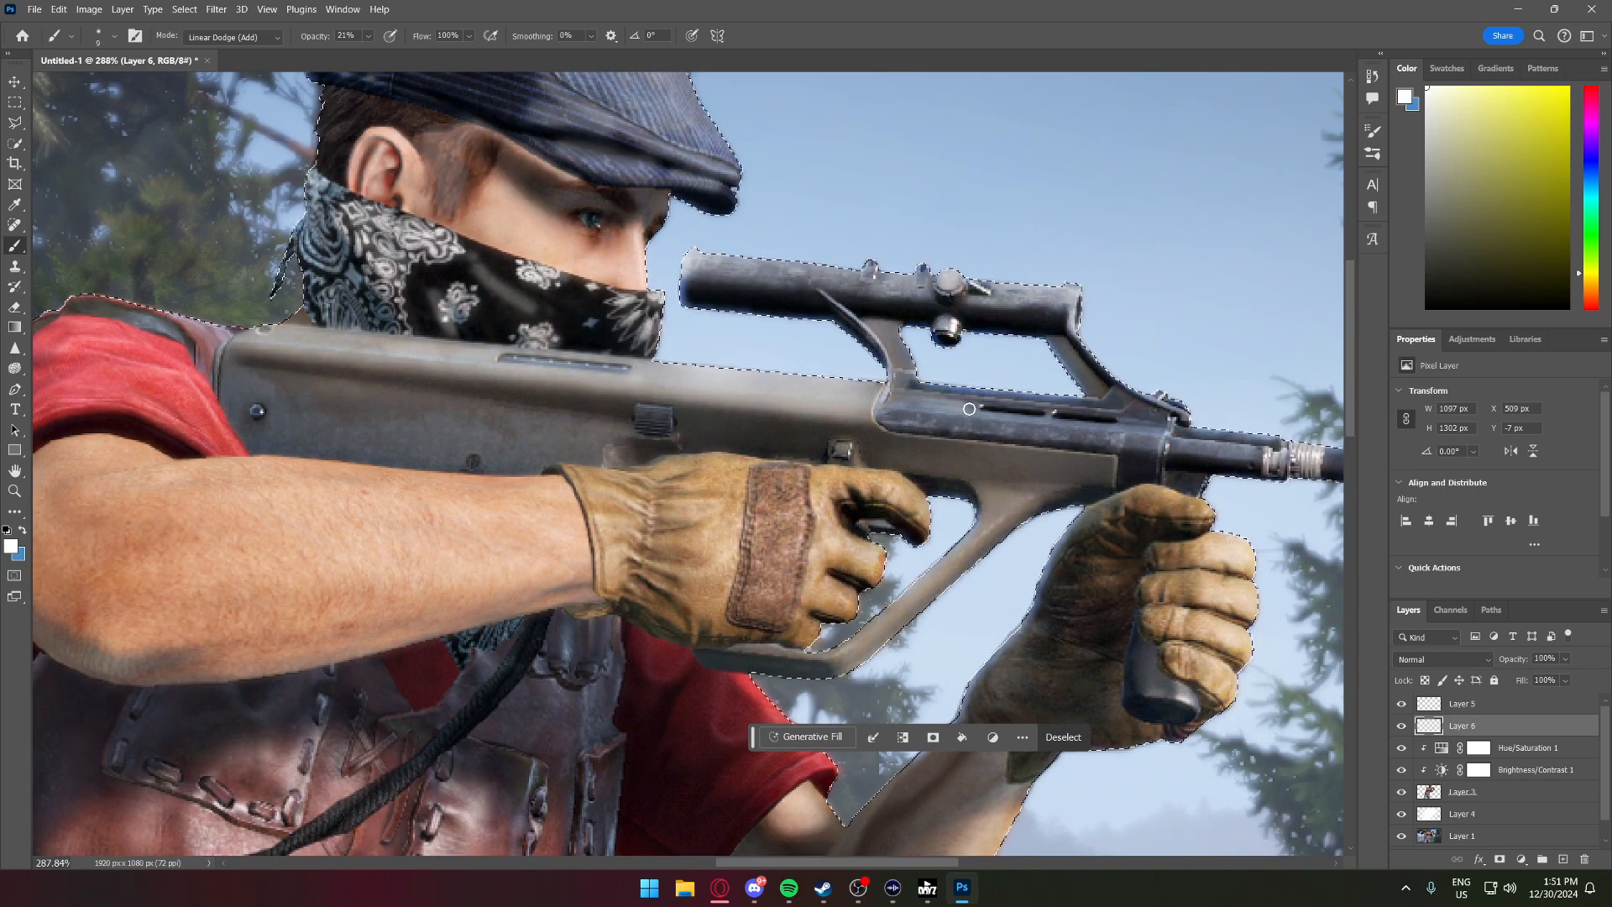
- Brush white highlights along the rifle's receiver and barrel with a brush of about 10 pixels
{"action": "scroll", "coordinate": [921, 445], "scroll_direction": "right", "scroll_amount": 5}
{"action": "key", "text": "bracketleft"}
{"action": "key", "text": "bracketright"}
{"action": "key", "text": "bracketright"}
{"action": "key", "text": "bracketright"}
{"action": "scroll", "coordinate": [863, 461], "scroll_direction": "down", "scroll_amount": 1}
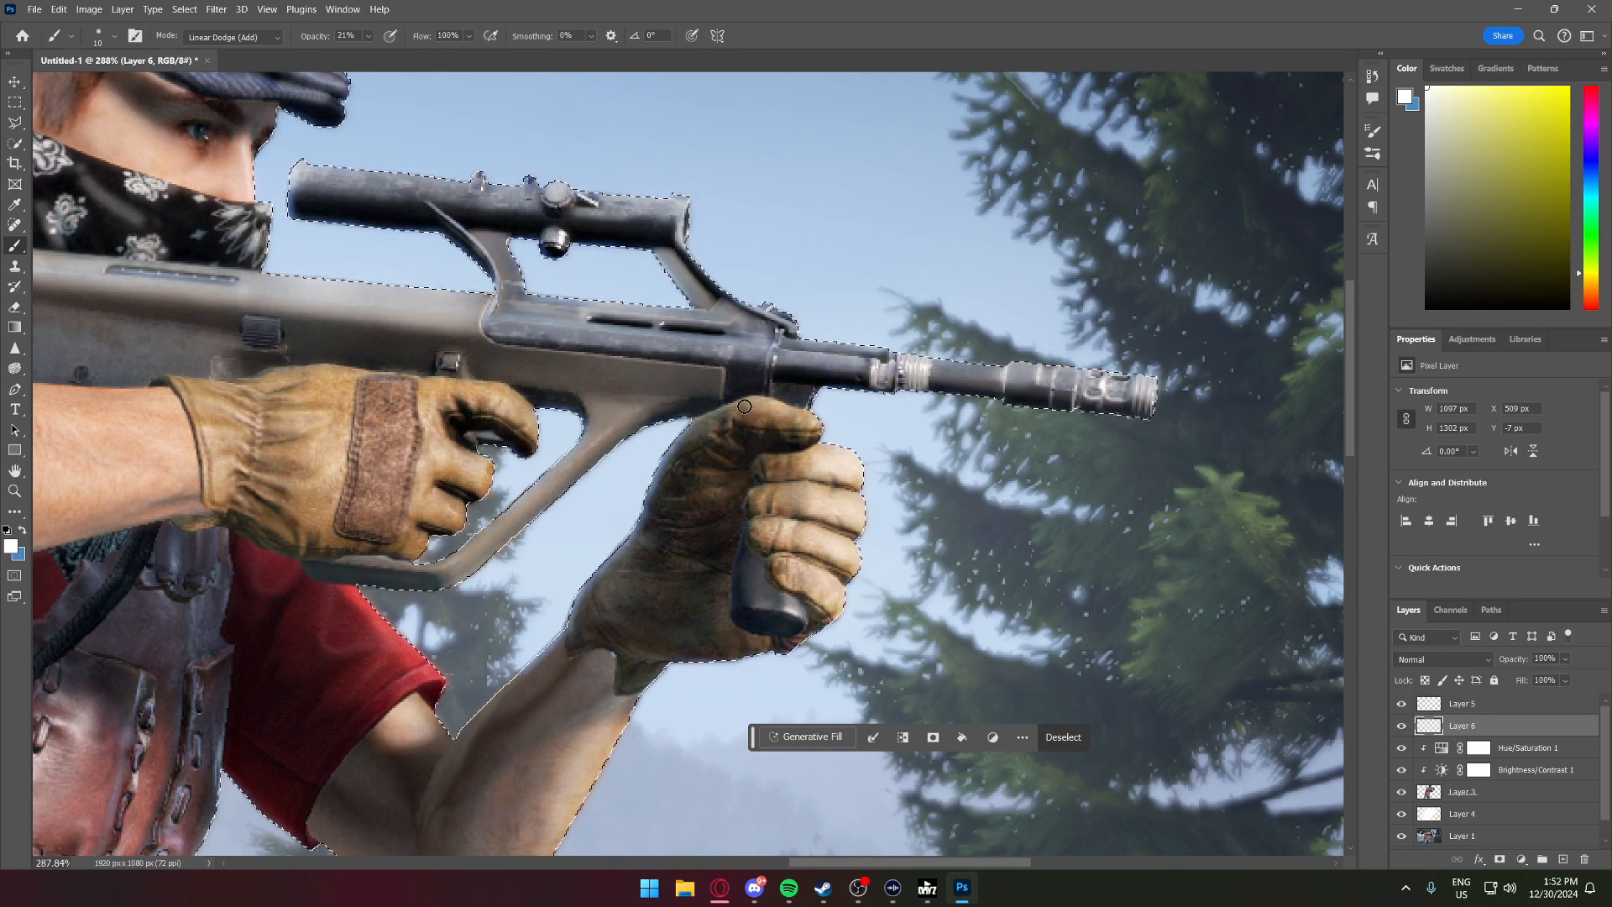
- Paint highlights on the glove and forearm supporting the barrel and on that arm's red sleeve, using brush sizes up to 30 pixels
{"action": "scroll", "coordinate": [553, 551], "scroll_direction": "down", "scroll_amount": 1}
{"action": "scroll", "coordinate": [553, 552], "scroll_direction": "left", "scroll_amount": 4}
{"action": "scroll", "coordinate": [554, 551], "scroll_direction": "down", "scroll_amount": 3}
{"action": "key", "text": "bracketright"}
{"action": "key", "text": "bracketright"}
{"action": "key", "text": "bracketright"}
{"action": "key", "text": "bracketright"}
{"action": "scroll", "coordinate": [885, 472], "scroll_direction": "up", "scroll_amount": 2}
{"action": "key", "text": "bracketleft"}
{"action": "key", "text": "bracketleft"}
{"action": "key", "text": "bracketleft"}
{"action": "left_click", "coordinate": [730, 465]}
{"action": "scroll", "coordinate": [730, 465], "scroll_direction": "up", "scroll_amount": 2}
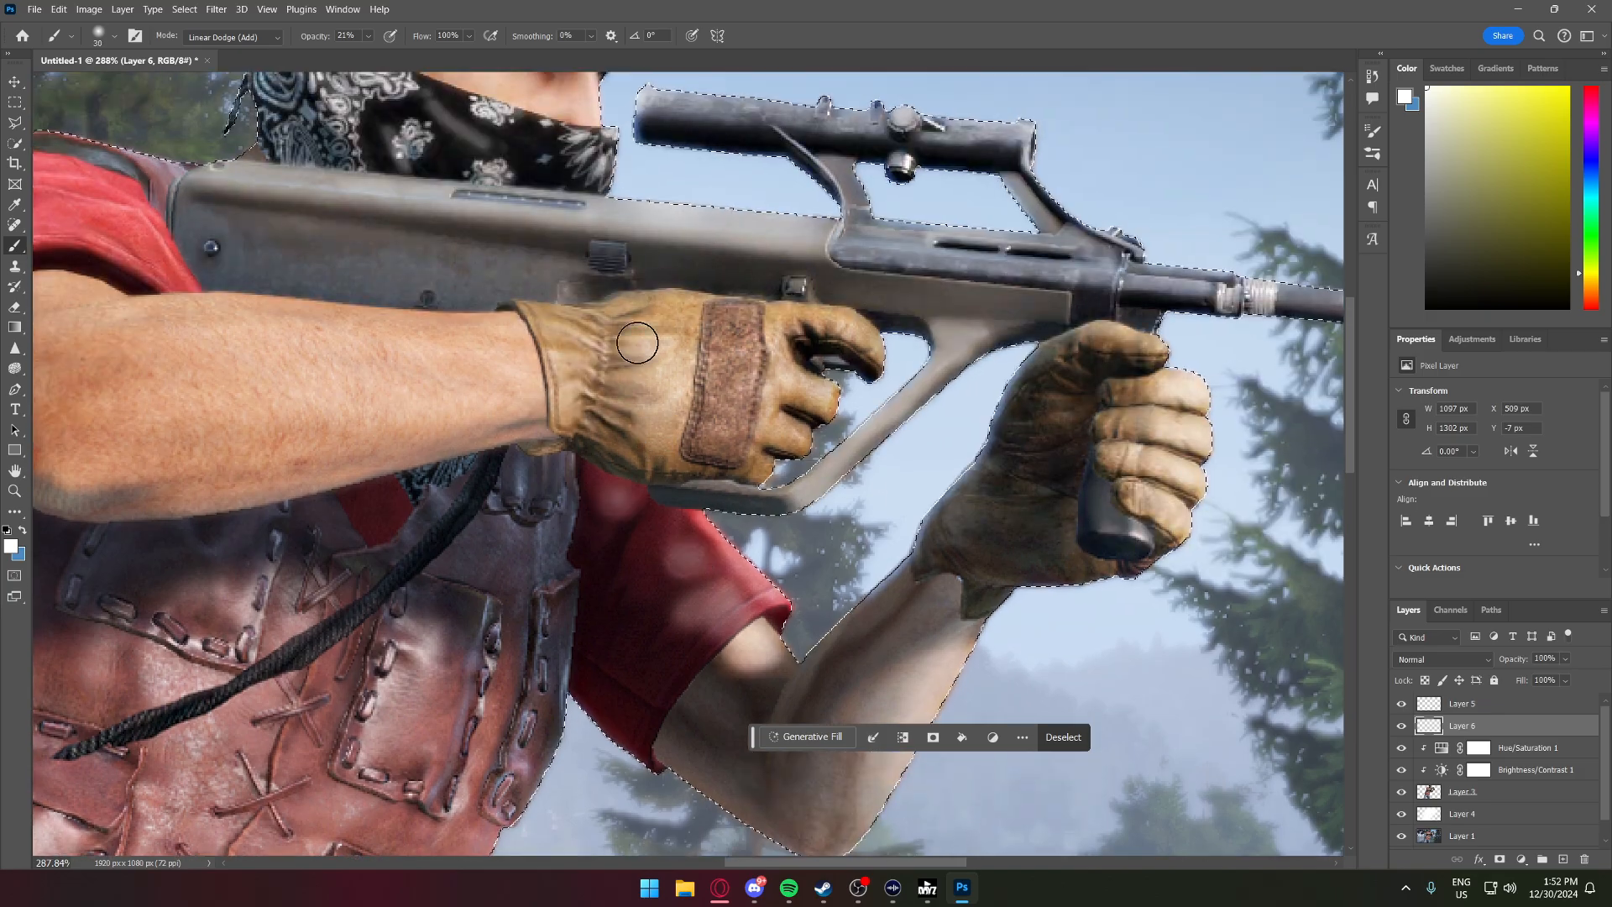
- Paint highlights on the trigger hand's glove, its bare forearm and the red sleeve up to the shoulder
{"action": "scroll", "coordinate": [799, 332], "scroll_direction": "up", "scroll_amount": 1}
{"action": "scroll", "coordinate": [799, 333], "scroll_direction": "up", "scroll_amount": 1}
{"action": "key", "text": "bracketright"}
{"action": "key", "text": "bracketright"}
{"action": "key", "text": "bracketright"}
{"action": "scroll", "coordinate": [1032, 784], "scroll_direction": "left", "scroll_amount": 4}
{"action": "mouse_move", "coordinate": [803, 501]}
{"action": "left_mouse_down"}
{"action": "mouse_move", "coordinate": [704, 544]}
{"action": "mouse_move", "coordinate": [360, 567]}
{"action": "mouse_move", "coordinate": [499, 416]}
{"action": "mouse_move", "coordinate": [411, 537]}
{"action": "mouse_move", "coordinate": [369, 474]}
{"action": "left_mouse_up"}
{"action": "scroll", "coordinate": [888, 756], "scroll_direction": "left", "scroll_amount": 3}
{"action": "scroll", "coordinate": [888, 756], "scroll_direction": "up", "scroll_amount": 3}
{"action": "mouse_move", "coordinate": [873, 462]}
{"action": "left_mouse_down"}
{"action": "mouse_move", "coordinate": [730, 461]}
{"action": "mouse_move", "coordinate": [865, 496]}
{"action": "left_mouse_up"}
{"action": "scroll", "coordinate": [755, 471], "scroll_direction": "up", "scroll_amount": 1}
{"action": "key", "text": "bracketleft"}
{"action": "mouse_move", "coordinate": [643, 424]}
{"action": "left_mouse_down"}
{"action": "mouse_move", "coordinate": [611, 469]}
{"action": "mouse_move", "coordinate": [445, 461]}
{"action": "left_mouse_up"}
{"action": "key", "text": "bracketleft"}
{"action": "key", "text": "bracketleft"}
{"action": "mouse_move", "coordinate": [631, 530]}
{"action": "left_mouse_down"}
{"action": "mouse_move", "coordinate": [453, 511]}
{"action": "mouse_move", "coordinate": [393, 598]}
{"action": "left_mouse_up"}
- Brush white highlights onto the upper part of the leather vest, adjusting the brush size for broad and narrow areas
{"action": "scroll", "coordinate": [672, 470], "scroll_direction": "down", "scroll_amount": 11}
{"action": "left_click_drag", "start_coordinate": [870, 393], "coordinate": [546, 563]}
{"action": "key", "text": "bracketleft"}
{"action": "key", "text": "bracketleft"}
{"action": "key", "text": "bracketleft"}
{"action": "key", "text": "bracketleft"}
{"action": "key", "text": "bracketleft"}
{"action": "scroll", "coordinate": [1037, 440], "scroll_direction": "down", "scroll_amount": 1}
{"action": "key", "text": "bracketright"}
{"action": "key", "text": "bracketright"}
{"action": "key", "text": "bracketright"}
{"action": "key", "text": "bracketright"}
{"action": "key", "text": "bracketright"}
{"action": "key", "text": "bracketright"}
{"action": "left_click_drag", "start_coordinate": [877, 393], "coordinate": [819, 548]}
{"action": "mouse_move", "coordinate": [769, 346]}
{"action": "left_mouse_down"}
{"action": "mouse_move", "coordinate": [743, 470]}
{"action": "mouse_move", "coordinate": [776, 483]}
{"action": "mouse_move", "coordinate": [715, 429]}
{"action": "mouse_move", "coordinate": [808, 445]}
{"action": "mouse_move", "coordinate": [777, 457]}
{"action": "left_mouse_up"}
{"action": "scroll", "coordinate": [739, 457], "scroll_direction": "down", "scroll_amount": 2}
{"action": "key", "text": "bracketleft"}
{"action": "key", "text": "bracketleft"}
{"action": "key", "text": "bracketleft"}
{"action": "key", "text": "bracketleft"}
{"action": "key", "text": "bracketleft"}
{"action": "key", "text": "bracketleft"}
{"action": "key", "text": "bracketleft"}
{"action": "key", "text": "bracketleft"}
{"action": "key", "text": "bracketleft"}
{"action": "key", "text": "bracketright"}
{"action": "key", "text": "bracketright"}
{"action": "key", "text": "bracketright"}
{"action": "key", "text": "bracketright"}
{"action": "key", "text": "bracketright"}
{"action": "key", "text": "bracketright"}
{"action": "key", "text": "bracketright"}
{"action": "key", "text": "bracketright"}
{"action": "key", "text": "bracketright"}
{"action": "scroll", "coordinate": [840, 367], "scroll_direction": "down", "scroll_amount": 2}
- Paint highlights on the vest's pockets and lower panels, alternating between small and large brush sizes
{"action": "mouse_move", "coordinate": [895, 378]}
{"action": "left_mouse_down"}
{"action": "mouse_move", "coordinate": [819, 309]}
{"action": "mouse_move", "coordinate": [734, 345]}
{"action": "mouse_move", "coordinate": [640, 350]}
{"action": "left_mouse_up"}
{"action": "key", "text": "bracketleft"}
{"action": "key", "text": "bracketleft"}
{"action": "key", "text": "bracketleft"}
{"action": "key", "text": "bracketleft"}
{"action": "key", "text": "bracketleft"}
{"action": "key", "text": "bracketleft"}
{"action": "mouse_move", "coordinate": [653, 280]}
{"action": "left_mouse_down"}
{"action": "mouse_move", "coordinate": [716, 365]}
{"action": "mouse_move", "coordinate": [655, 411]}
{"action": "left_mouse_up"}
{"action": "key", "text": "bracketright"}
{"action": "key", "text": "bracketright"}
{"action": "key", "text": "bracketright"}
{"action": "key", "text": "bracketright"}
{"action": "key", "text": "bracketright"}
{"action": "key", "text": "bracketright"}
{"action": "key", "text": "bracketright"}
{"action": "scroll", "coordinate": [812, 389], "scroll_direction": "down", "scroll_amount": 1}
{"action": "mouse_move", "coordinate": [813, 389]}
{"action": "left_mouse_down"}
{"action": "mouse_move", "coordinate": [852, 424]}
{"action": "mouse_move", "coordinate": [911, 327]}
{"action": "left_mouse_up"}
{"action": "key", "text": "bracketleft"}
{"action": "key", "text": "bracketleft"}
{"action": "key", "text": "bracketleft"}
{"action": "key", "text": "bracketleft"}
{"action": "key", "text": "bracketleft"}
{"action": "key", "text": "bracketleft"}
{"action": "key", "text": "bracketleft"}
{"action": "scroll", "coordinate": [631, 449], "scroll_direction": "up", "scroll_amount": 1}
{"action": "mouse_move", "coordinate": [886, 516]}
{"action": "left_mouse_down"}
{"action": "mouse_move", "coordinate": [634, 438]}
{"action": "mouse_move", "coordinate": [586, 556]}
{"action": "left_mouse_up"}
{"action": "key", "text": "bracketright"}
{"action": "key", "text": "bracketright"}
{"action": "key", "text": "bracketright"}
{"action": "key", "text": "bracketright"}
{"action": "key", "text": "bracketright"}
{"action": "left_click_drag", "start_coordinate": [495, 504], "coordinate": [643, 219]}
- Add short, fine highlight strokes to the stitching and folds of the vest
{"action": "scroll", "coordinate": [562, 387], "scroll_direction": "up", "scroll_amount": 4}
{"action": "left_click_drag", "start_coordinate": [556, 390], "coordinate": [438, 346]}
{"action": "left_click_drag", "start_coordinate": [581, 376], "coordinate": [537, 346]}
{"action": "left_click_drag", "start_coordinate": [428, 321], "coordinate": [382, 303]}
{"action": "left_click_drag", "start_coordinate": [470, 387], "coordinate": [390, 369]}
{"action": "key", "text": "bracketleft"}
{"action": "key", "text": "bracketleft"}
{"action": "key", "text": "bracketleft"}
{"action": "key", "text": "bracketleft"}
{"action": "key", "text": "bracketleft"}
{"action": "mouse_move", "coordinate": [538, 407]}
{"action": "left_mouse_down"}
{"action": "mouse_move", "coordinate": [462, 508]}
{"action": "mouse_move", "coordinate": [531, 514]}
{"action": "left_mouse_up"}
{"action": "left_click_drag", "start_coordinate": [408, 562], "coordinate": [376, 552]}
- Highlight the red shirt hem below the vest with a 30-pixel brush
{"action": "key", "text": "bracketright"}
{"action": "key", "text": "bracketright"}
{"action": "key", "text": "bracketright"}
{"action": "key", "text": "bracketright"}
{"action": "key", "text": "bracketright"}
{"action": "key", "text": "bracketright"}
{"action": "key", "text": "bracketright"}
{"action": "key", "text": "bracketright"}
{"action": "key", "text": "bracketright"}
{"action": "scroll", "coordinate": [393, 429], "scroll_direction": "down", "scroll_amount": 3}
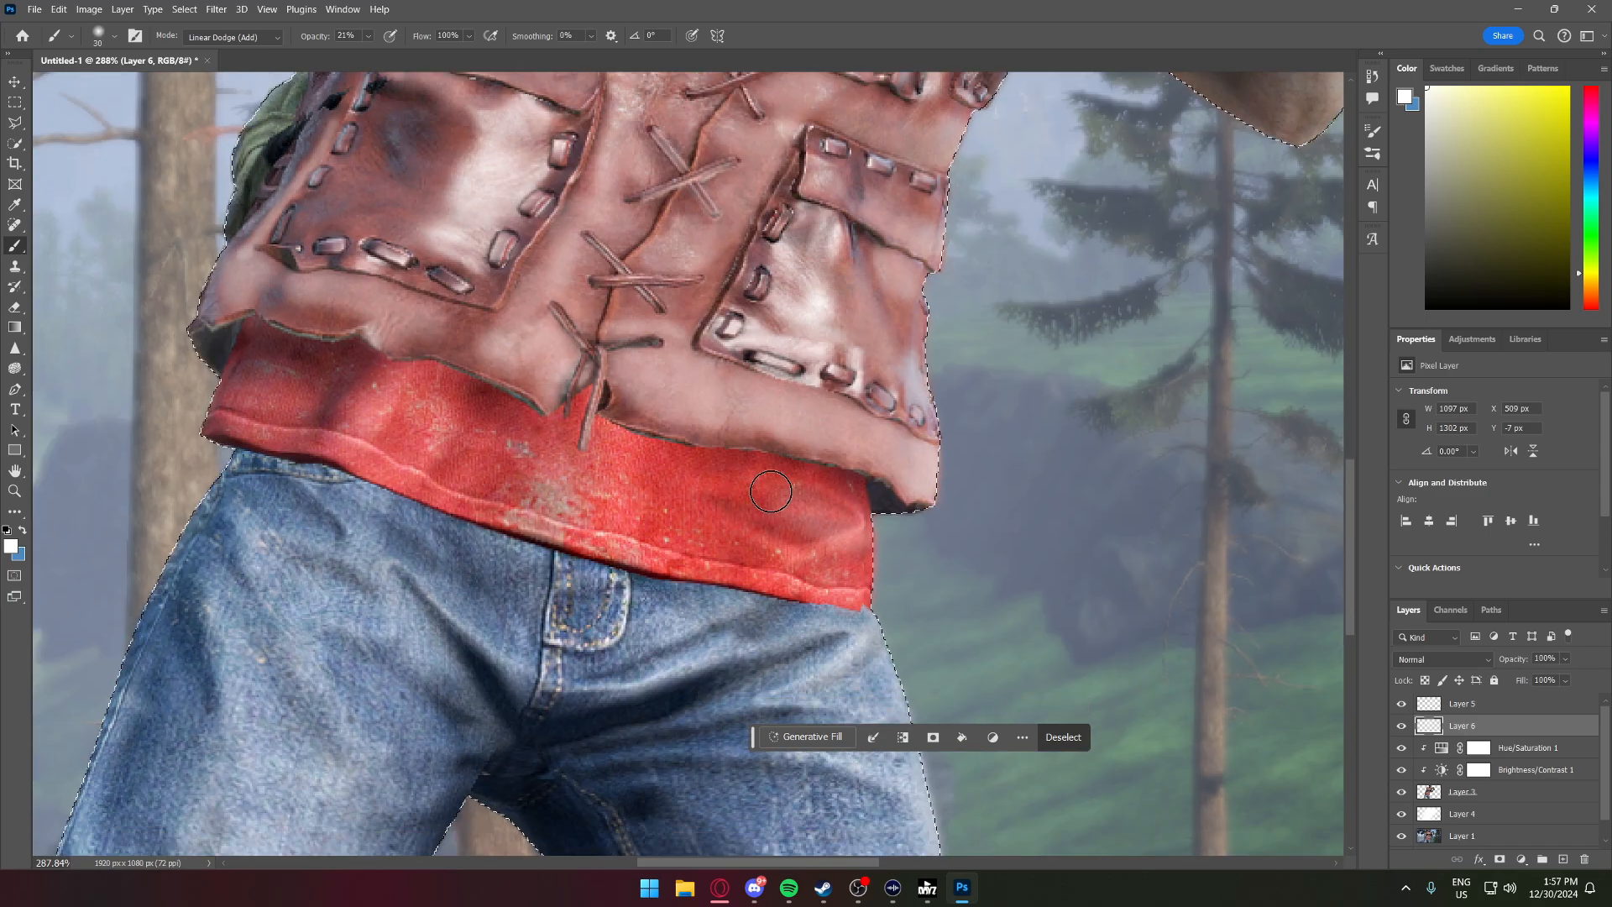
- Paint highlights on the fly seam and the legs of the jeans with brushes of 15 to 40 pixels
{"action": "scroll", "coordinate": [728, 406], "scroll_direction": "down", "scroll_amount": 3}
{"action": "scroll", "coordinate": [674, 487], "scroll_direction": "down", "scroll_amount": 4}
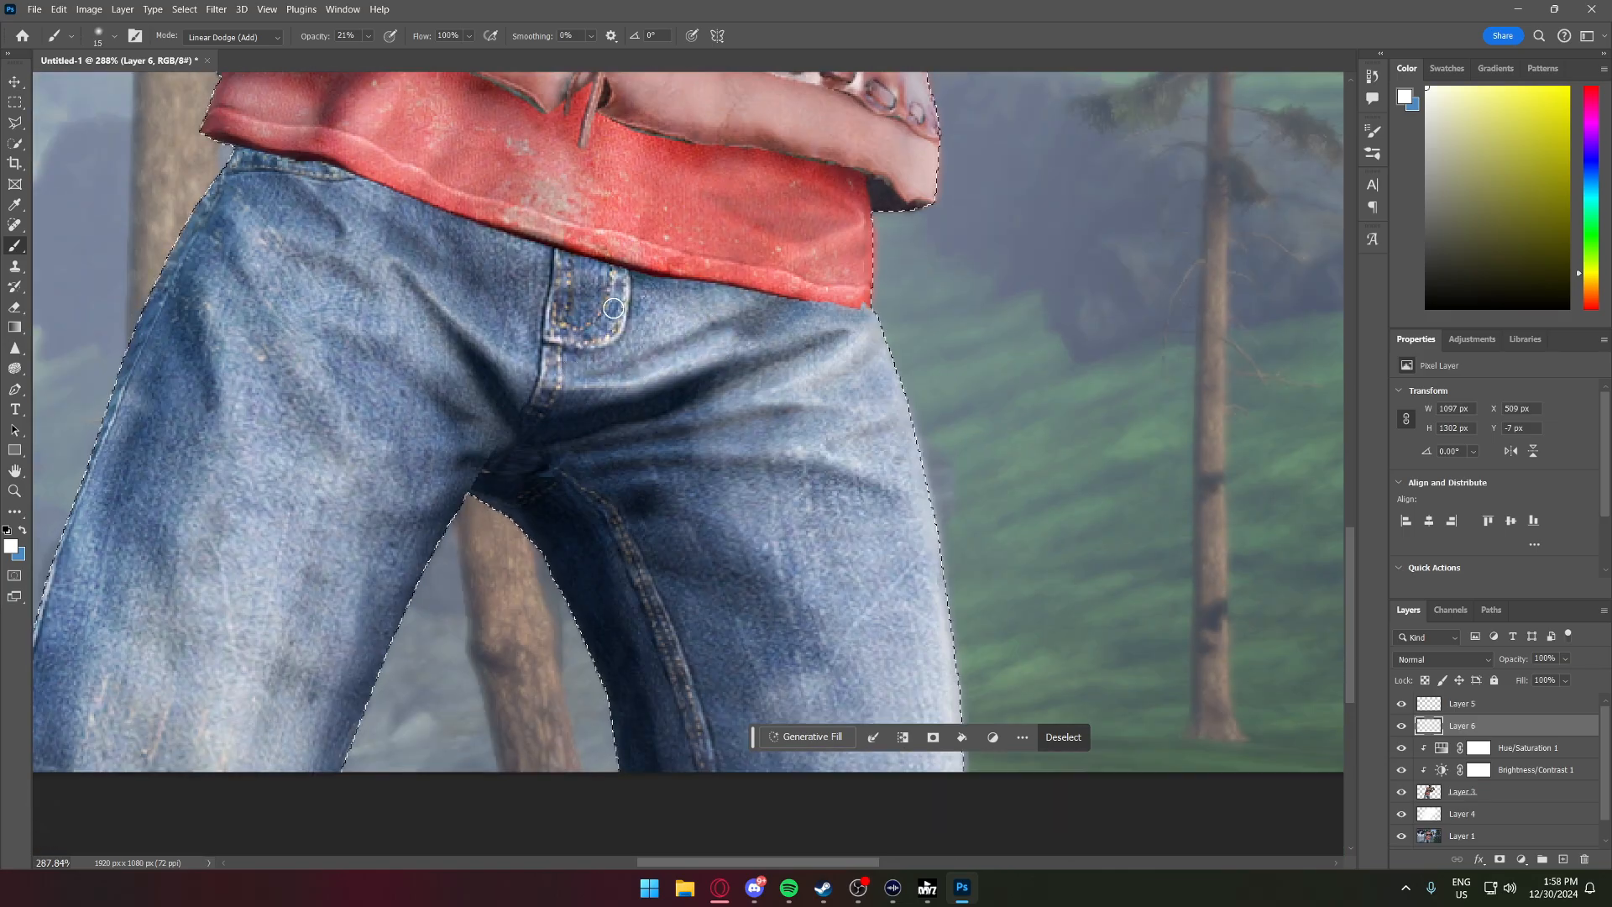
{"action": "scroll", "coordinate": [484, 392], "scroll_direction": "left", "scroll_amount": 6}
{"action": "scroll", "coordinate": [484, 392], "scroll_direction": "down", "scroll_amount": 10}
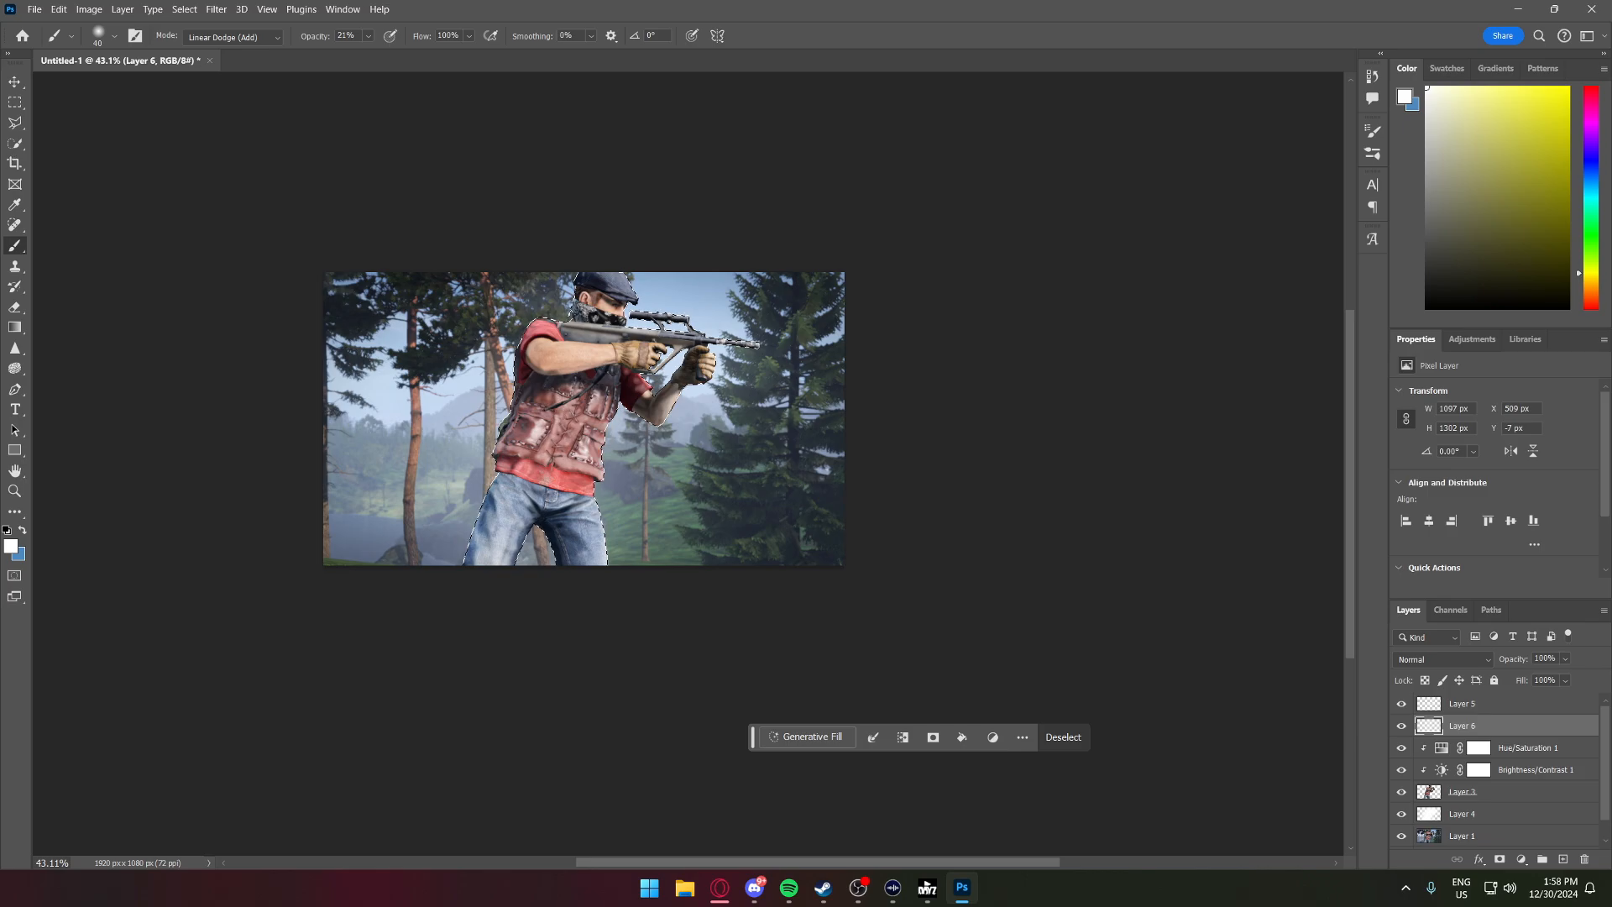
- Deselect the character and blend the painted highlights on Layer 6 in Overlay mode at 60% opacity
{"action": "left_click", "coordinate": [17, 144]}
{"action": "key", "text": "ctrl+d"}
{"action": "scroll", "coordinate": [685, 247], "scroll_direction": "up", "scroll_amount": 4}
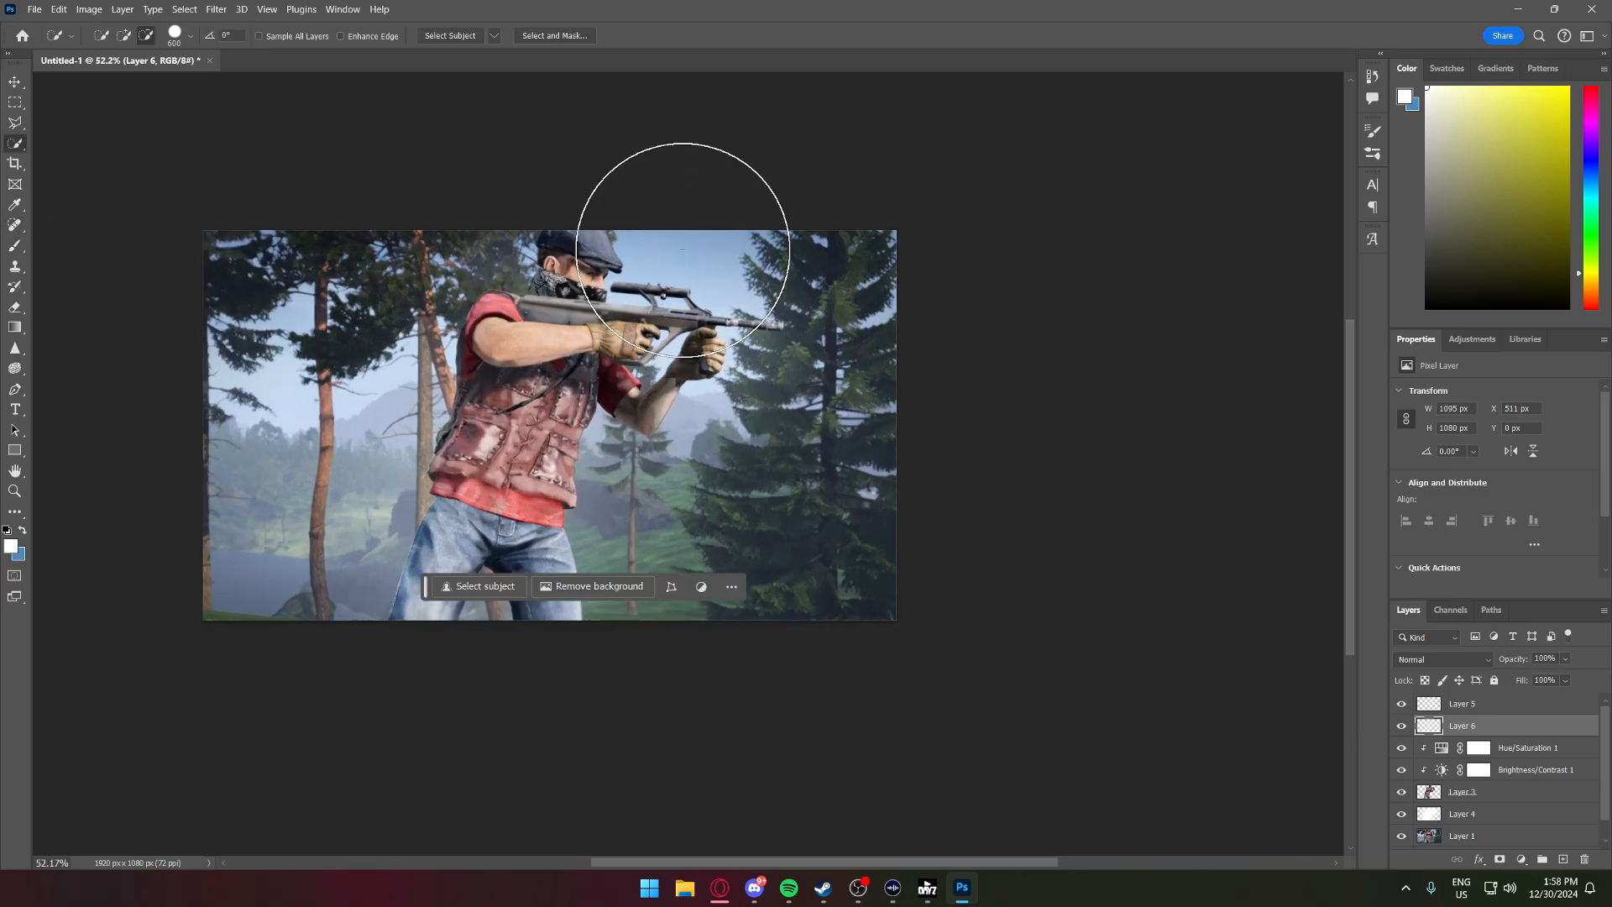
{"action": "left_click", "coordinate": [1473, 656]}
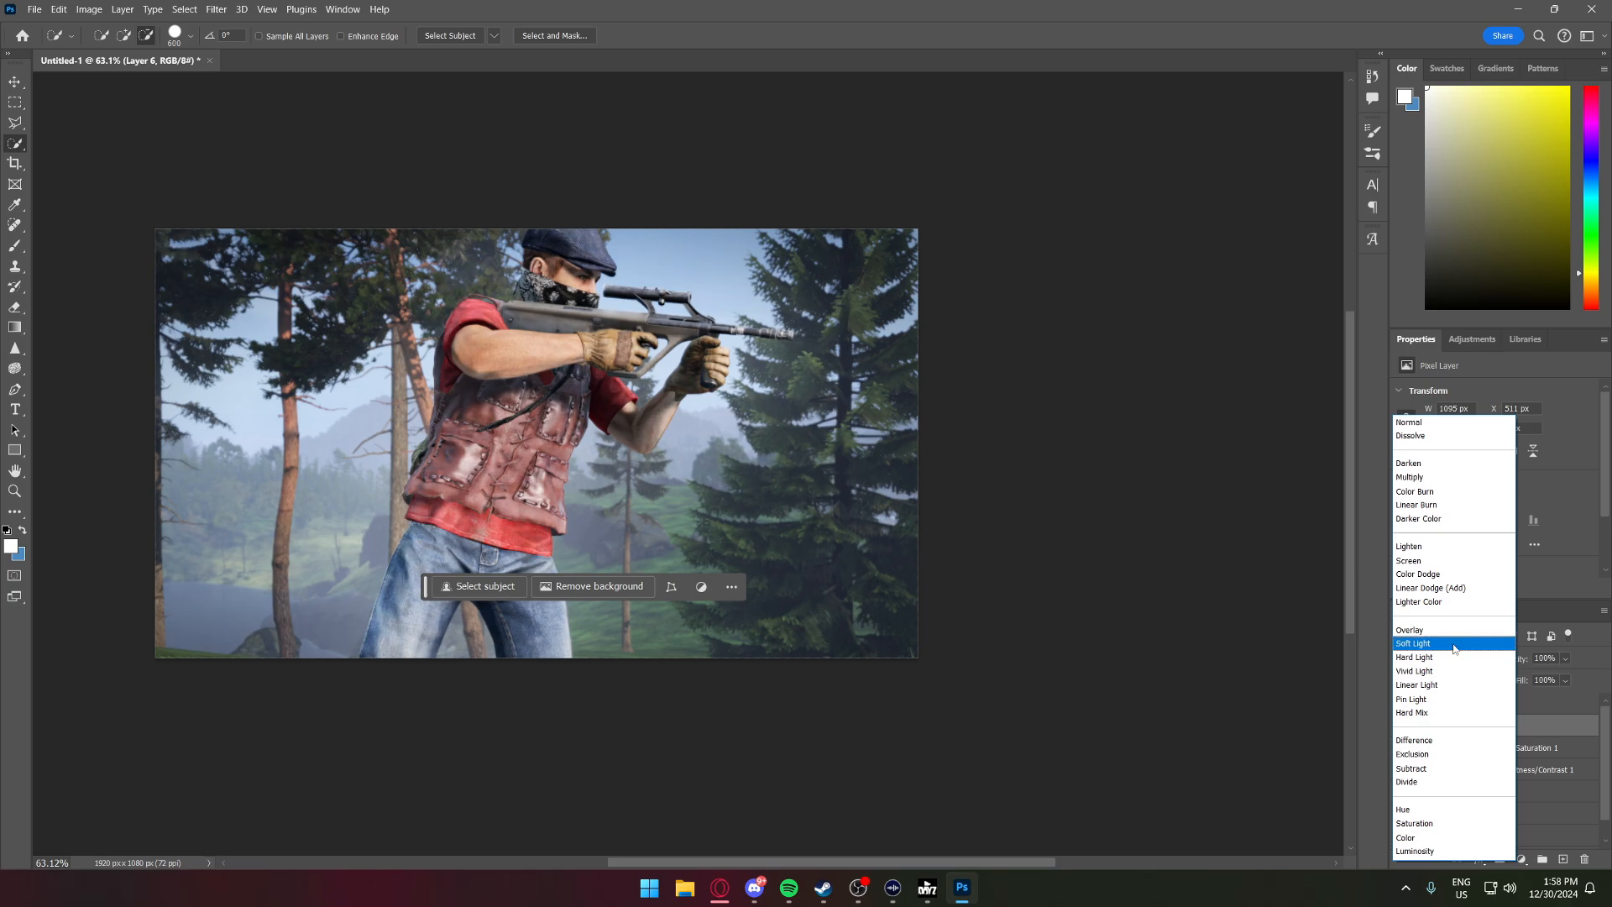
{"action": "left_click", "coordinate": [1465, 629]}
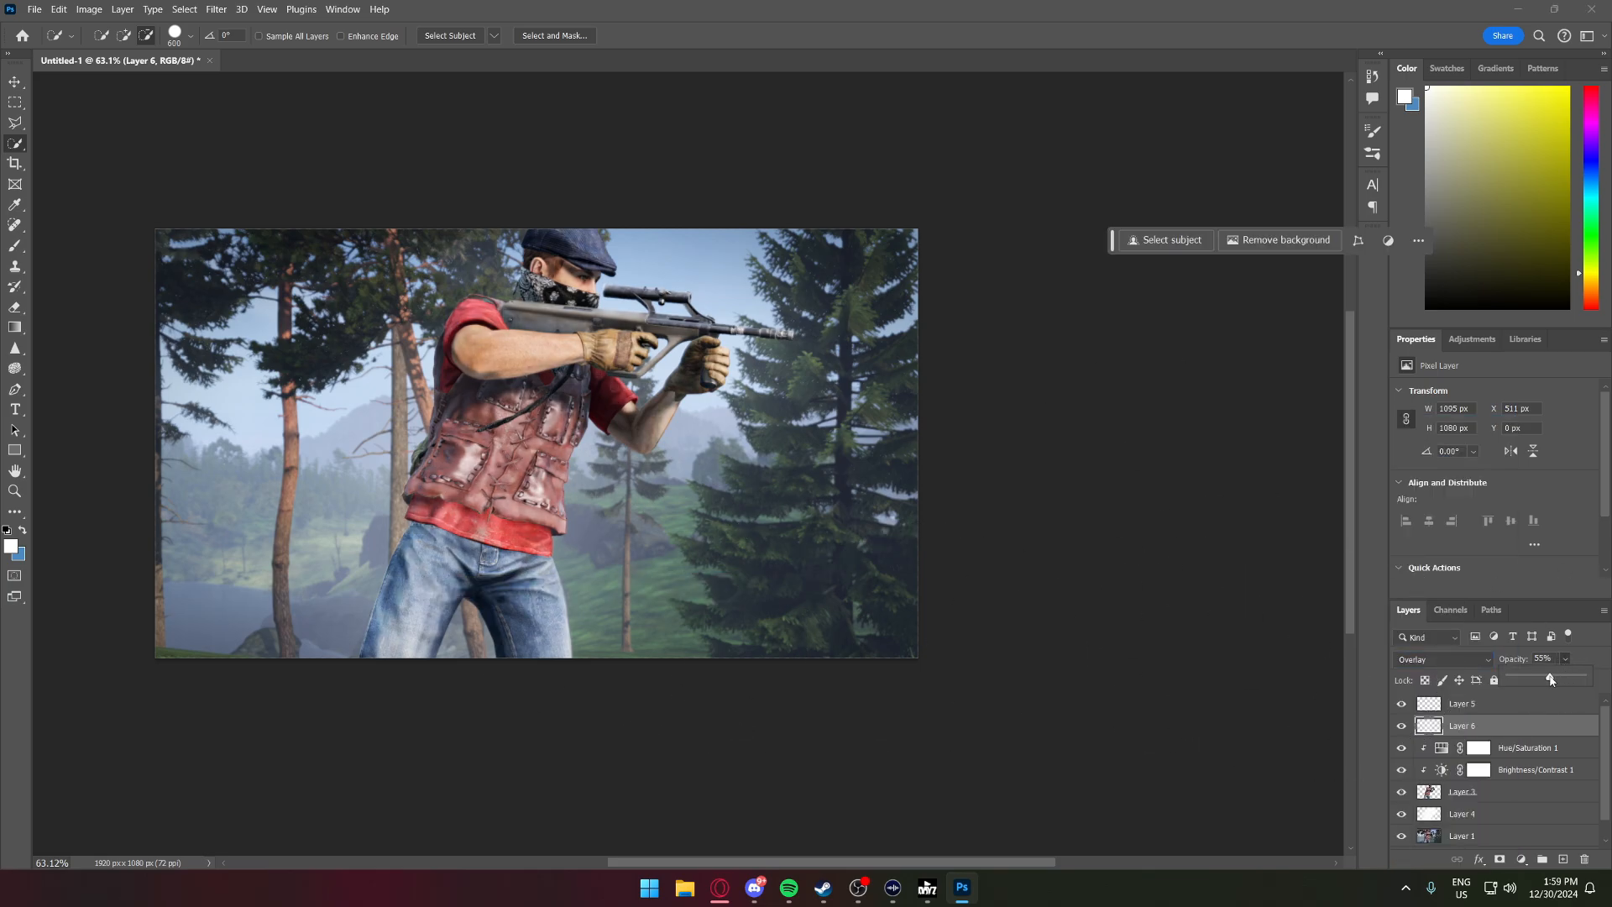
{"action": "scroll", "coordinate": [684, 450], "scroll_direction": "up", "scroll_amount": 5}
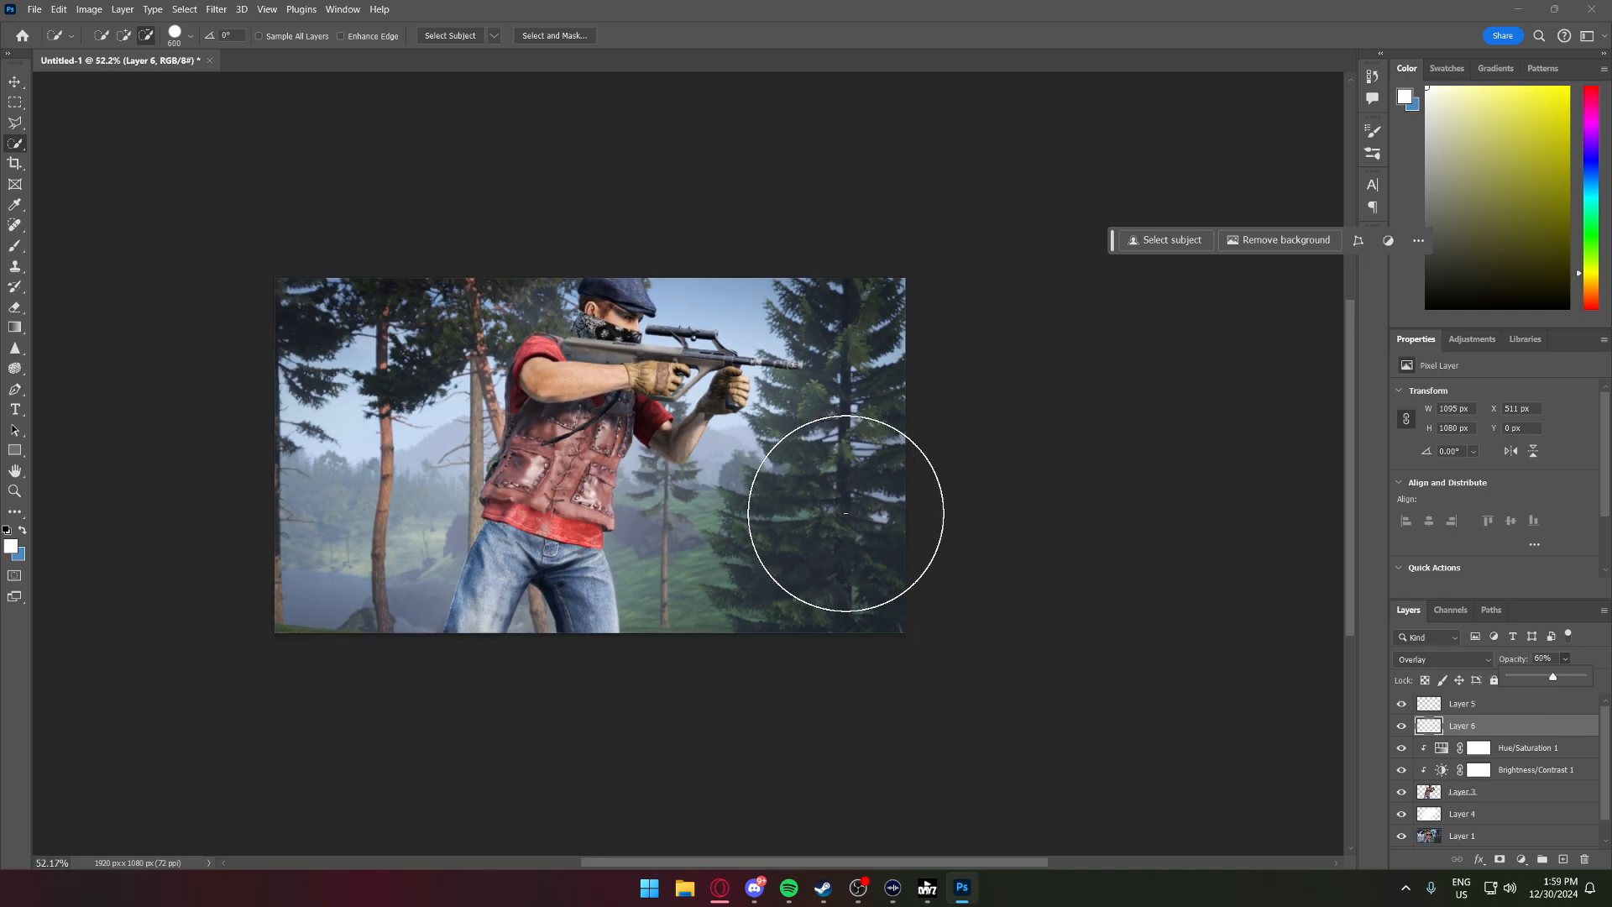
{"action": "scroll", "coordinate": [639, 403], "scroll_direction": "down", "scroll_amount": 7}
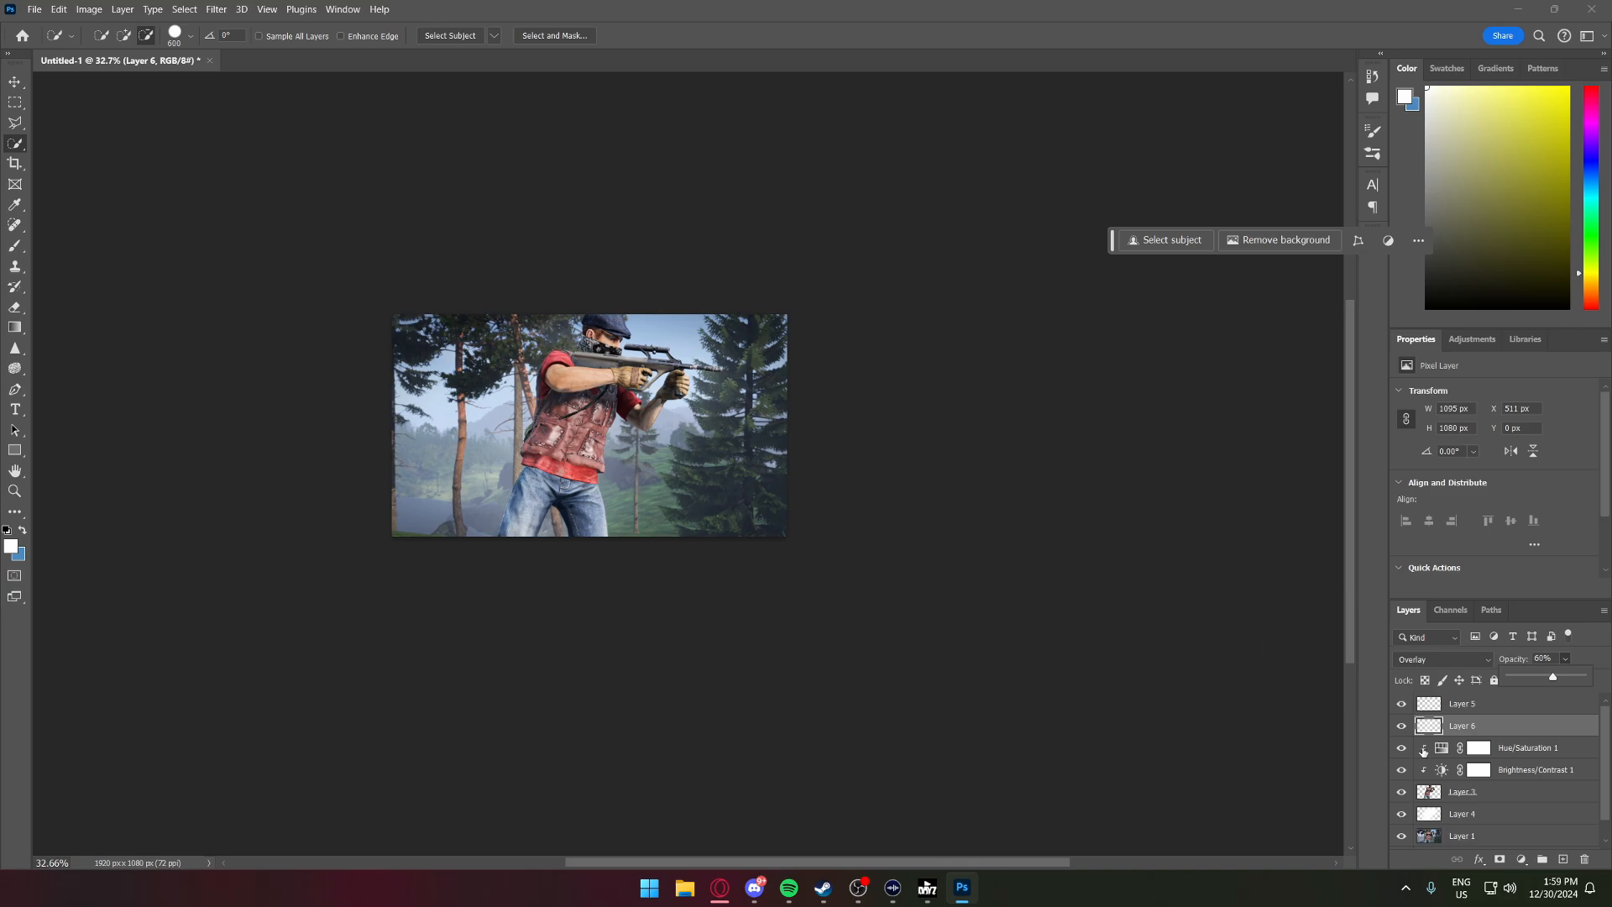
- Toggle the visibility of Layer 6 repeatedly to compare the character with and without the painted highlights
{"action": "left_click", "coordinate": [1402, 729]}
{"action": "left_click", "coordinate": [1401, 728]}
{"action": "left_click", "coordinate": [1402, 729]}
{"action": "left_click", "coordinate": [1401, 729]}
{"action": "left_click", "coordinate": [1401, 728]}
{"action": "left_click", "coordinate": [1401, 727]}
{"action": "left_click", "coordinate": [1402, 727]}
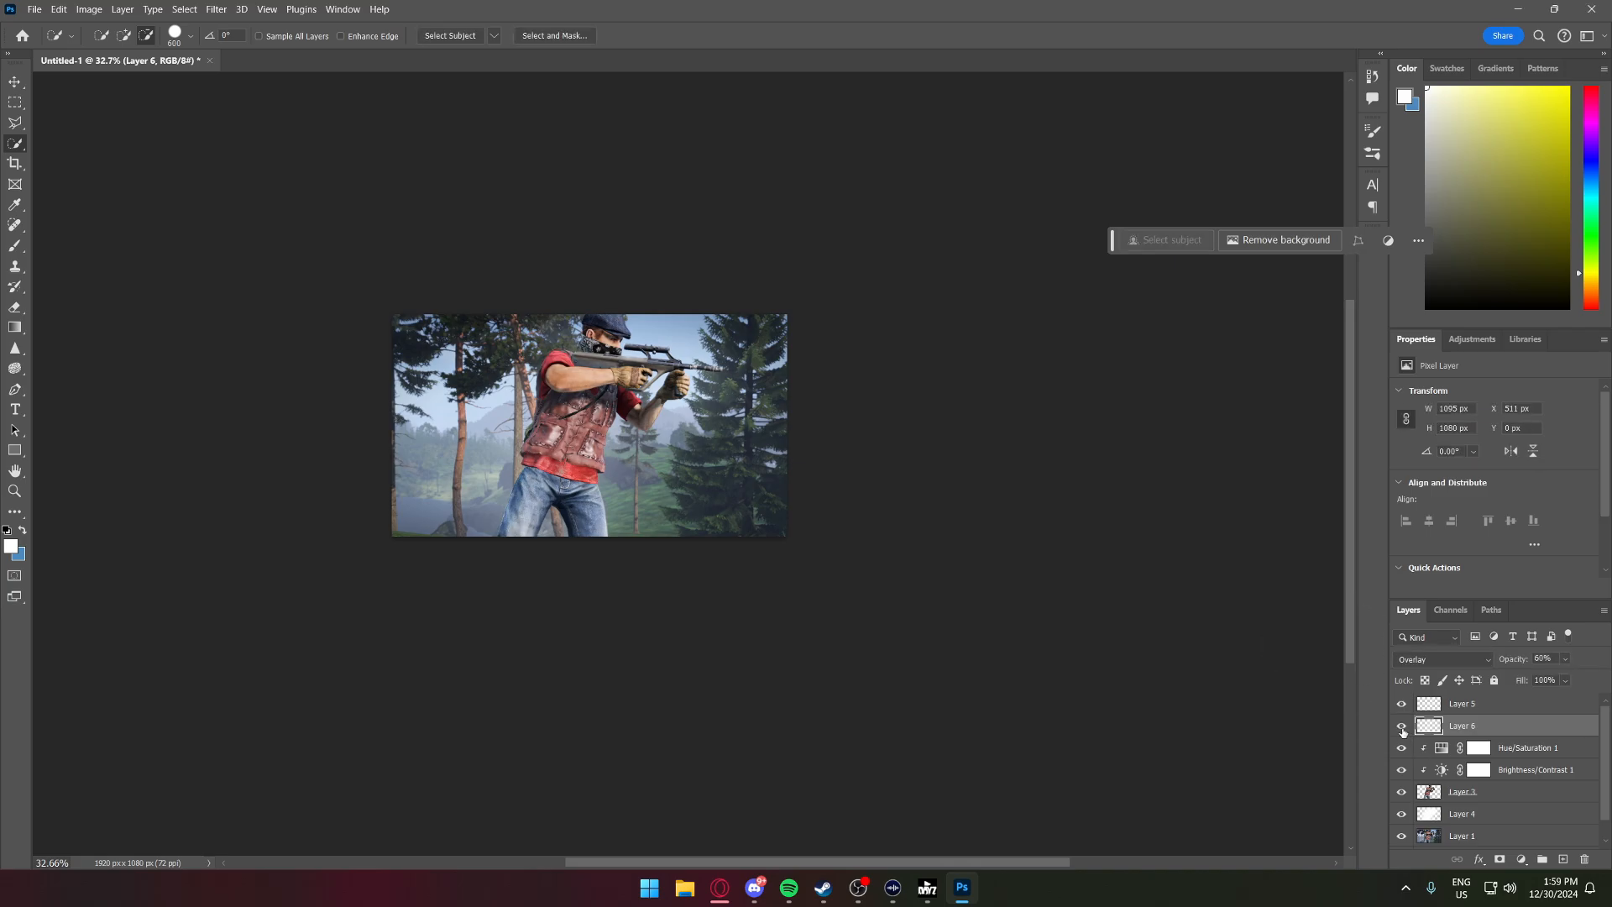
{"action": "scroll", "coordinate": [571, 461], "scroll_direction": "up", "scroll_amount": 5}
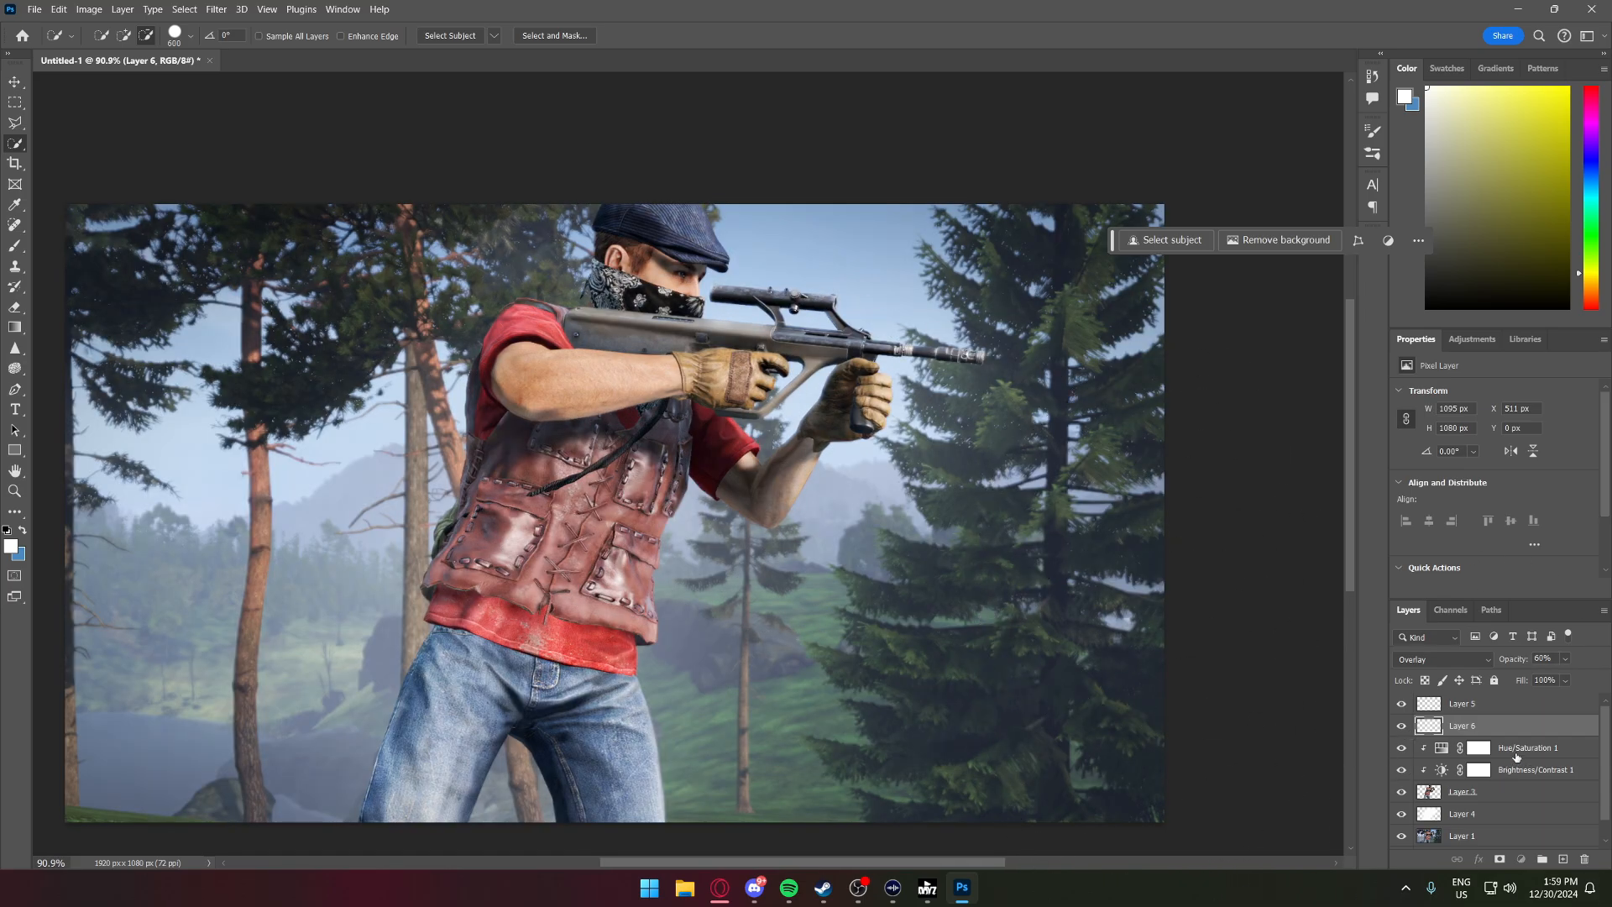
- Add a new layer above the Hue/Saturation adjustment and set the brush to Normal mode at 100% opacity
{"action": "left_click", "coordinate": [1516, 756]}
{"action": "left_click", "coordinate": [1563, 860]}
{"action": "left_click", "coordinate": [16, 246]}
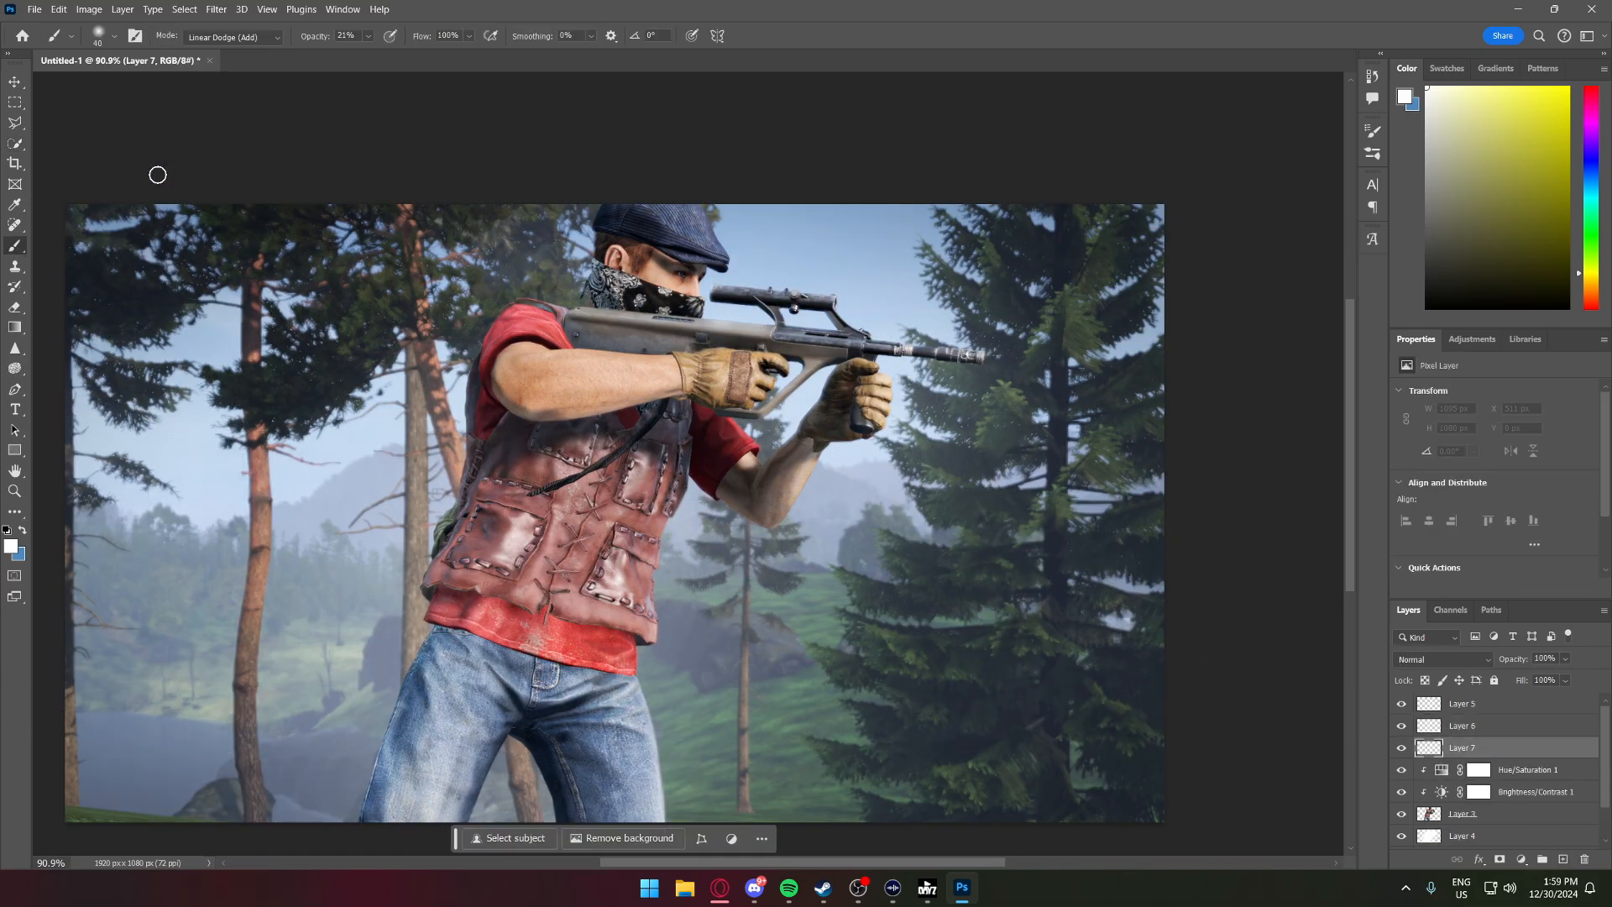
{"action": "left_click", "coordinate": [267, 42]}
{"action": "left_click", "coordinate": [214, 53]}
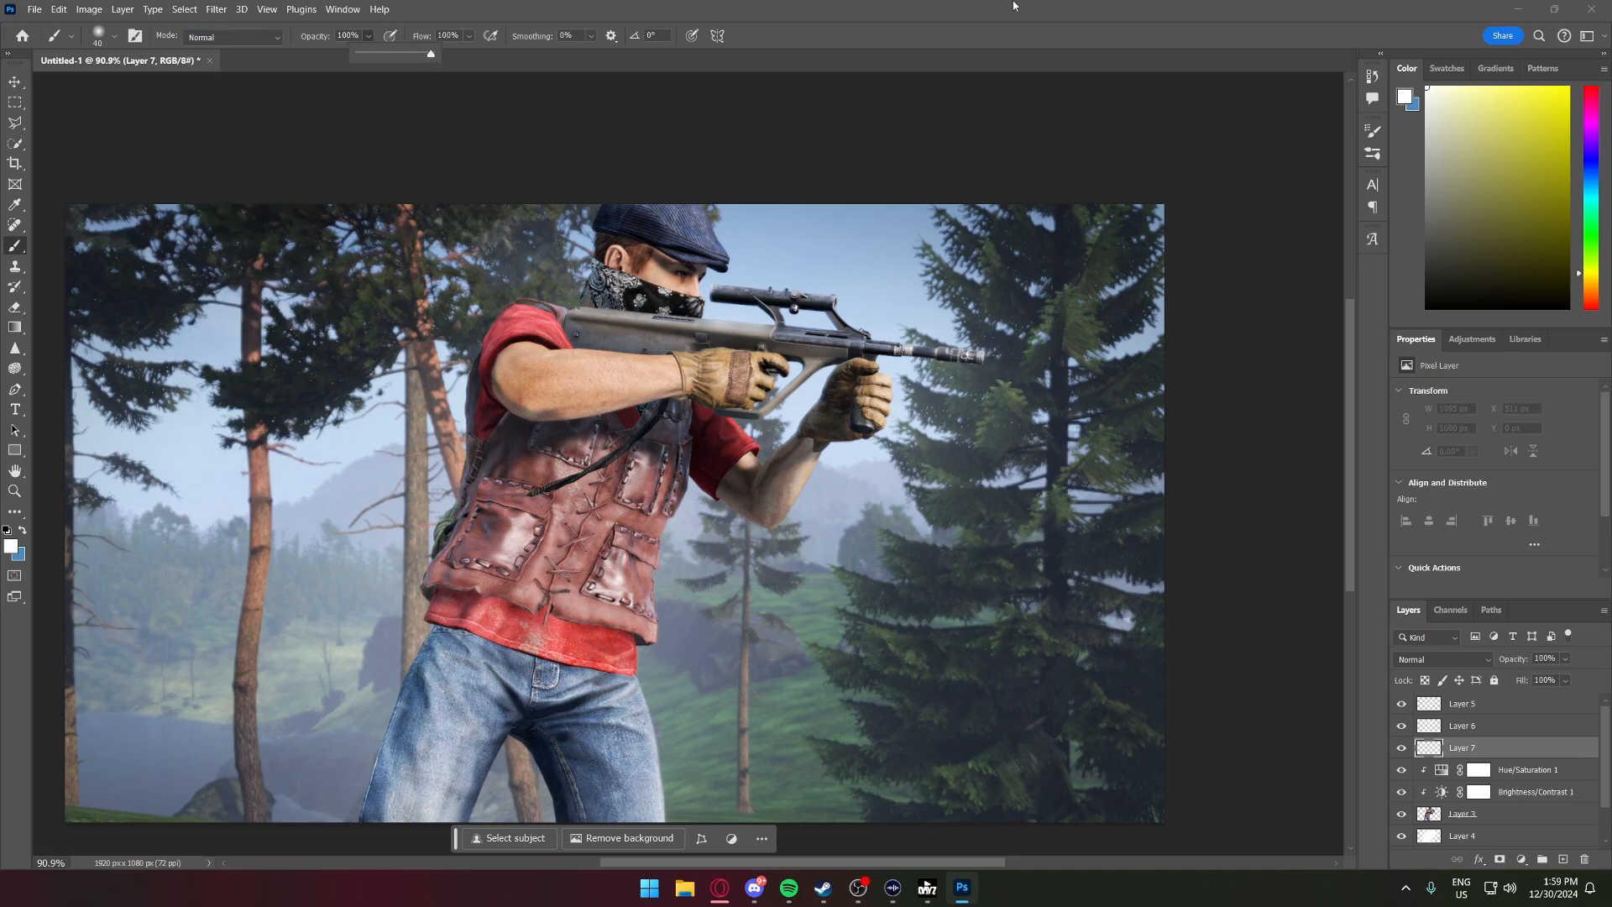
{"action": "scroll", "coordinate": [997, 488], "scroll_direction": "down", "scroll_amount": 1}
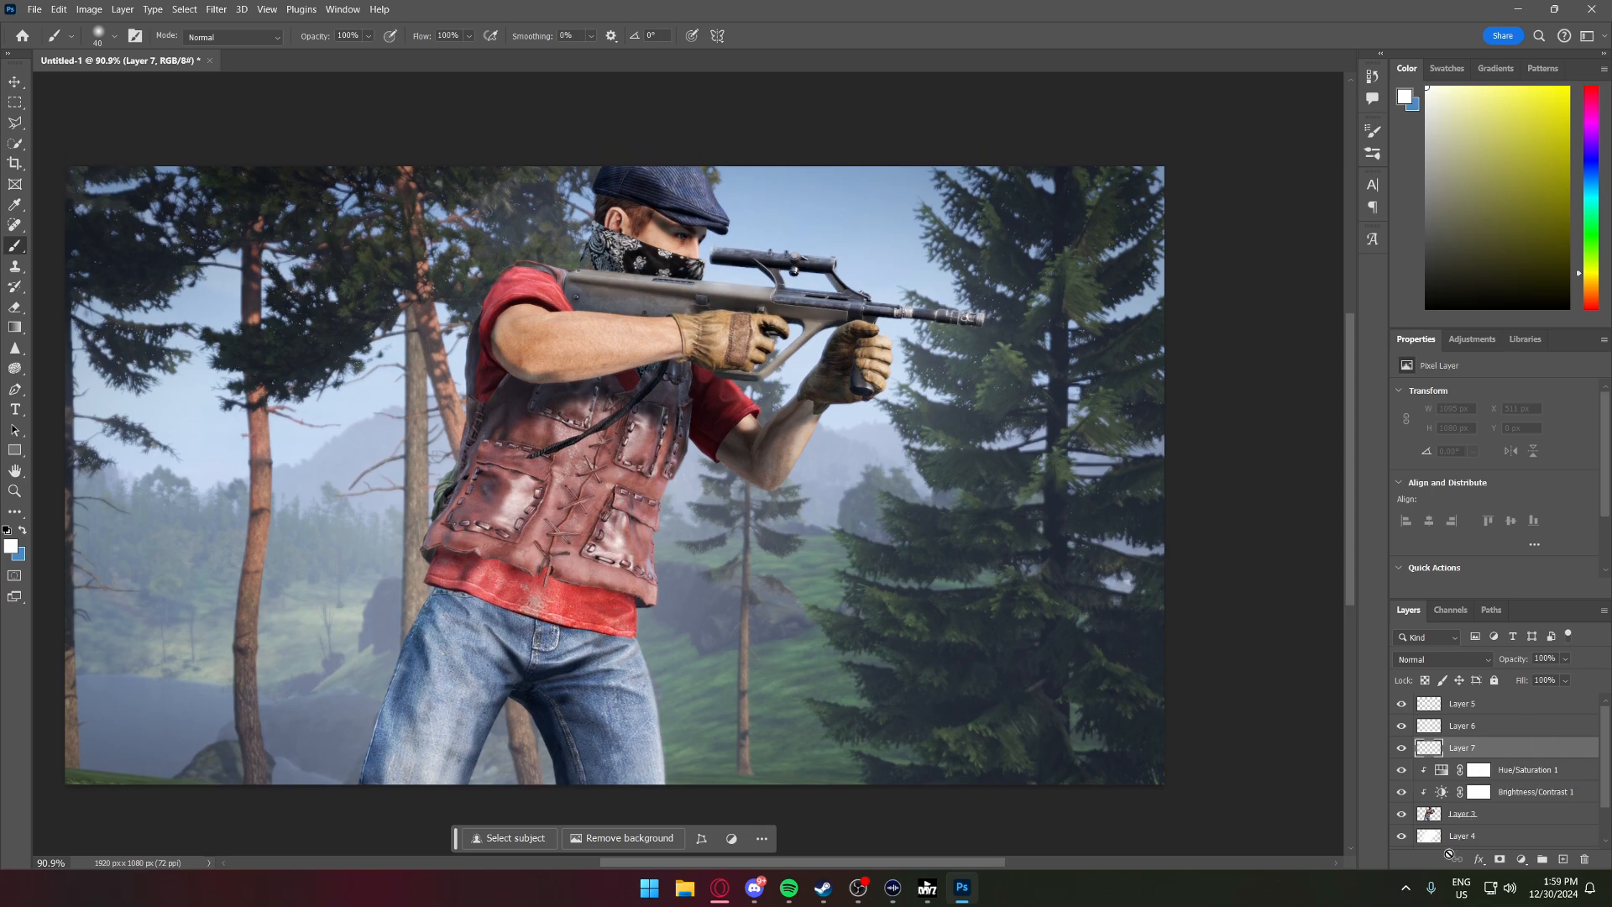
- Load the outline of the cut-out character on Layer 3 as a selection
{"action": "left_click", "coordinate": [1438, 820], "text": "ctrl"}
{"action": "scroll", "coordinate": [676, 263], "scroll_direction": "up", "scroll_amount": 2}
{"action": "scroll", "coordinate": [676, 262], "scroll_direction": "up", "scroll_amount": 3}
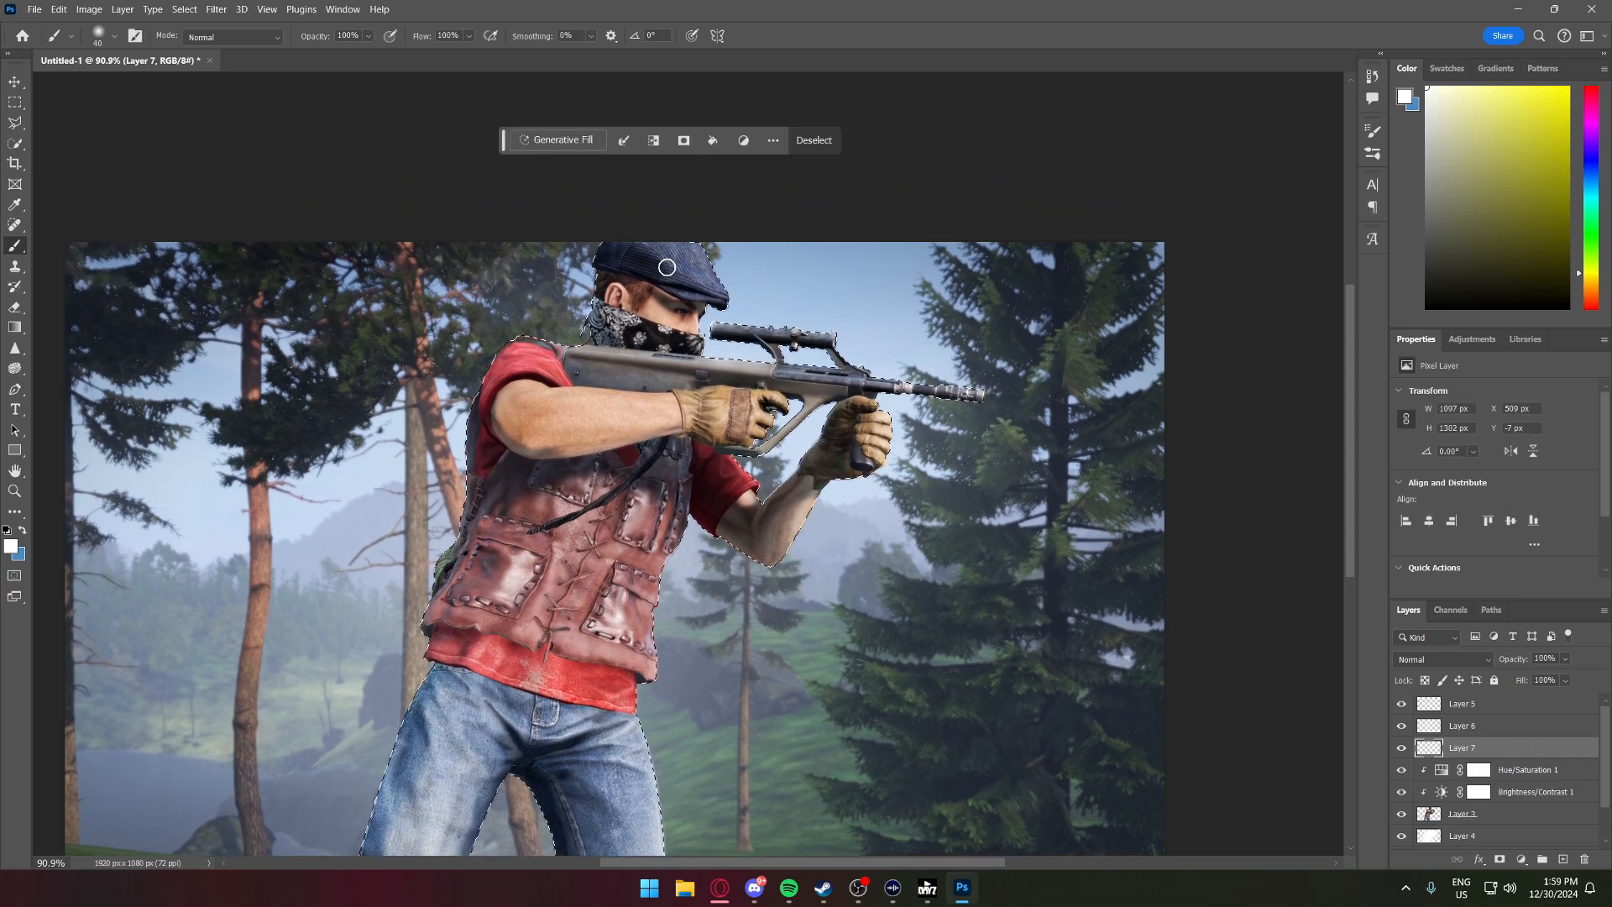
{"action": "scroll", "coordinate": [675, 263], "scroll_direction": "up", "scroll_amount": 2}
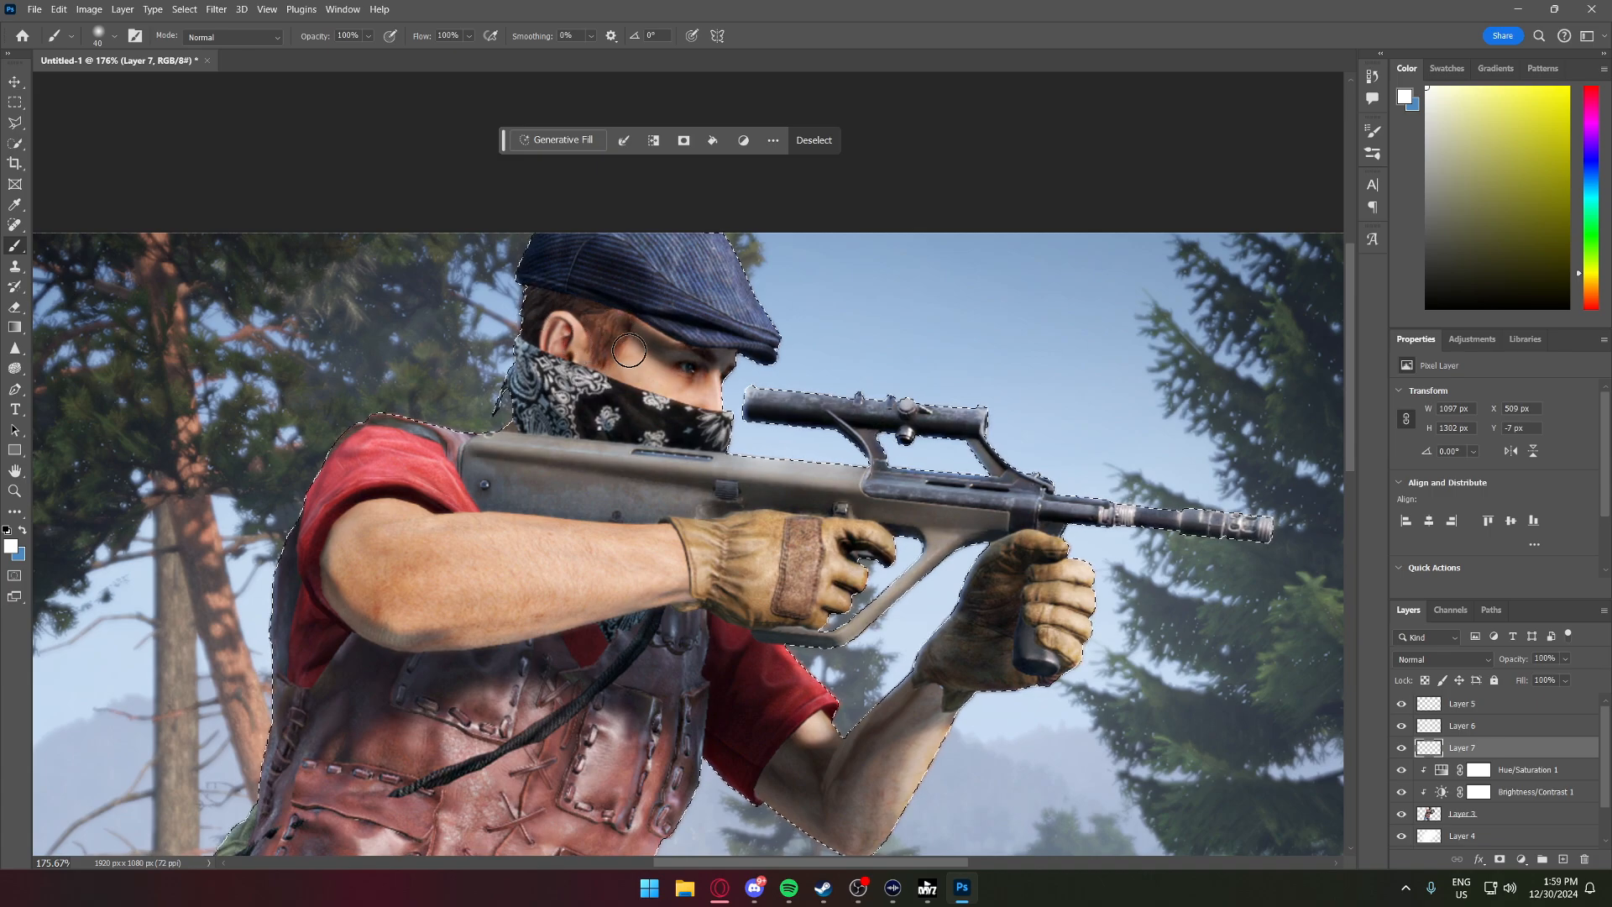
{"action": "scroll", "coordinate": [646, 394], "scroll_direction": "down", "scroll_amount": 2}
{"action": "scroll", "coordinate": [646, 394], "scroll_direction": "down", "scroll_amount": 10}
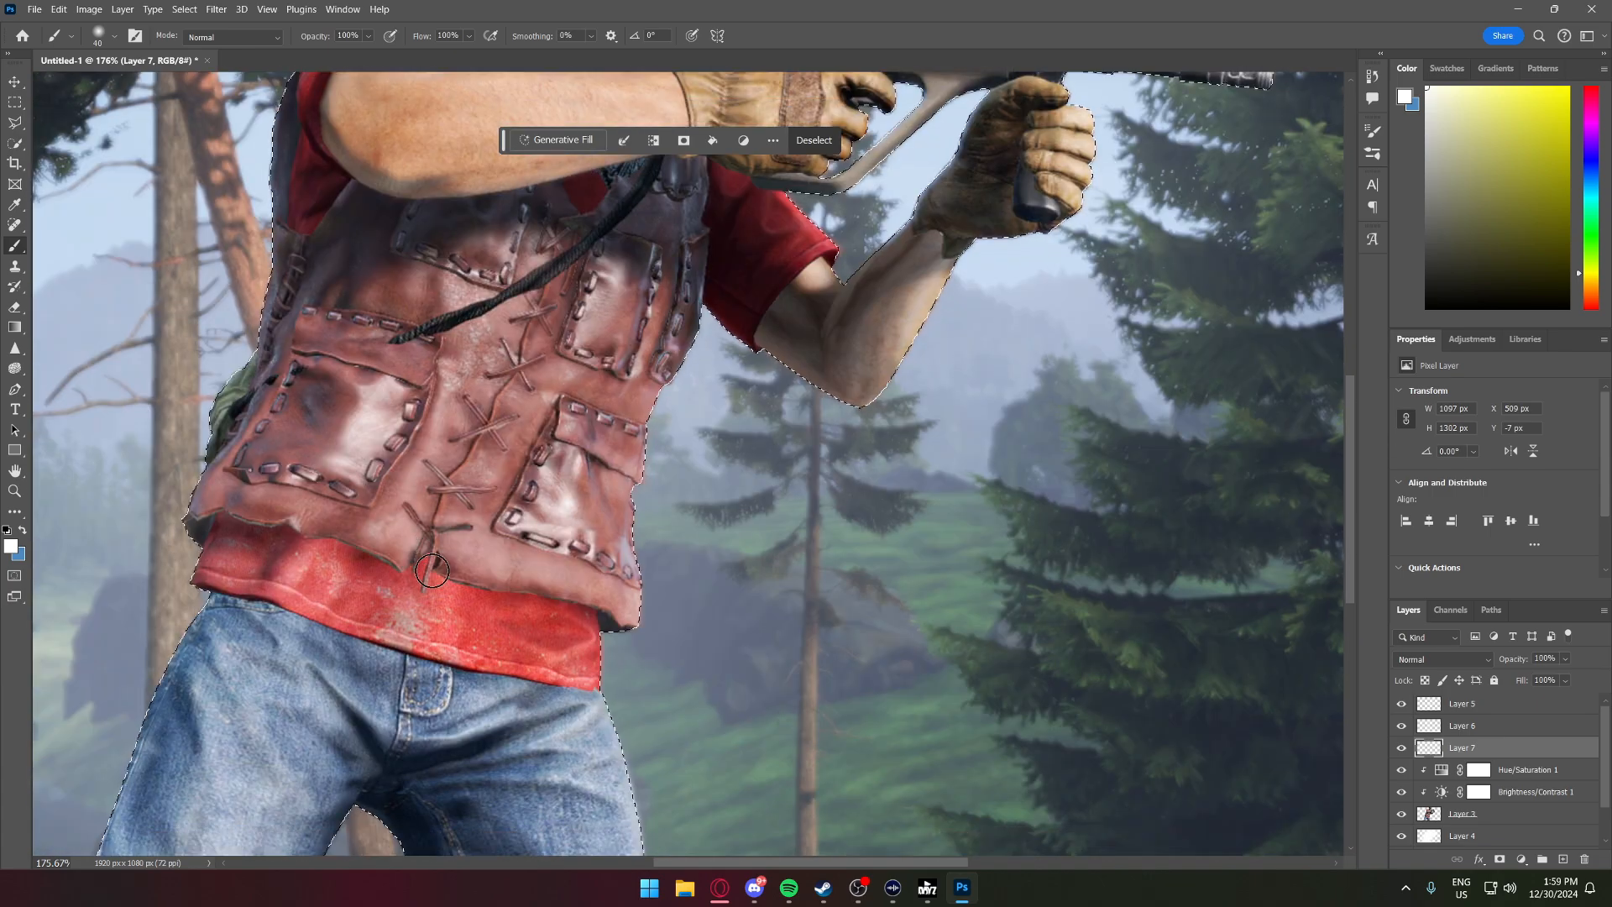
{"action": "scroll", "coordinate": [448, 605], "scroll_direction": "down", "scroll_amount": 3}
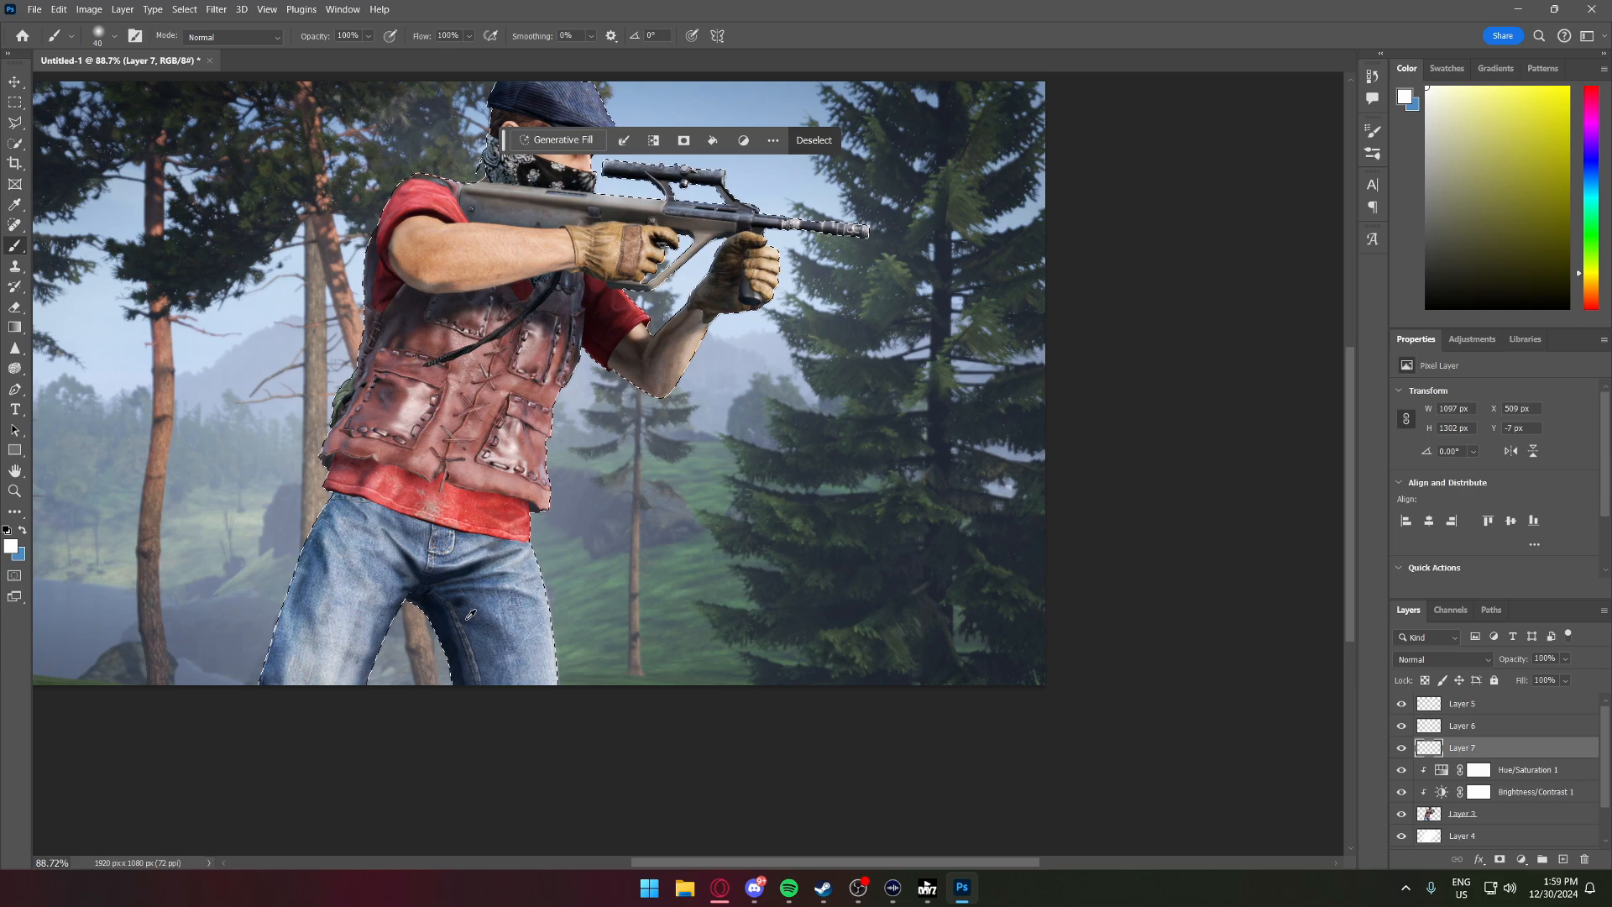
{"action": "scroll", "coordinate": [471, 614], "scroll_direction": "down", "scroll_amount": 2}
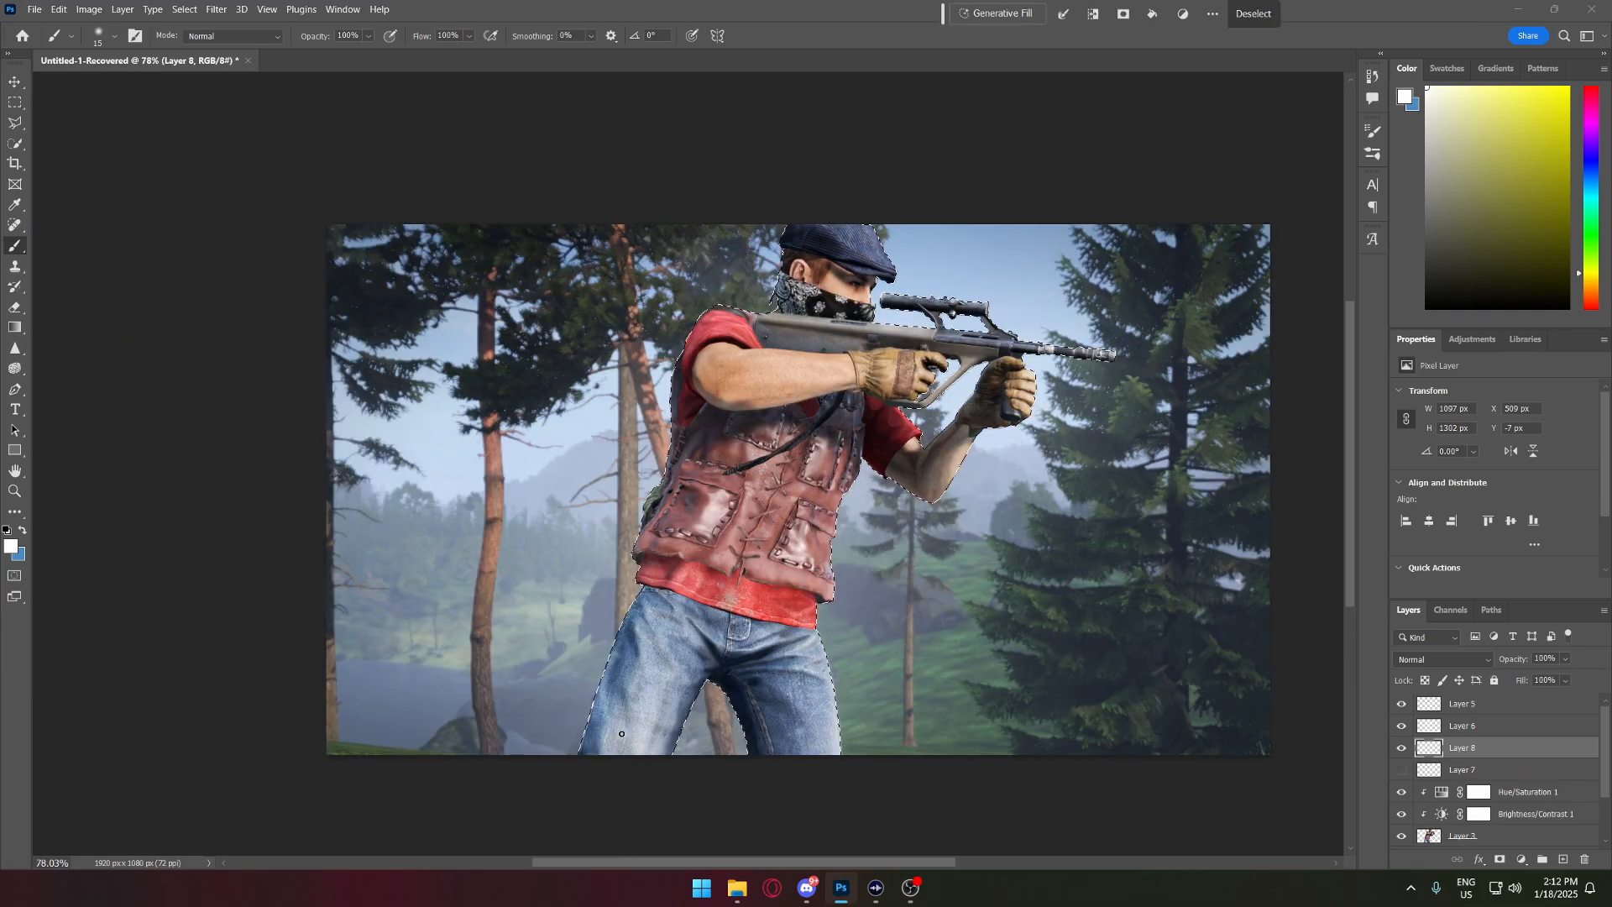
- Show the hidden Layer 7 containing the white outlines while keeping Layer 8 active
{"action": "scroll", "coordinate": [609, 630], "scroll_direction": "up", "scroll_amount": 4}
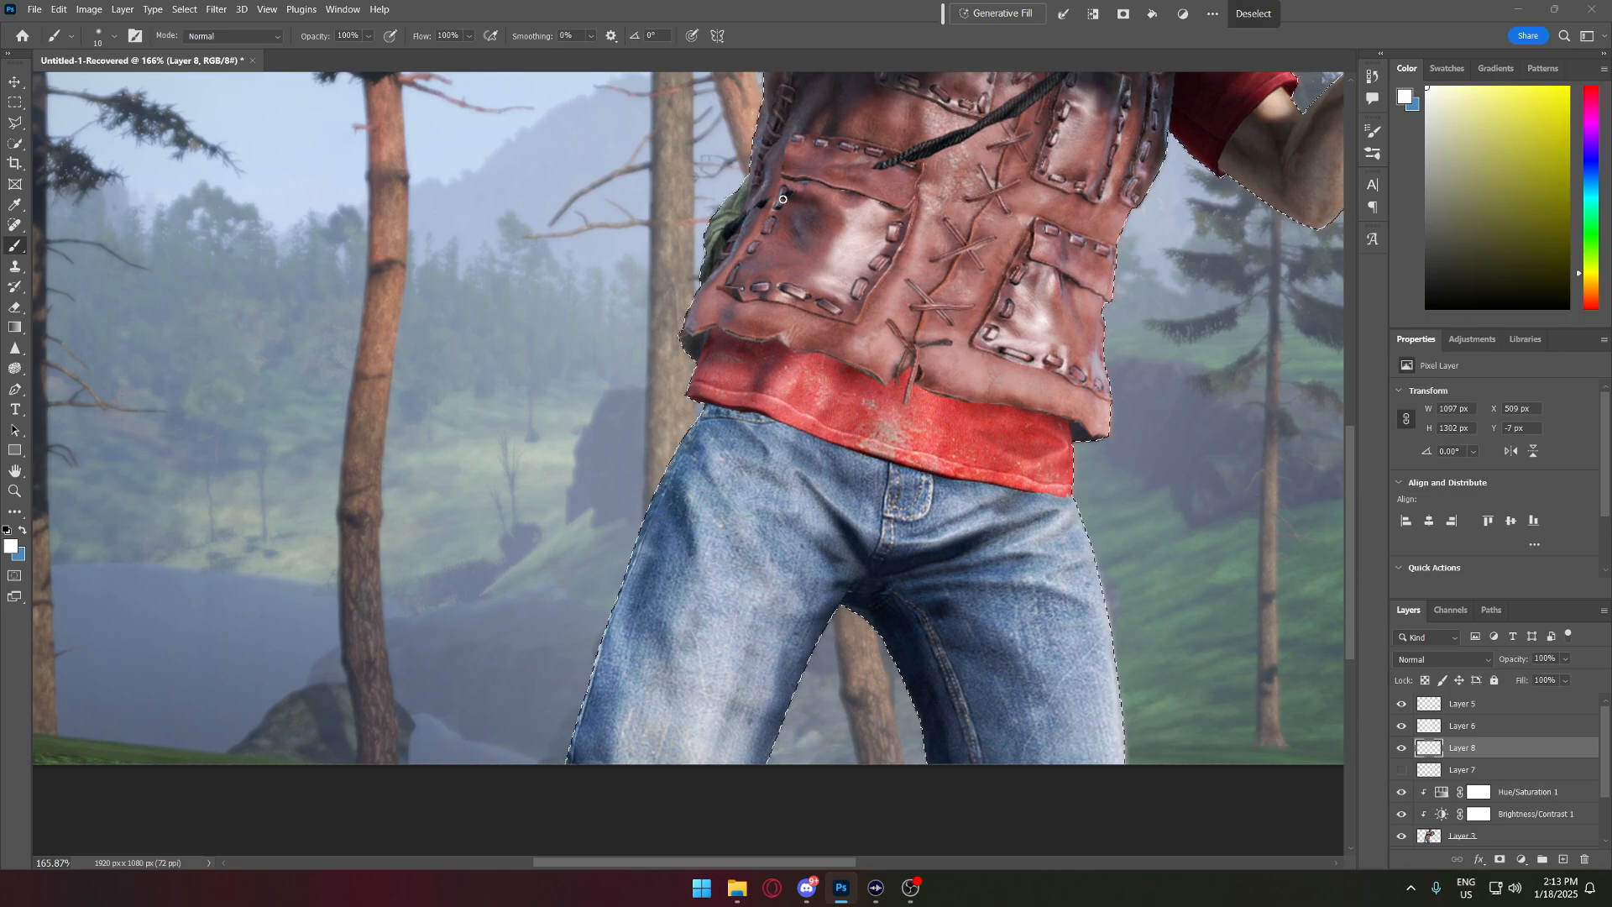
{"action": "scroll", "coordinate": [826, 534], "scroll_direction": "down", "scroll_amount": 5}
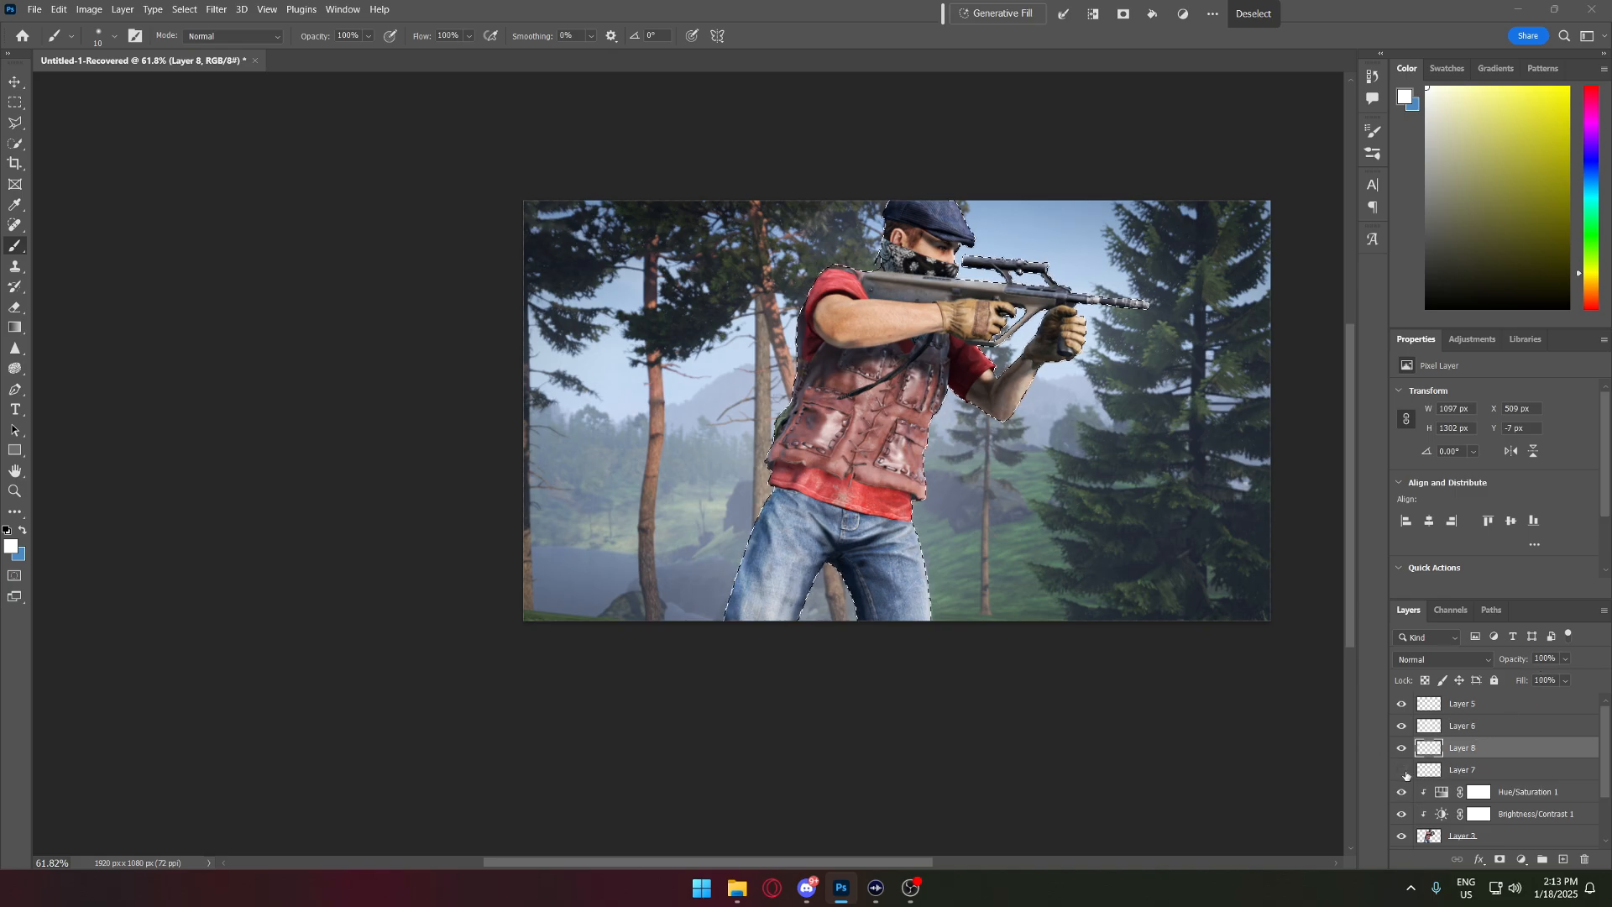
{"action": "left_click", "coordinate": [1402, 771]}
{"action": "scroll", "coordinate": [946, 439], "scroll_direction": "up", "scroll_amount": 5}
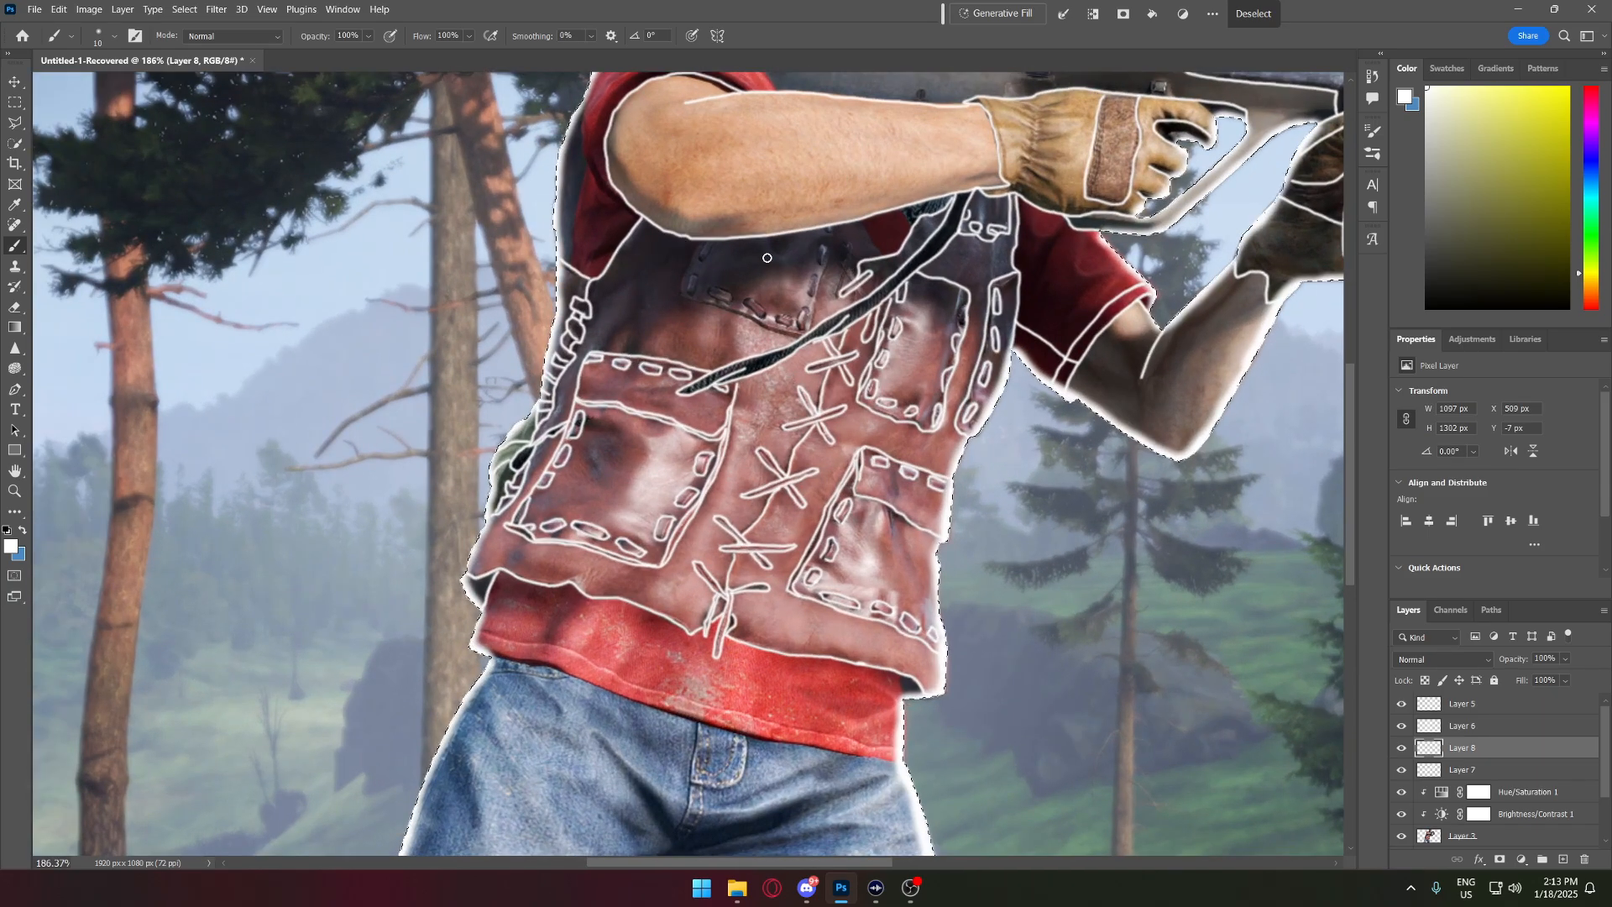
- Trace the vest's chest pocket and its stitching below the forearm in white with a very fine 2 to 3-pixel brush
{"action": "scroll", "coordinate": [730, 227], "scroll_direction": "up", "scroll_amount": 2}
{"action": "key", "text": "["}
{"action": "key", "text": "["}
{"action": "key", "text": "["}
{"action": "key", "text": "["}
{"action": "key", "text": "["}
{"action": "key", "text": "["}
{"action": "key", "text": "["}
{"action": "scroll", "coordinate": [892, 473], "scroll_direction": "up", "scroll_amount": 4}
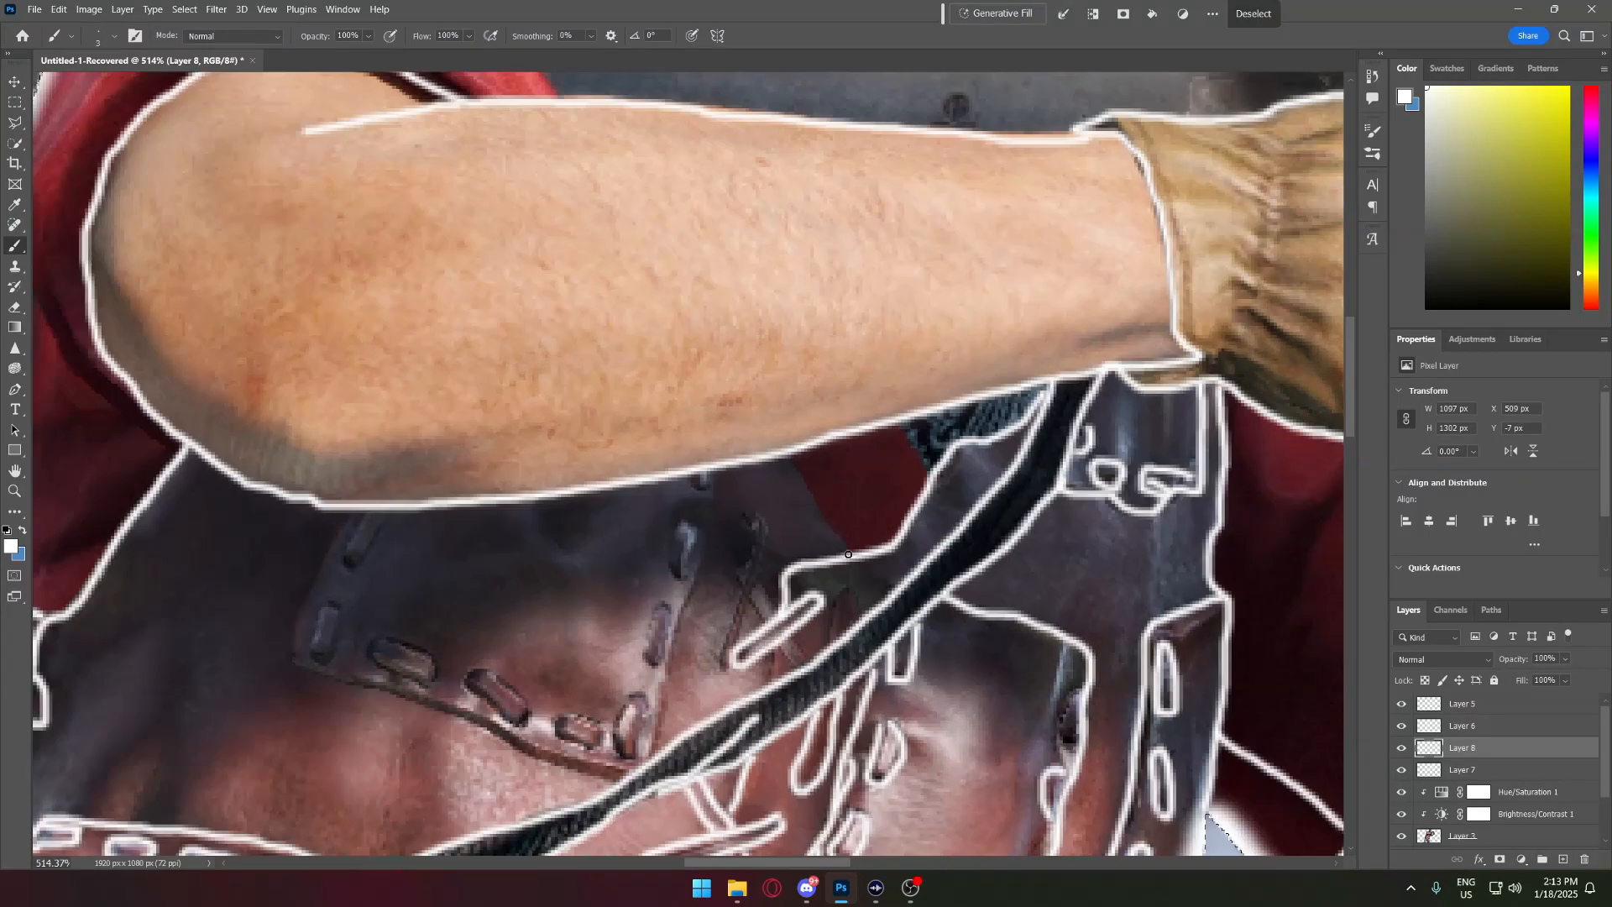
{"action": "left_click_drag", "start_coordinate": [505, 728], "coordinate": [349, 514]}
{"action": "left_click_drag", "start_coordinate": [373, 645], "coordinate": [434, 678]}
{"action": "left_click_drag", "start_coordinate": [468, 674], "coordinate": [527, 724]}
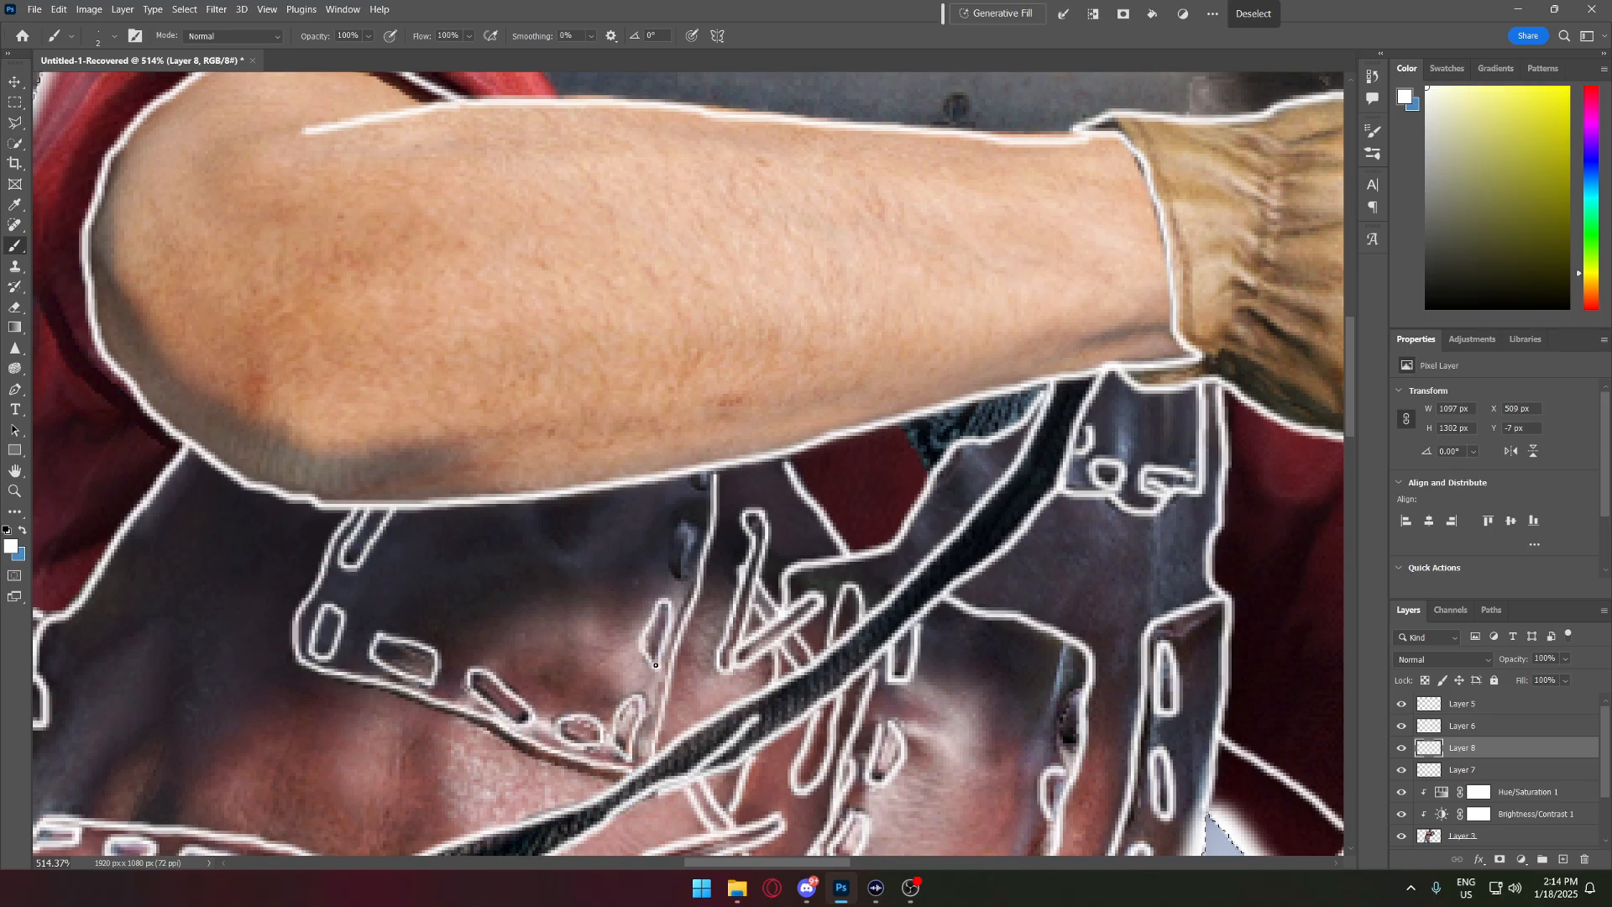
{"action": "left_click_drag", "start_coordinate": [685, 523], "coordinate": [678, 579]}
- Trace fine white lines along the raised arm's sleeve and the edges and details of the rifle
{"action": "scroll", "coordinate": [587, 336], "scroll_direction": "up", "scroll_amount": 2}
{"action": "left_click_drag", "start_coordinate": [519, 232], "coordinate": [504, 612]}
{"action": "scroll", "coordinate": [672, 336], "scroll_direction": "up", "scroll_amount": 2}
{"action": "mouse_move", "coordinate": [947, 438]}
{"action": "left_mouse_down"}
{"action": "mouse_move", "coordinate": [888, 354]}
{"action": "mouse_move", "coordinate": [580, 179]}
{"action": "left_mouse_up"}
{"action": "left_click_drag", "start_coordinate": [914, 211], "coordinate": [886, 344]}
{"action": "scroll", "coordinate": [957, 277], "scroll_direction": "down", "scroll_amount": 1}
{"action": "scroll", "coordinate": [958, 319], "scroll_direction": "right", "scroll_amount": 10}
{"action": "left_click_drag", "start_coordinate": [293, 258], "coordinate": [928, 322]}
{"action": "mouse_move", "coordinate": [674, 326]}
{"action": "left_mouse_down"}
{"action": "mouse_move", "coordinate": [890, 343]}
{"action": "mouse_move", "coordinate": [900, 441]}
{"action": "left_mouse_up"}
{"action": "scroll", "coordinate": [751, 493], "scroll_direction": "right", "scroll_amount": 7}
{"action": "left_click_drag", "start_coordinate": [750, 493], "coordinate": [786, 492]}
- Trace fine white lines along the bandana's upper edge and around the eye, sideburn and ear
{"action": "scroll", "coordinate": [756, 420], "scroll_direction": "left", "scroll_amount": 5}
{"action": "scroll", "coordinate": [755, 420], "scroll_direction": "up", "scroll_amount": 4}
{"action": "left_click_drag", "start_coordinate": [328, 339], "coordinate": [873, 527]}
{"action": "left_click_drag", "start_coordinate": [730, 403], "coordinate": [774, 435]}
{"action": "left_click_drag", "start_coordinate": [629, 282], "coordinate": [514, 415]}
{"action": "left_click_drag", "start_coordinate": [413, 287], "coordinate": [453, 366]}
- Trace fine white lines along the eyebrow and the cap's lower edge, seam and brim
{"action": "scroll", "coordinate": [348, 292], "scroll_direction": "up", "scroll_amount": 1}
{"action": "left_click_drag", "start_coordinate": [347, 292], "coordinate": [775, 456]}
{"action": "left_click_drag", "start_coordinate": [714, 458], "coordinate": [840, 478]}
{"action": "scroll", "coordinate": [755, 378], "scroll_direction": "up", "scroll_amount": 1}
{"action": "left_click_drag", "start_coordinate": [592, 237], "coordinate": [991, 504]}
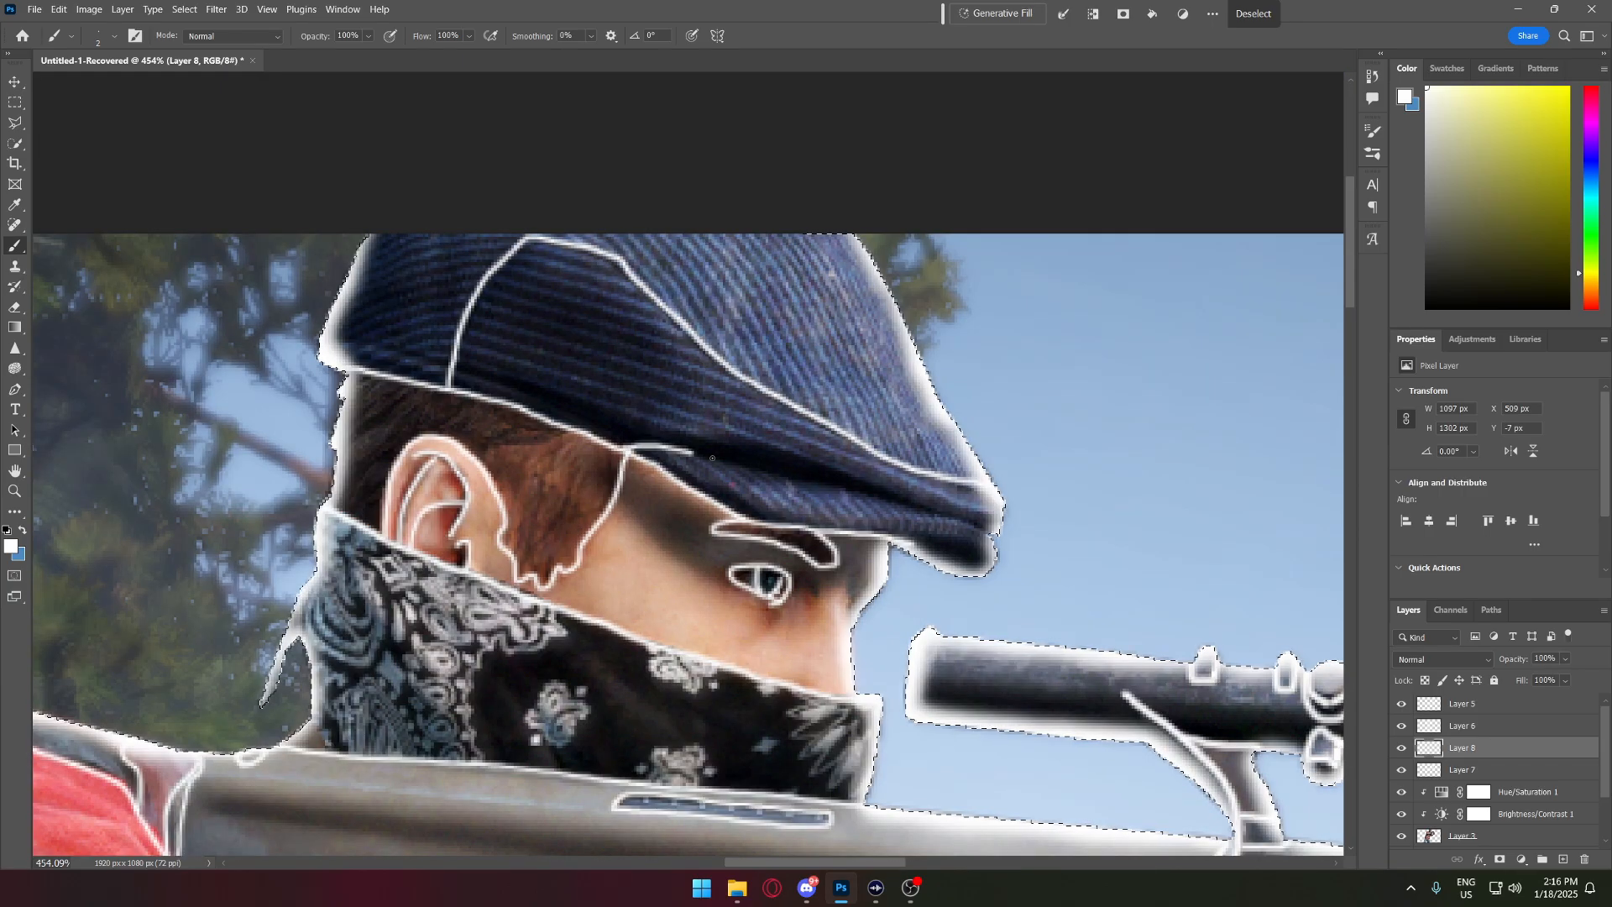
{"action": "left_click_drag", "start_coordinate": [635, 441], "coordinate": [805, 482]}
- Trace fine white lines along the red shirt hem and the fly and leg seams of the jeans
{"action": "scroll", "coordinate": [756, 420], "scroll_direction": "down", "scroll_amount": 2}
{"action": "scroll", "coordinate": [671, 419], "scroll_direction": "down", "scroll_amount": 10}
{"action": "mouse_move", "coordinate": [349, 348]}
{"action": "left_mouse_down"}
{"action": "mouse_move", "coordinate": [357, 317]}
{"action": "mouse_move", "coordinate": [1108, 489]}
{"action": "left_mouse_up"}
{"action": "scroll", "coordinate": [756, 462], "scroll_direction": "down", "scroll_amount": 3}
{"action": "left_click_drag", "start_coordinate": [740, 294], "coordinate": [827, 304]}
{"action": "left_click_drag", "start_coordinate": [743, 395], "coordinate": [642, 571]}
{"action": "left_click_drag", "start_coordinate": [684, 667], "coordinate": [874, 848]}
{"action": "scroll", "coordinate": [755, 462], "scroll_direction": "up", "scroll_amount": 3}
{"action": "scroll", "coordinate": [673, 466], "scroll_direction": "down", "scroll_amount": 8}
{"action": "scroll", "coordinate": [698, 205], "scroll_direction": "up", "scroll_amount": 4}
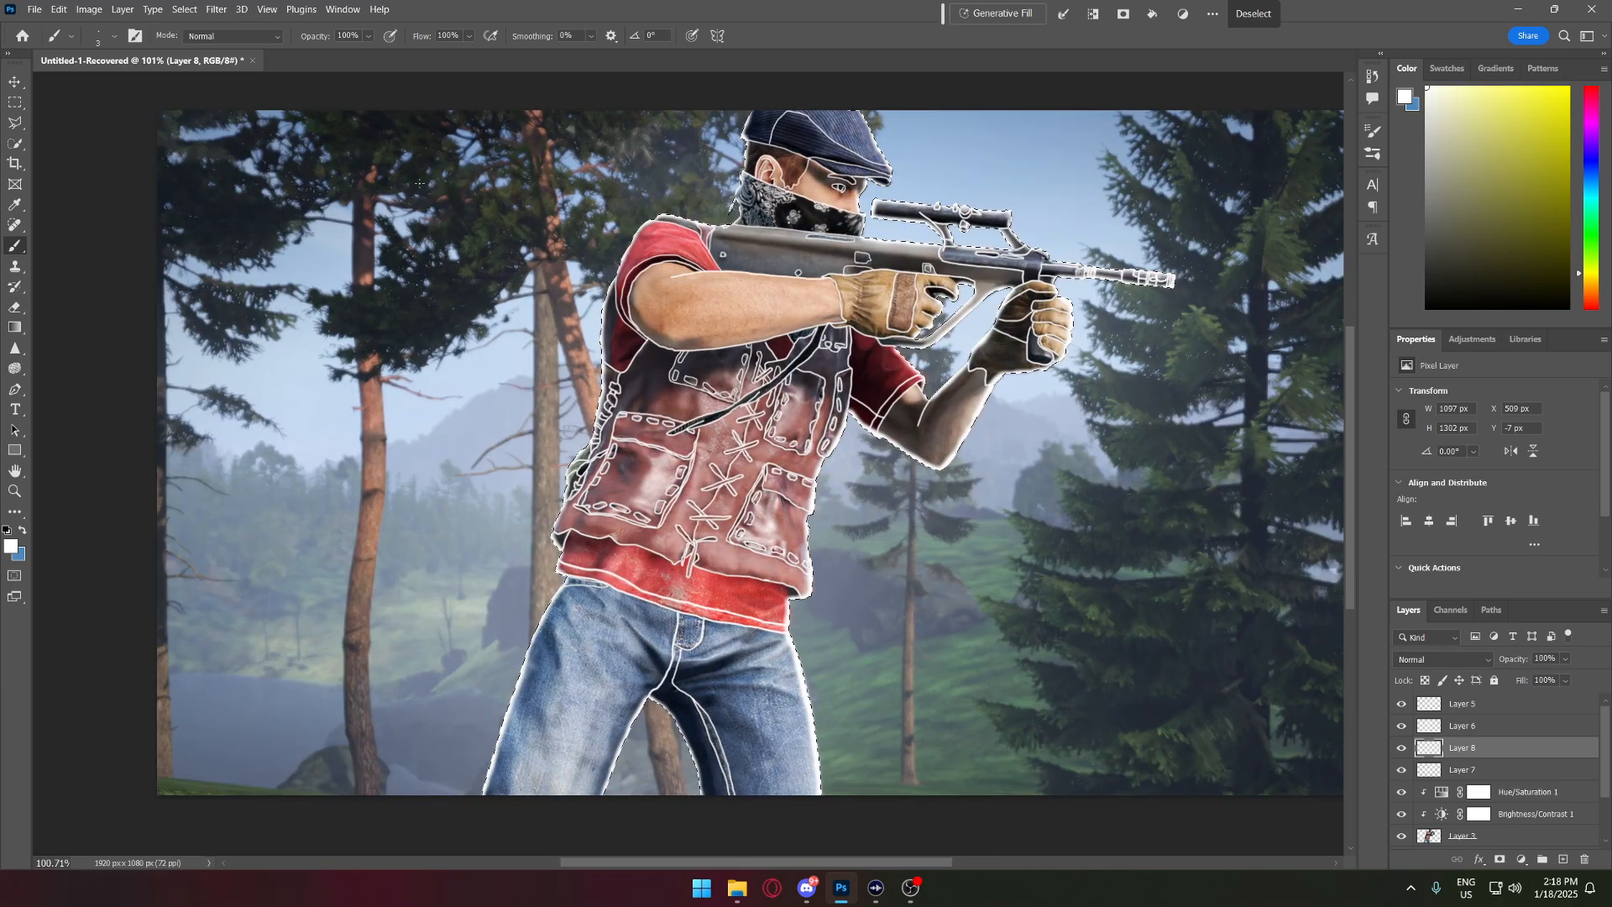
{"action": "scroll", "coordinate": [730, 361], "scroll_direction": "up", "scroll_amount": 8}
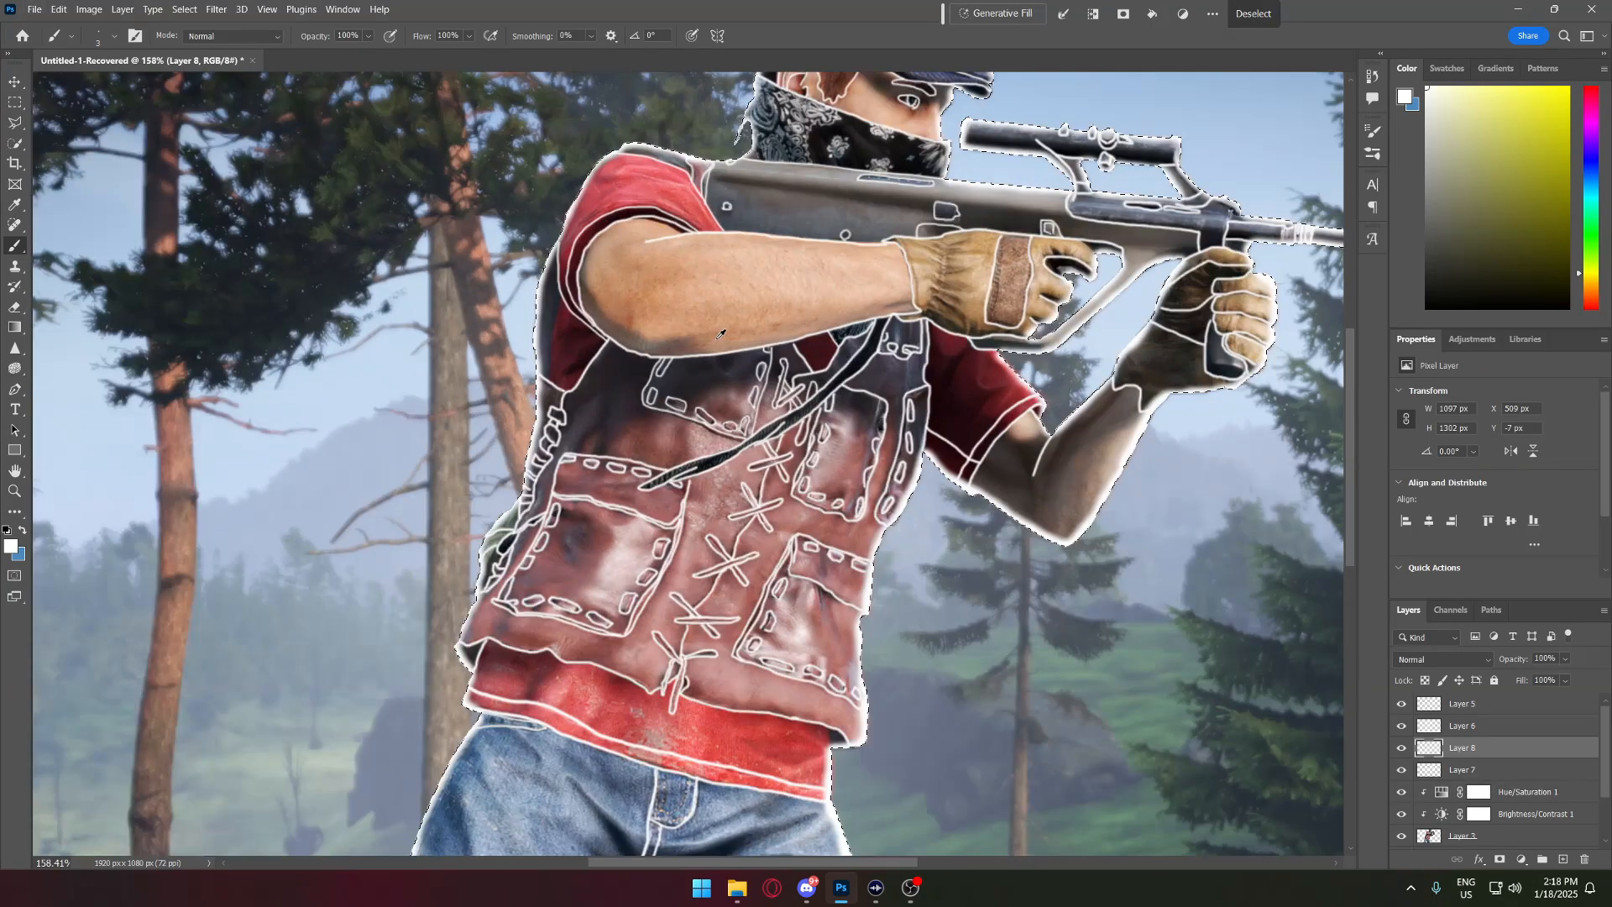
{"action": "scroll", "coordinate": [425, 507], "scroll_direction": "down", "scroll_amount": 8}
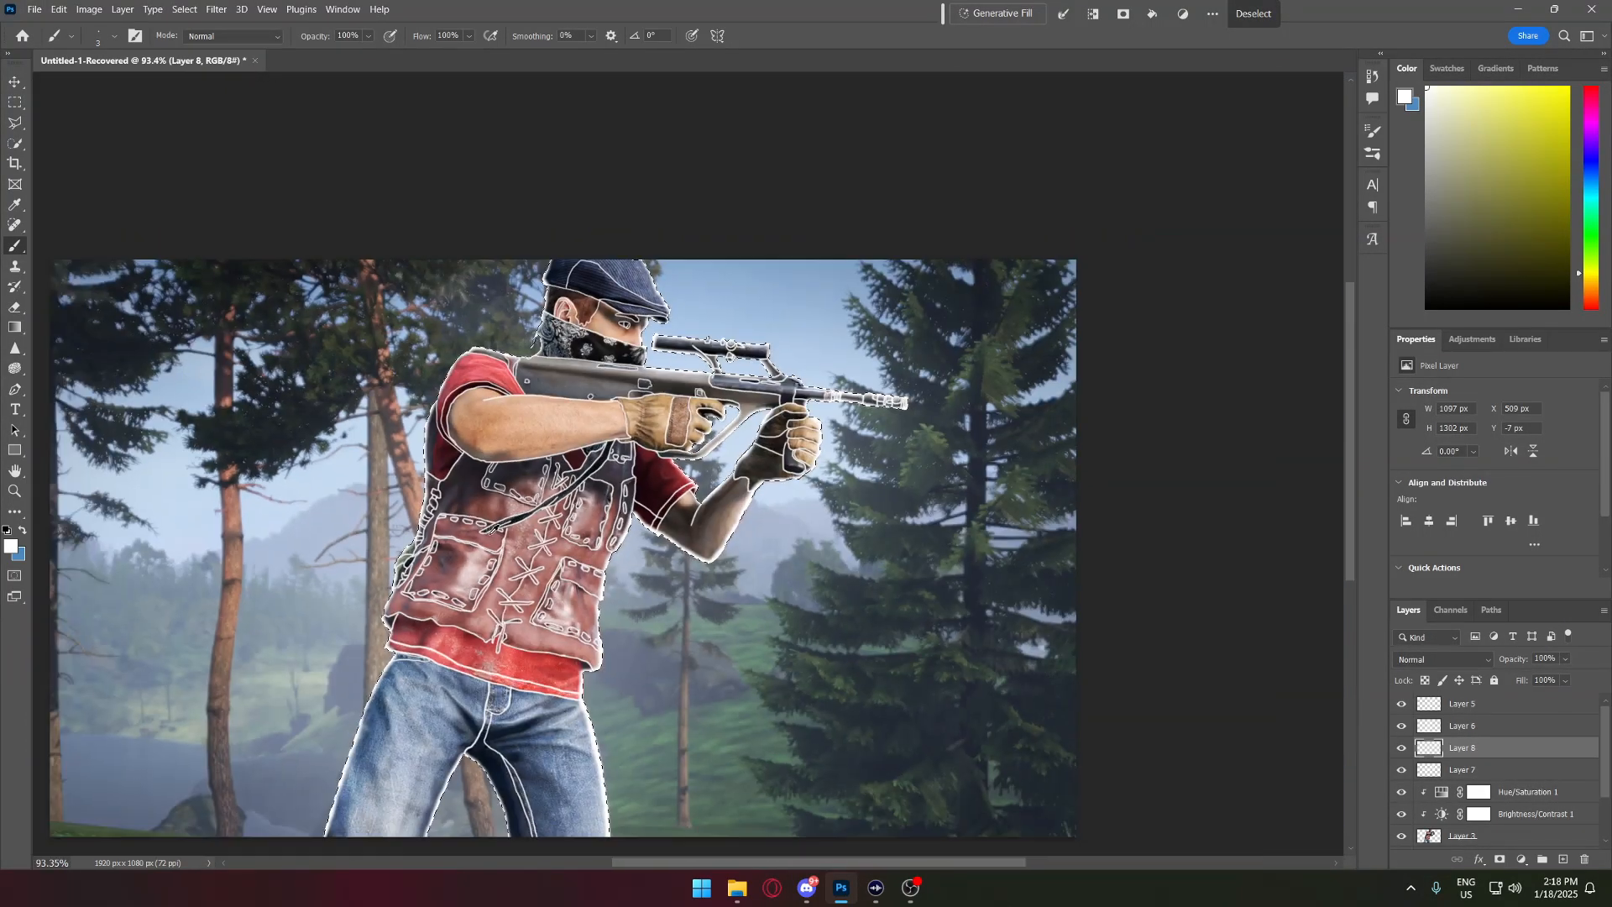
- Merge the two white outline layers, blend the result in Overlay mode at 60% opacity, and deselect the character
{"action": "left_click", "coordinate": [1484, 659]}
{"action": "left_click", "coordinate": [1598, 672]}
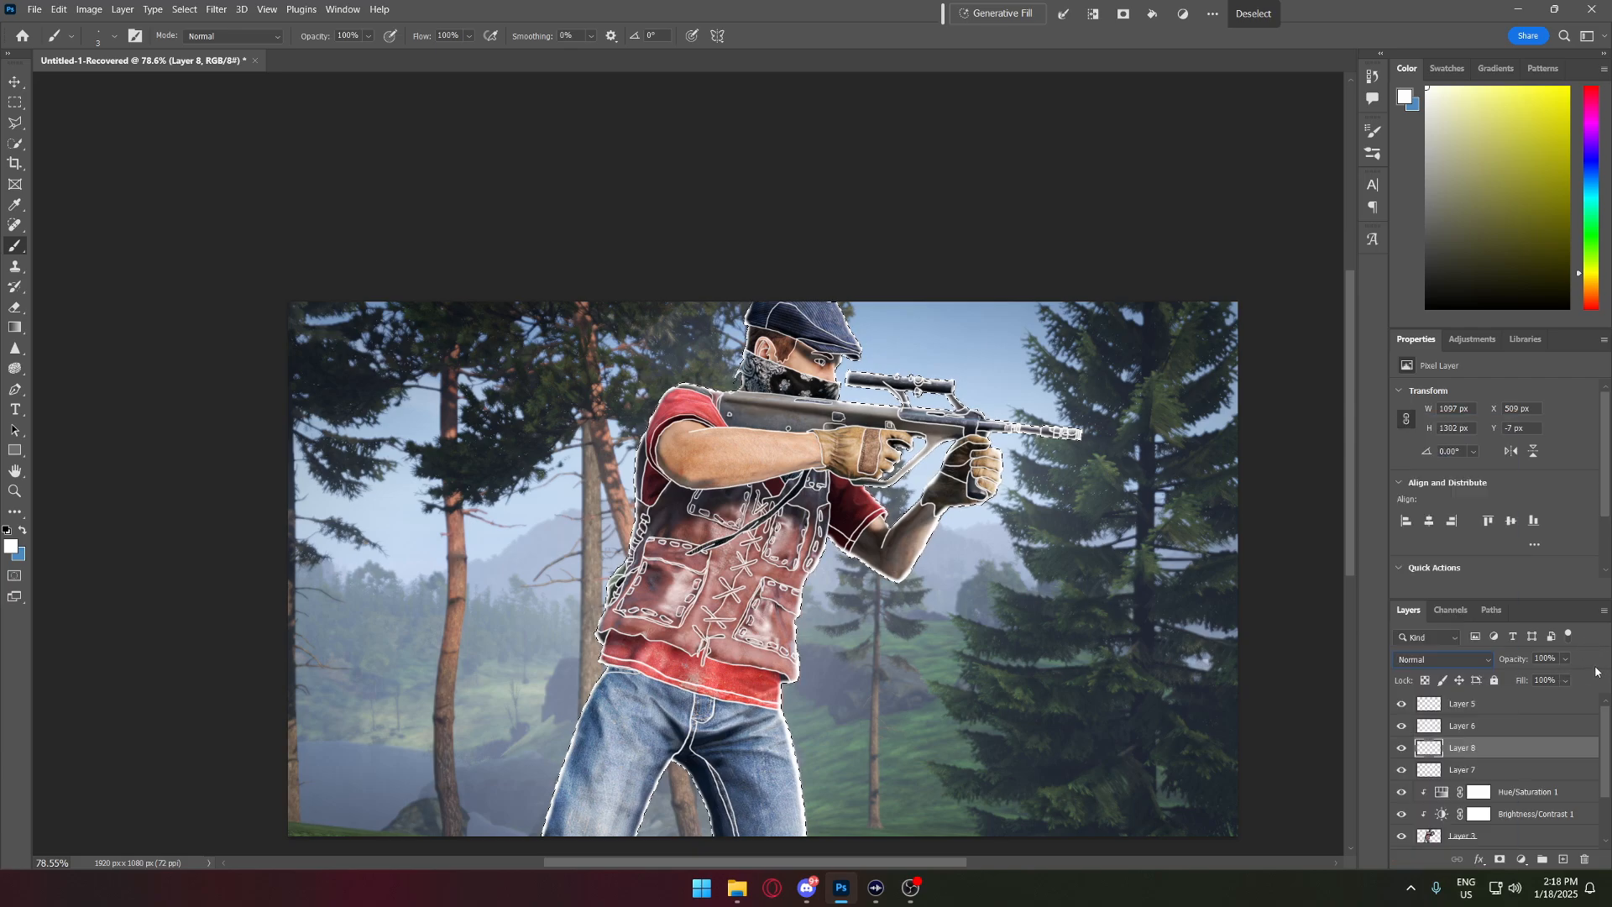
{"action": "left_click", "coordinate": [1468, 658]}
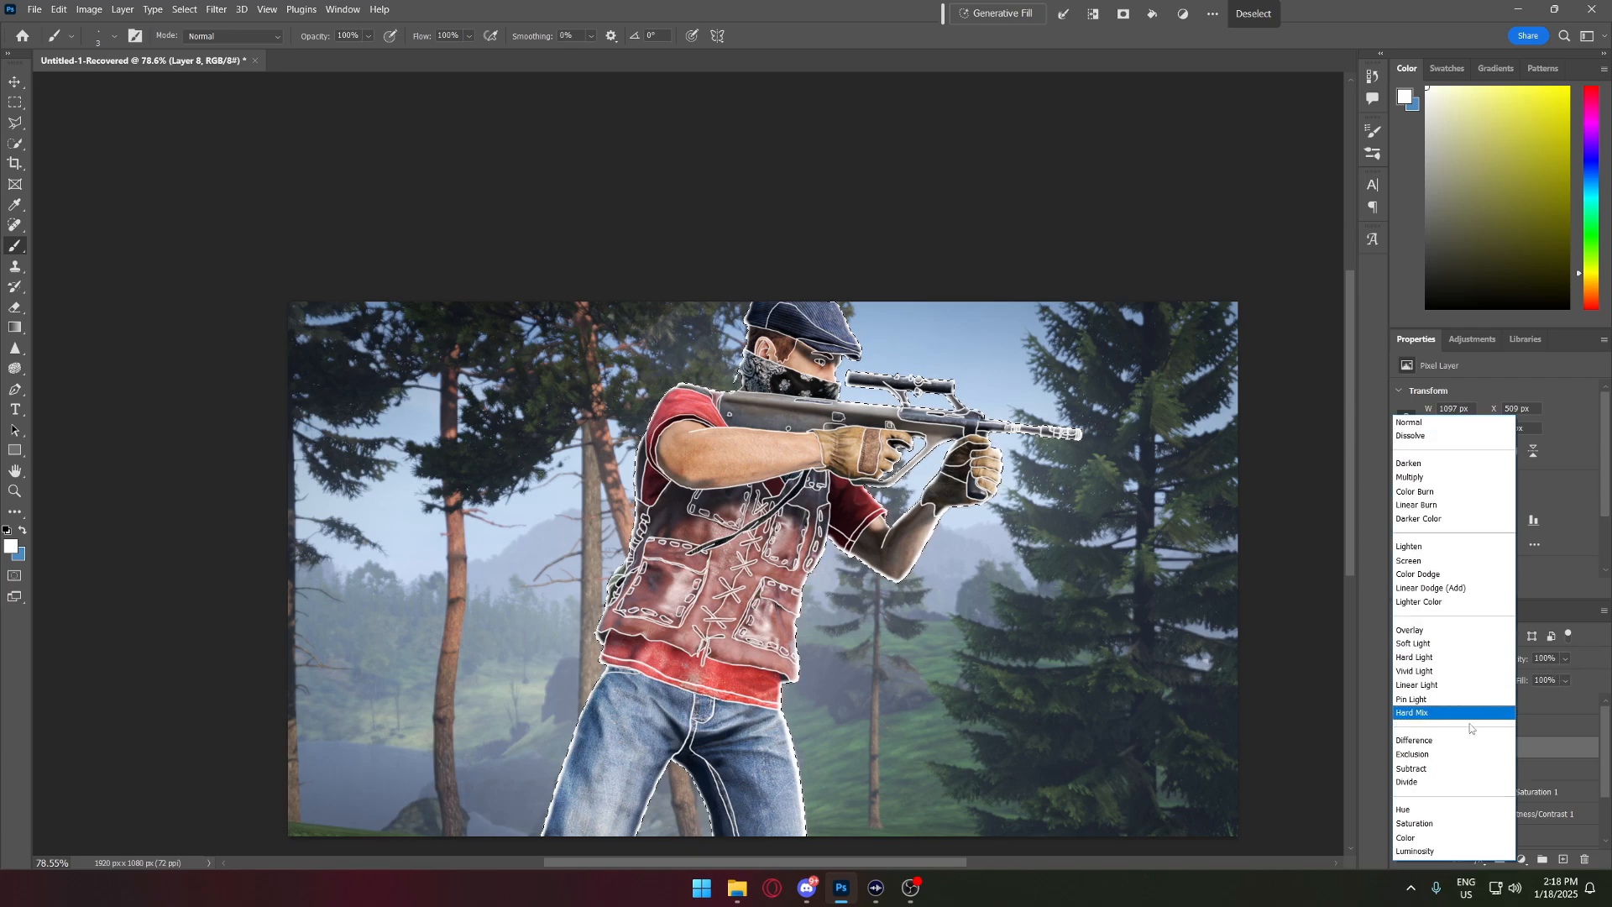
{"action": "left_click", "coordinate": [1468, 631]}
{"action": "left_click", "coordinate": [1565, 680]}
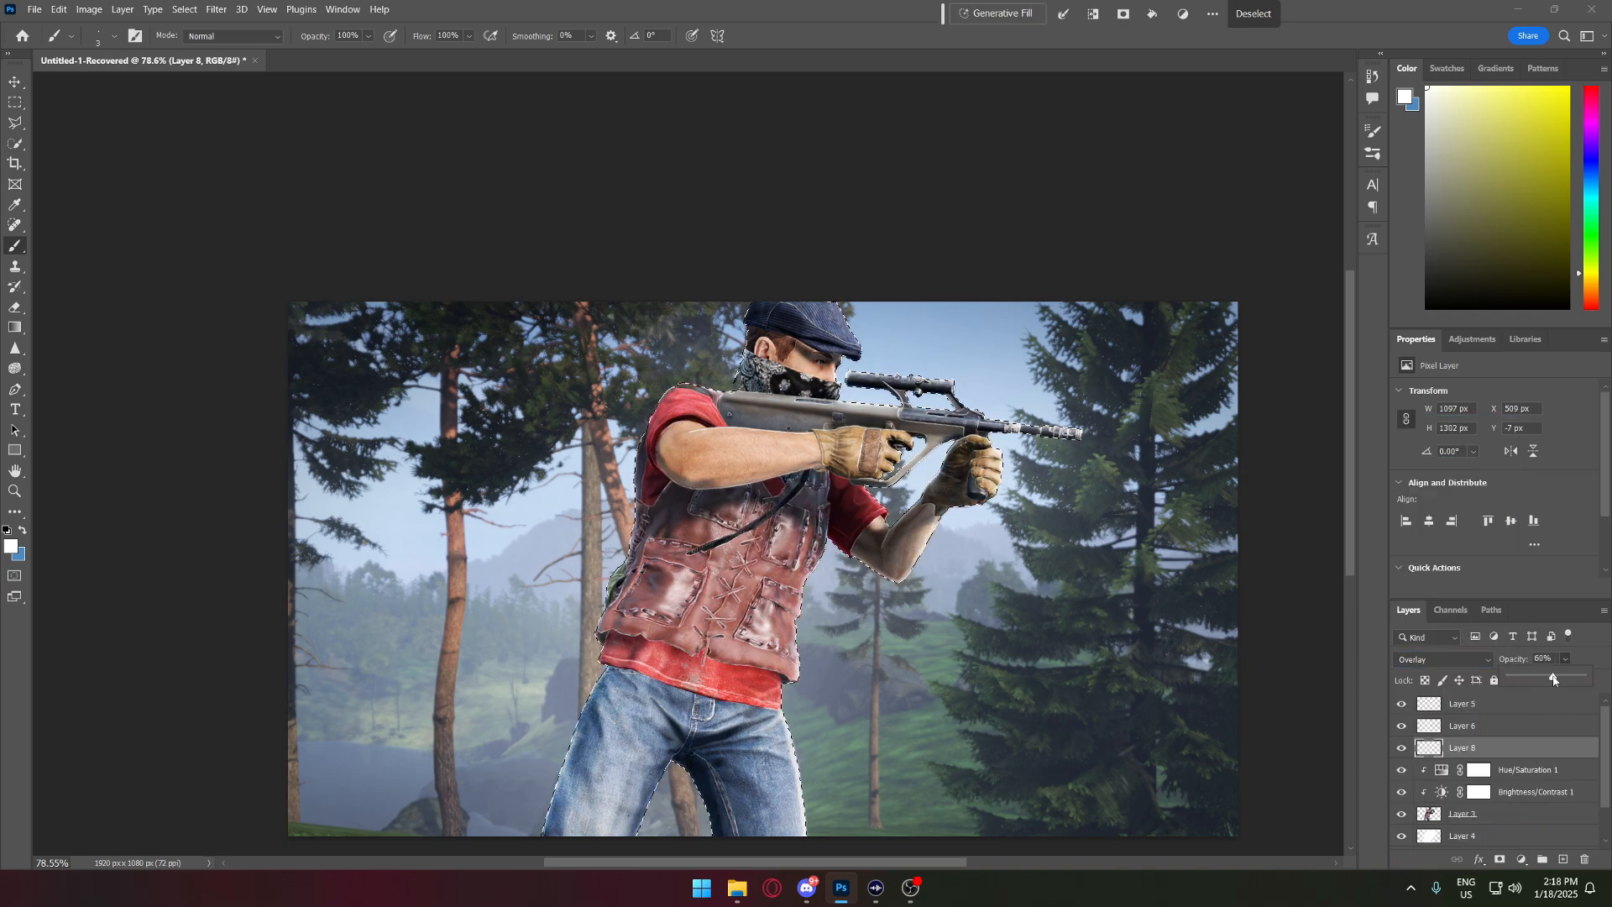
{"action": "left_click", "coordinate": [18, 143]}
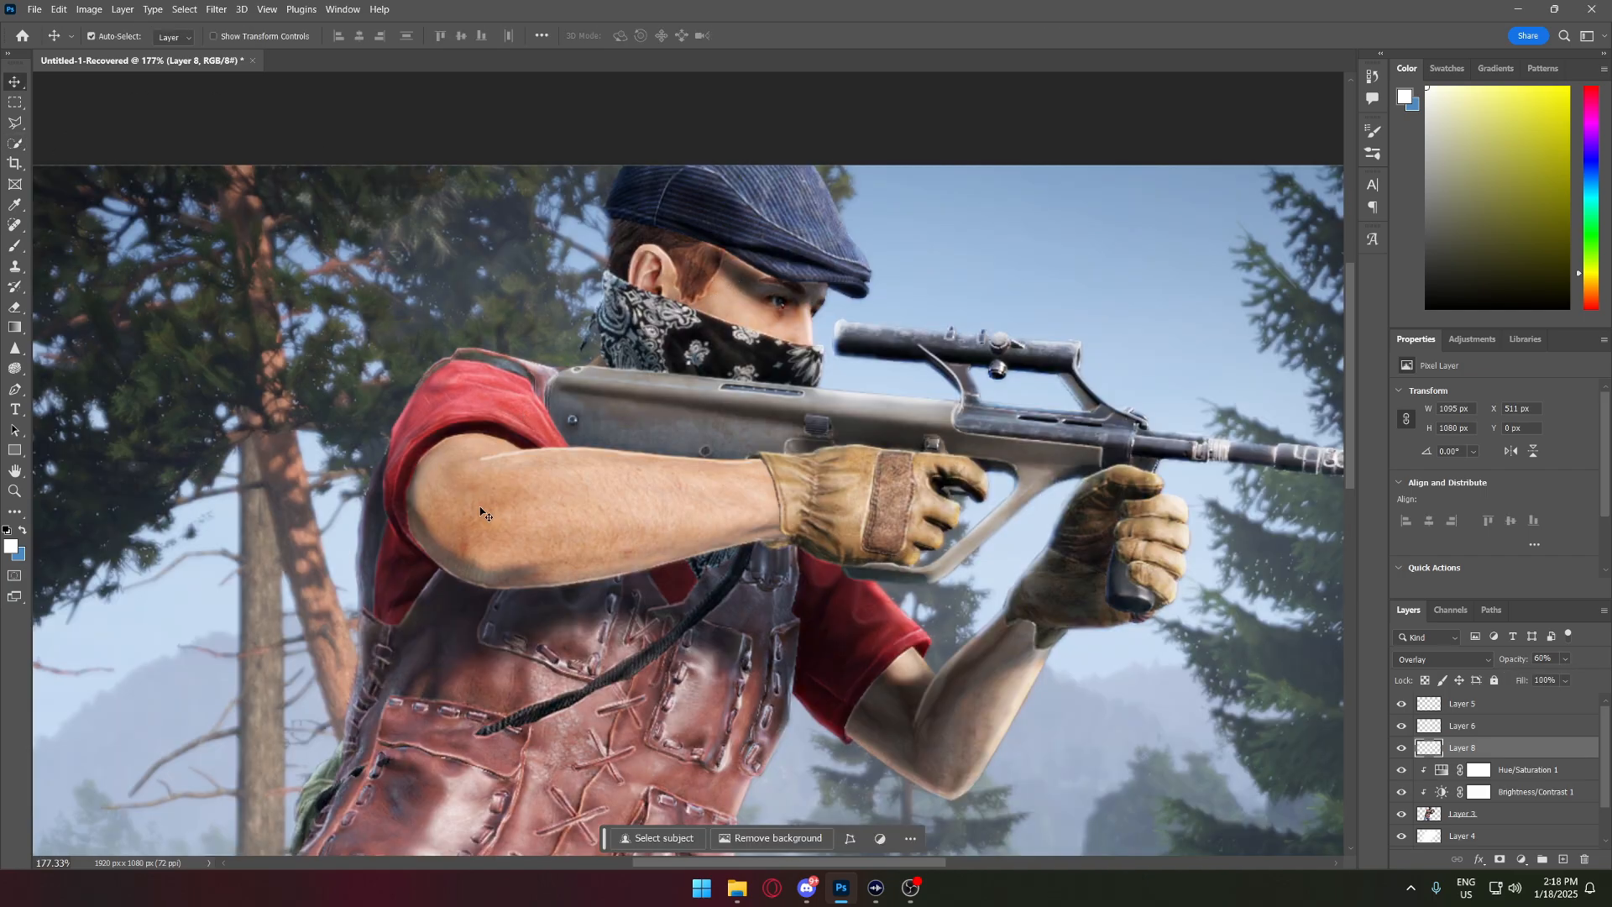
- Add a new empty layer and move it directly below the outline layer, Layer 8
{"action": "scroll", "coordinate": [822, 595], "scroll_direction": "down", "scroll_amount": 7}
{"action": "scroll", "coordinate": [838, 604], "scroll_direction": "up", "scroll_amount": 7}
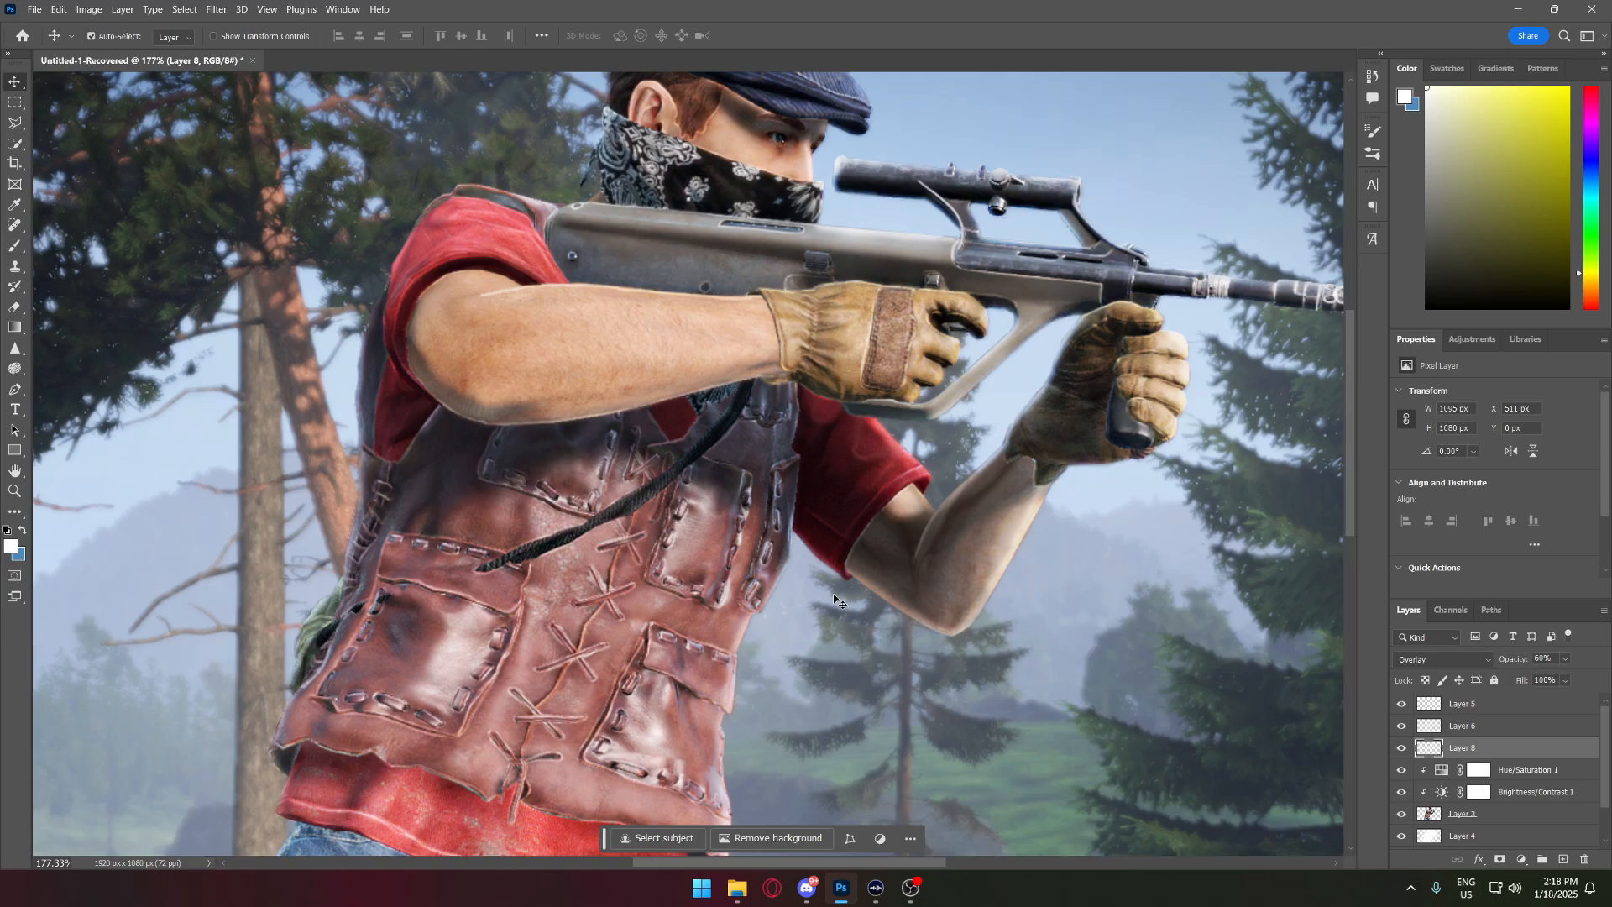
{"action": "scroll", "coordinate": [785, 292], "scroll_direction": "up", "scroll_amount": 9}
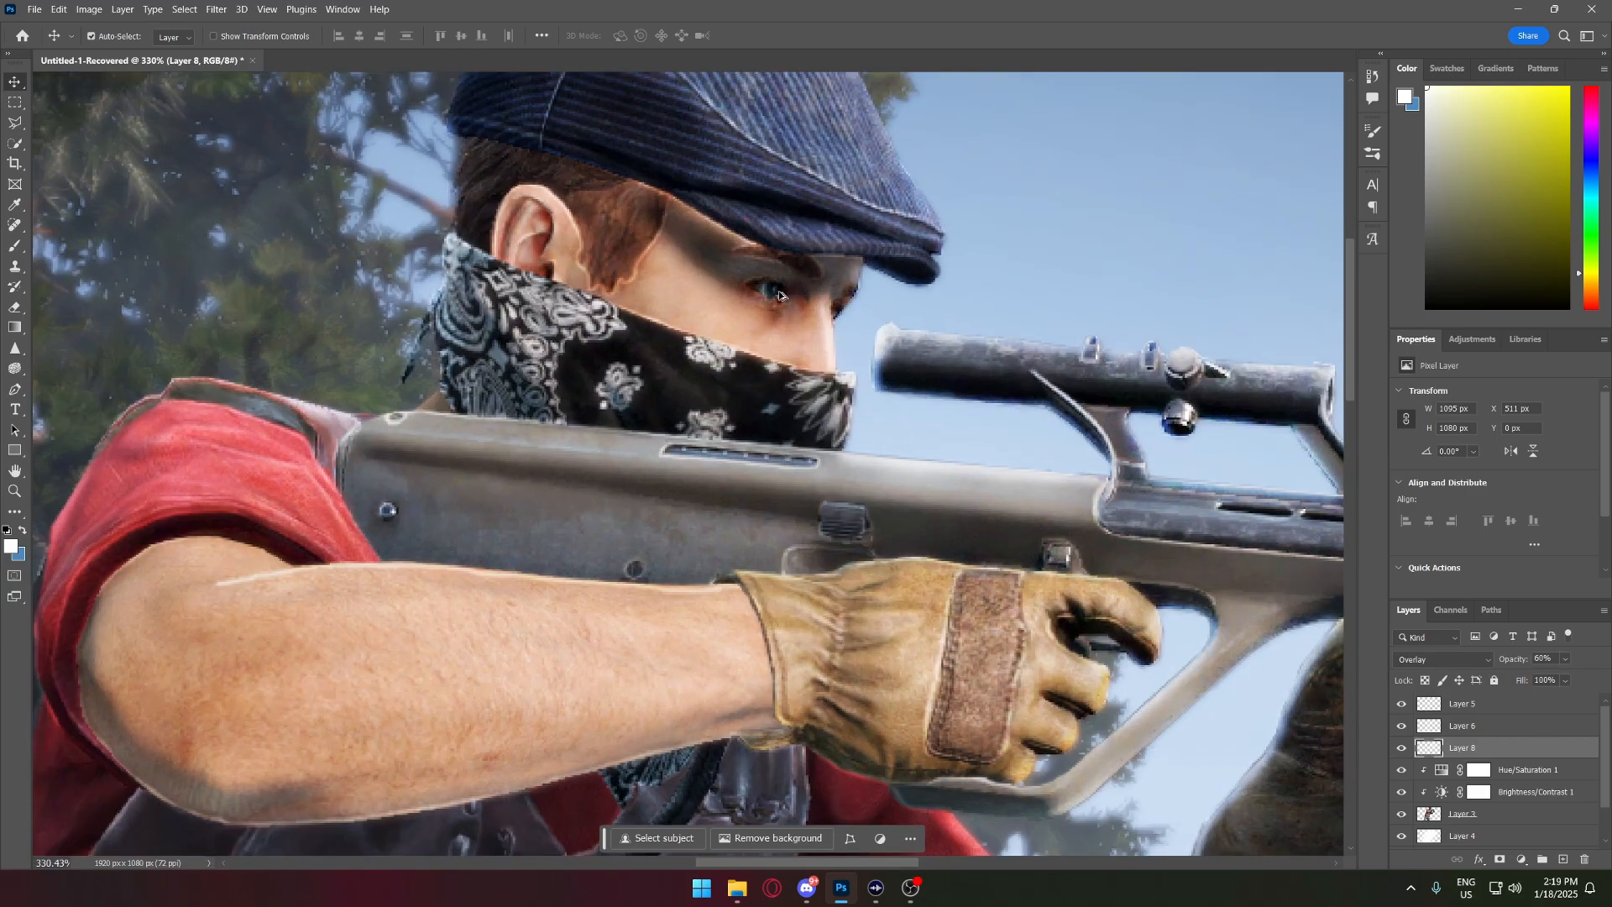
{"action": "scroll", "coordinate": [689, 284], "scroll_direction": "down", "scroll_amount": 10}
{"action": "scroll", "coordinate": [625, 252], "scroll_direction": "up", "scroll_amount": 10}
{"action": "scroll", "coordinate": [645, 315], "scroll_direction": "down", "scroll_amount": 18}
{"action": "left_click", "coordinate": [1562, 860]}
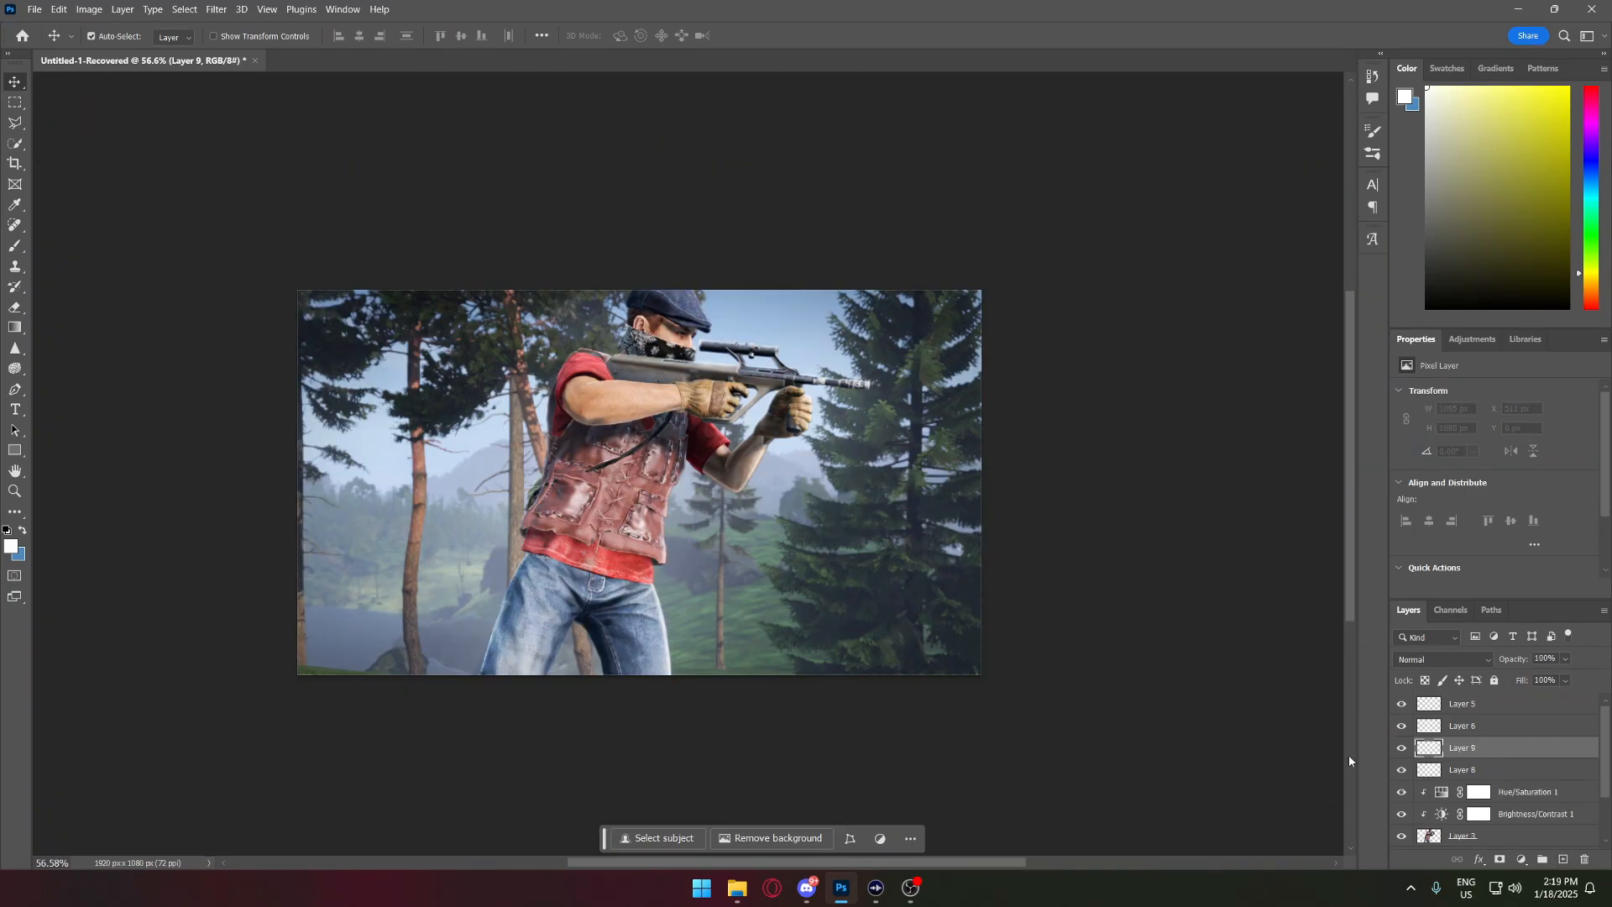
{"action": "left_click_drag", "start_coordinate": [1516, 772], "coordinate": [1498, 780]}
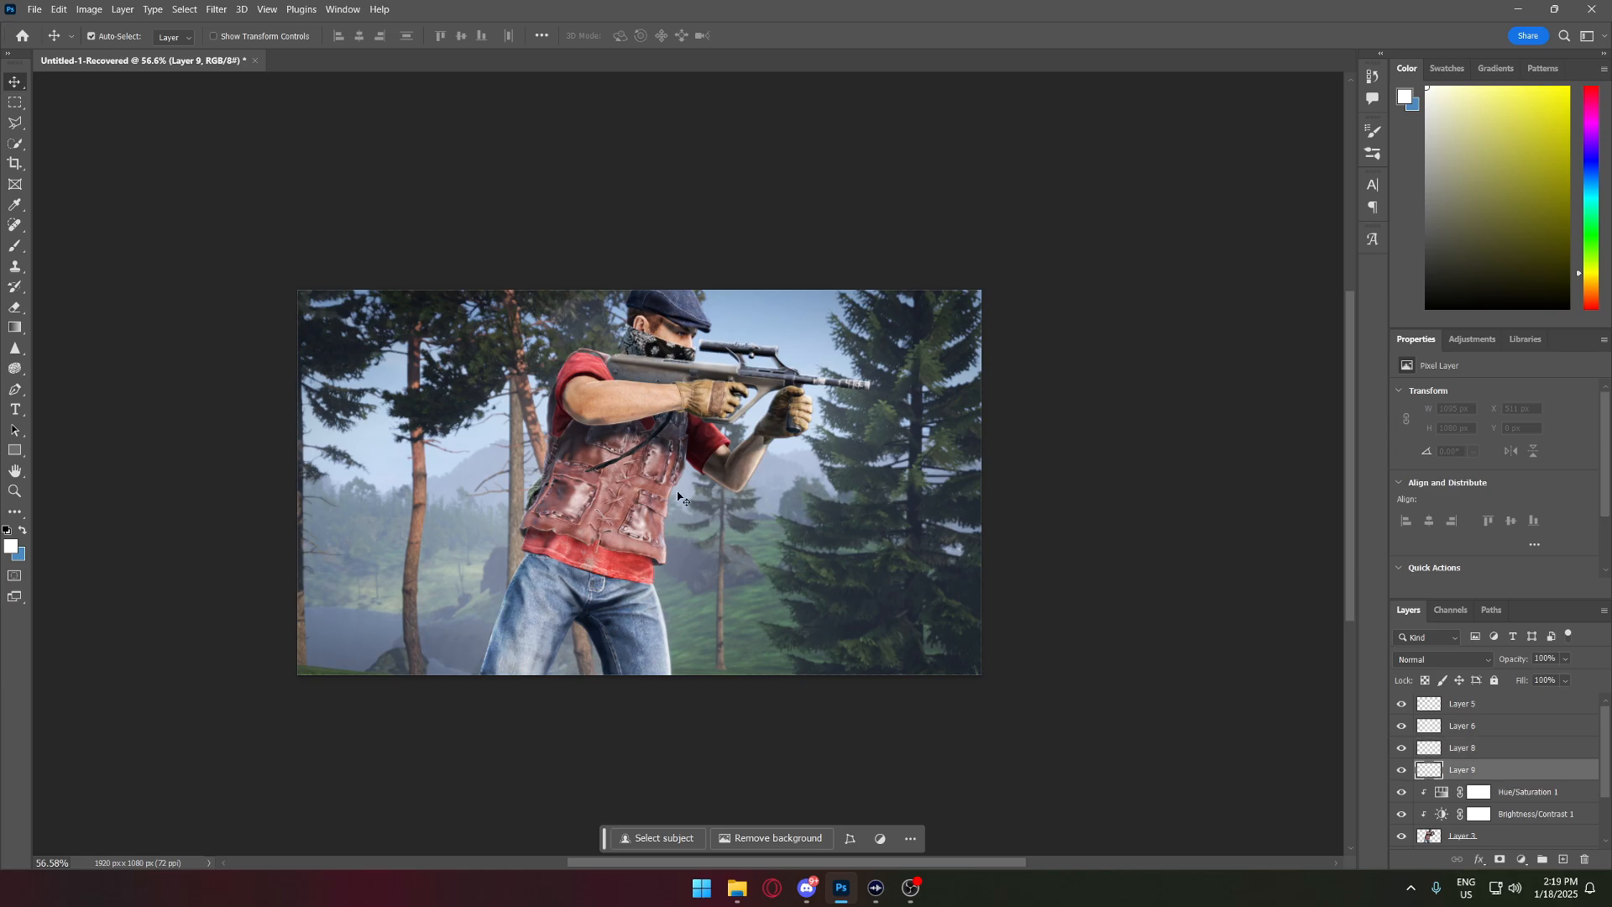
- Set the foreground colour to the skin-based orange #ff9a5f and activate the Brush tool
{"action": "scroll", "coordinate": [558, 349], "scroll_direction": "up", "scroll_amount": 7}
{"action": "left_click", "coordinate": [11, 547]}
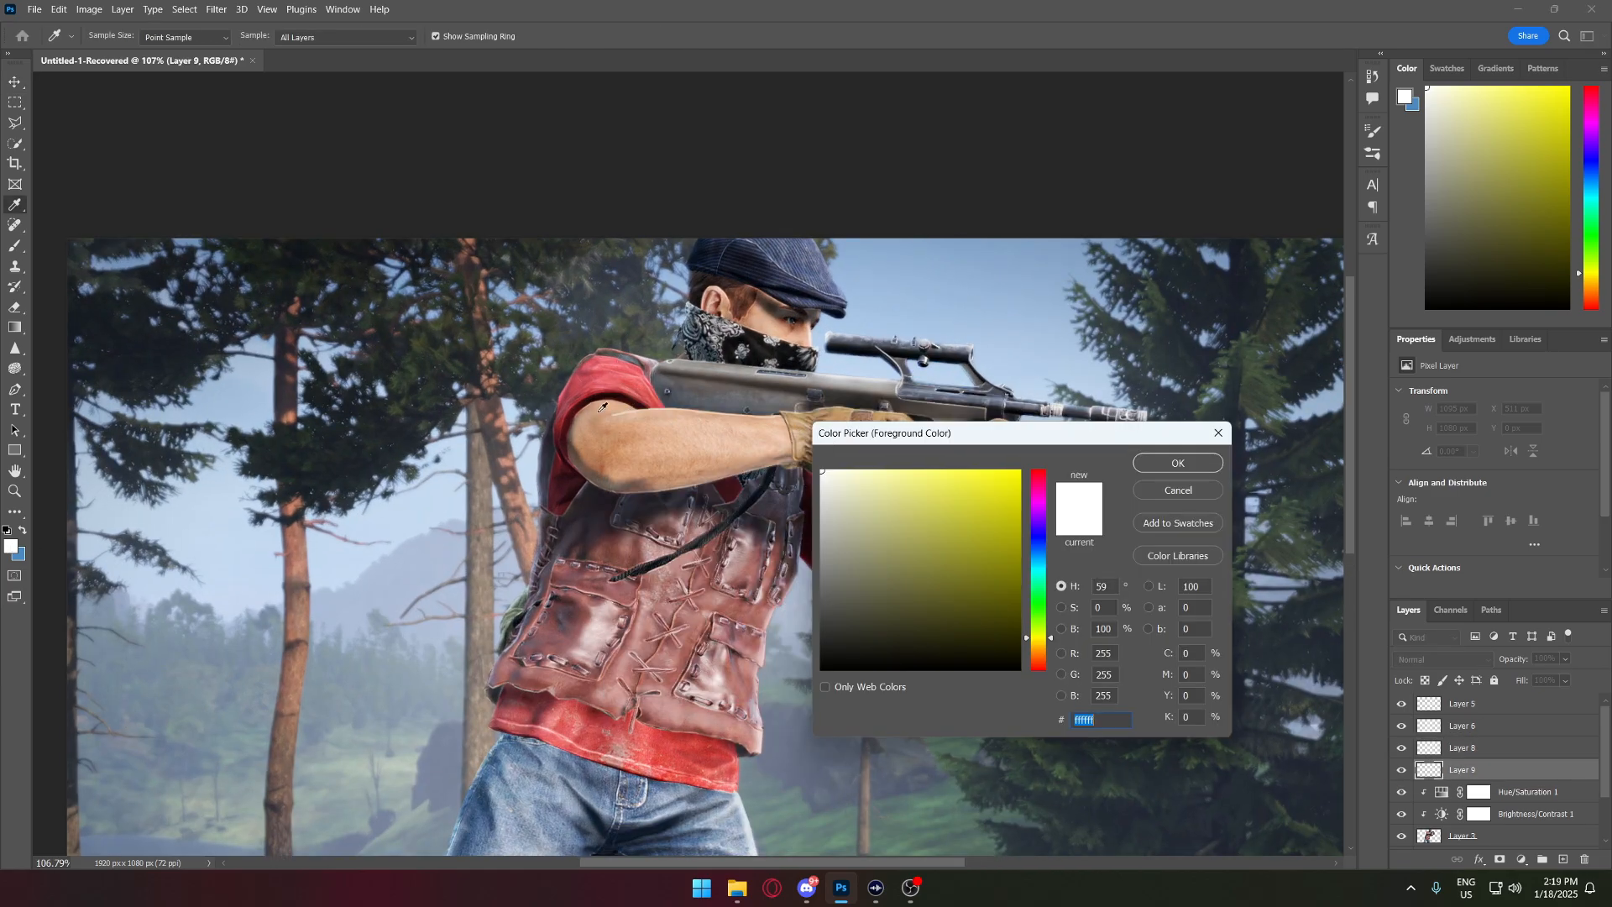
{"action": "left_click", "coordinate": [709, 430]}
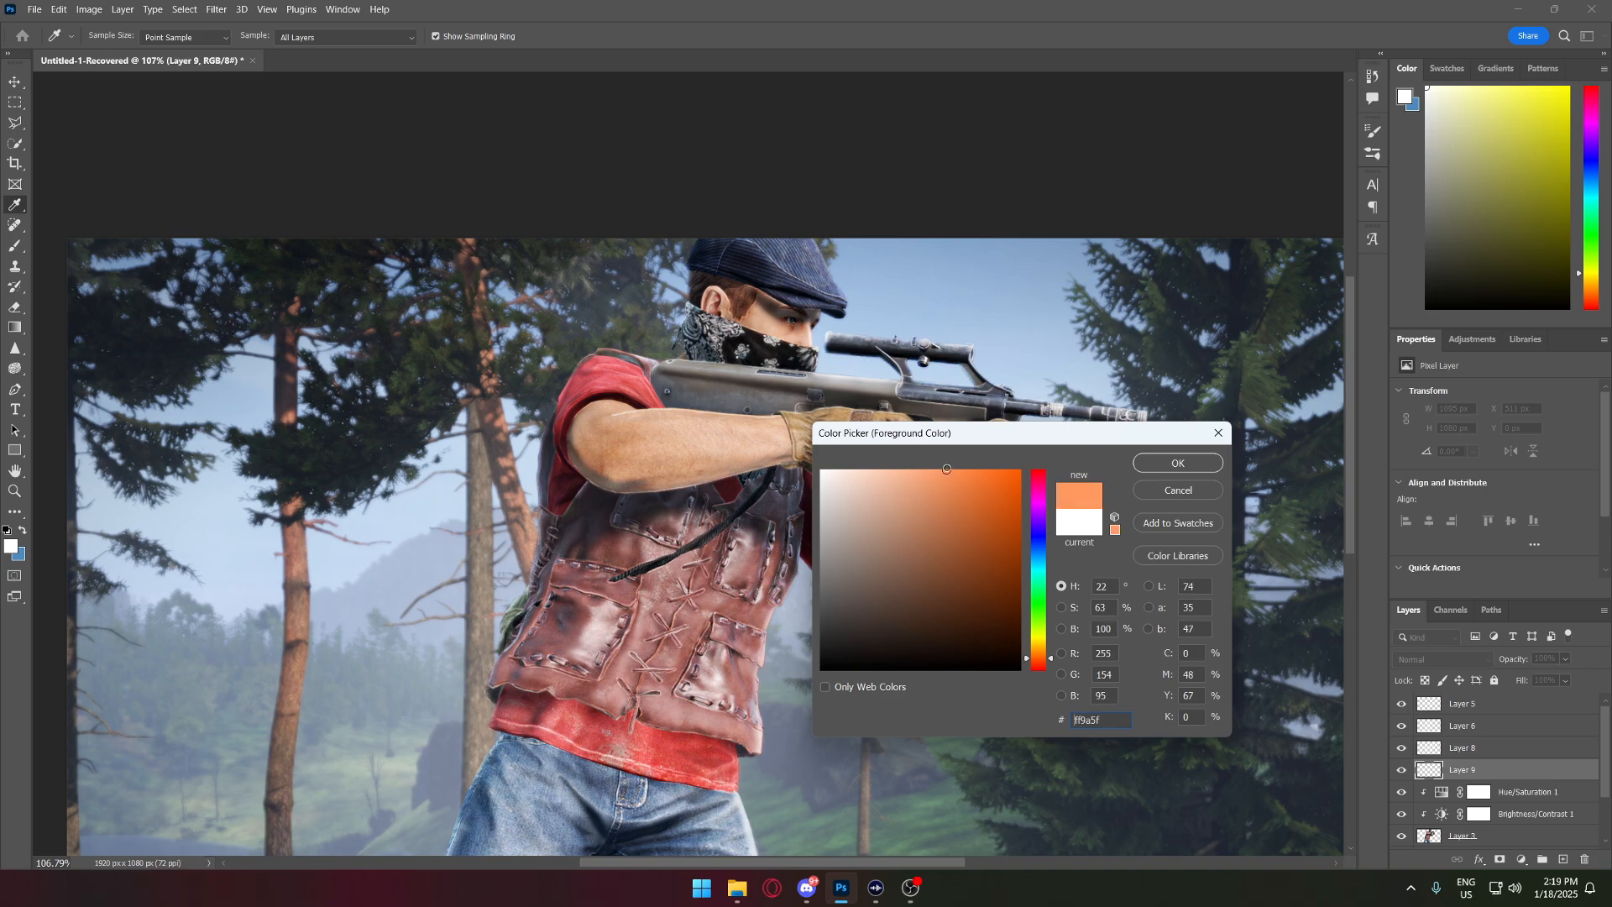
{"action": "left_click", "coordinate": [1202, 465]}
{"action": "key", "text": "b"}
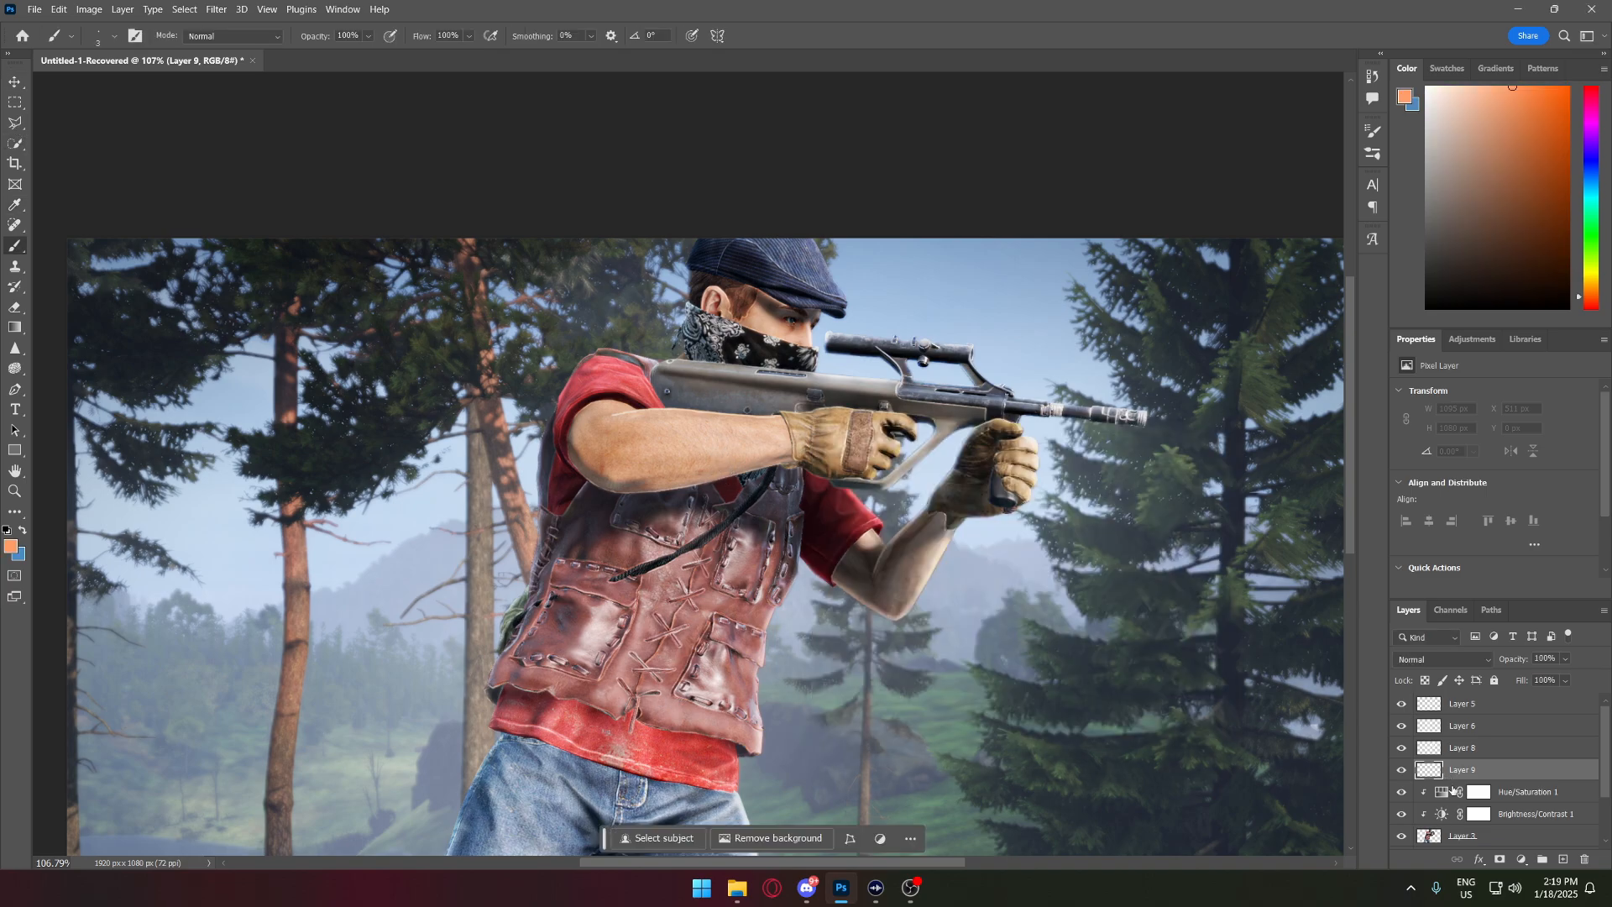
- Load the character's outline as a selection and start painting the bare arm skin orange on Layer 9
{"action": "left_click", "coordinate": [1430, 836], "text": "ctrl"}
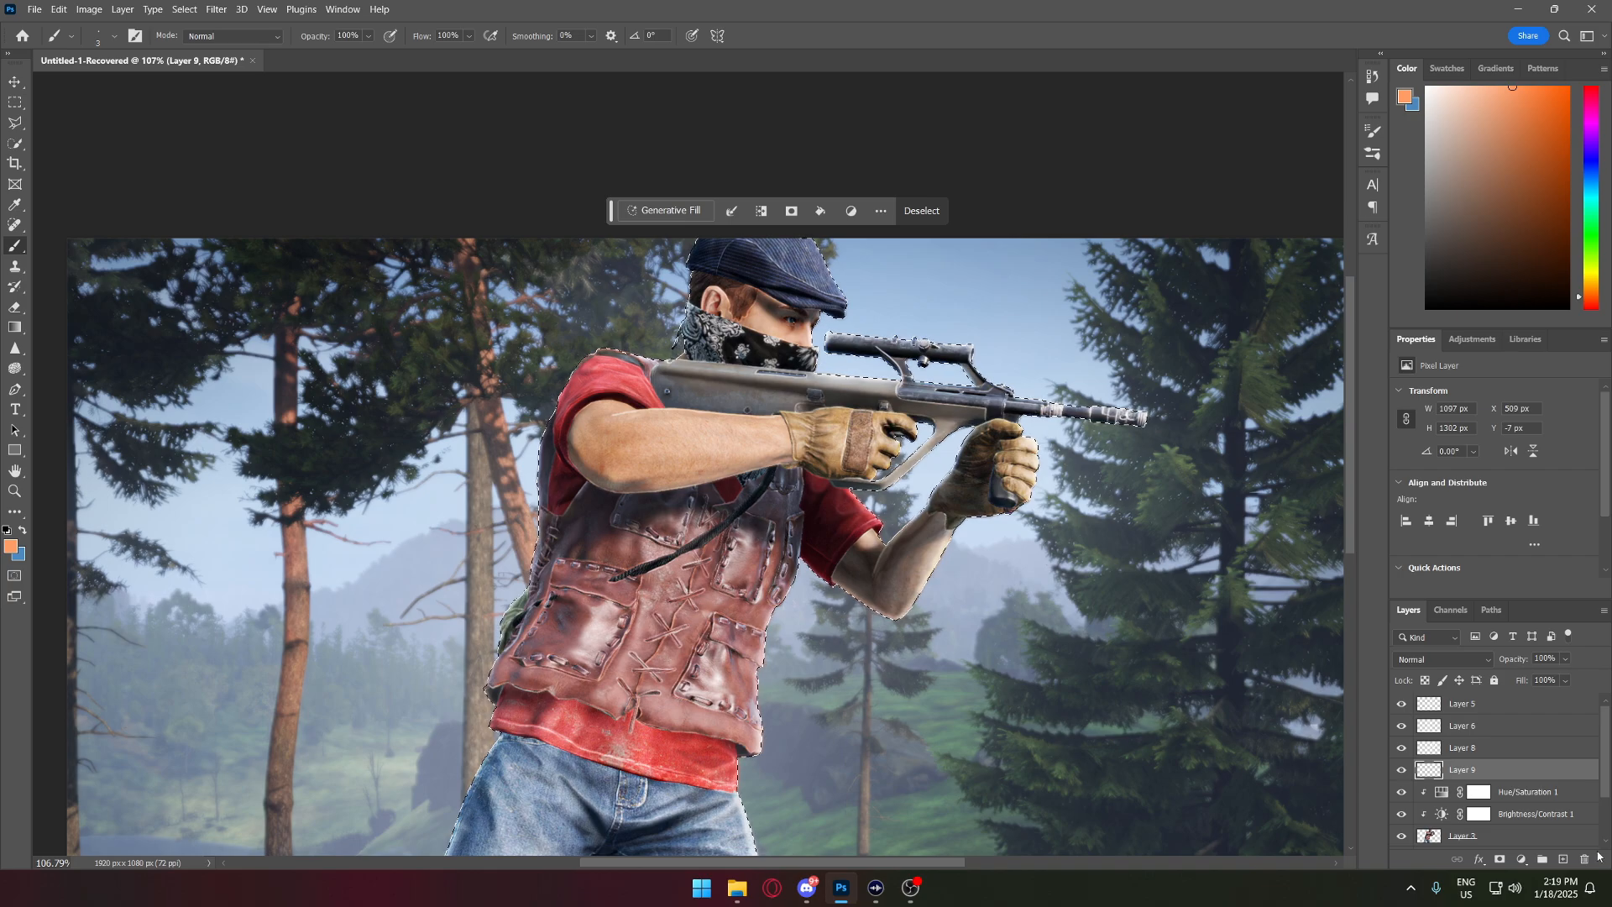
{"action": "scroll", "coordinate": [642, 418], "scroll_direction": "up", "scroll_amount": 5}
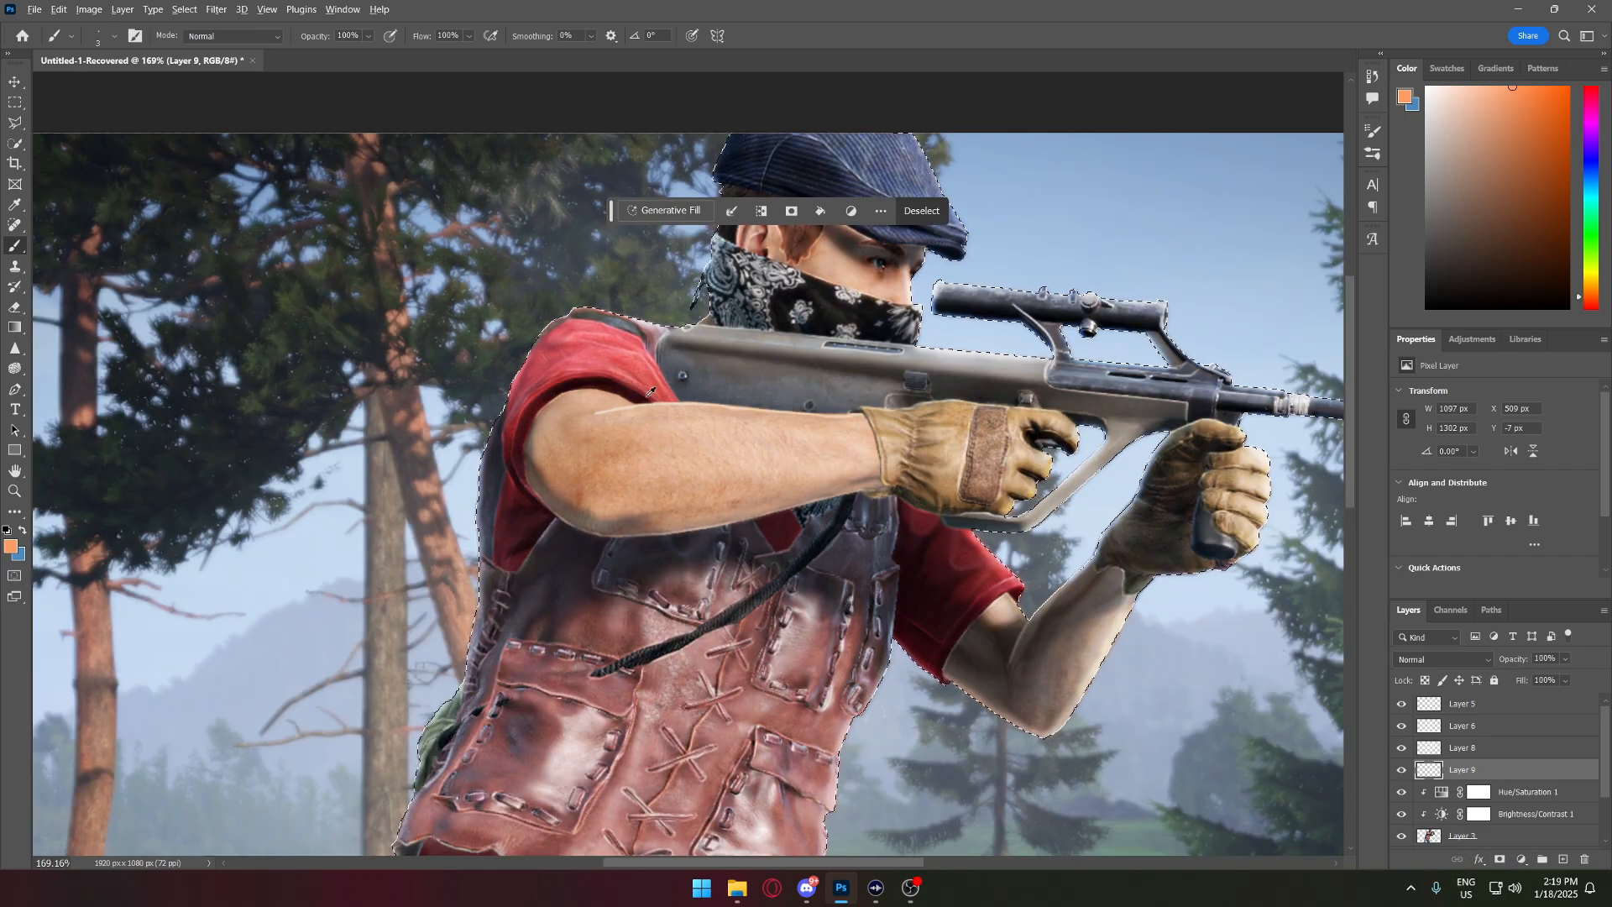
{"action": "scroll", "coordinate": [644, 382], "scroll_direction": "up", "scroll_amount": 4}
{"action": "key", "text": "bracketright"}
{"action": "key", "text": "bracketright"}
{"action": "key", "text": "bracketright"}
{"action": "key", "text": "bracketright"}
{"action": "key", "text": "bracketright"}
{"action": "key", "text": "bracketright"}
{"action": "mouse_move", "coordinate": [620, 404]}
{"action": "left_mouse_down"}
{"action": "mouse_move", "coordinate": [602, 391]}
{"action": "mouse_move", "coordinate": [531, 561]}
{"action": "mouse_move", "coordinate": [620, 404]}
{"action": "mouse_move", "coordinate": [965, 511]}
{"action": "mouse_move", "coordinate": [878, 493]}
{"action": "mouse_move", "coordinate": [671, 495]}
{"action": "left_mouse_up"}
{"action": "key", "text": "bracketright"}
{"action": "key", "text": "bracketright"}
{"action": "key", "text": "bracketright"}
{"action": "key", "text": "bracketright"}
{"action": "key", "text": "bracketright"}
{"action": "scroll", "coordinate": [961, 493], "scroll_direction": "up", "scroll_amount": 2}
{"action": "mouse_move", "coordinate": [934, 479]}
{"action": "left_mouse_down"}
{"action": "mouse_move", "coordinate": [745, 555]}
{"action": "mouse_move", "coordinate": [703, 657]}
{"action": "mouse_move", "coordinate": [765, 639]}
{"action": "mouse_move", "coordinate": [907, 697]}
{"action": "mouse_move", "coordinate": [966, 538]}
{"action": "left_mouse_up"}
- Cover the remaining skin on the arms, ear and face with the same orange
{"action": "scroll", "coordinate": [911, 554], "scroll_direction": "down", "scroll_amount": 4}
{"action": "scroll", "coordinate": [684, 244], "scroll_direction": "up", "scroll_amount": 6}
{"action": "key", "text": "bracketleft"}
{"action": "key", "text": "bracketleft"}
{"action": "key", "text": "bracketleft"}
{"action": "left_click_drag", "start_coordinate": [565, 651], "coordinate": [544, 661]}
{"action": "mouse_move", "coordinate": [640, 470]}
{"action": "left_mouse_down"}
{"action": "mouse_move", "coordinate": [732, 496]}
{"action": "mouse_move", "coordinate": [845, 445]}
{"action": "mouse_move", "coordinate": [1079, 485]}
{"action": "mouse_move", "coordinate": [1041, 546]}
{"action": "mouse_move", "coordinate": [882, 462]}
{"action": "mouse_move", "coordinate": [975, 535]}
{"action": "left_mouse_up"}
{"action": "key", "text": "bracketright"}
{"action": "key", "text": "bracketright"}
{"action": "scroll", "coordinate": [976, 535], "scroll_direction": "down", "scroll_amount": 8}
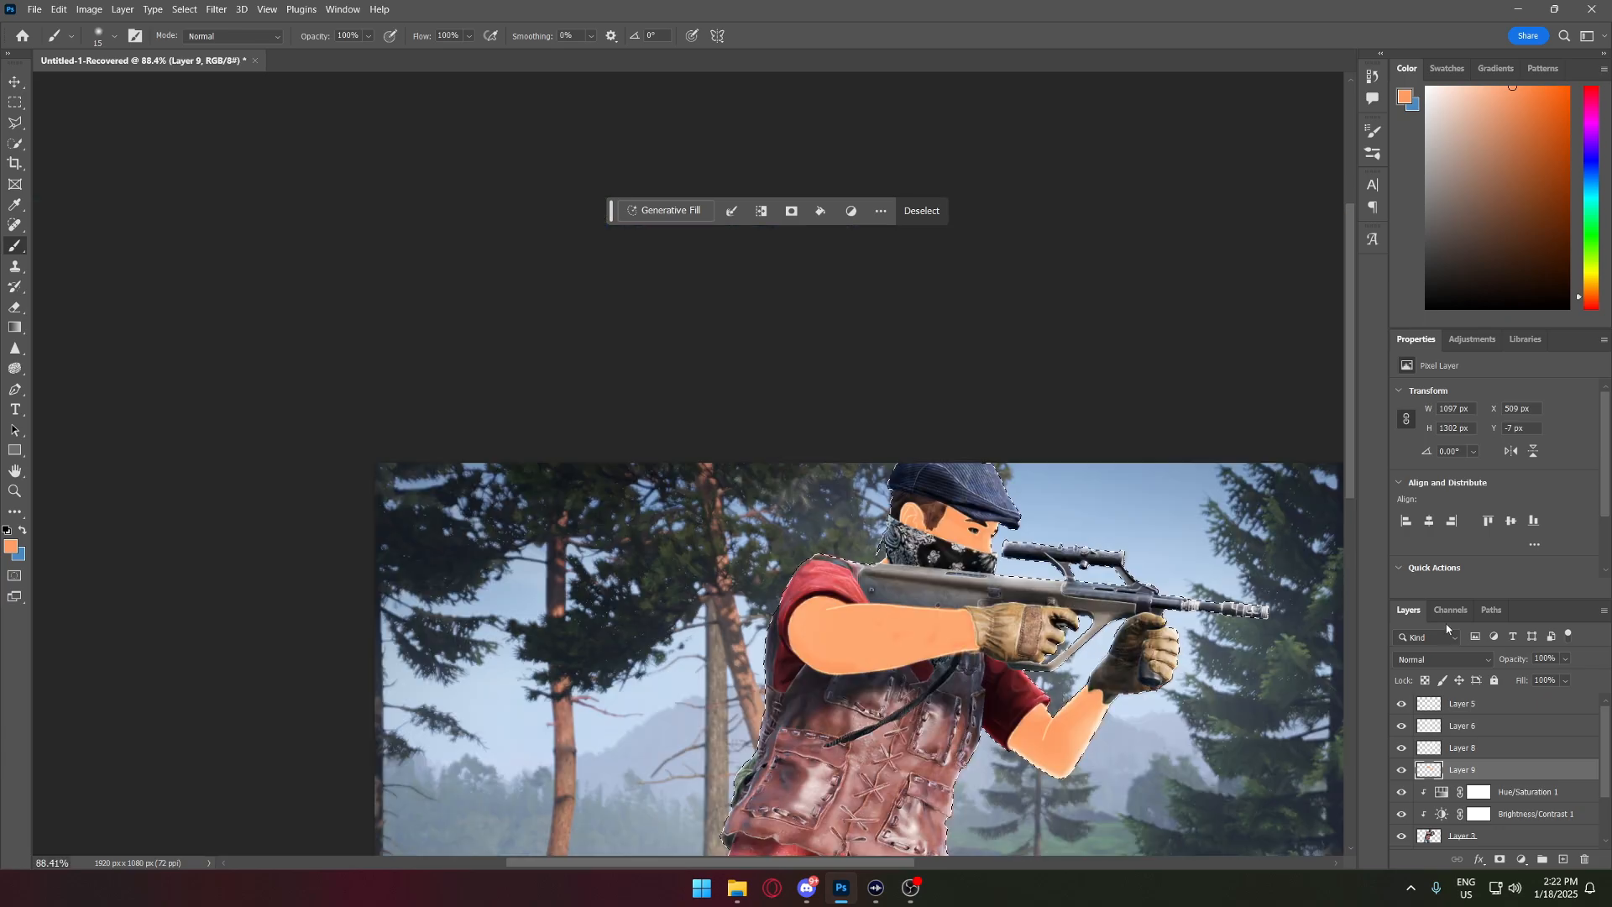
- Blend the orange skin layer in Soft Light mode at 78% opacity
{"action": "left_click", "coordinate": [1467, 659]}
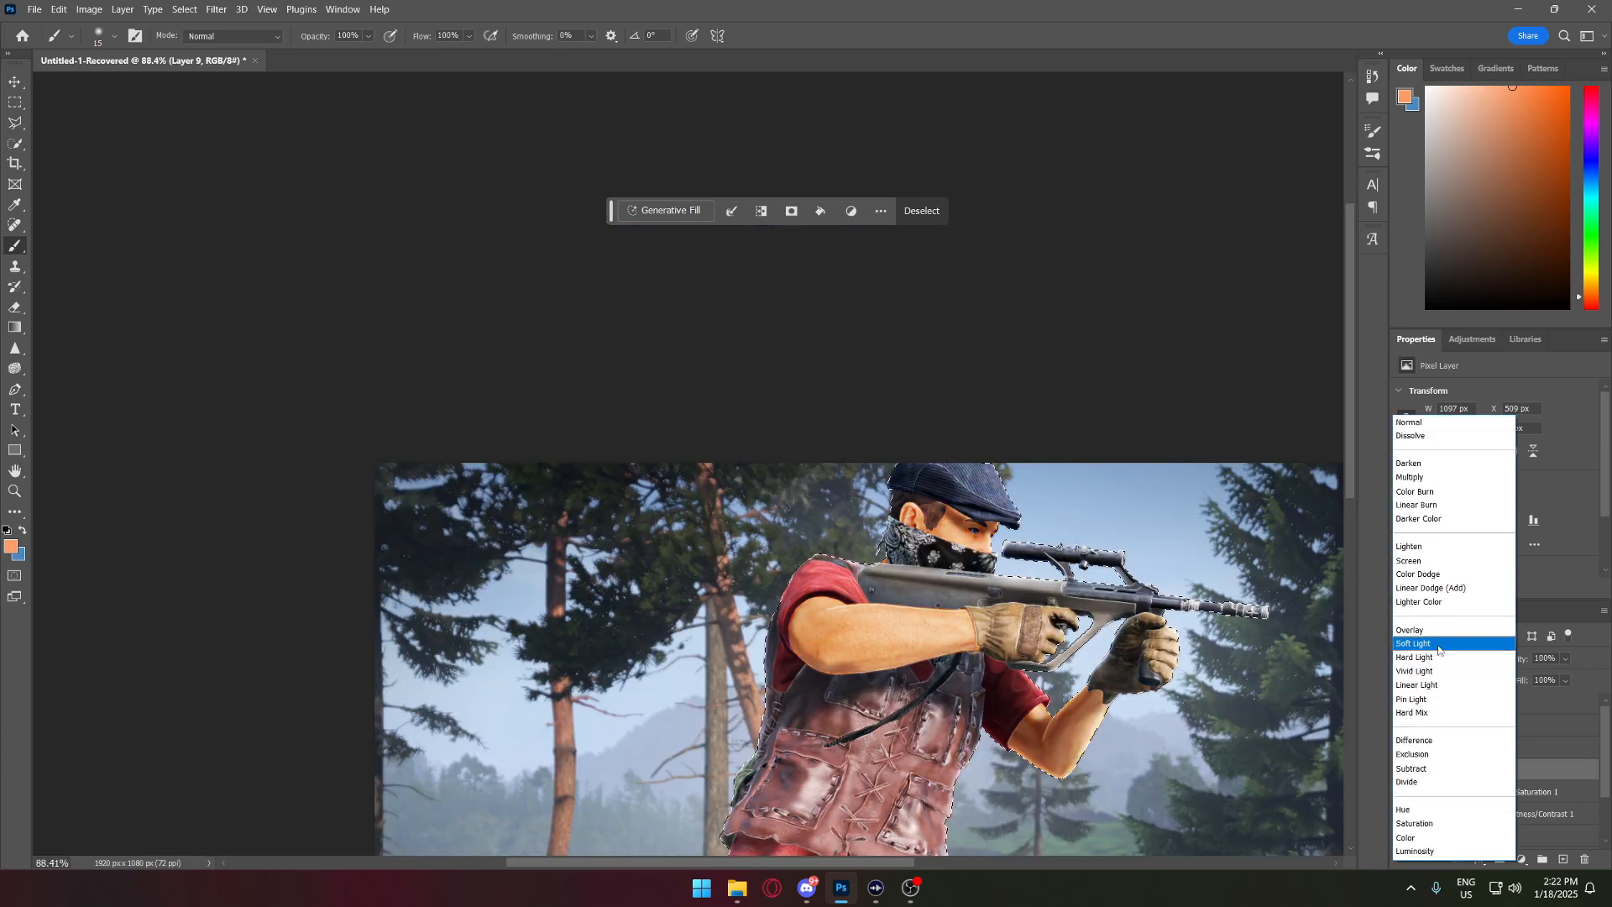
{"action": "left_click", "coordinate": [1444, 643]}
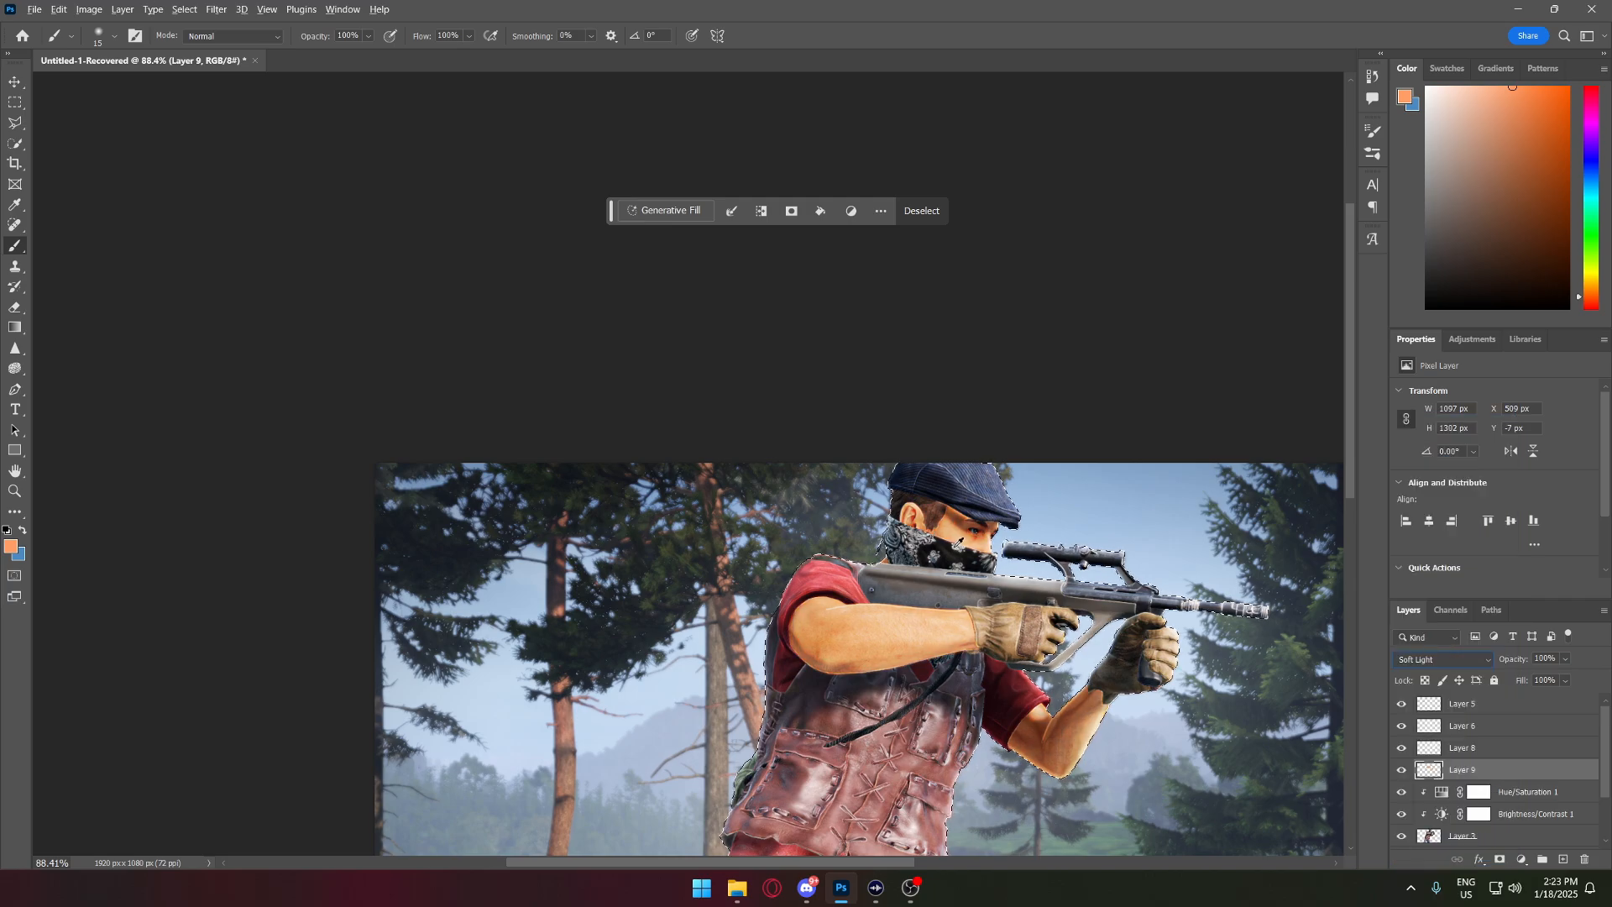
{"action": "left_click", "coordinate": [12, 84]}
{"action": "scroll", "coordinate": [840, 546], "scroll_direction": "up", "scroll_amount": 2}
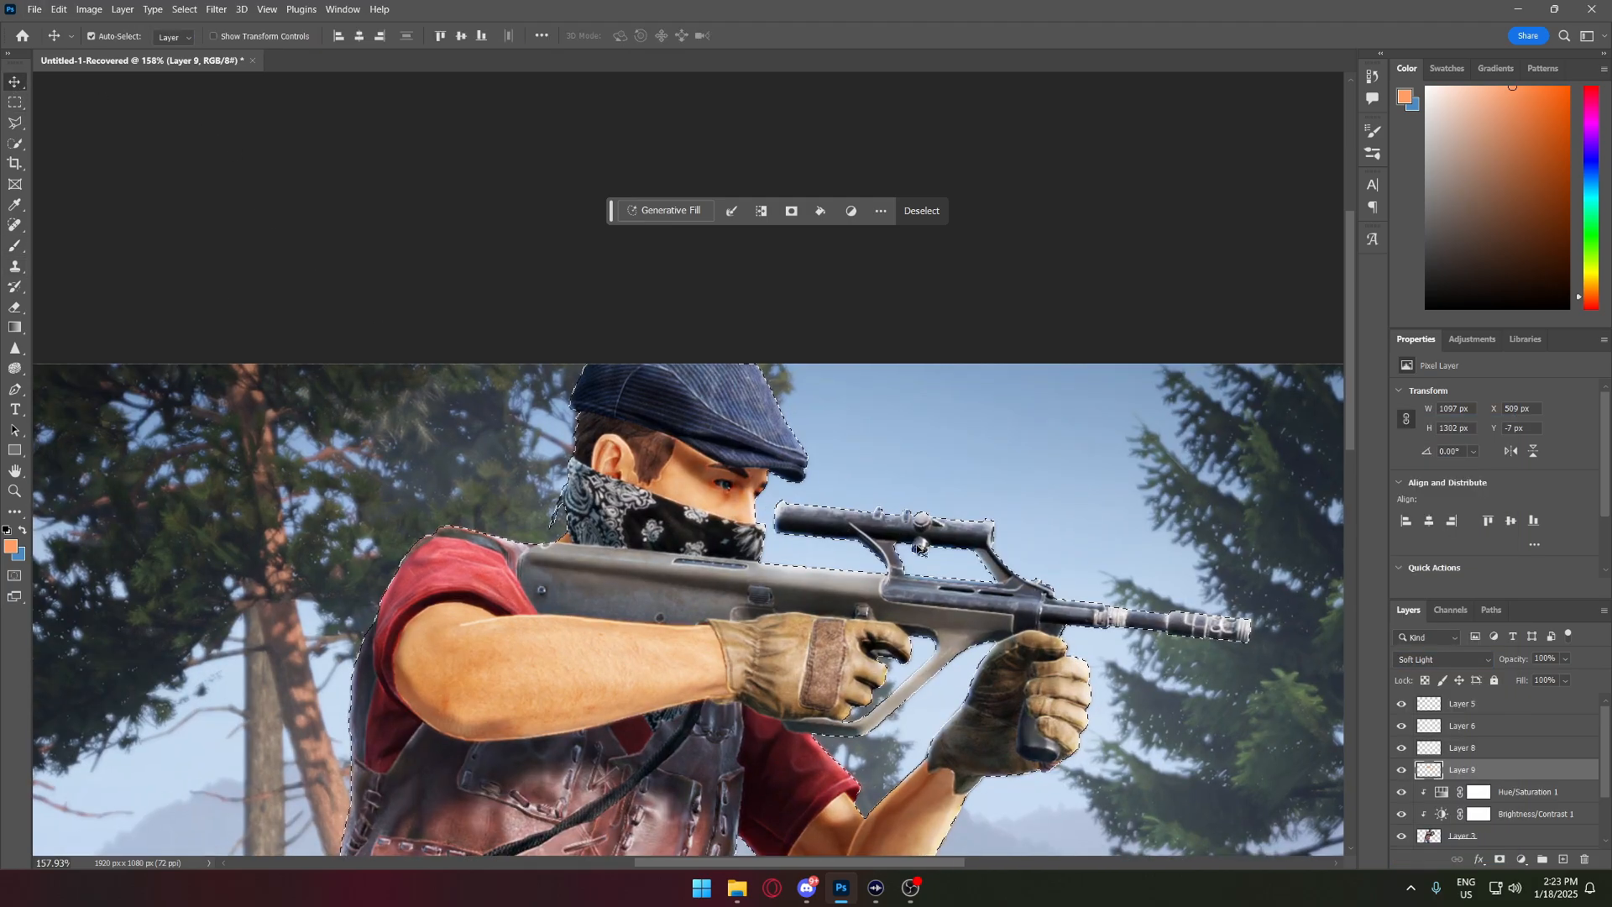
{"action": "left_click", "coordinate": [1444, 659]}
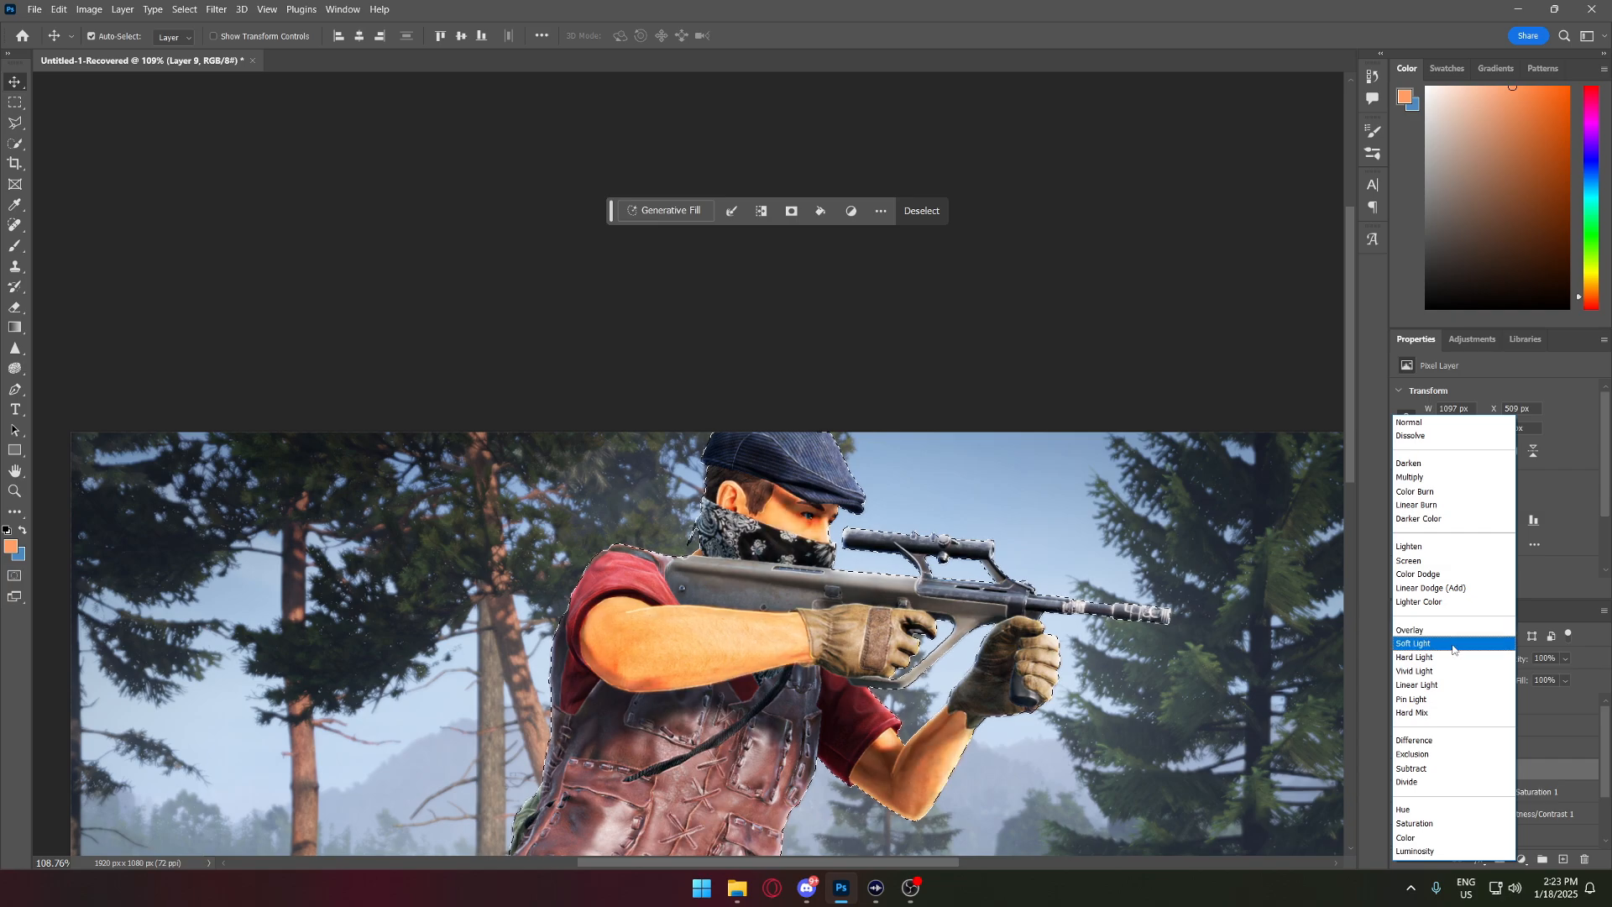
{"action": "left_click", "coordinate": [1452, 643]}
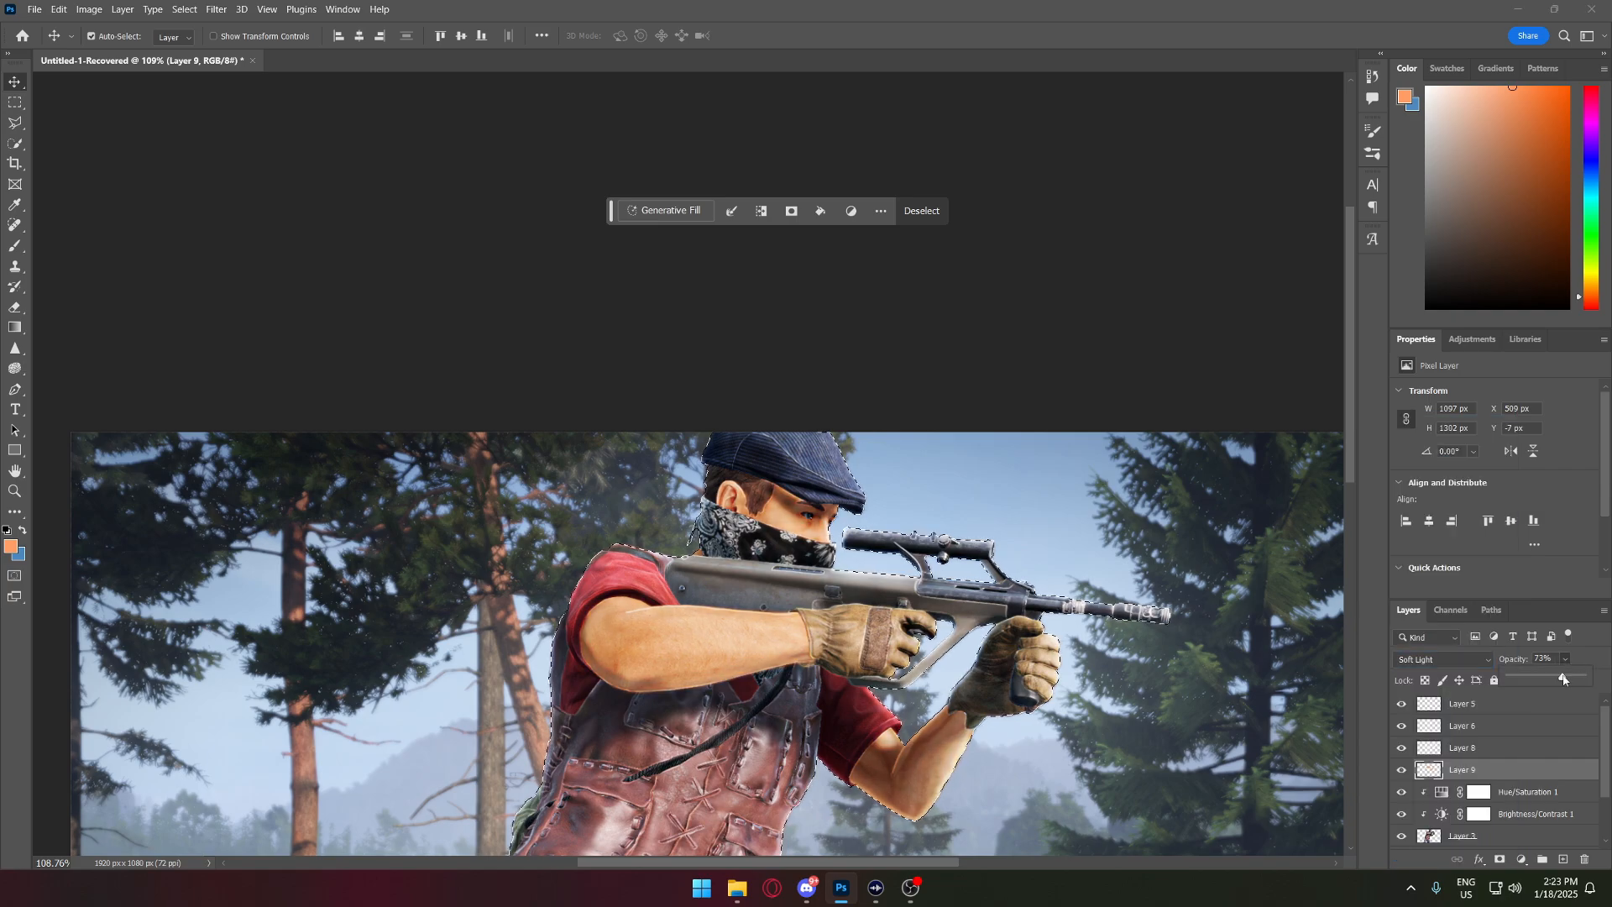
{"action": "scroll", "coordinate": [1048, 635], "scroll_direction": "down", "scroll_amount": 5}
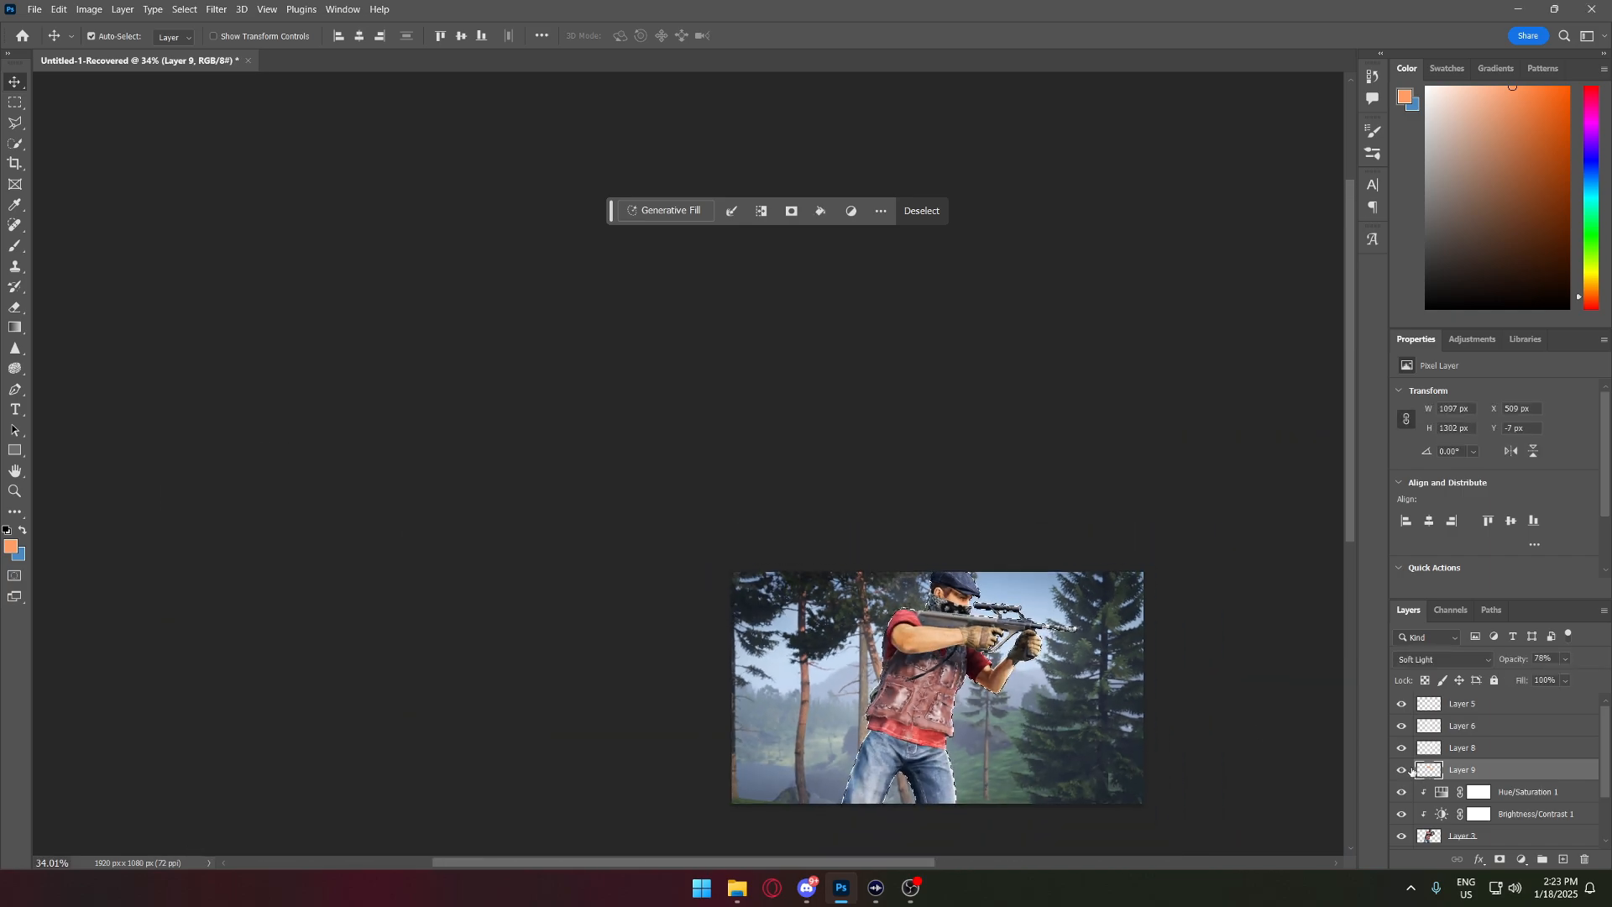
{"action": "scroll", "coordinate": [976, 688], "scroll_direction": "up", "scroll_amount": 2}
{"action": "scroll", "coordinate": [924, 546], "scroll_direction": "up", "scroll_amount": 2}
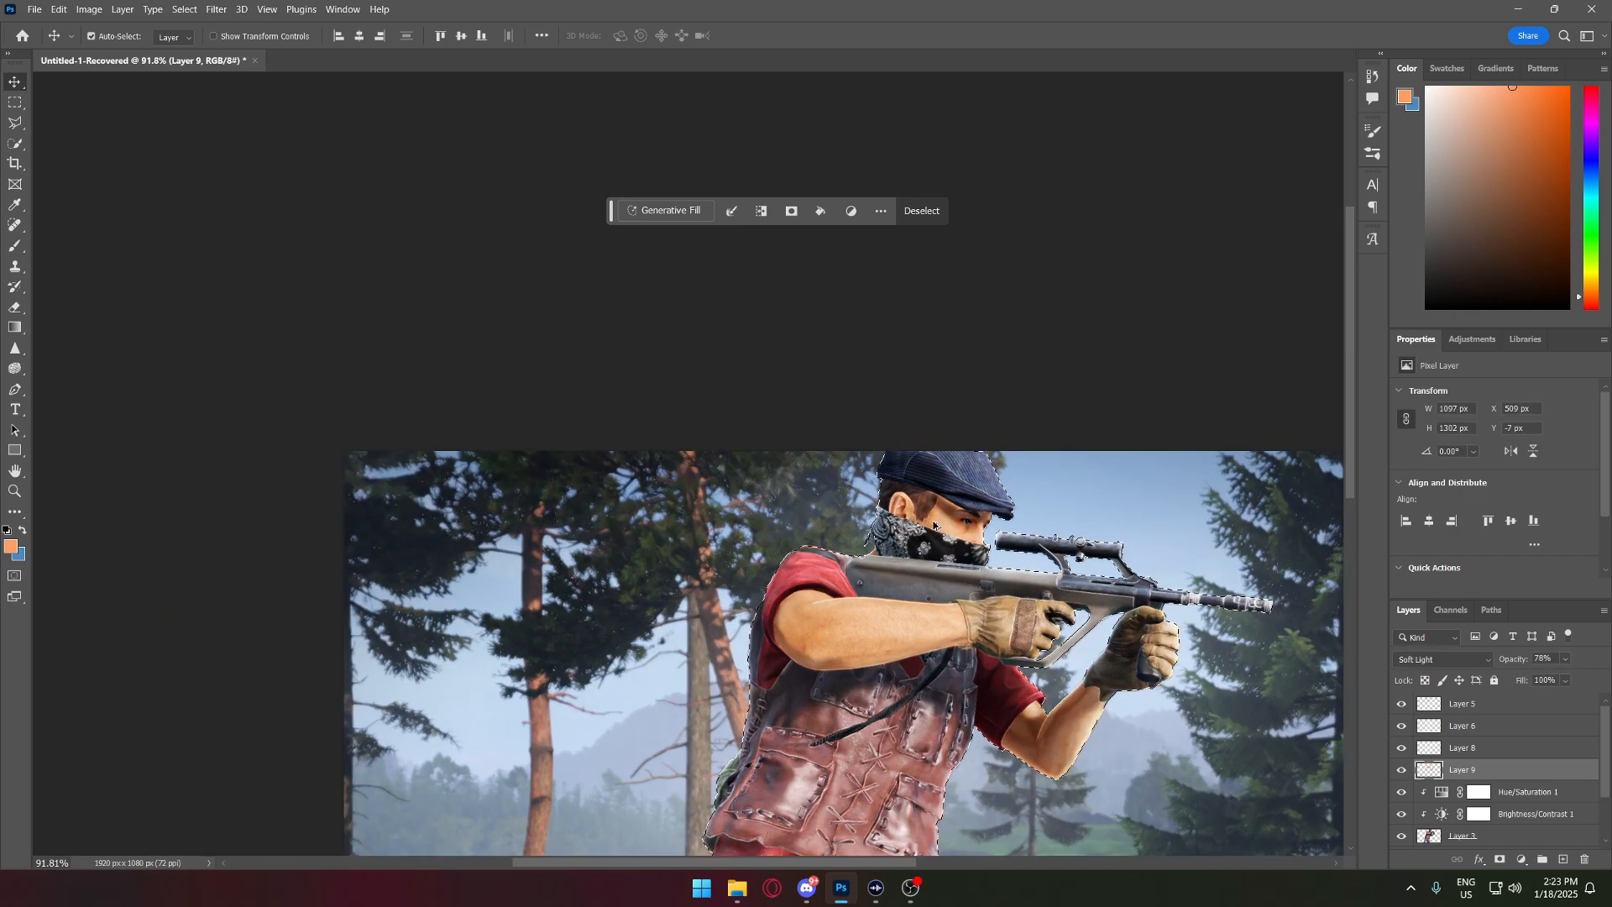
{"action": "scroll", "coordinate": [934, 525], "scroll_direction": "up", "scroll_amount": 2}
- Add a new layer above the skin layer and paint the hair under the cap reddish orange
{"action": "key", "text": "ctrl+shift+alt+n"}
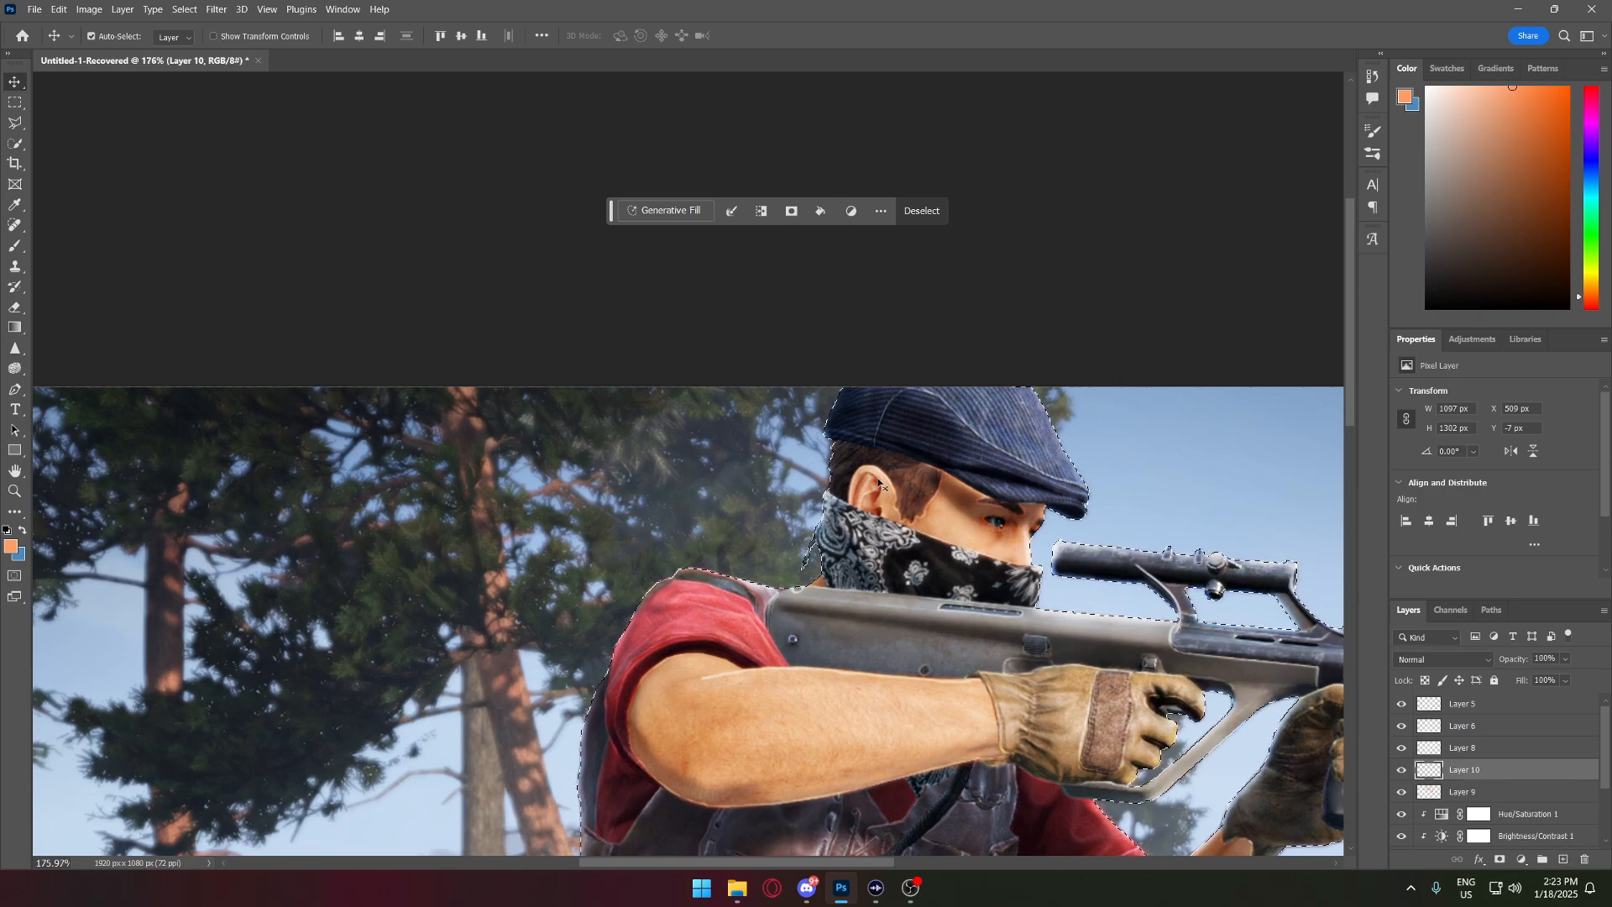
{"action": "scroll", "coordinate": [239, 588], "scroll_direction": "down", "scroll_amount": 2}
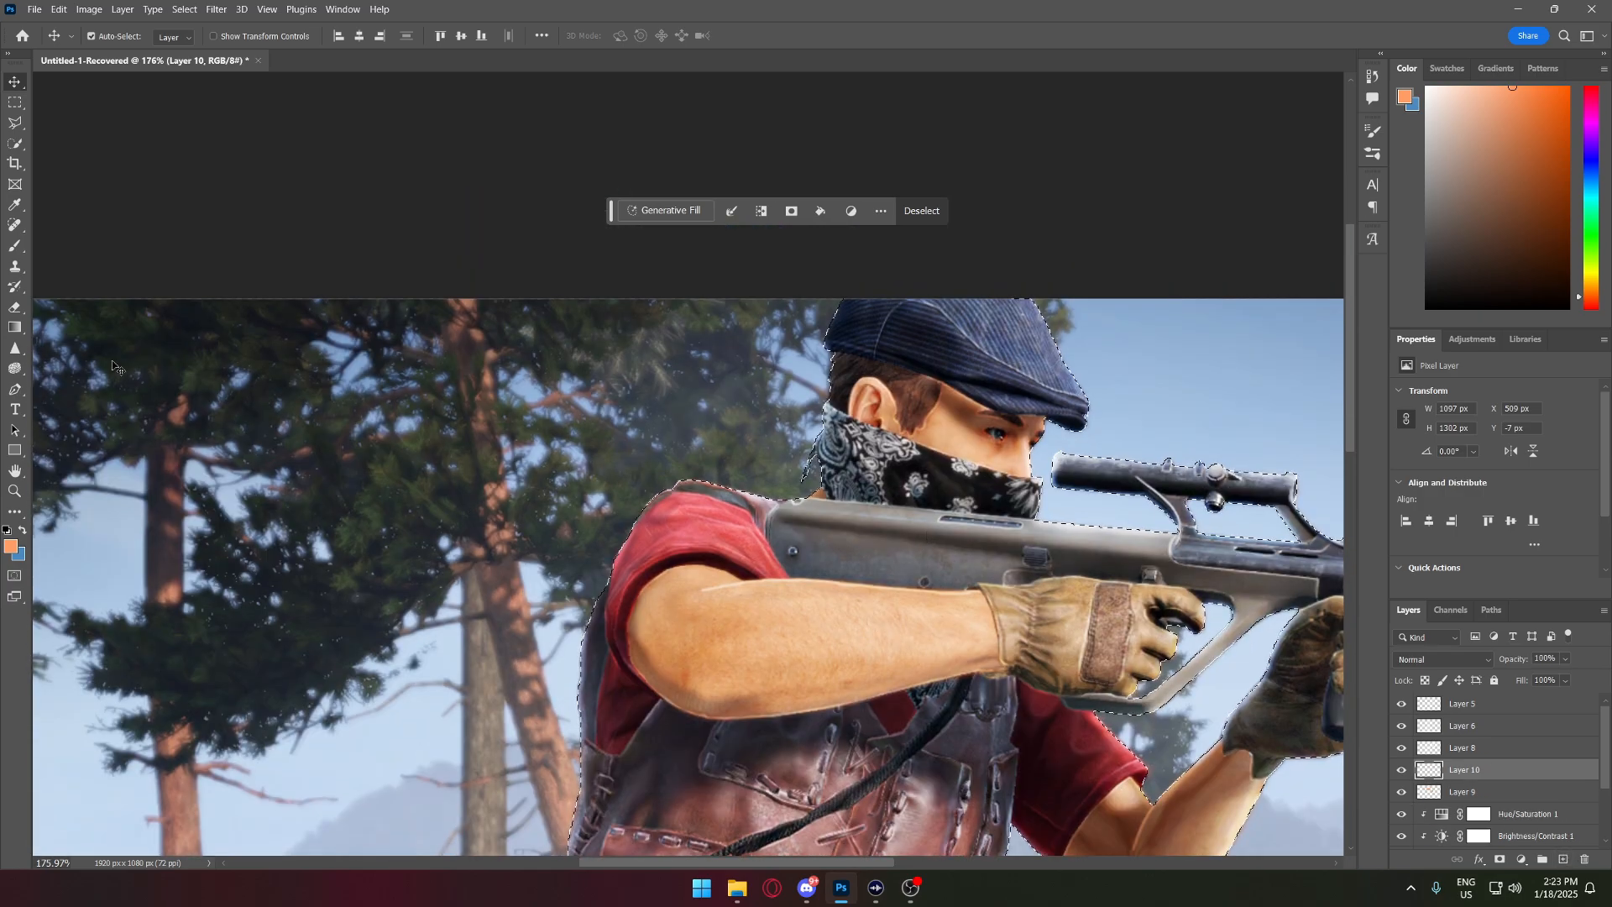
{"action": "left_click", "coordinate": [15, 204]}
{"action": "left_click", "coordinate": [11, 546]}
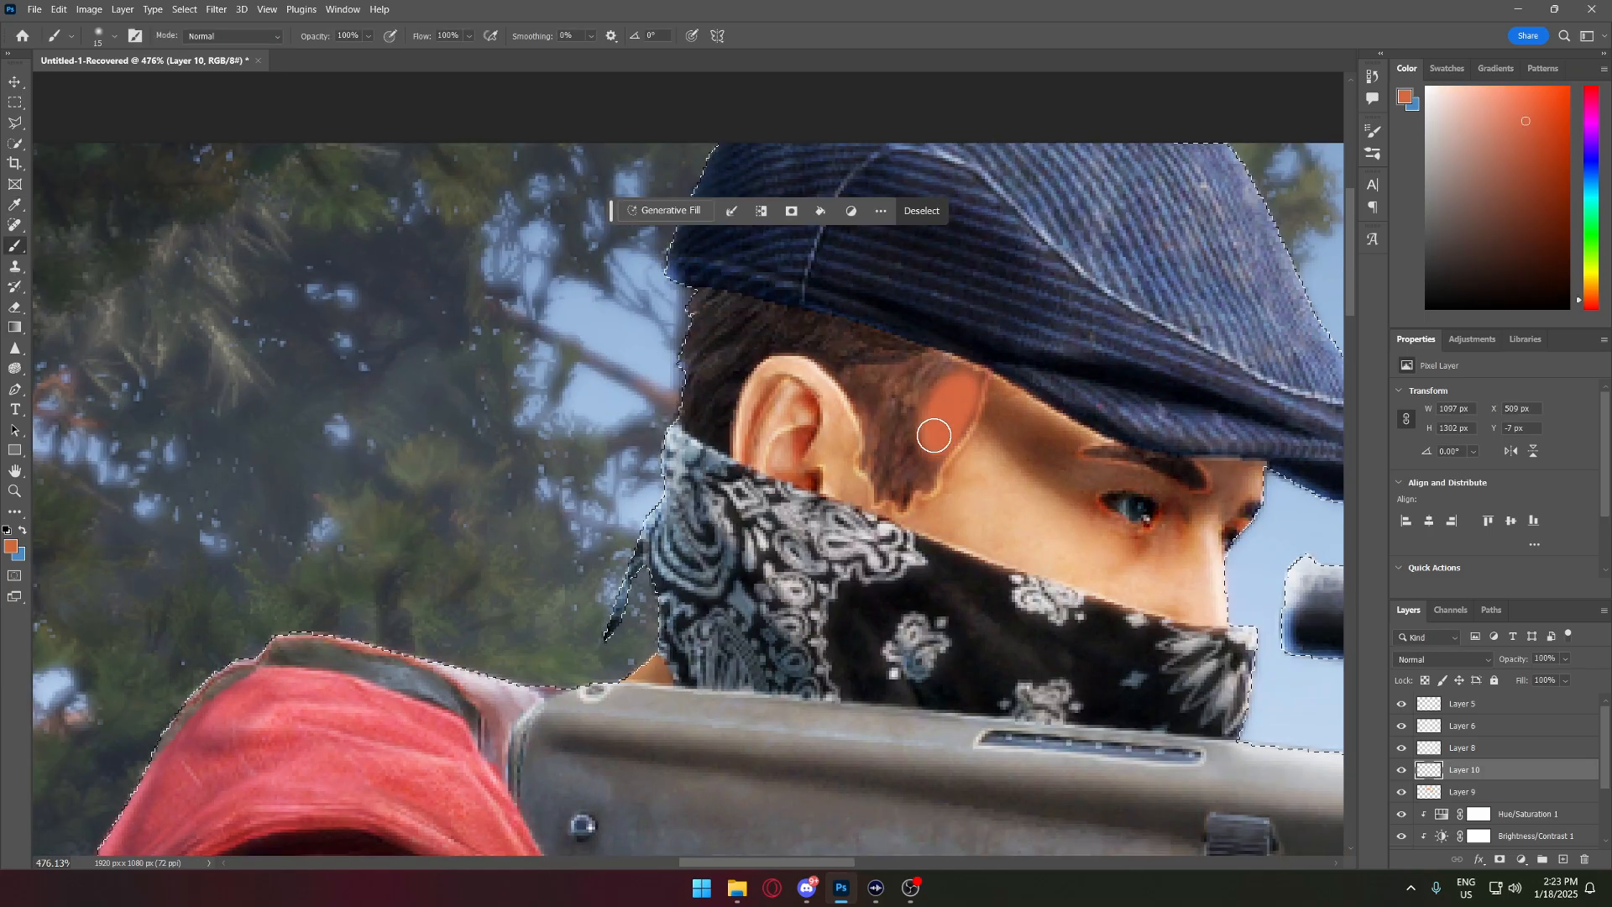
{"action": "mouse_move", "coordinate": [928, 424]}
{"action": "left_mouse_down"}
{"action": "mouse_move", "coordinate": [689, 386]}
{"action": "mouse_move", "coordinate": [742, 375]}
{"action": "mouse_move", "coordinate": [871, 398]}
{"action": "mouse_move", "coordinate": [781, 329]}
{"action": "left_mouse_up"}
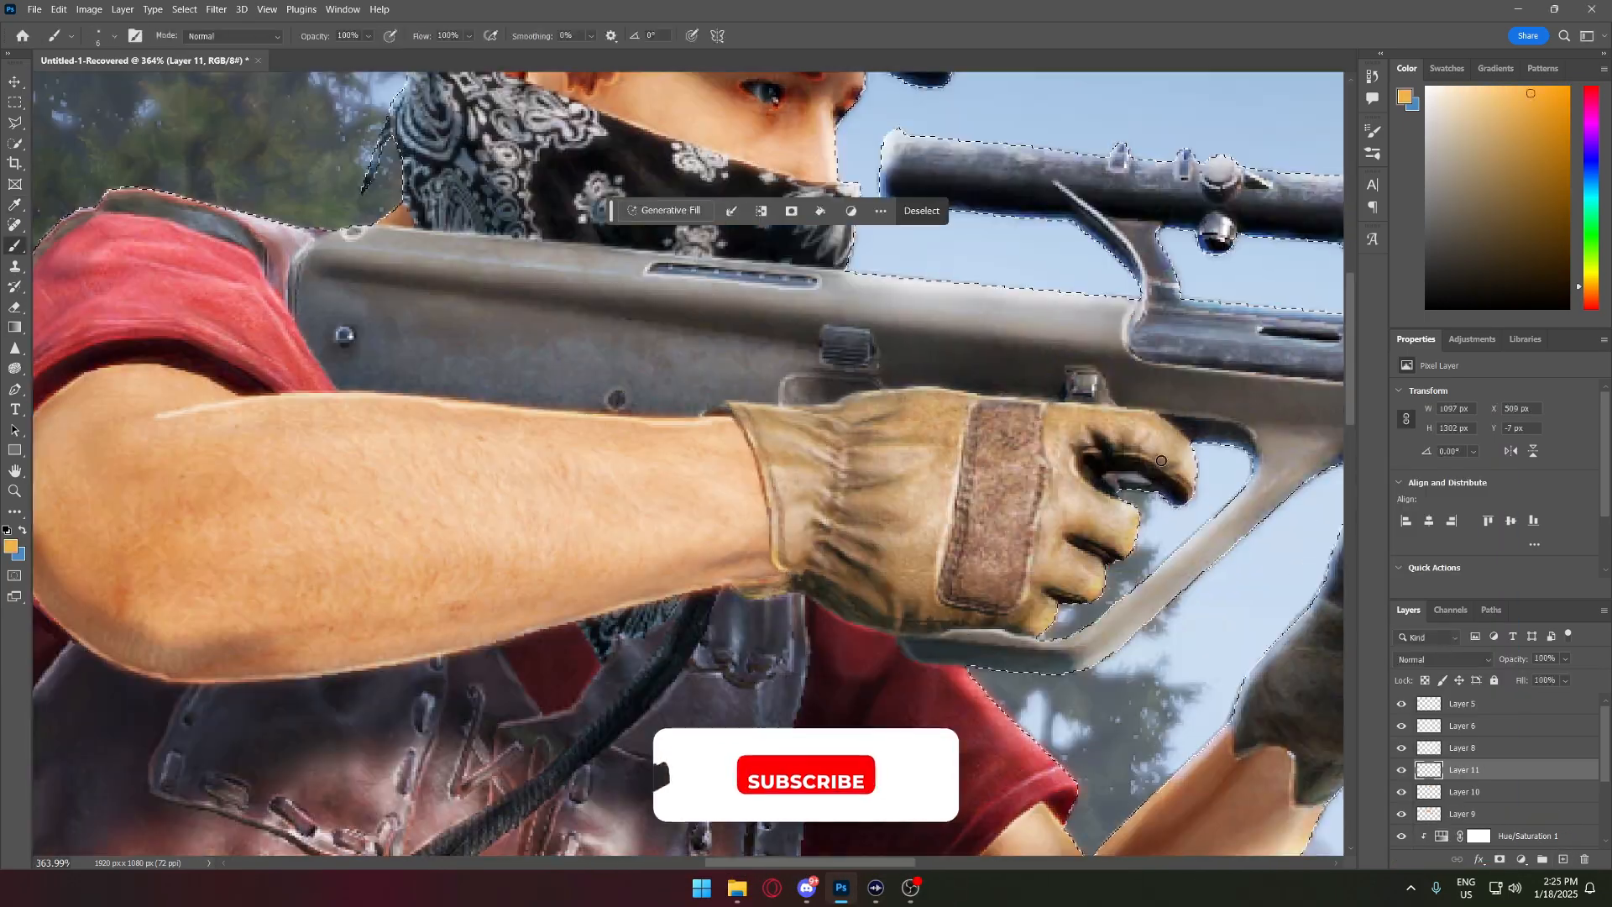
- Paint both gloves yellow-orange on Layer 11, leaving the brown patch on the near glove uncovered
{"action": "mouse_move", "coordinate": [1099, 445]}
{"action": "left_mouse_down"}
{"action": "mouse_move", "coordinate": [1086, 565]}
{"action": "mouse_move", "coordinate": [1053, 508]}
{"action": "mouse_move", "coordinate": [1159, 438]}
{"action": "mouse_move", "coordinate": [1076, 494]}
{"action": "left_mouse_up"}
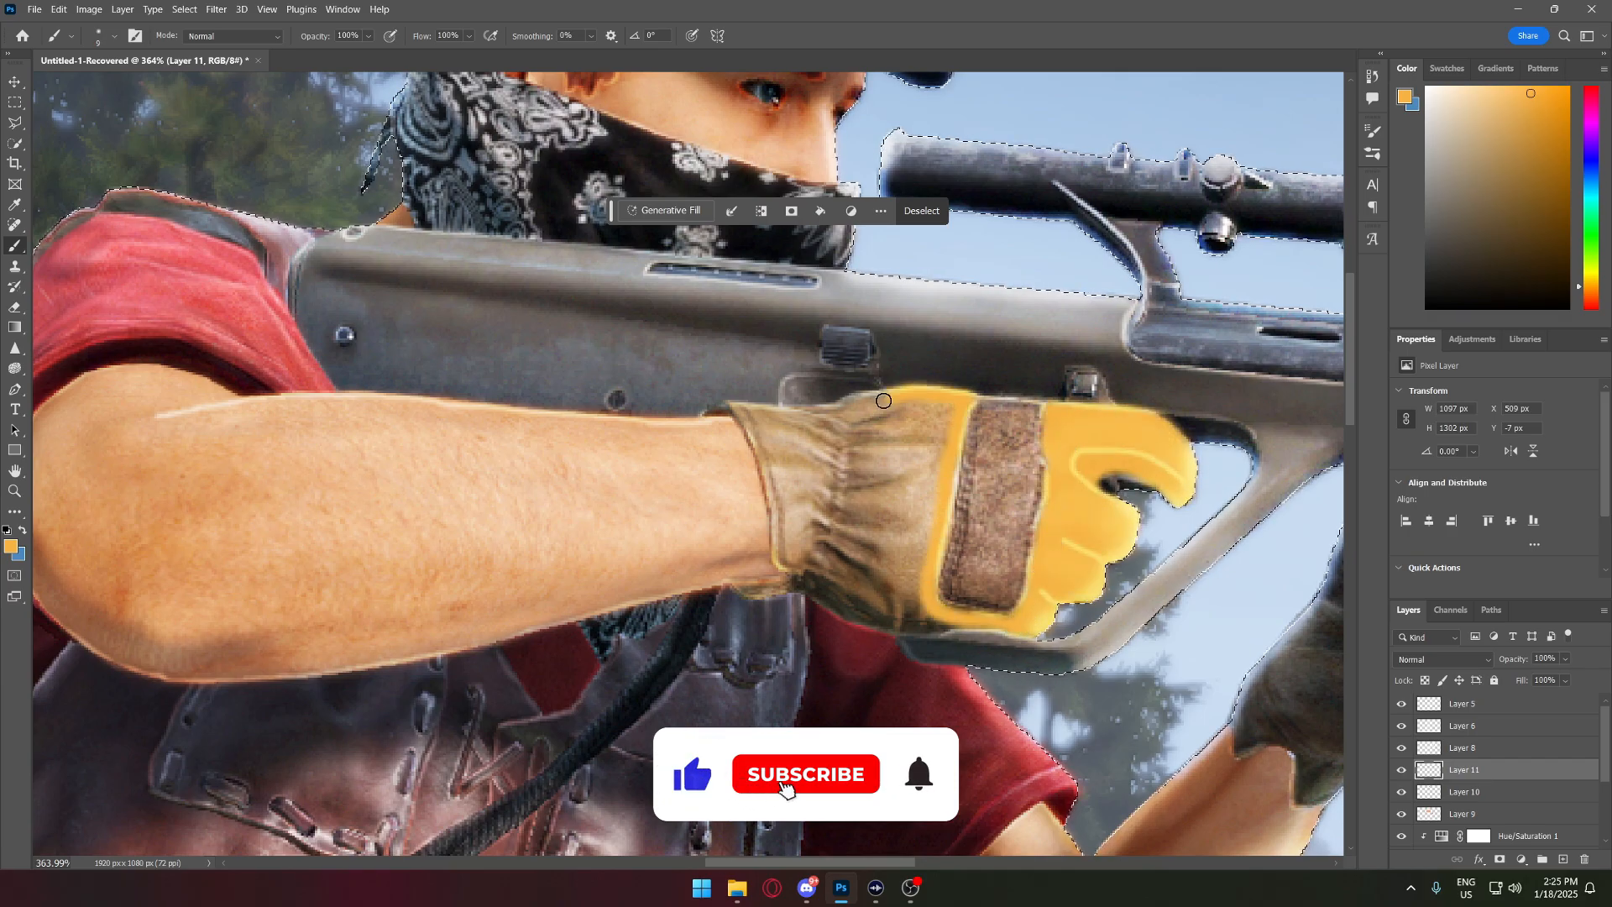
{"action": "mouse_move", "coordinate": [882, 403]}
{"action": "left_mouse_down"}
{"action": "mouse_move", "coordinate": [781, 546]}
{"action": "mouse_move", "coordinate": [924, 579]}
{"action": "mouse_move", "coordinate": [907, 436]}
{"action": "left_mouse_up"}
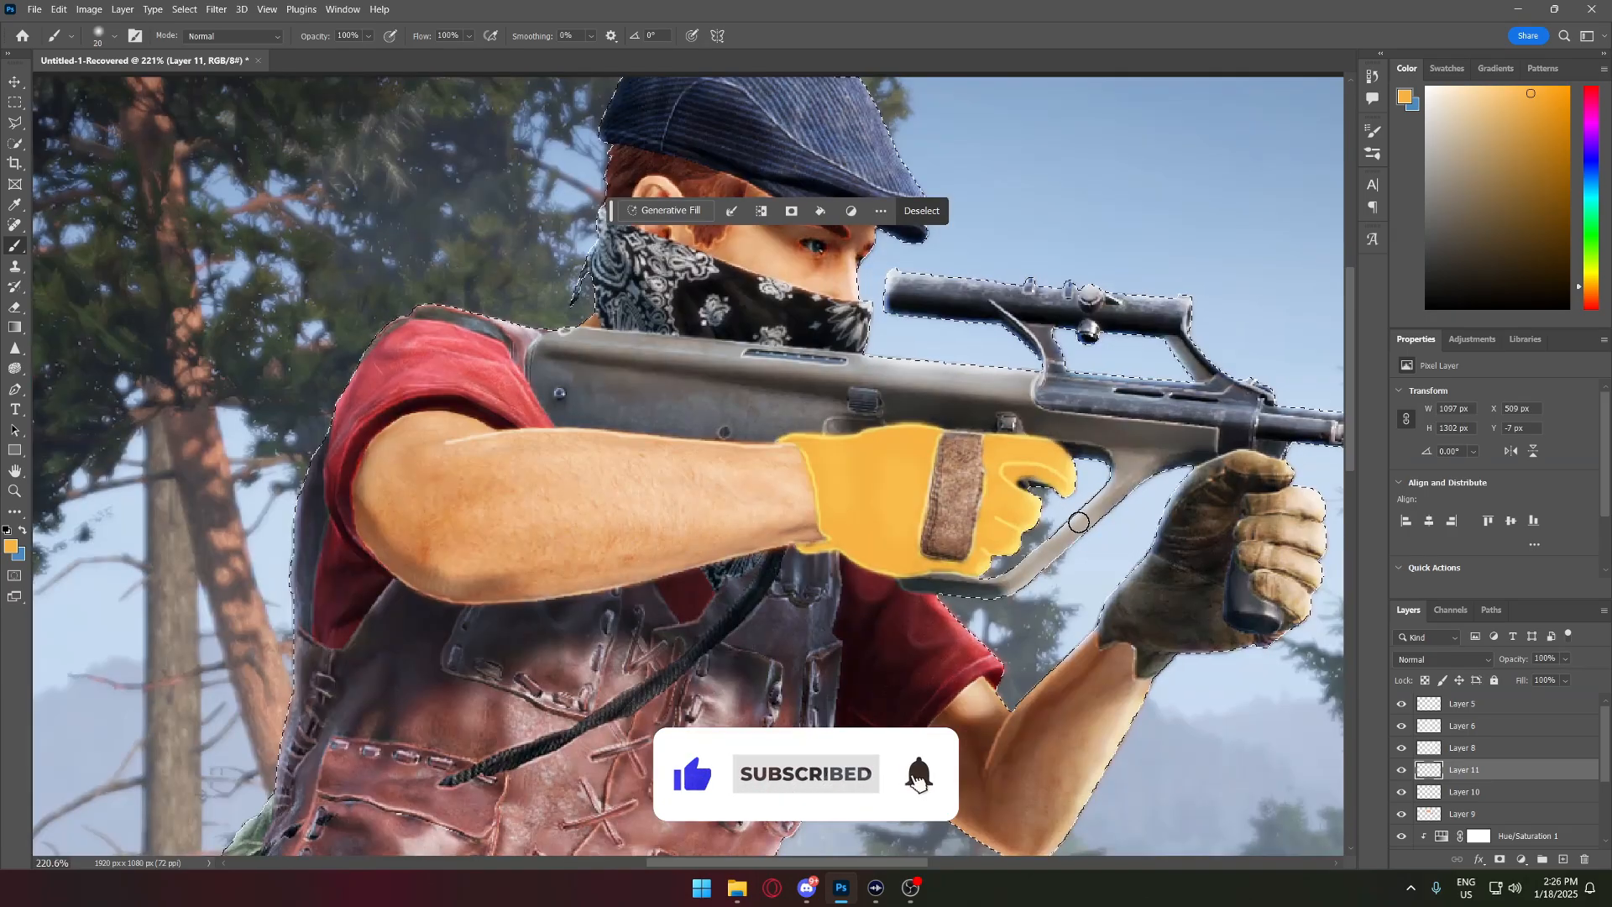
{"action": "left_click_drag", "start_coordinate": [924, 437], "coordinate": [839, 588]}
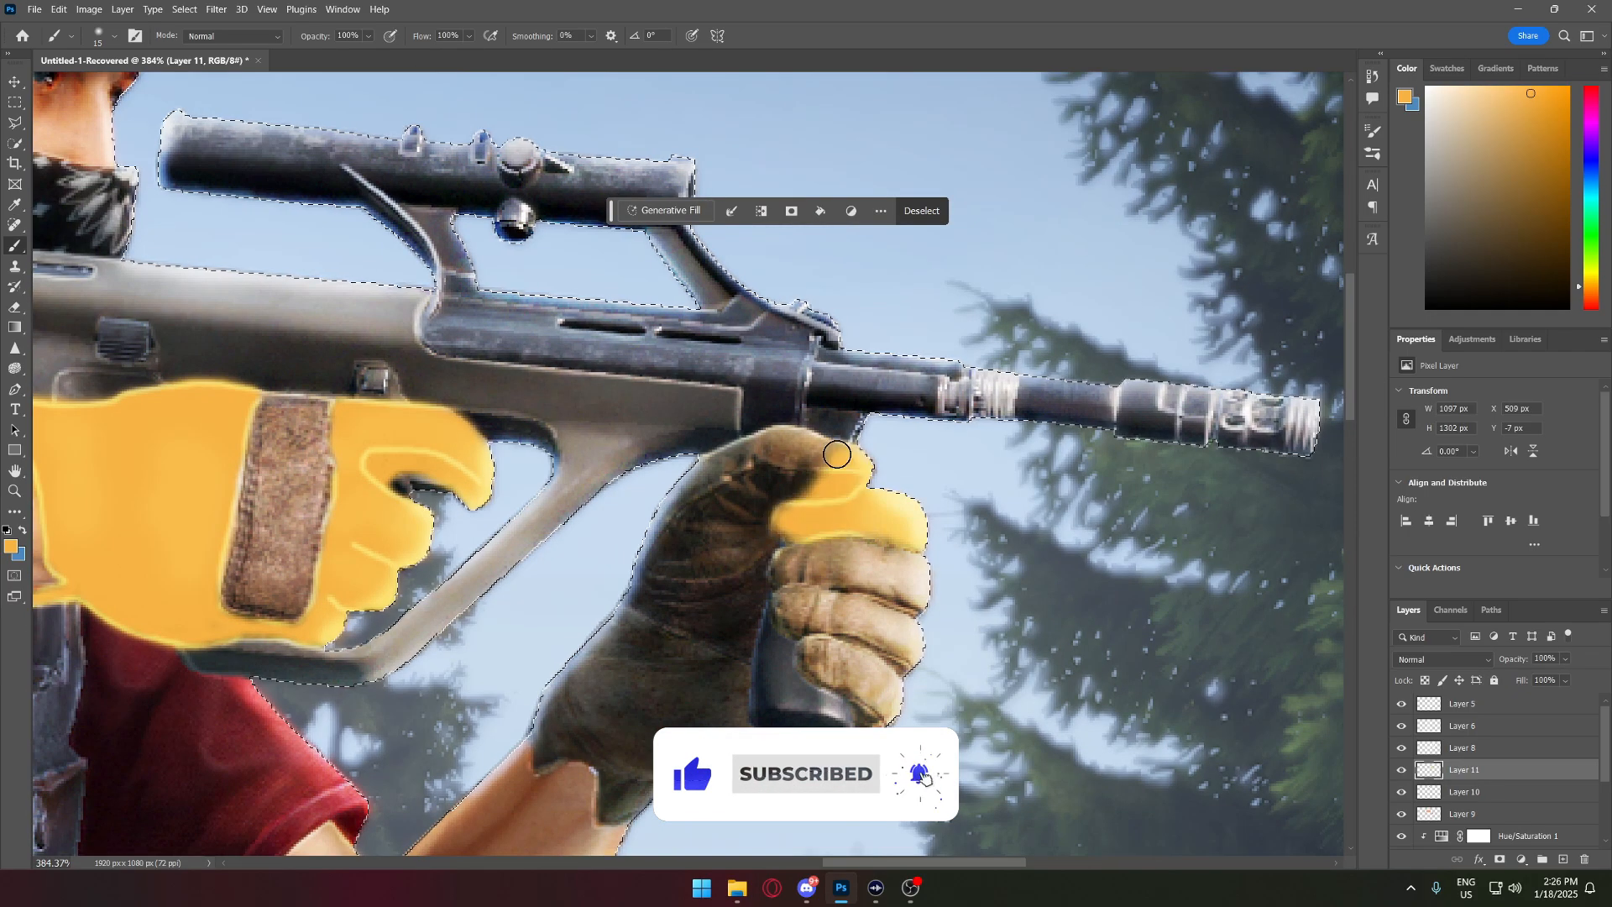
{"action": "left_click_drag", "start_coordinate": [755, 437], "coordinate": [654, 604]}
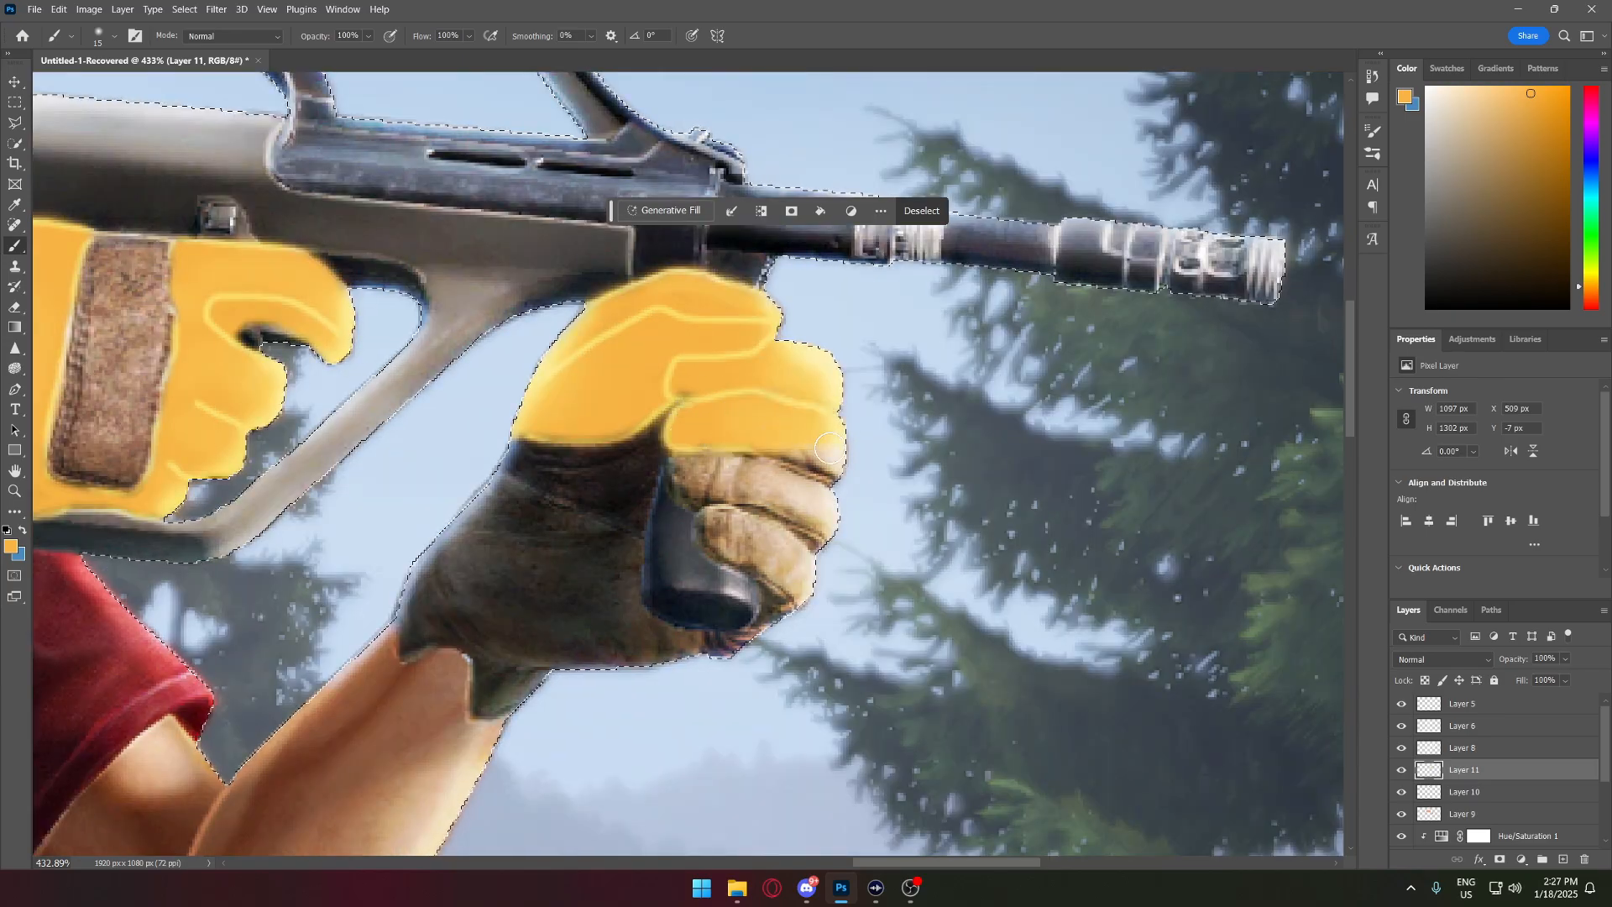
{"action": "mouse_move", "coordinate": [722, 403]}
{"action": "left_mouse_down"}
{"action": "mouse_move", "coordinate": [785, 576]}
{"action": "mouse_move", "coordinate": [470, 604]}
{"action": "left_mouse_up"}
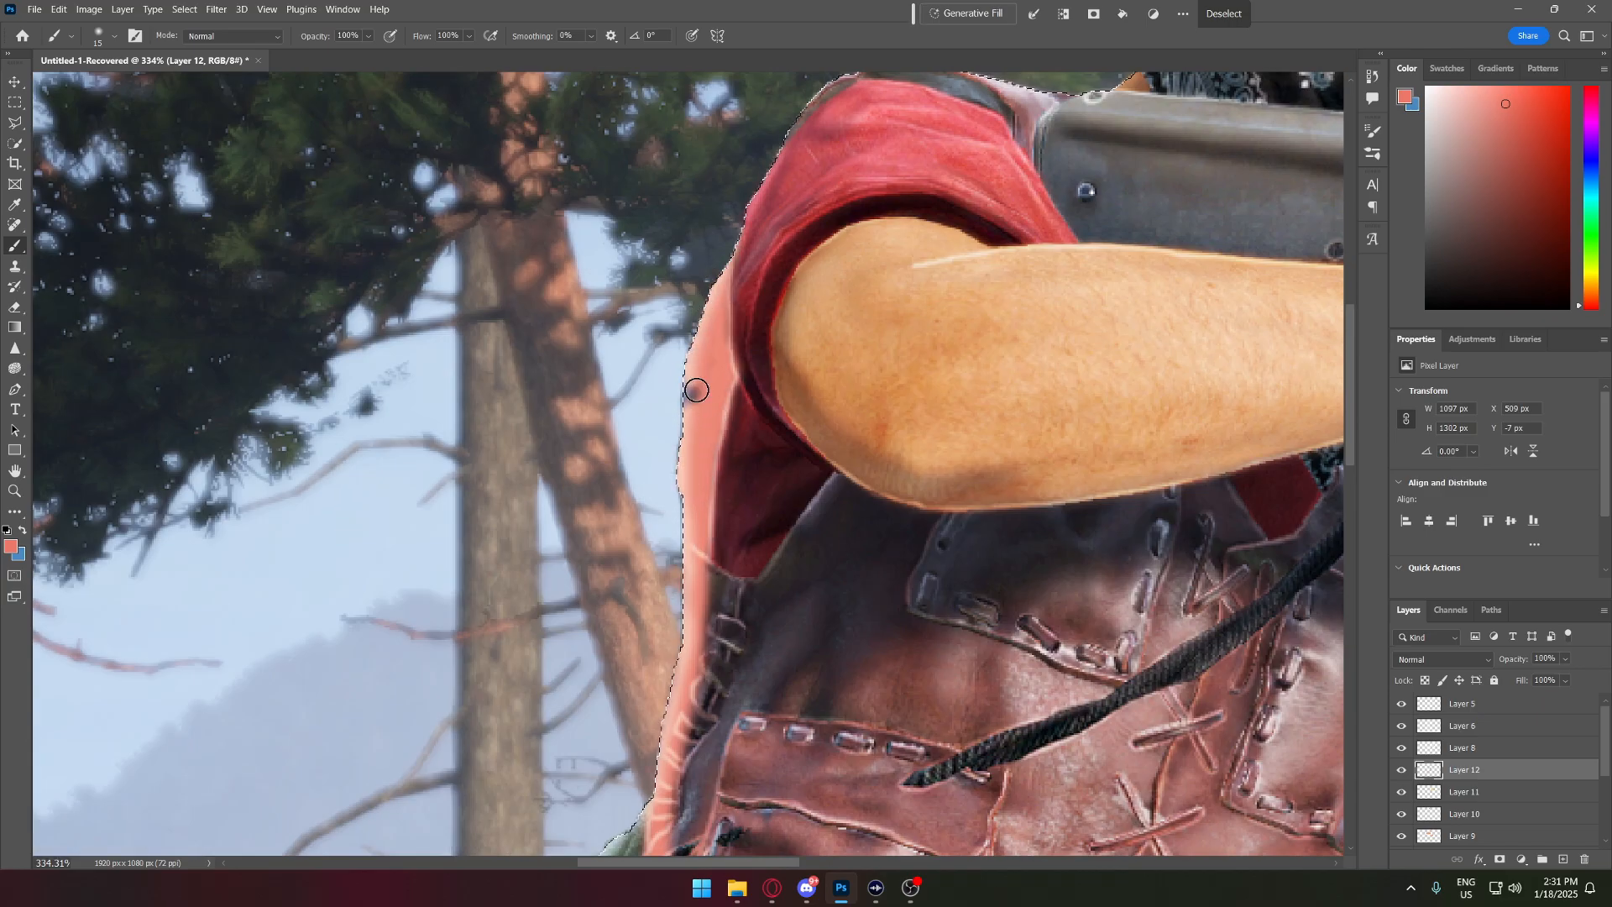
- Cover the leather vest with salmon red on Layer 12, sparing the black strap, and change the layer's blend mode
{"action": "left_click_drag", "start_coordinate": [735, 474], "coordinate": [886, 388]}
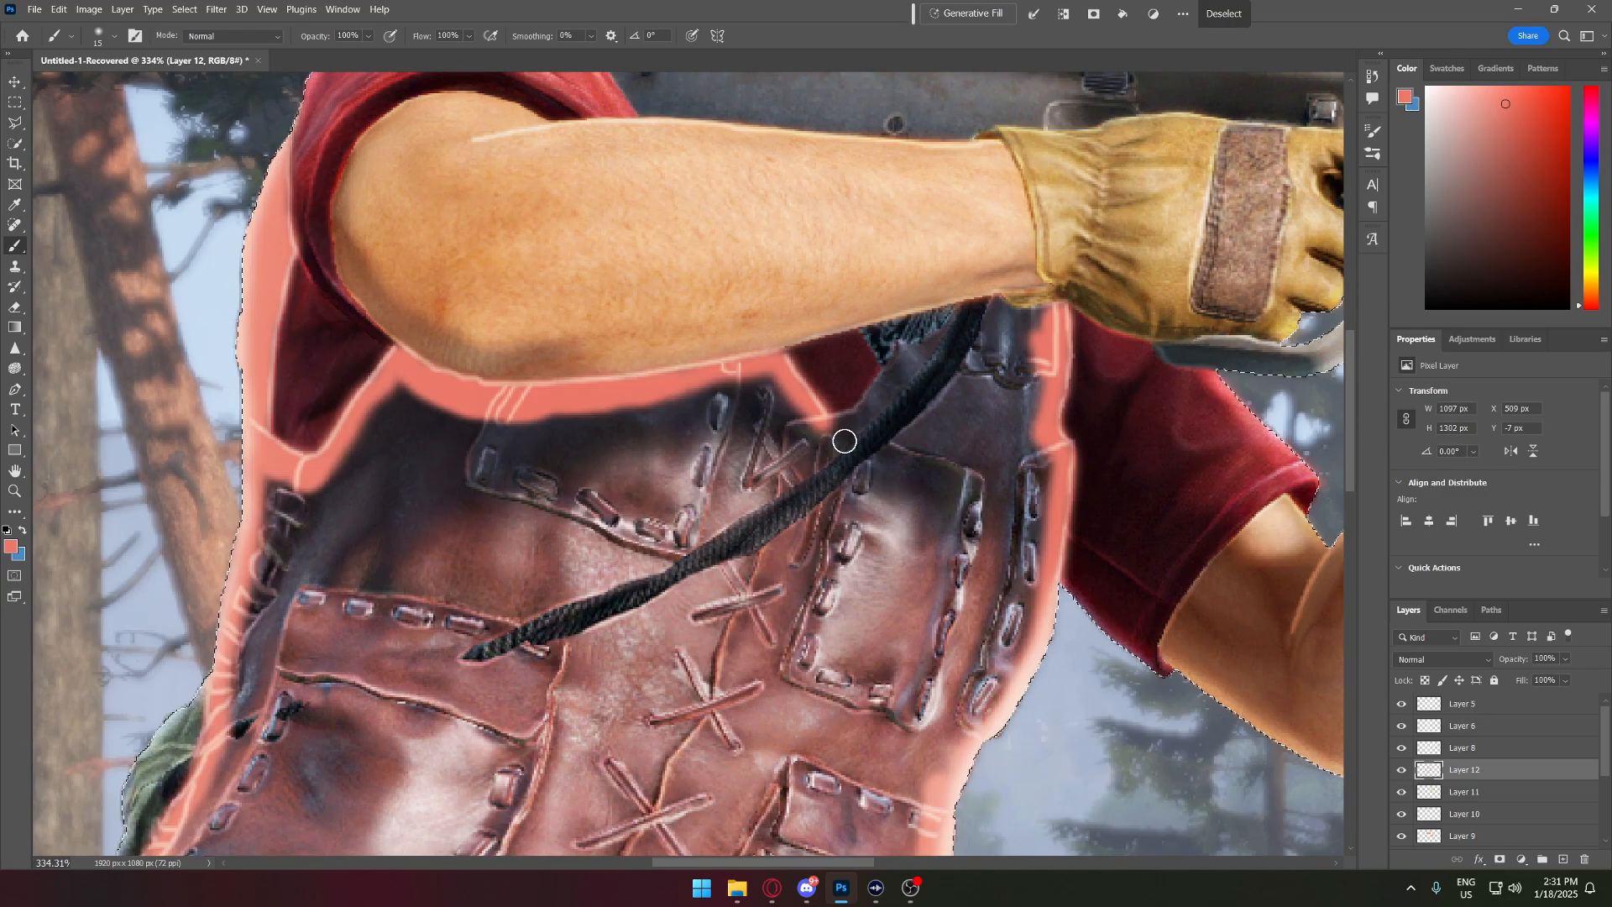
{"action": "mouse_move", "coordinate": [846, 439]}
{"action": "left_mouse_down"}
{"action": "mouse_move", "coordinate": [428, 663]}
{"action": "mouse_move", "coordinate": [1047, 343]}
{"action": "left_mouse_up"}
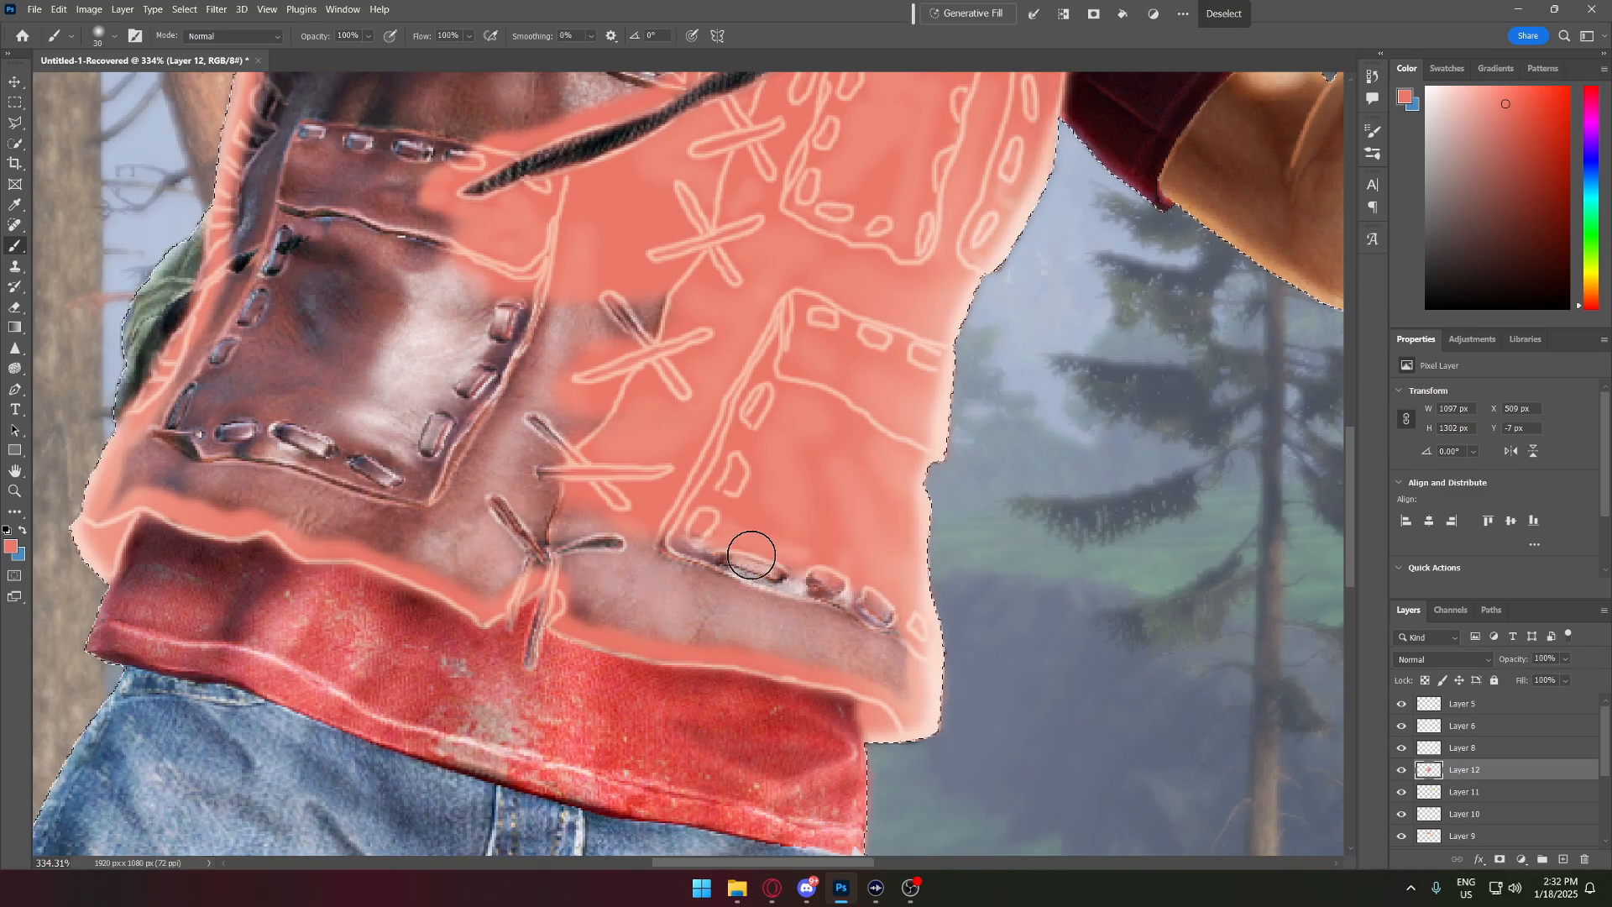
{"action": "mouse_move", "coordinate": [752, 547]}
{"action": "left_mouse_down"}
{"action": "mouse_move", "coordinate": [529, 576]}
{"action": "mouse_move", "coordinate": [254, 391]}
{"action": "left_mouse_up"}
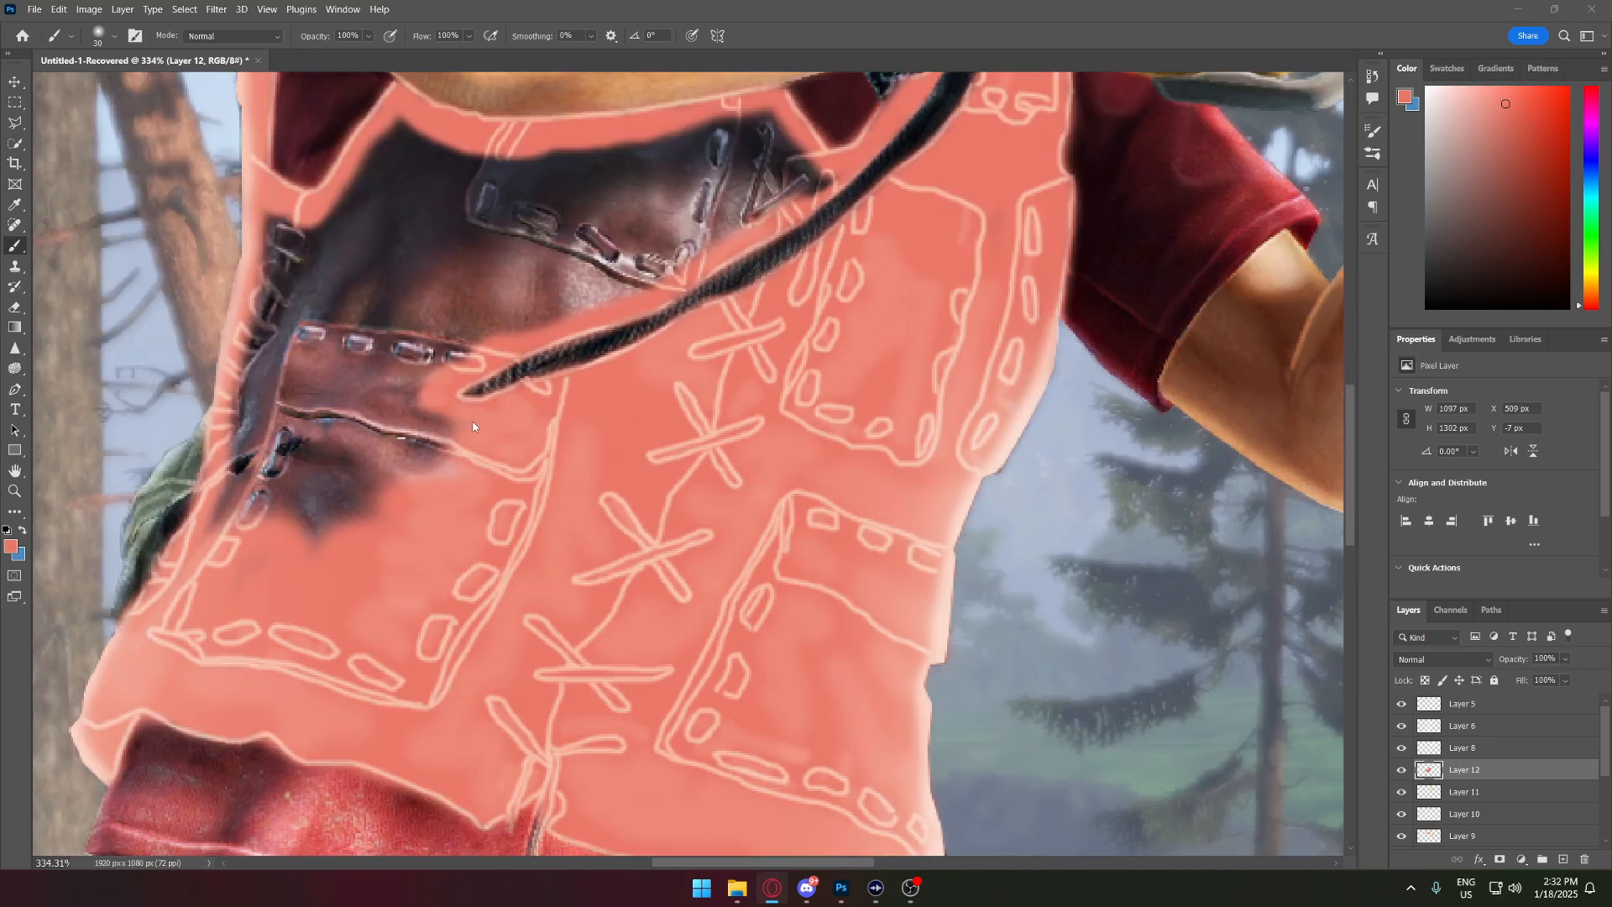
{"action": "mouse_move", "coordinate": [457, 433]}
{"action": "left_mouse_down"}
{"action": "mouse_move", "coordinate": [436, 464]}
{"action": "mouse_move", "coordinate": [216, 532]}
{"action": "mouse_move", "coordinate": [257, 418]}
{"action": "mouse_move", "coordinate": [789, 193]}
{"action": "mouse_move", "coordinate": [493, 259]}
{"action": "left_mouse_up"}
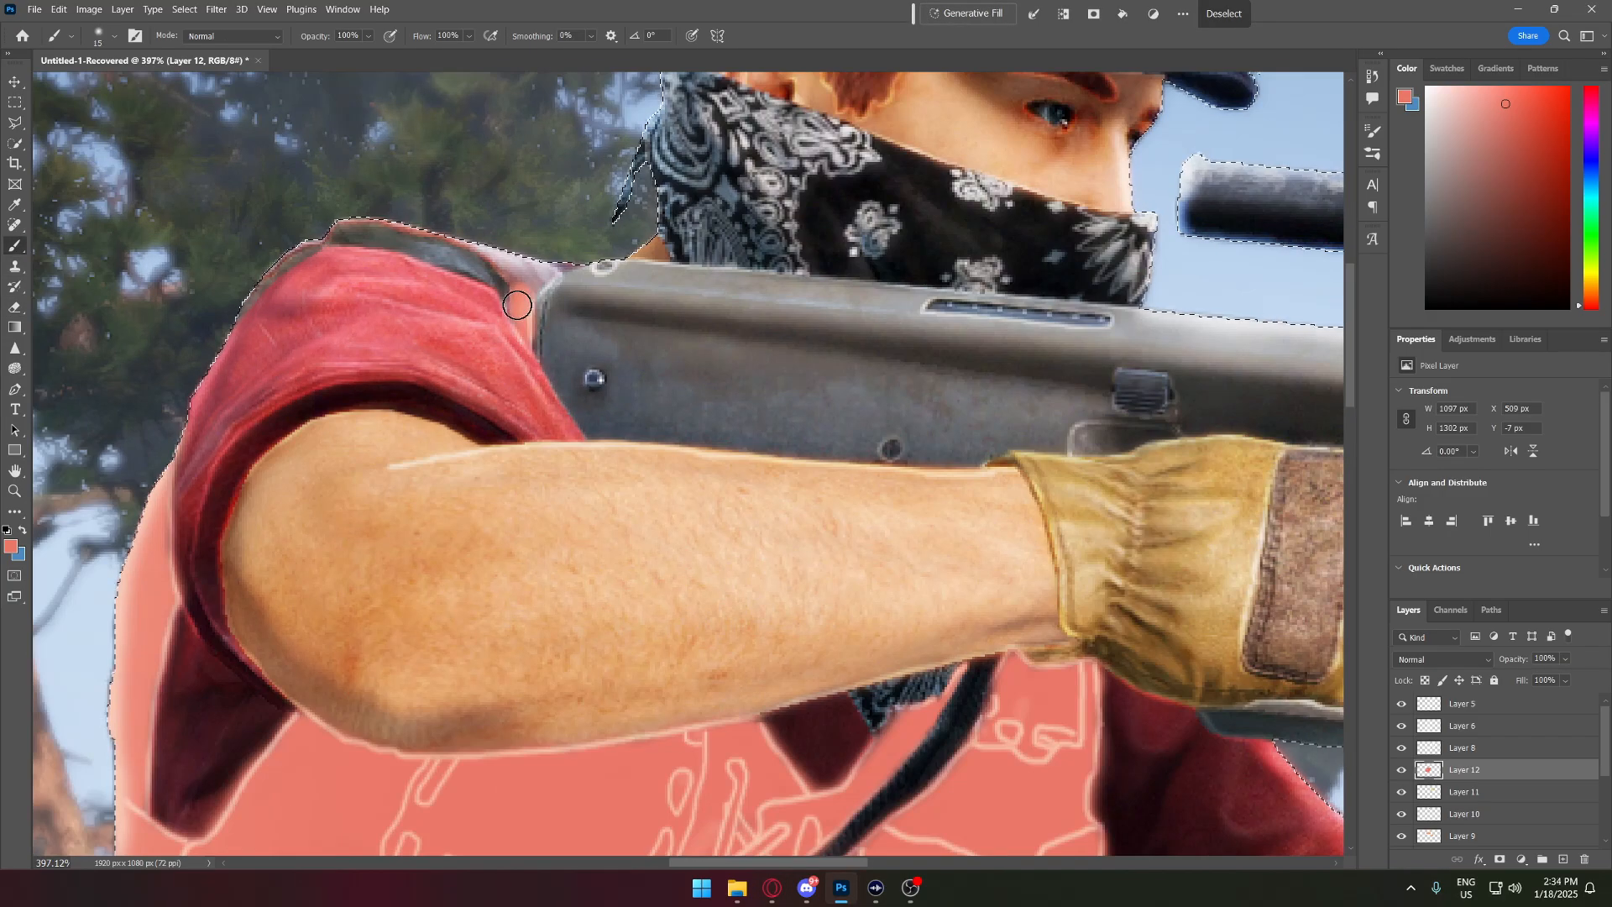
{"action": "left_click", "coordinate": [1443, 659]}
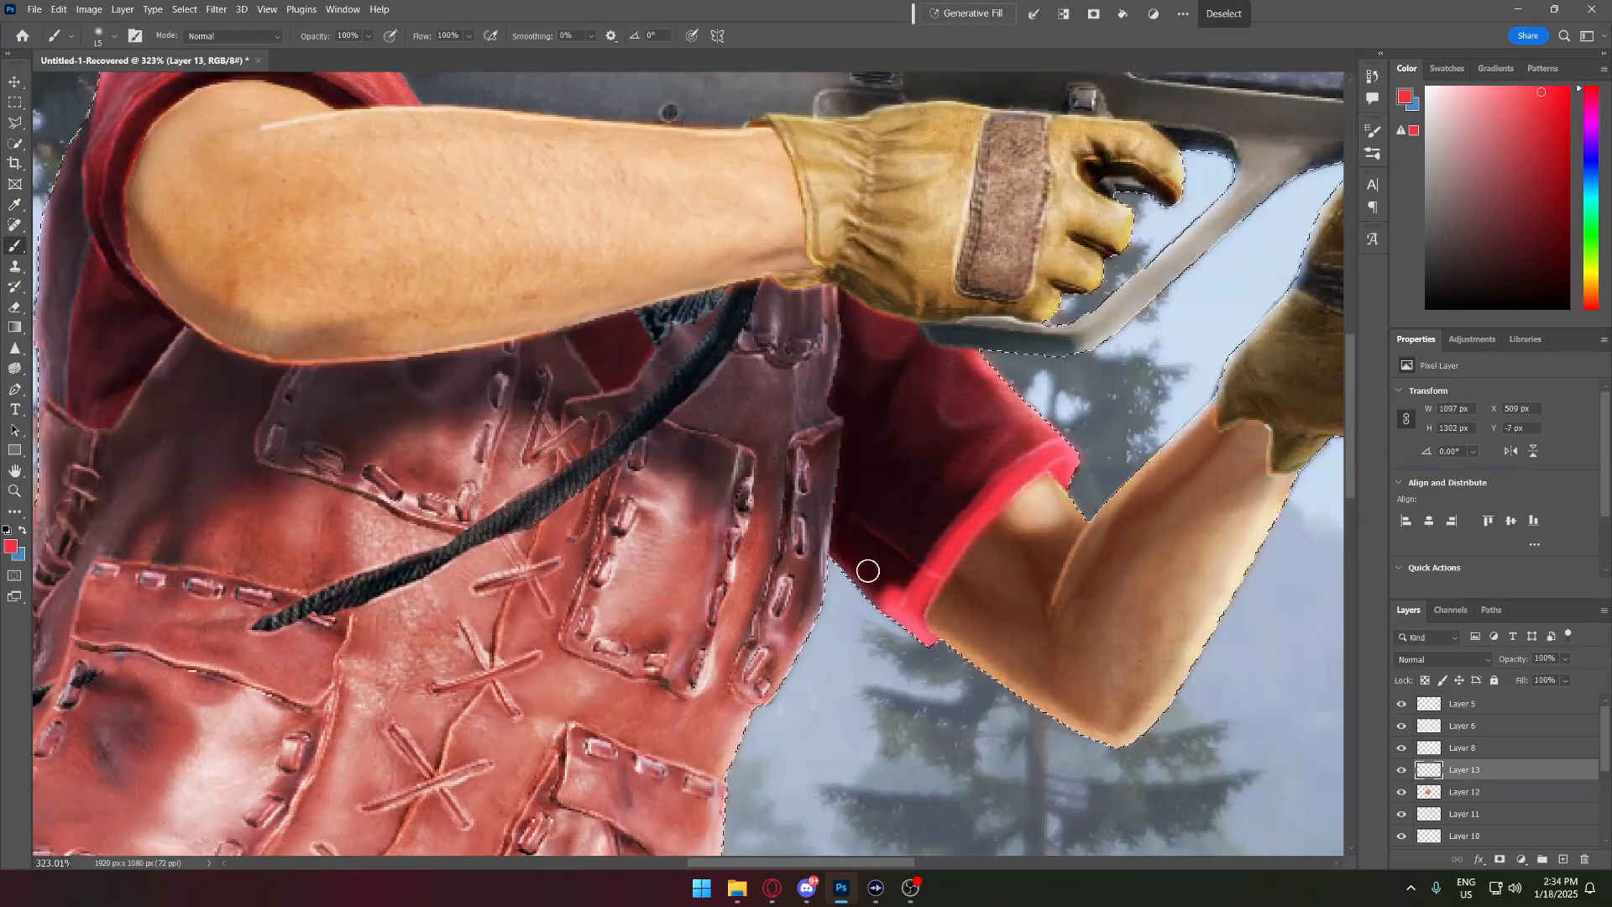
- Paint the shirt's sleeves, visible chest parts and lower hem bright red on Layer 13
{"action": "left_click_drag", "start_coordinate": [868, 571], "coordinate": [917, 431]}
{"action": "left_click_drag", "start_coordinate": [672, 352], "coordinate": [734, 374]}
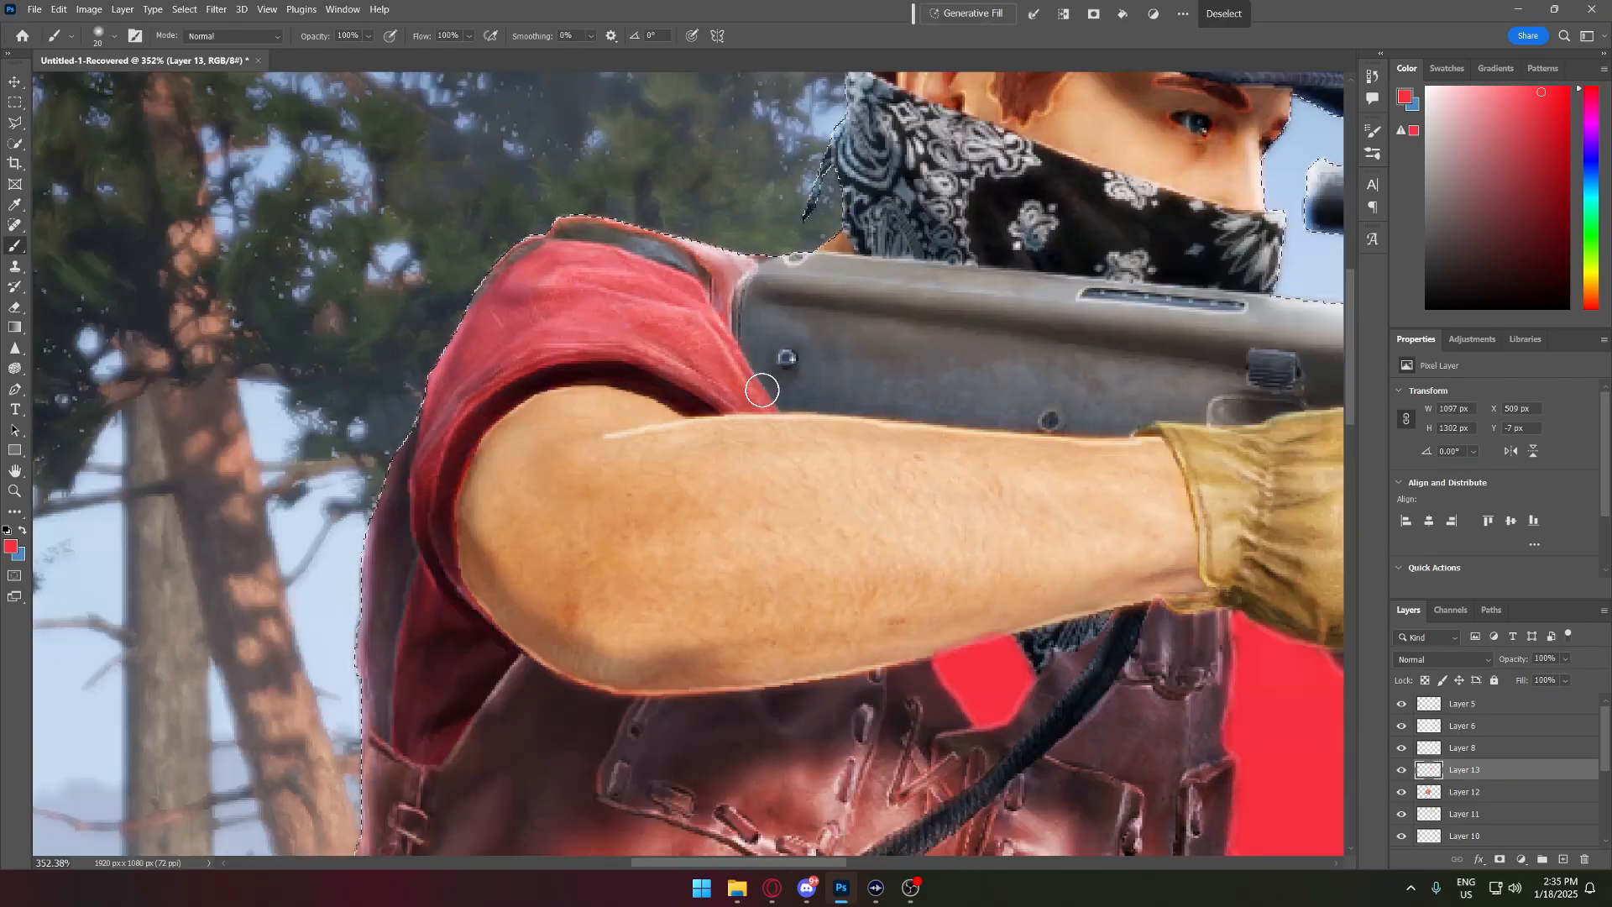
{"action": "mouse_move", "coordinate": [730, 369]}
{"action": "left_mouse_down"}
{"action": "mouse_move", "coordinate": [445, 331]}
{"action": "mouse_move", "coordinate": [738, 385]}
{"action": "mouse_move", "coordinate": [439, 507]}
{"action": "mouse_move", "coordinate": [472, 350]}
{"action": "left_mouse_up"}
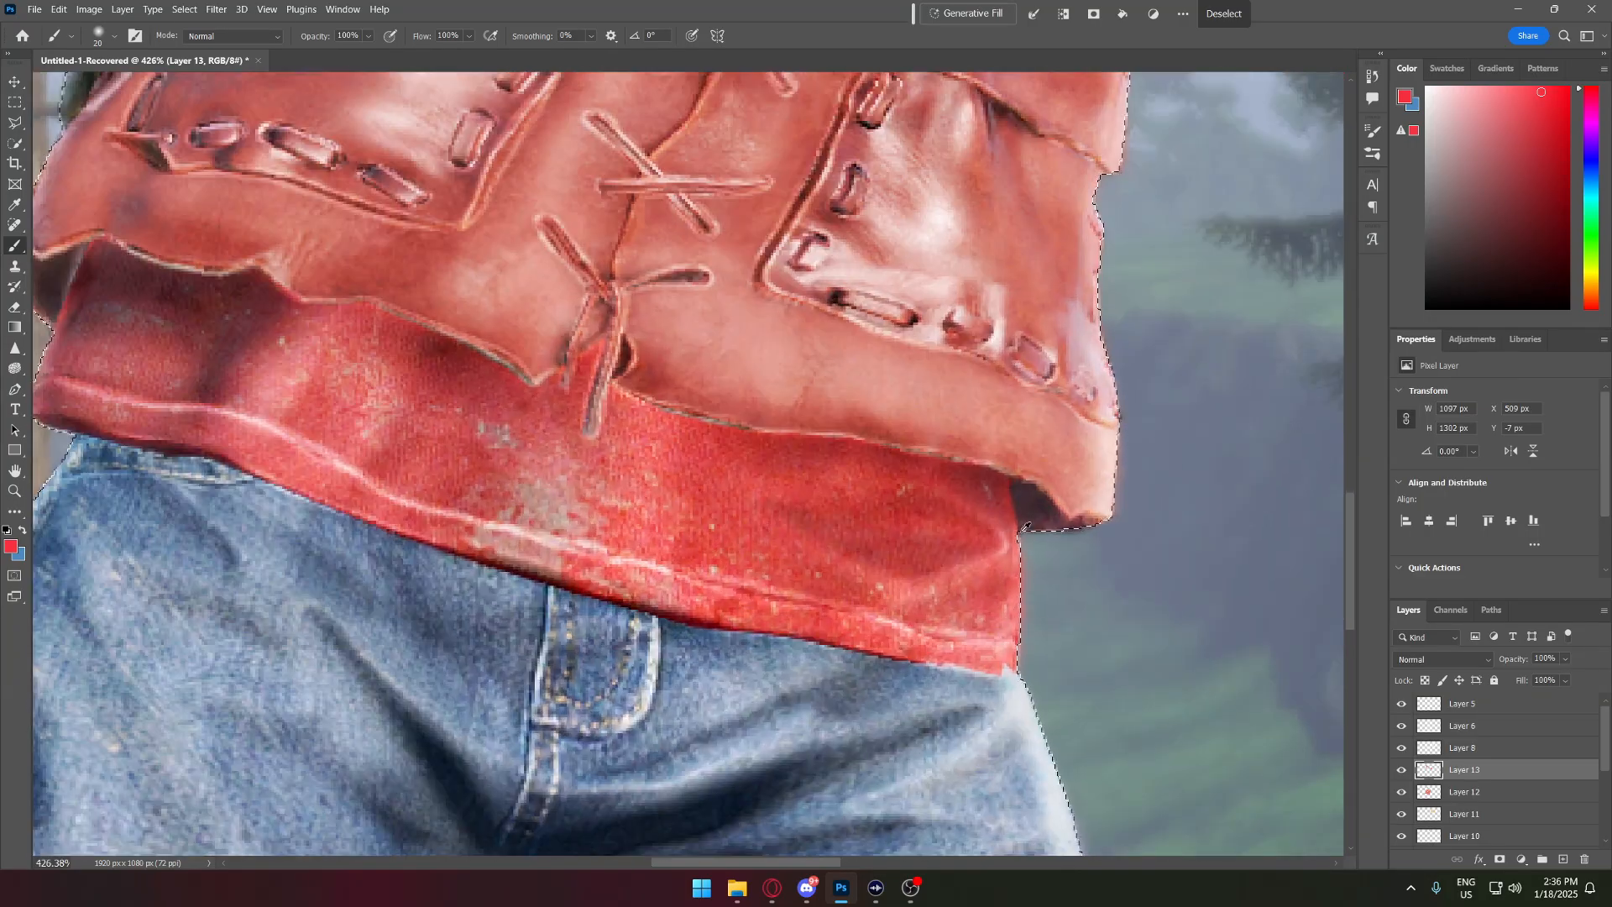
{"action": "mouse_move", "coordinate": [1003, 496]}
{"action": "left_mouse_down"}
{"action": "mouse_move", "coordinate": [118, 263]}
{"action": "mouse_move", "coordinate": [576, 576]}
{"action": "mouse_move", "coordinate": [705, 557]}
{"action": "mouse_move", "coordinate": [239, 328]}
{"action": "left_mouse_up"}
- Paint the jeans light blue on Layer 14 with a 70 px brush
{"action": "key", "text": "bracketright"}
{"action": "key", "text": "bracketright"}
{"action": "key", "text": "bracketright"}
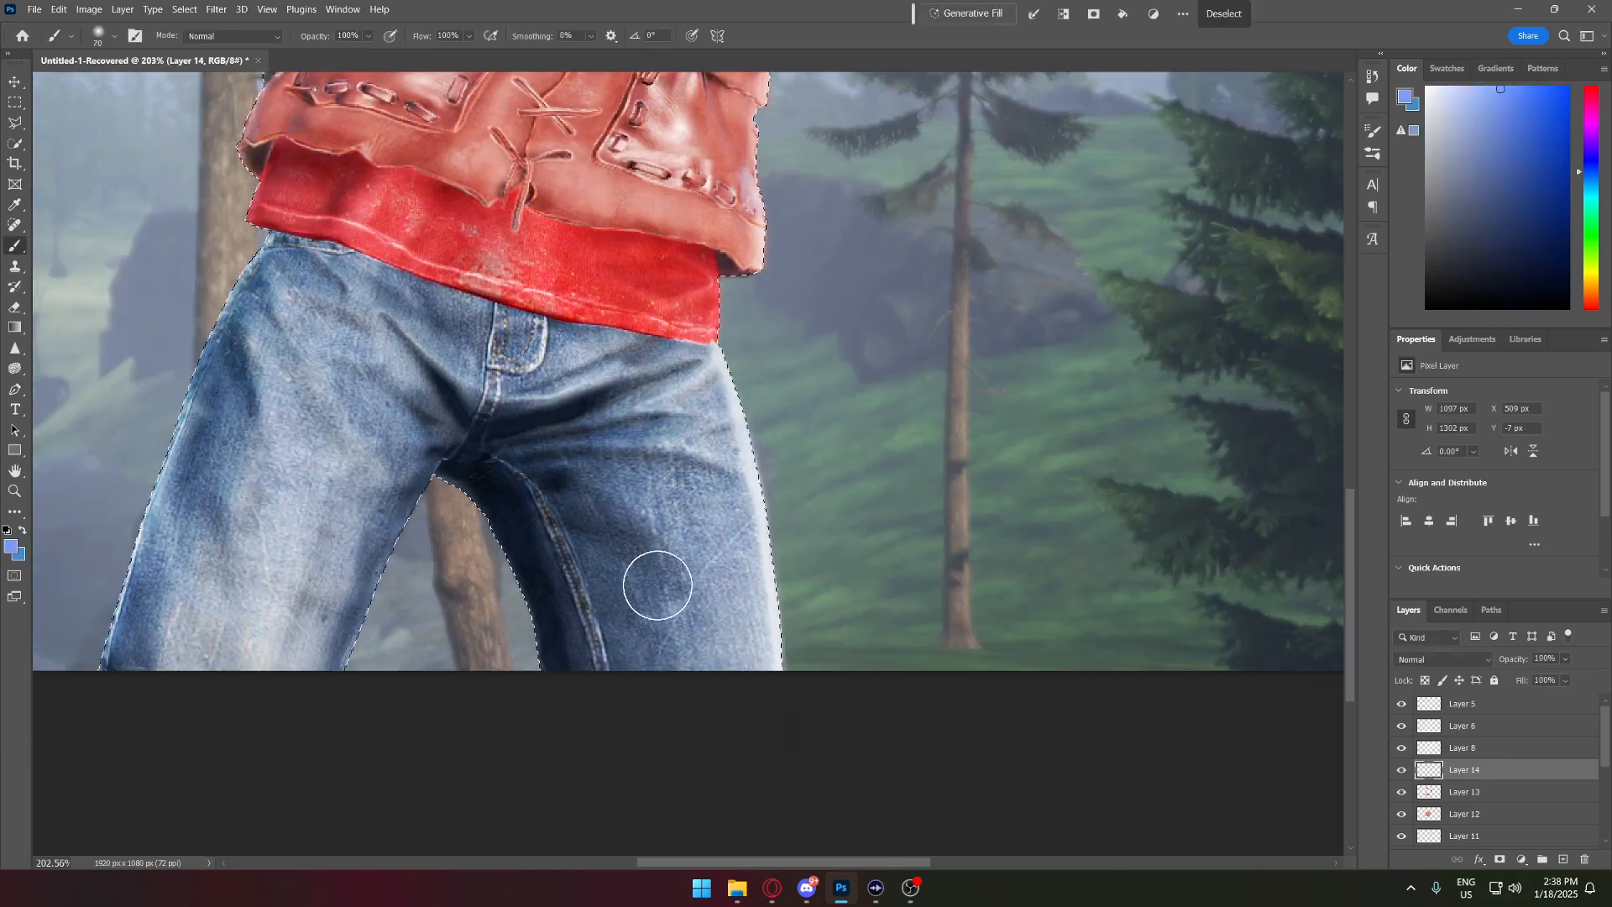
{"action": "mouse_move", "coordinate": [657, 585]}
{"action": "left_mouse_down"}
{"action": "mouse_move", "coordinate": [504, 377]}
{"action": "mouse_move", "coordinate": [305, 324]}
{"action": "left_mouse_up"}
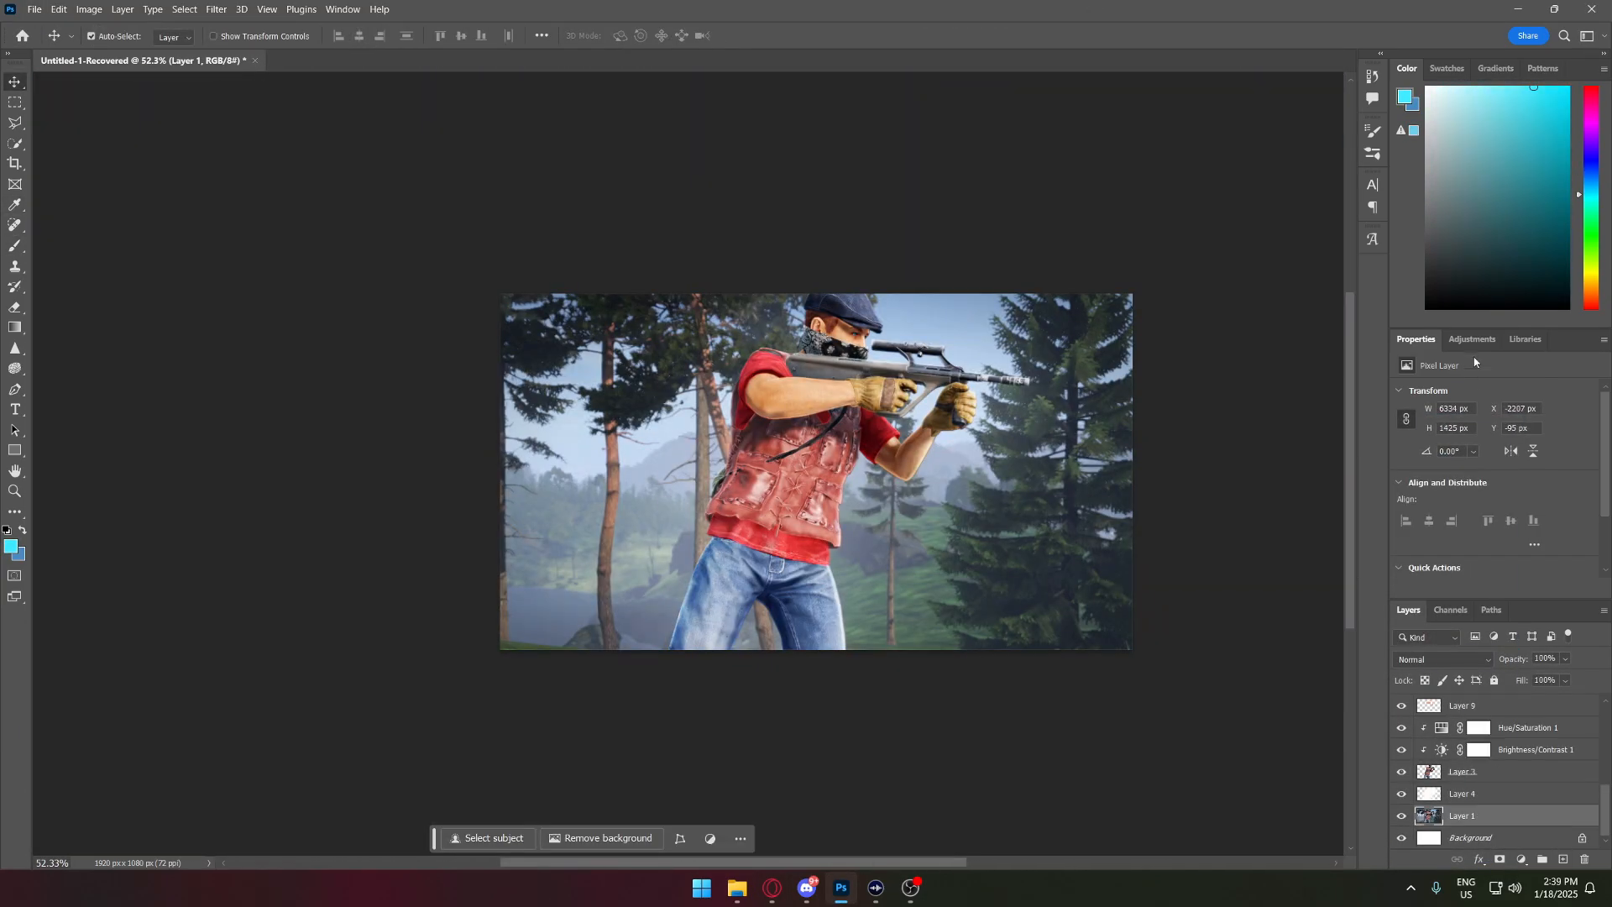
- Add a Brightness/Contrast adjustment above the forest background, Layer 1, with brightness 15 and contrast 16
{"action": "left_click", "coordinate": [1472, 338]}
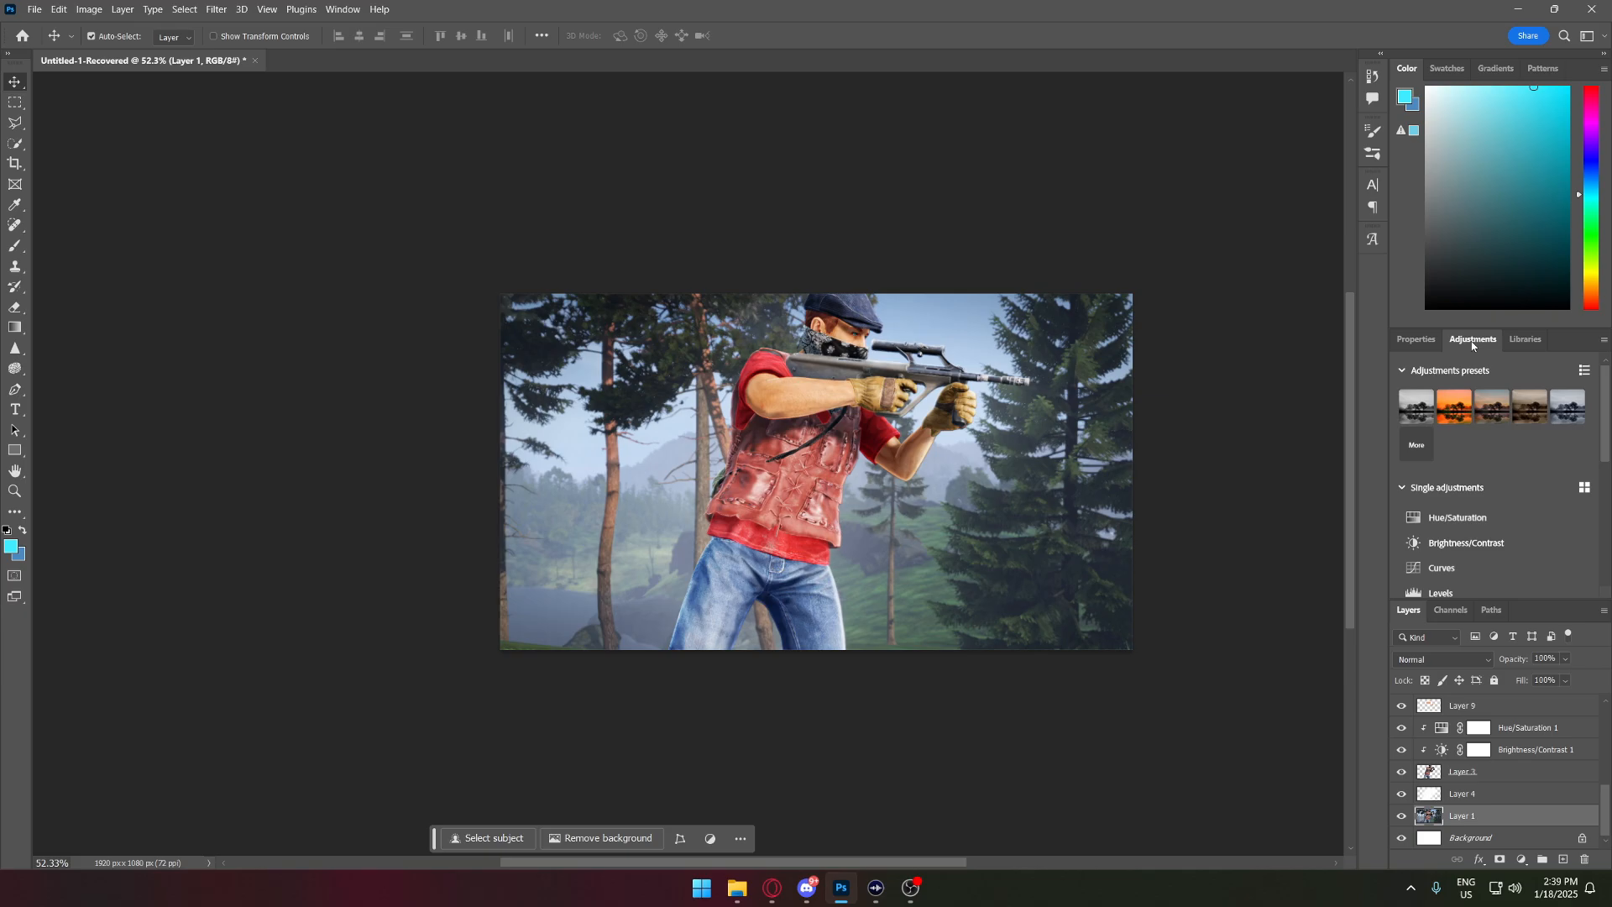
{"action": "left_click", "coordinate": [1486, 552]}
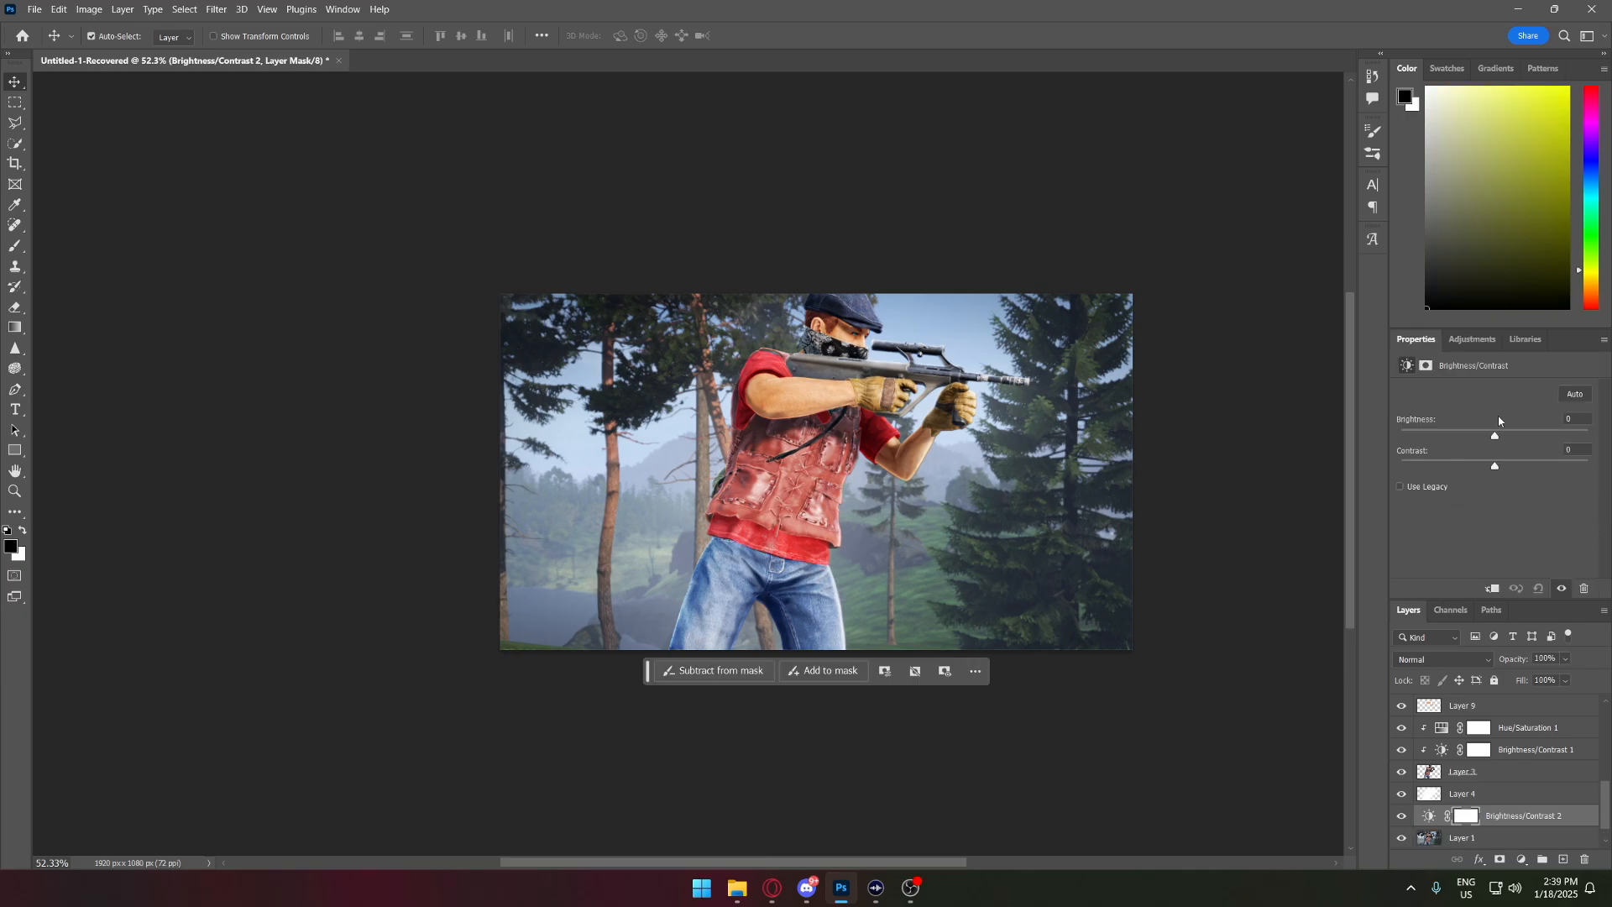
{"action": "left_click_drag", "start_coordinate": [1493, 437], "coordinate": [1509, 467]}
{"action": "scroll", "coordinate": [1501, 816], "scroll_direction": "down", "scroll_amount": 1}
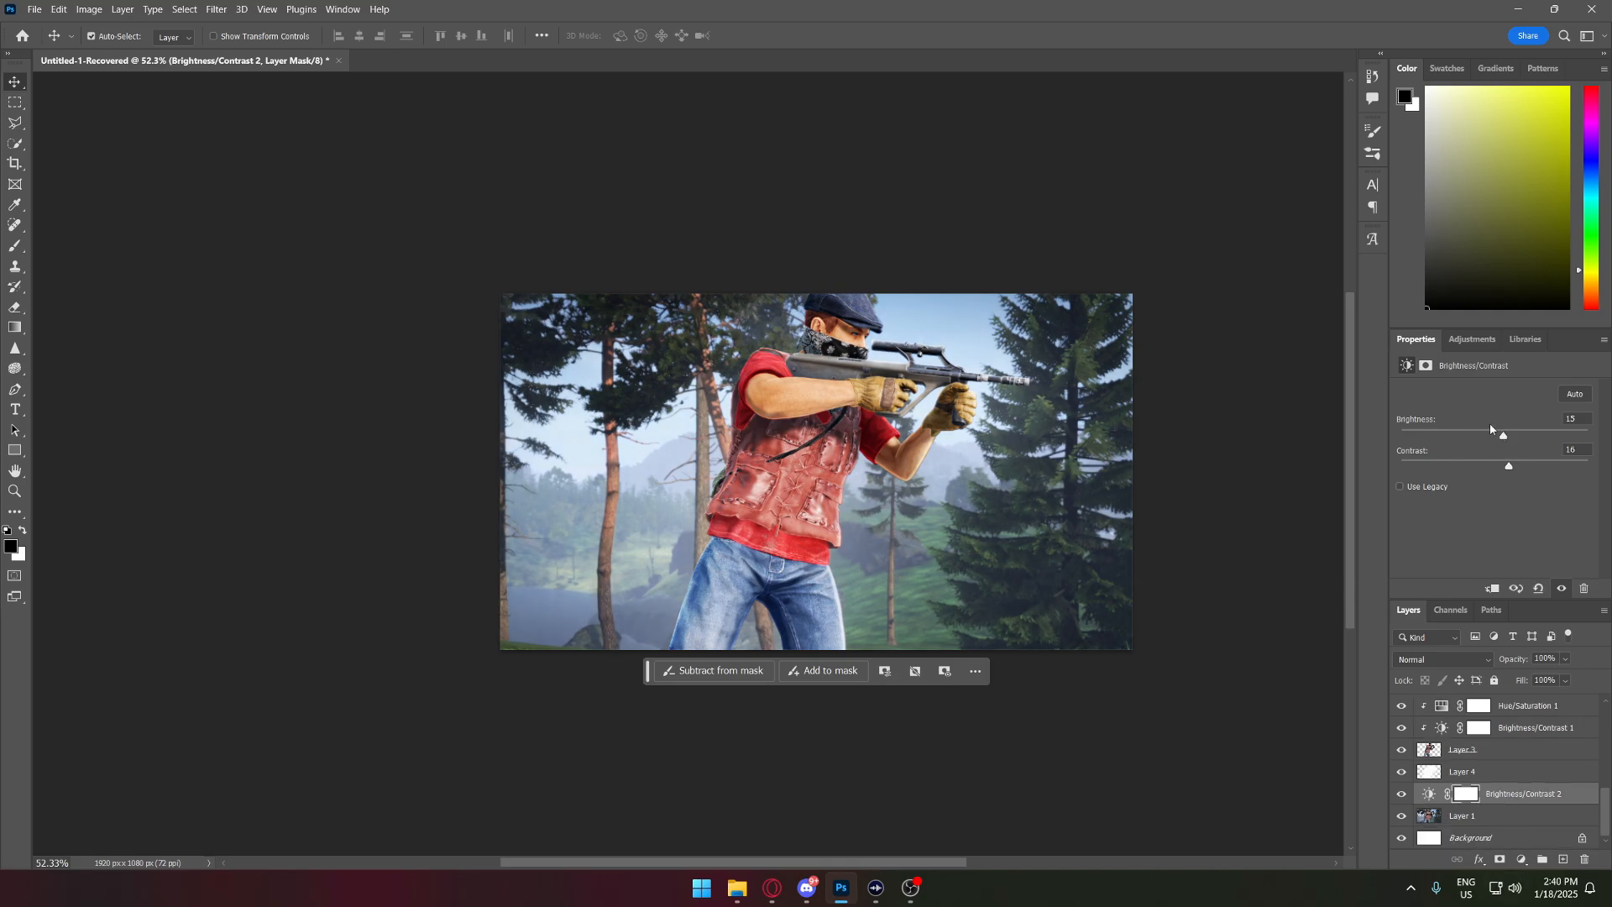
- Add a Hue/Saturation adjustment above the background's Brightness/Contrast layer and raise the saturation slightly
{"action": "left_click", "coordinate": [1472, 338]}
{"action": "left_click", "coordinate": [1479, 551]}
{"action": "left_click_drag", "start_coordinate": [1494, 484], "coordinate": [1505, 485]}
{"action": "scroll", "coordinate": [932, 462], "scroll_direction": "up", "scroll_amount": 1}
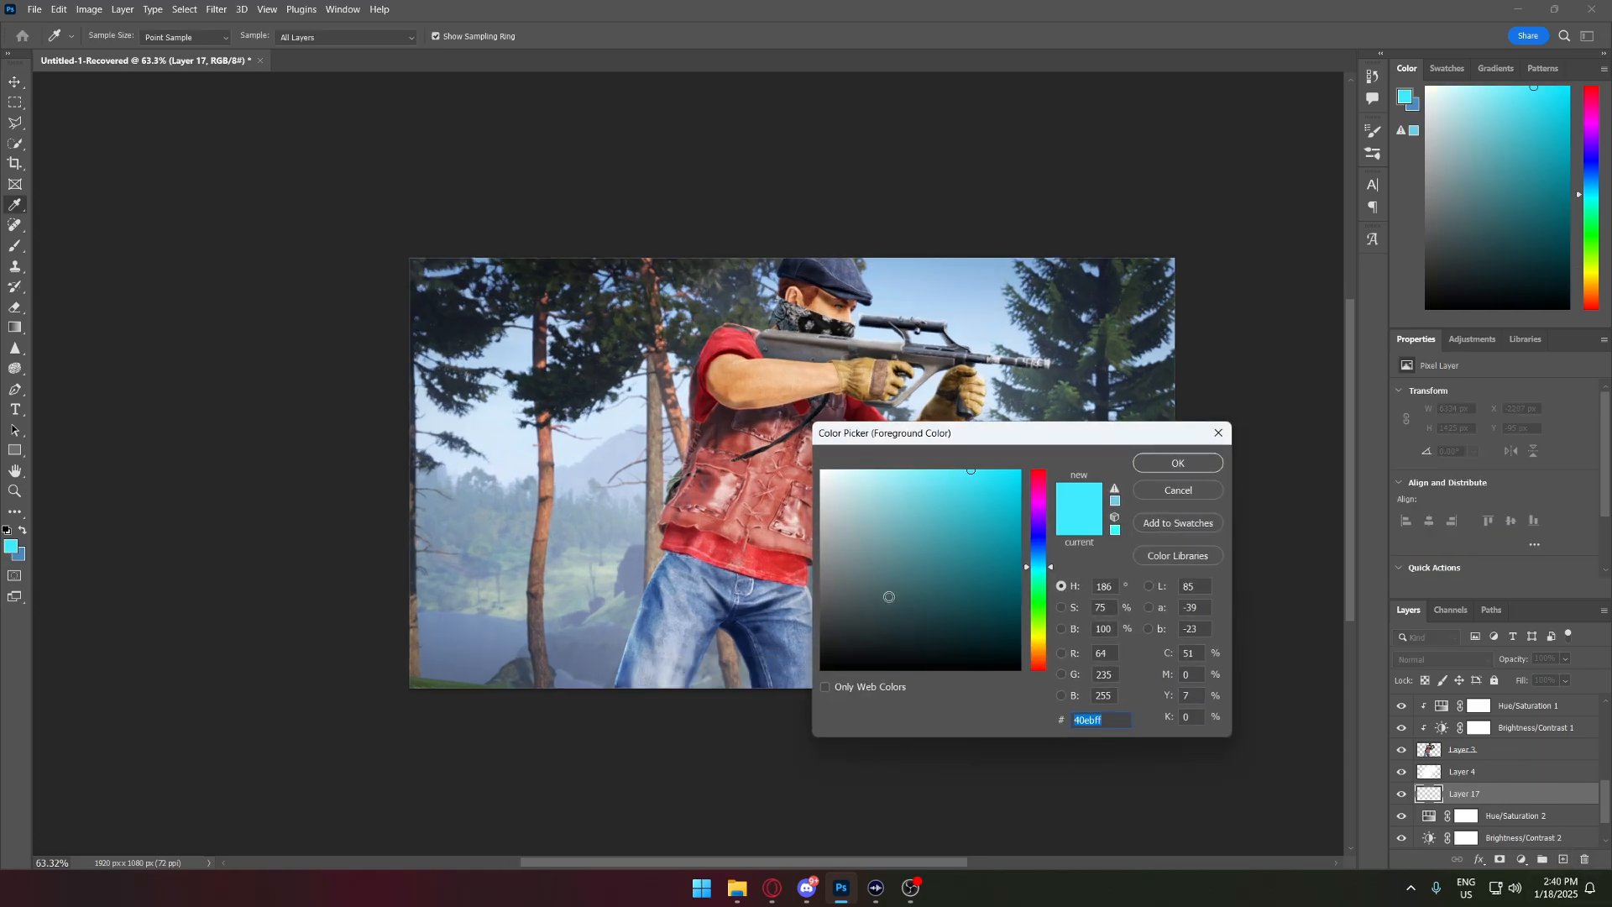
- Set the foreground colour to black and paint darkness around the image edges on Layer 17 with a soft 500 px brush
{"action": "left_click_drag", "start_coordinate": [889, 597], "coordinate": [820, 672]}
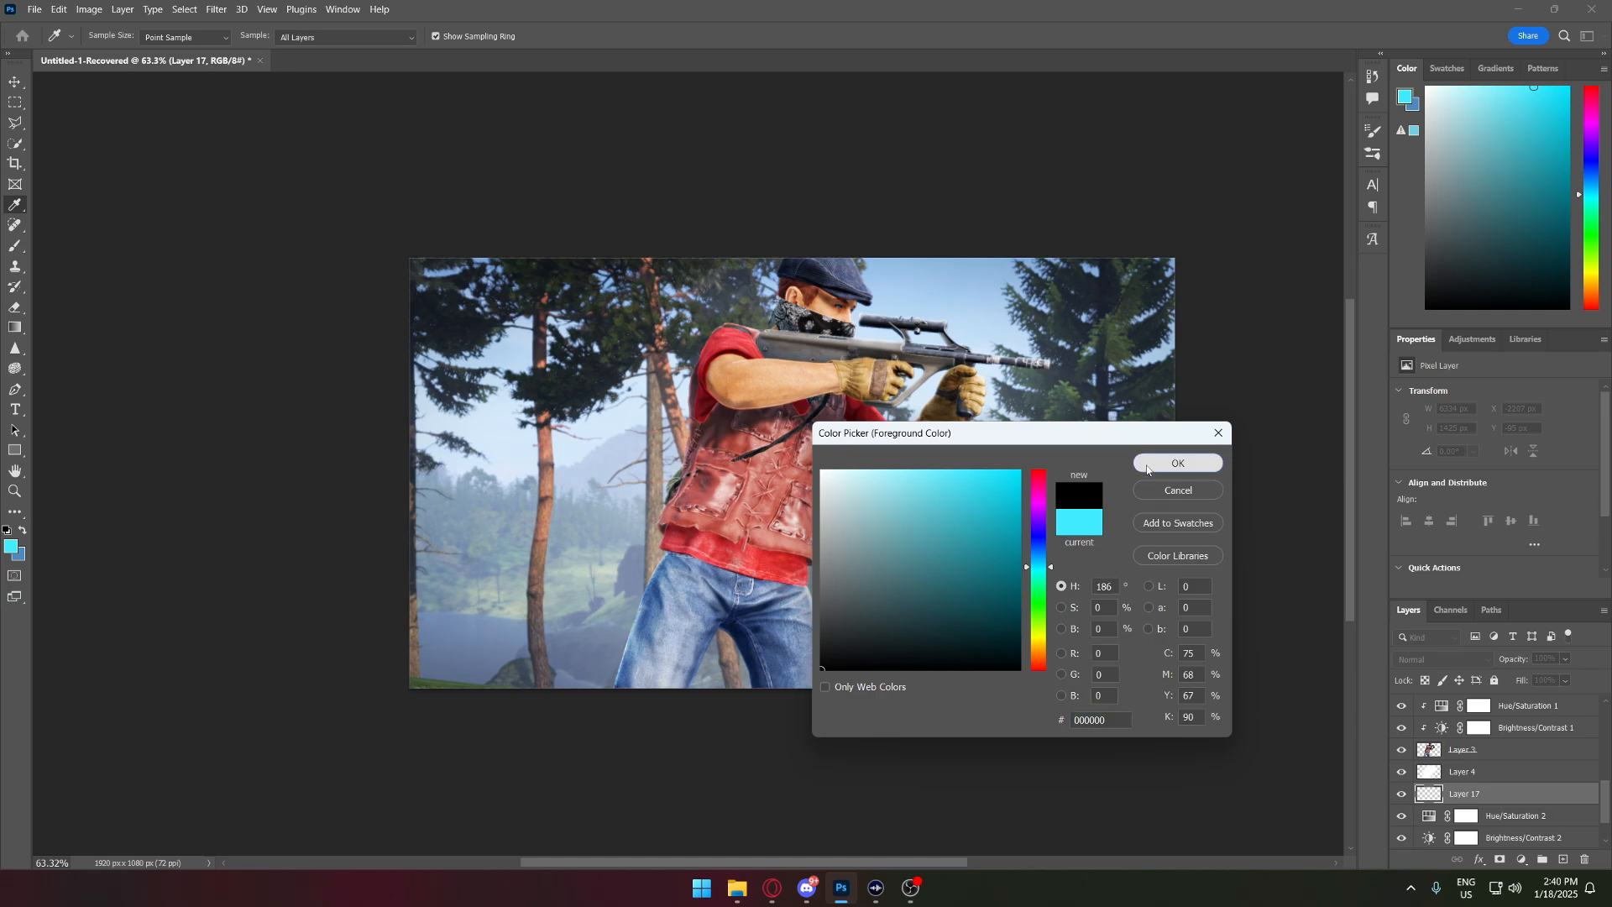
{"action": "left_click", "coordinate": [1147, 465]}
{"action": "key", "text": "v"}
{"action": "left_click", "coordinate": [7, 249]}
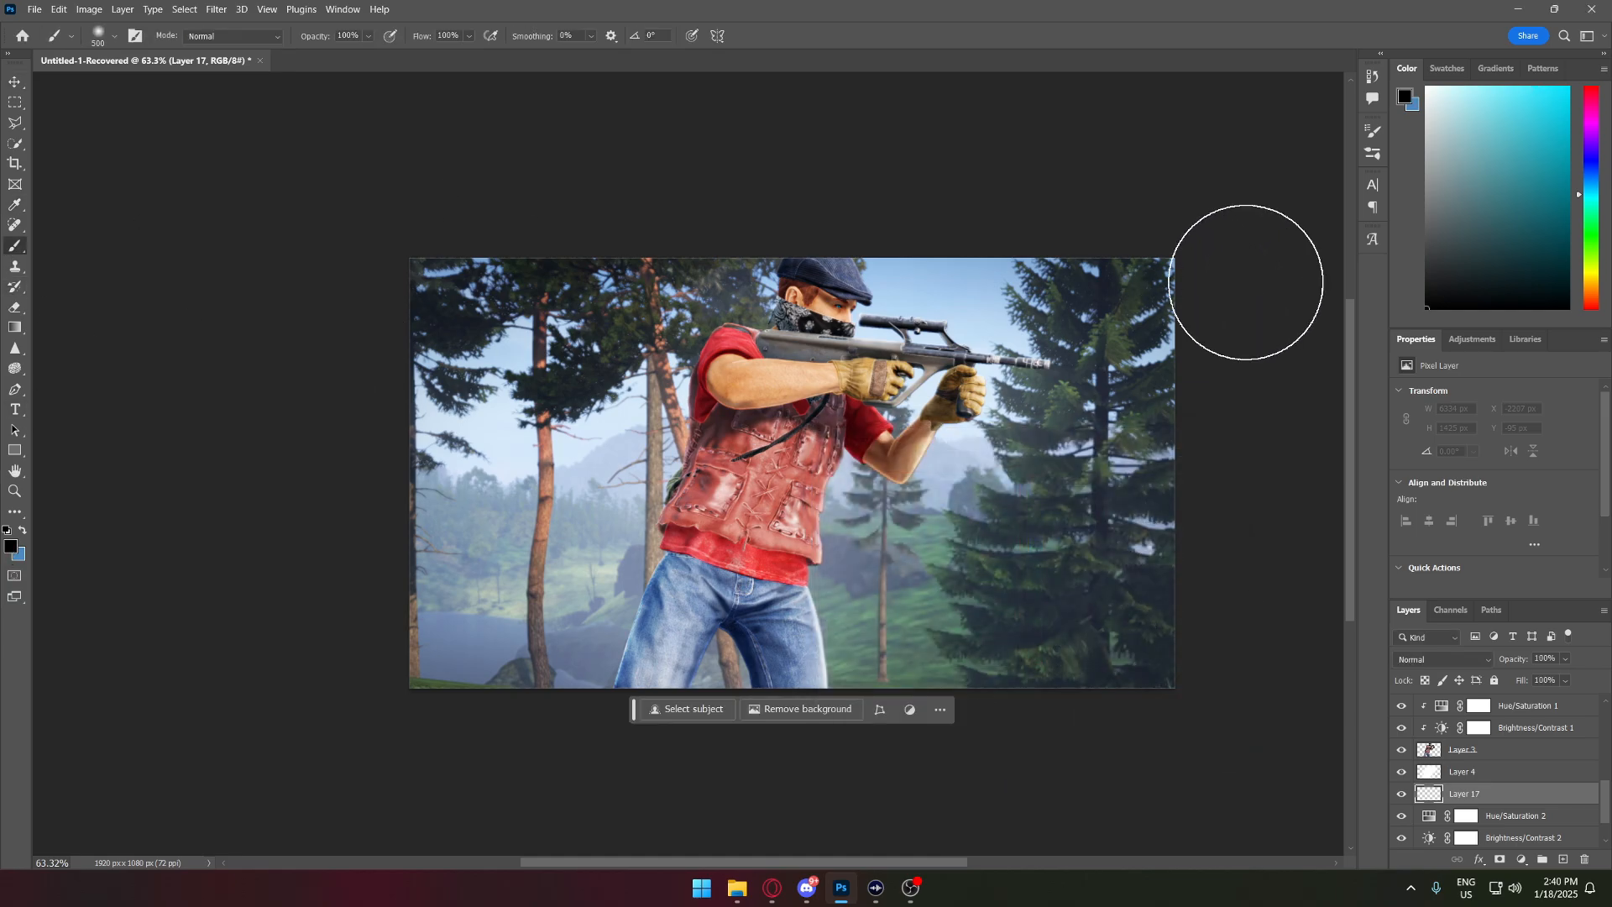
{"action": "mouse_move", "coordinate": [1229, 230]}
{"action": "left_mouse_down"}
{"action": "mouse_move", "coordinate": [1227, 666]}
{"action": "mouse_move", "coordinate": [1243, 754]}
{"action": "mouse_move", "coordinate": [526, 738]}
{"action": "mouse_move", "coordinate": [1297, 335]}
{"action": "left_mouse_up"}
- Try the Linear Dodge (Add) blend mode on Layer 17 and return it to Normal
{"action": "left_click", "coordinate": [1447, 660]}
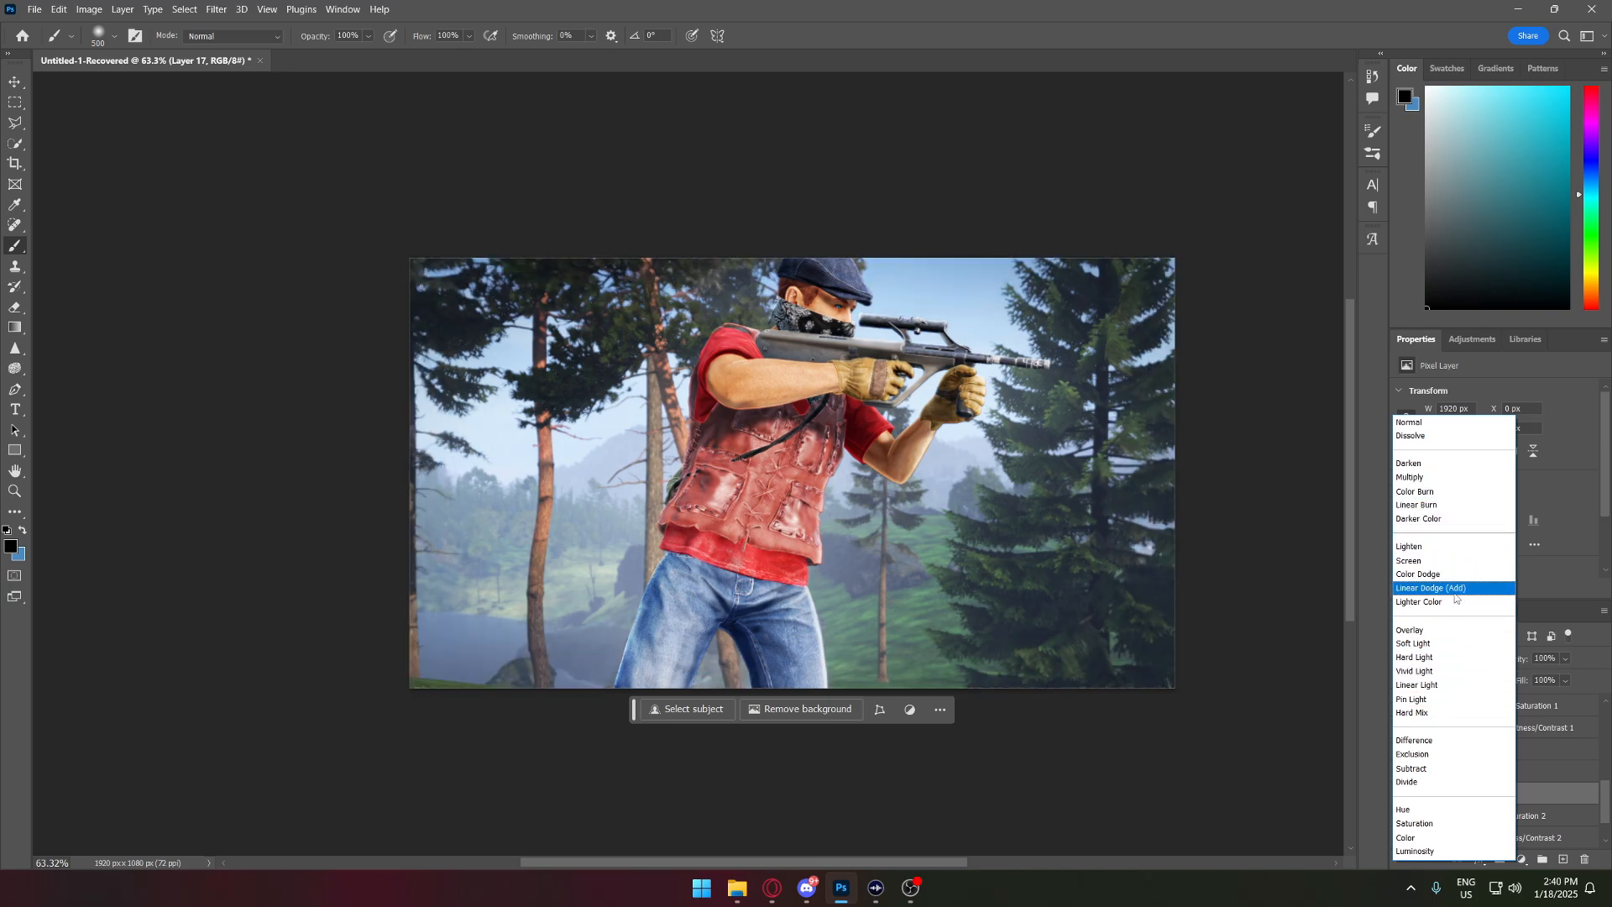
{"action": "left_click", "coordinate": [1455, 589]}
{"action": "left_click", "coordinate": [1565, 659]}
{"action": "scroll", "coordinate": [697, 384], "scroll_direction": "up", "scroll_amount": 2}
{"action": "scroll", "coordinate": [696, 384], "scroll_direction": "down", "scroll_amount": 5}
{"action": "scroll", "coordinate": [697, 385], "scroll_direction": "up", "scroll_amount": 4}
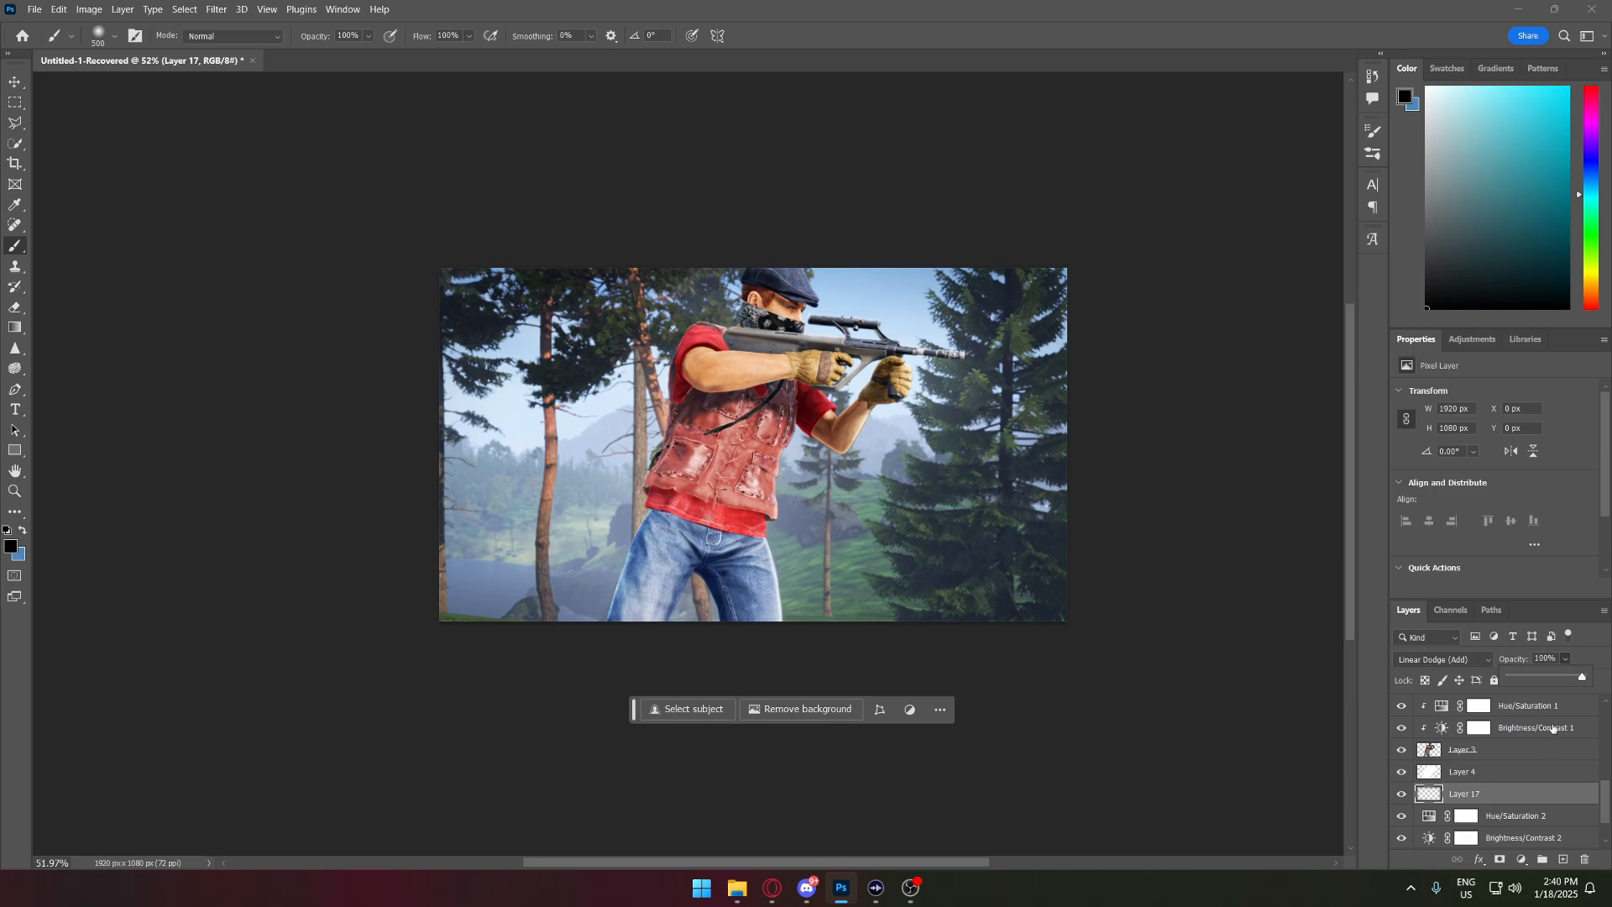
{"action": "left_click", "coordinate": [1444, 659]}
{"action": "left_click", "coordinate": [1432, 422]}
- Lower Layer 17's opacity to soften the dark edges and adjust the opacity of Layer 4
{"action": "left_click", "coordinate": [1566, 659]}
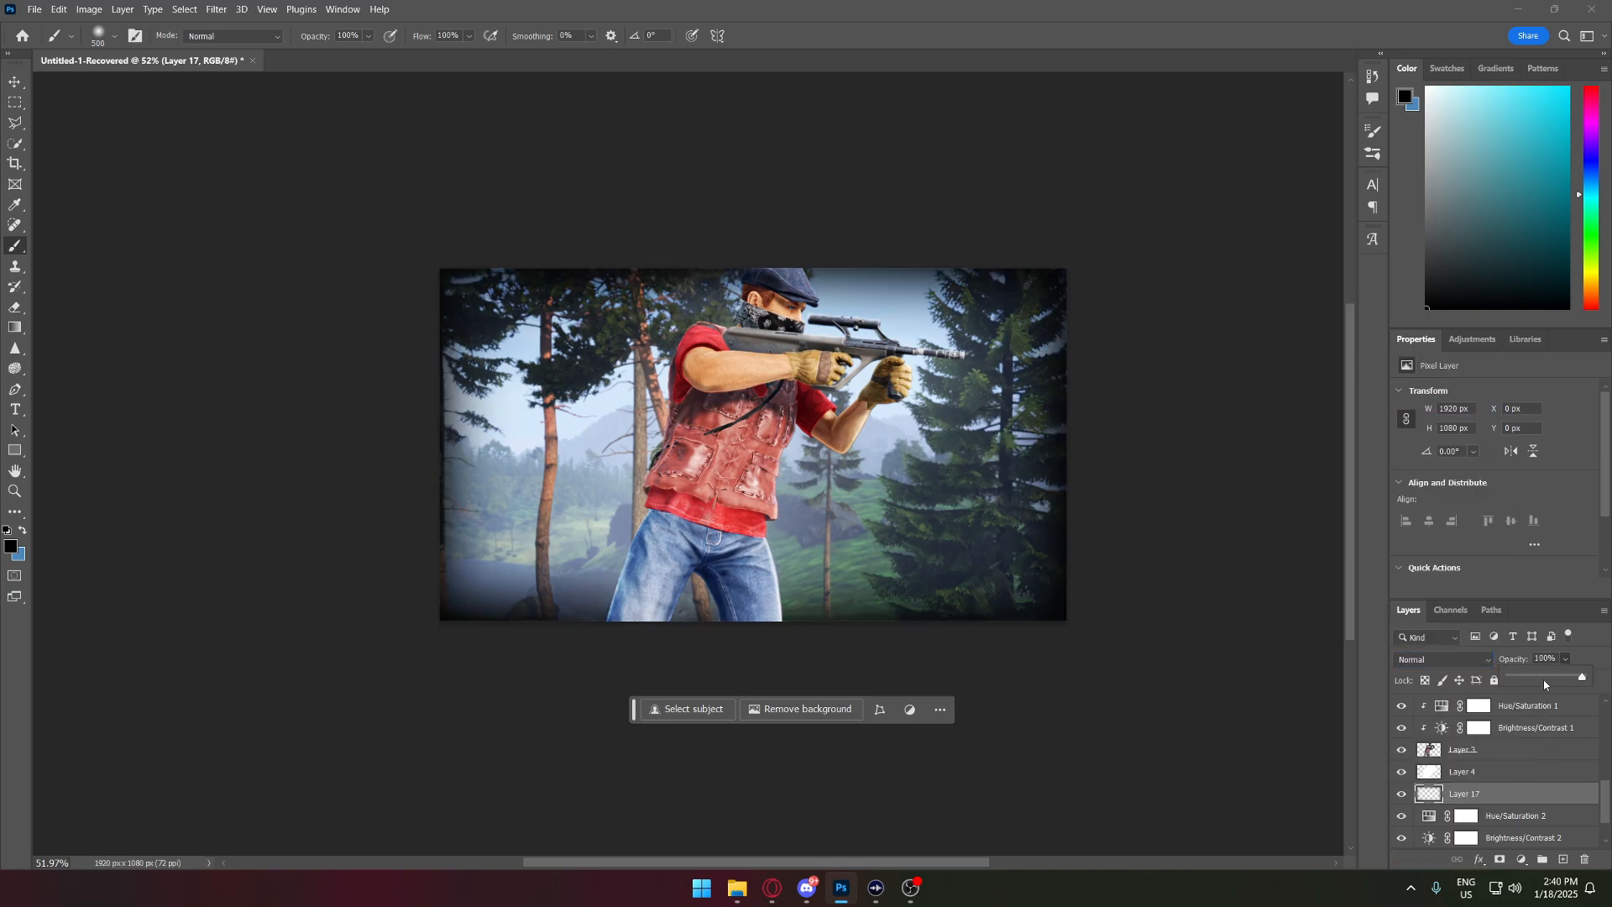
{"action": "left_click_drag", "start_coordinate": [1550, 677], "coordinate": [1518, 681]}
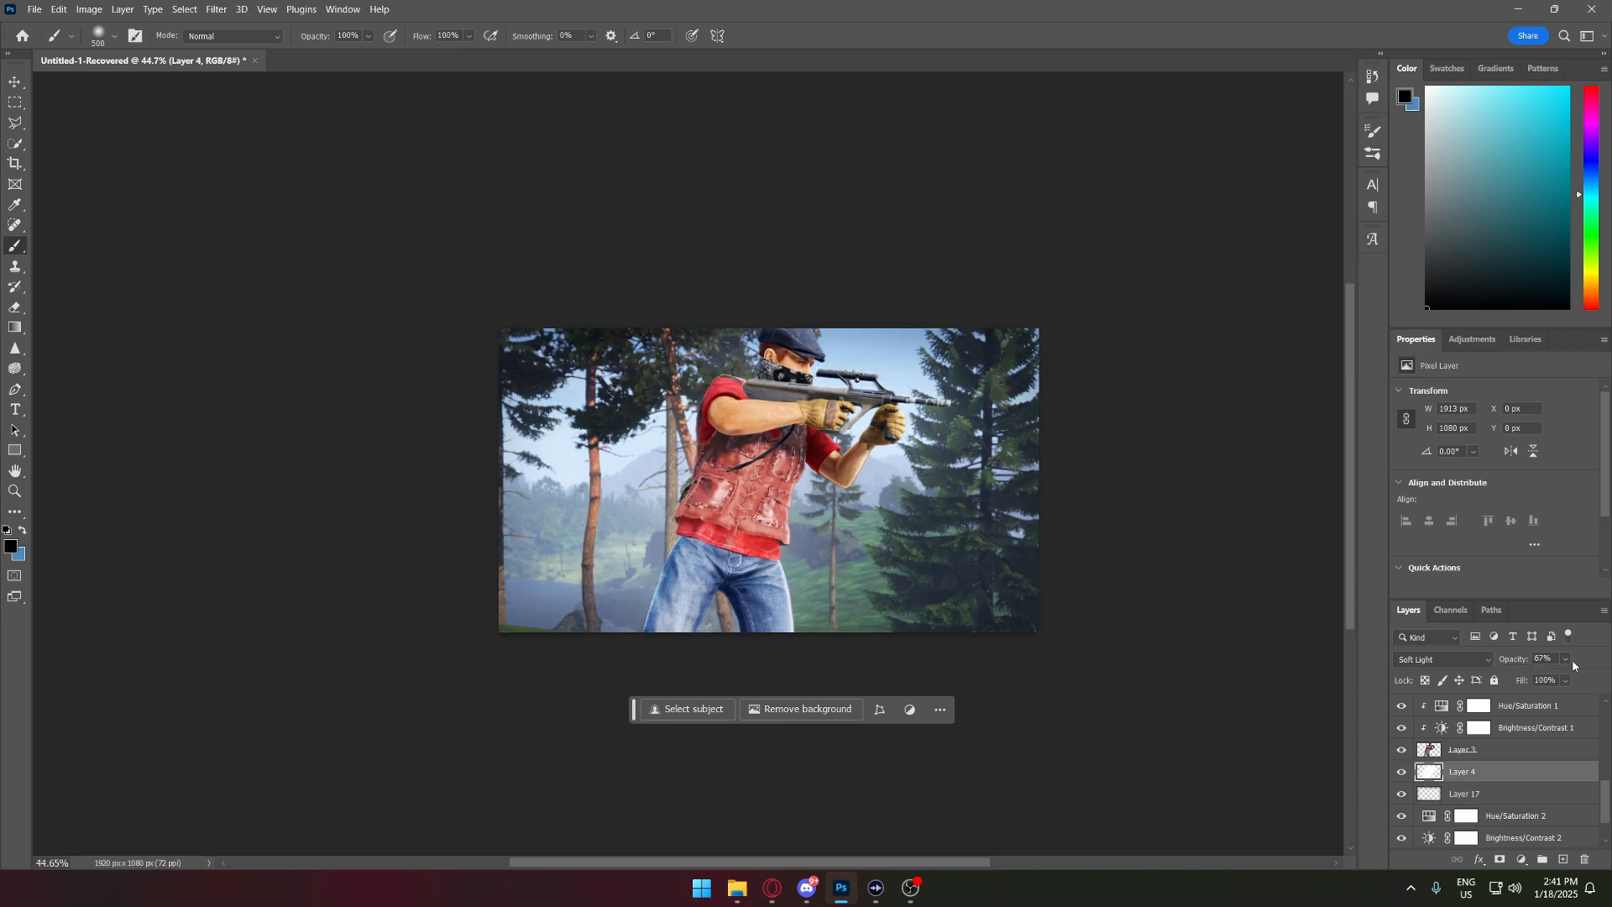
{"action": "left_click_drag", "start_coordinate": [1566, 680], "coordinate": [1590, 675]}
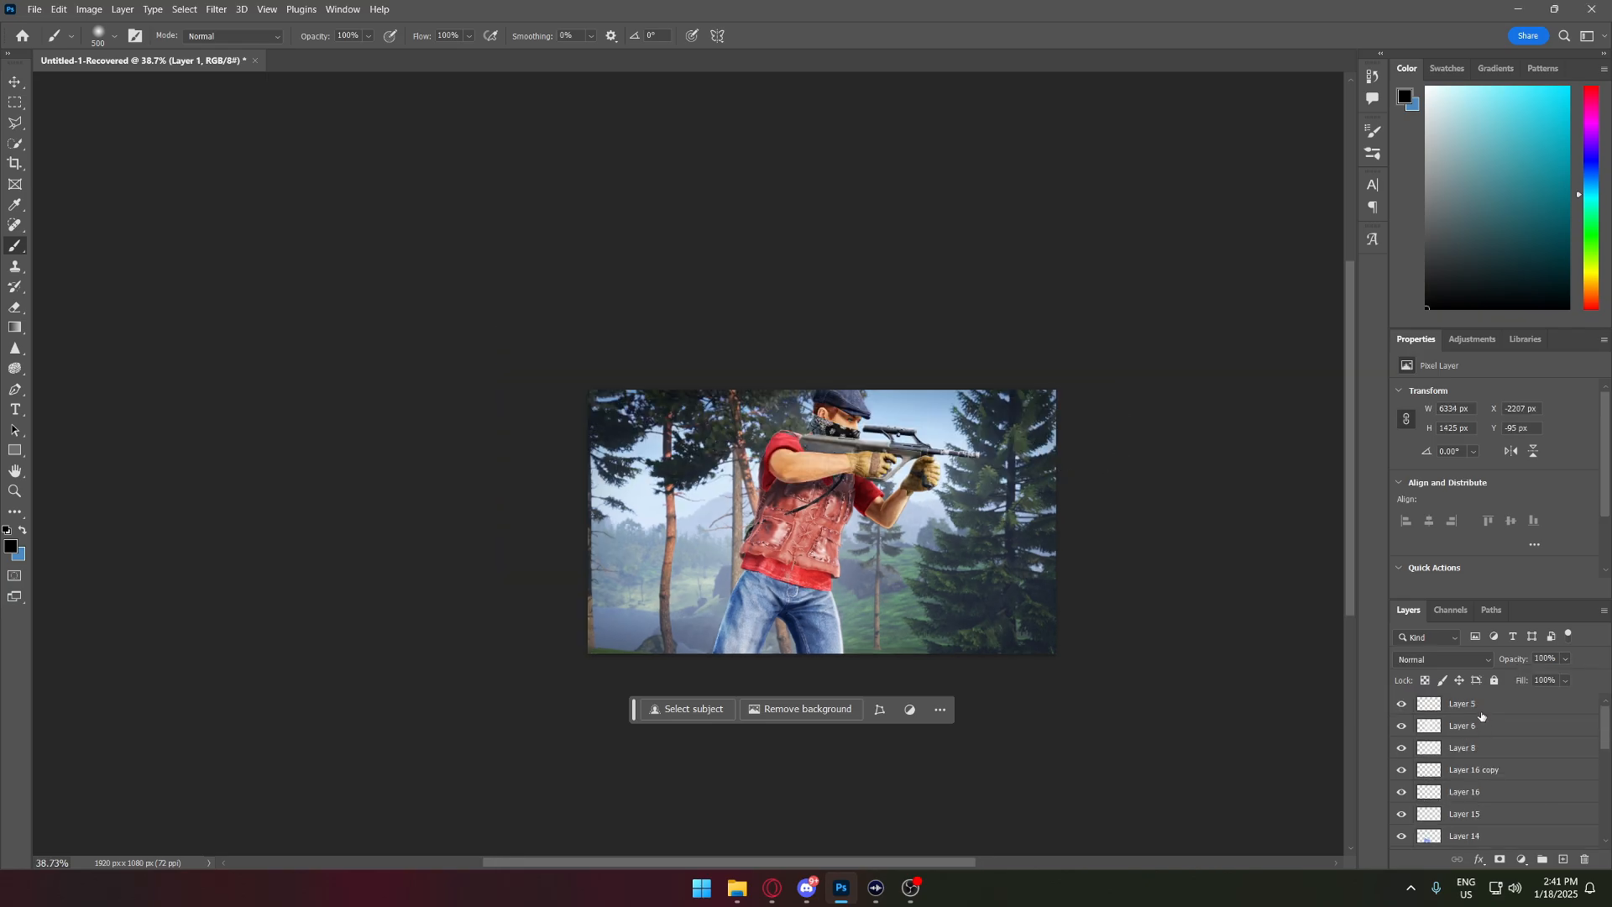
- Merge all layers from Layer 1 up to Layer 5 into a single layer above the Background
{"action": "left_click", "coordinate": [1482, 712], "text": "shift"}
{"action": "right_click", "coordinate": [1482, 712]}
{"action": "left_click", "coordinate": [1499, 554]}
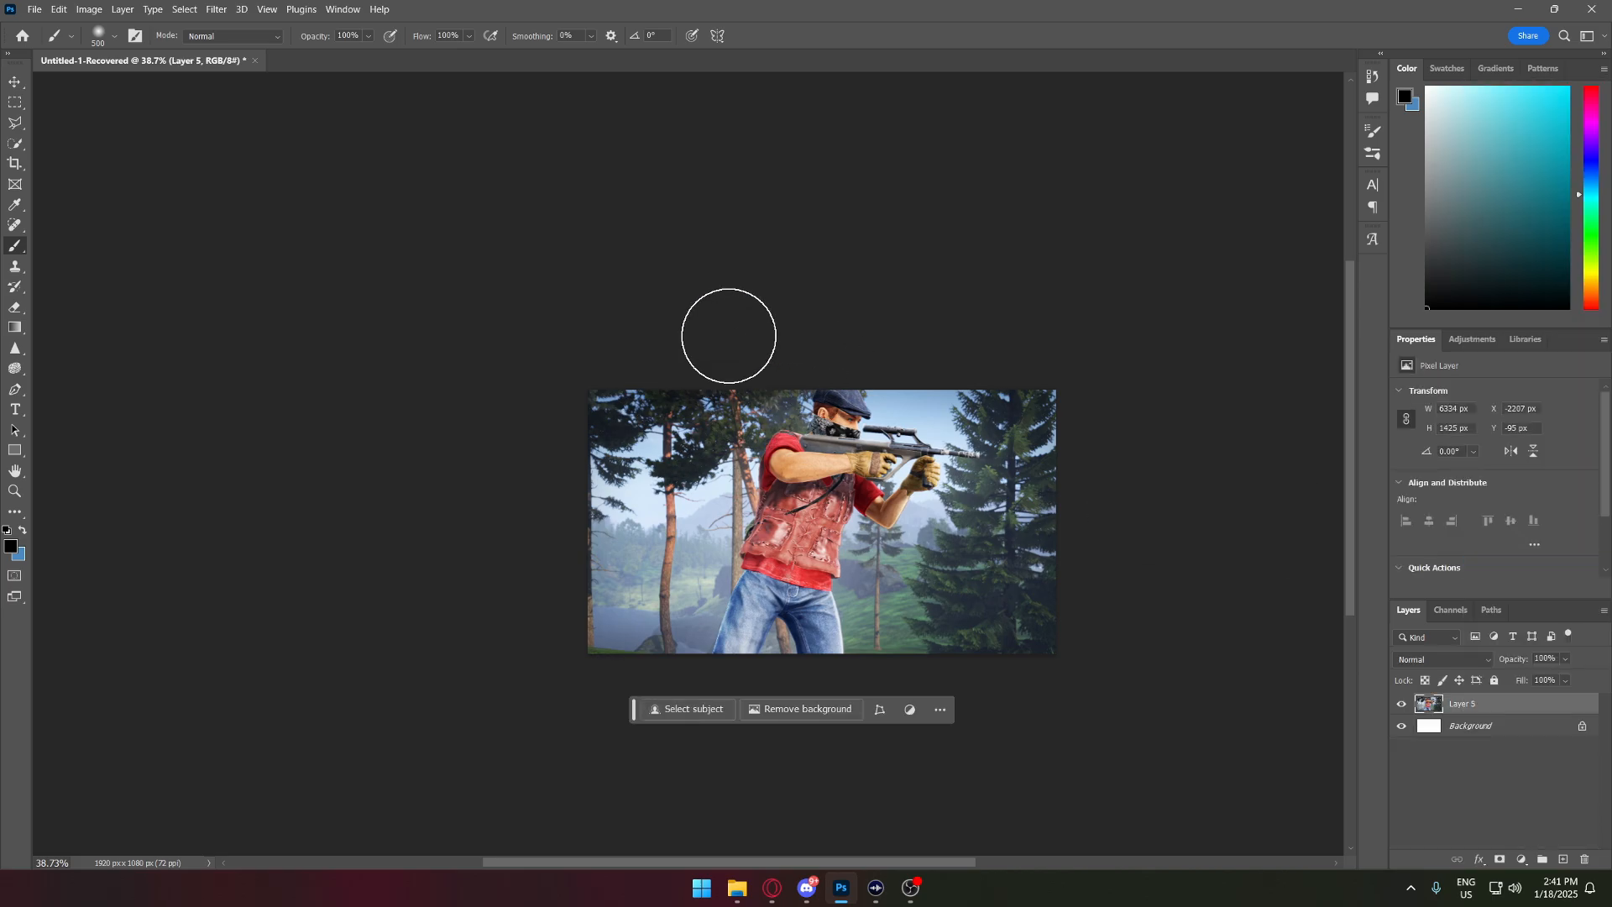
- Select the whole canvas on the merged layer and open the Camera Raw Filter for it
{"action": "left_click", "coordinate": [15, 102]}
{"action": "key", "text": "ctrl+a"}
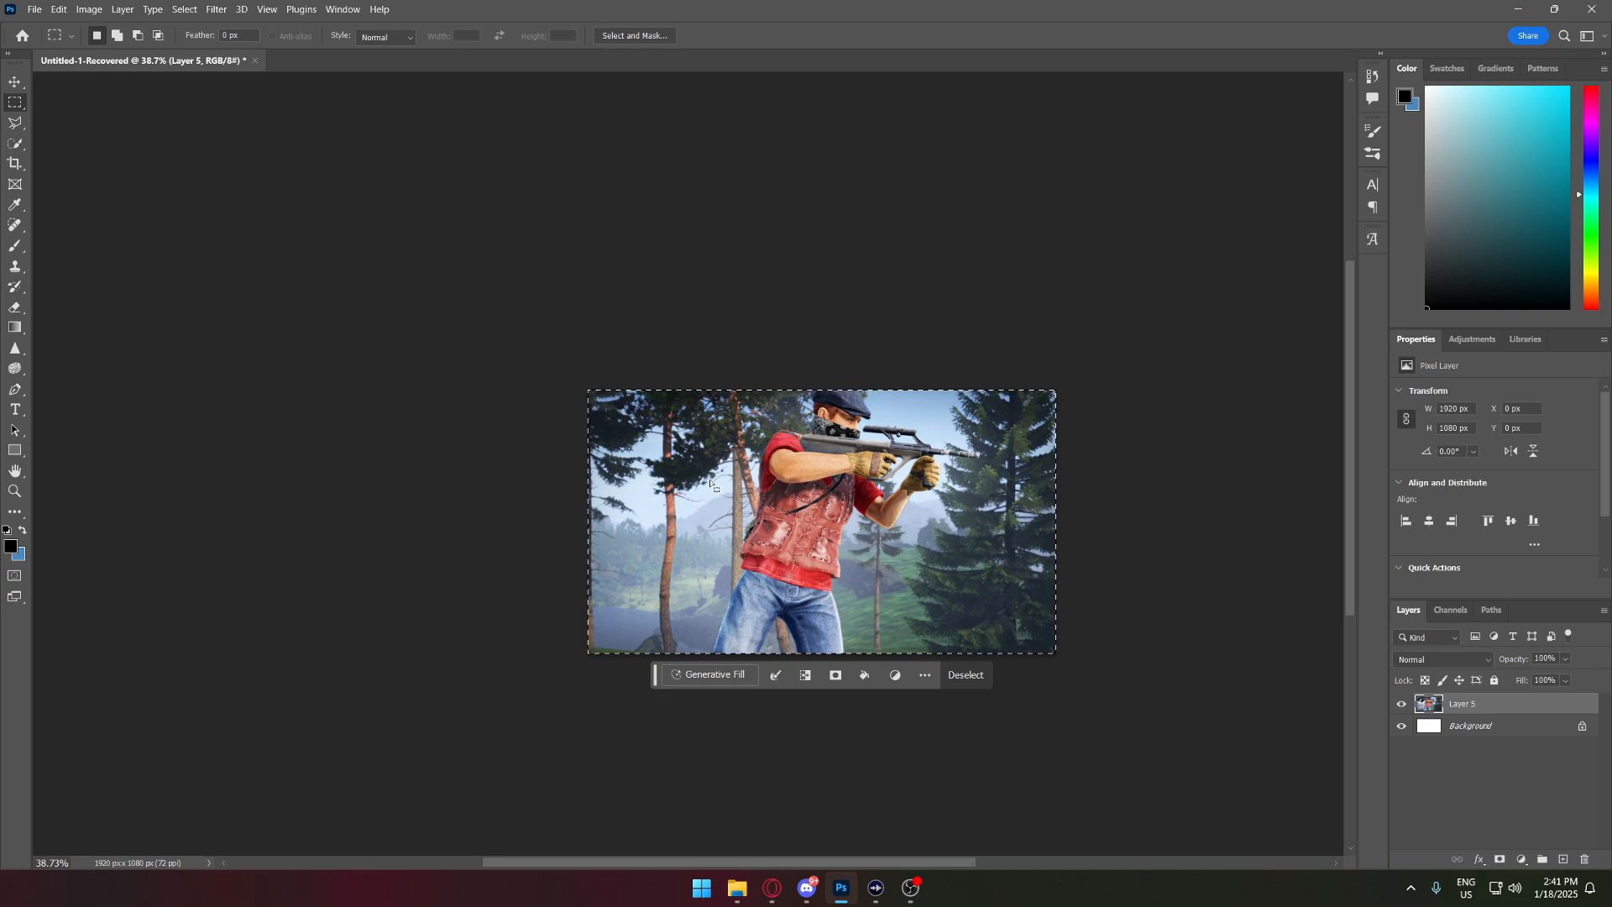
{"action": "left_click", "coordinate": [216, 11]}
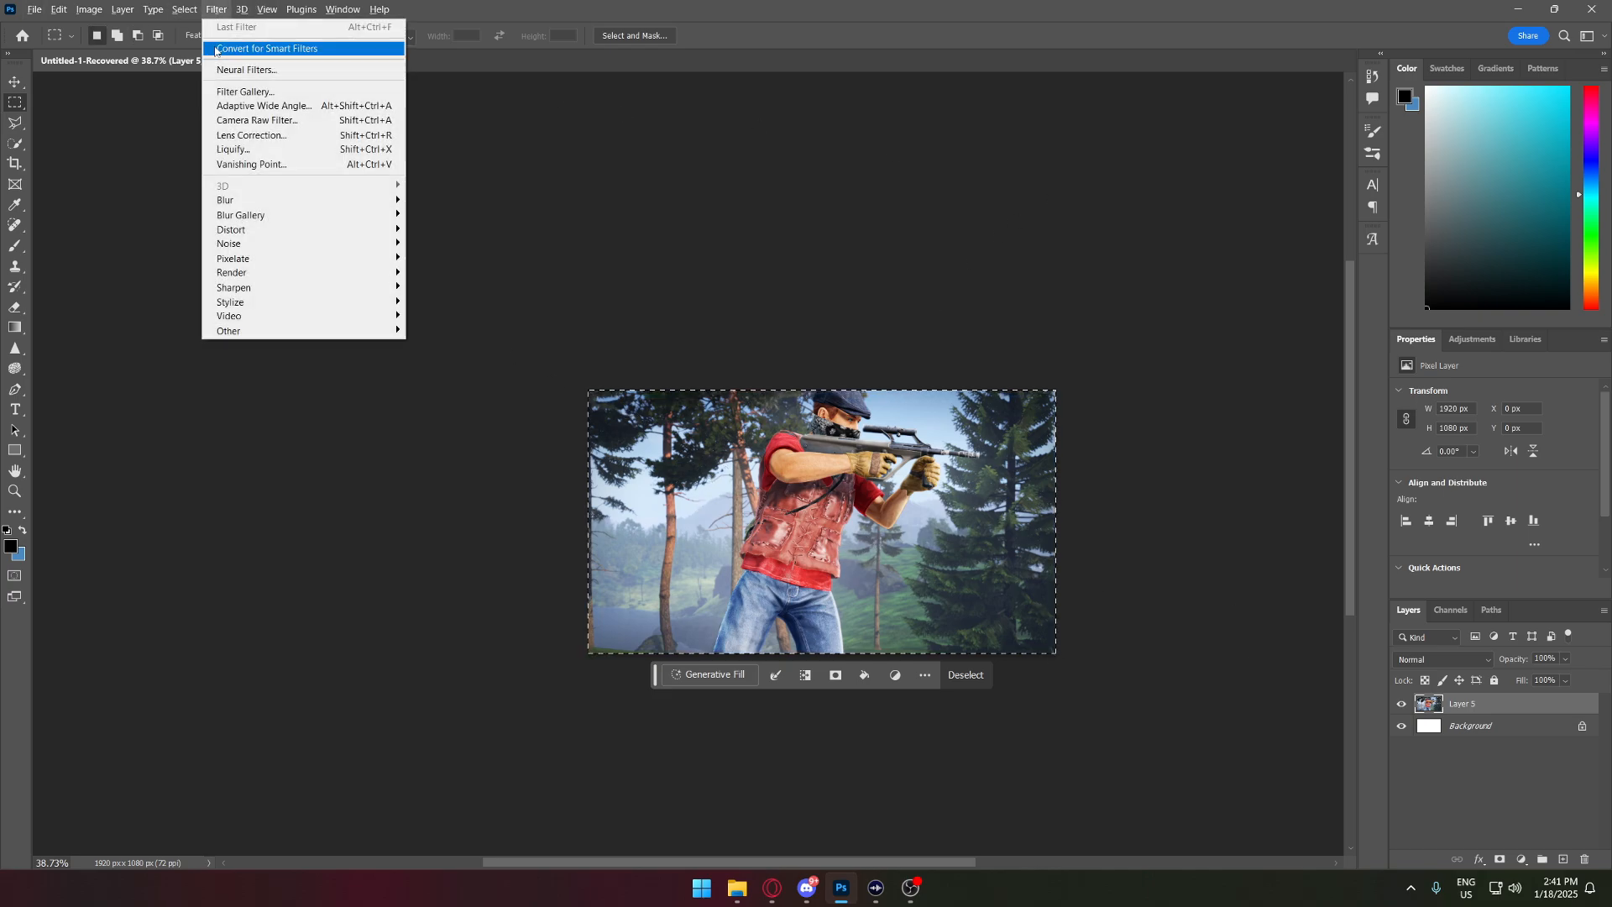
{"action": "left_click", "coordinate": [258, 121]}
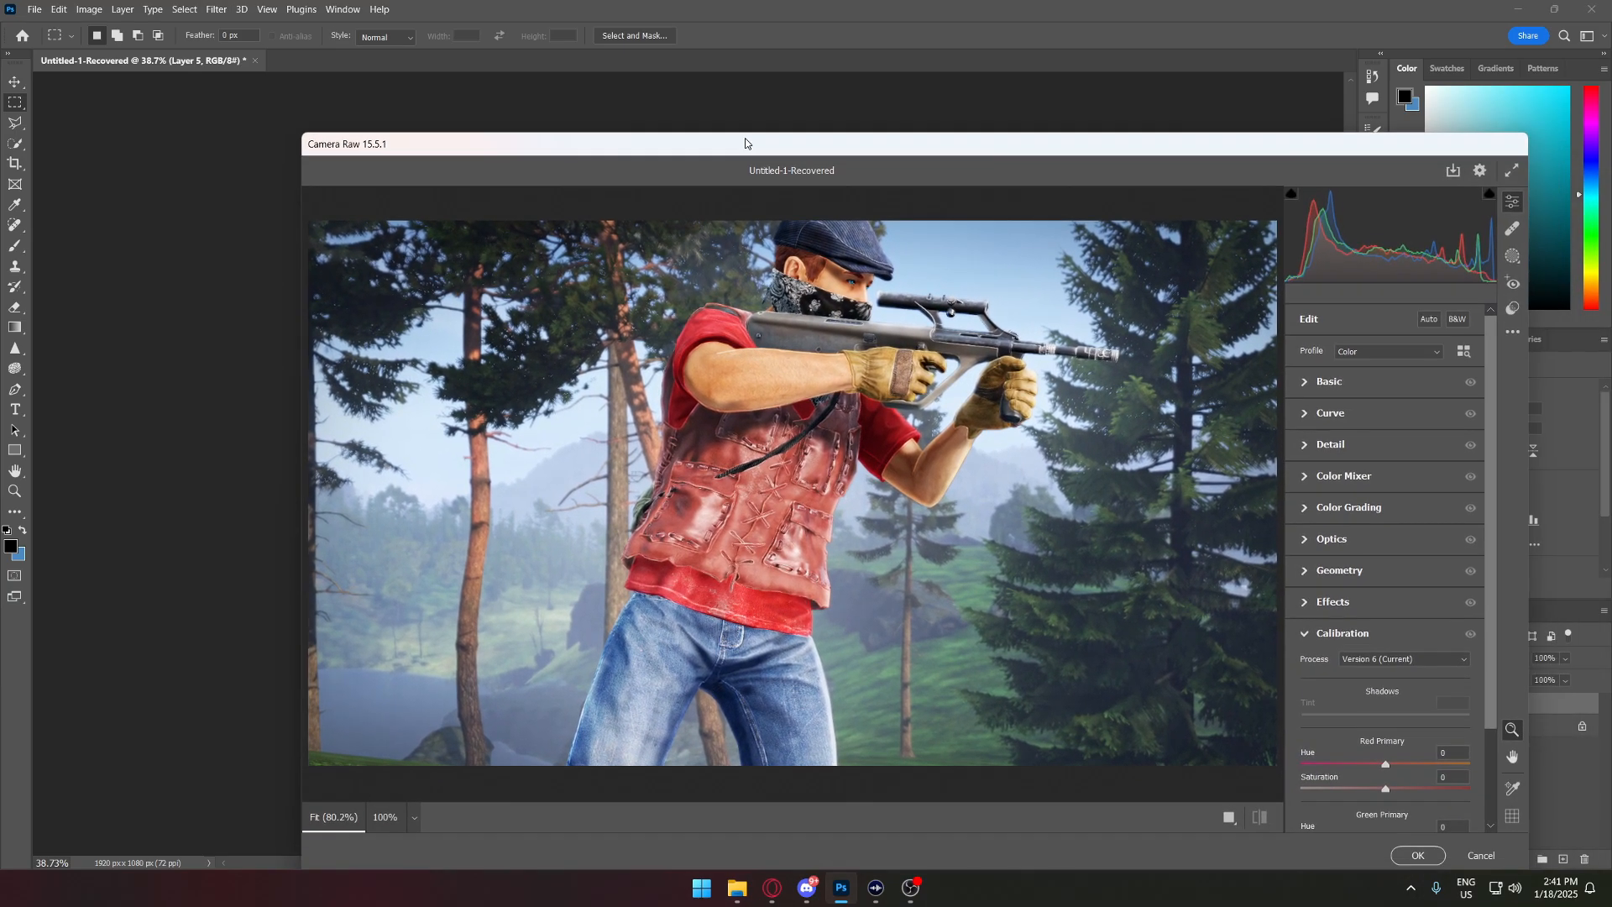
- Adjust the merged image's exposure, highlights and whites in Camera Raw's Basic settings
{"action": "left_click", "coordinate": [1292, 380]}
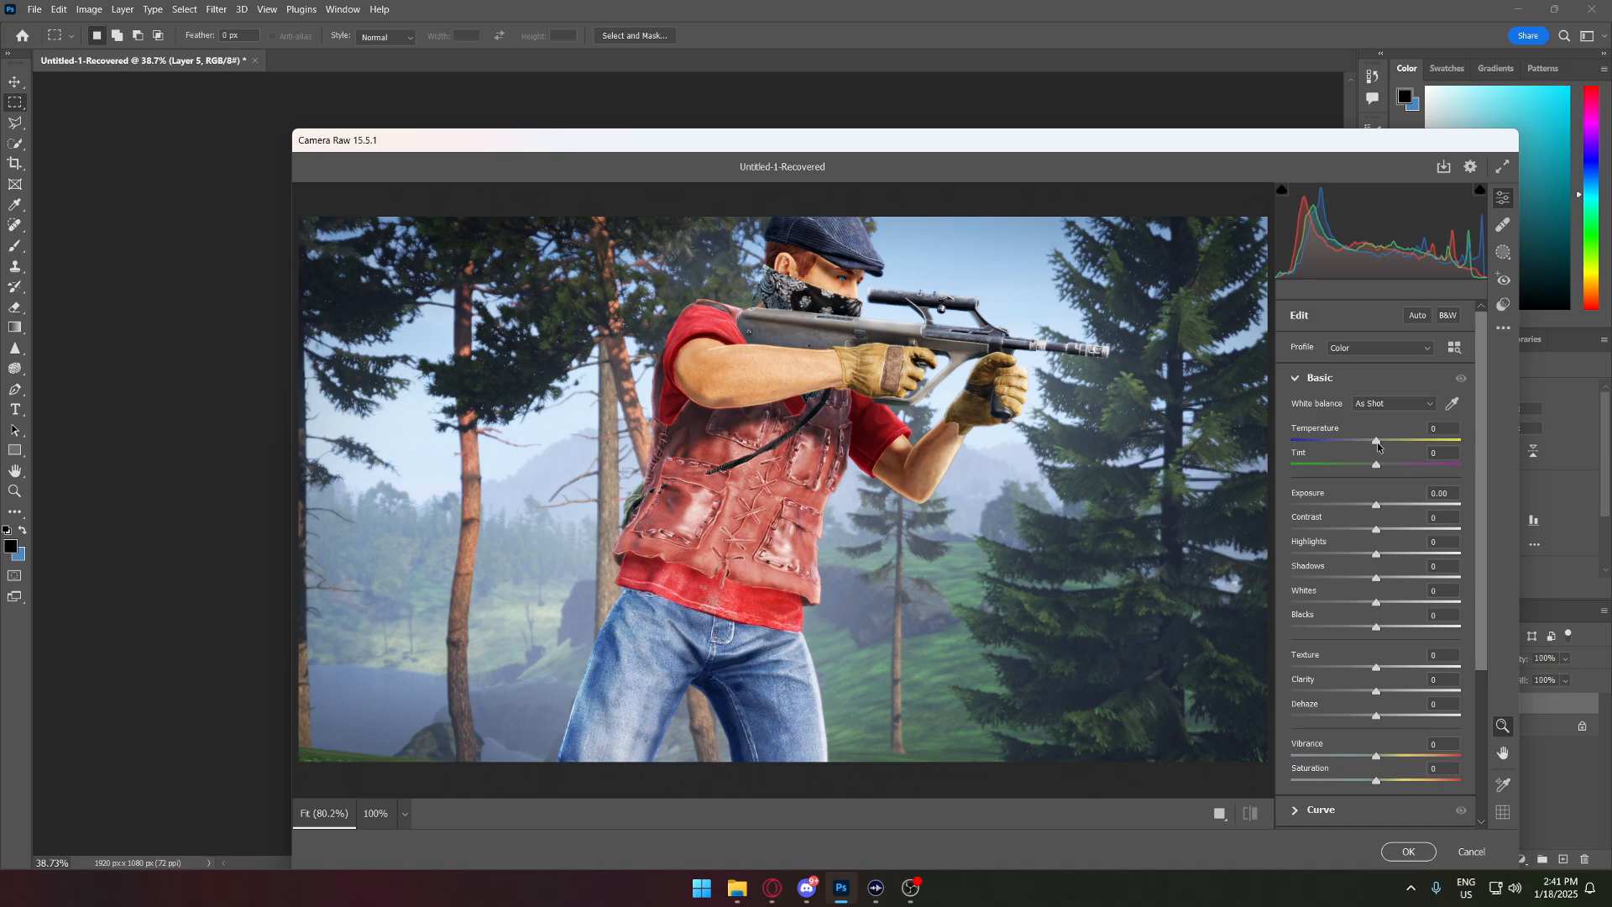
{"action": "left_click_drag", "start_coordinate": [1377, 442], "coordinate": [1379, 441]}
{"action": "mouse_move", "coordinate": [1376, 505]}
{"action": "left_mouse_down"}
{"action": "mouse_move", "coordinate": [1375, 530]}
{"action": "mouse_move", "coordinate": [1358, 528]}
{"action": "left_mouse_up"}
{"action": "mouse_move", "coordinate": [1376, 553]}
{"action": "left_mouse_down"}
{"action": "mouse_move", "coordinate": [1427, 550]}
{"action": "mouse_move", "coordinate": [1354, 564]}
{"action": "mouse_move", "coordinate": [1377, 572]}
{"action": "left_mouse_up"}
{"action": "left_click_drag", "start_coordinate": [1376, 602], "coordinate": [1376, 675]}
{"action": "scroll", "coordinate": [1091, 504], "scroll_direction": "down", "scroll_amount": 4}
{"action": "scroll", "coordinate": [1091, 503], "scroll_direction": "up", "scroll_amount": 3}
{"action": "scroll", "coordinate": [1335, 569], "scroll_direction": "down", "scroll_amount": 3}
{"action": "left_click", "coordinate": [1321, 620]}
{"action": "left_click_drag", "start_coordinate": [1376, 700], "coordinate": [1400, 700]}
{"action": "left_click_drag", "start_coordinate": [1399, 699], "coordinate": [1376, 700]}
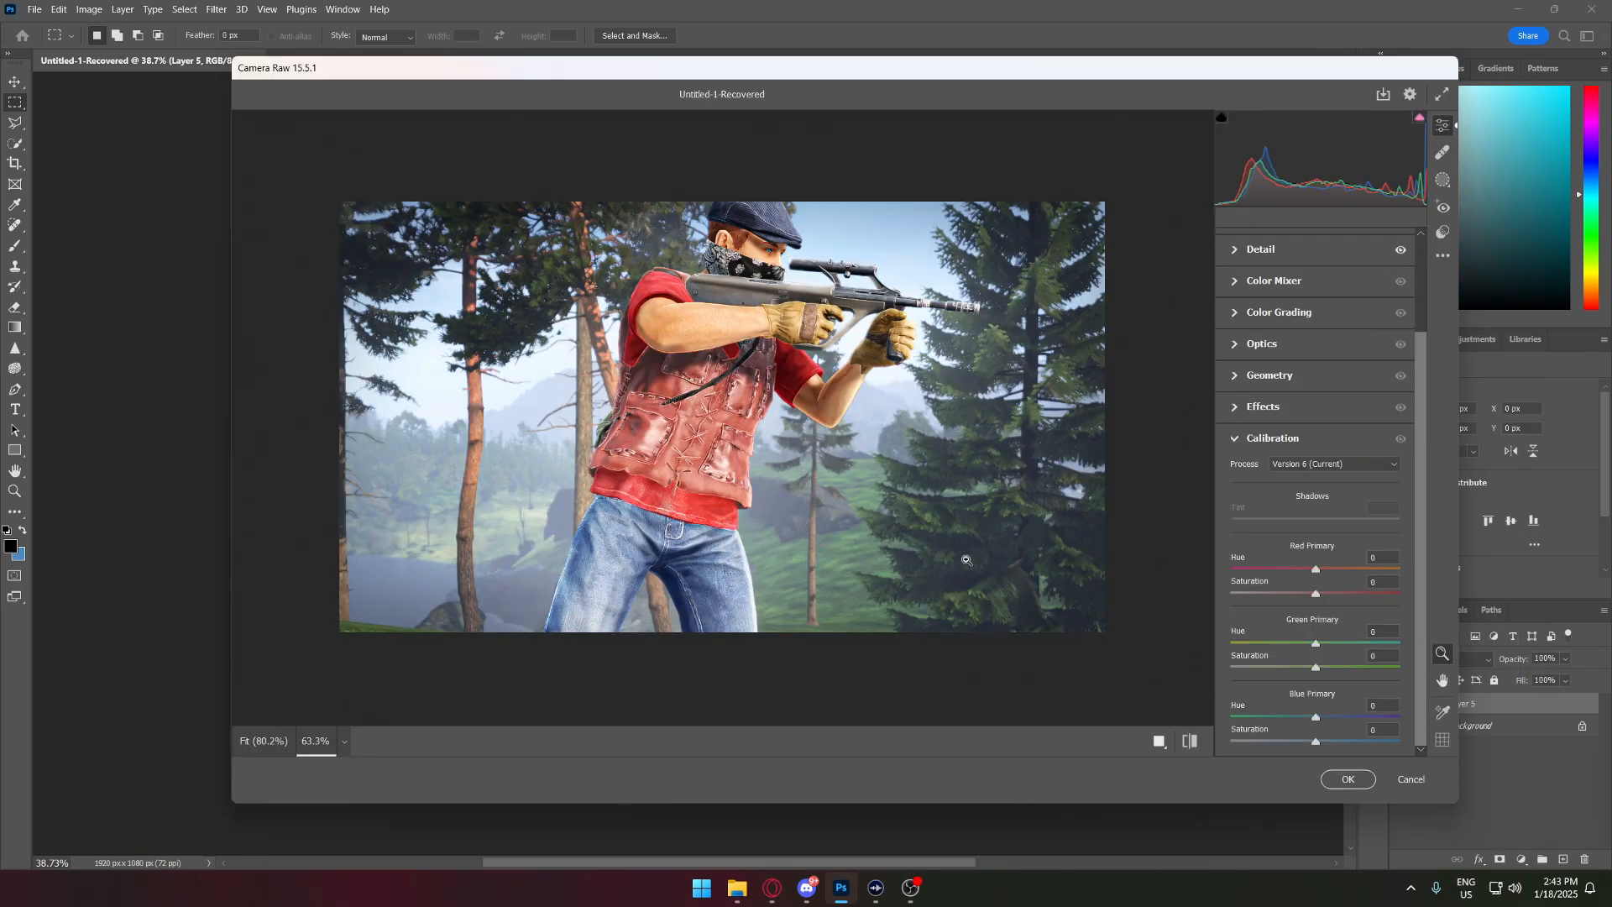
- Apply the Camera Raw adjustments to the merged layer
{"action": "key", "text": "alt"}
{"action": "scroll", "coordinate": [404, 300], "scroll_direction": "down", "scroll_amount": 1}
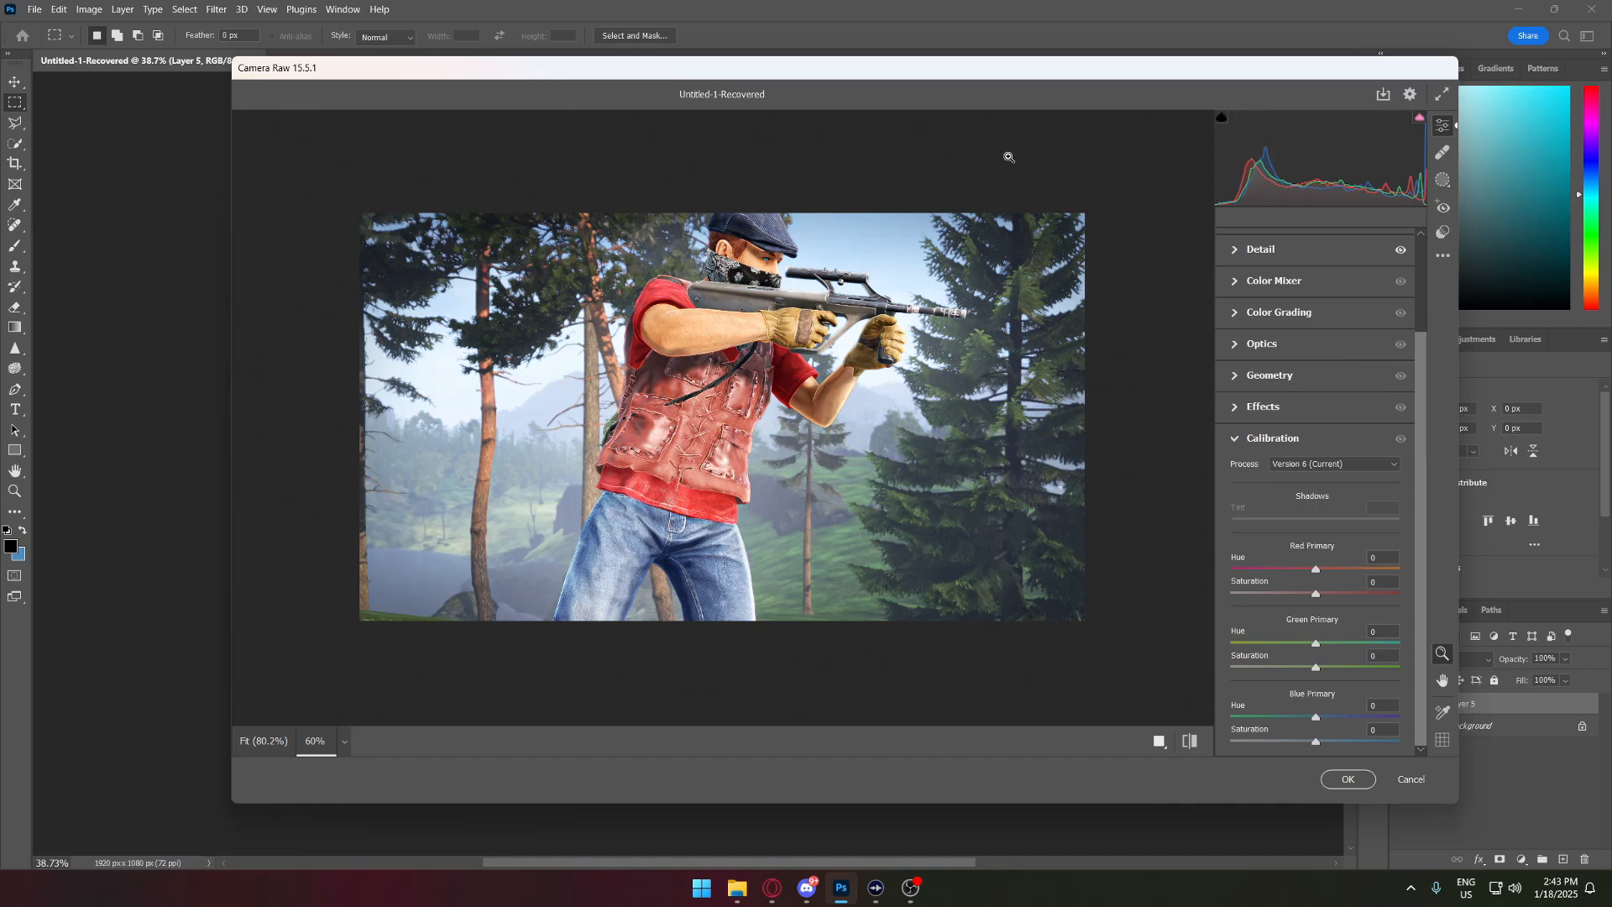
{"action": "left_click", "coordinate": [1347, 780]}
{"action": "key", "text": "w"}
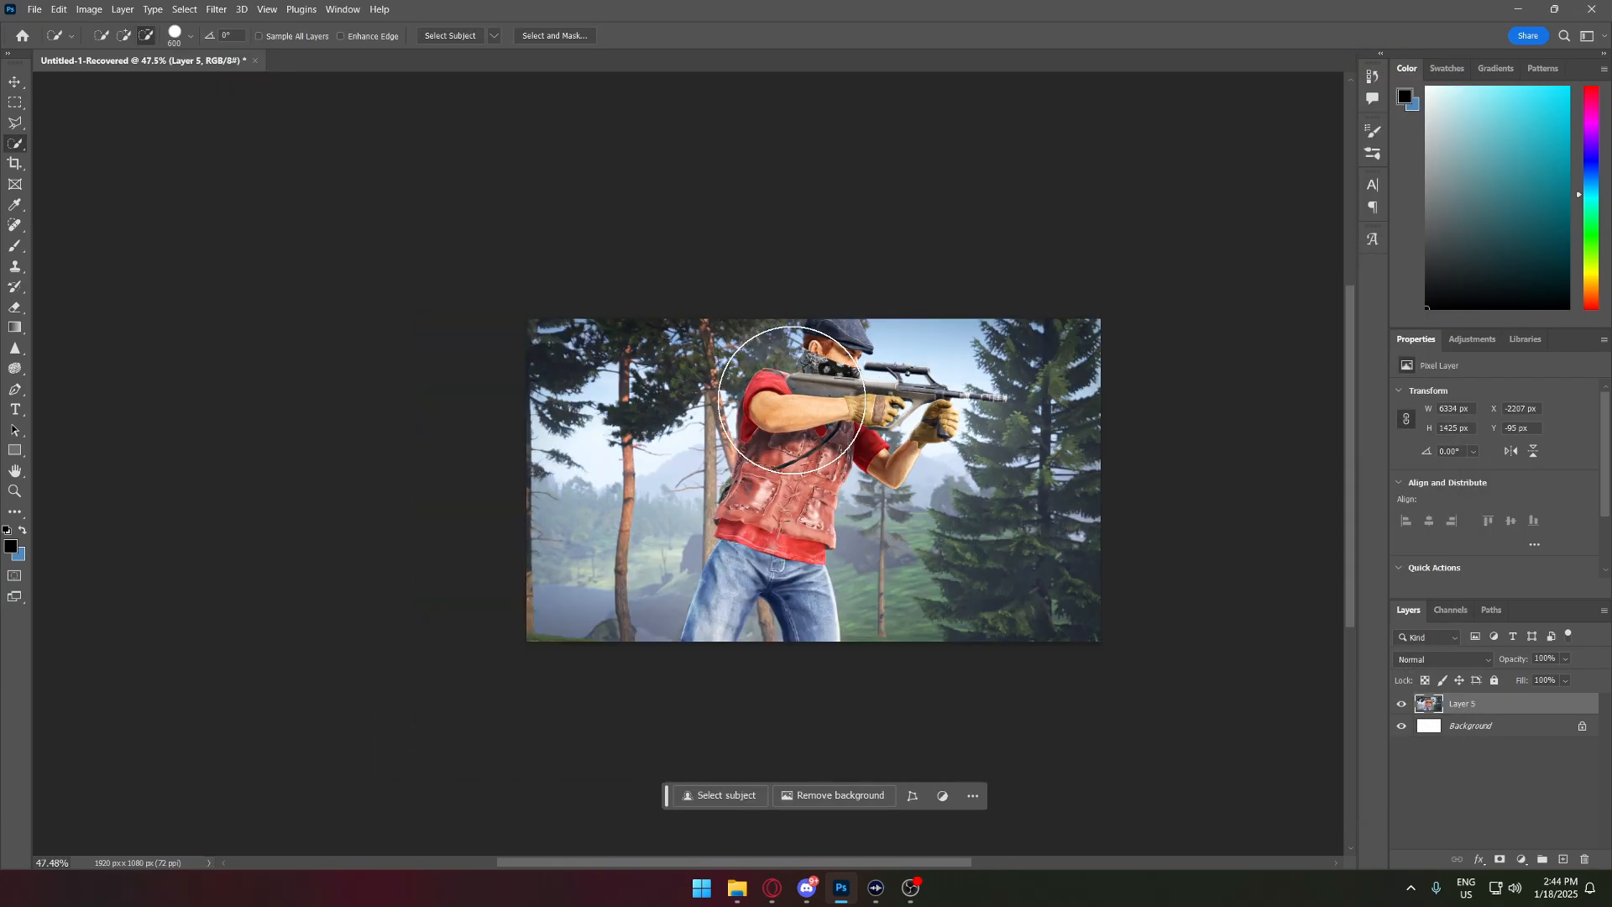
- Set up an export of the image as a JPG at 1920 × 1080 px
{"action": "left_click", "coordinate": [35, 9]}
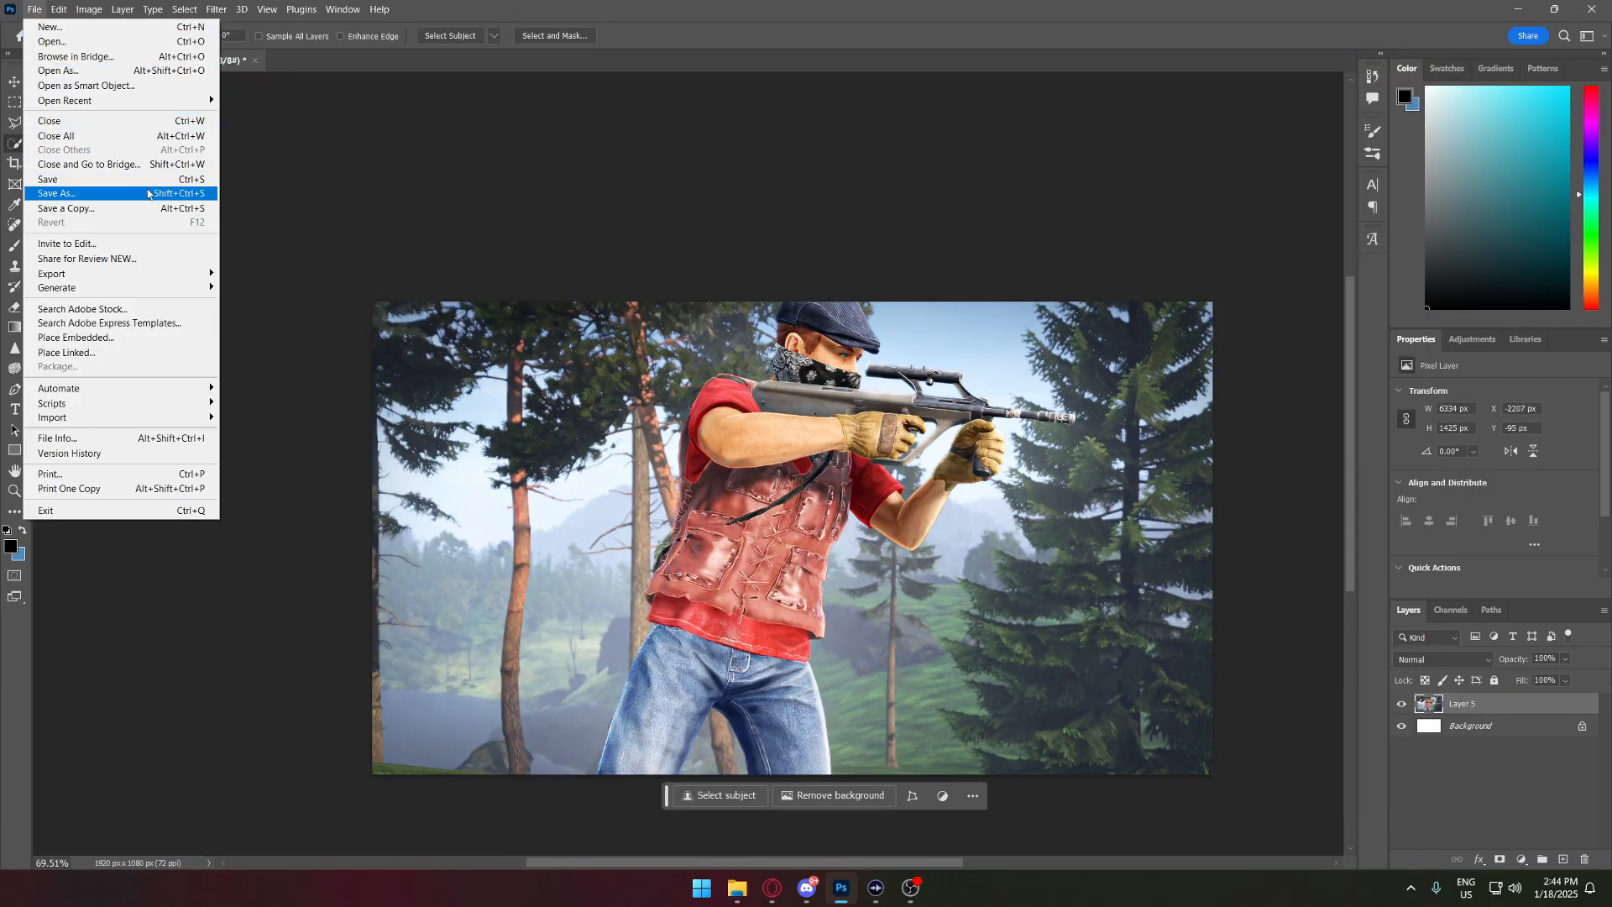
{"action": "mouse_move", "coordinate": [103, 274]}
{"action": "left_click", "coordinate": [323, 287]}
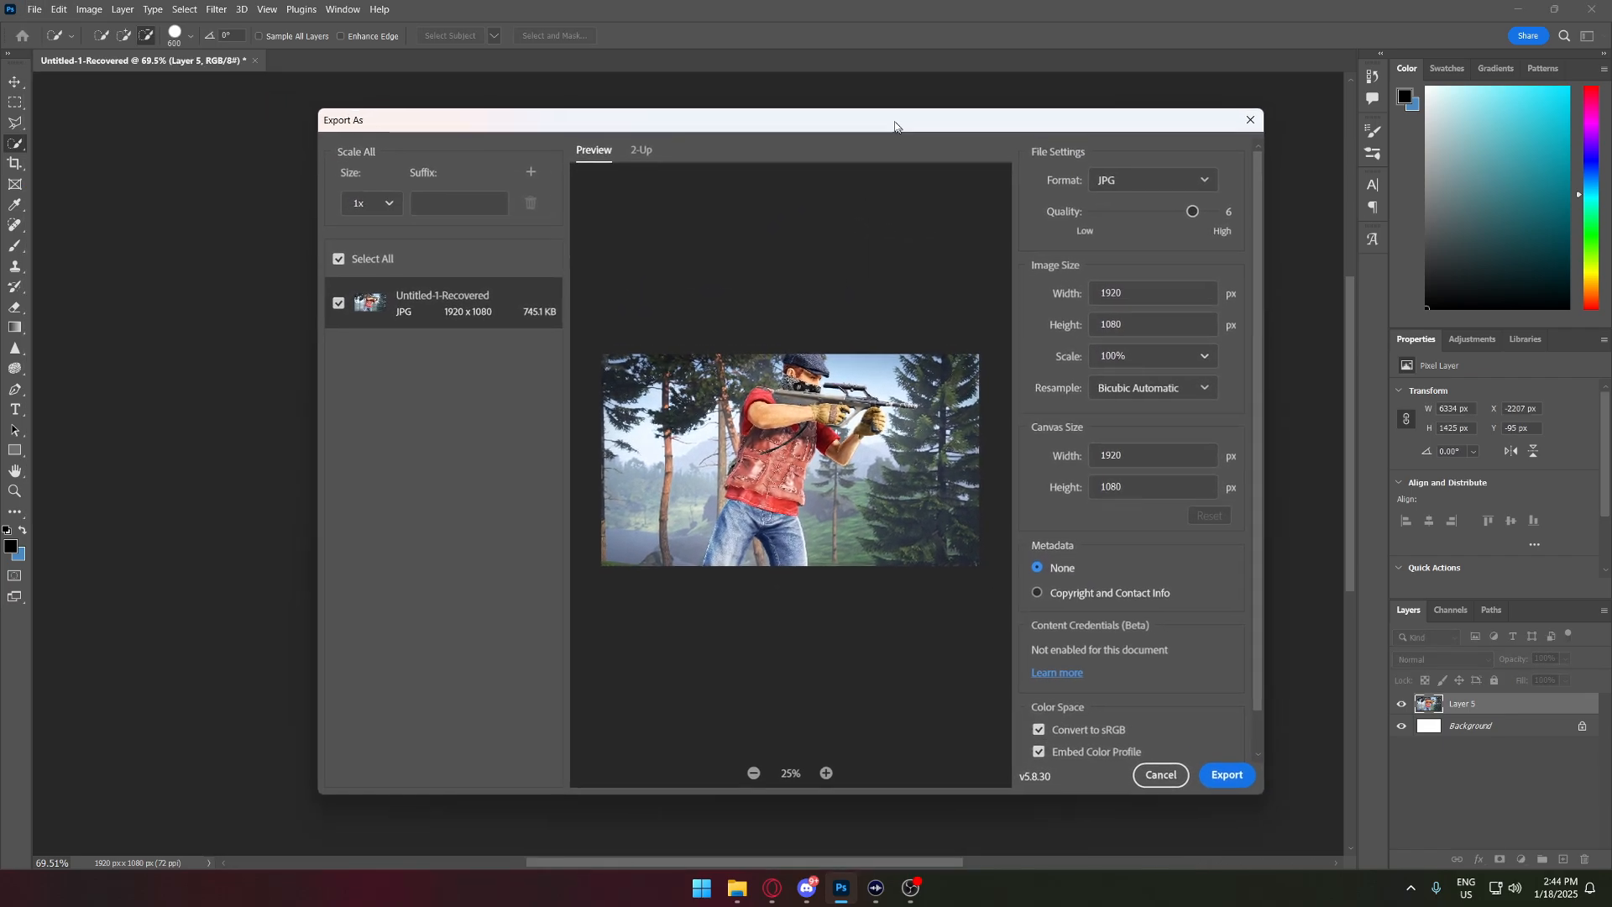
{"action": "left_click", "coordinate": [1171, 290]}
{"action": "left_click", "coordinate": [1138, 323]}
{"action": "double_click", "coordinate": [1138, 320]}
{"action": "left_click", "coordinate": [1057, 381]}
{"action": "scroll", "coordinate": [808, 440], "scroll_direction": "up", "scroll_amount": 4}
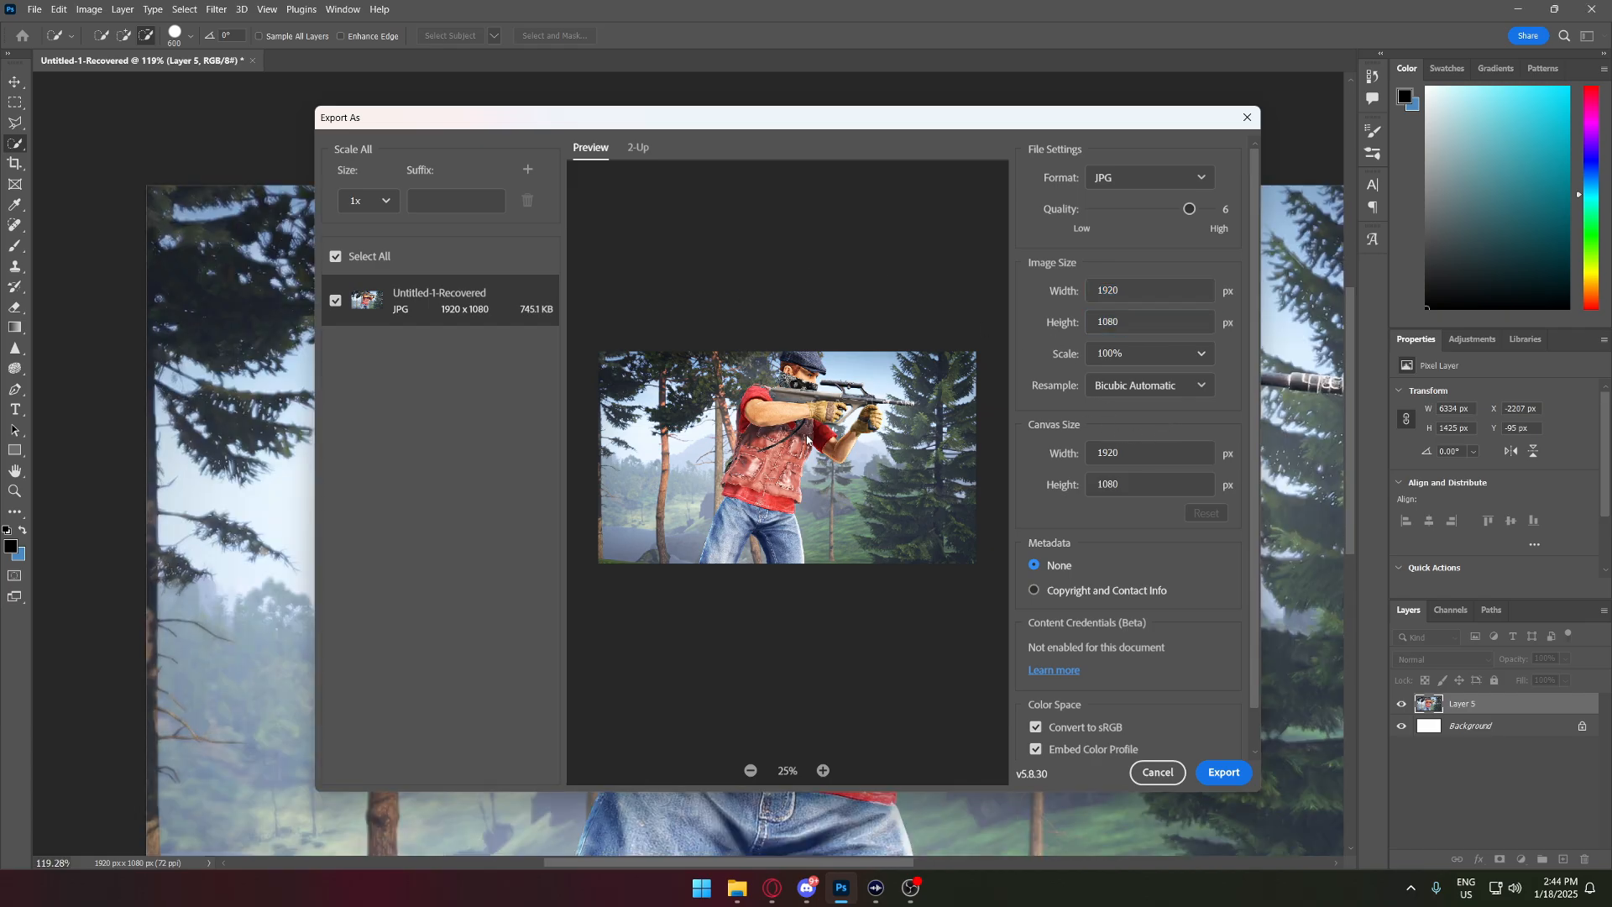
{"action": "scroll", "coordinate": [807, 439], "scroll_direction": "down", "scroll_amount": 2}
{"action": "left_click", "coordinate": [1142, 174]}
{"action": "left_click", "coordinate": [1141, 177]}
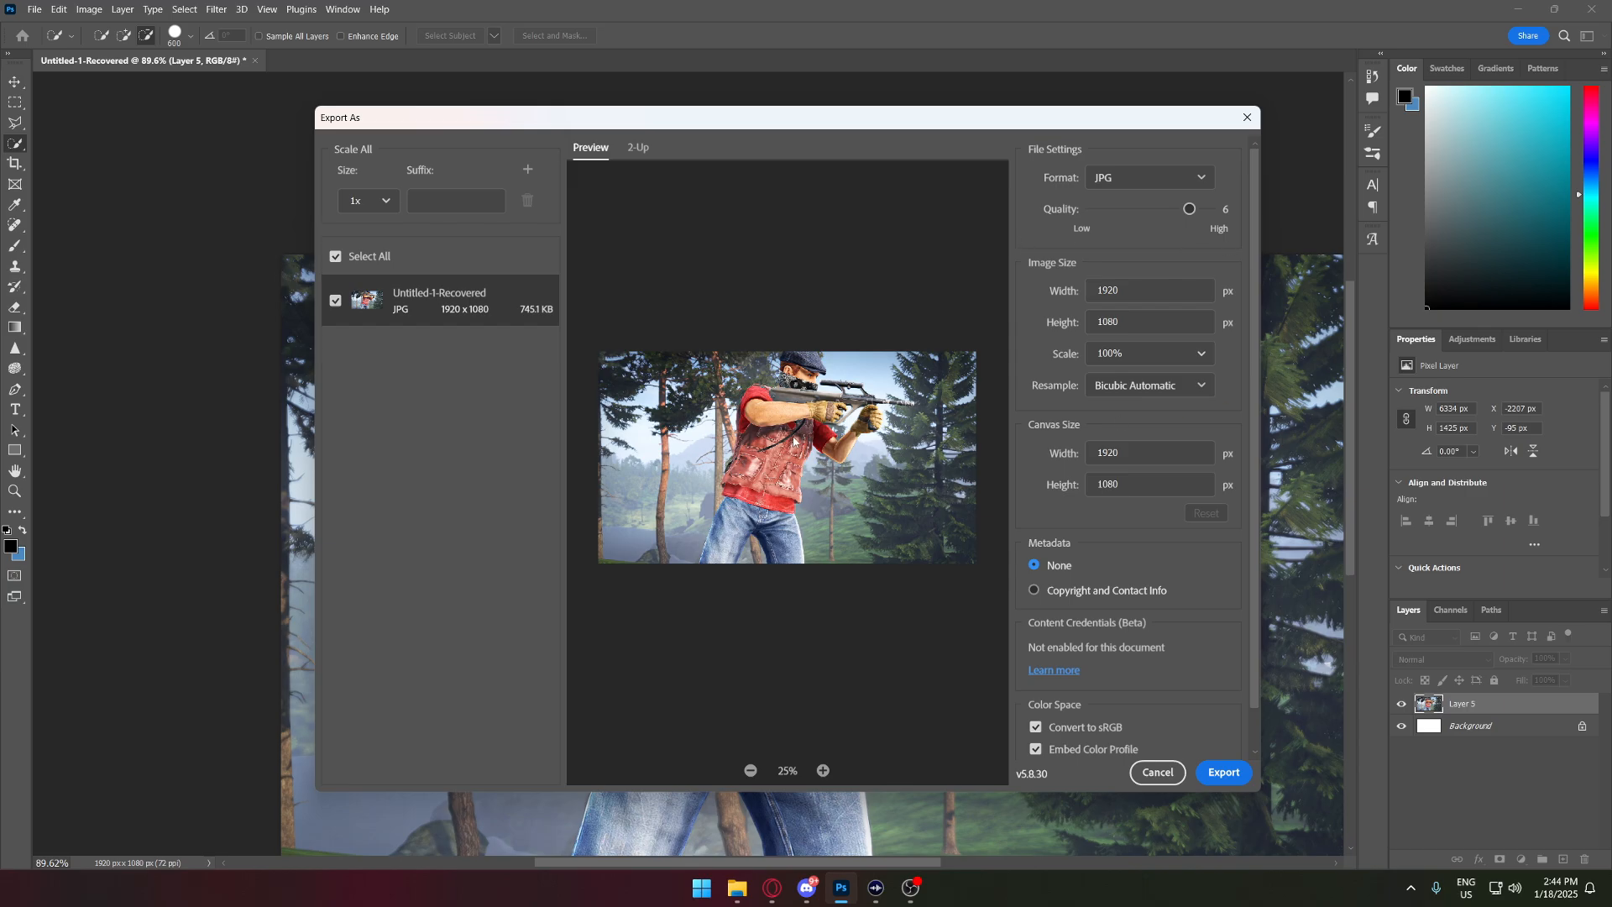
{"action": "scroll", "coordinate": [1175, 588], "scroll_direction": "down", "scroll_amount": 1}
{"action": "scroll", "coordinate": [1239, 678], "scroll_direction": "up", "scroll_amount": 1}
- Export the JPG to the thubnials stuff folder under the file name Esseker
{"action": "left_click", "coordinate": [1223, 772]}
{"action": "scroll", "coordinate": [739, 269], "scroll_direction": "down", "scroll_amount": 6}
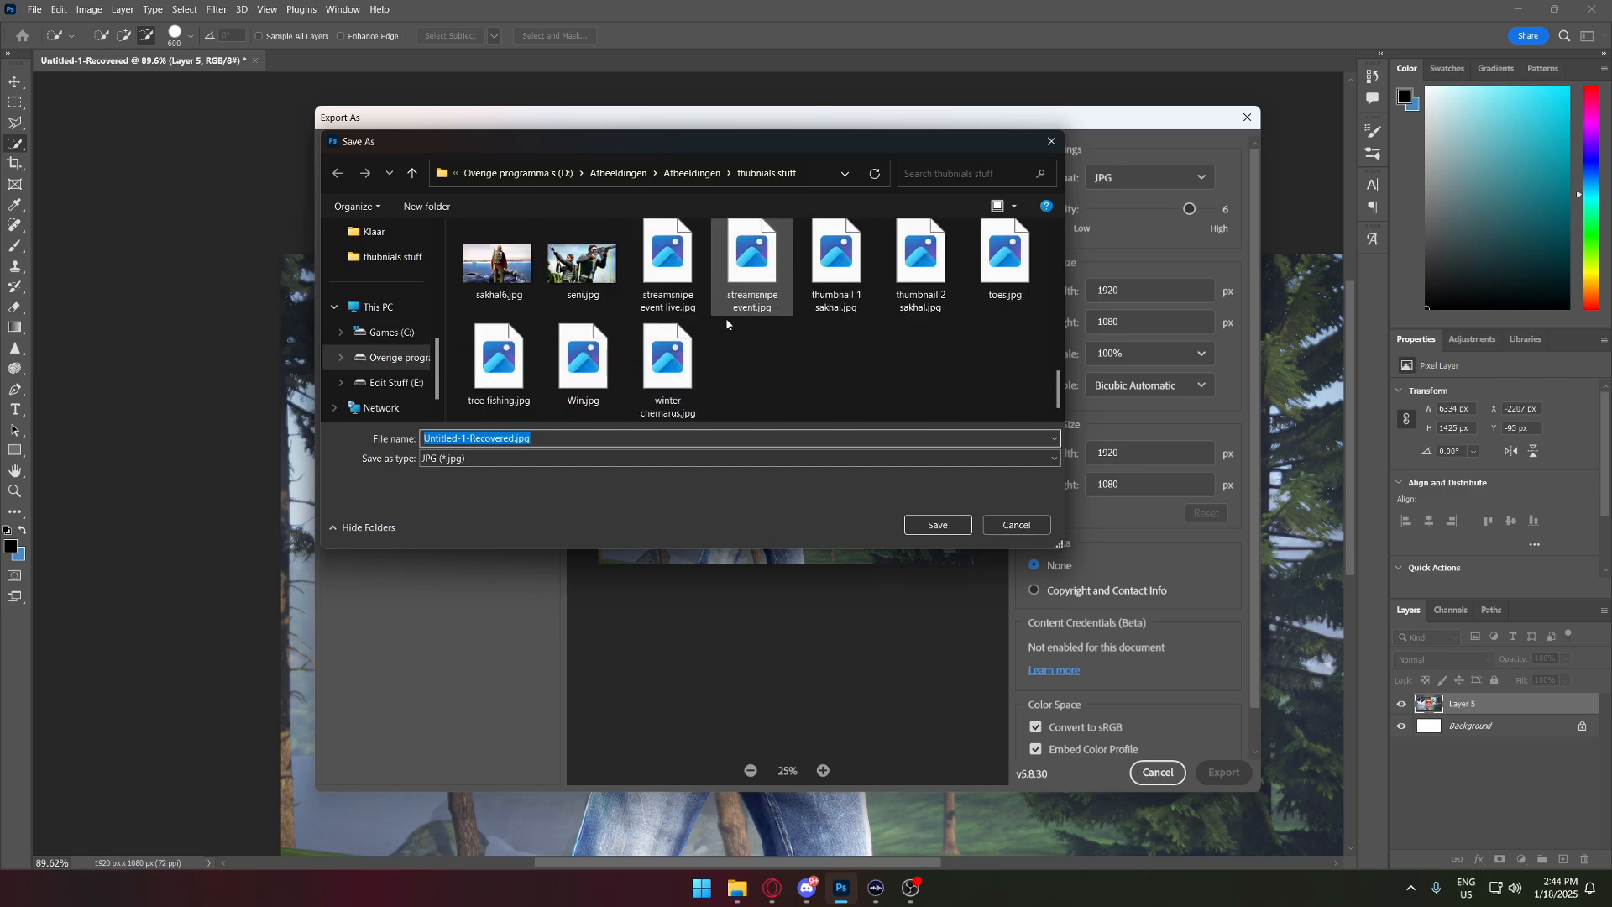
{"action": "left_click", "coordinate": [494, 441]}
{"action": "left_click_drag", "start_coordinate": [513, 442], "coordinate": [422, 442]}
{"action": "key", "text": "BackSpace"}
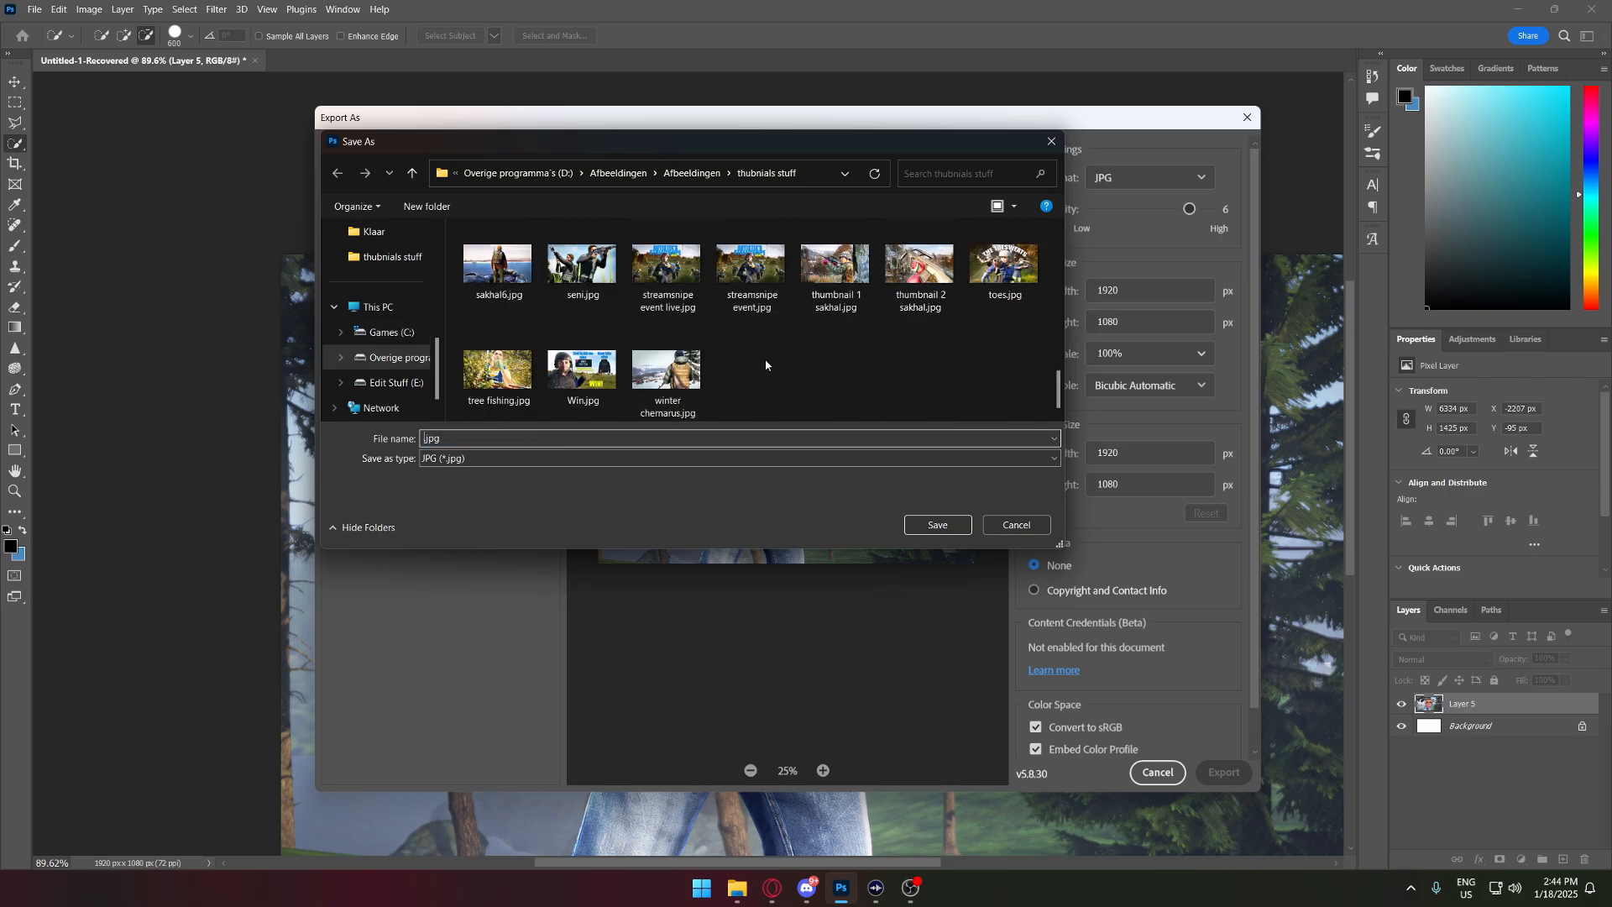
{"action": "type", "text": "Esseker"}
{"action": "key", "text": "Return"}
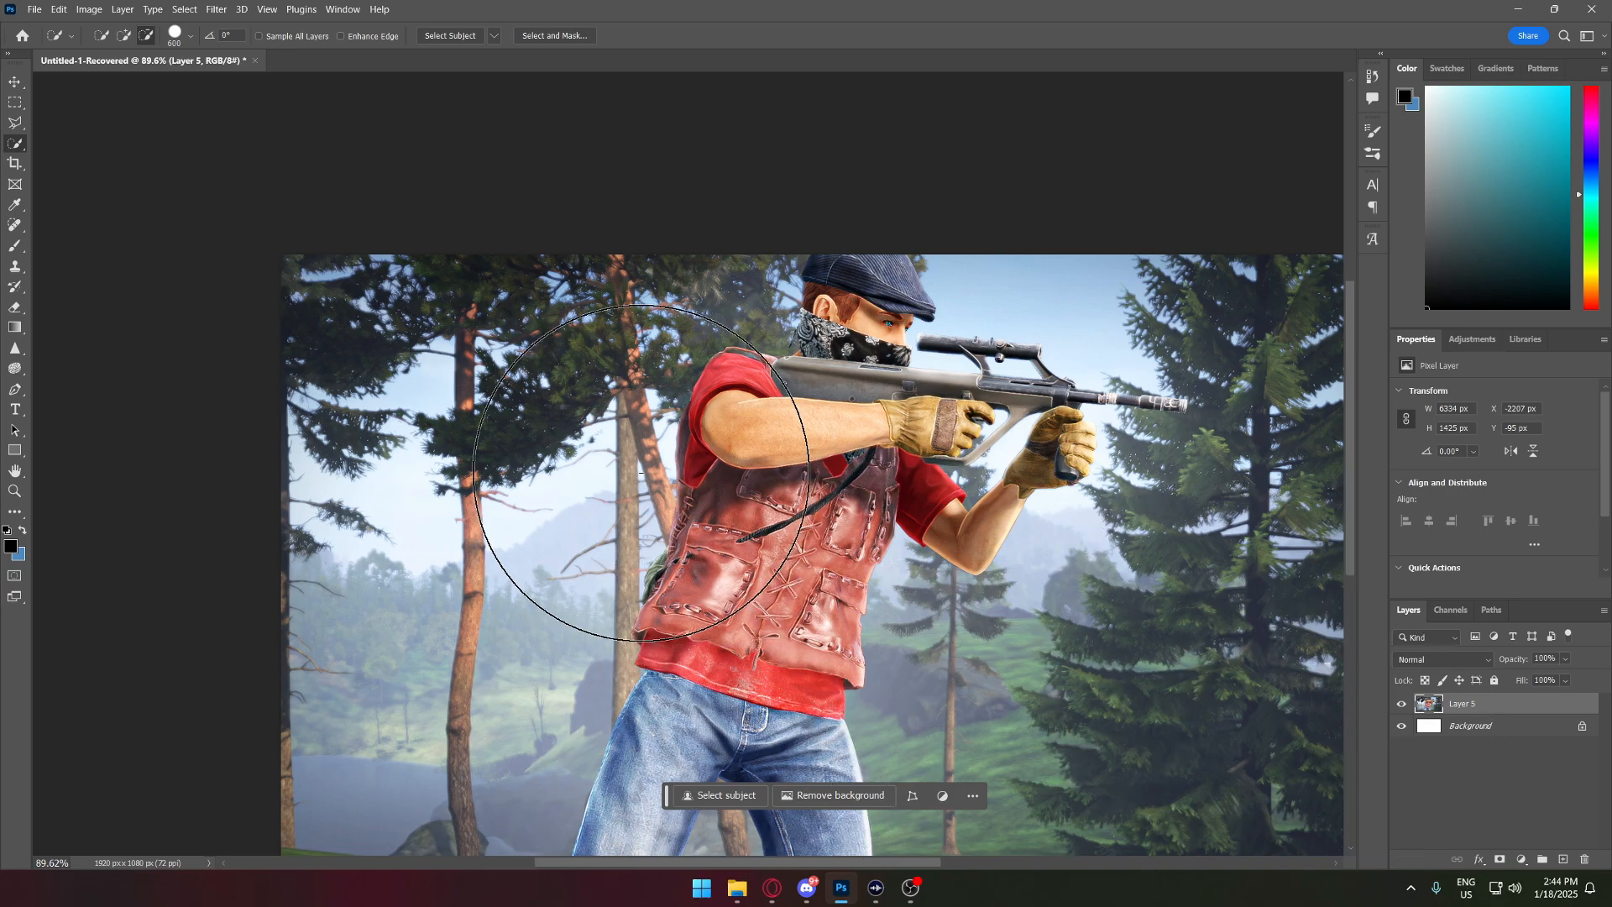
{"action": "scroll", "coordinate": [642, 473], "scroll_direction": "down", "scroll_amount": 3}
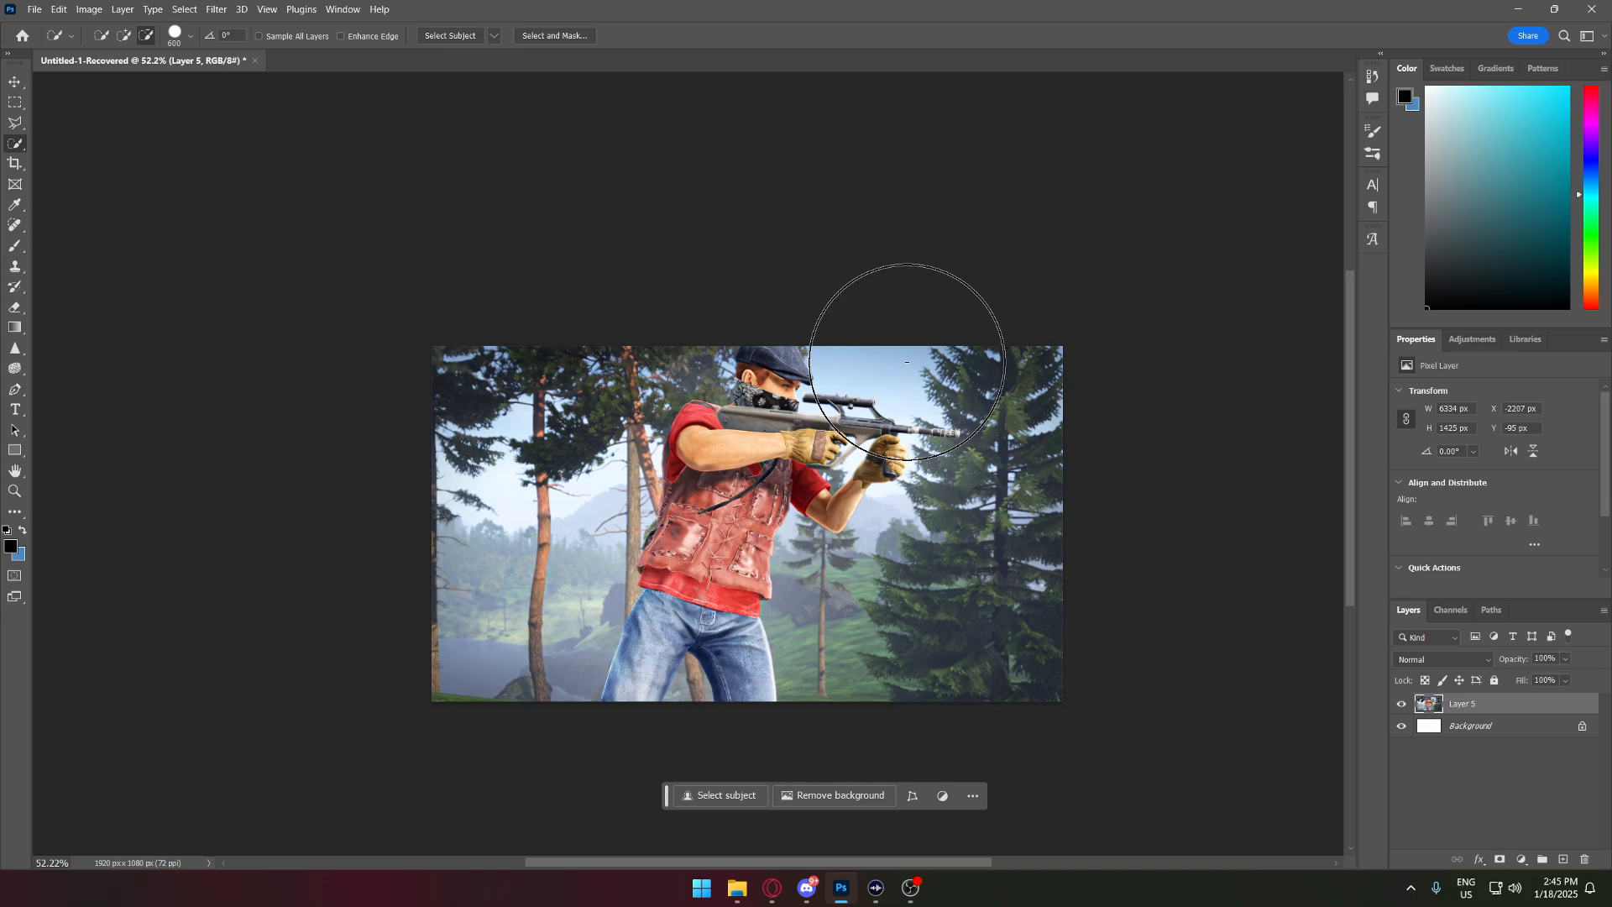
{"action": "scroll", "coordinate": [907, 362], "scroll_direction": "up", "scroll_amount": 3}
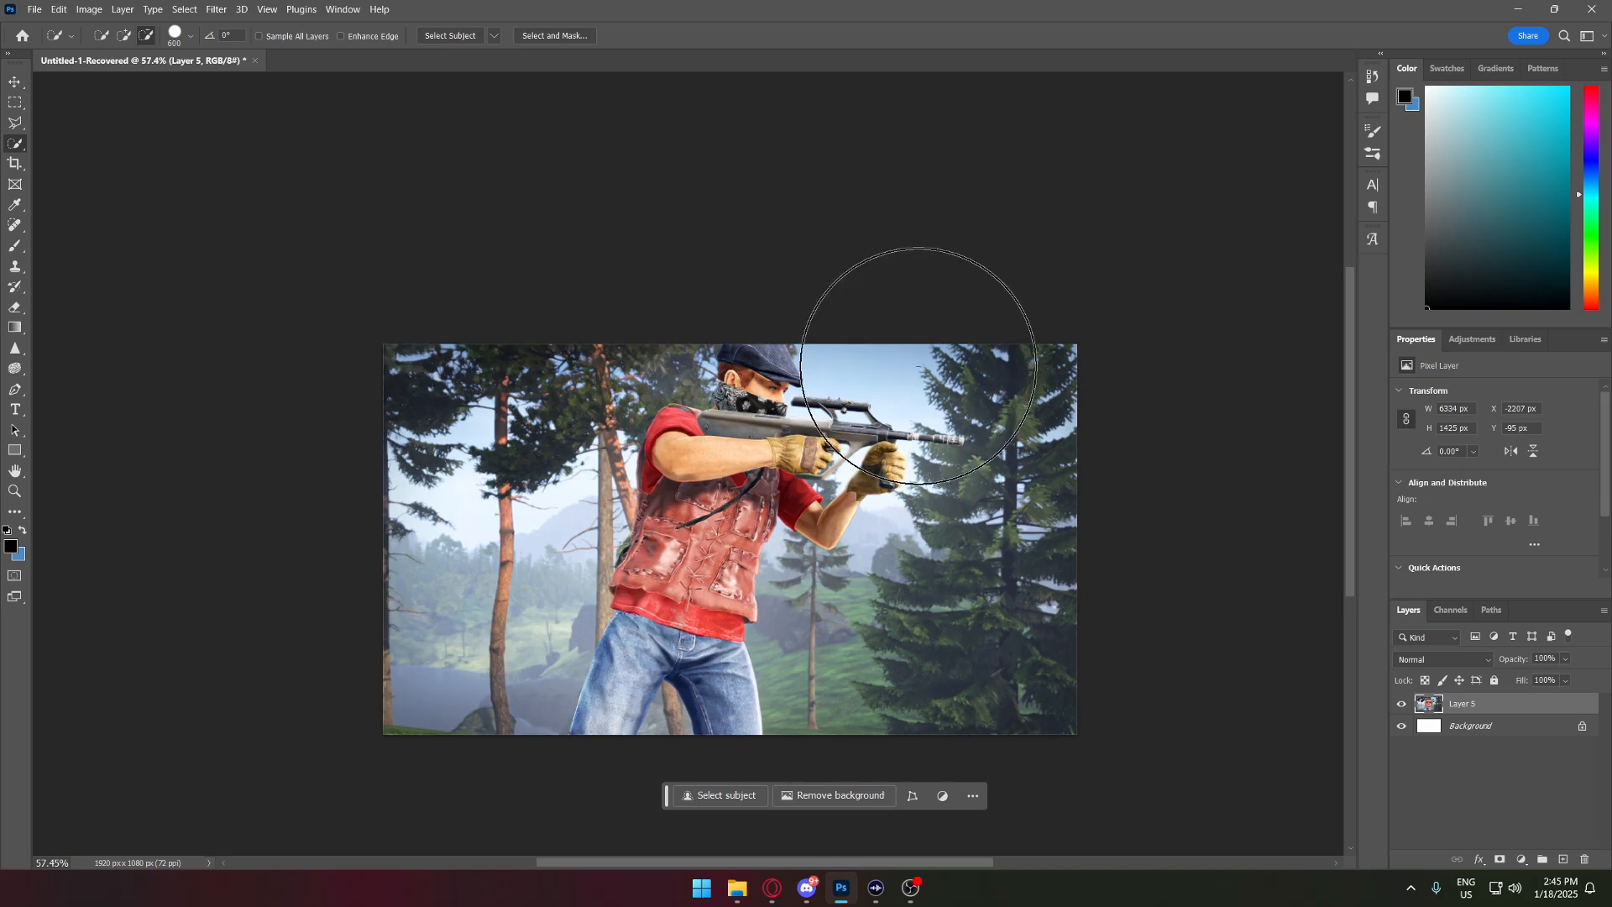